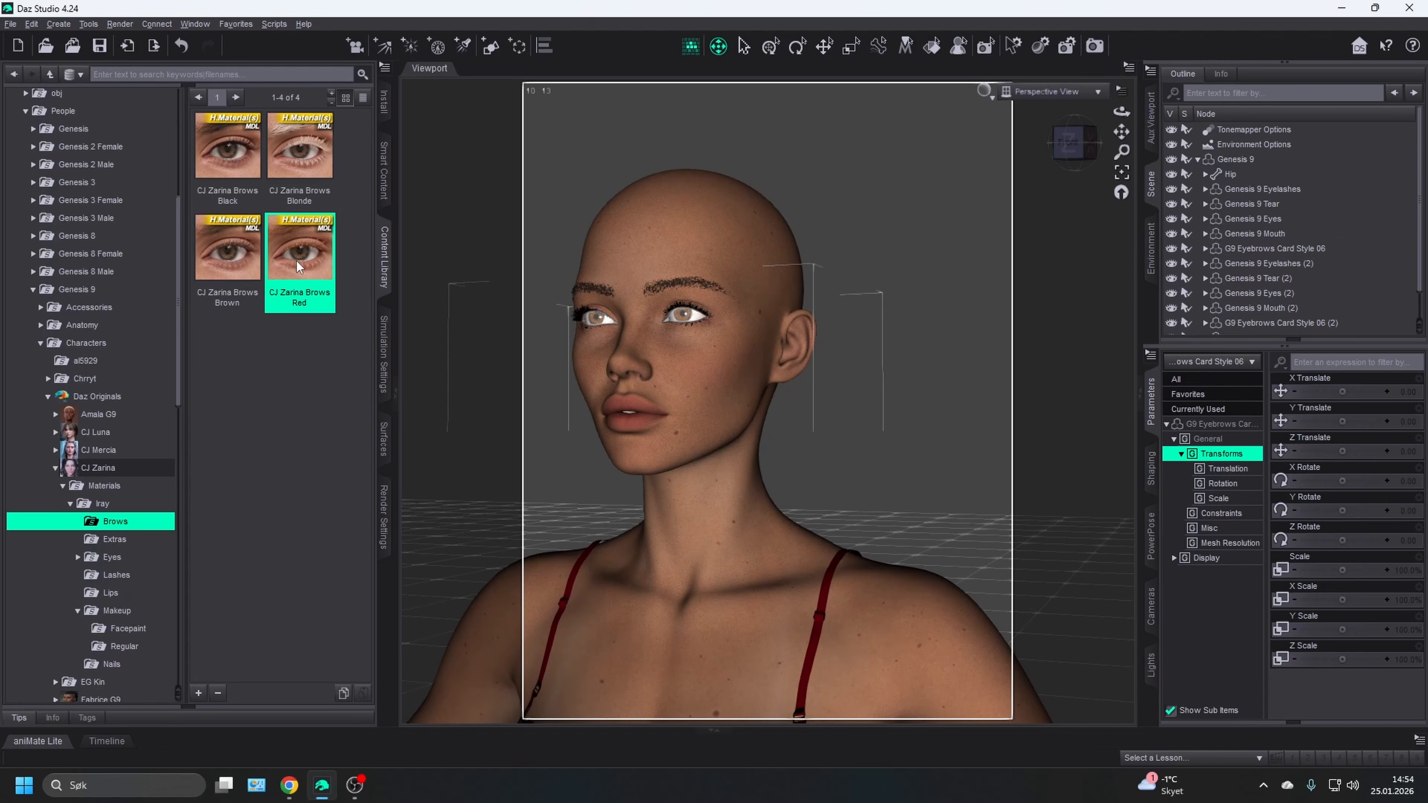
# - Try the CJ Zarina Brown and Red brow materials on the figure's eyebrows and undo them
pyautogui.doubleClick(250, 261)
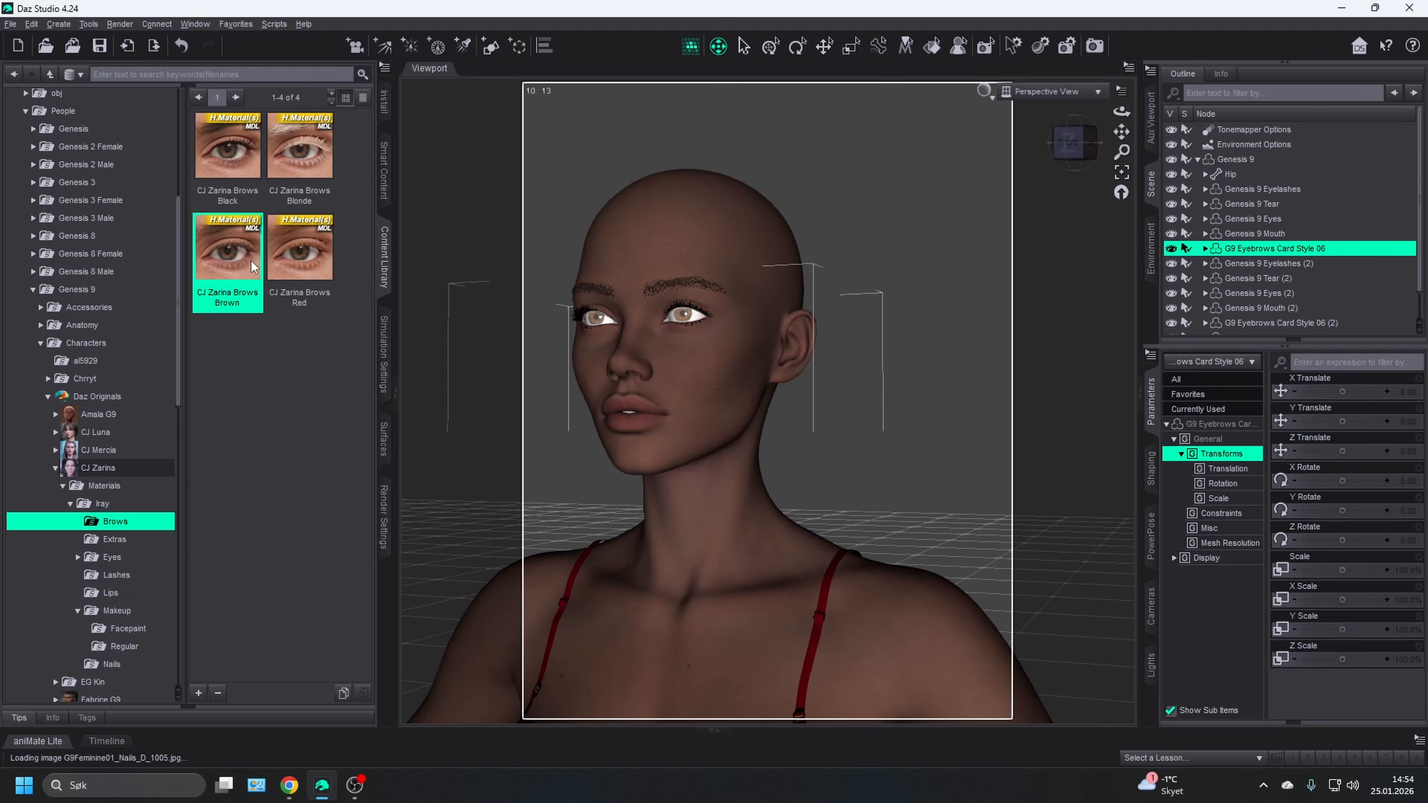
pyautogui.click(191, 45)
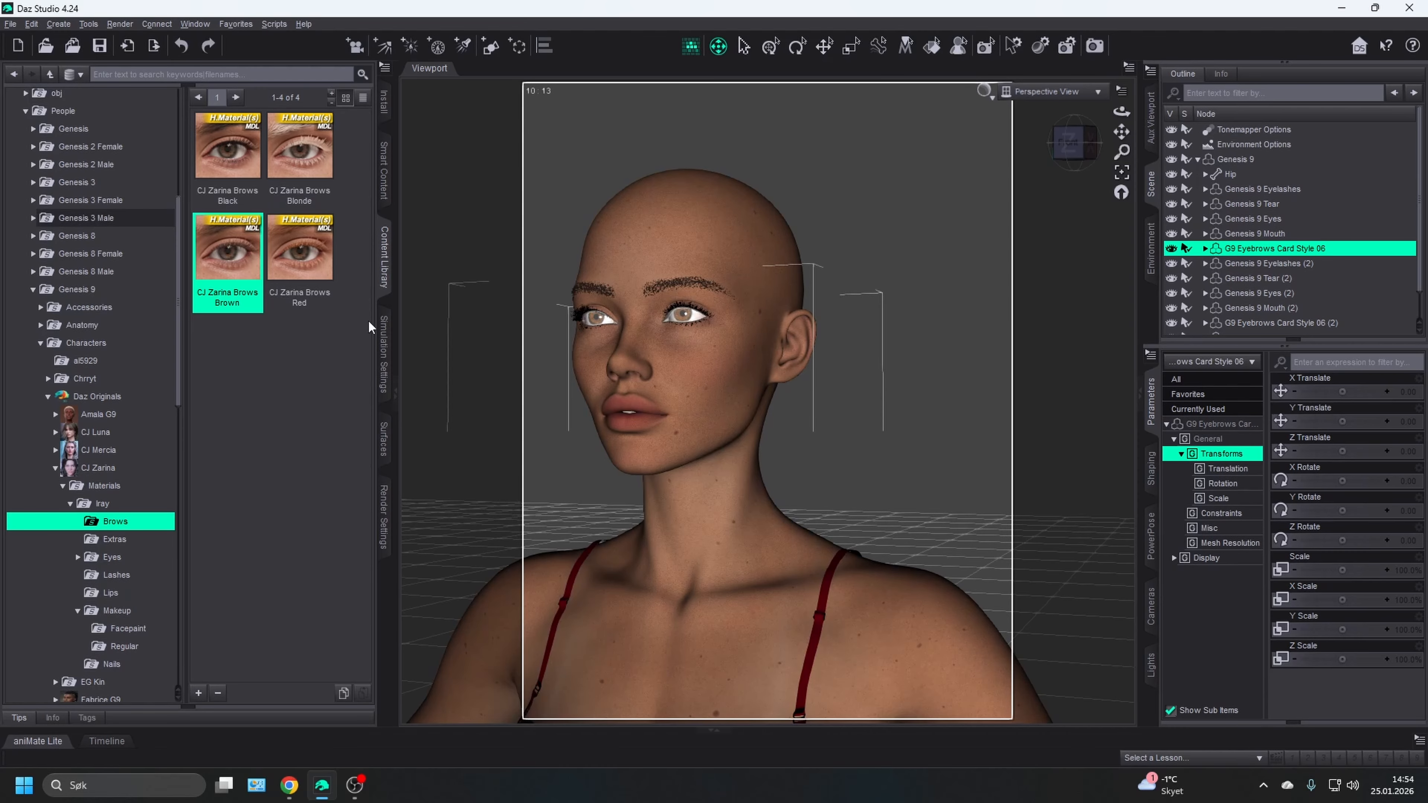
pyautogui.doubleClick(297, 276)
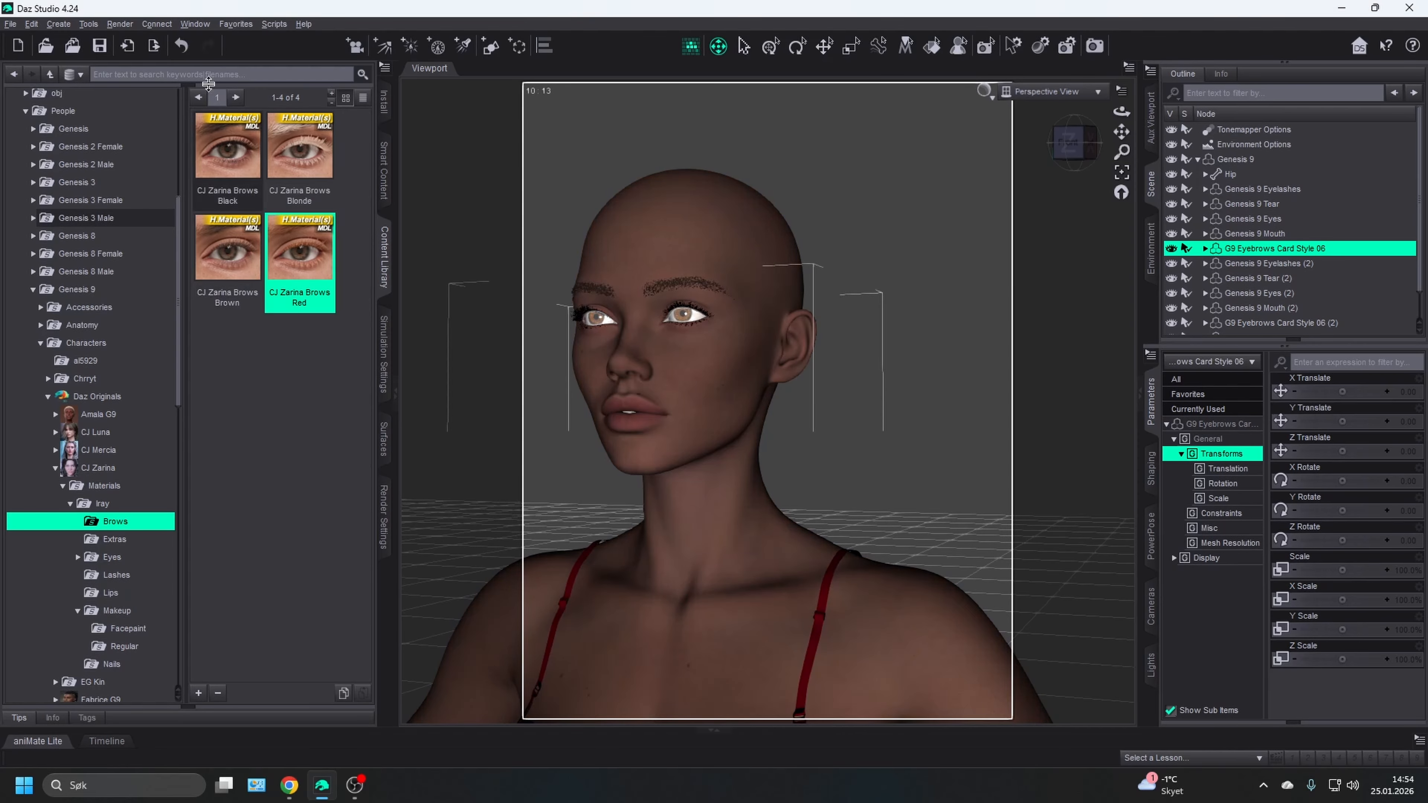
pyautogui.click(182, 47)
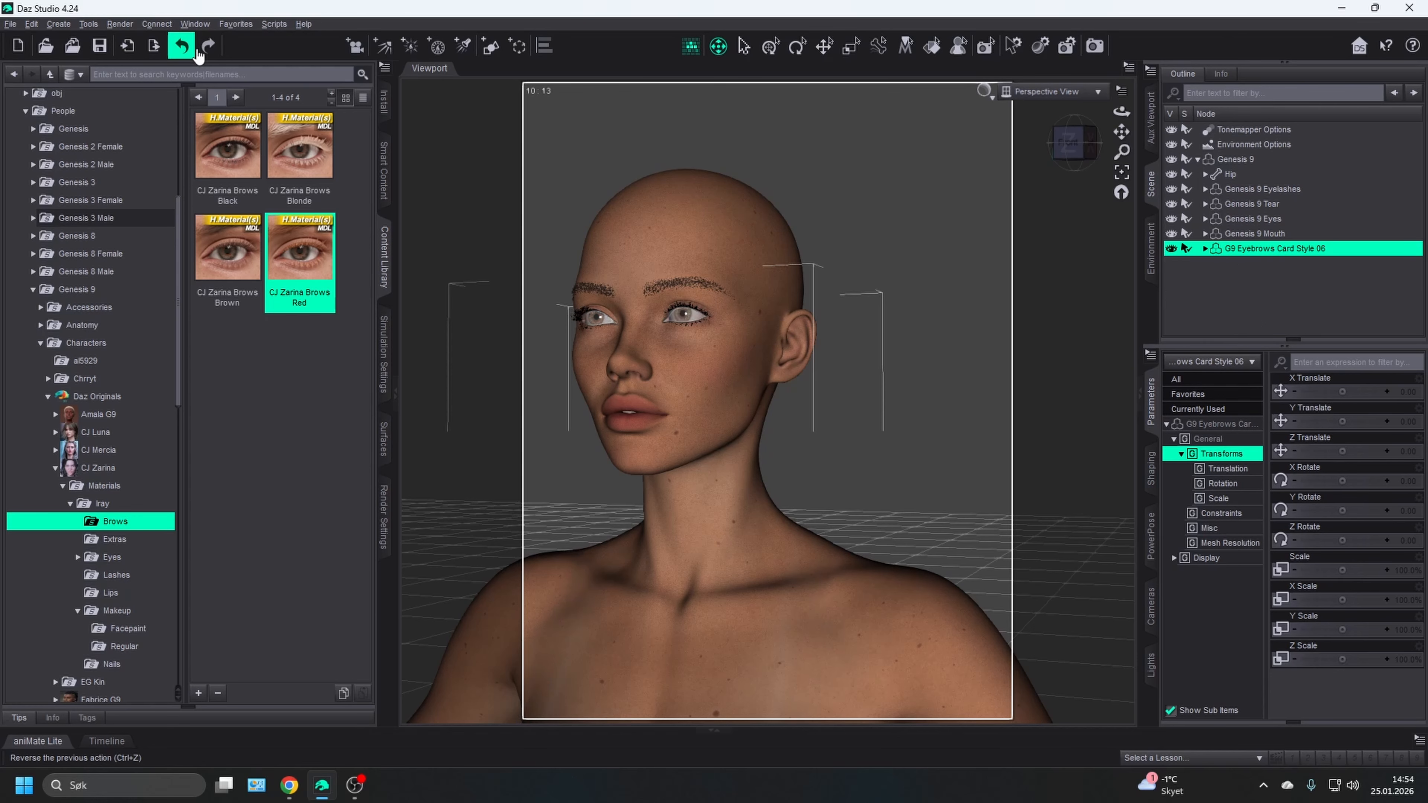
pyautogui.hotkey('ctrl', 'z')
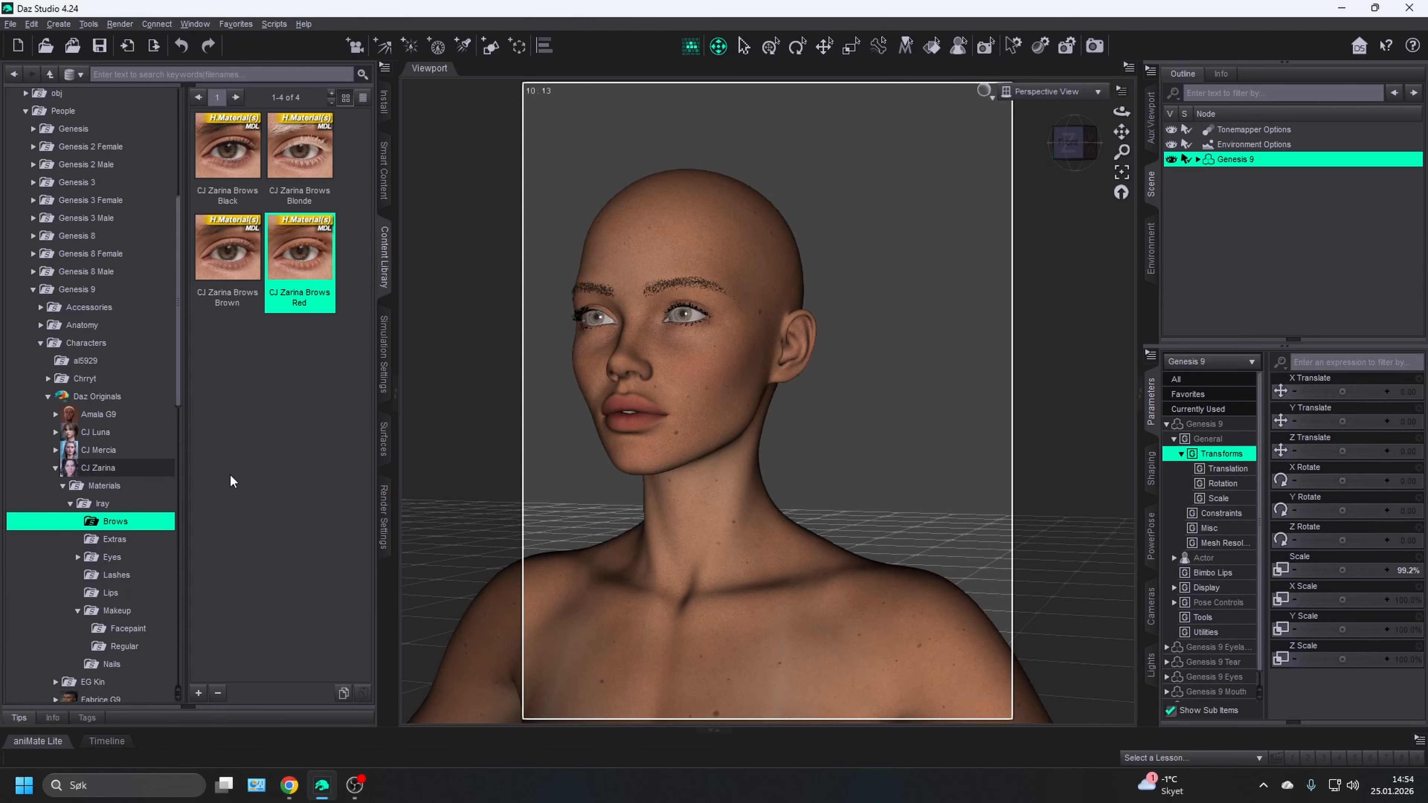
# - Apply the CJ Zarina Eyes Green material to the Genesis 9 figure and preview it in NVIDIA Iray
pyautogui.click(120, 541)
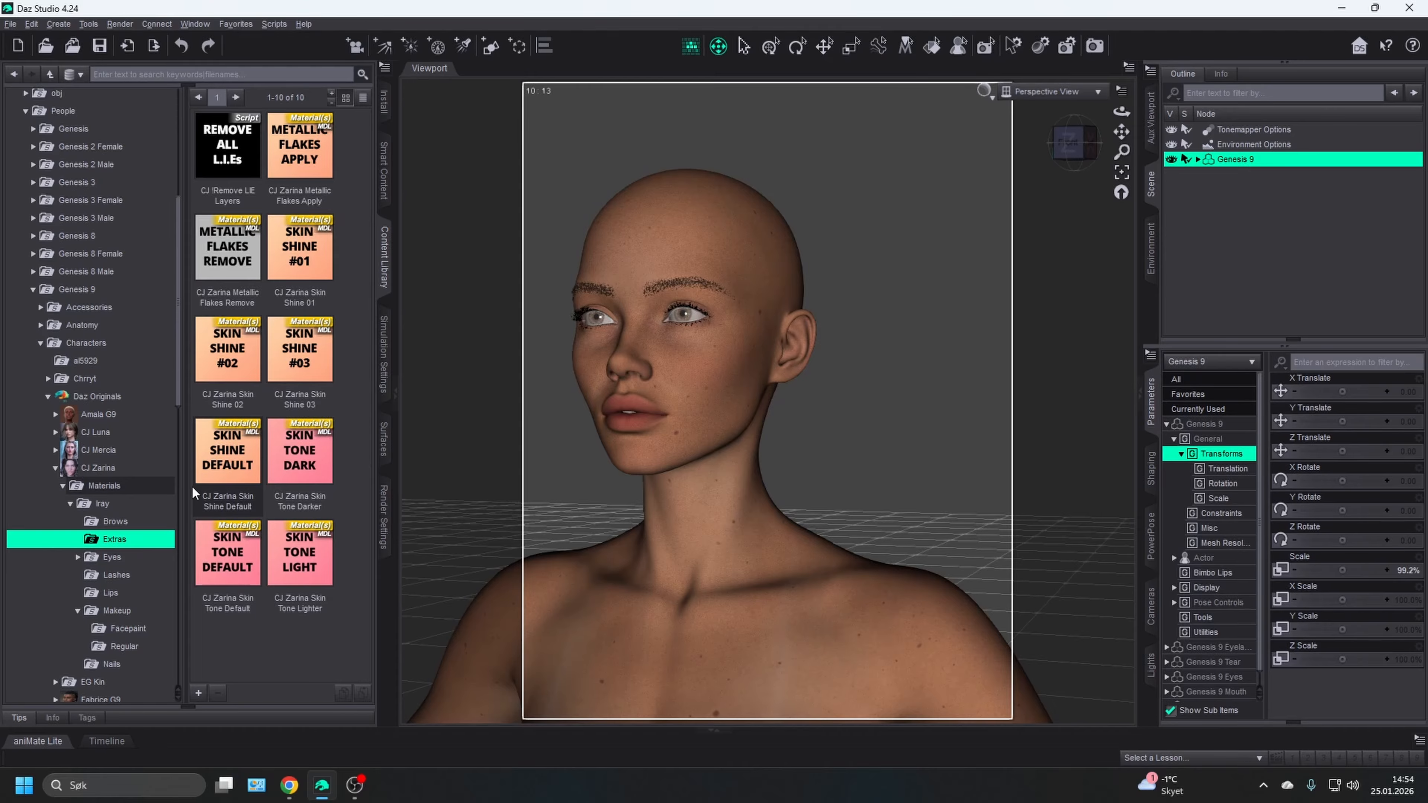
pyautogui.click(142, 558)
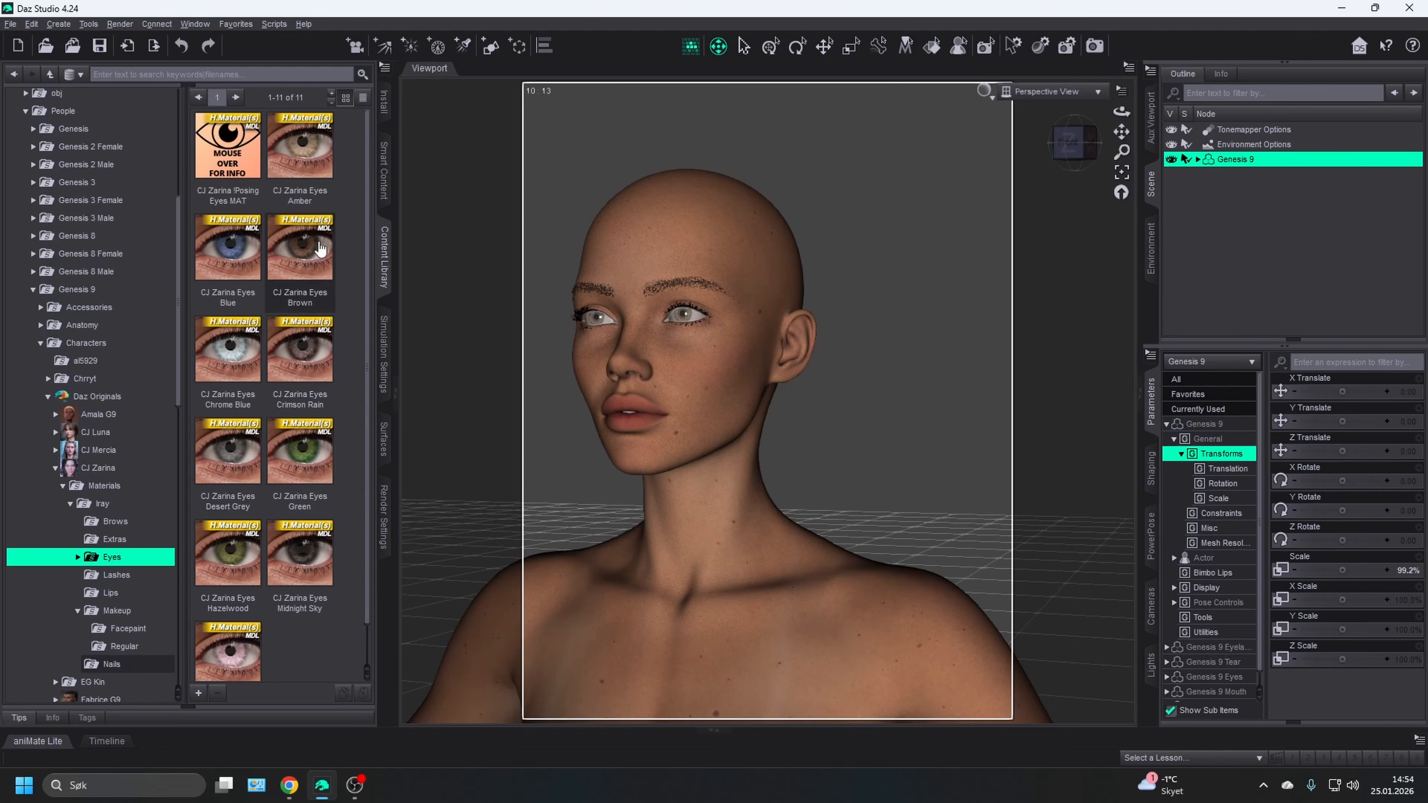
pyautogui.click(319, 463)
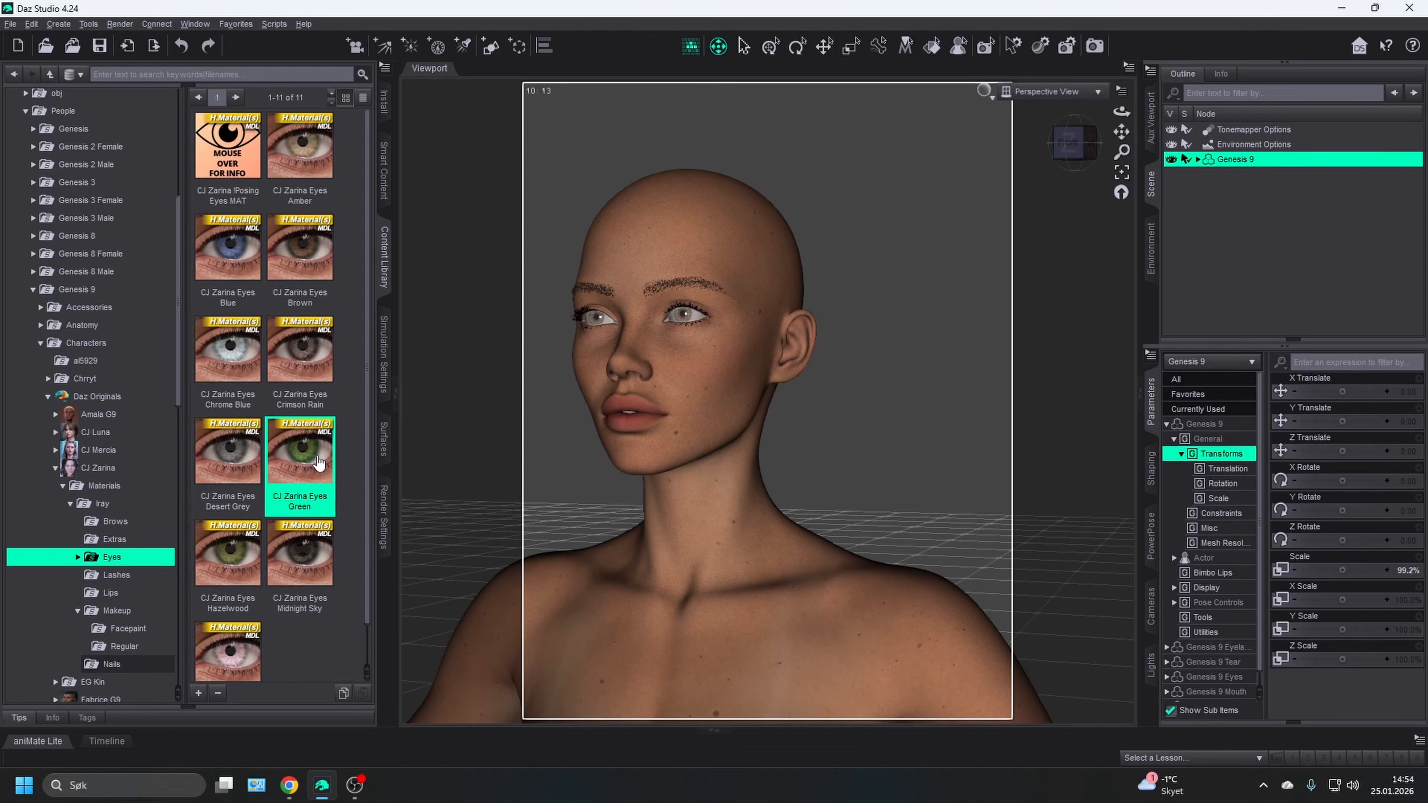
pyautogui.doubleClick(319, 463)
pyautogui.click(985, 93)
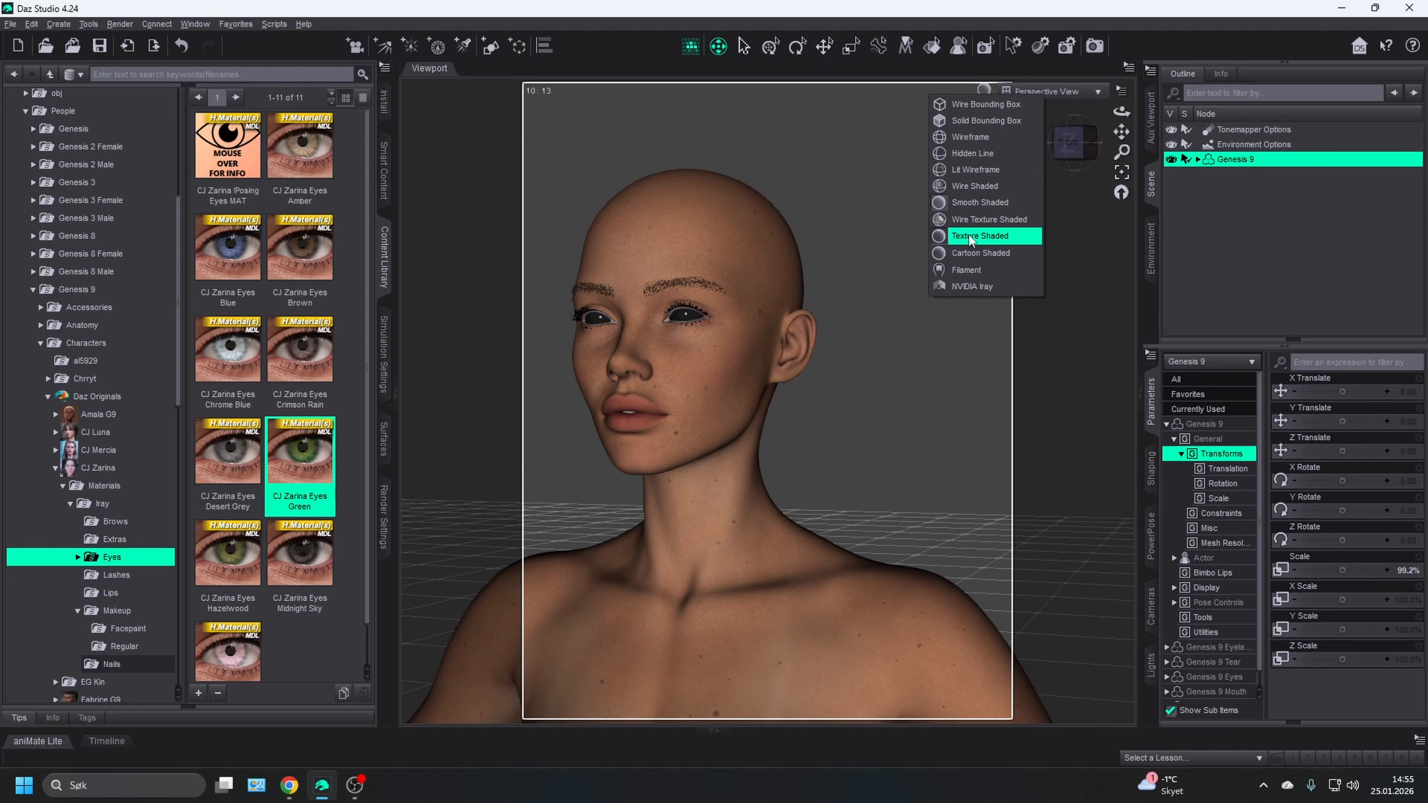
pyautogui.click(957, 286)
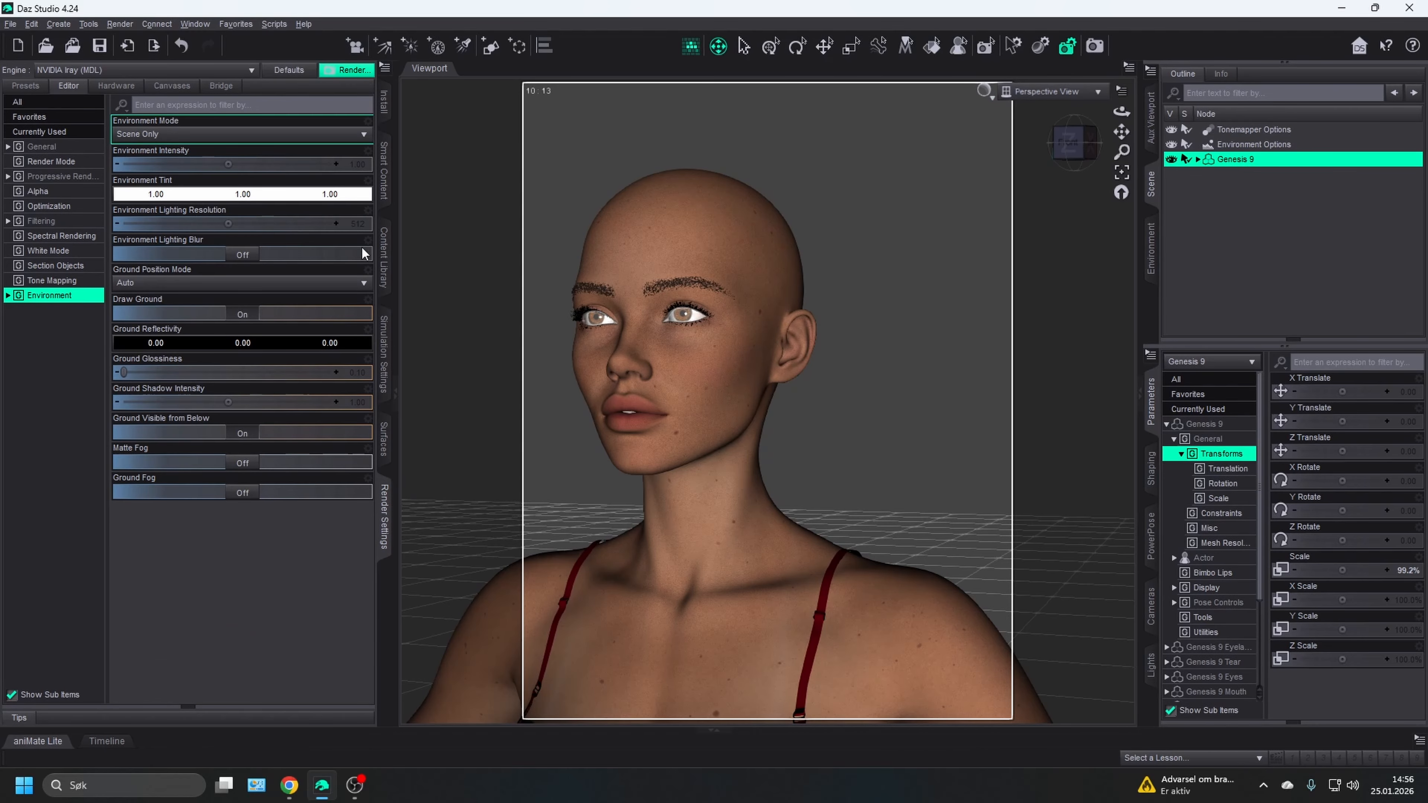
# - Try the CJ Zarina Evening Burgundy and Dark Chocolate lip materials on the Genesis 9 figure
pyautogui.click(384, 256)
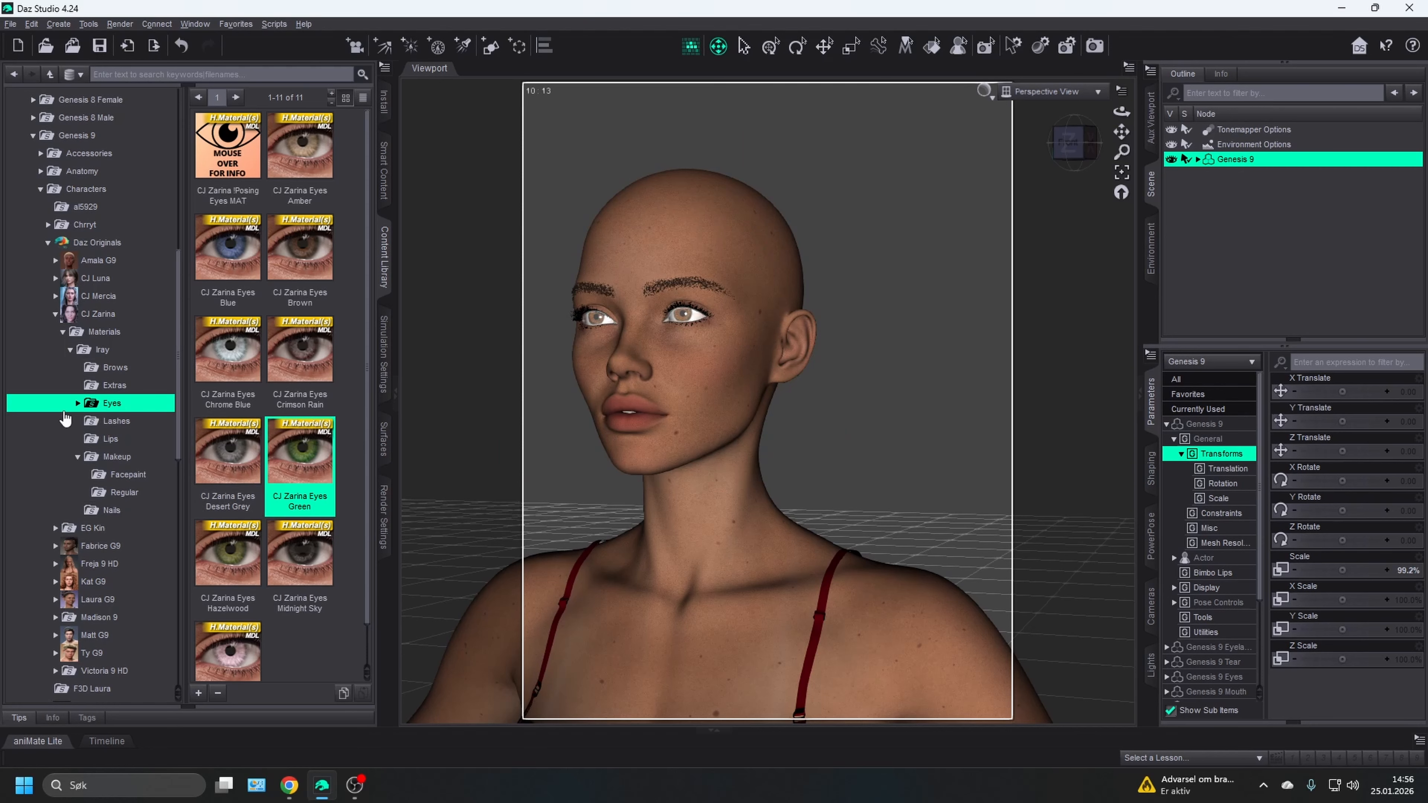
pyautogui.click(108, 422)
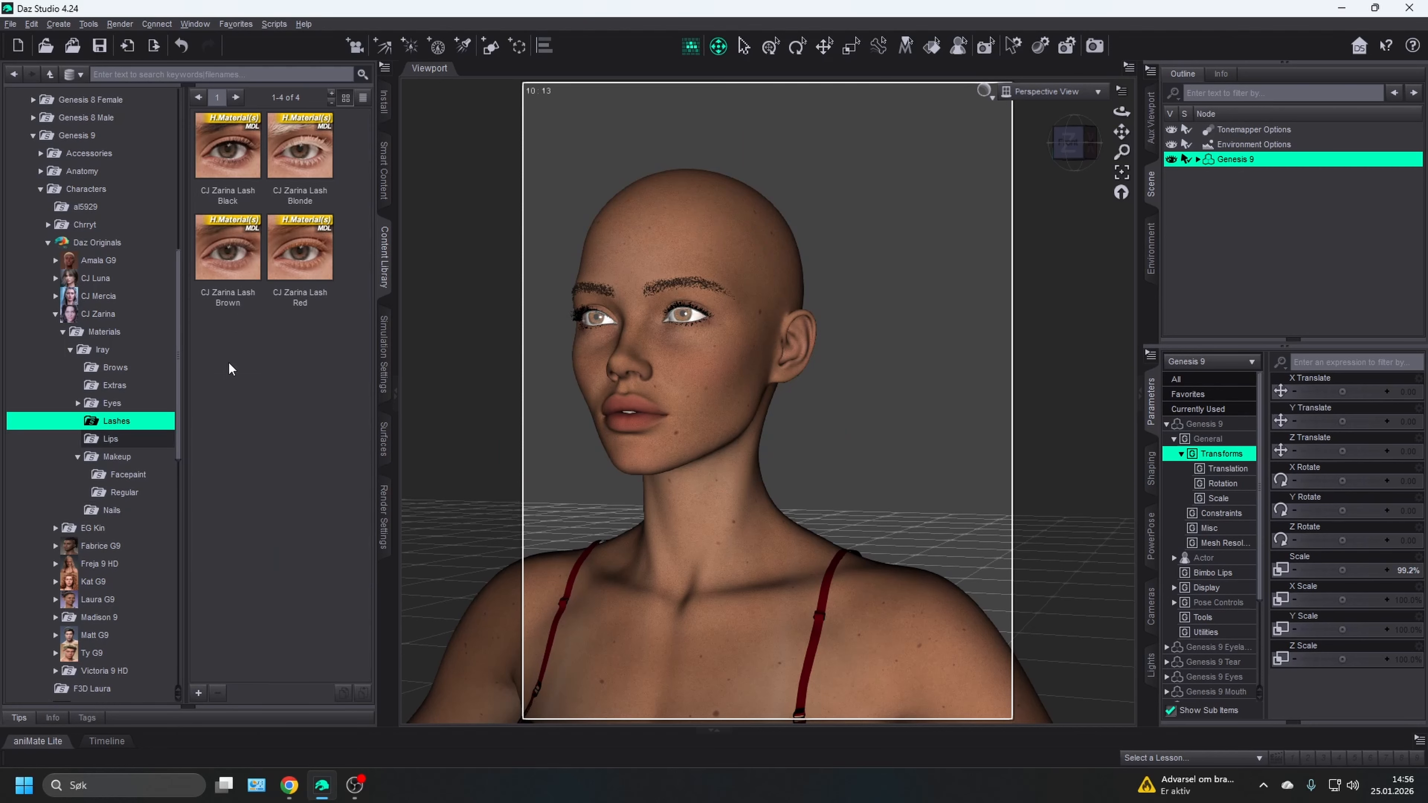
pyautogui.click(115, 441)
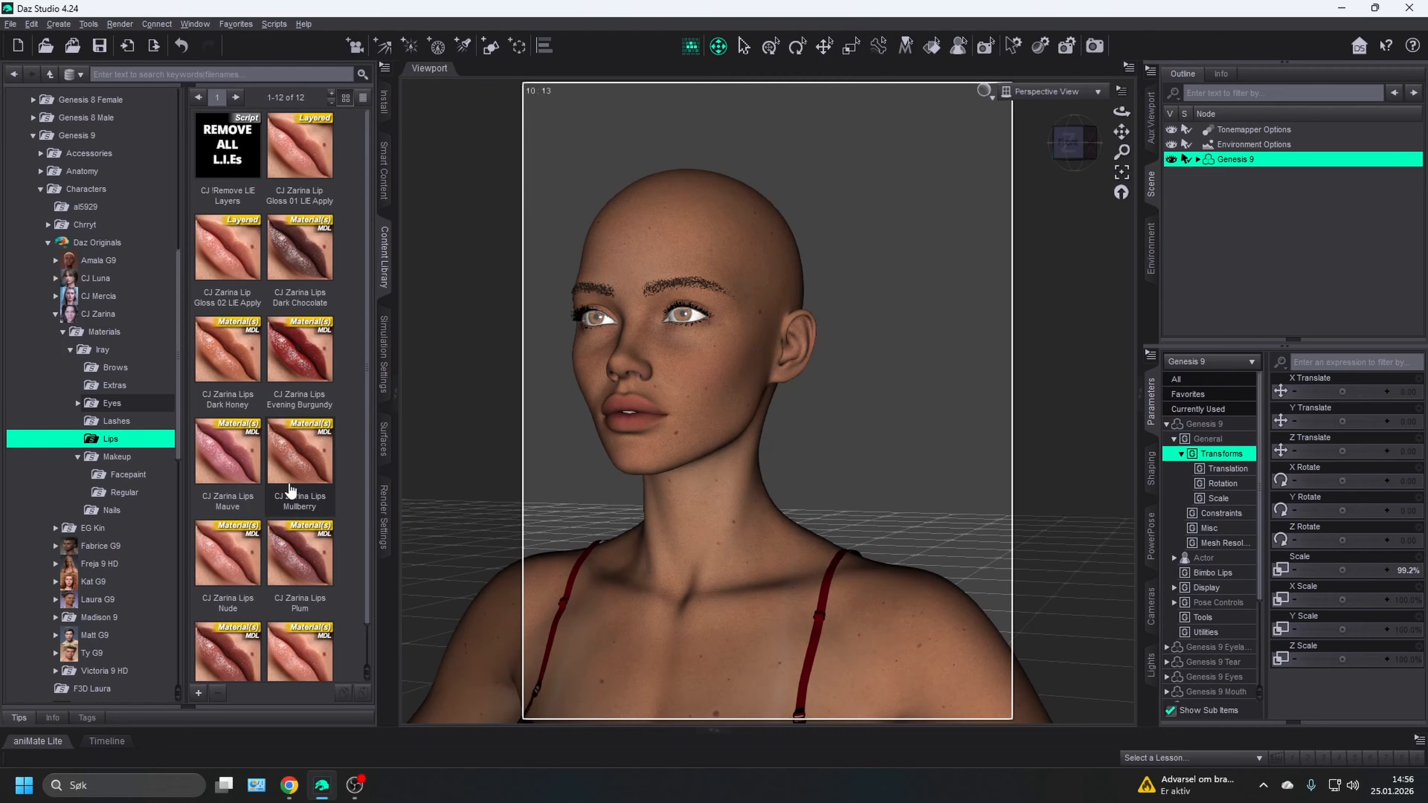
pyautogui.scroll(-1, 294, 494)
pyautogui.scroll(1, 239, 470)
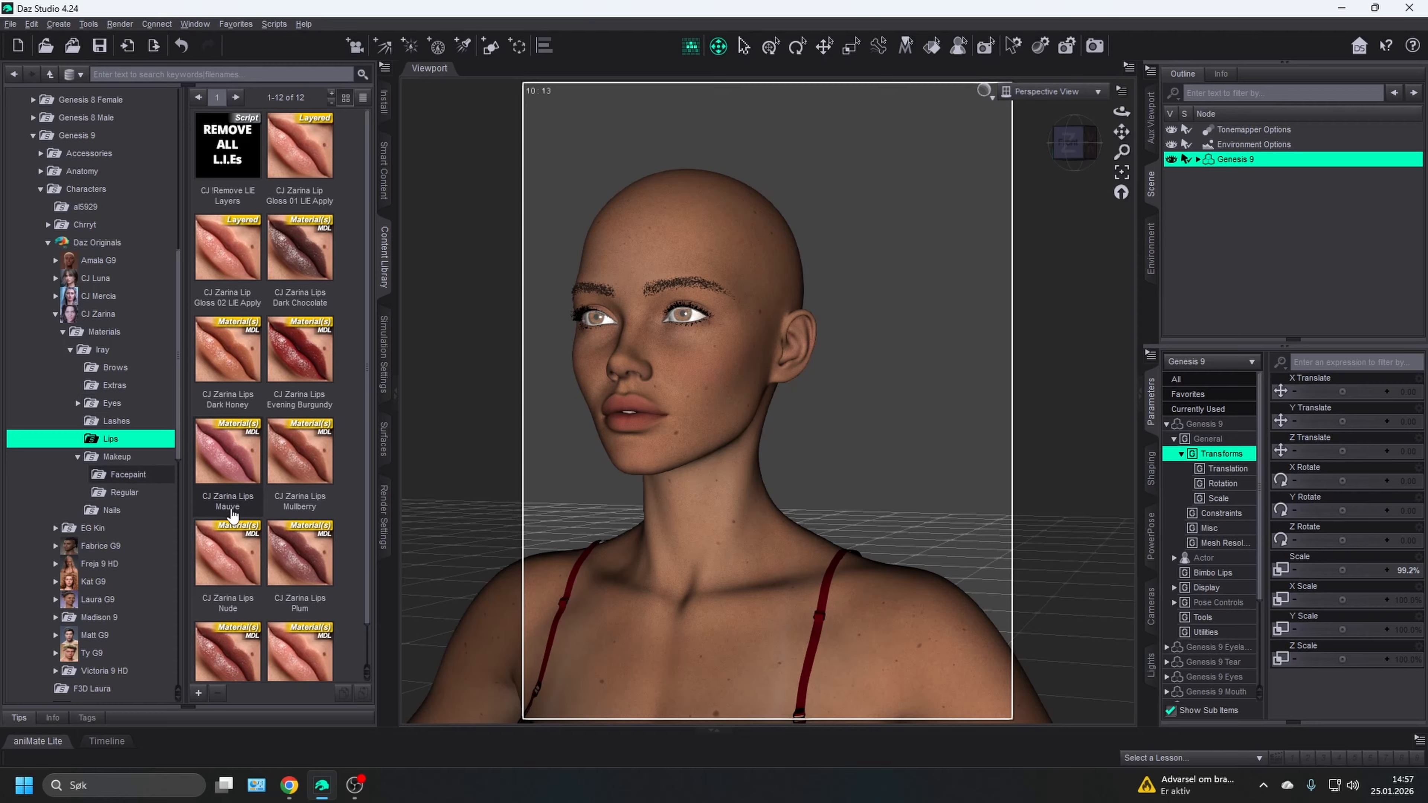
pyautogui.scroll(-1, 232, 517)
pyautogui.scroll(1, 256, 609)
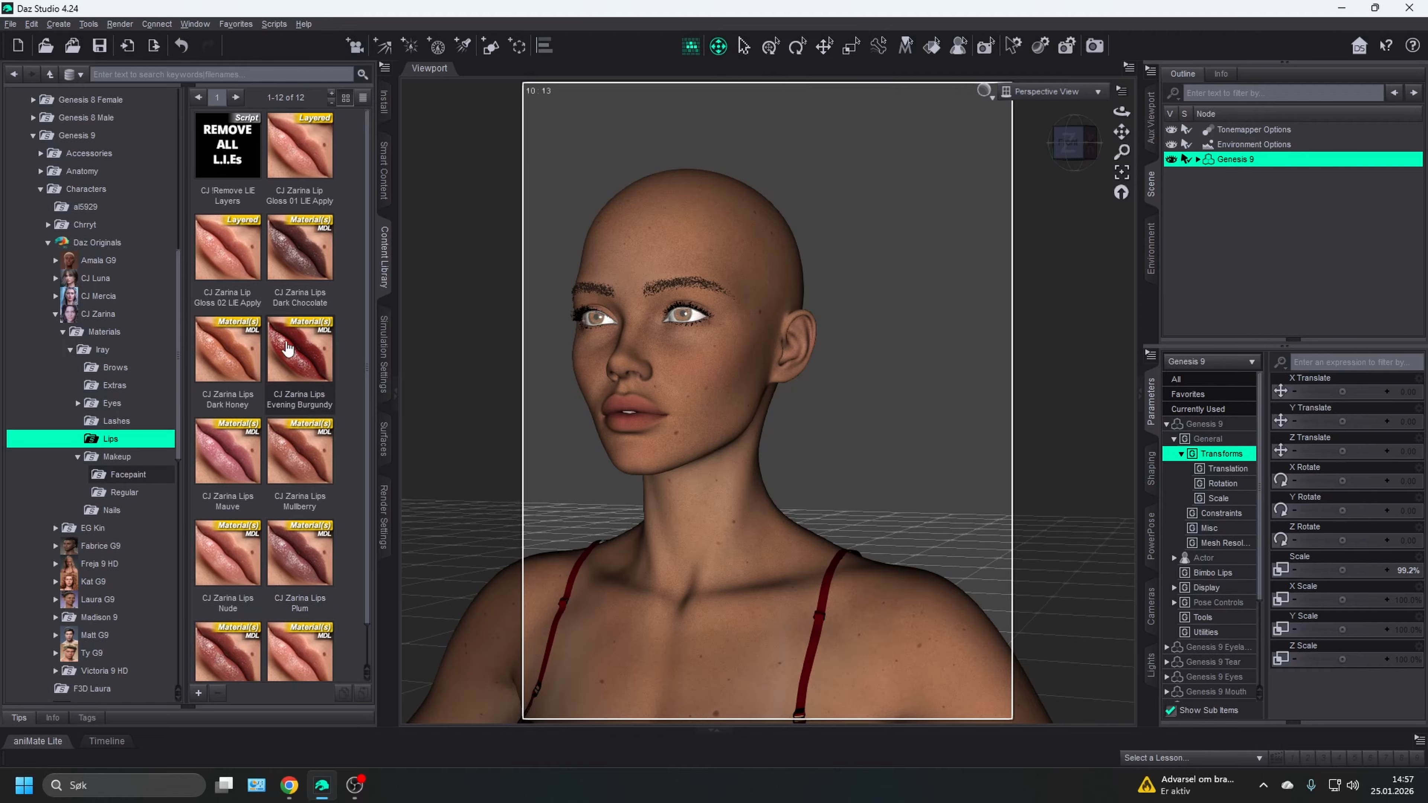
pyautogui.click(292, 362)
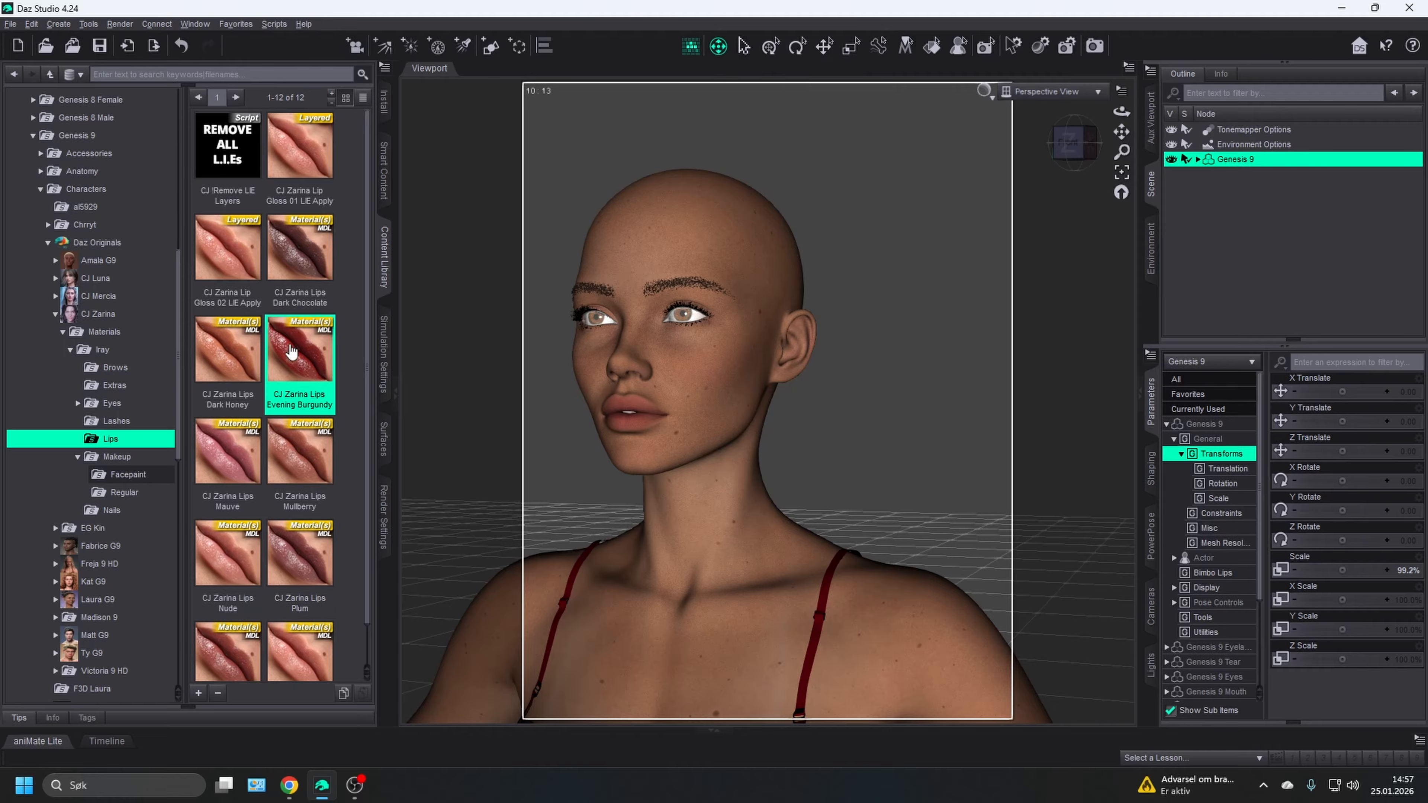
pyautogui.click(309, 258)
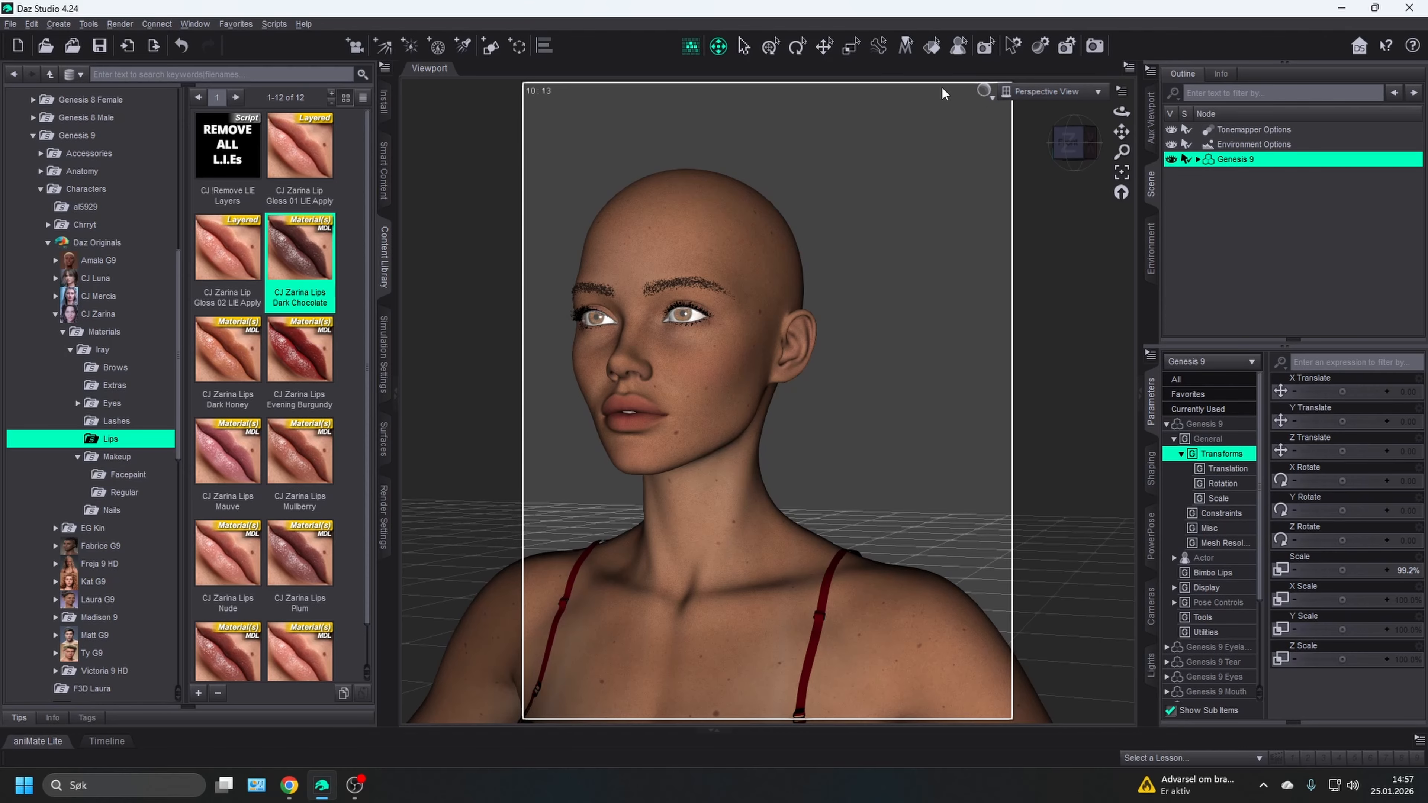
# - Preview the figure's lip colour in NVIDIA Iray, and return the viewport to Texture Shaded
pyautogui.click(985, 91)
pyautogui.click(977, 272)
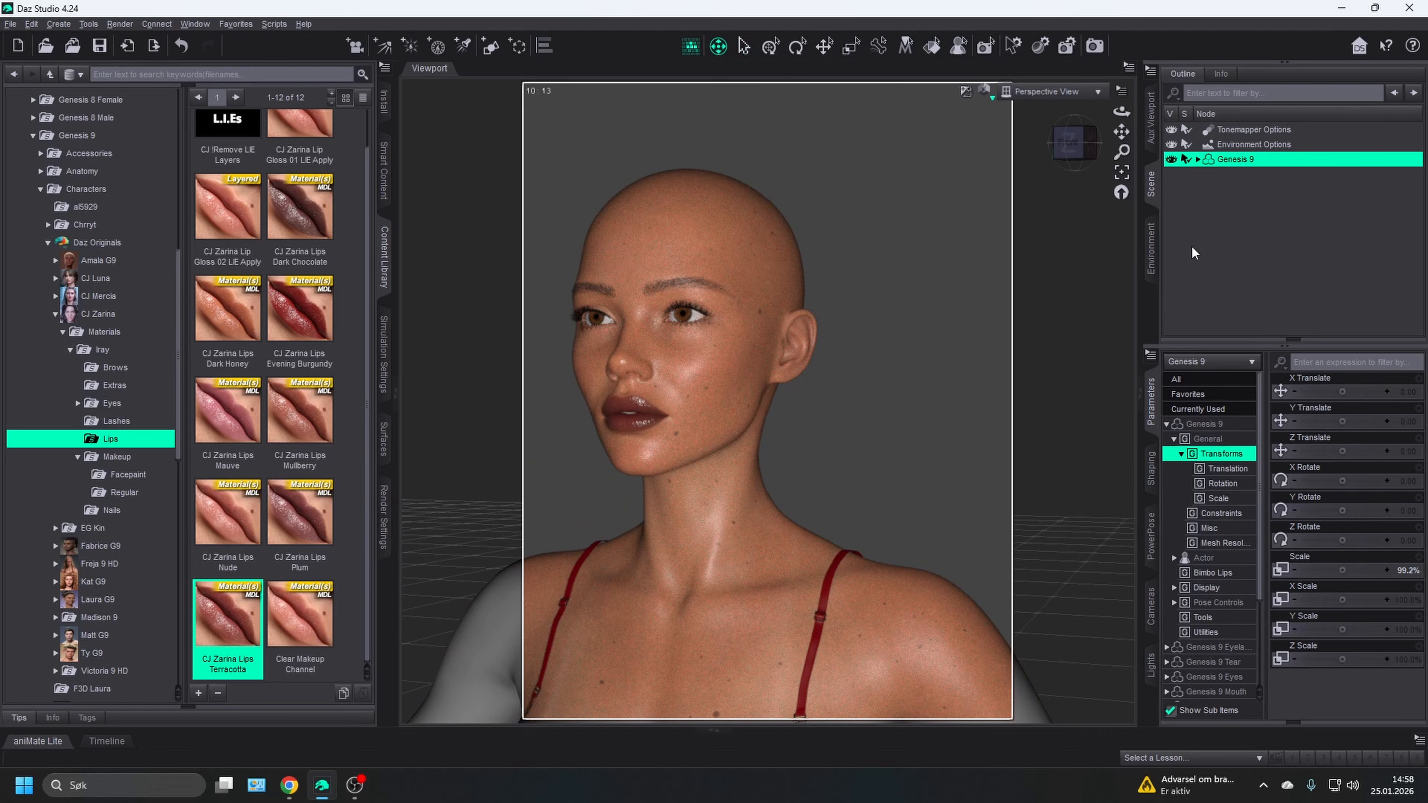
pyautogui.click(743, 45)
pyautogui.rightClick(957, 270)
pyautogui.click(950, 397)
# - Apply the CJ Zarina Eyeliner Heavy preset from the Facepaint makeup folder to the Genesis 9 figure
pyautogui.click(119, 457)
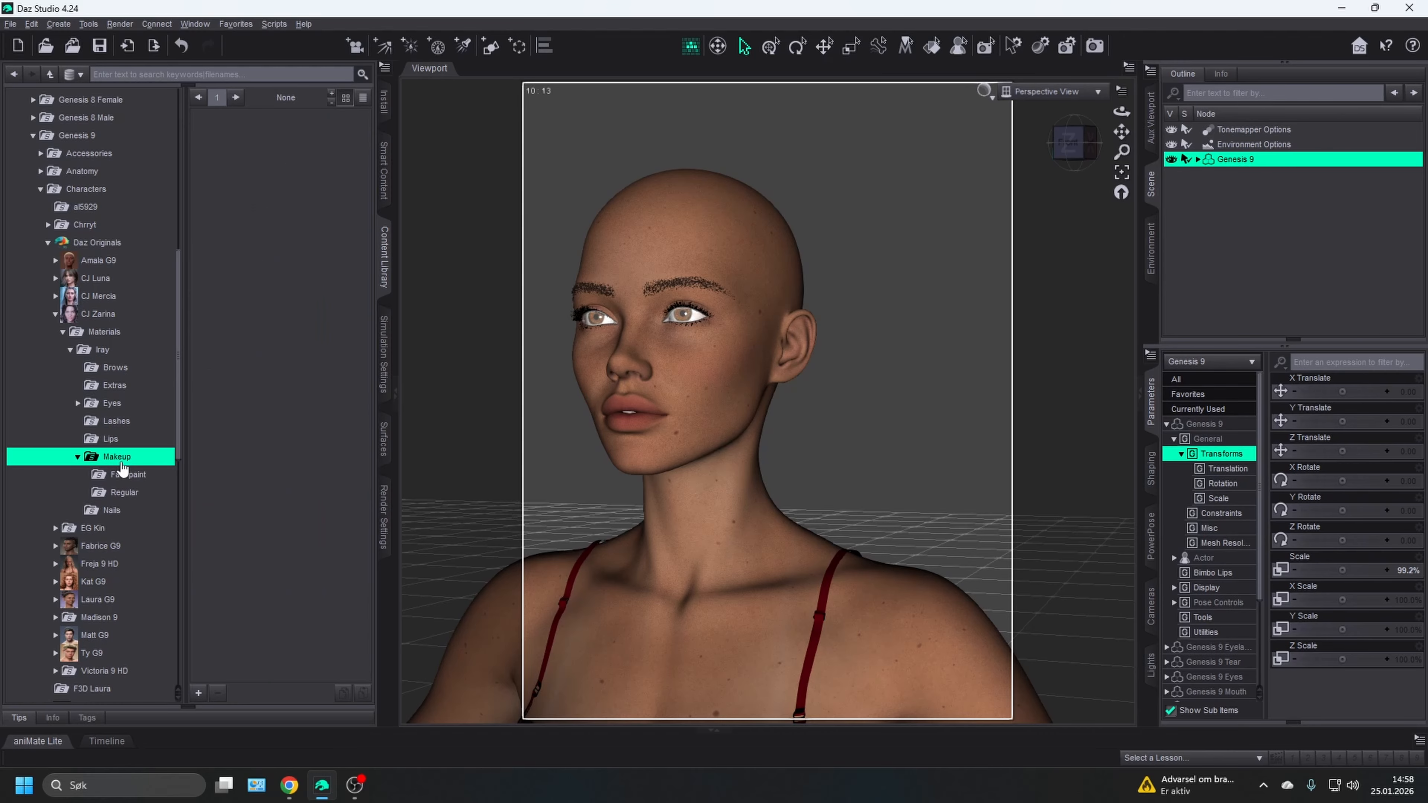
pyautogui.hotkey('ctrl', 'alt')
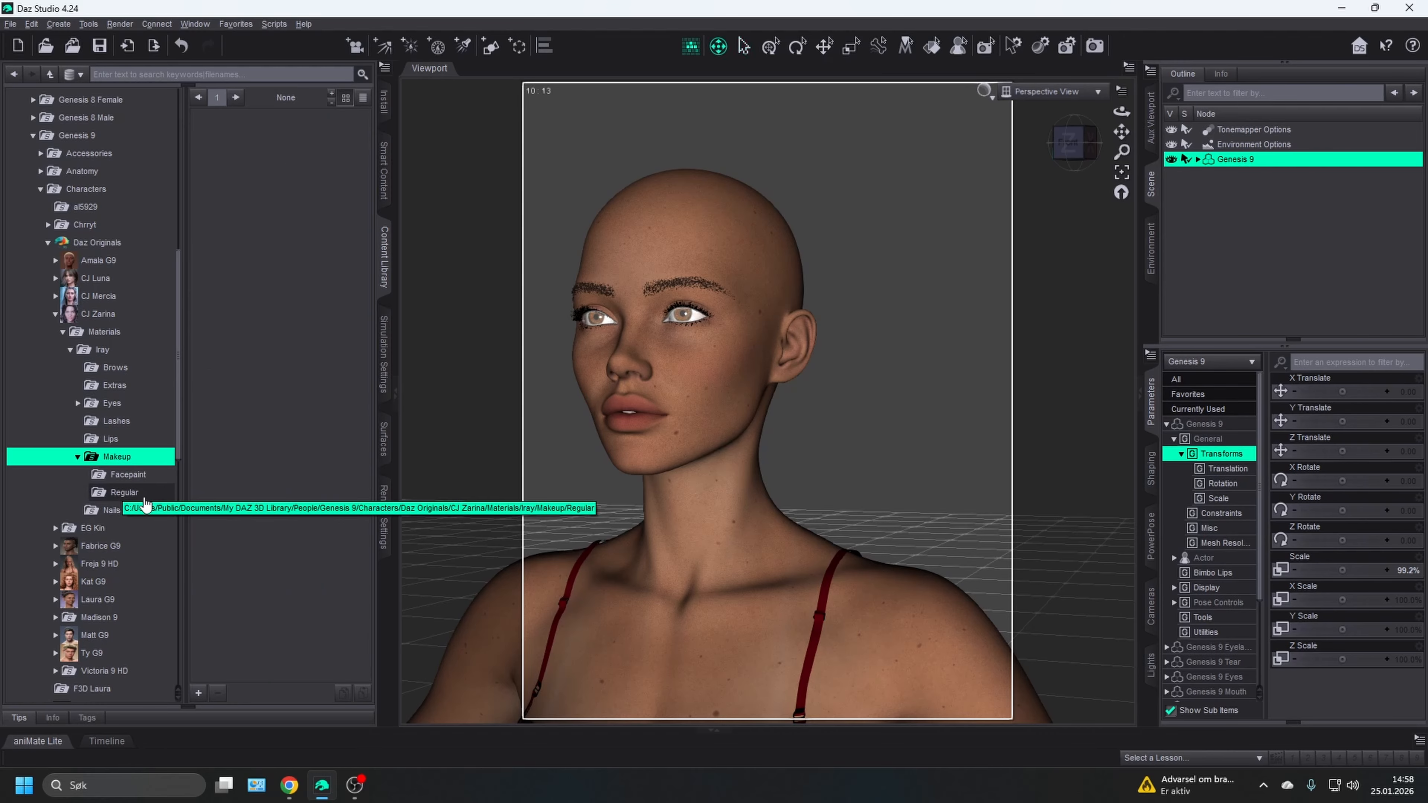
pyautogui.click(113, 474)
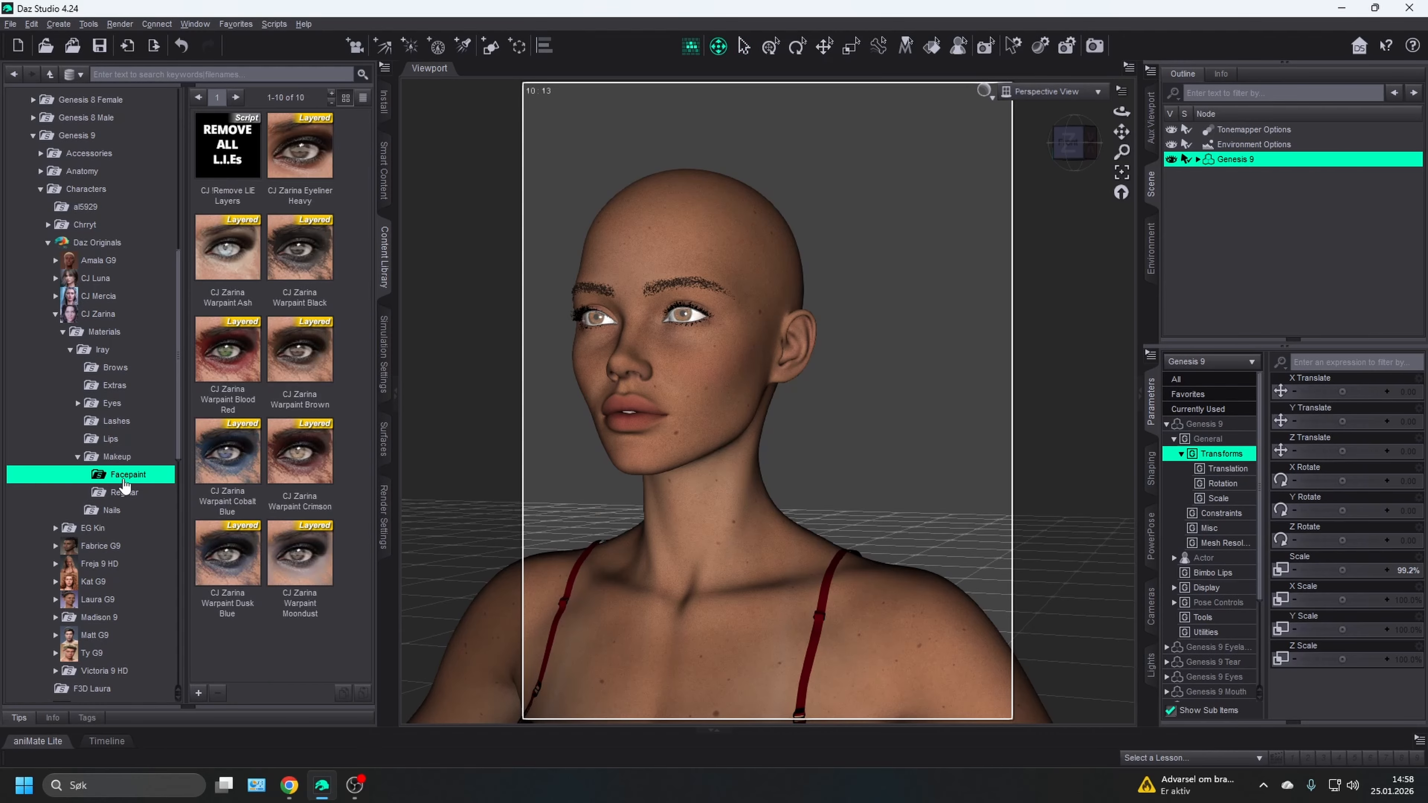
pyautogui.click(302, 155)
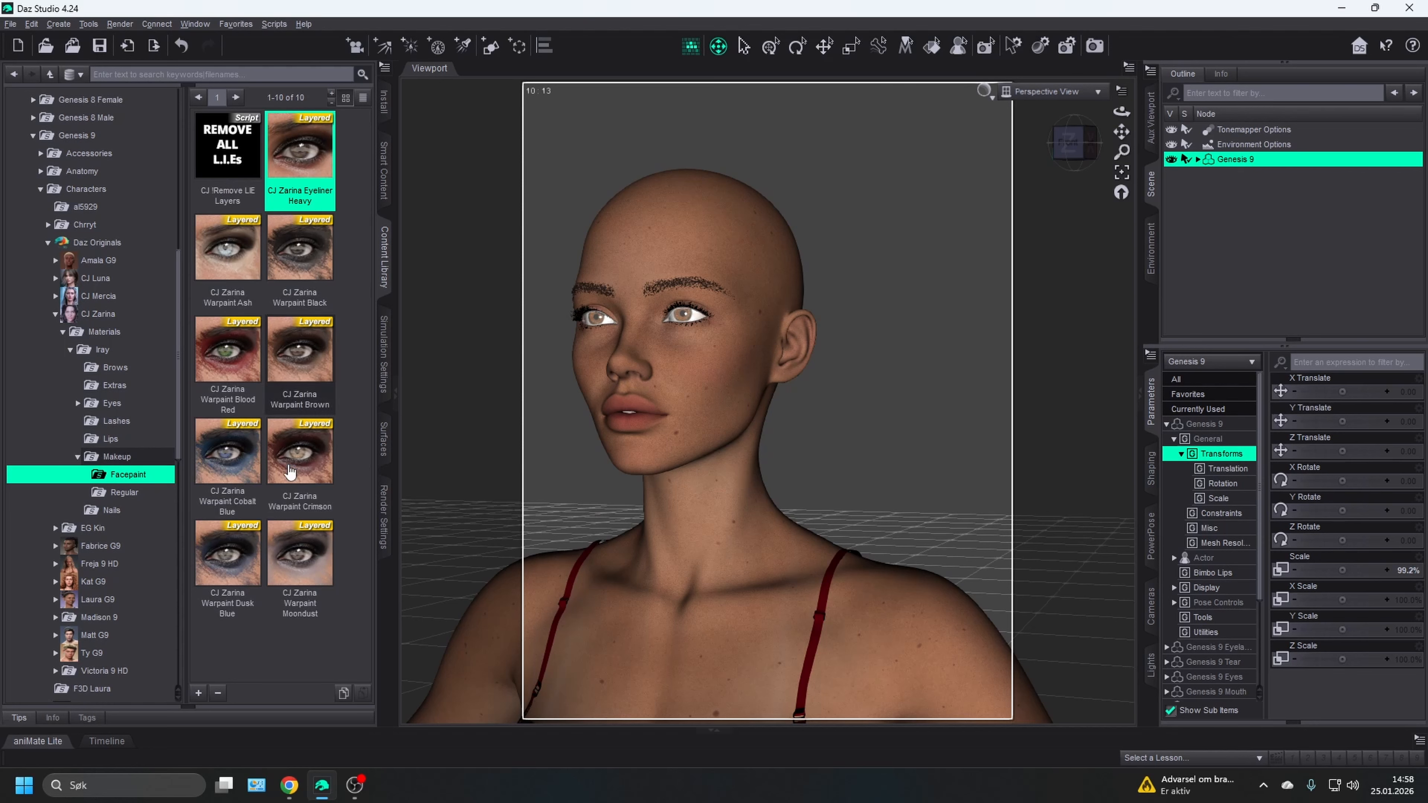
pyautogui.click(128, 510)
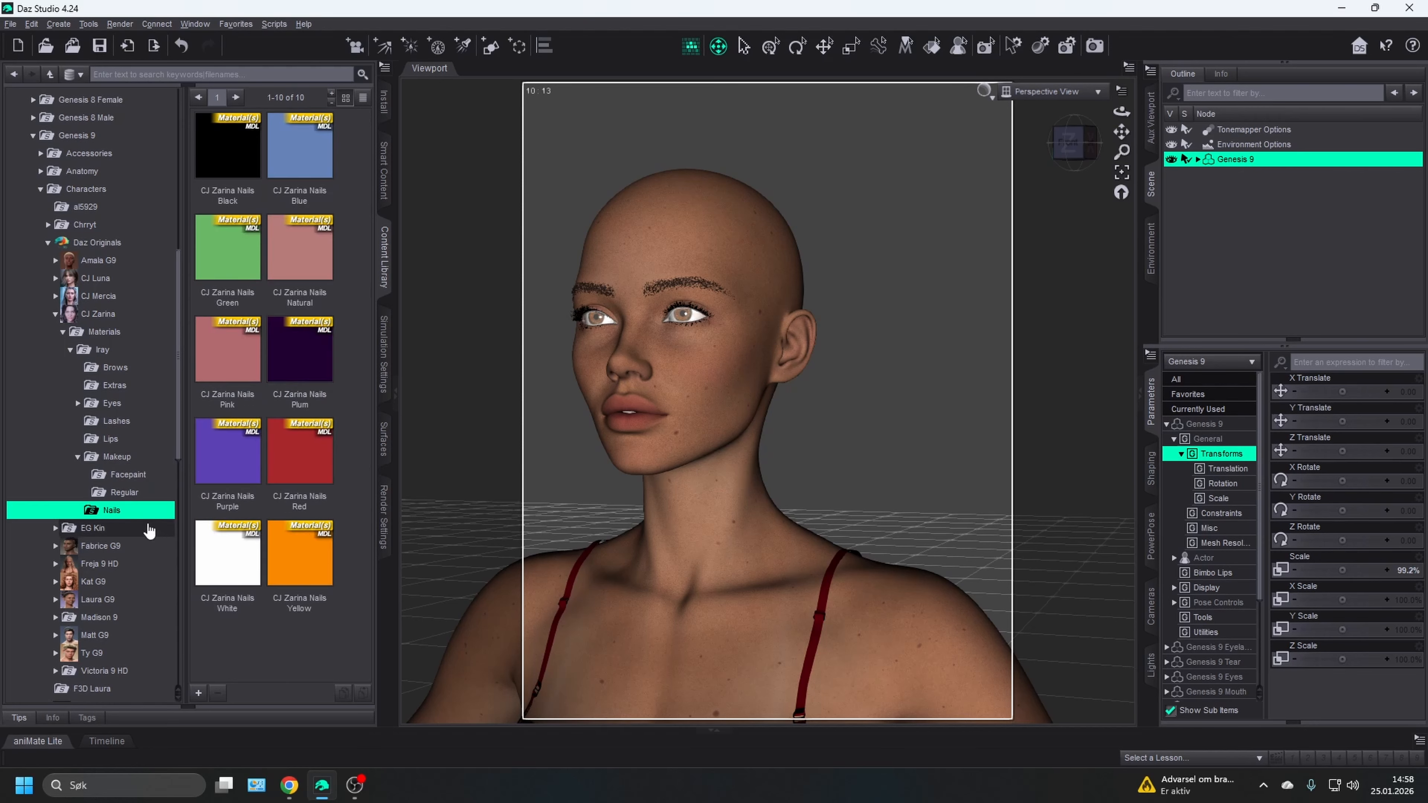
pyautogui.click(127, 493)
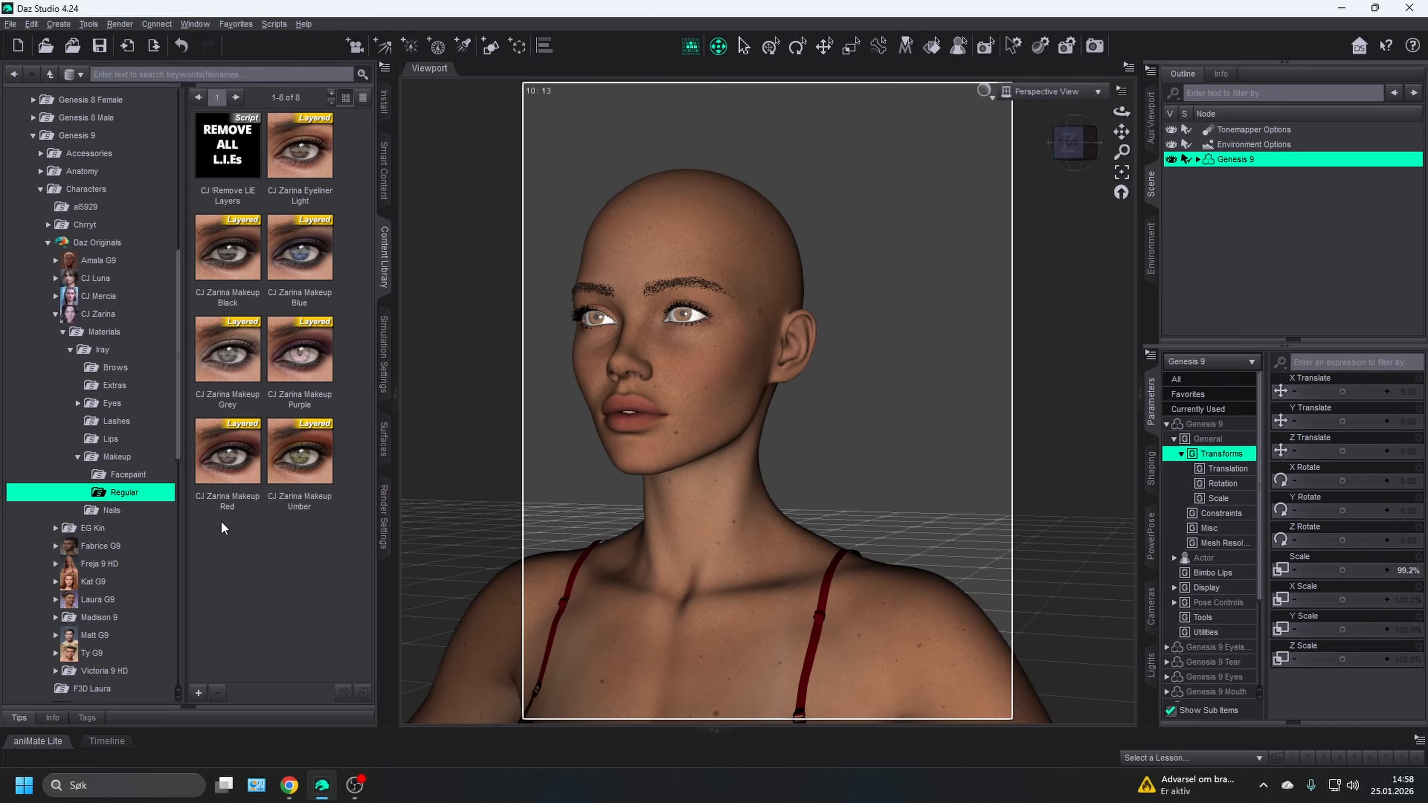
pyautogui.click(146, 474)
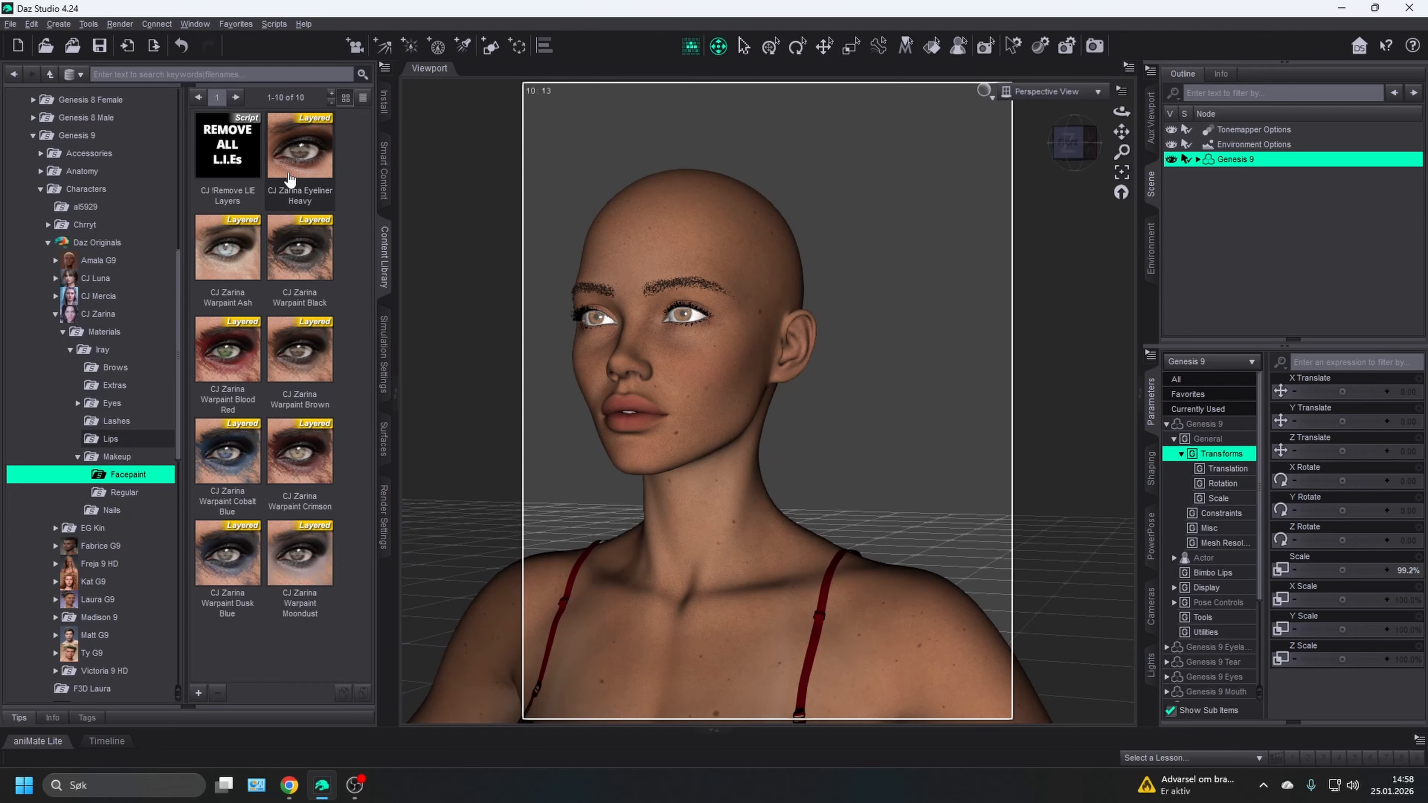
pyautogui.click(290, 179)
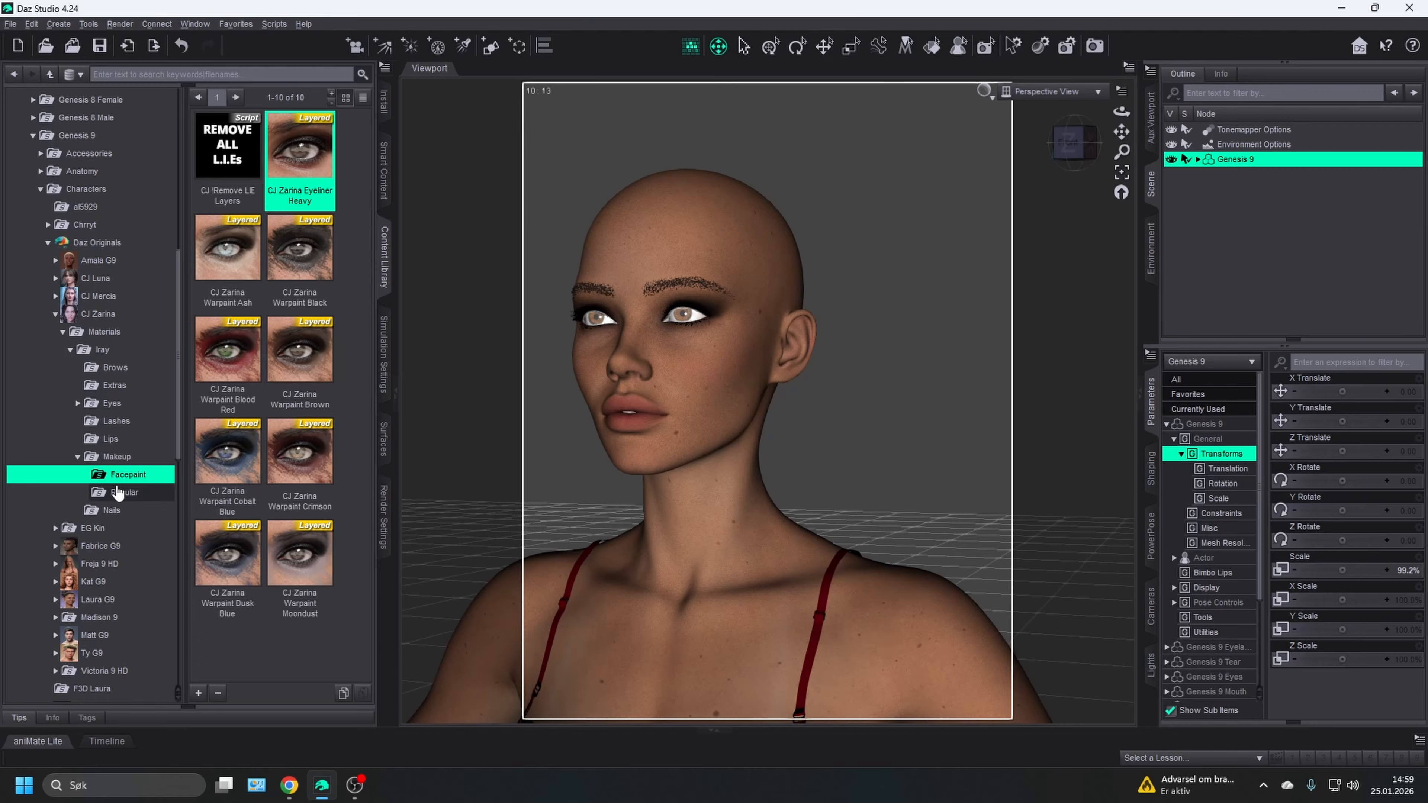
# - Apply the CJ Zarina Nails Natural material to the Genesis 9 figure
pyautogui.click(78, 457)
pyautogui.click(116, 475)
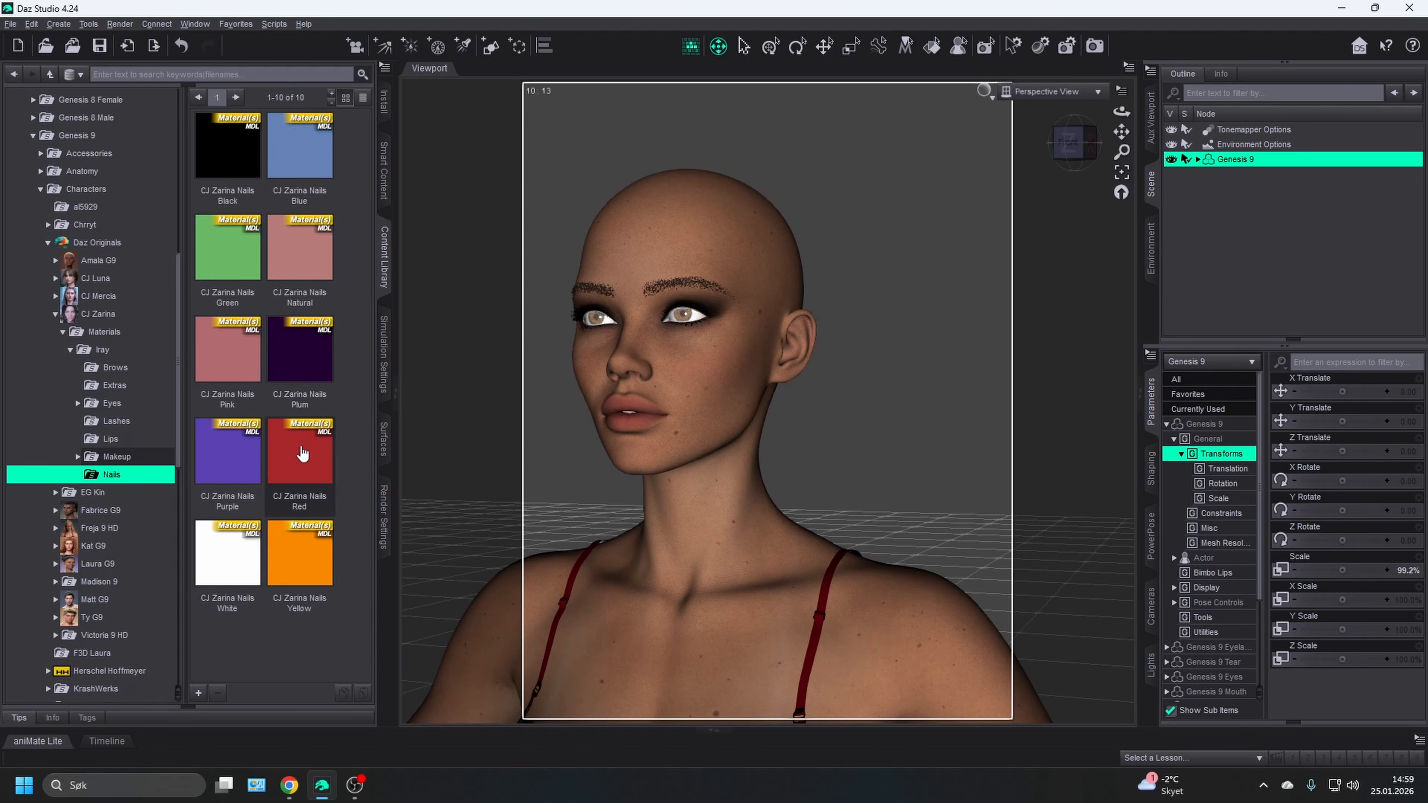
pyautogui.doubleClick(305, 265)
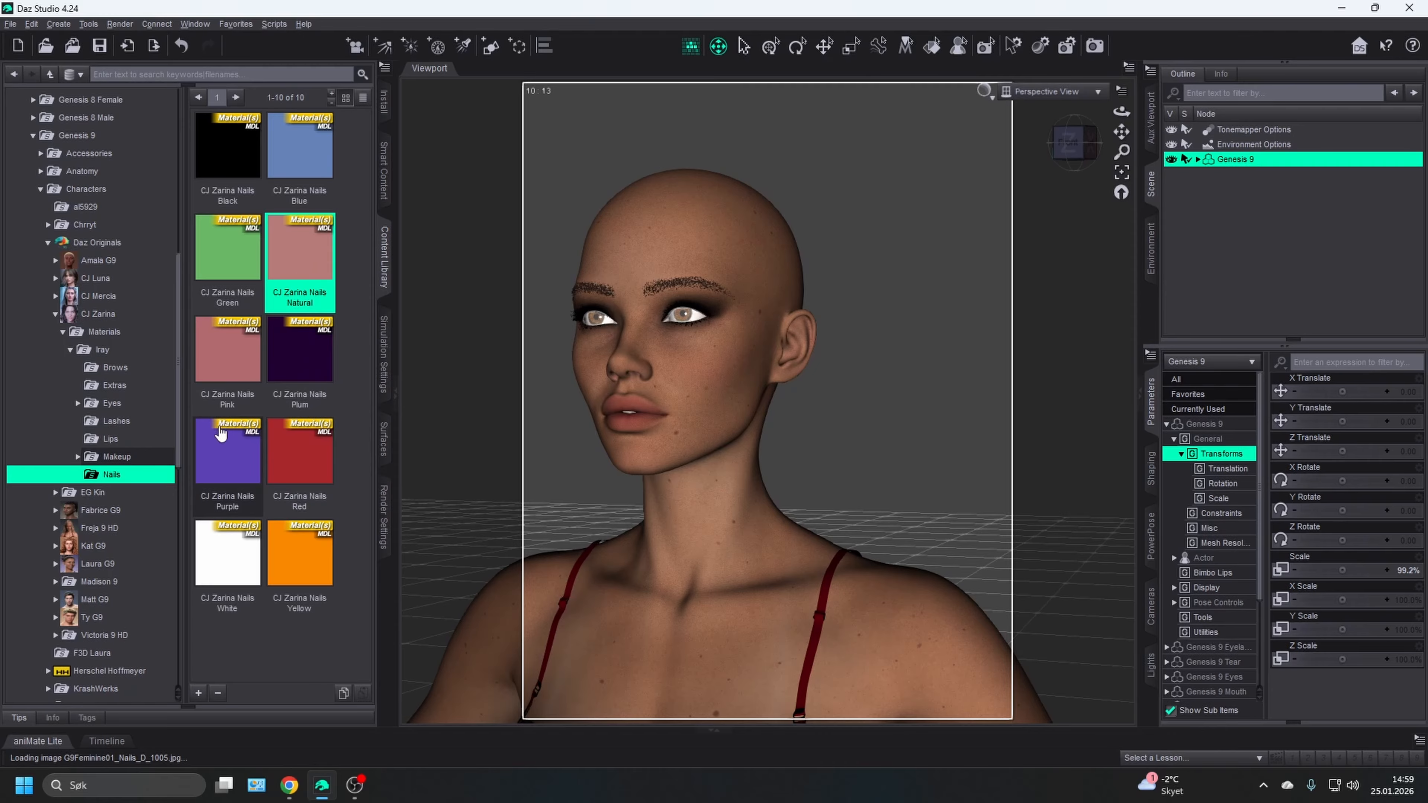
# - Collapse the CJ Zarina material folders and move up to the CJ Luna character folder
pyautogui.click(118, 357)
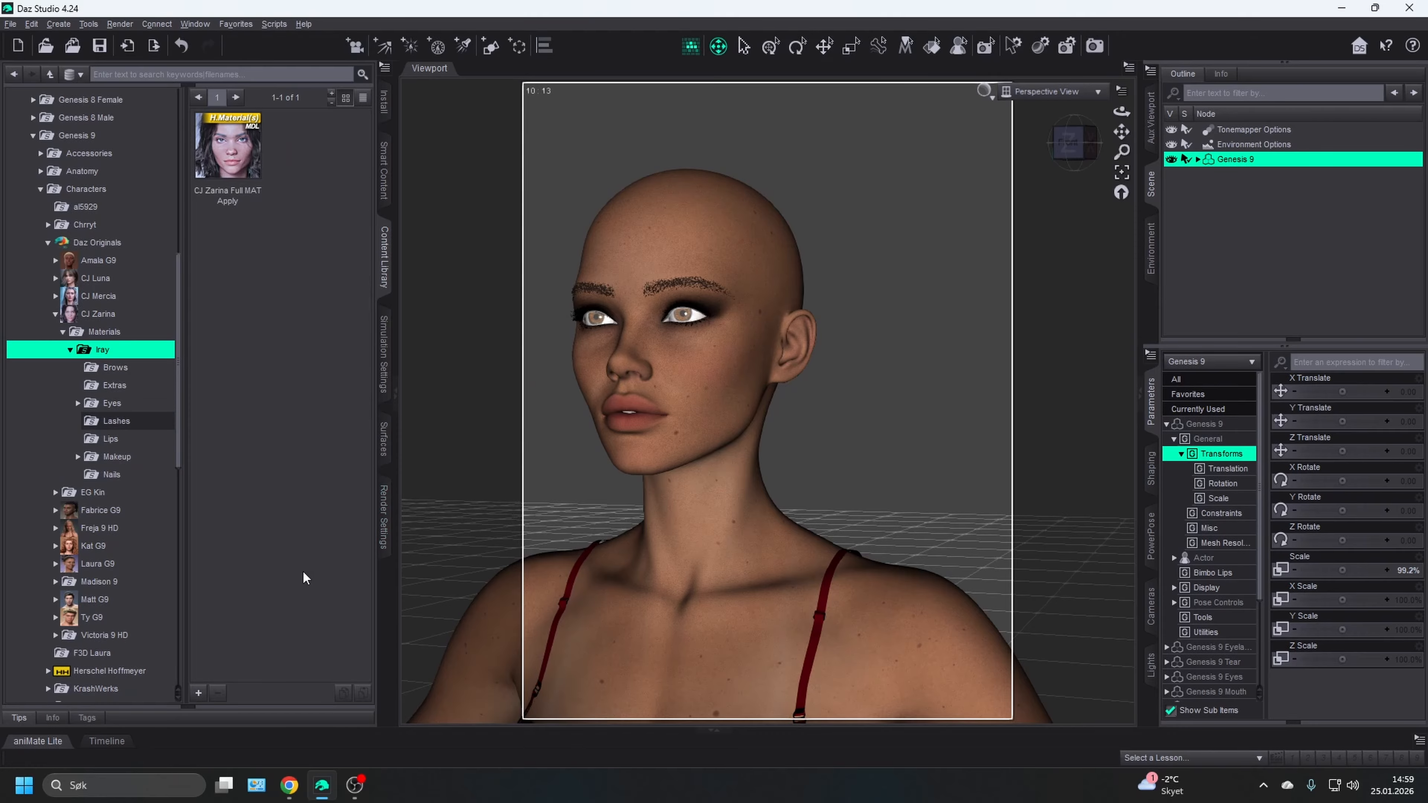
pyautogui.press('Left')
pyautogui.press('Left')
pyautogui.press('Left')
pyautogui.press('Left')
pyautogui.press('Left')
pyautogui.press('Up')
pyautogui.press('Up')
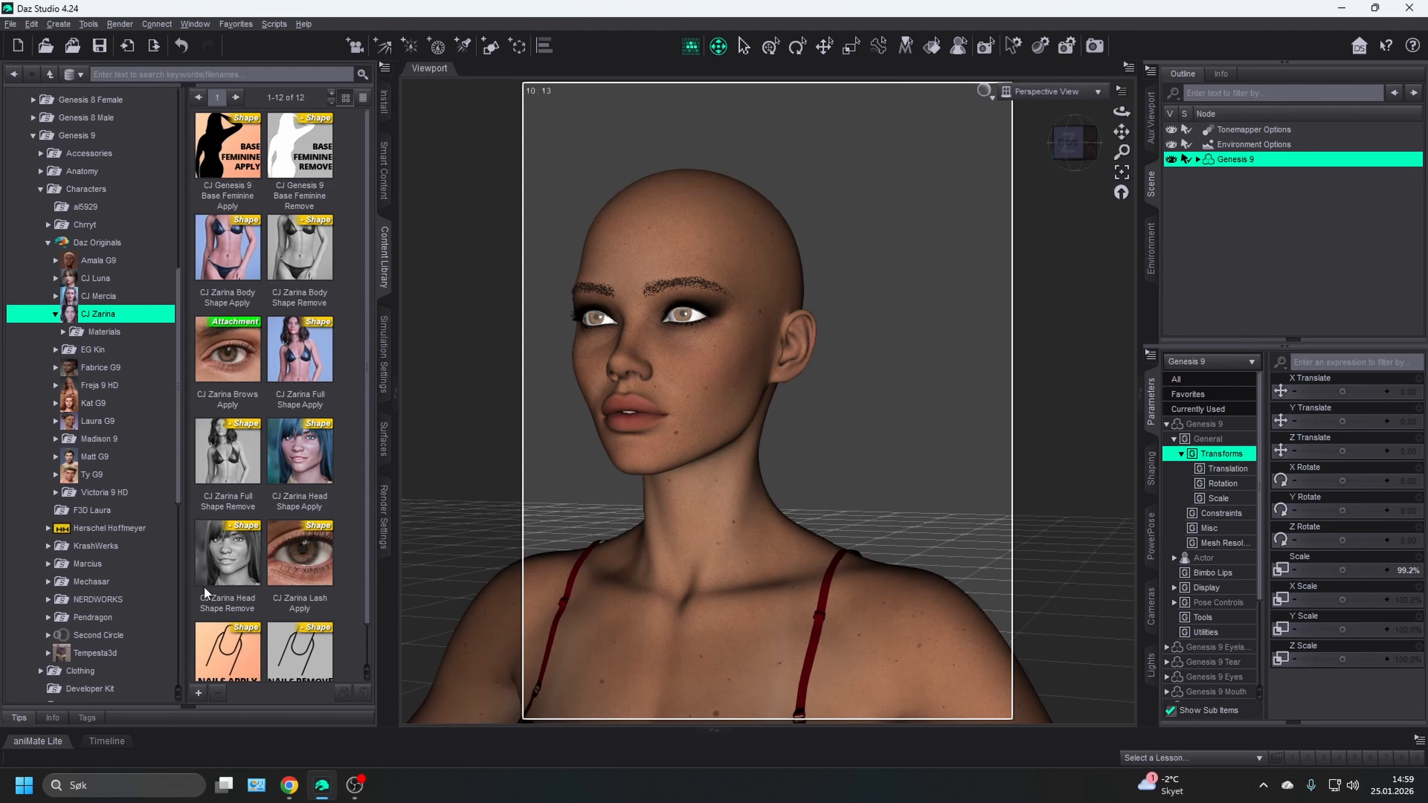
# - Look through CJ Luna's Iray material presets for brows, extras, eyes, lips and makeup
pyautogui.press('Right')
pyautogui.press('Right')
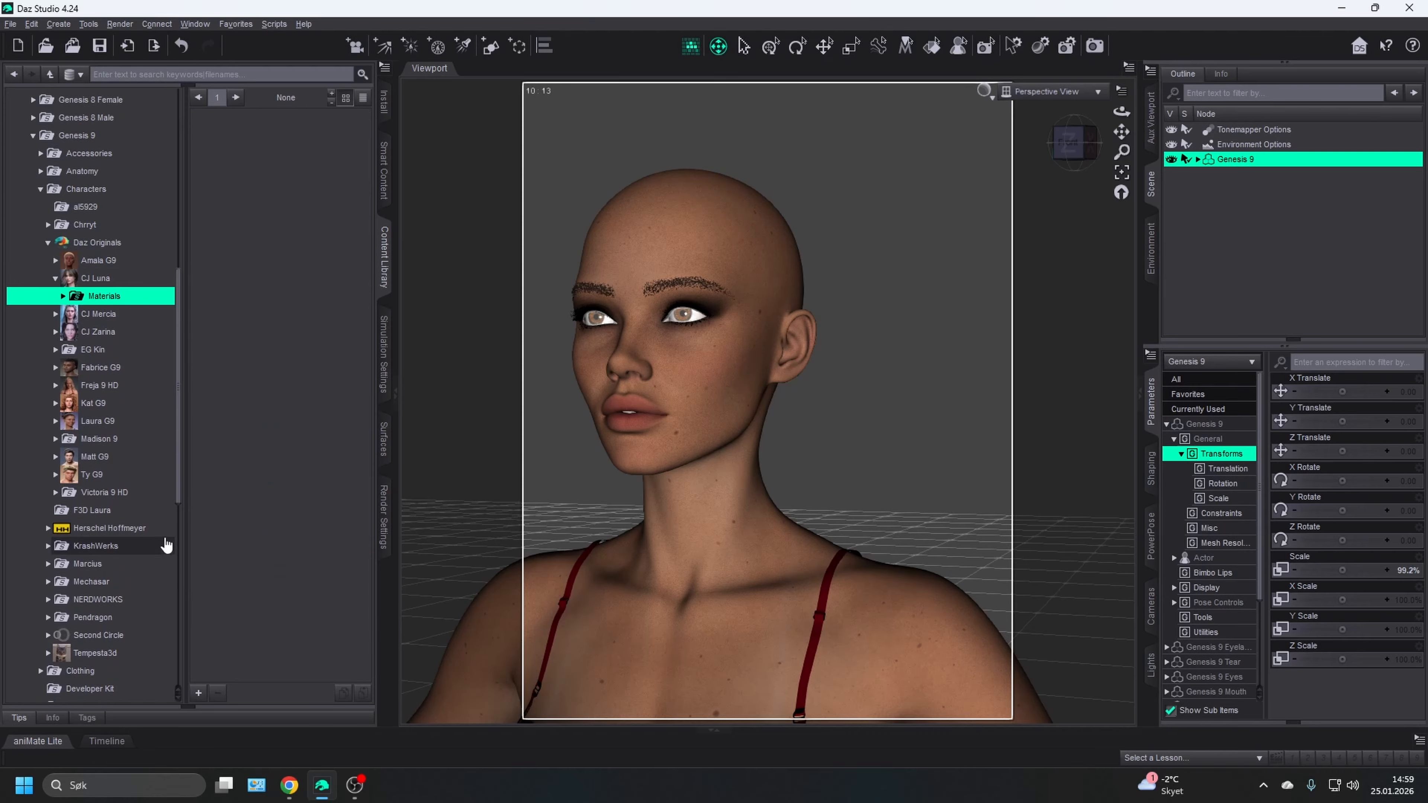
pyautogui.press('Right')
pyautogui.press('Right')
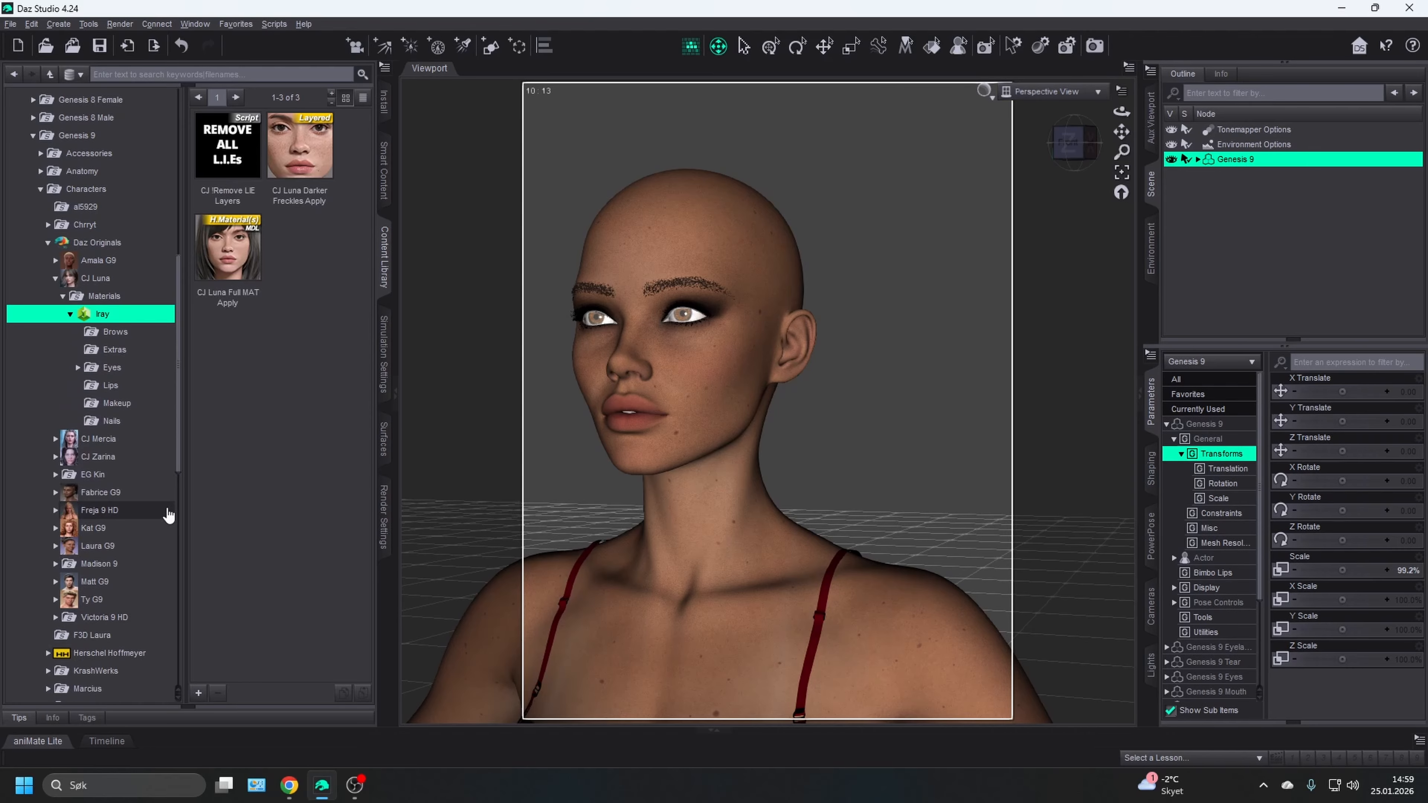
pyautogui.press('Down')
pyautogui.press('Down')
pyautogui.press('Down')
pyautogui.press('Down')
pyautogui.press('Down')
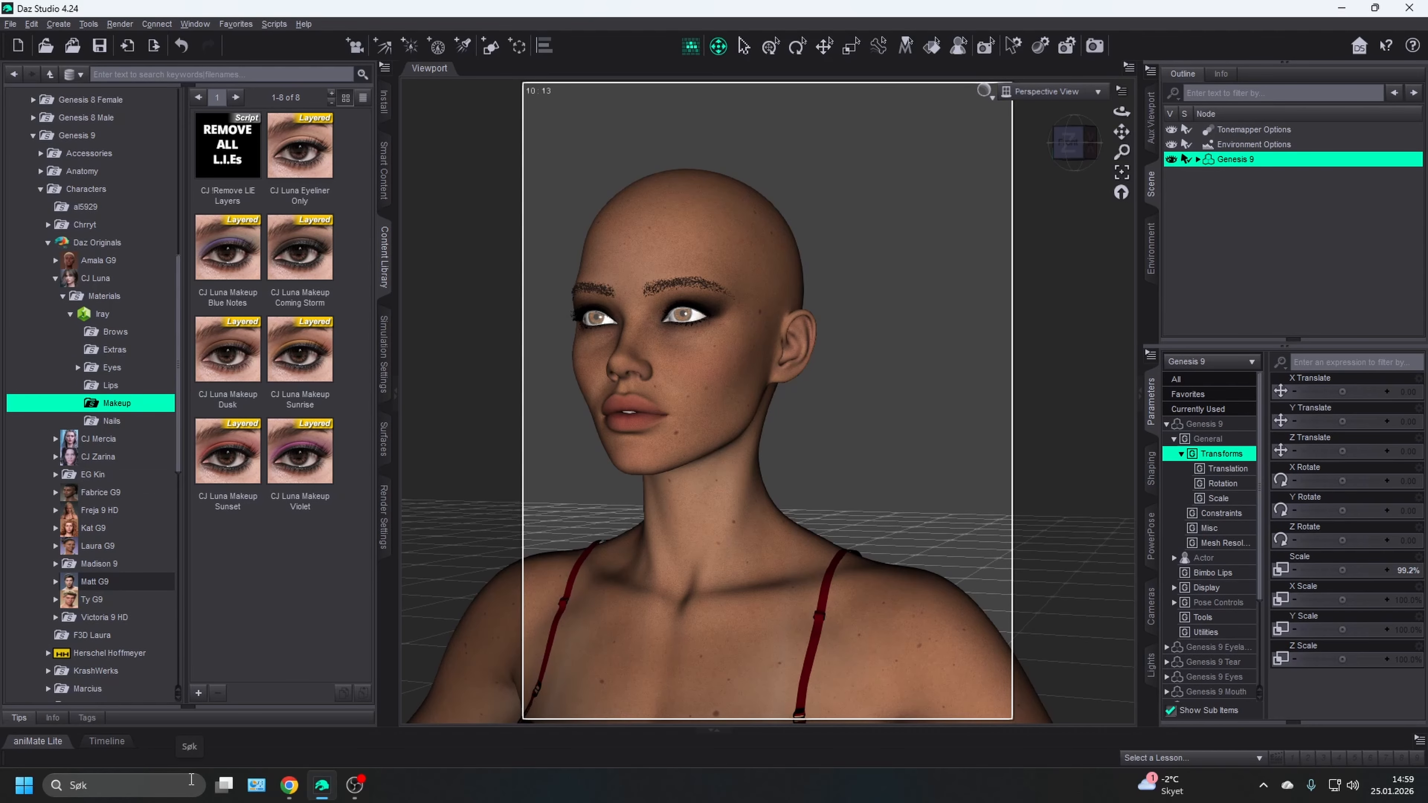
# - Collapse the CJ Luna Iray and Materials folders in the content library
pyautogui.press('Left')
pyautogui.press('Left')
pyautogui.press('Left')
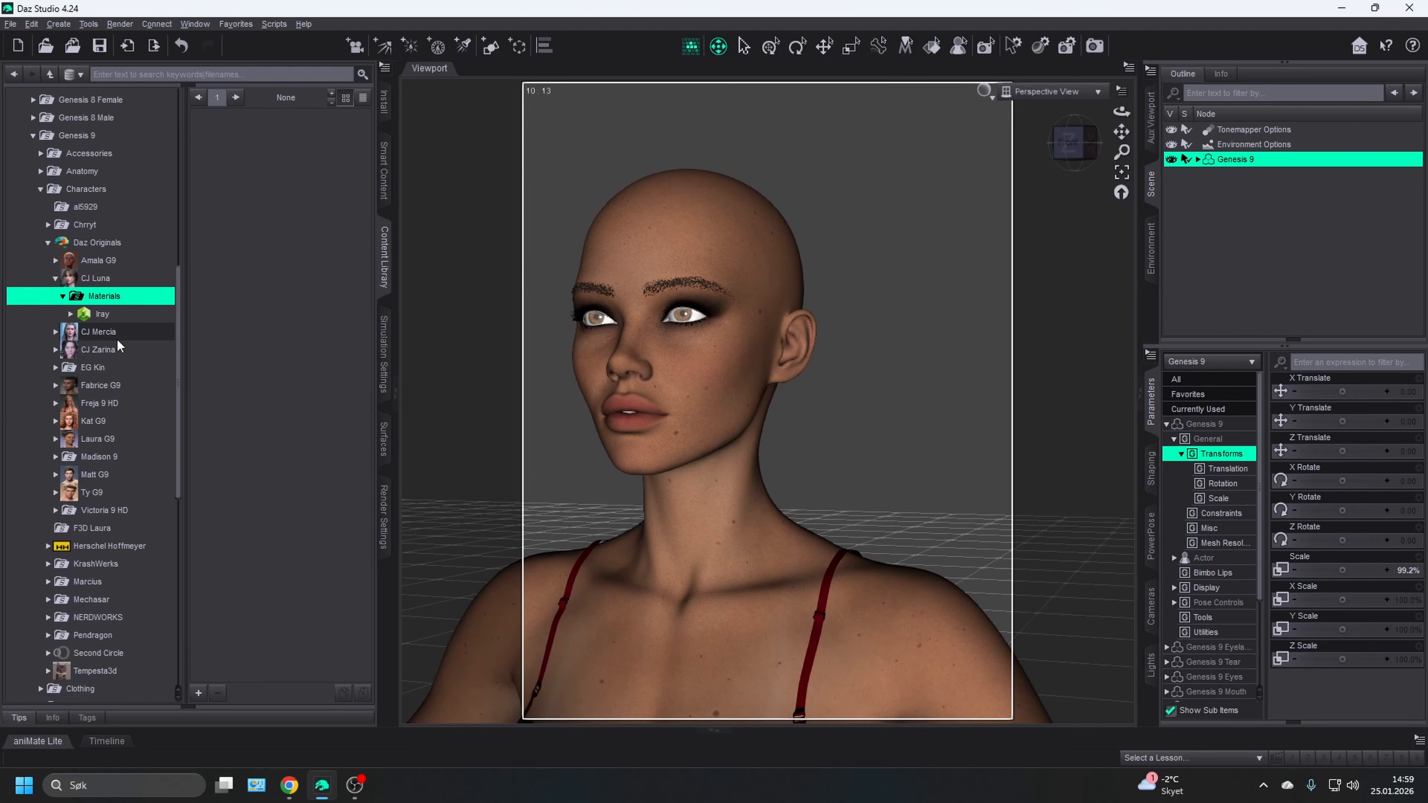
pyautogui.press('Left')
pyautogui.press('Left')
pyautogui.press('Left')
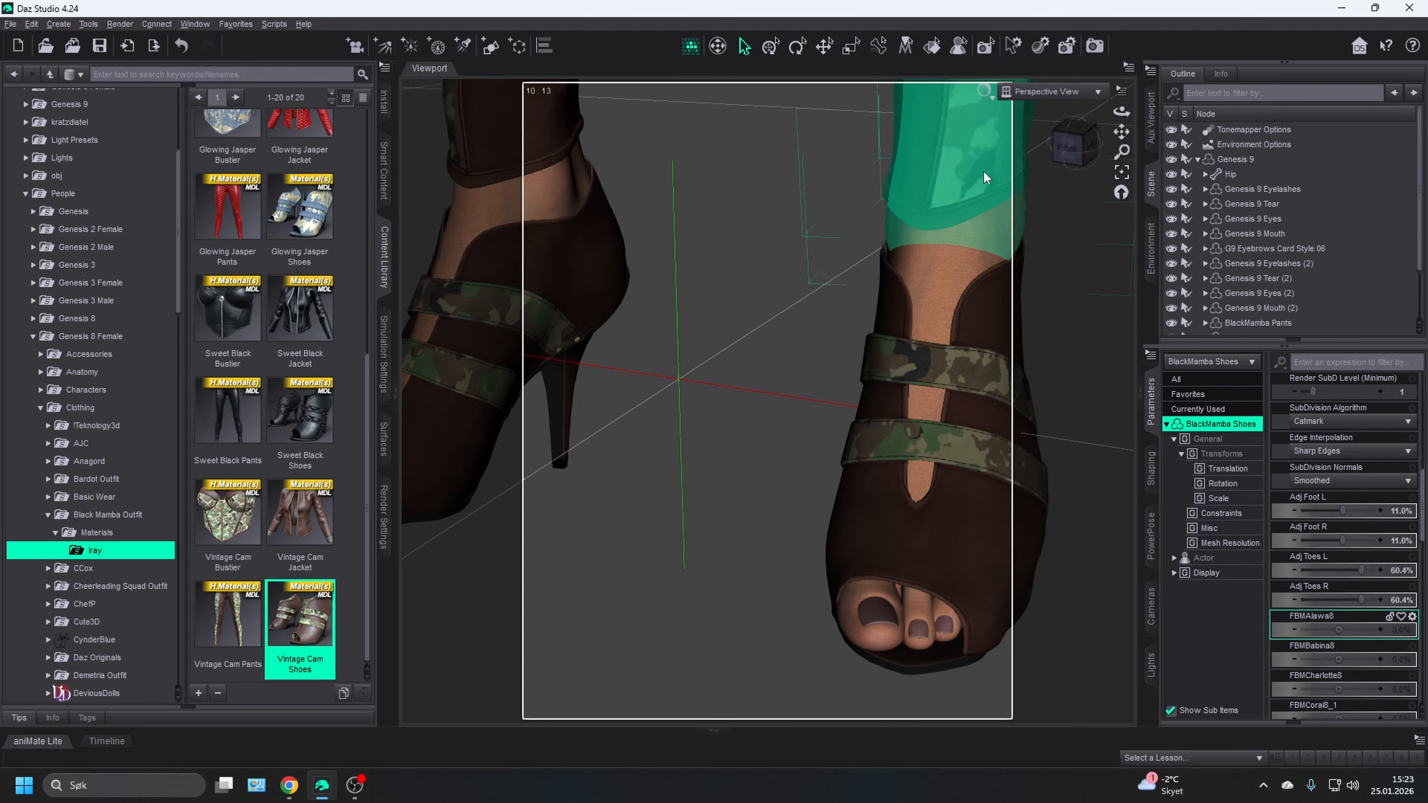
# - Parent the G9 Eyebrows Card Style 06 (2) to the Genesis 9 figure and collapse the figure's hierarchy in the scene
pyautogui.moveTo(1074, 155)
pyautogui.mouseDown()
pyautogui.moveTo(1147, 135)
pyautogui.moveTo(1174, 116)
pyautogui.moveTo(1162, 113)
pyautogui.moveTo(1242, 138)
pyautogui.moveTo(1099, 132)
pyautogui.moveTo(1078, 155)
pyautogui.mouseUp()
pyautogui.scroll(-5, 917, 365)
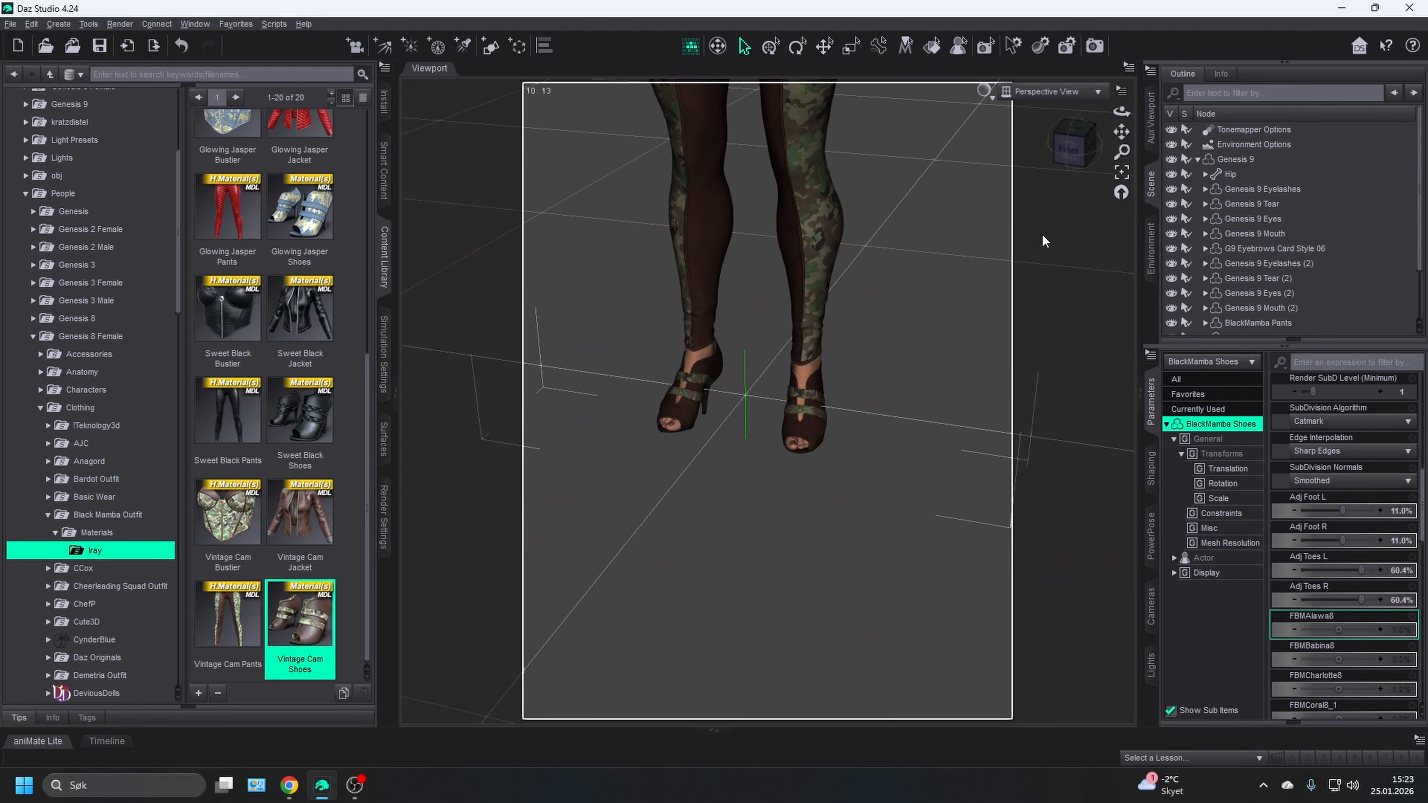
pyautogui.rightClick(1352, 169)
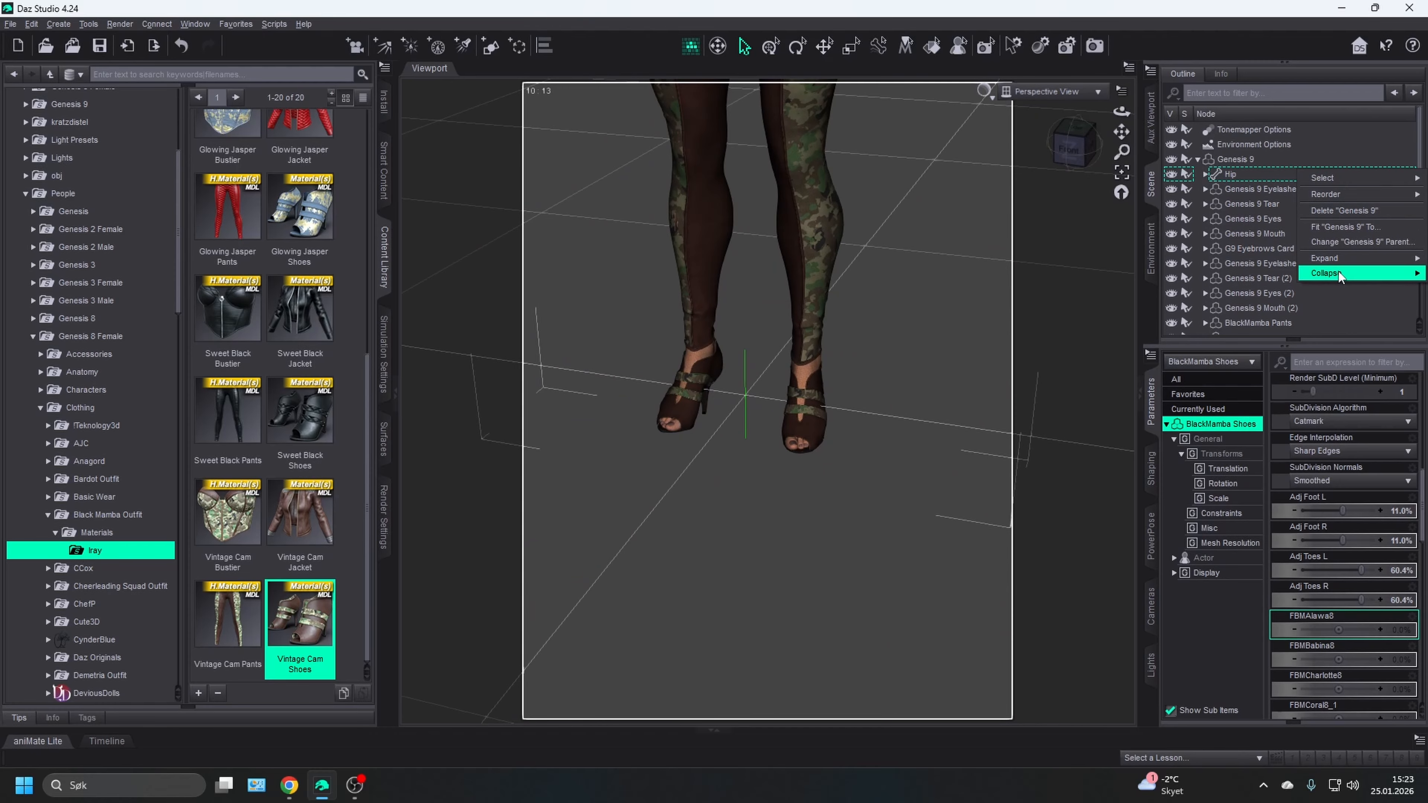
pyautogui.moveTo(1338, 272)
pyautogui.click(1268, 281)
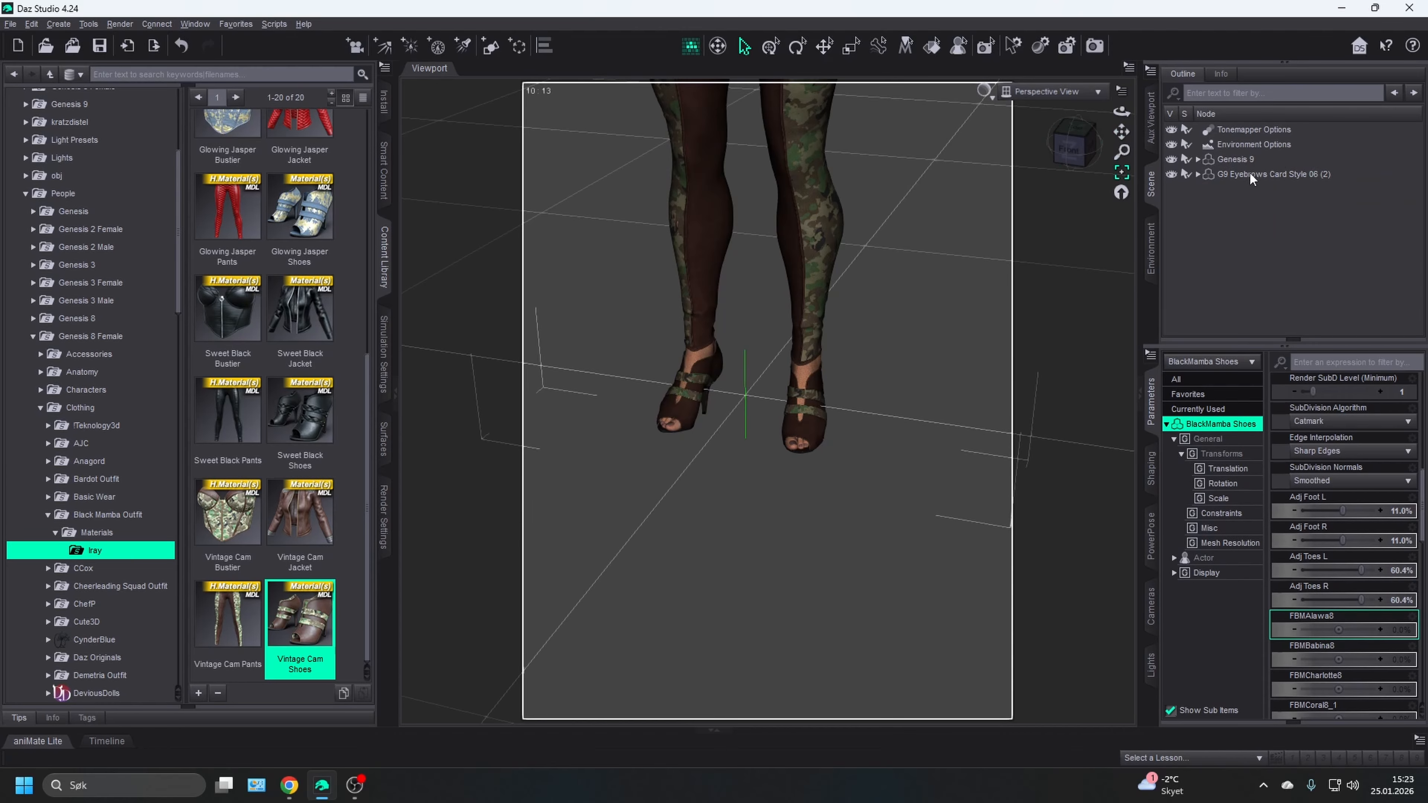
pyautogui.moveTo(1249, 173); pyautogui.dragTo(1246, 160)
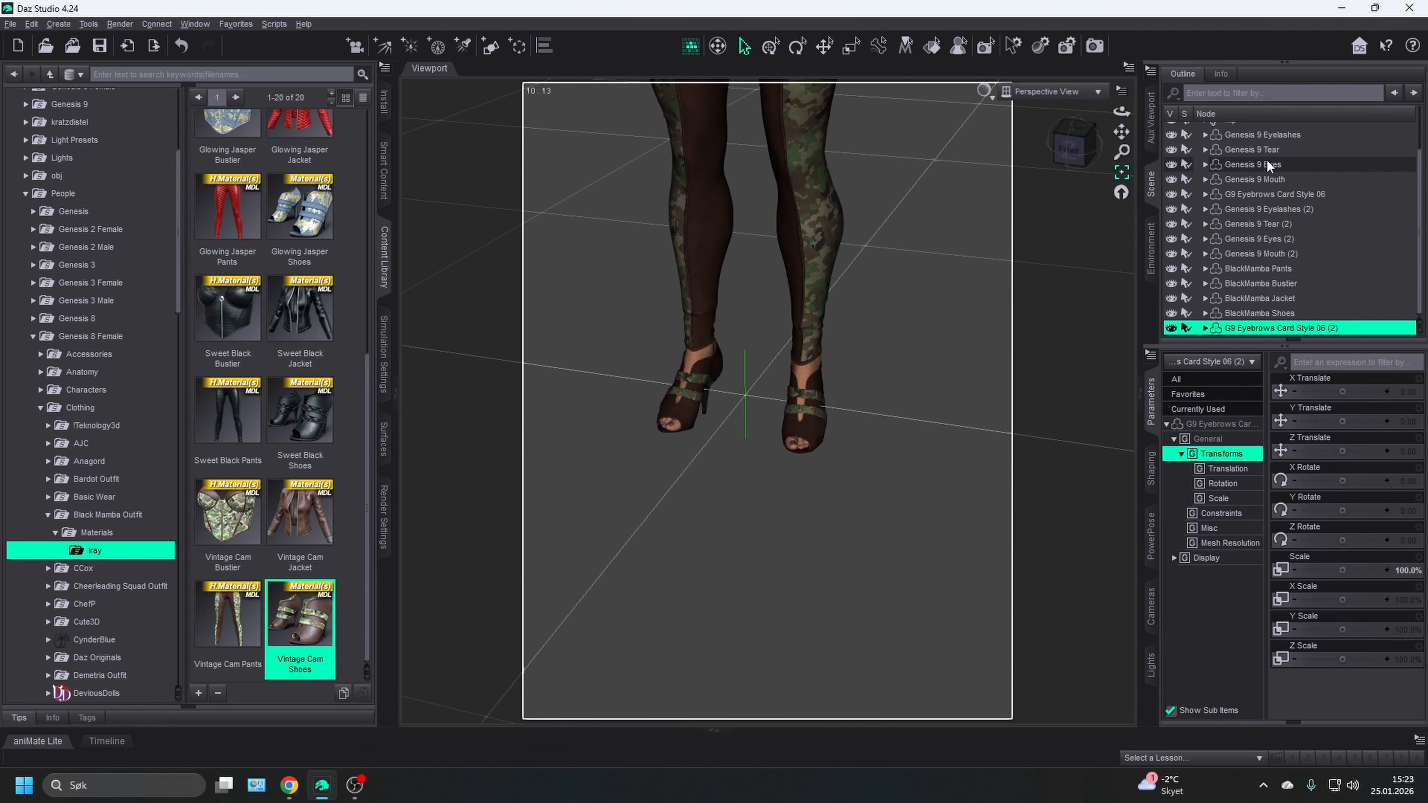
pyautogui.press('Left')
pyautogui.press('Left')
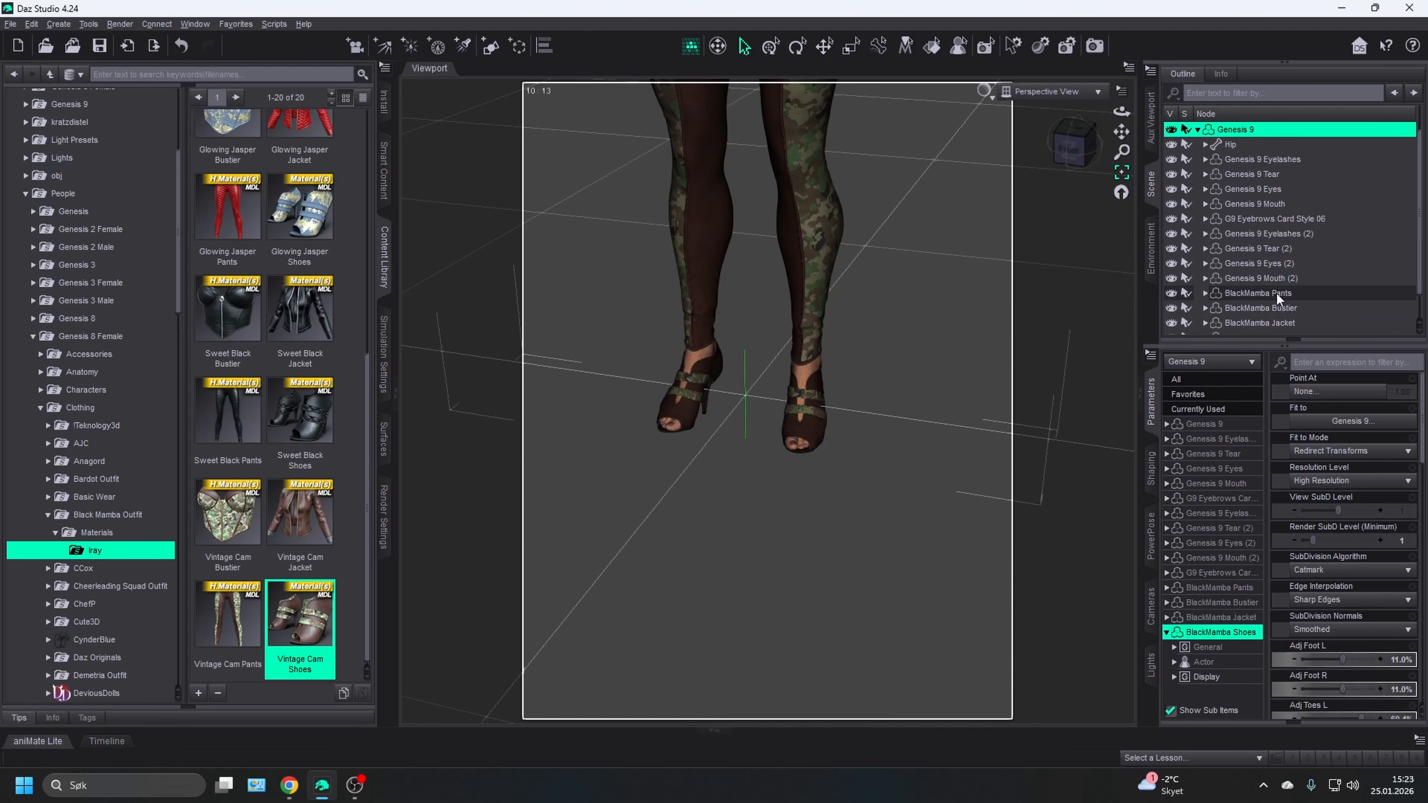
# - Collapse the Black Mamba Outfit's material folders in the content library, leaving the outfit folder selected
pyautogui.click(1121, 171)
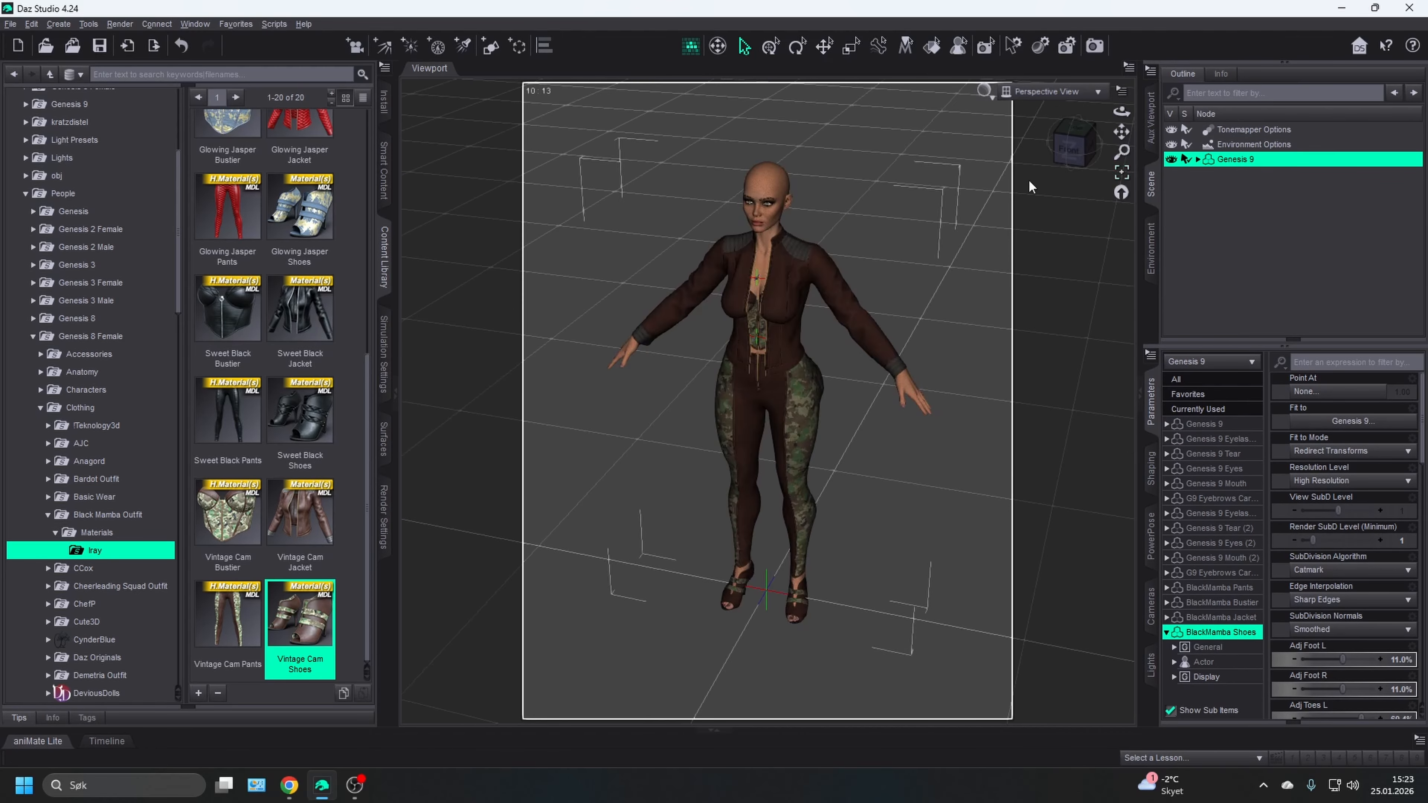
pyautogui.moveTo(1074, 145); pyautogui.dragTo(918, 204)
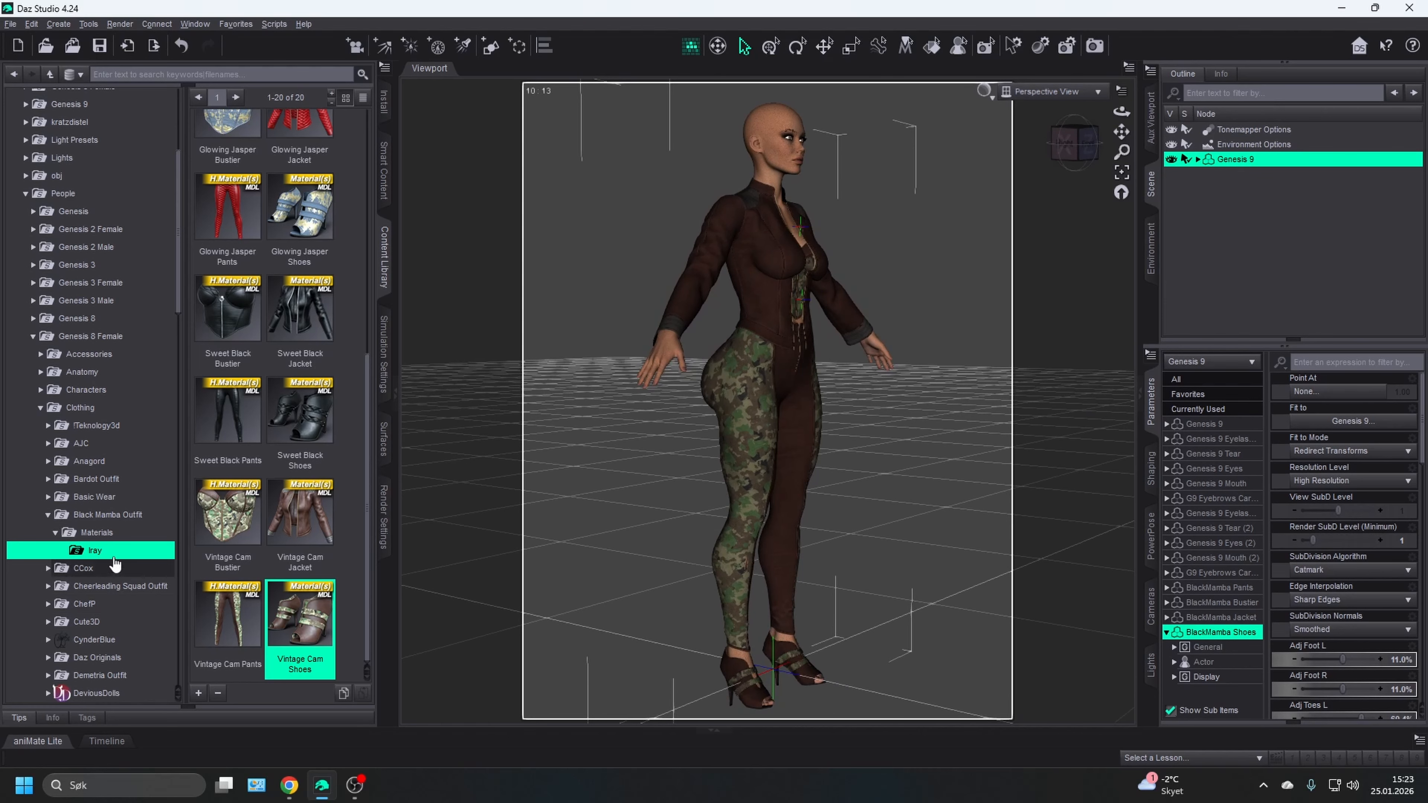
pyautogui.doubleClick(107, 533)
pyautogui.press('Left')
pyautogui.press('Left')
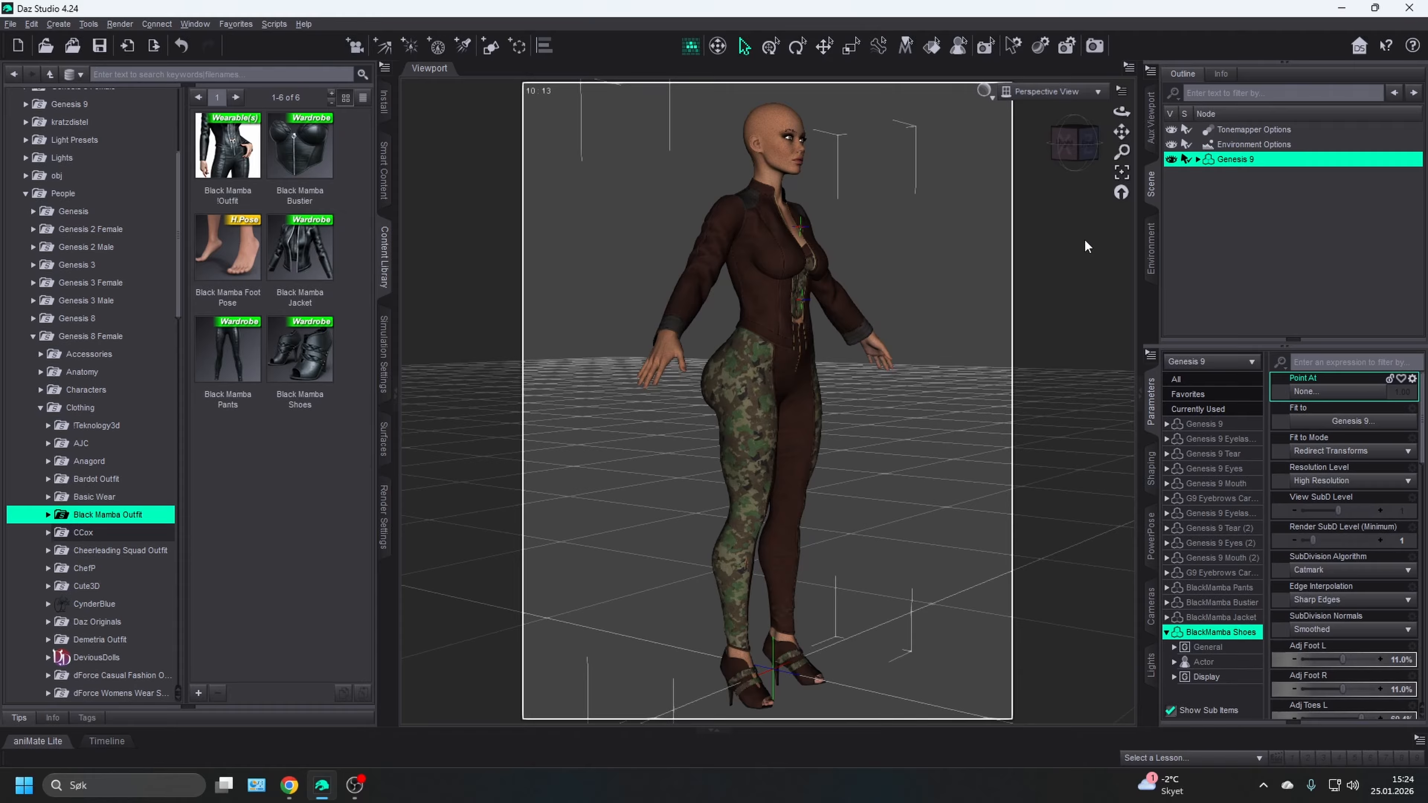
# - Delete the BlackMamba Jacket from the Genesis 9 figure
pyautogui.click(1330, 172)
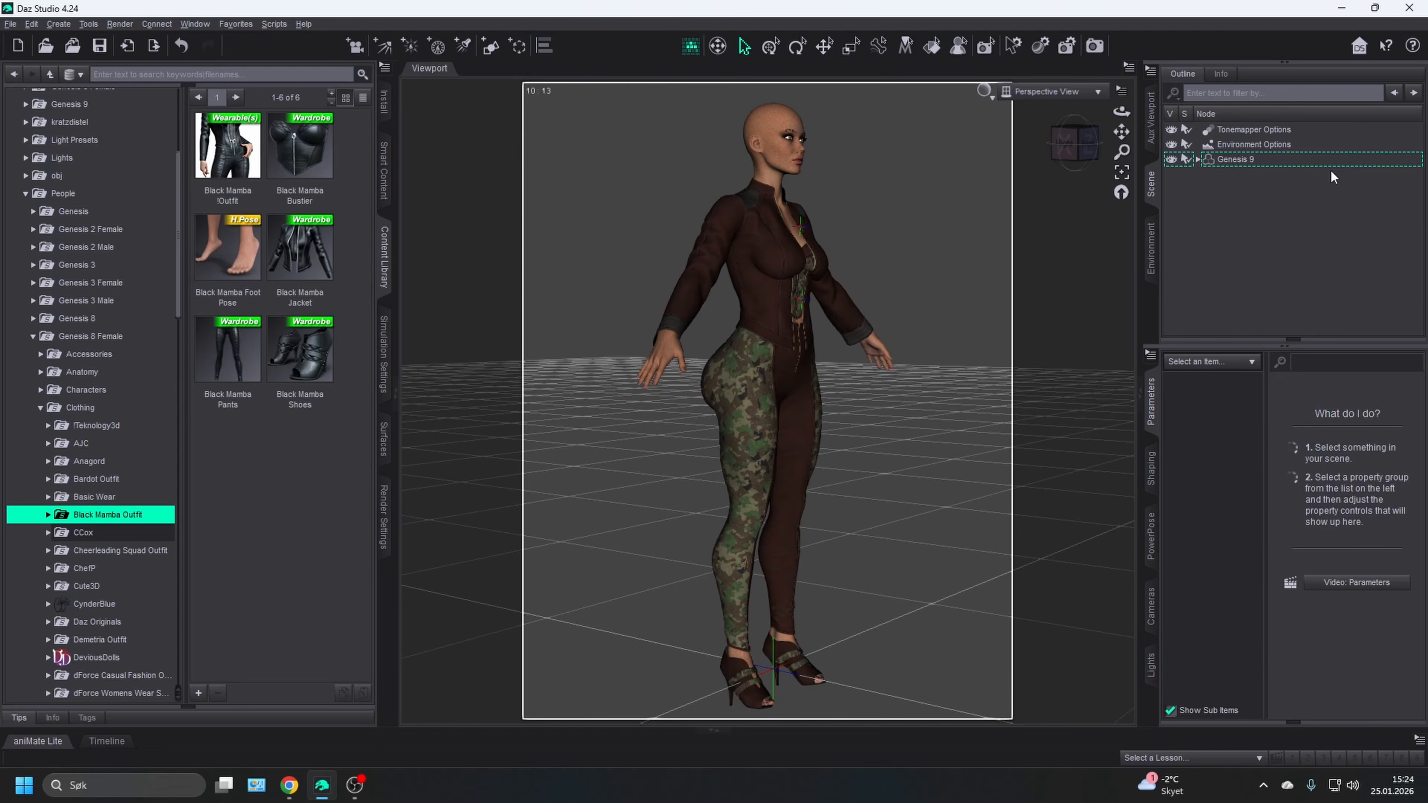
pyautogui.click(1244, 155)
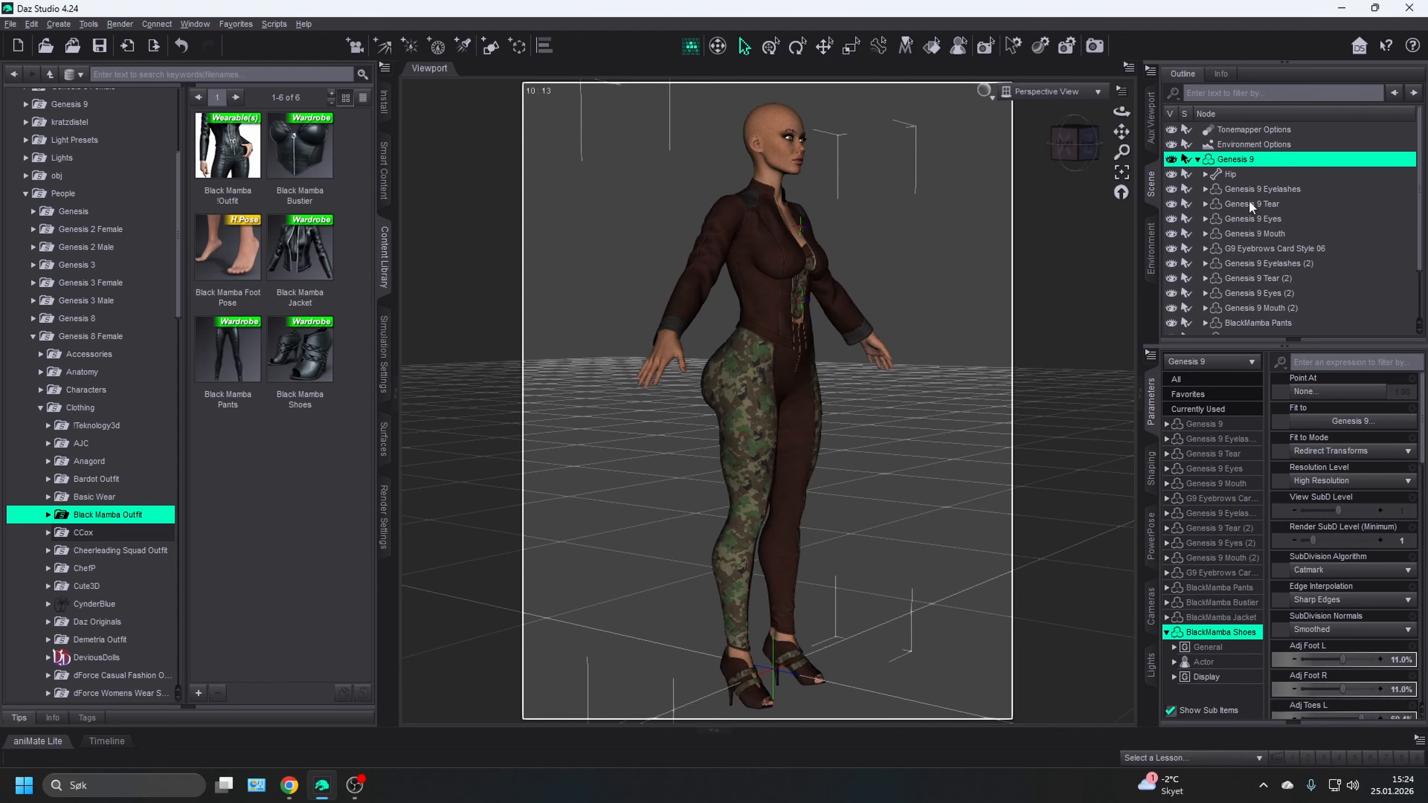
pyautogui.scroll(-3, 1276, 263)
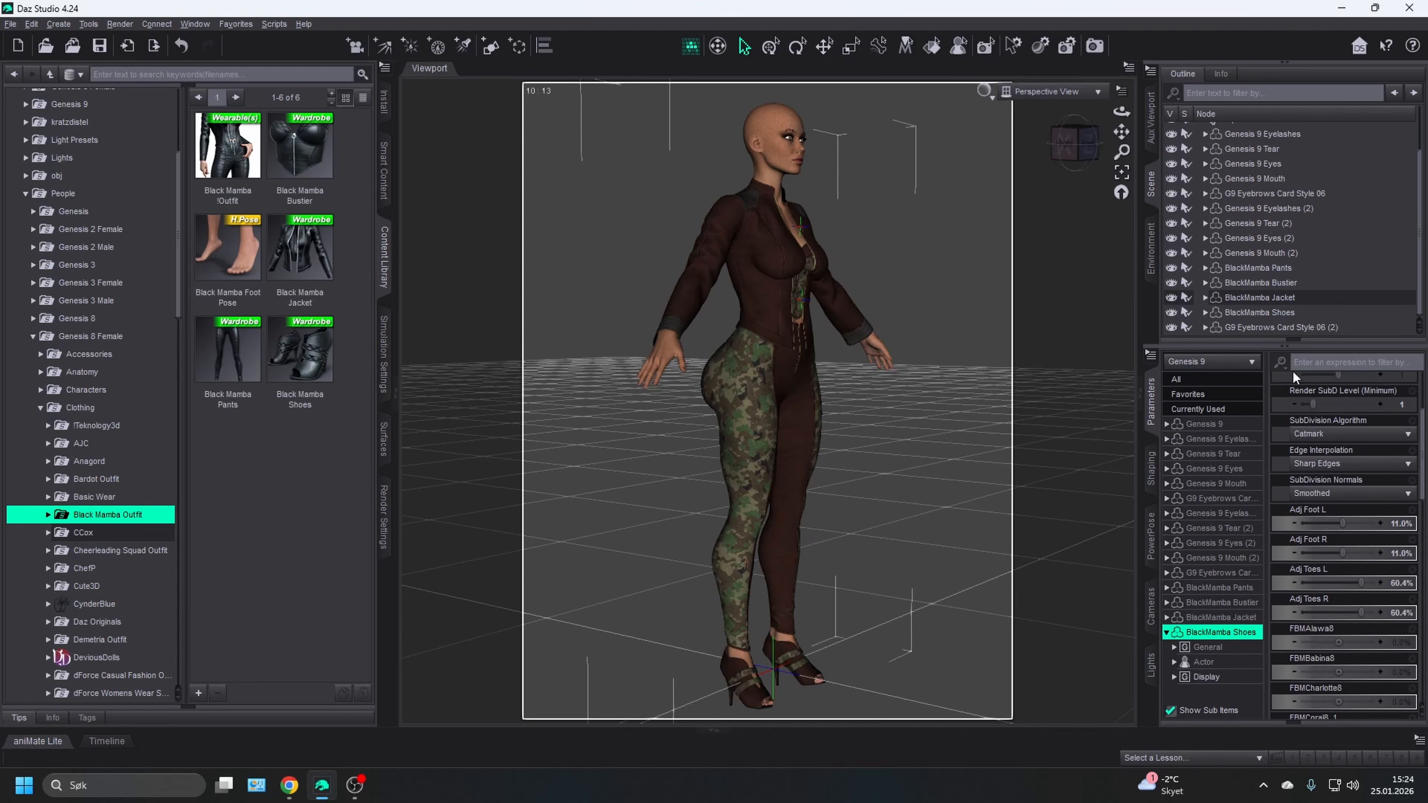
pyautogui.click(1278, 298)
pyautogui.press('Delete')
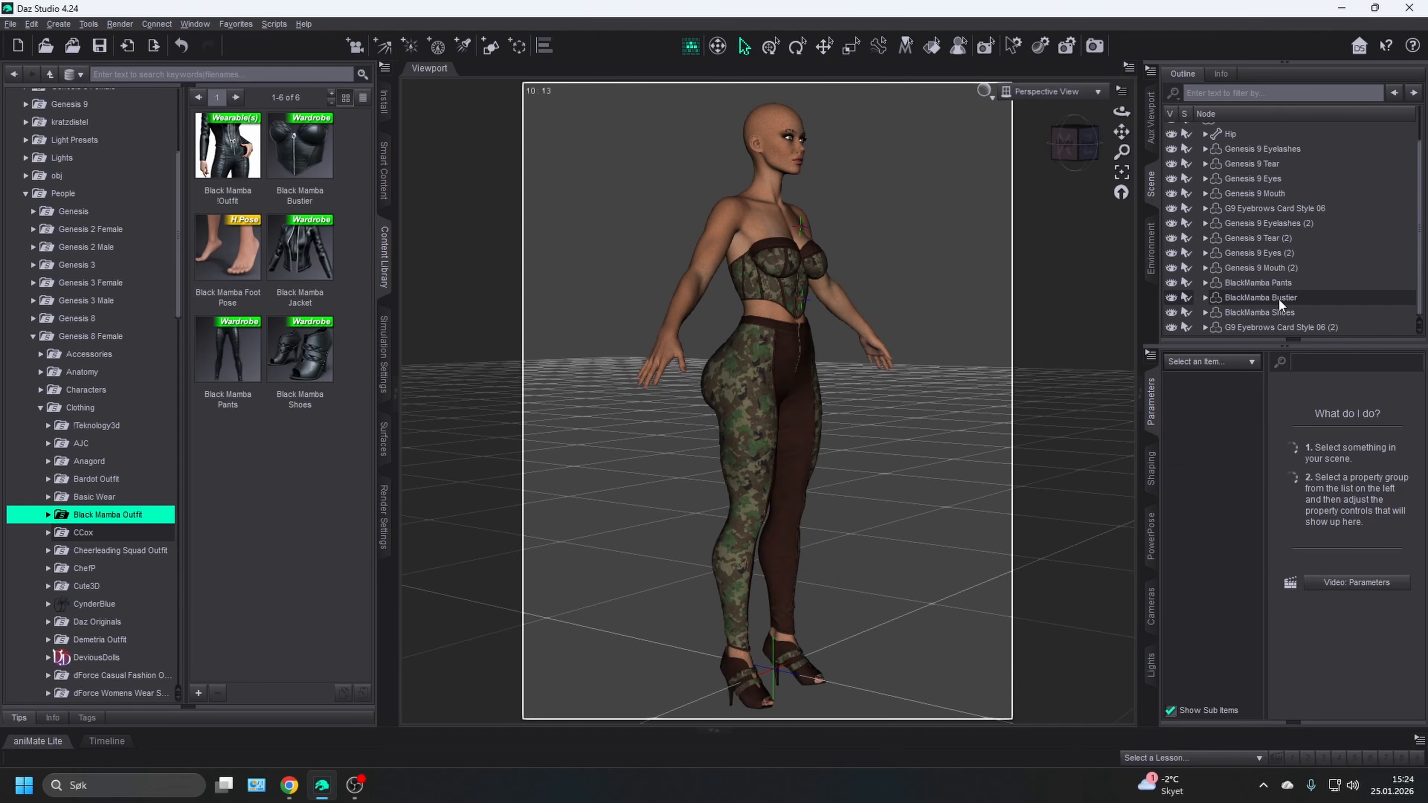
# - Delete the BMZipTop zipper pull group from the BlackMamba Bustier
pyautogui.click(1091, 147)
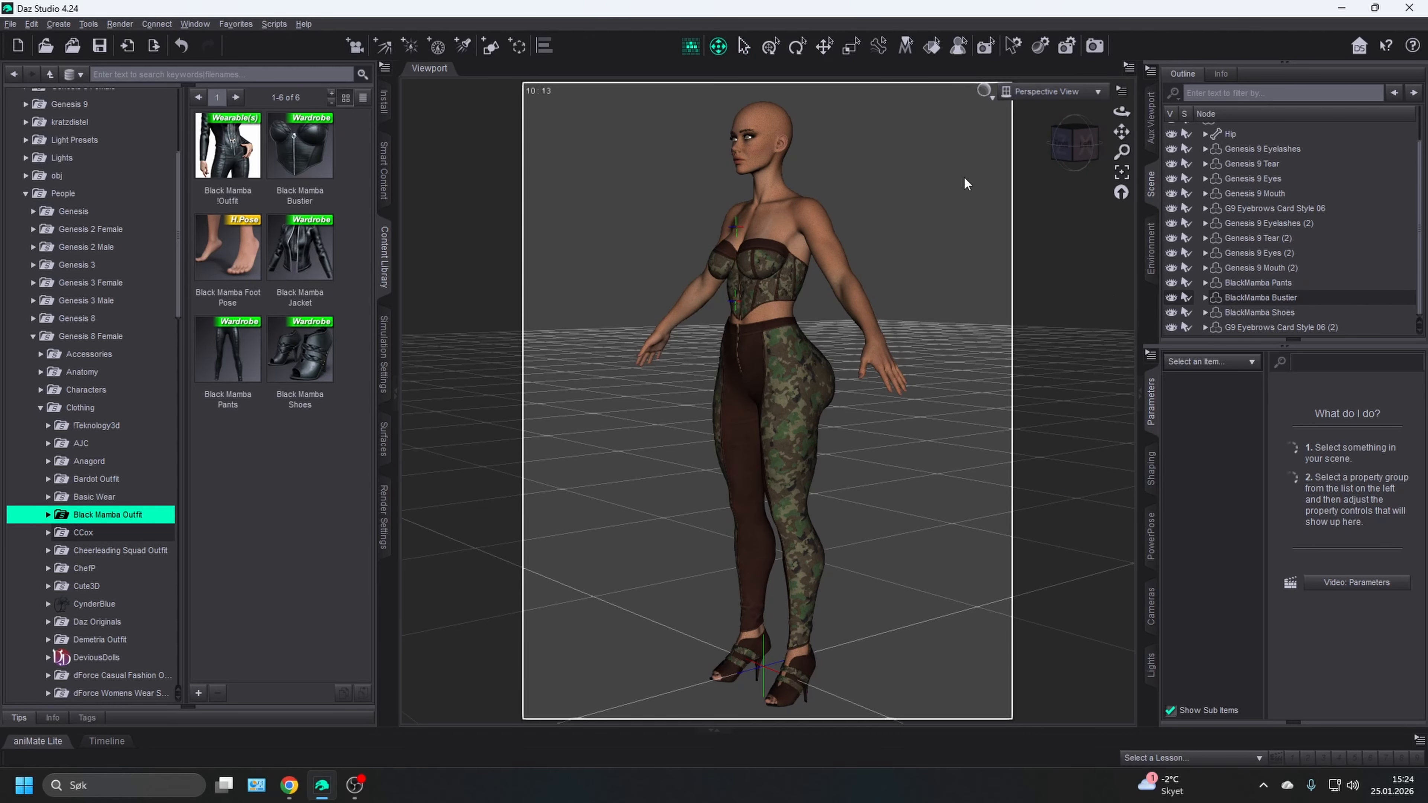
pyautogui.moveTo(1121, 132)
pyautogui.mouseDown()
pyautogui.moveTo(1126, 176)
pyautogui.moveTo(1123, 147)
pyautogui.moveTo(1100, 131)
pyautogui.mouseUp()
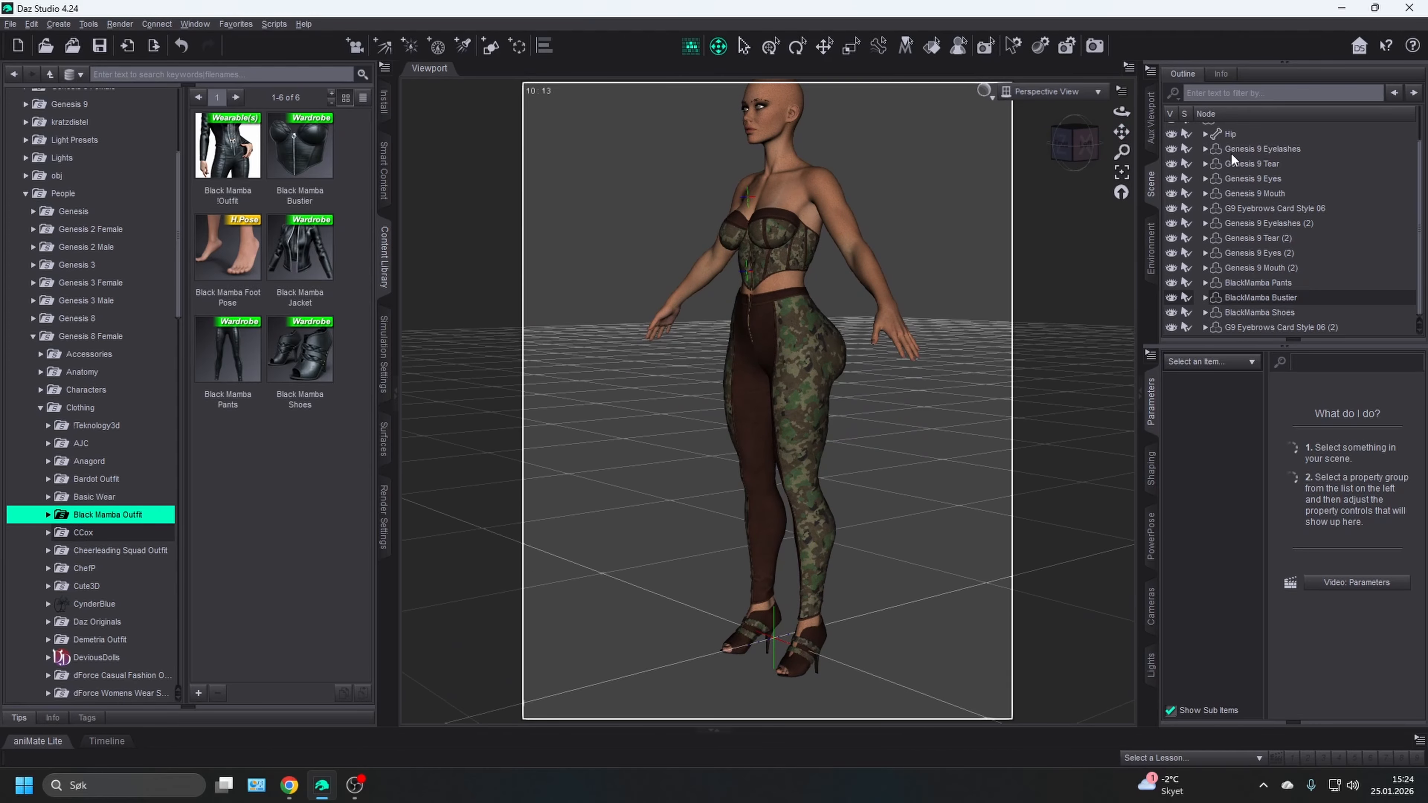
pyautogui.scroll(1, 1234, 144)
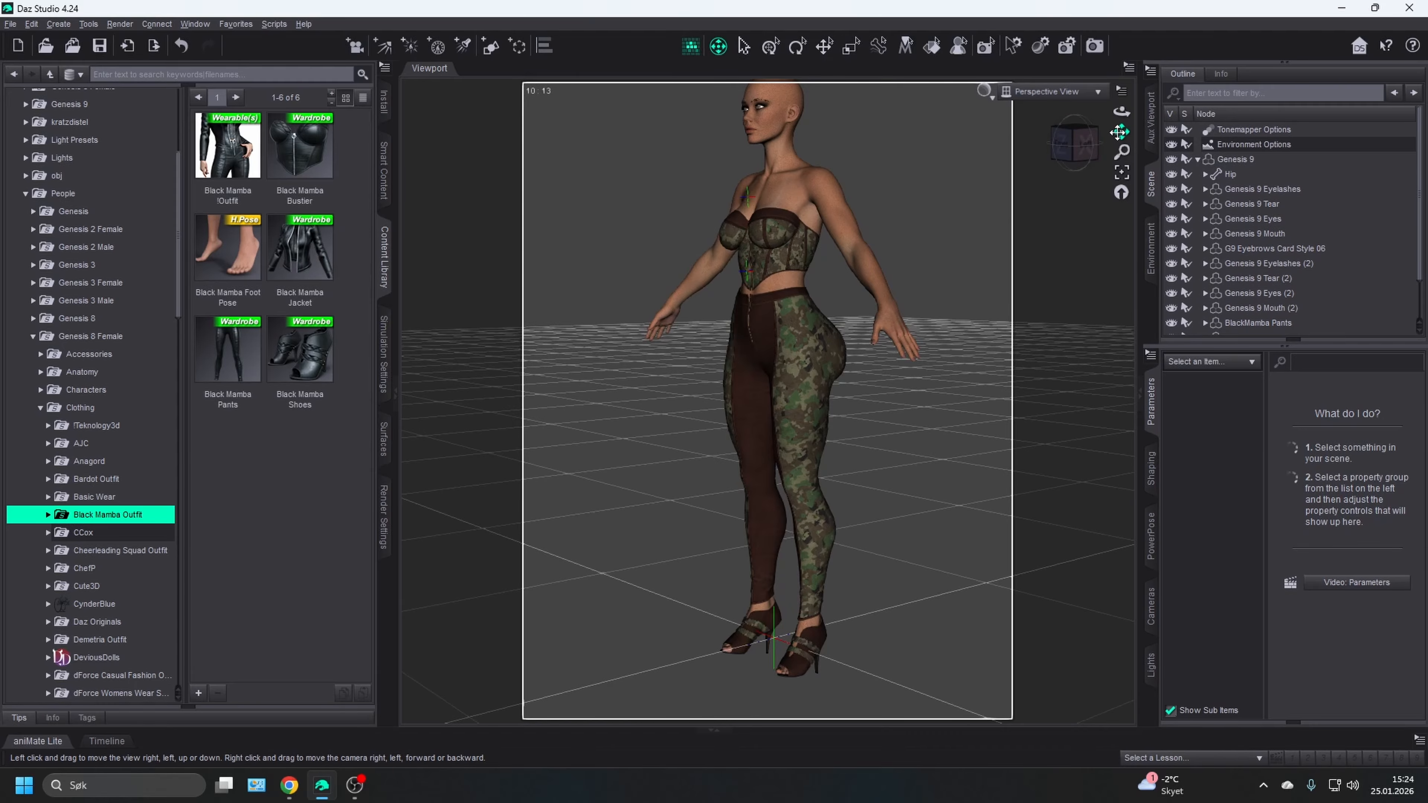
pyautogui.moveTo(1068, 150); pyautogui.dragTo(1140, 187)
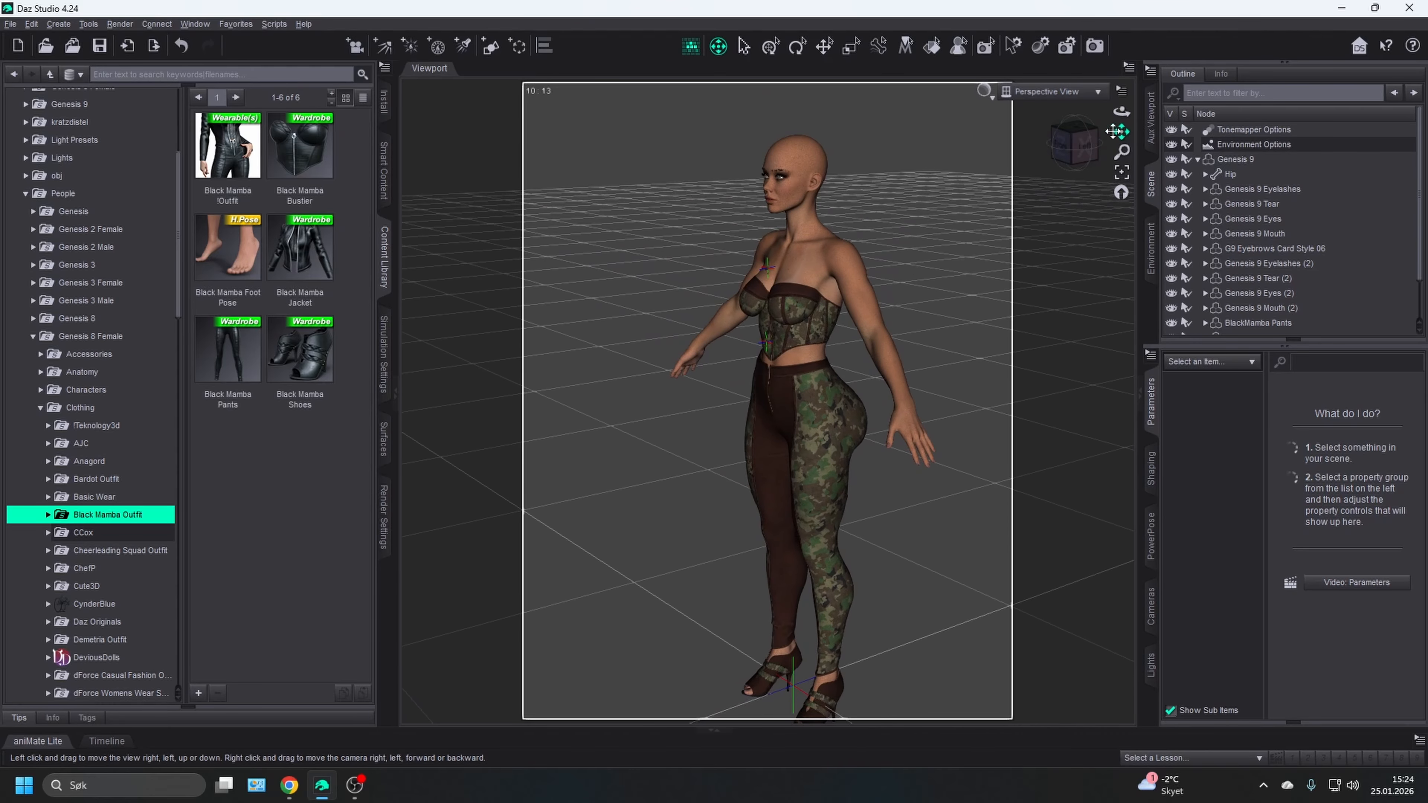
pyautogui.moveTo(1071, 130); pyautogui.dragTo(1105, 122)
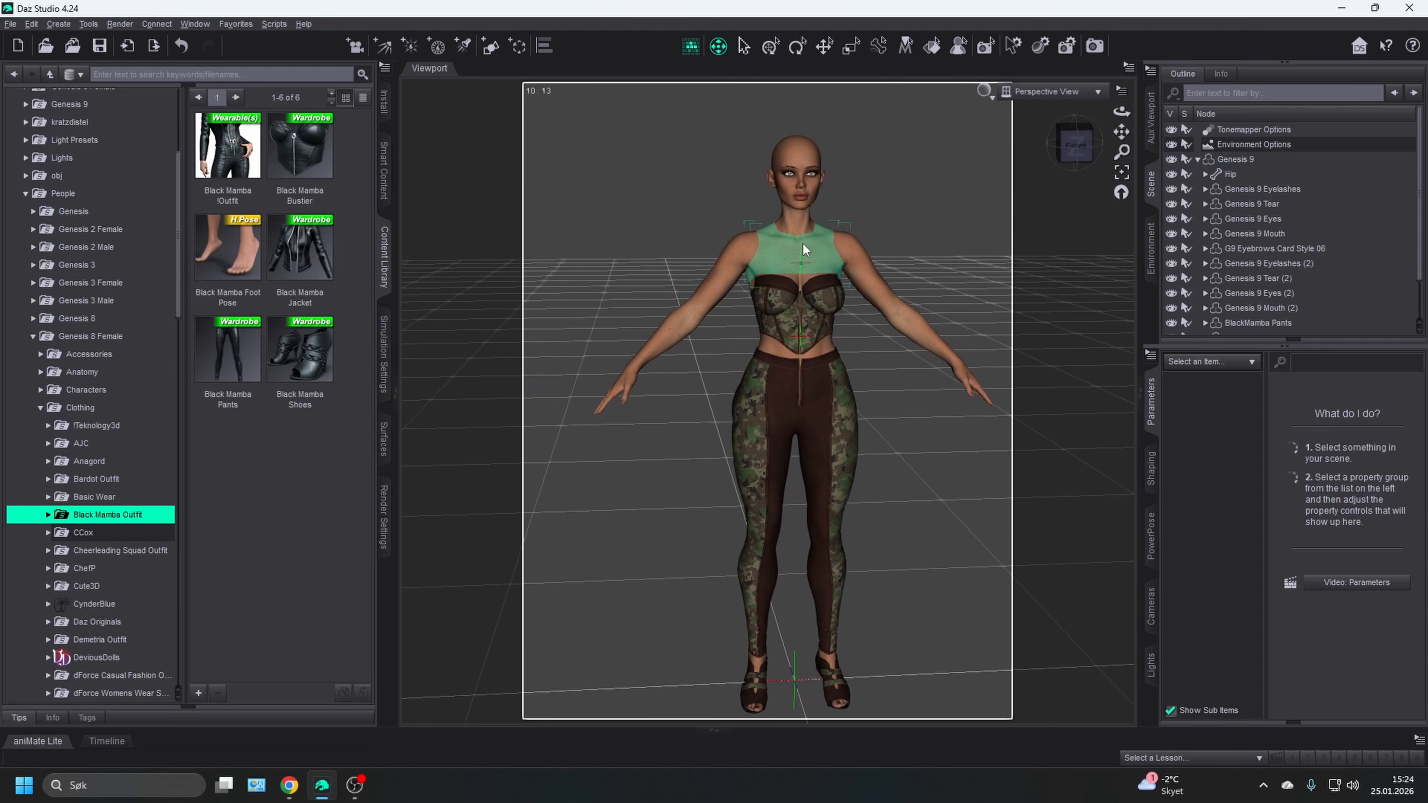
pyautogui.click(802, 270)
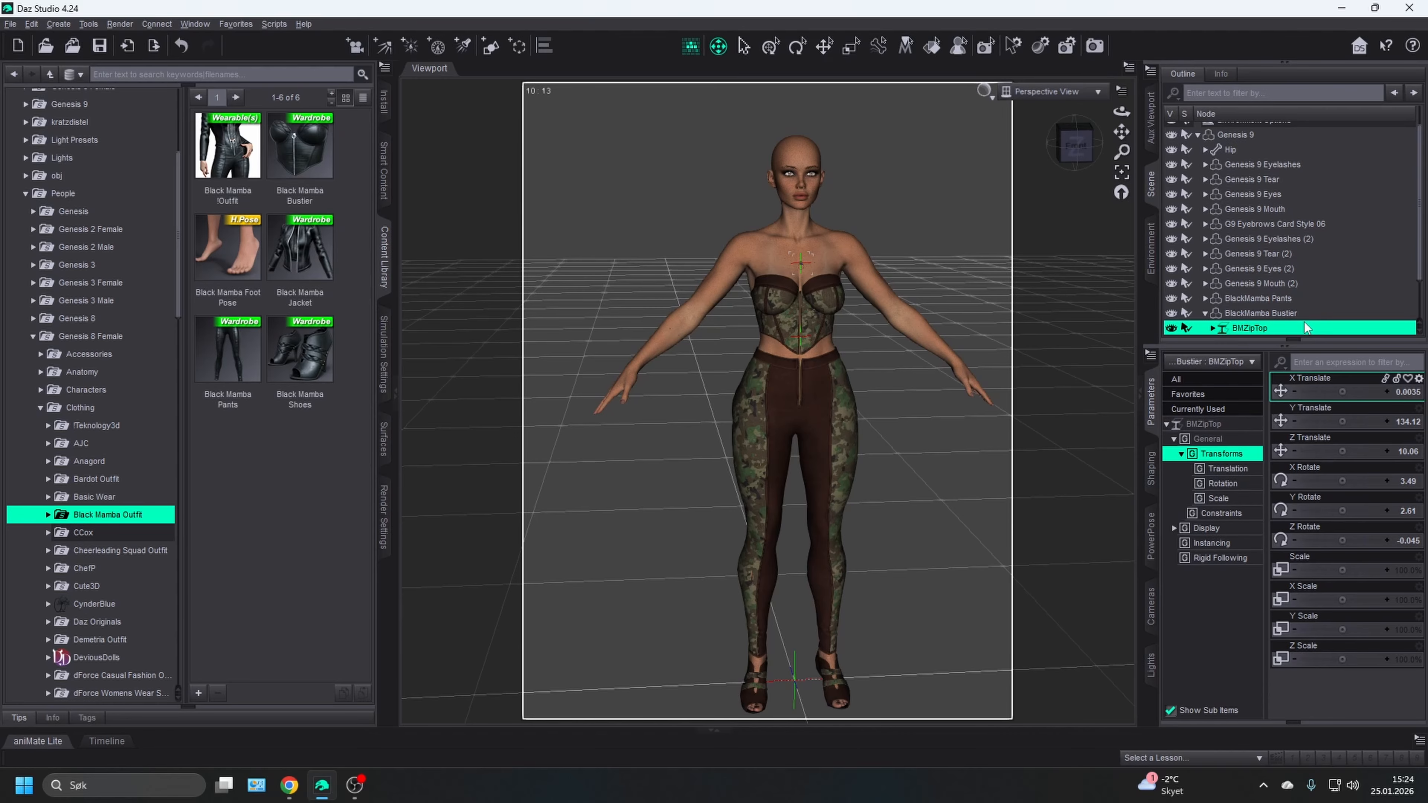
pyautogui.press('Delete')
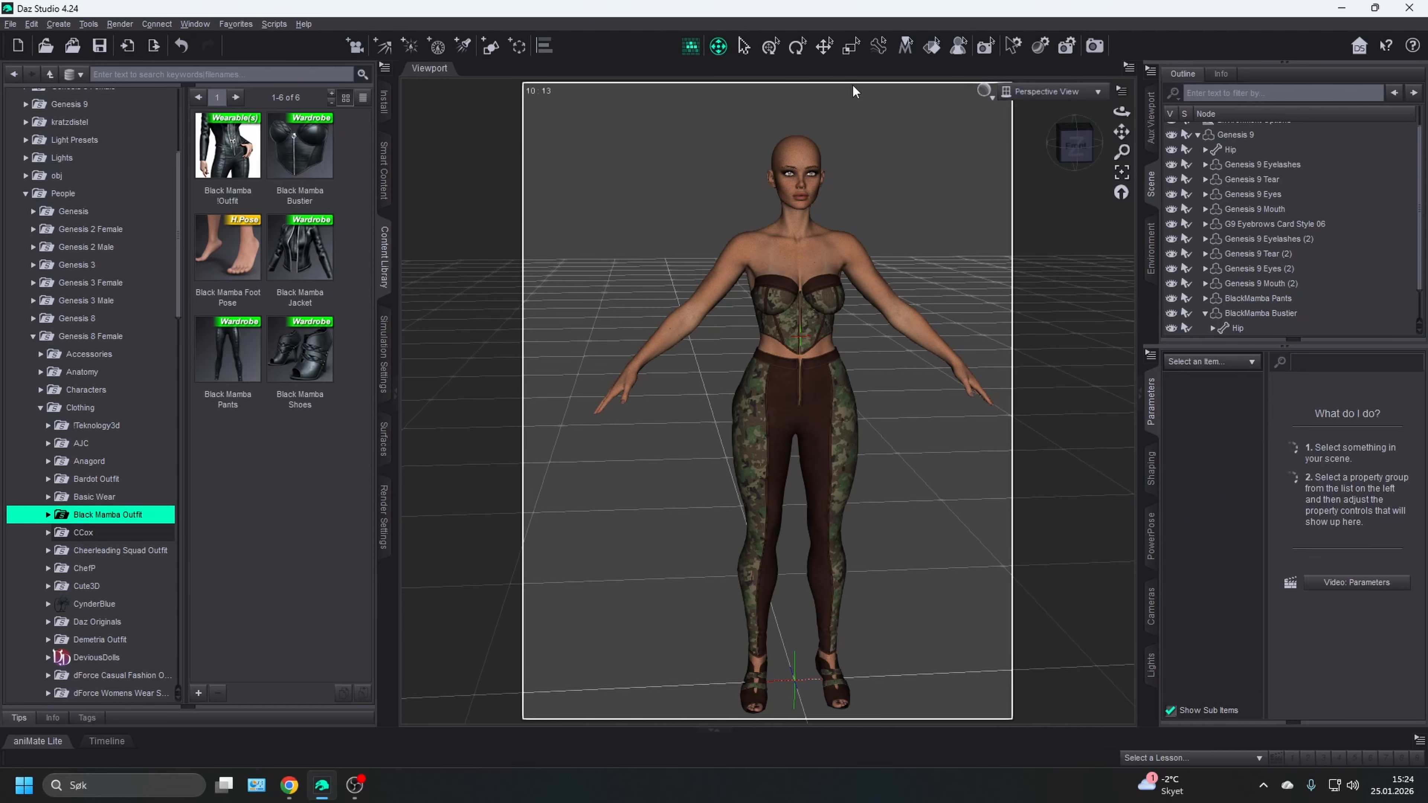
# - Examine the zipper pull on the camouflage bustier and the pants' waist area from the front and at an angle
pyautogui.scroll(4, 843, 234)
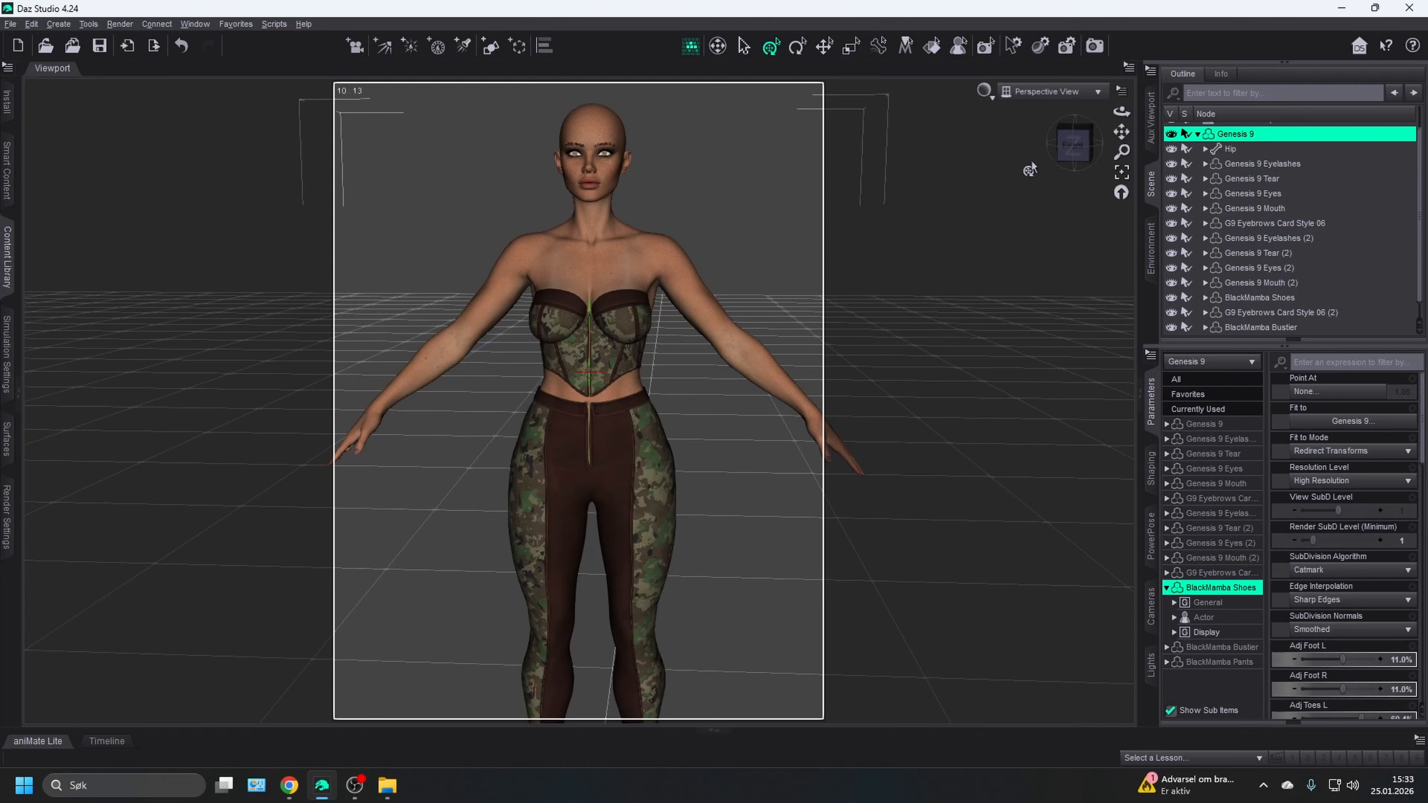
pyautogui.scroll(5, 940, 291)
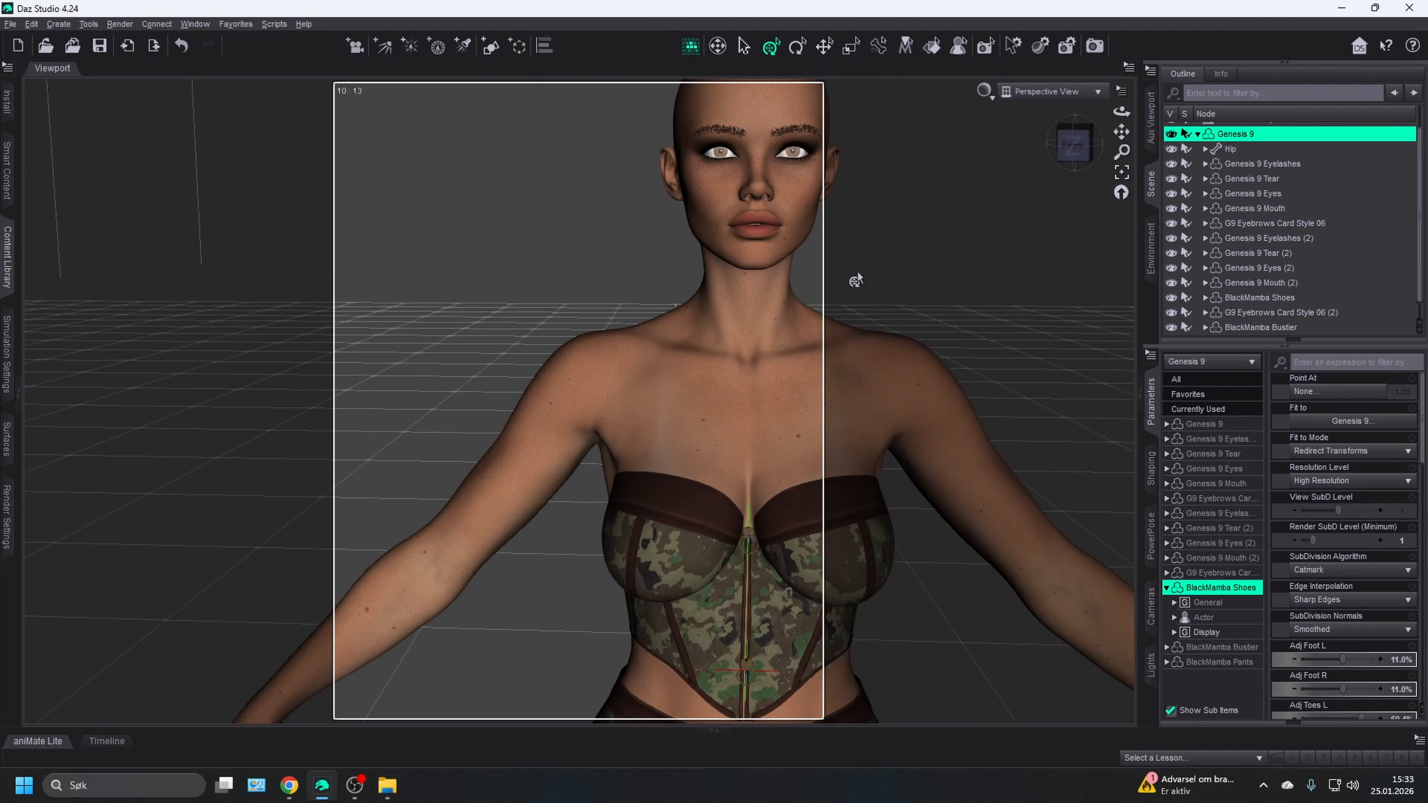
pyautogui.scroll(5, 855, 281)
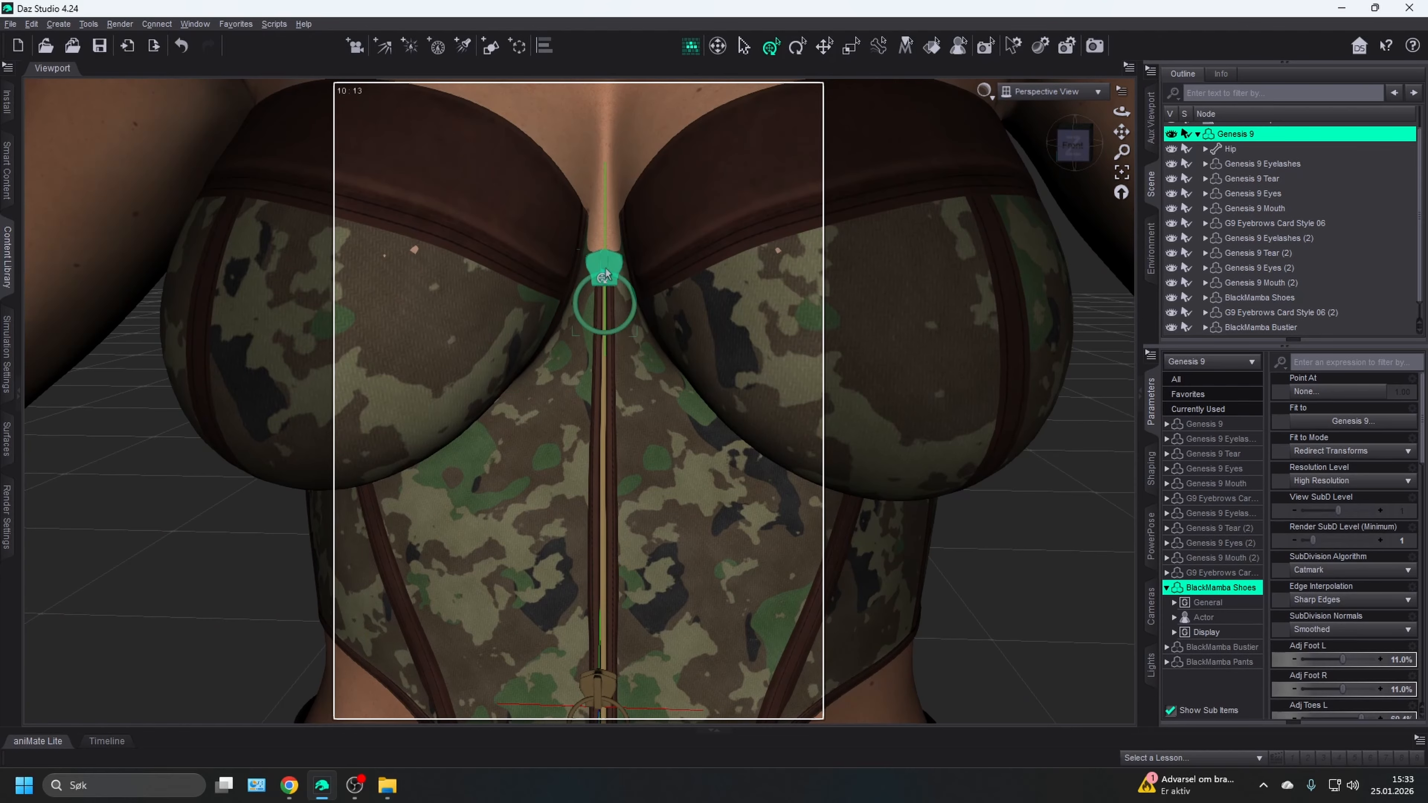
pyautogui.click(605, 274)
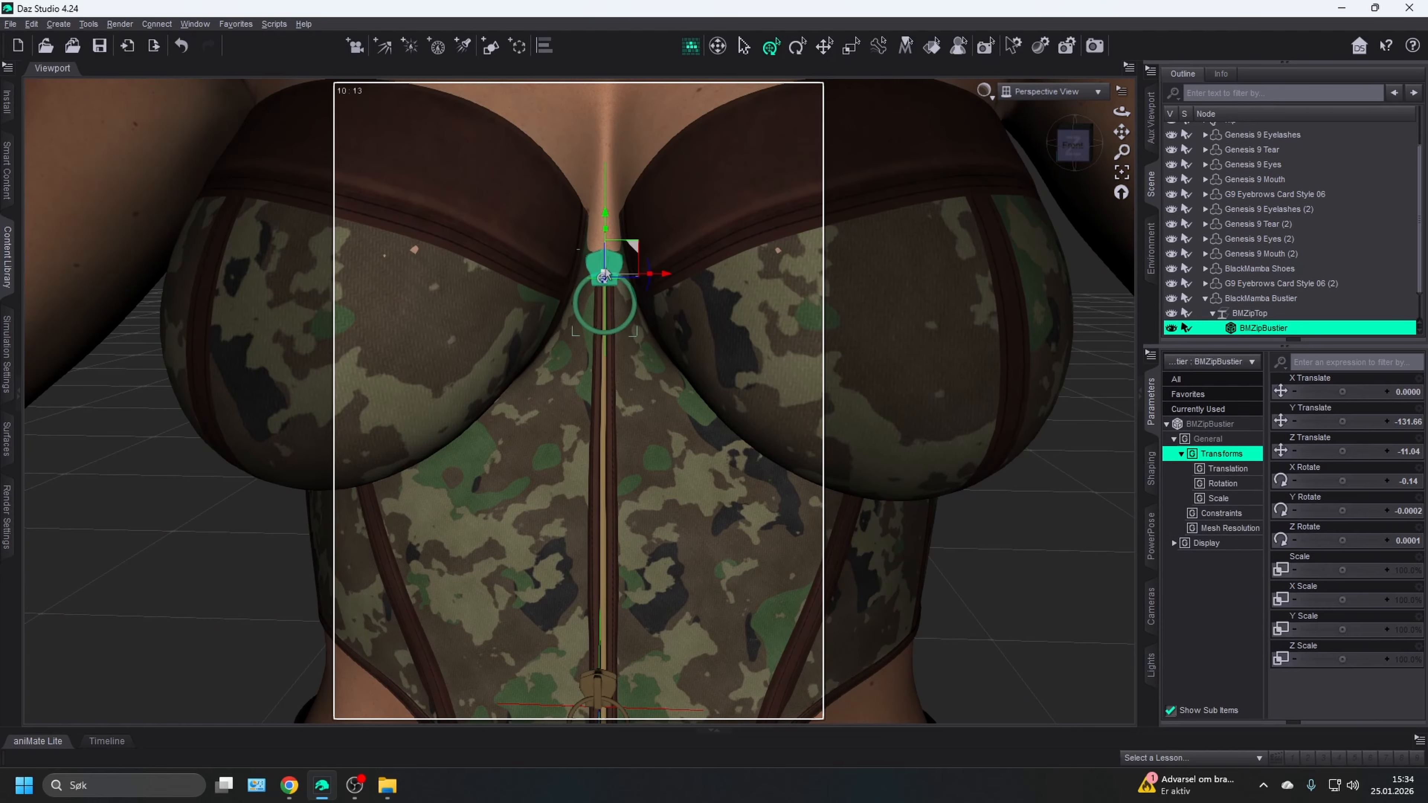
pyautogui.click(1122, 171)
pyautogui.scroll(-10, 901, 324)
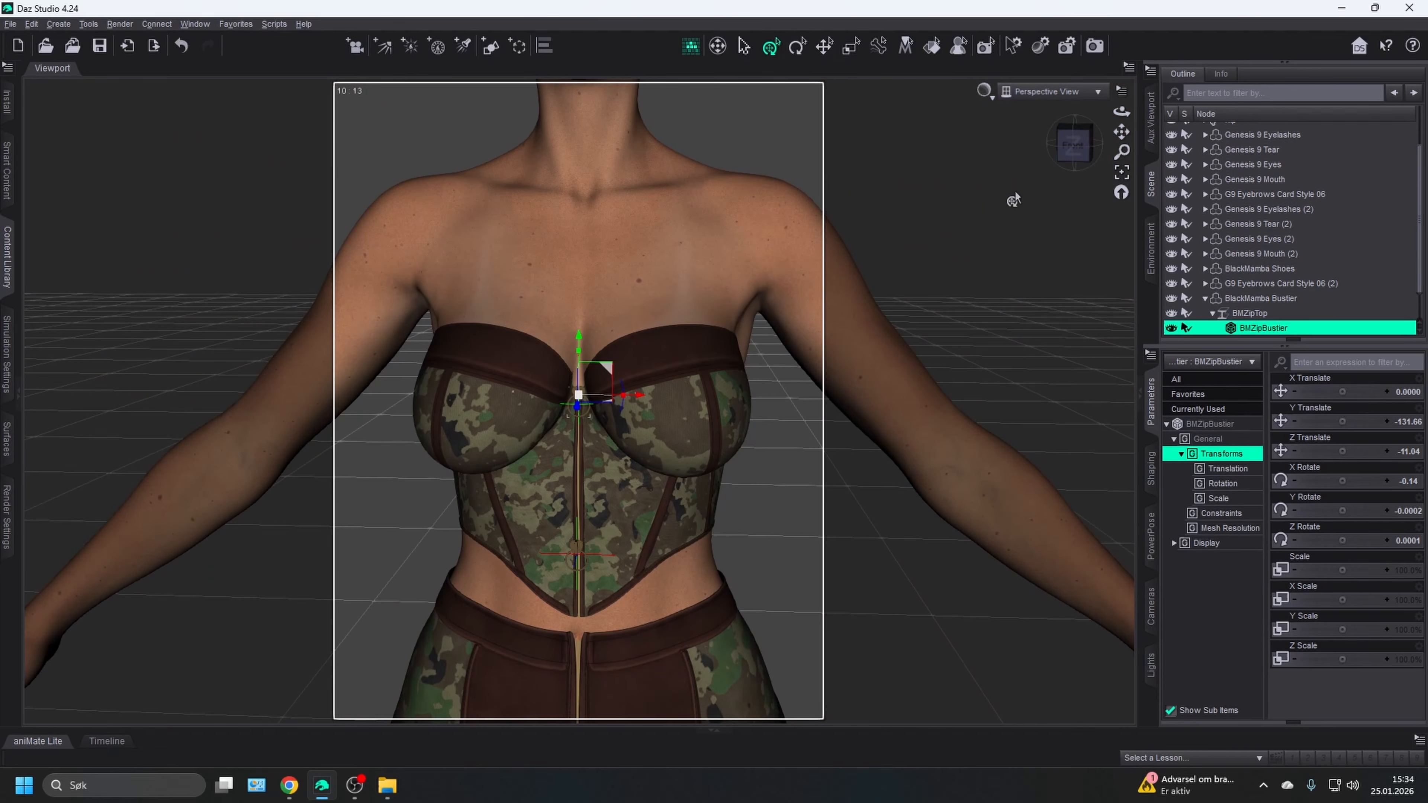
pyautogui.moveTo(1084, 145); pyautogui.dragTo(1158, 121)
pyautogui.click(1071, 144)
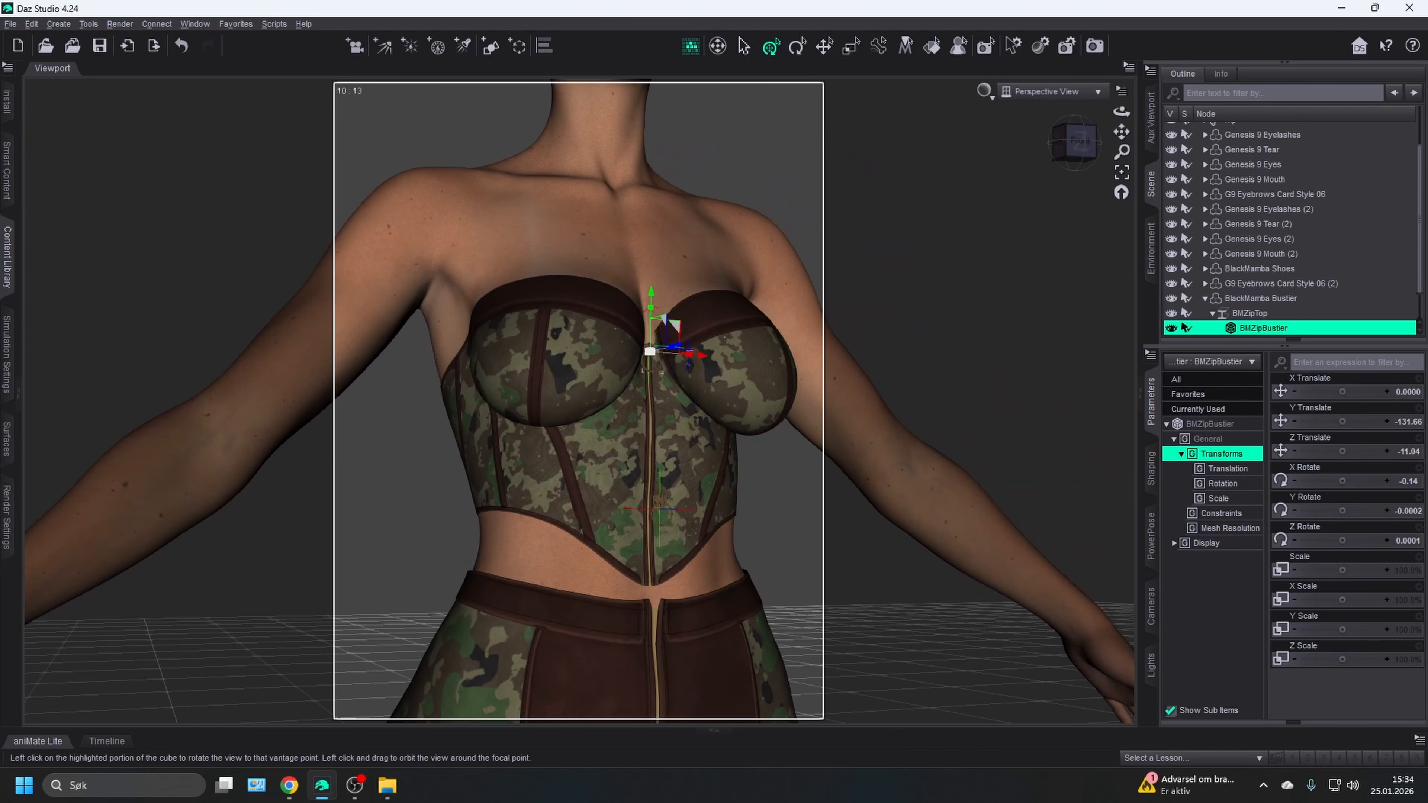
pyautogui.moveTo(1074, 143); pyautogui.dragTo(1072, 173)
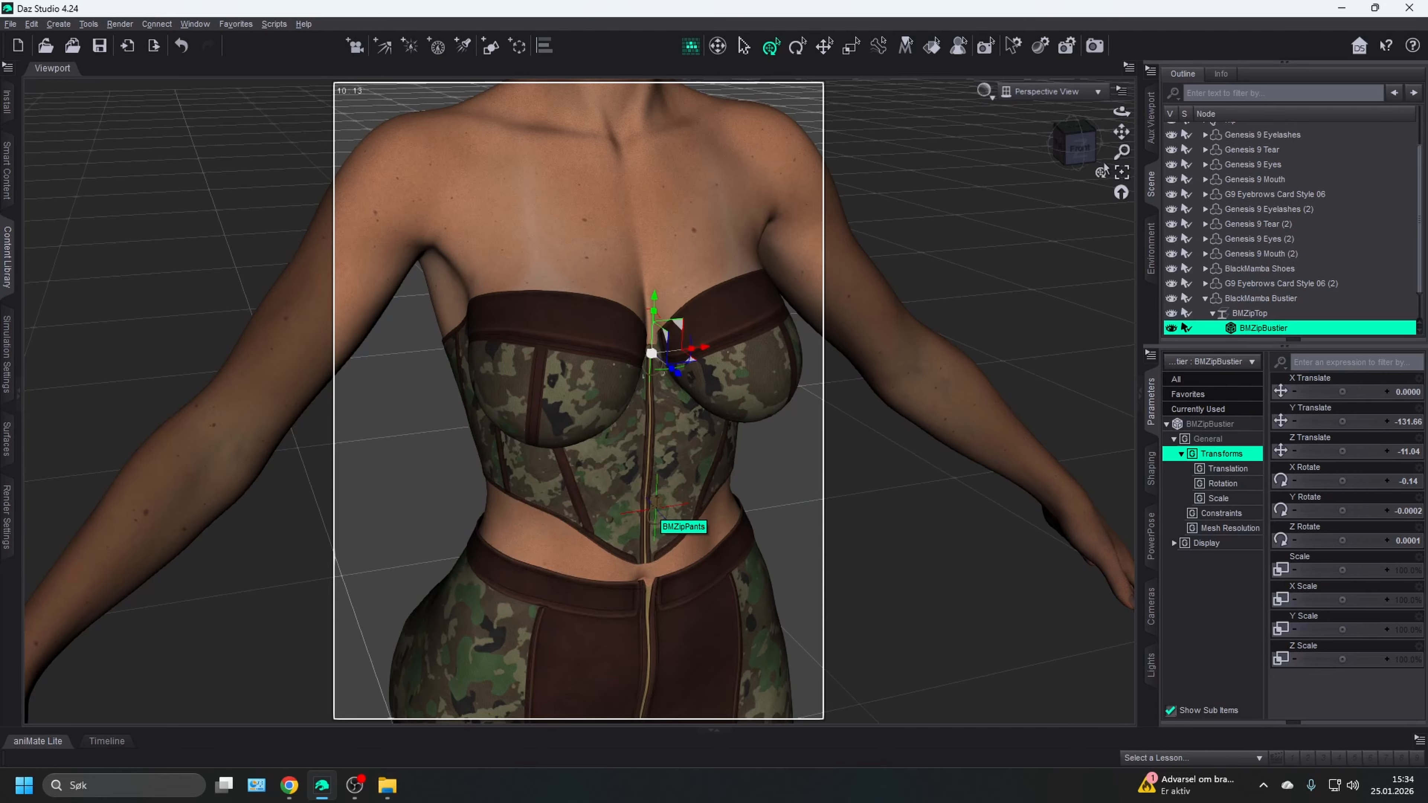
pyautogui.moveTo(1121, 132); pyautogui.dragTo(1120, 168)
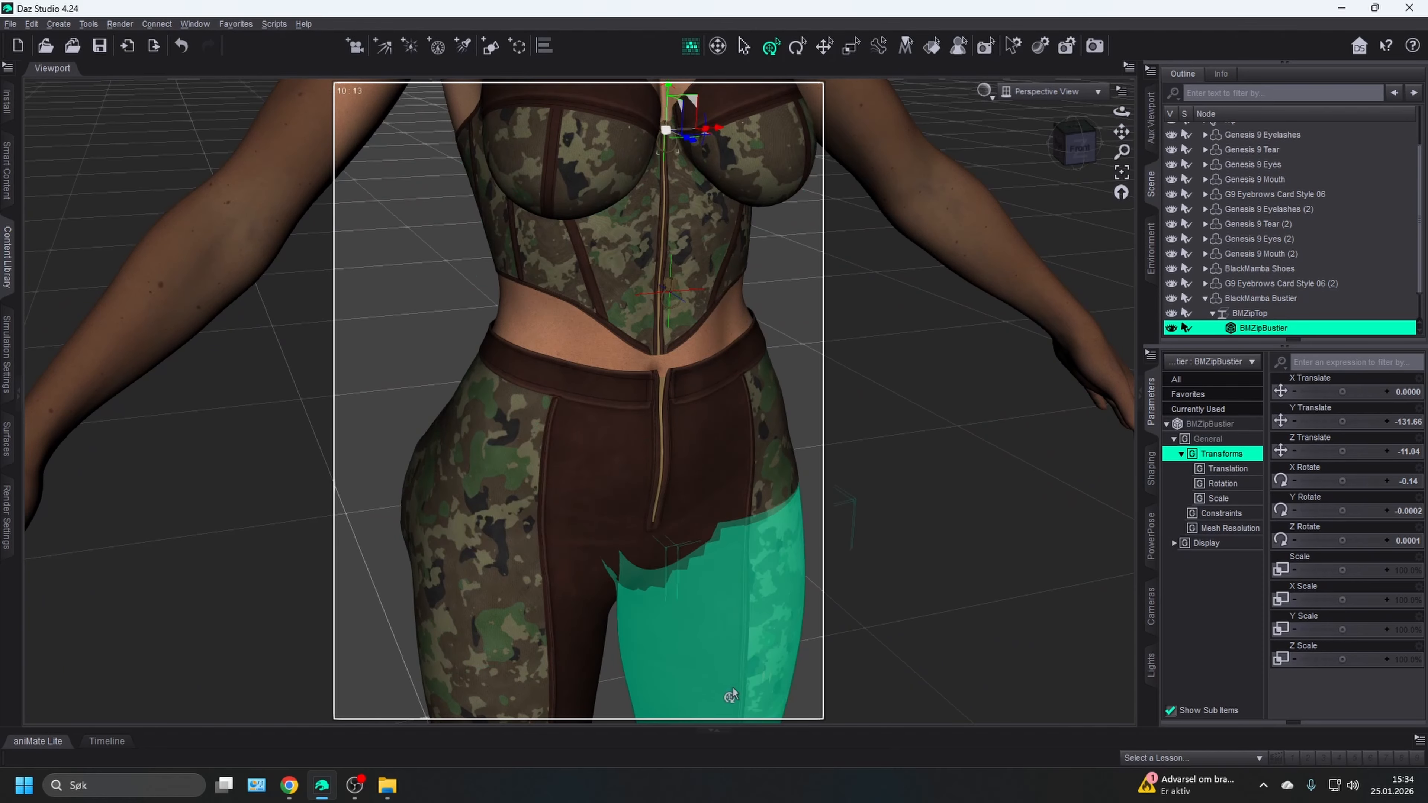
# - Move the ZipPants group down from the bustier onto the pants' waistband, to about 104.22 in Y and 10.26 in Z
pyautogui.click(669, 295)
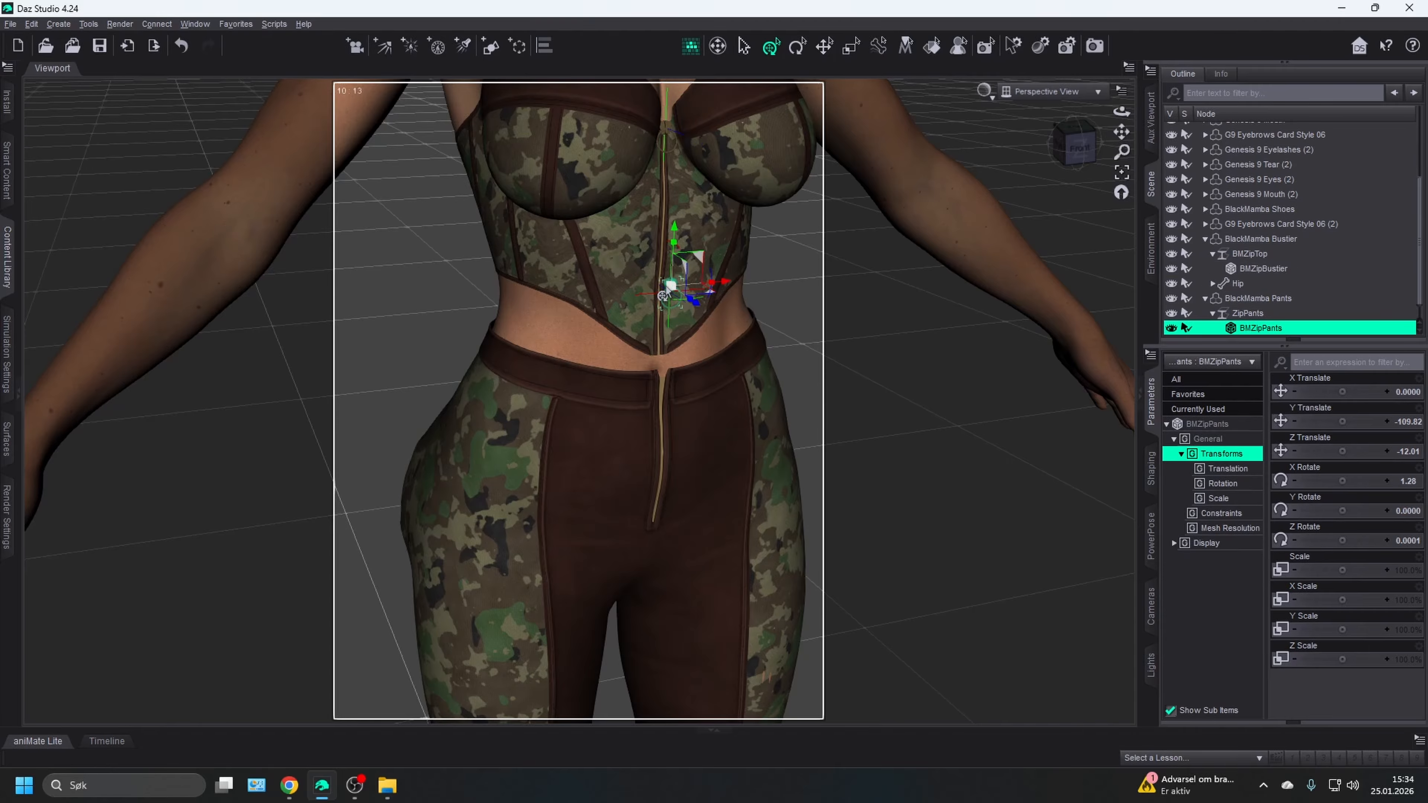
pyautogui.click(1263, 315)
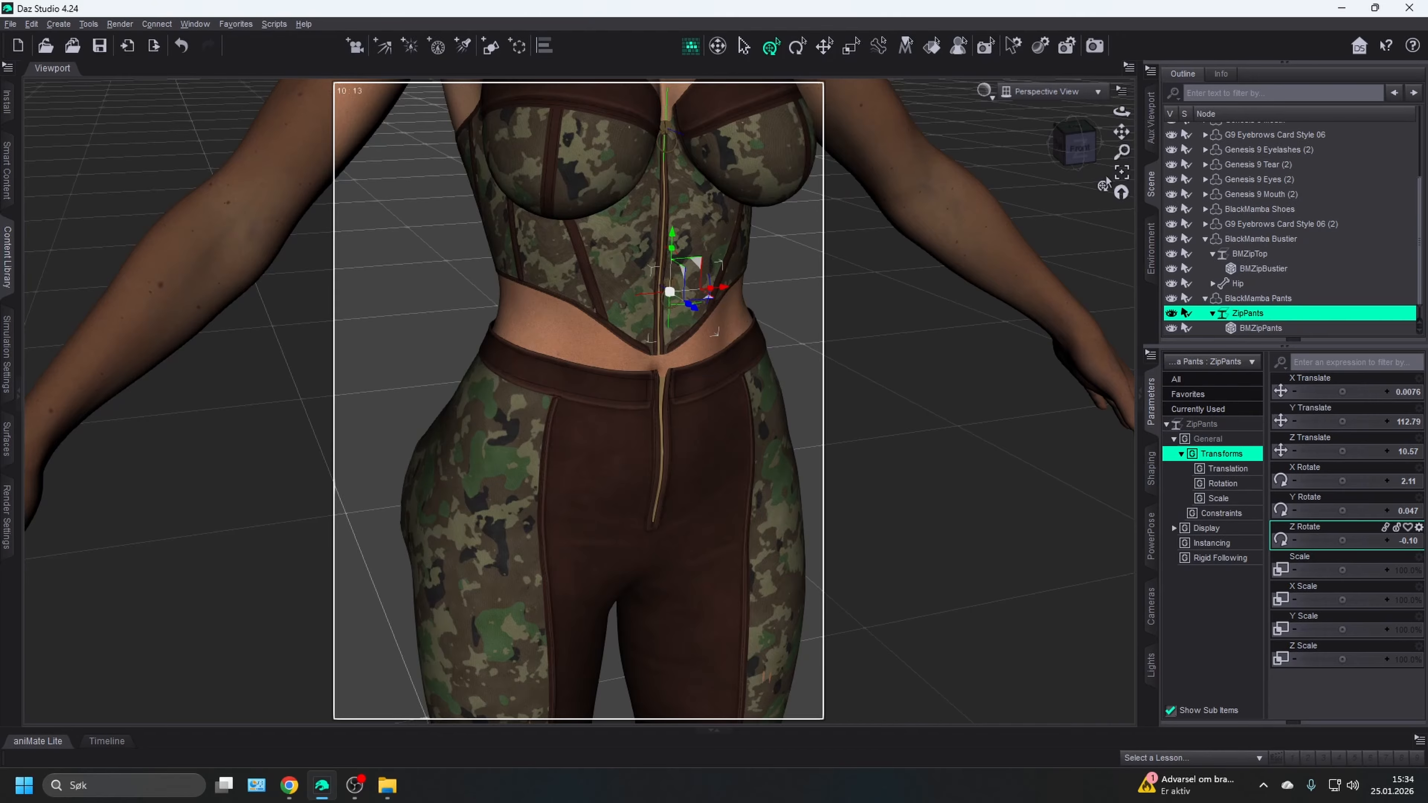
pyautogui.hotkey('ctrl', 'f')
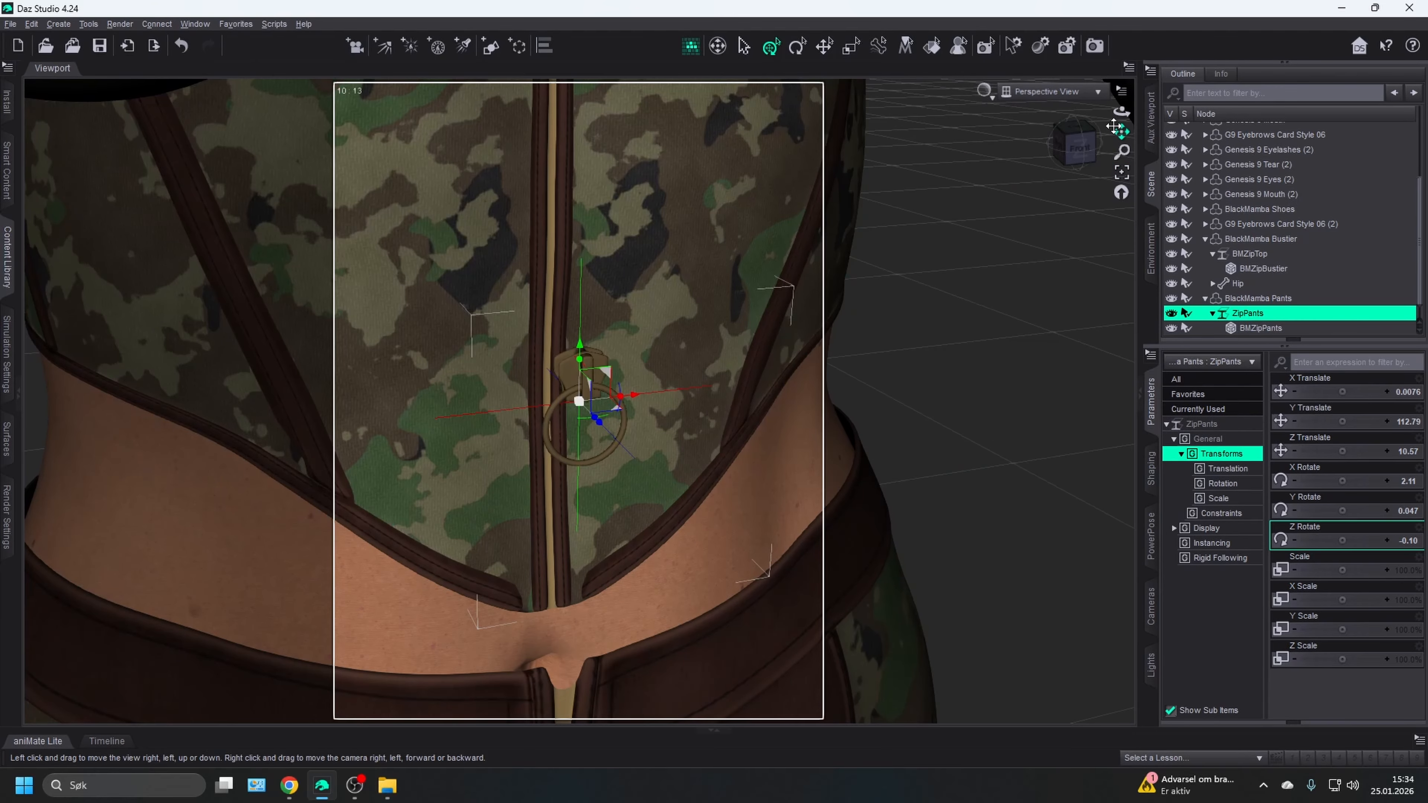
pyautogui.moveTo(1122, 132); pyautogui.dragTo(1139, 68)
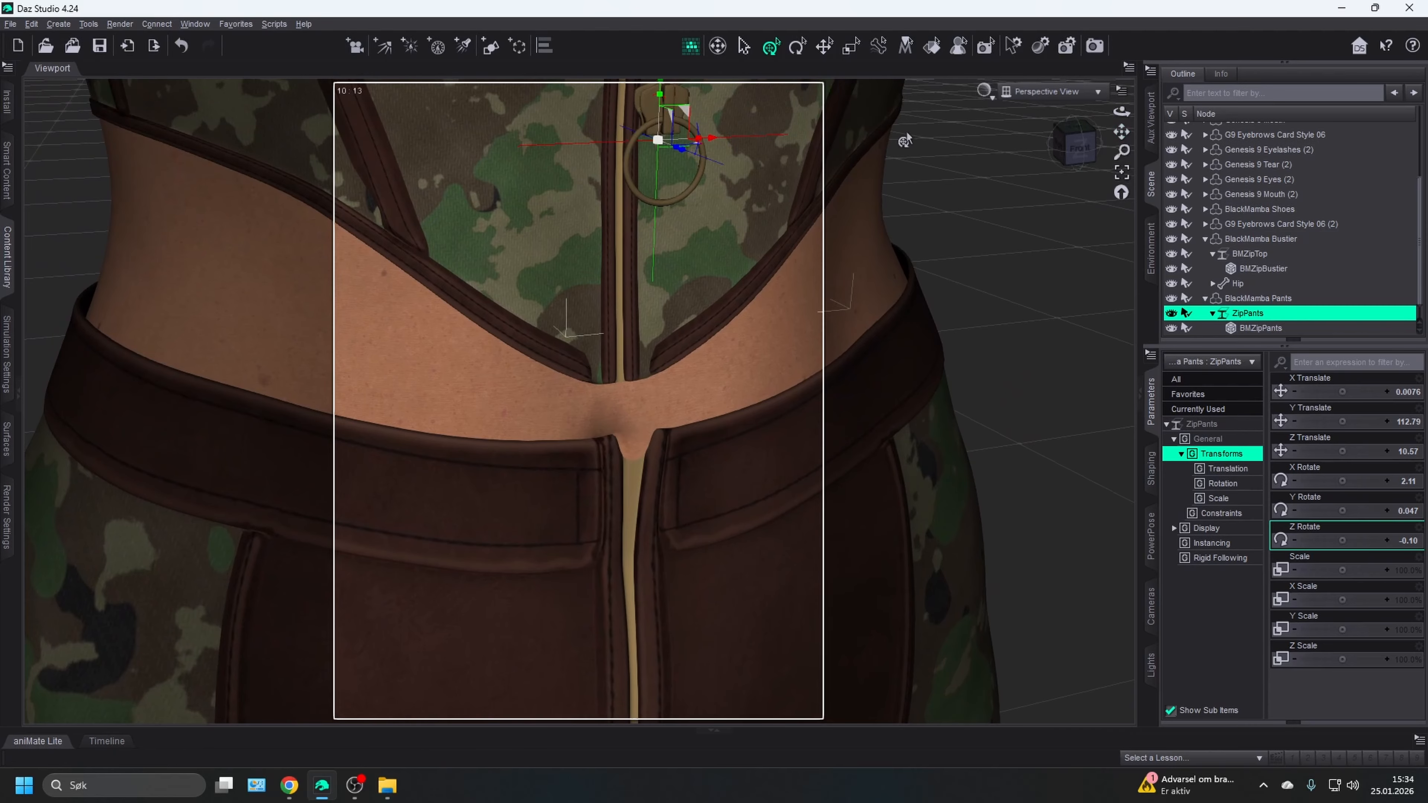
pyautogui.moveTo(666, 120); pyautogui.dragTo(649, 489)
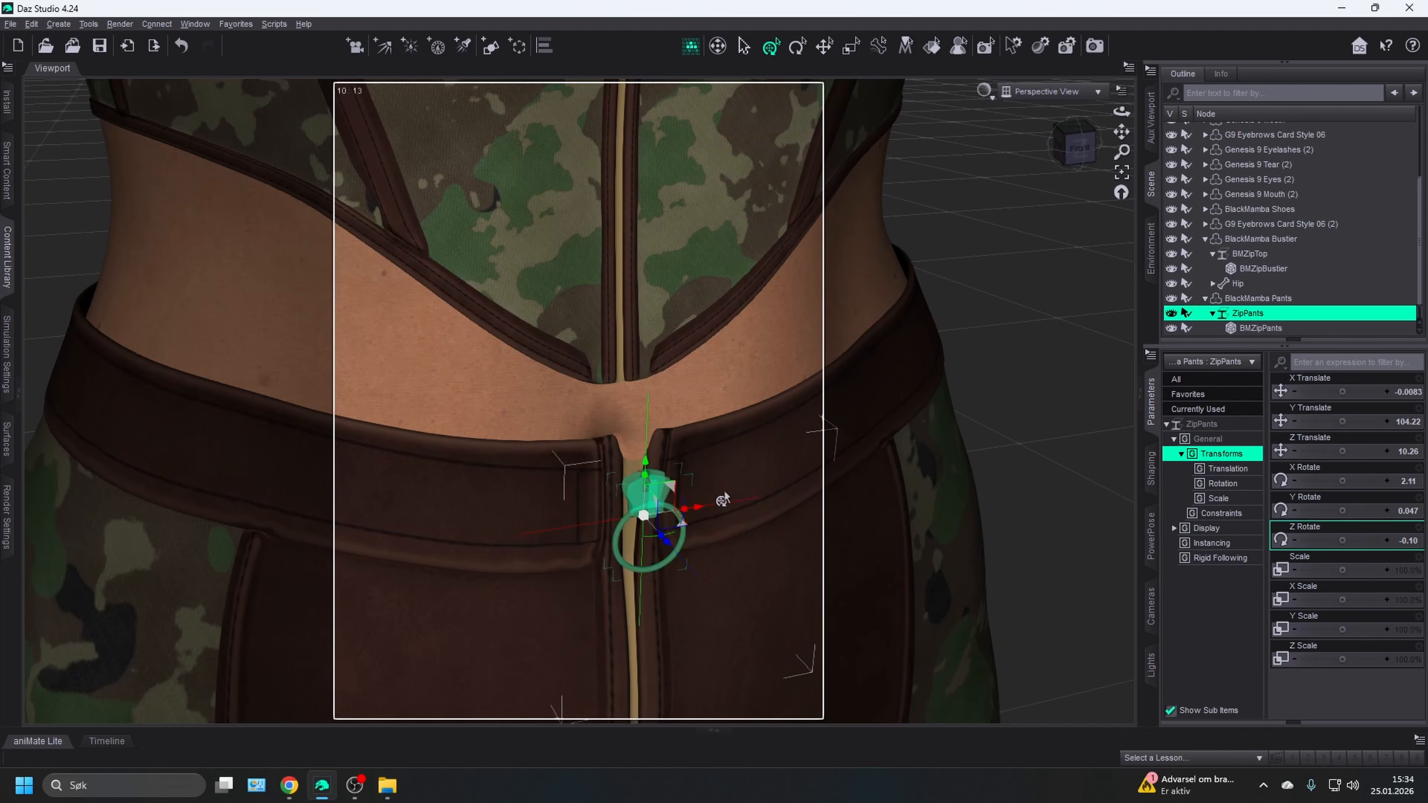
# - Push the pants' zipper pull back against the front of the waistband, to about 9.37 in Z
pyautogui.click(1121, 172)
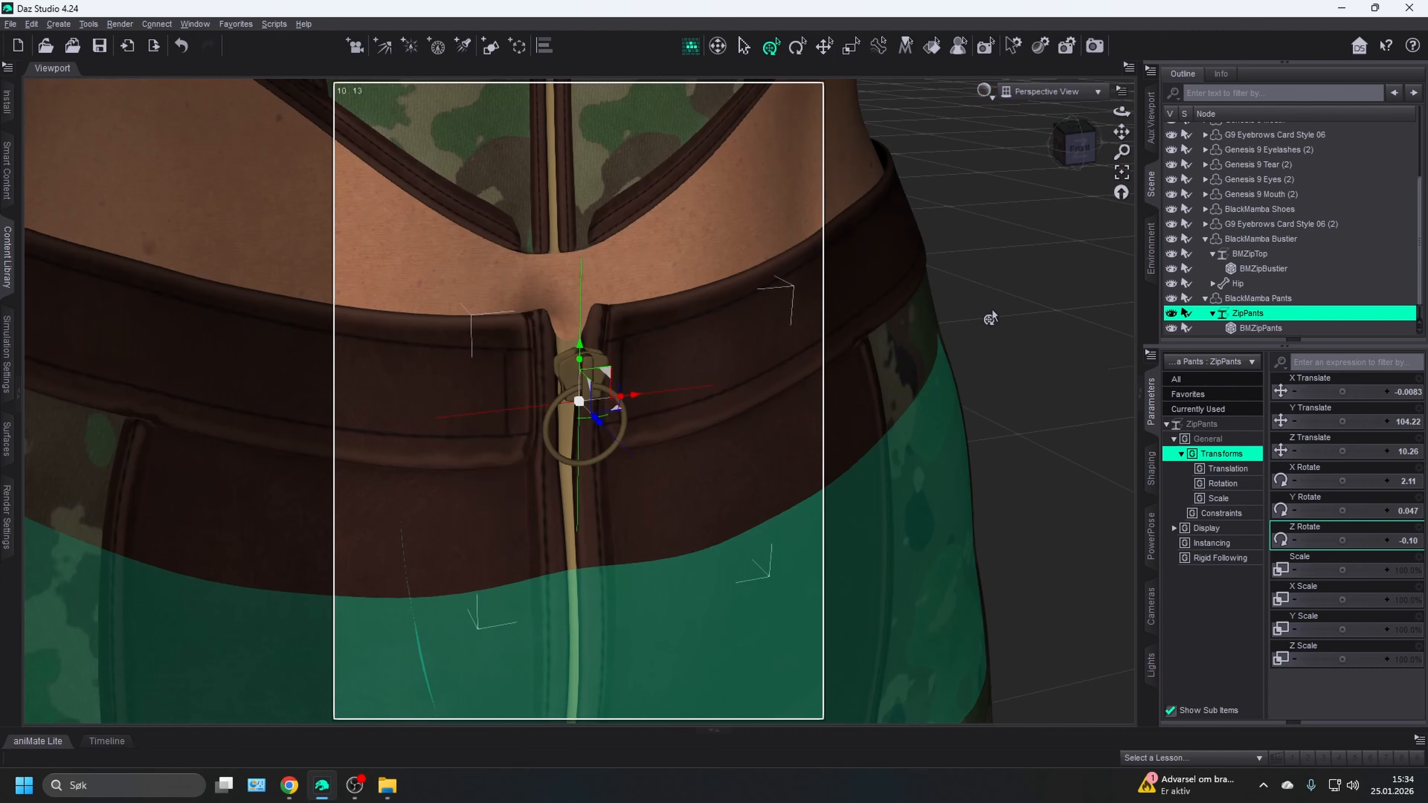
pyautogui.moveTo(1074, 145); pyautogui.dragTo(1099, 173)
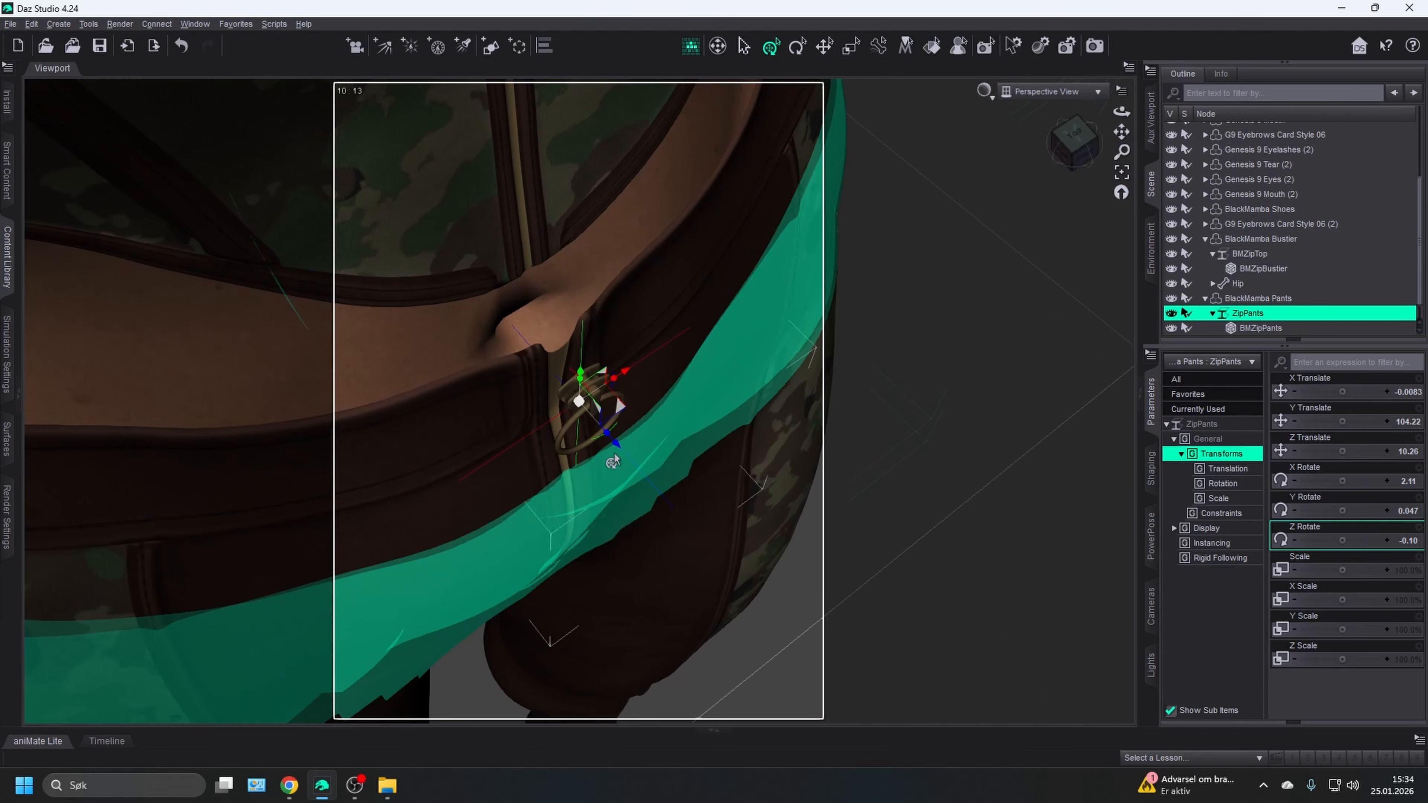
pyautogui.moveTo(608, 447); pyautogui.dragTo(577, 416)
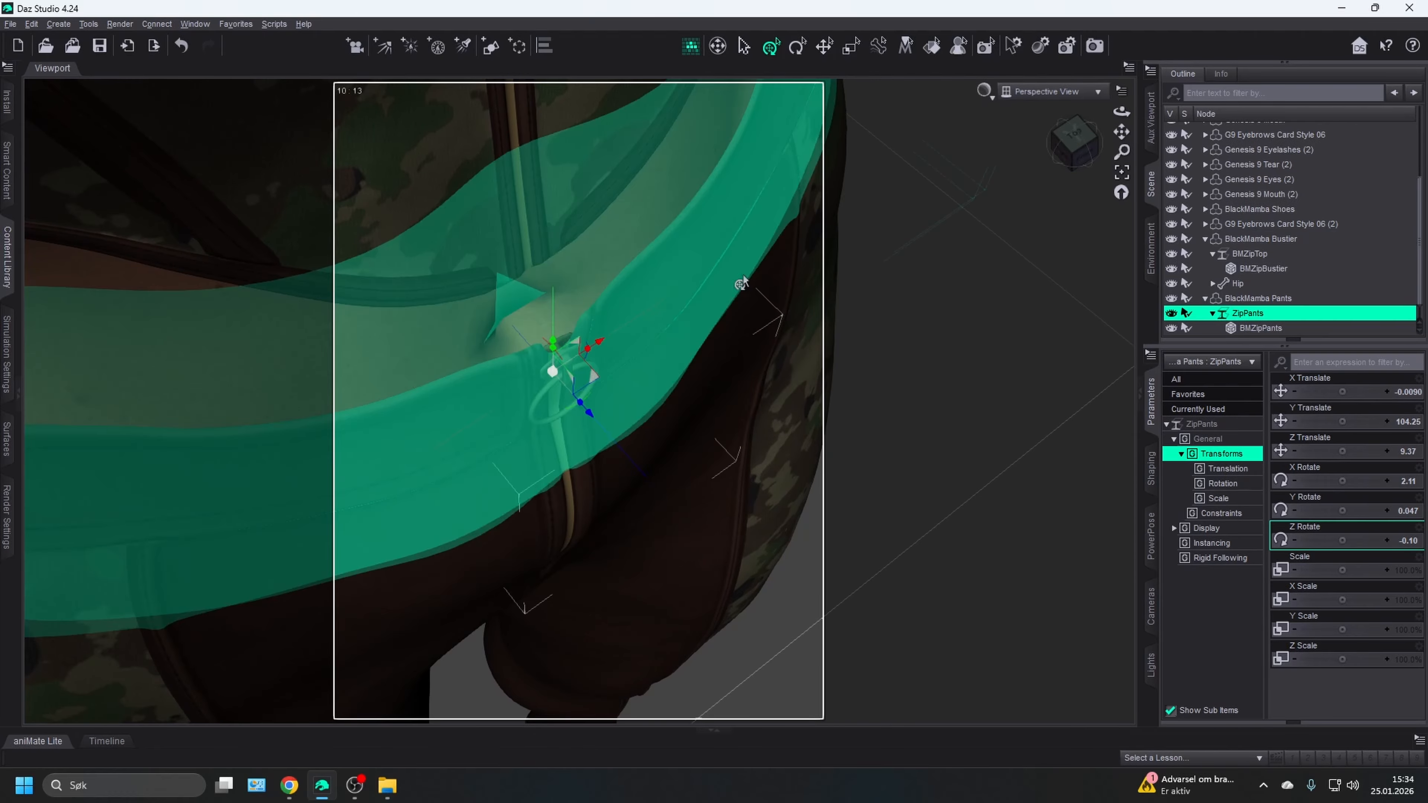
# - Nudge the pants' zipper pull slightly forward on the waistband, to about 9.44 in Z
pyautogui.click(1059, 129)
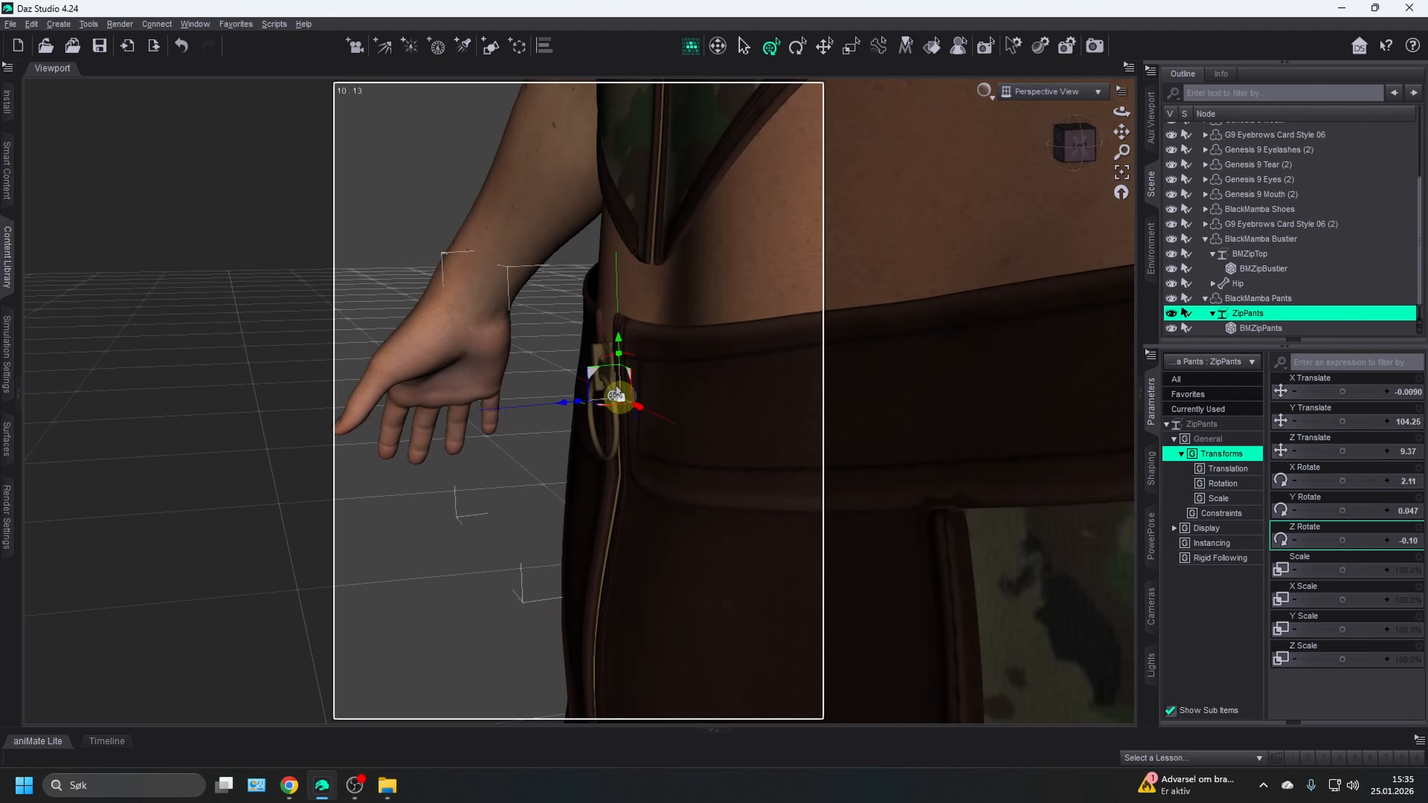
pyautogui.moveTo(562, 409); pyautogui.dragTo(559, 407)
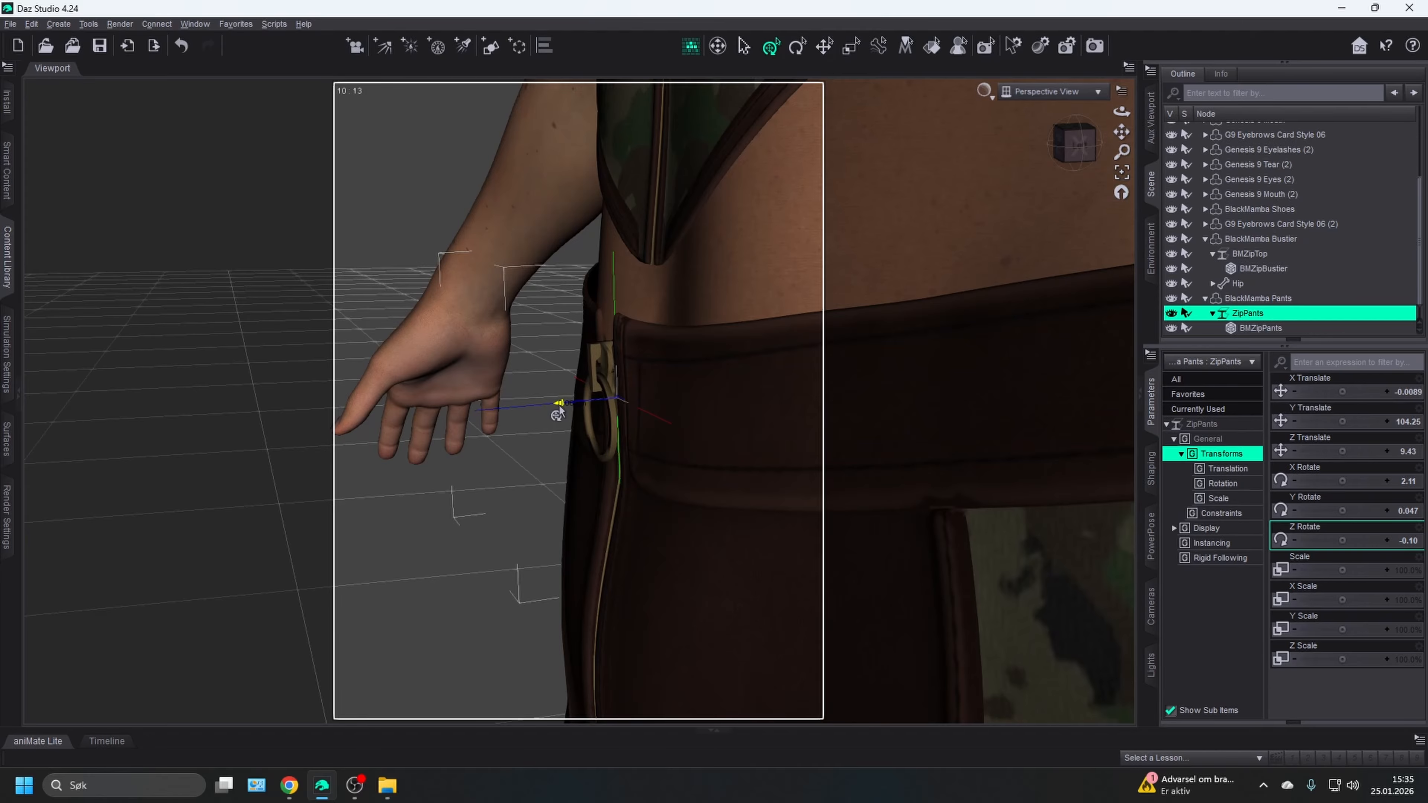
pyautogui.moveTo(559, 405); pyautogui.dragTo(560, 410)
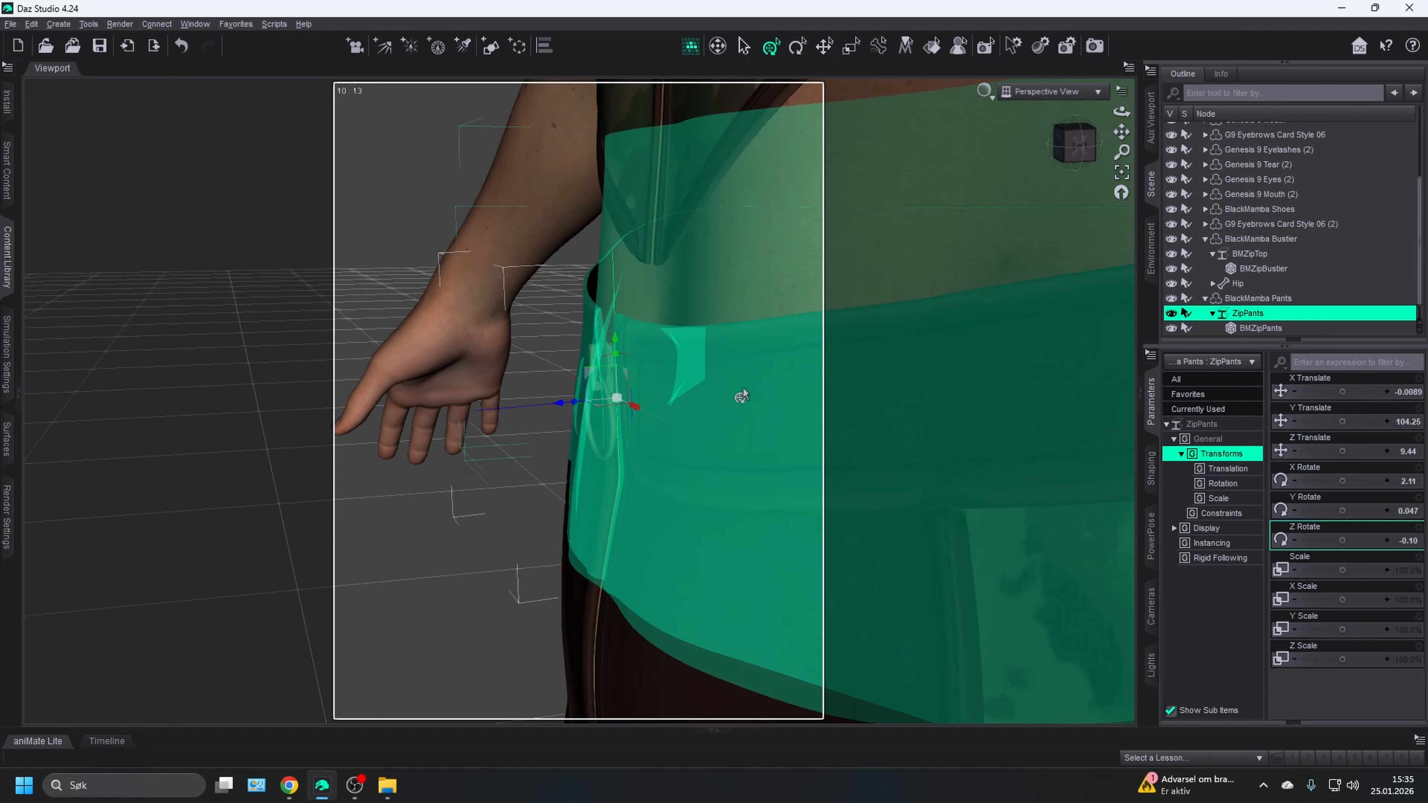
pyautogui.moveTo(1065, 151); pyautogui.dragTo(1110, 149)
pyautogui.scroll(-10, 832, 326)
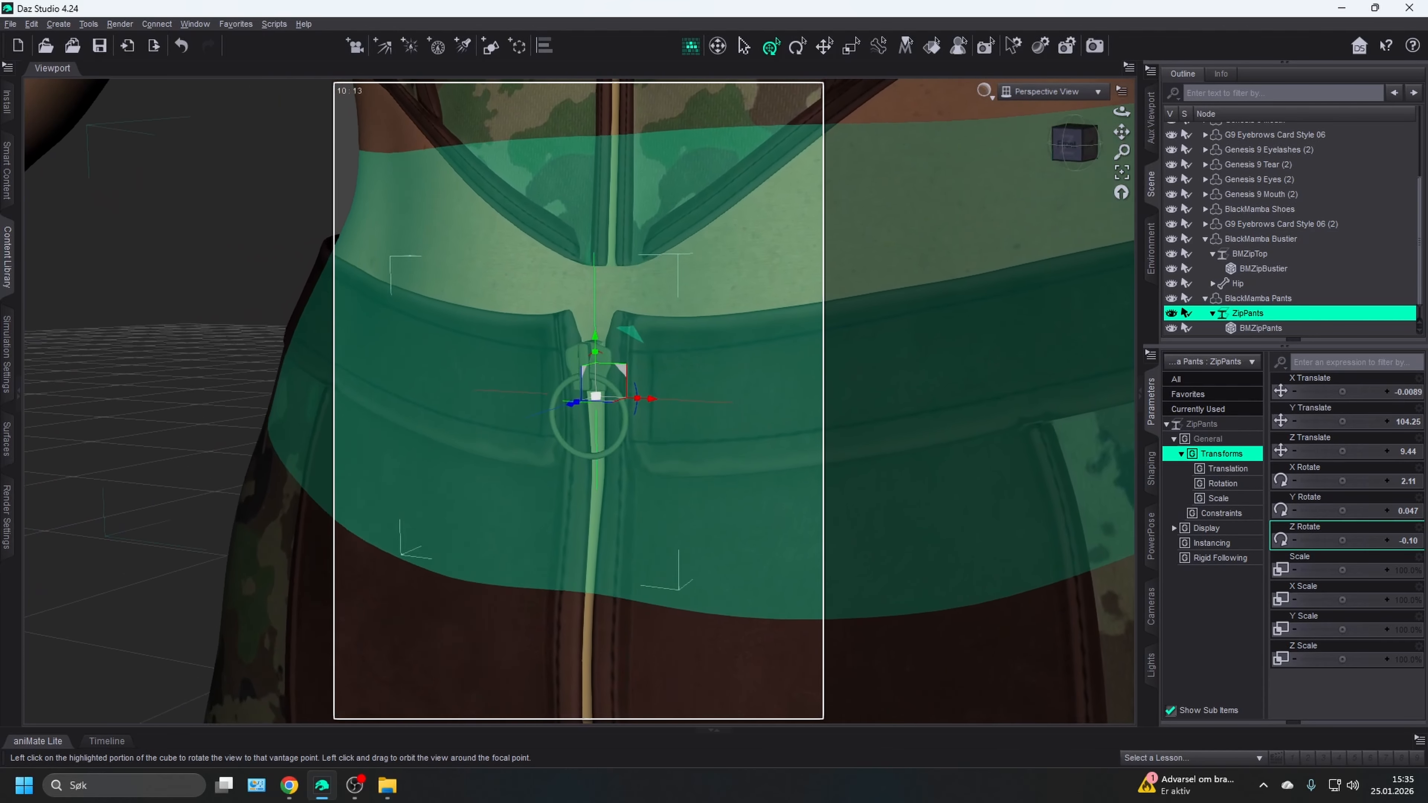
pyautogui.scroll(-3, 841, 400)
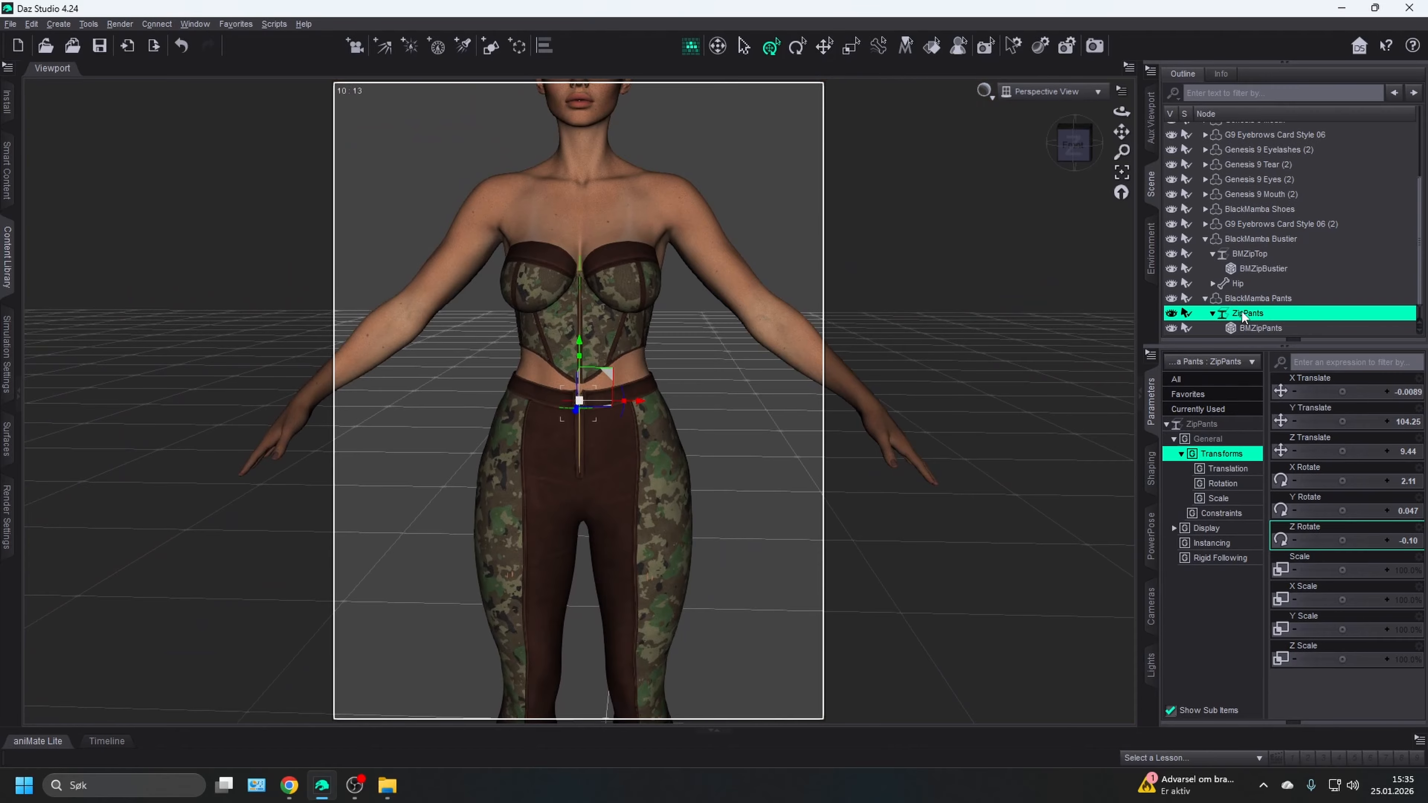
# - Collapse the BlackMamba Pants and BlackMamba Bustier branches in the scene hierarchy
pyautogui.doubleClick(1248, 299)
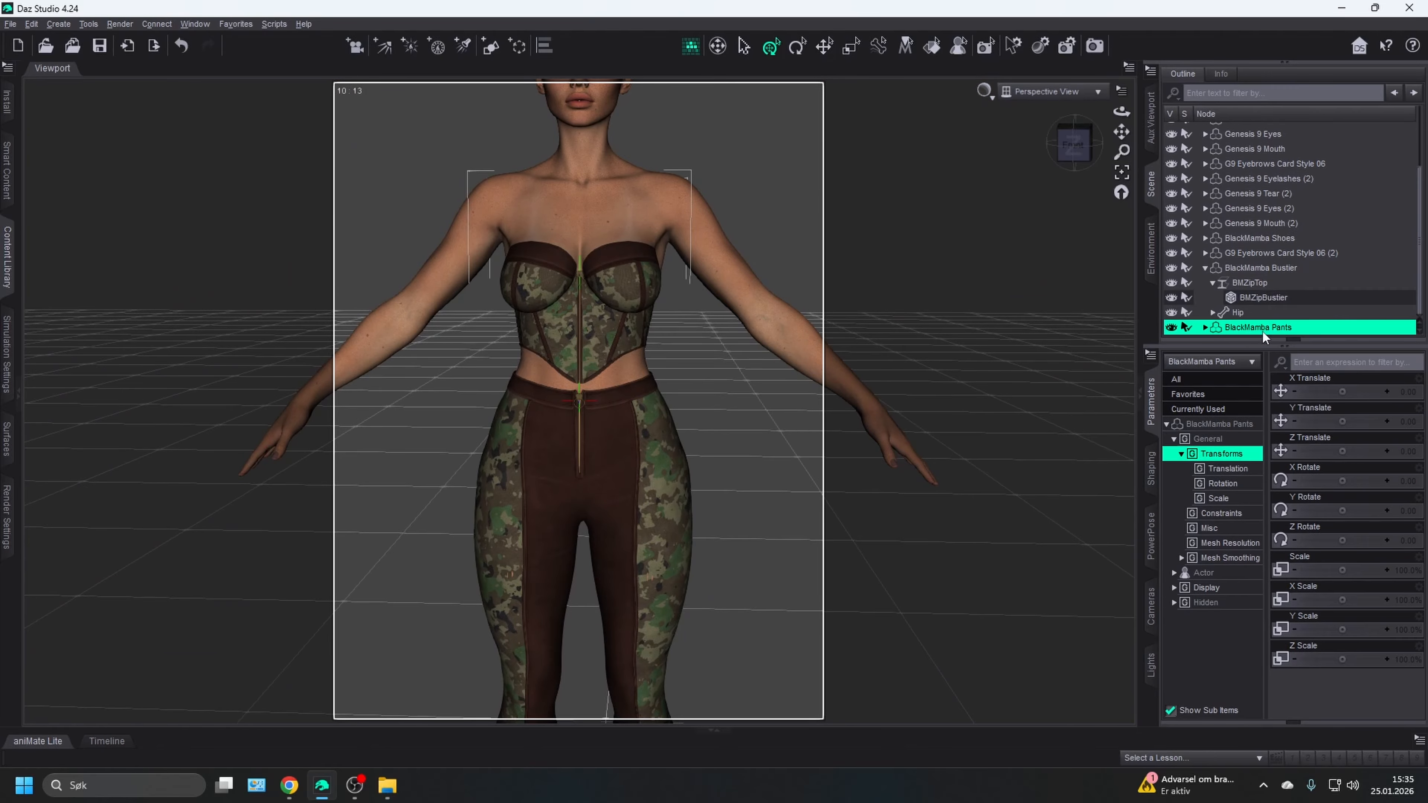
pyautogui.click(1284, 311)
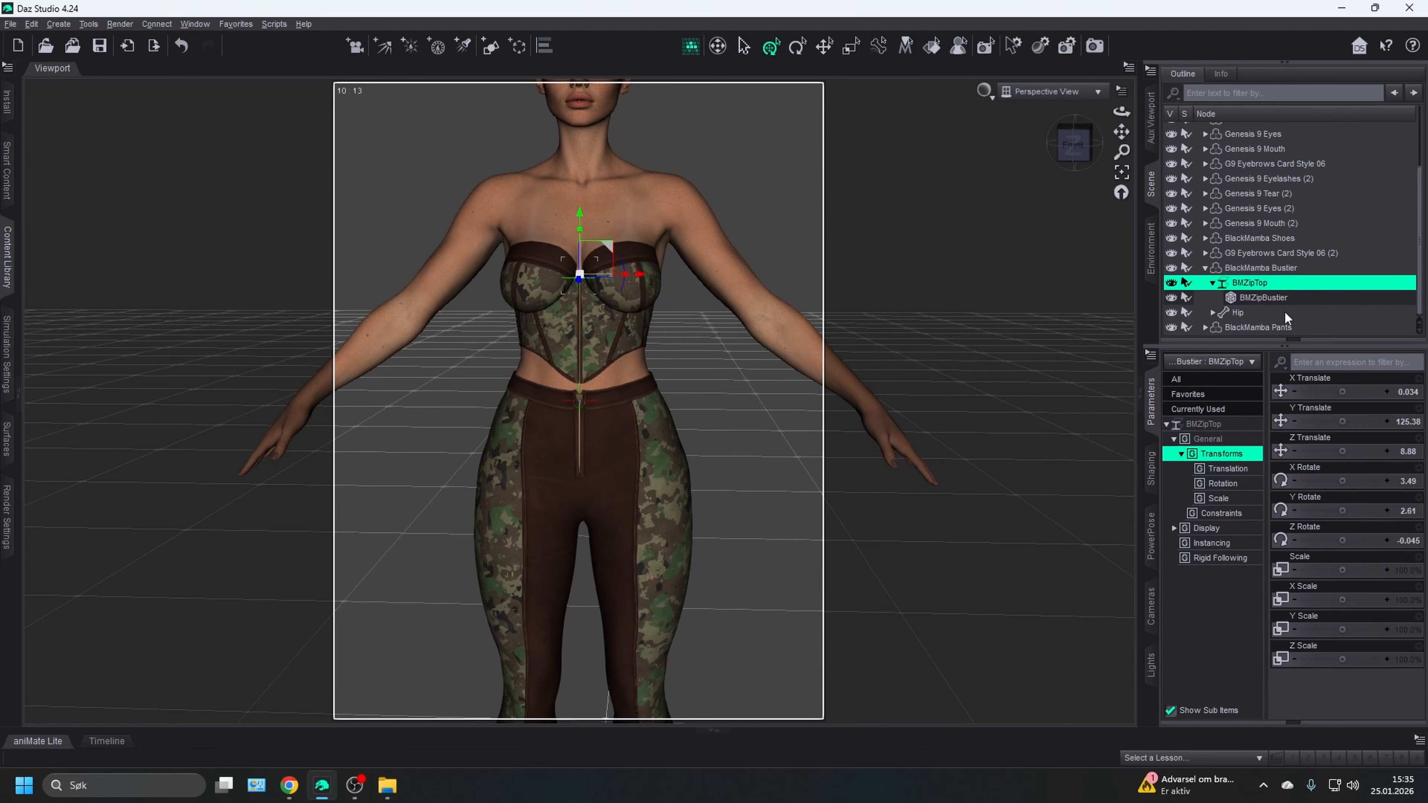
pyautogui.press('Left')
pyautogui.press('Left')
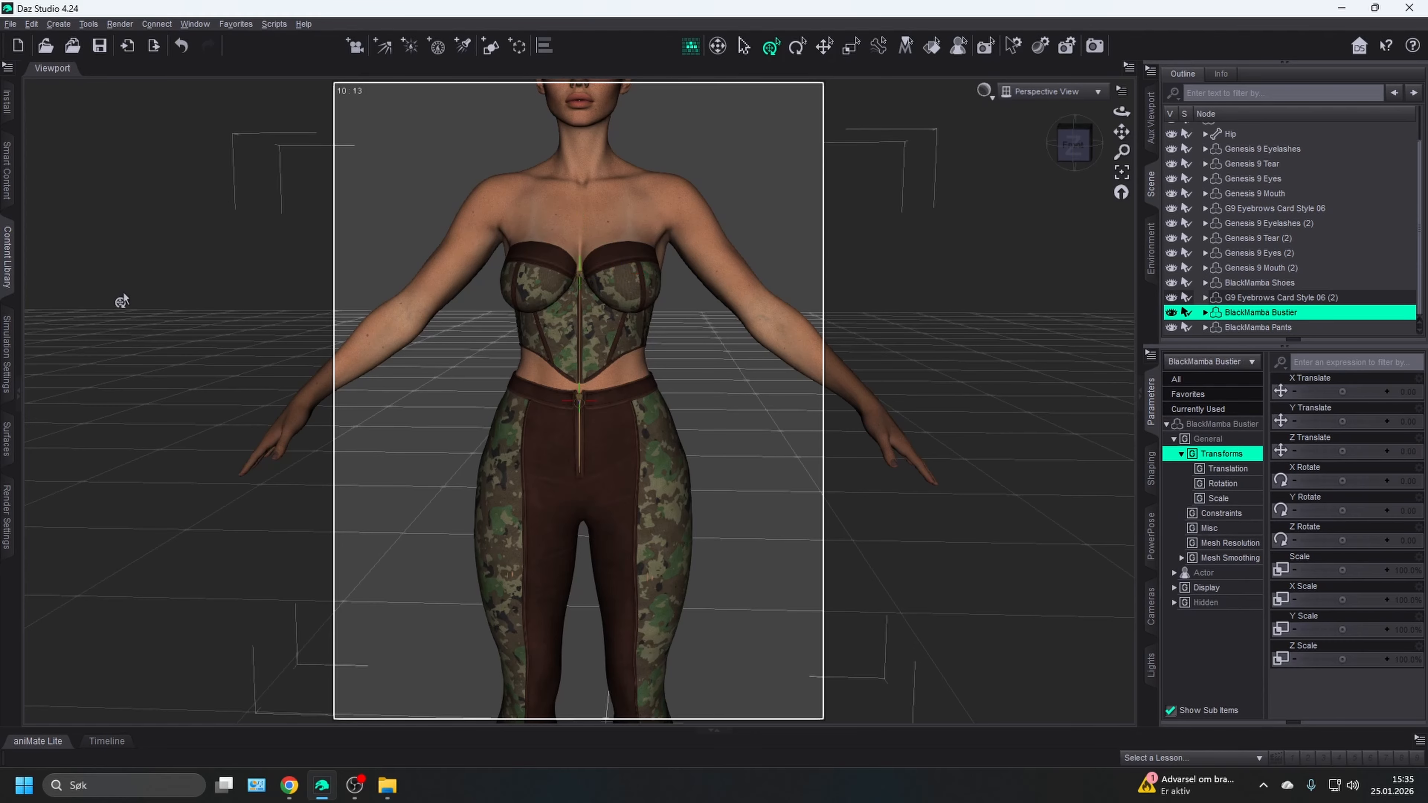
# - Open the Genesis 8 Female Black Mamba Outfit clothing folder and select the collapsed Genesis 9 figure as the target
pyautogui.click(10, 261)
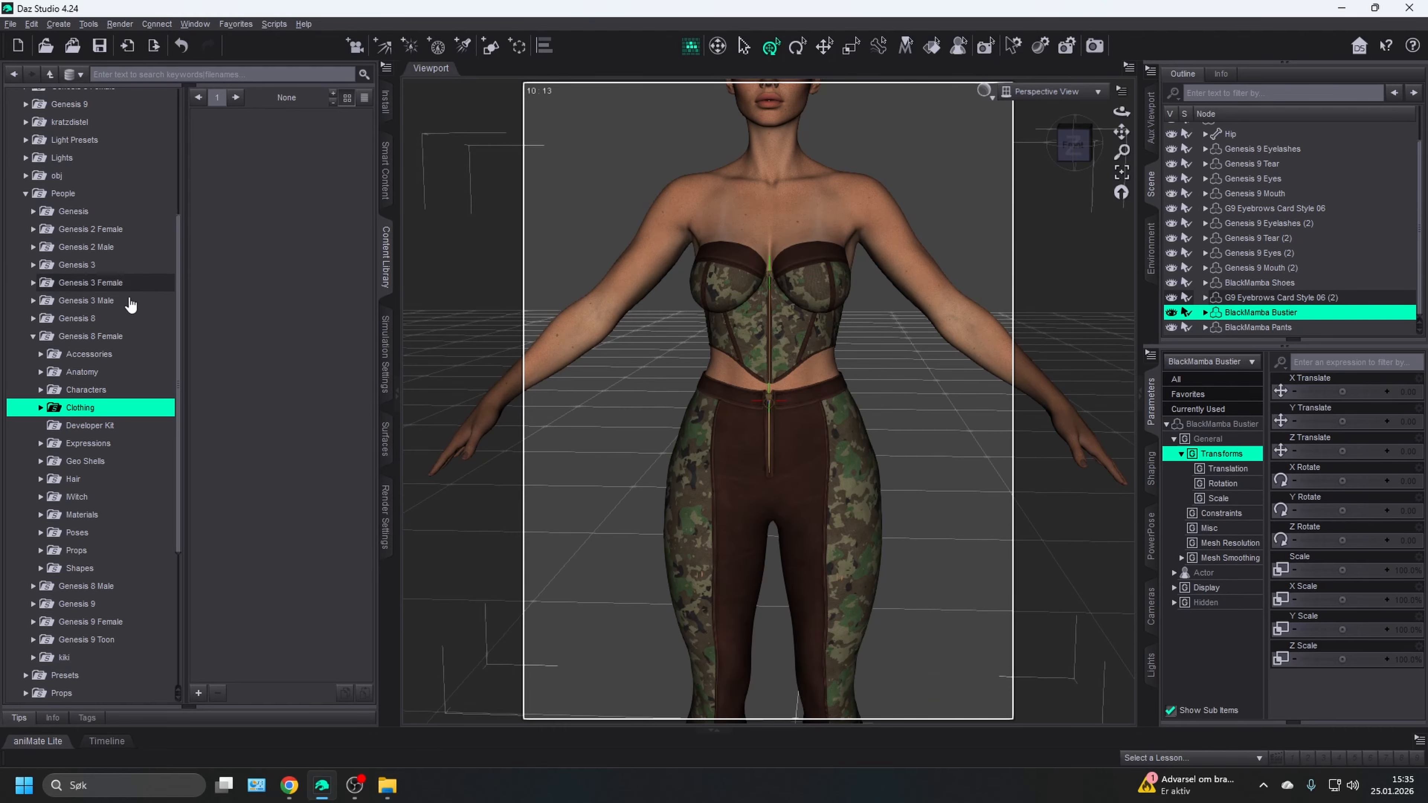
pyautogui.doubleClick(106, 409)
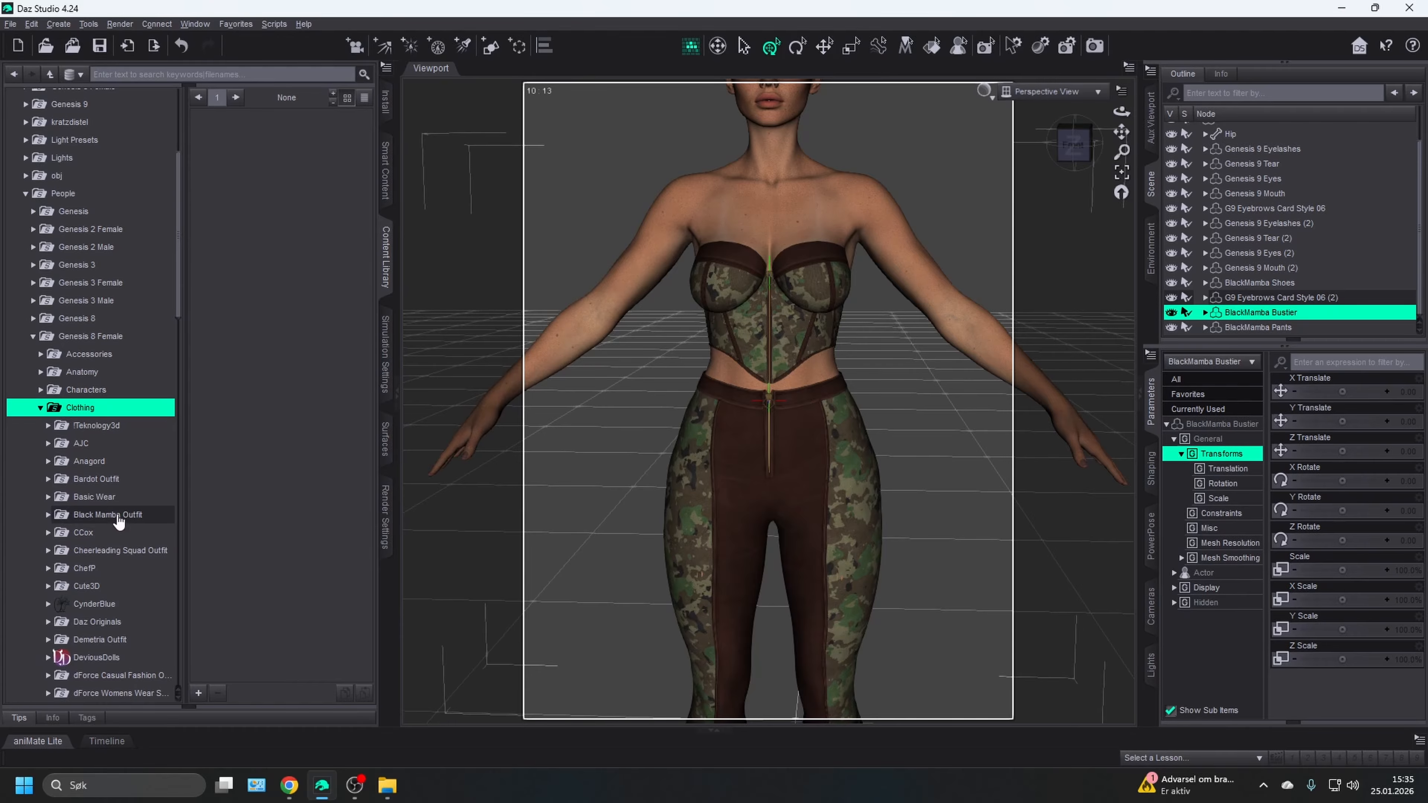
pyautogui.doubleClick(112, 515)
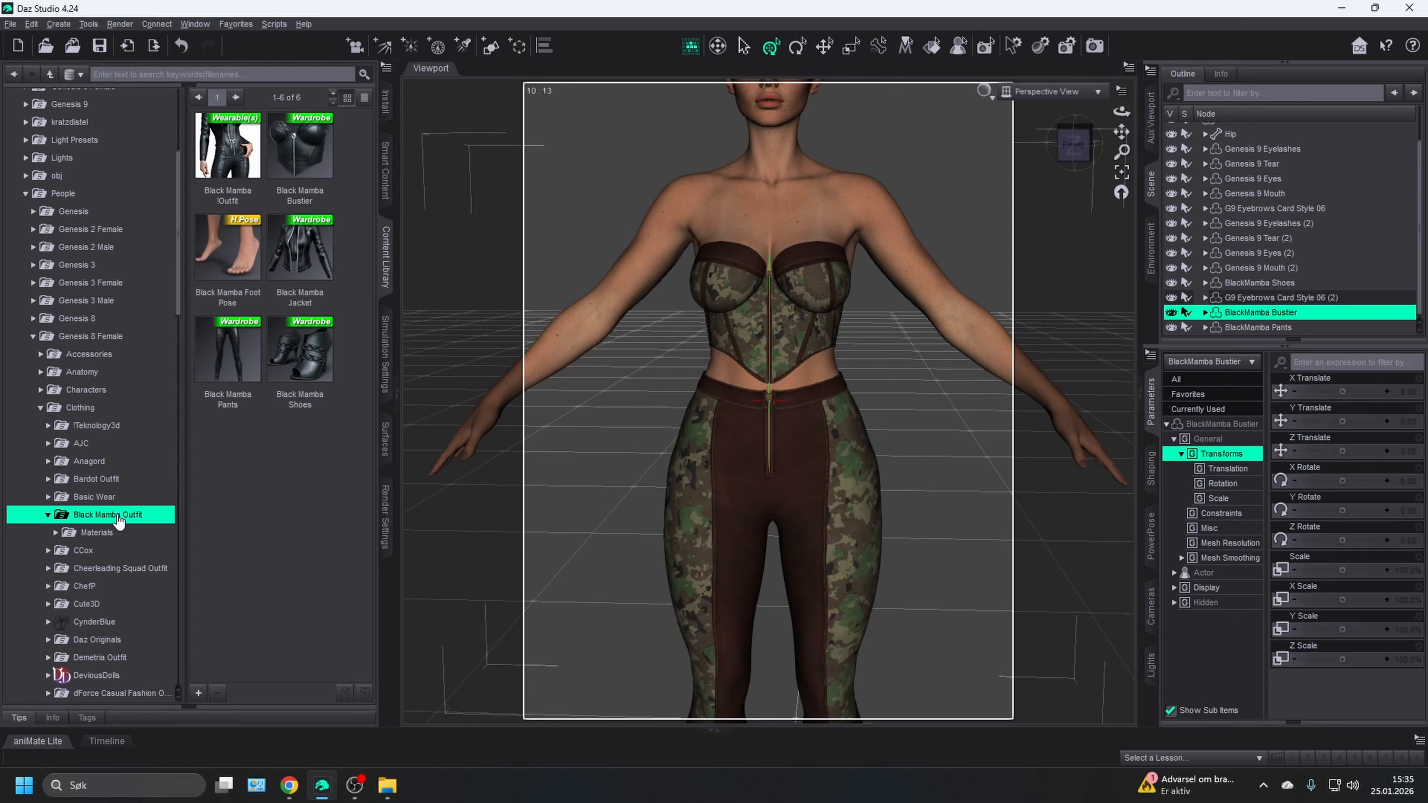
pyautogui.click(1269, 269)
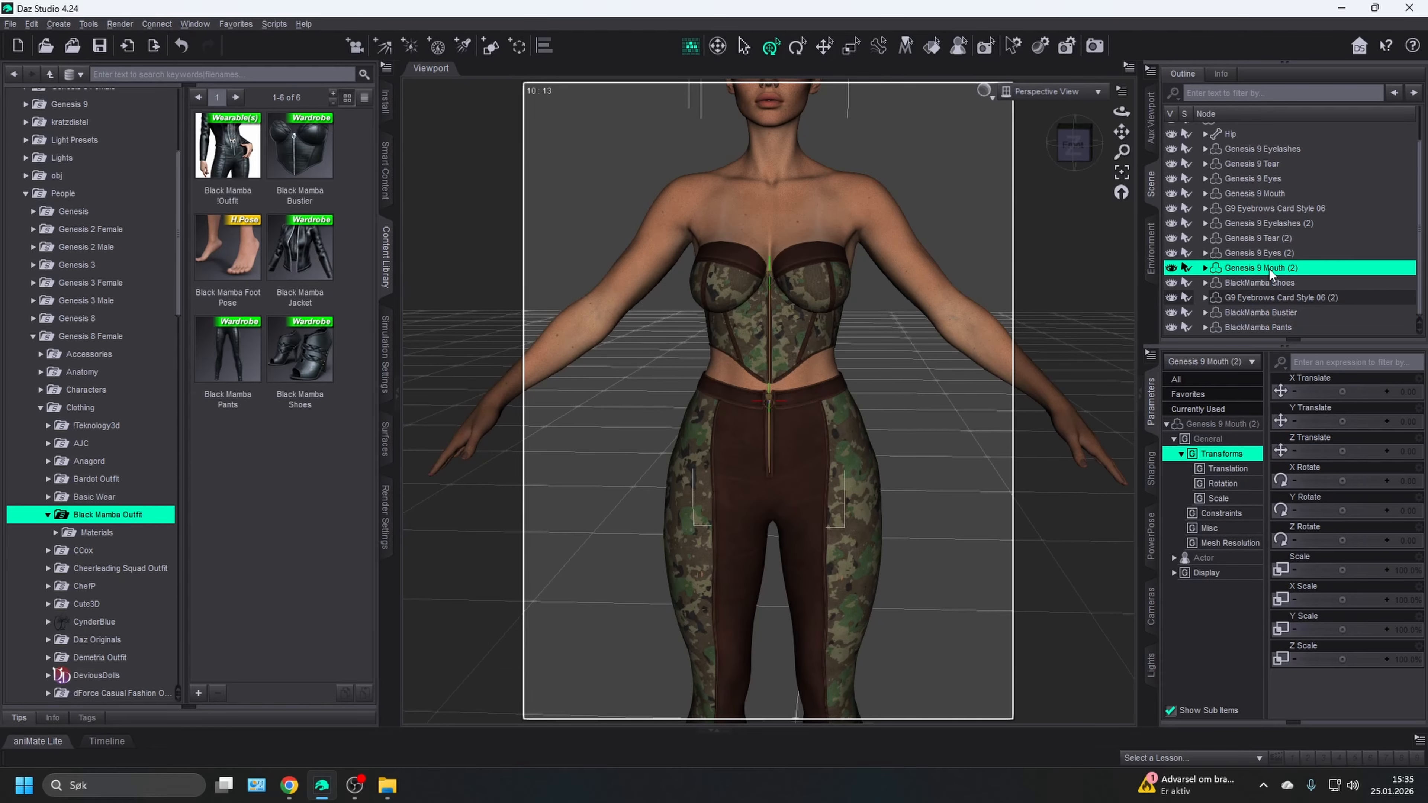
pyautogui.press('Left')
pyautogui.press('Left')
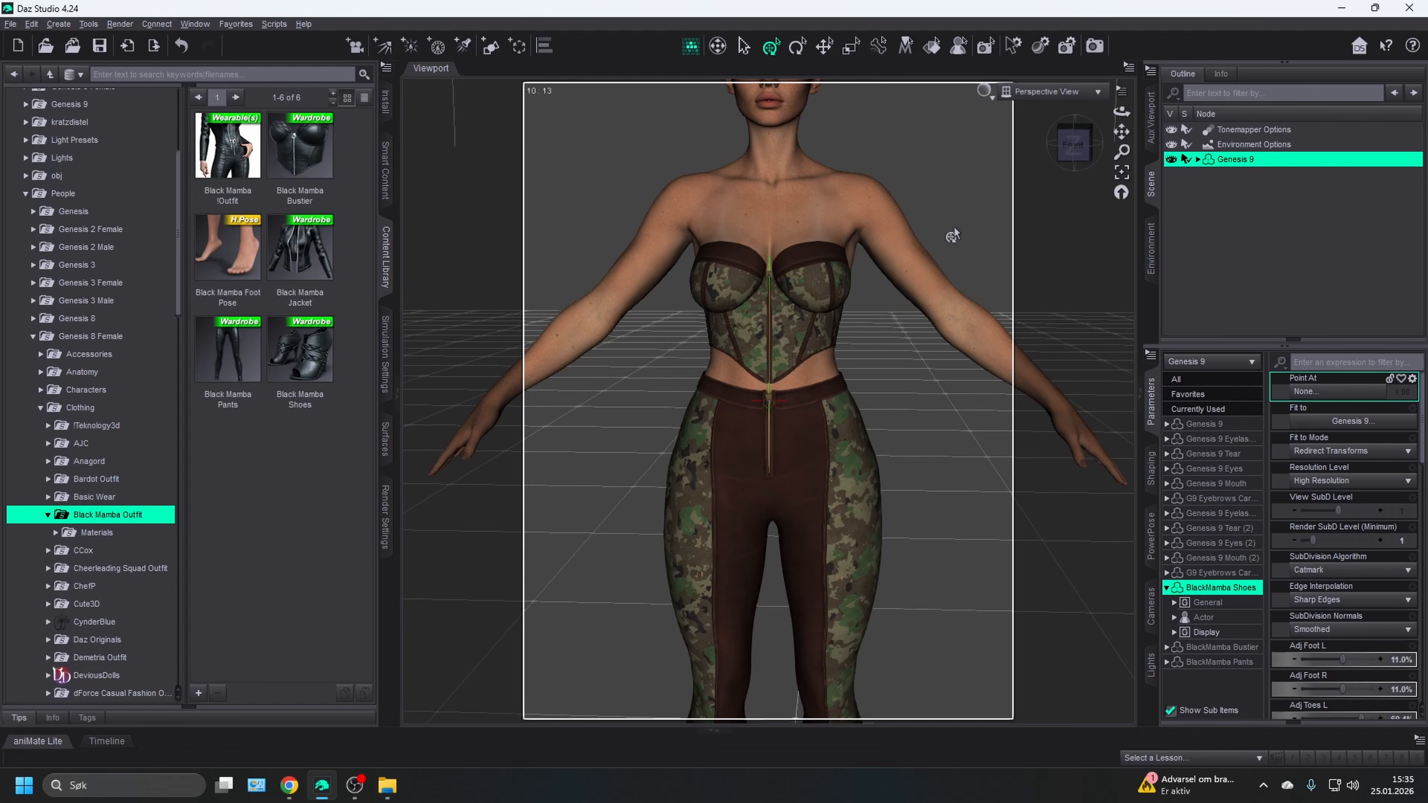
pyautogui.scroll(-4, 954, 236)
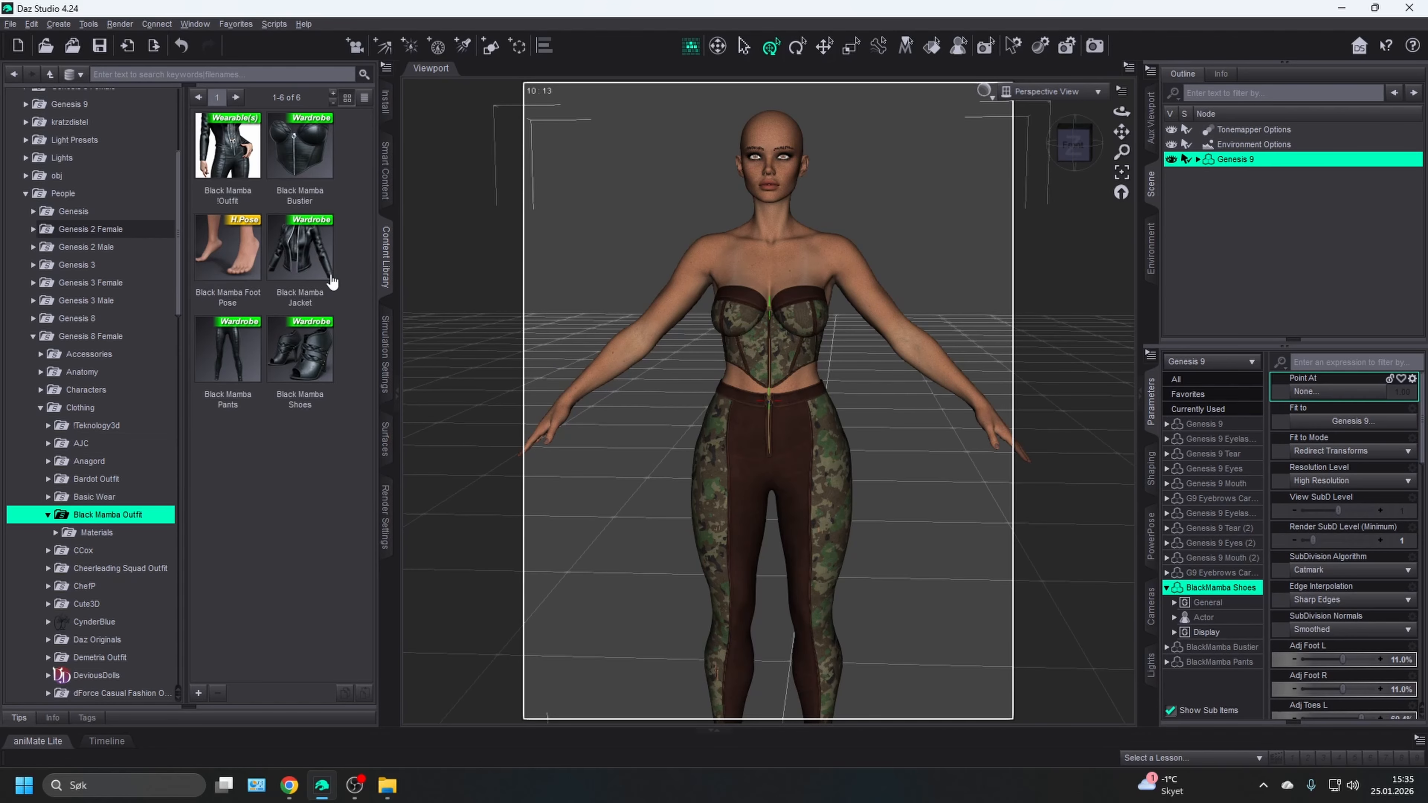
# - Add the Black Mamba Jacket to Genesis 9, auto-fitting it from Genesis 8 Female with item type None
pyautogui.click(289, 262)
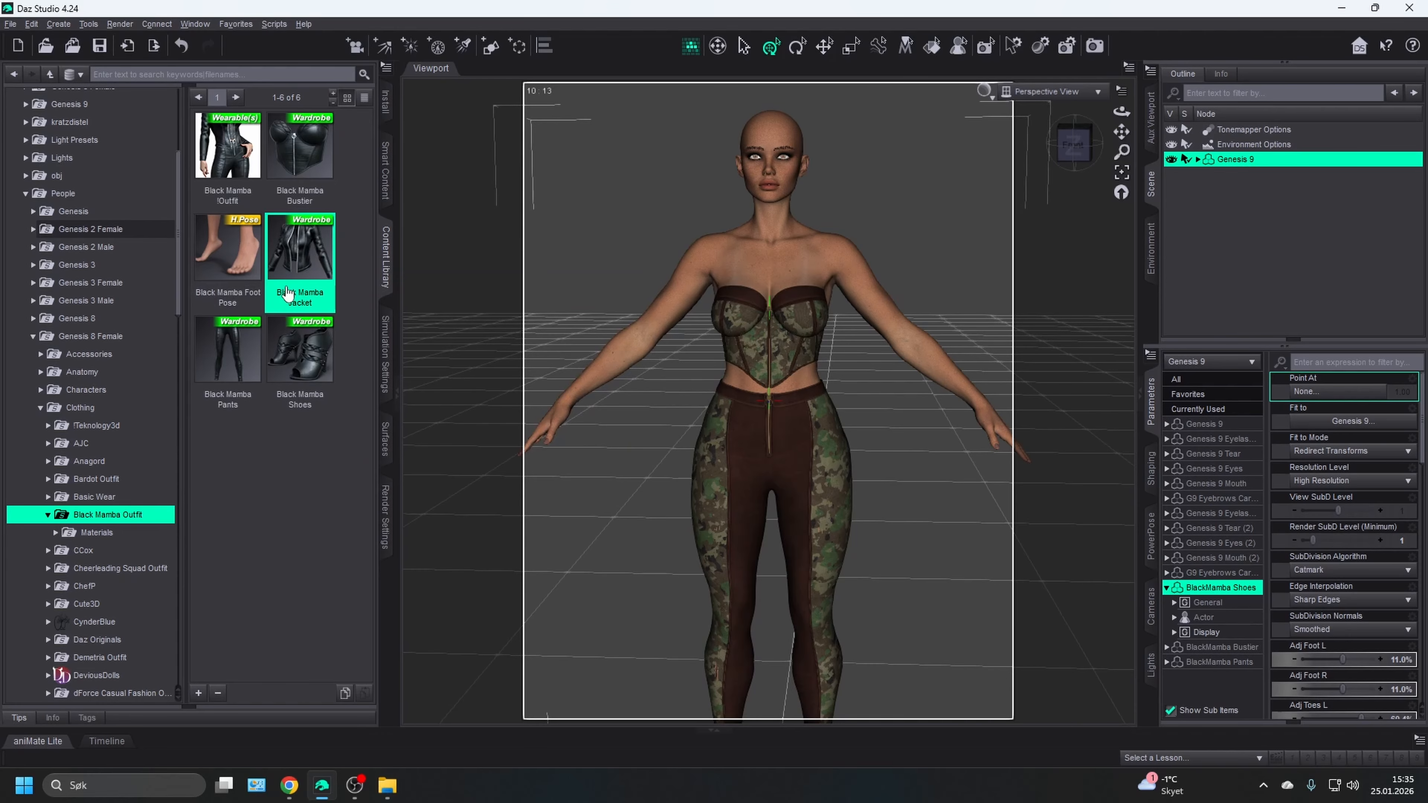
pyautogui.doubleClick(303, 296)
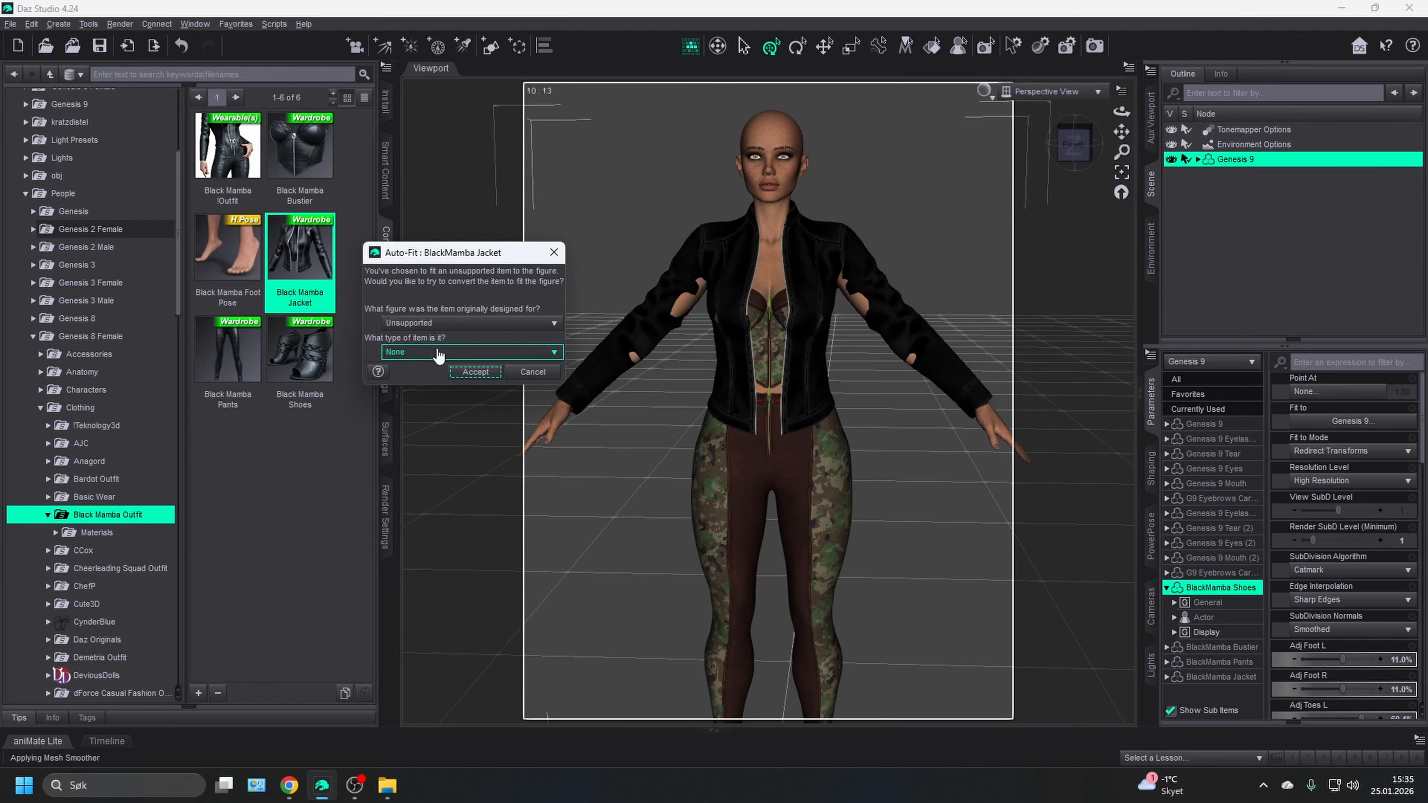
pyautogui.click(448, 329)
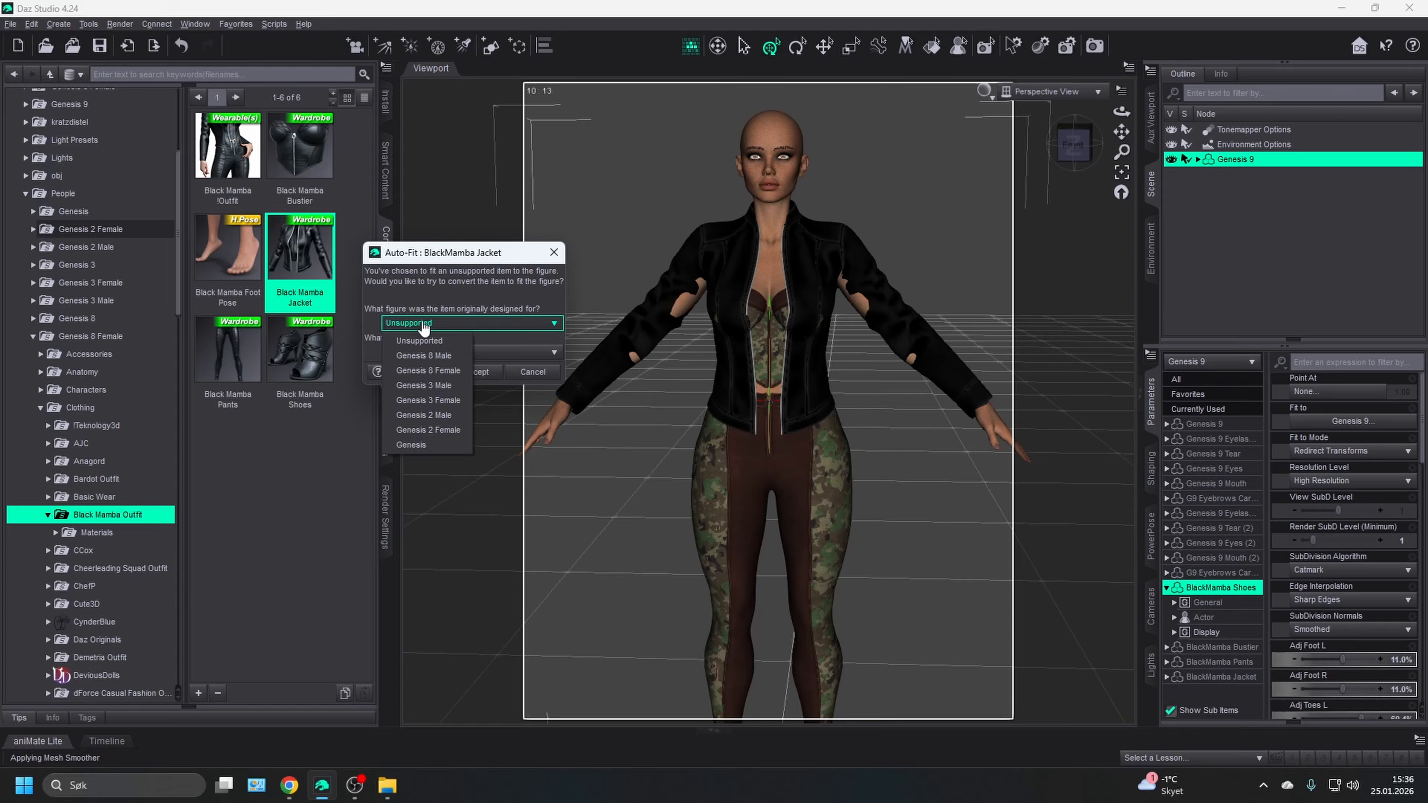
pyautogui.click(446, 369)
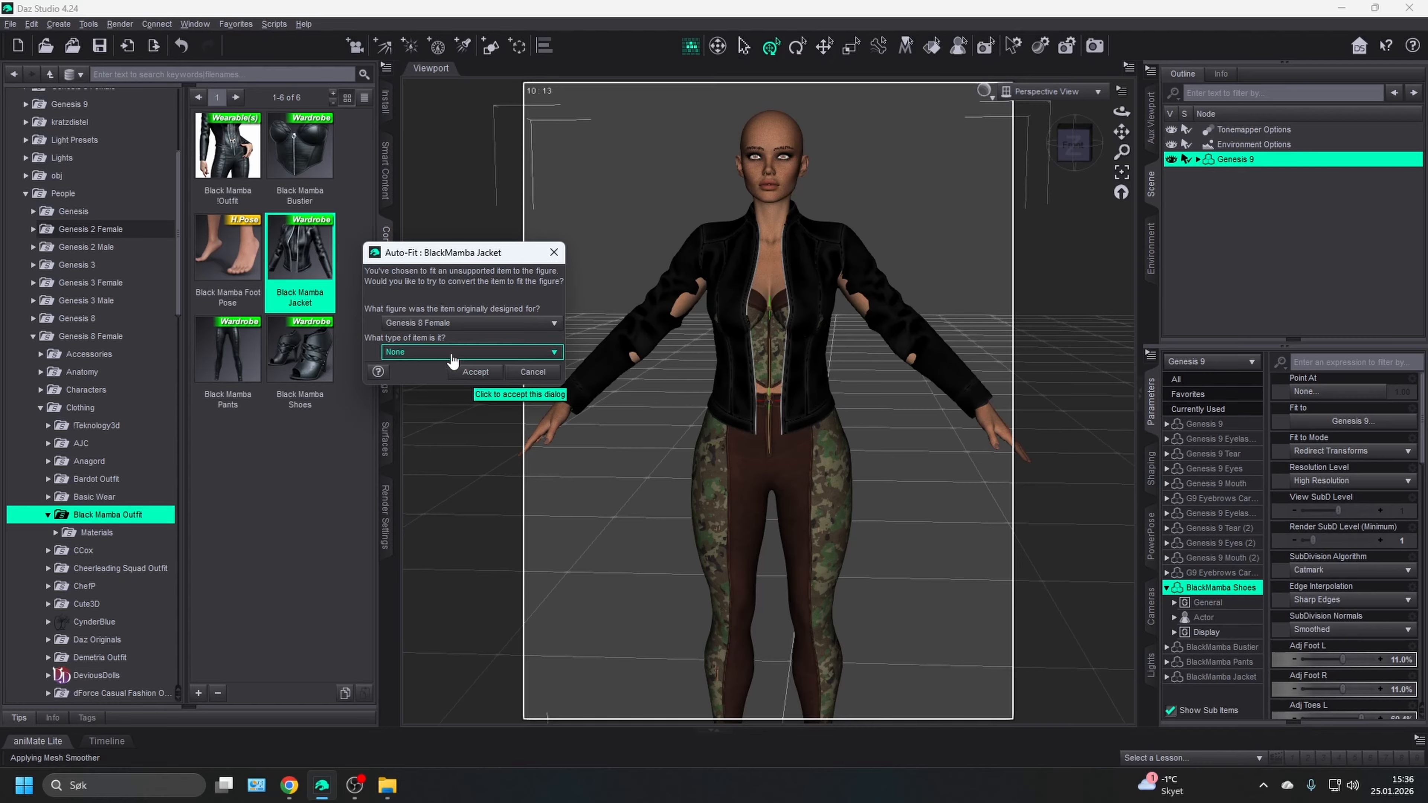
pyautogui.click(476, 372)
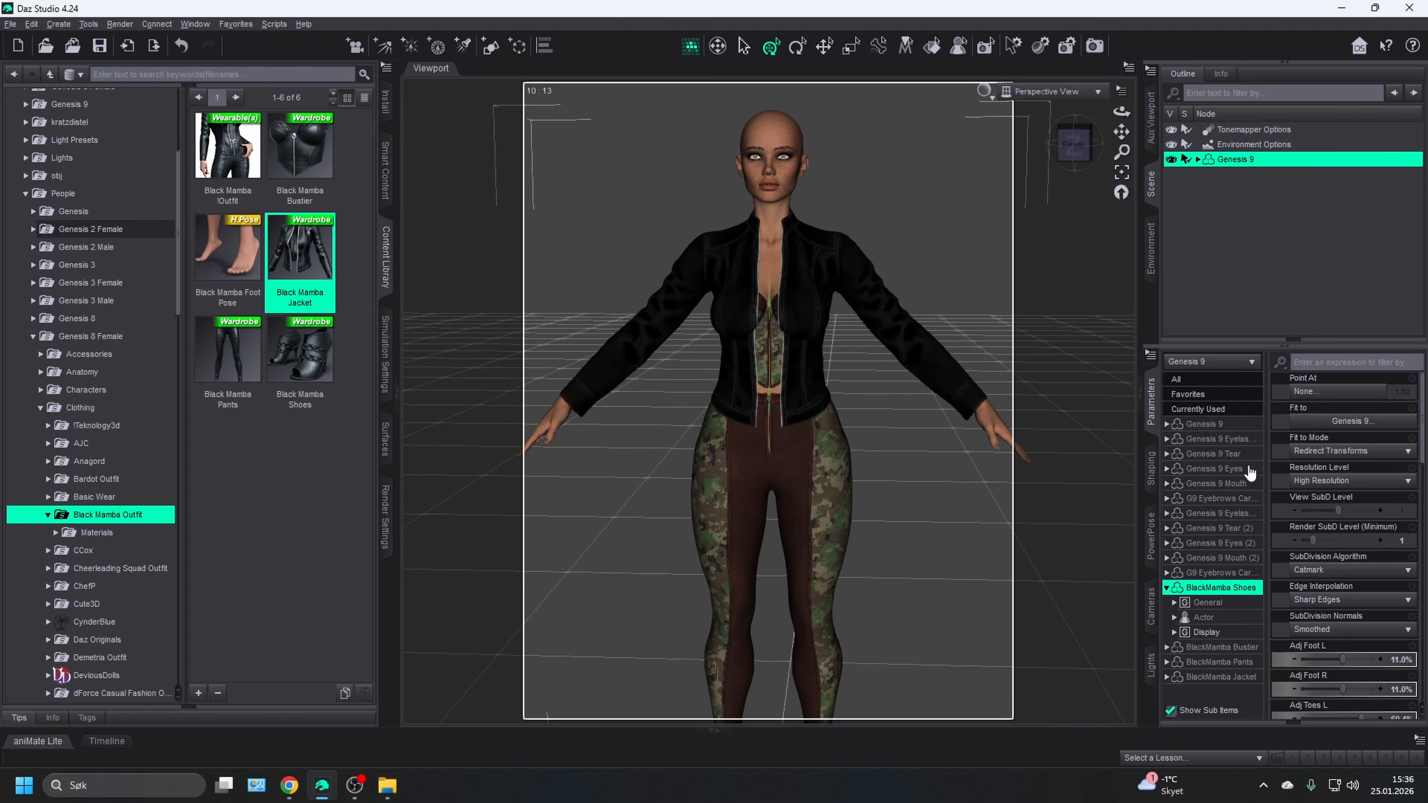
# - Select the BlackMamba Jacket in the scene and apply the Vintage Cam Jacket material from the outfit's Iray materials
pyautogui.click(1212, 424)
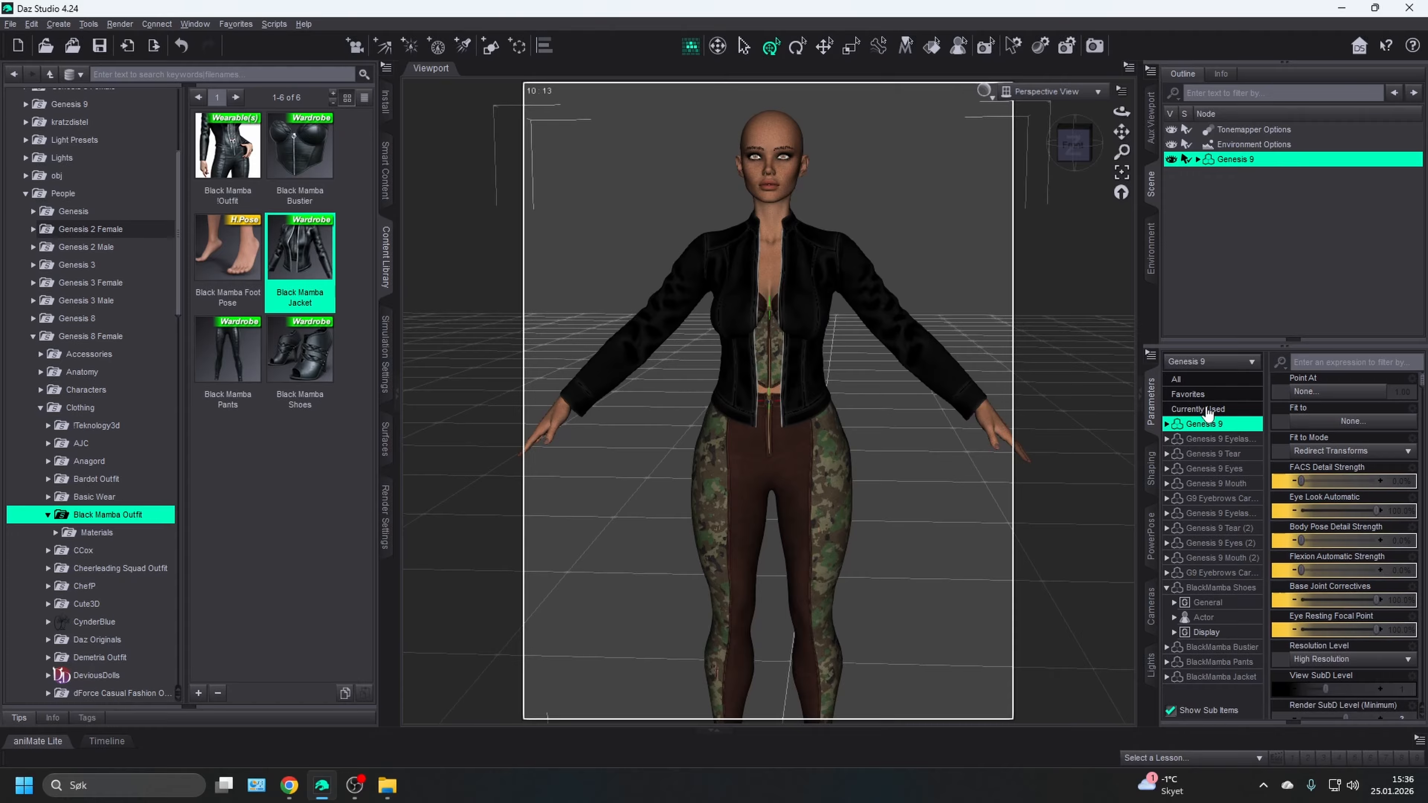
pyautogui.doubleClick(1276, 162)
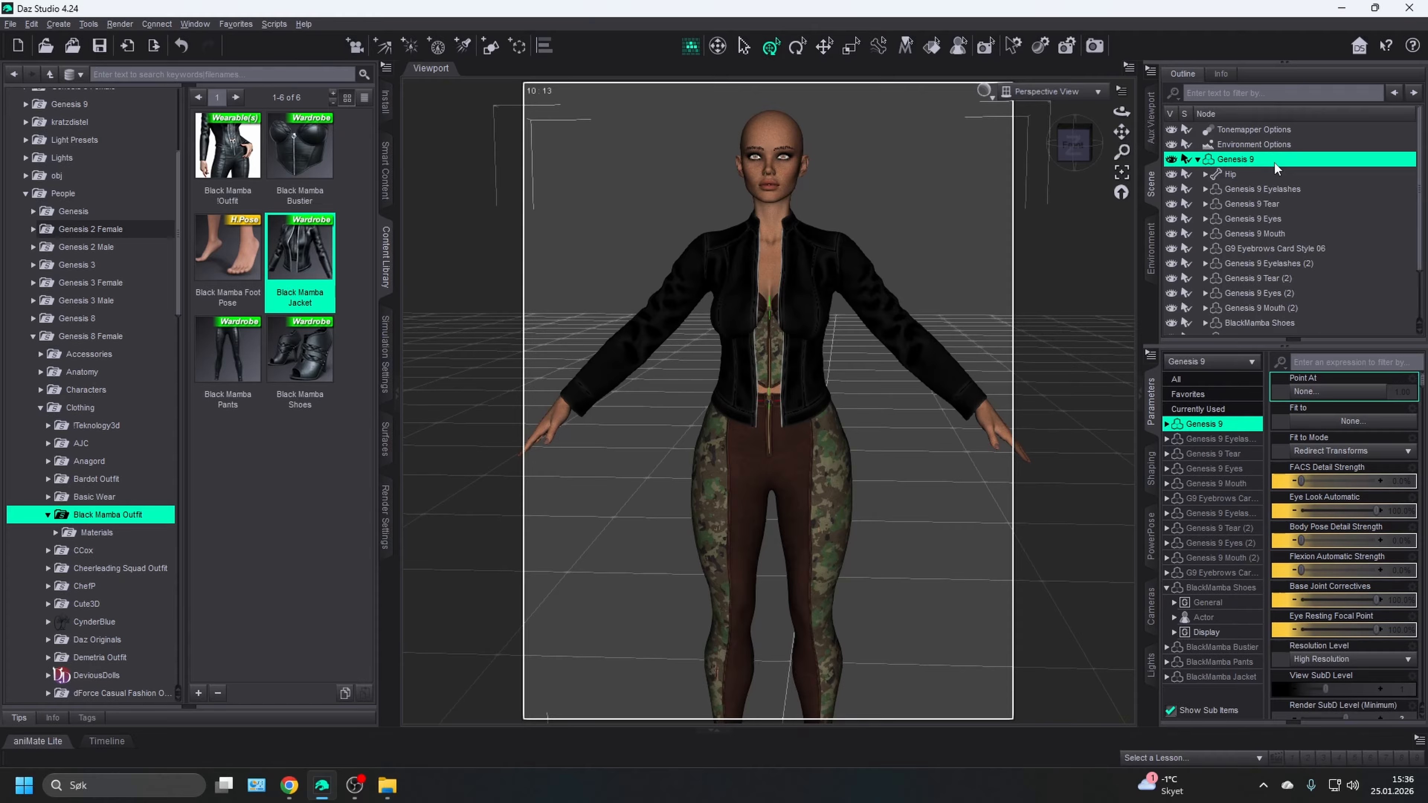
pyautogui.scroll(-2, 1286, 321)
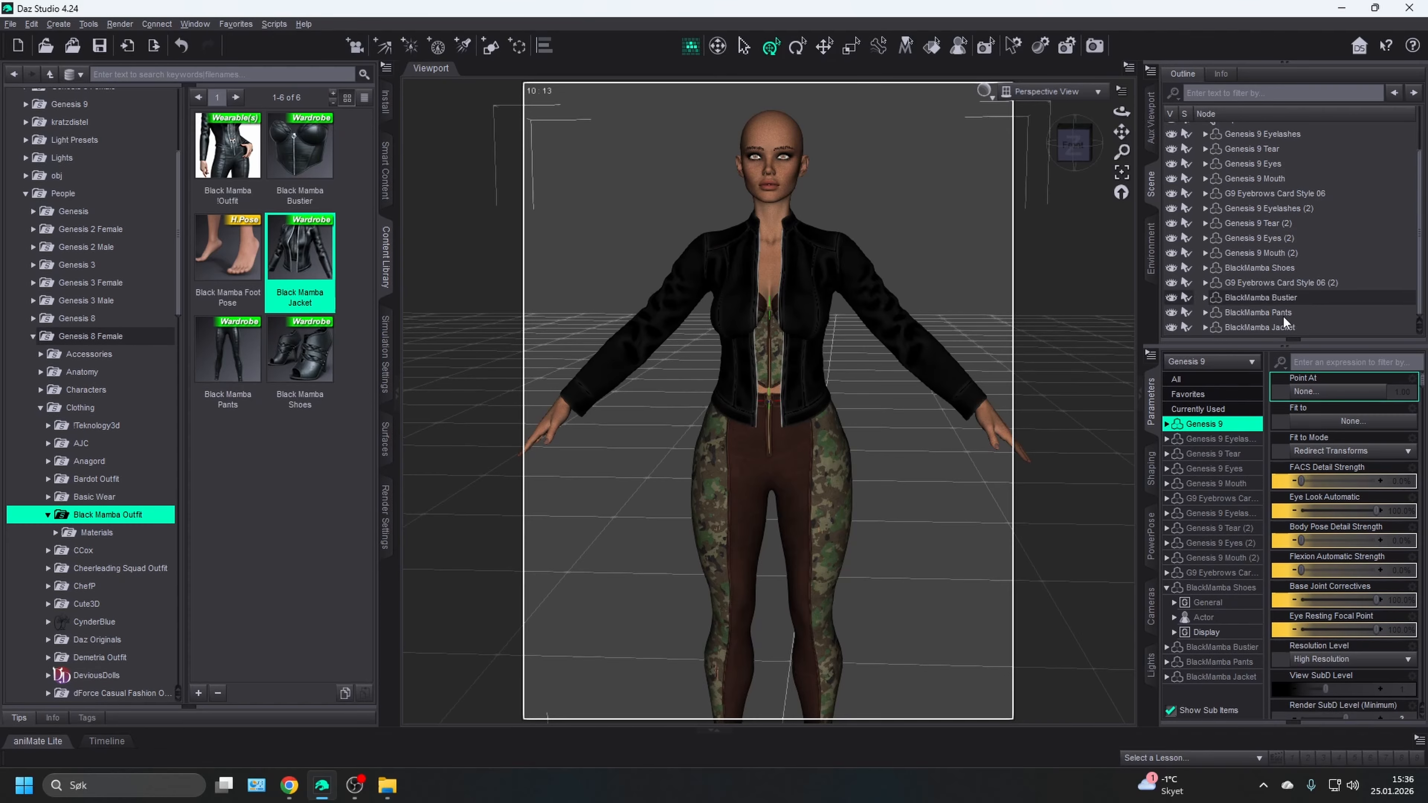
pyautogui.click(1276, 329)
pyautogui.click(112, 533)
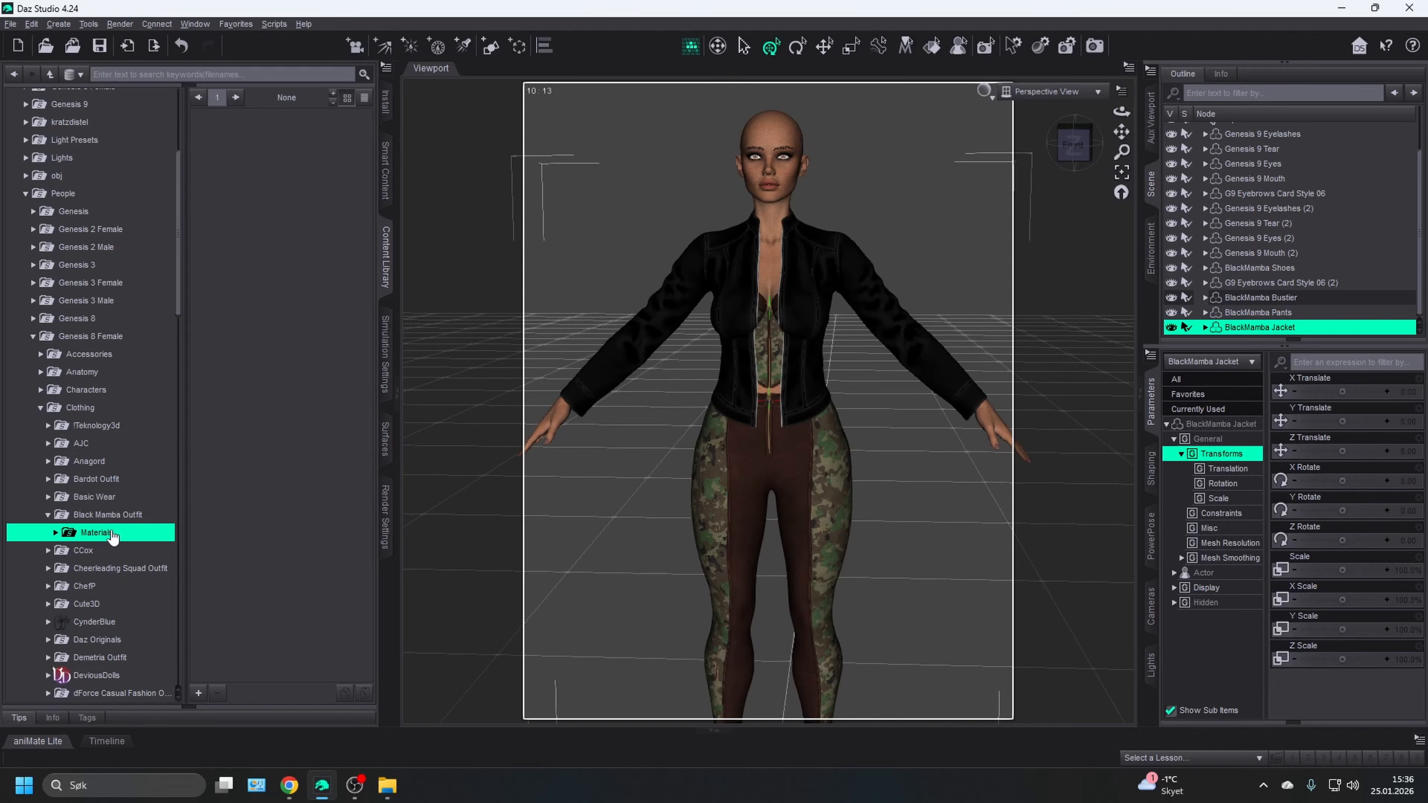
pyautogui.scroll(-6, 118, 394)
pyautogui.click(95, 242)
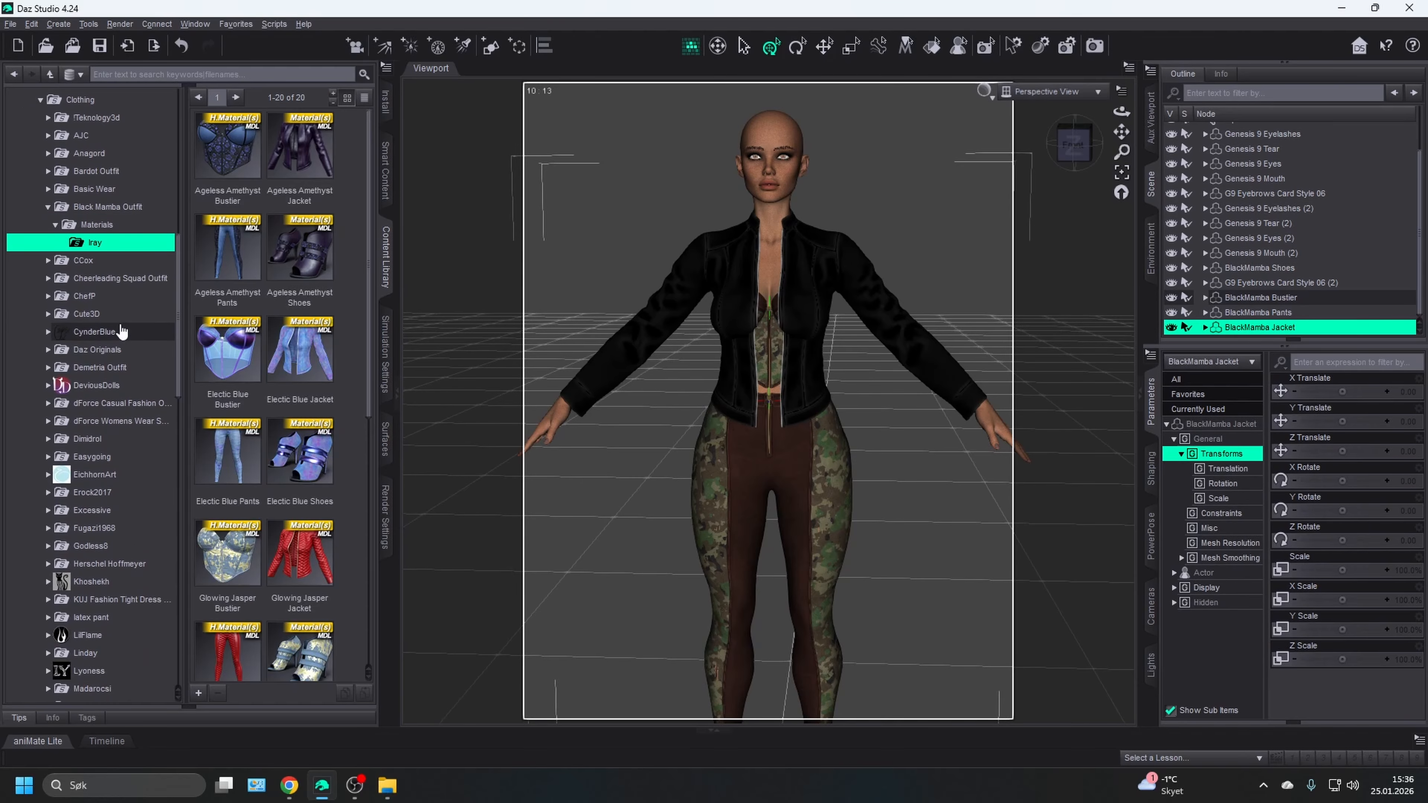
pyautogui.scroll(-5, 303, 518)
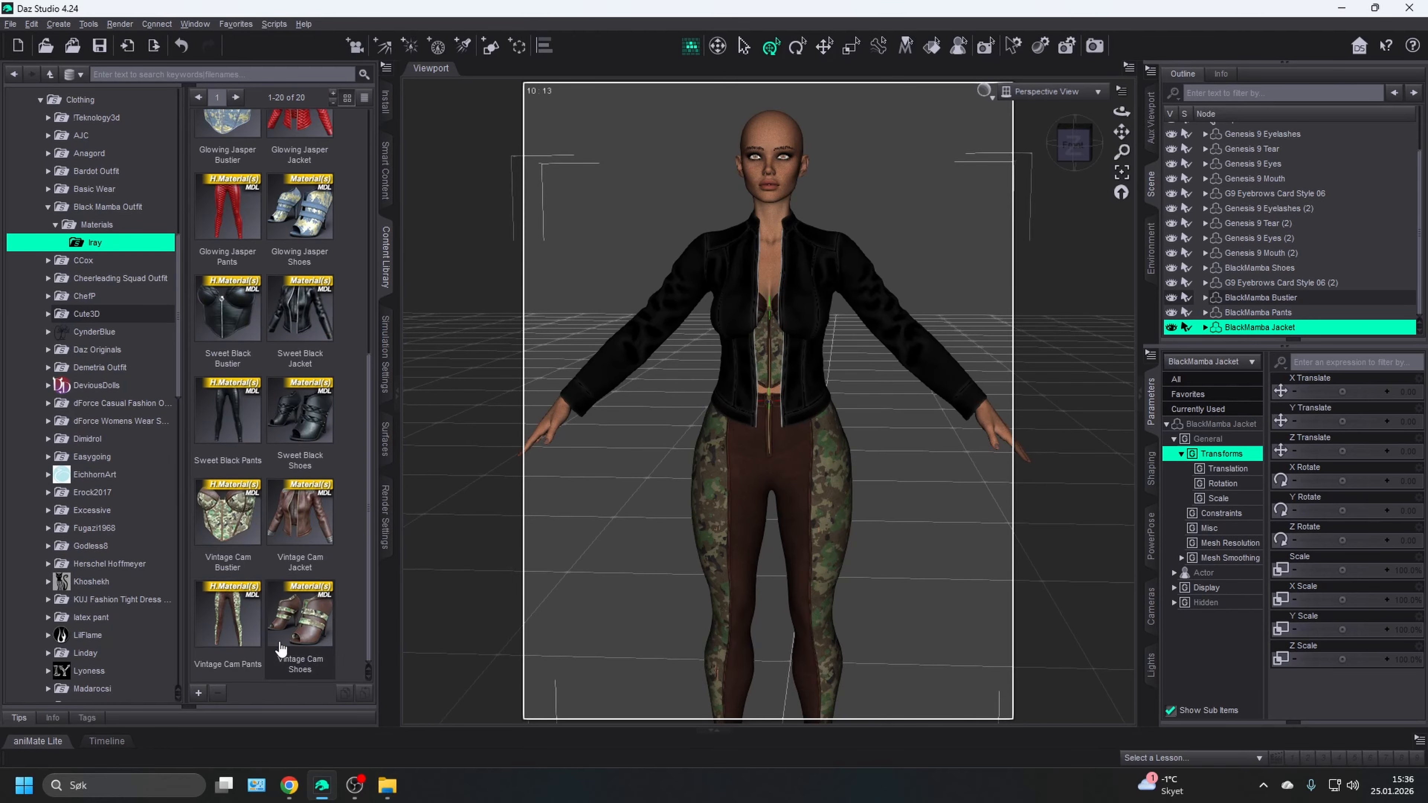
pyautogui.click(287, 504)
pyautogui.doubleClick(287, 505)
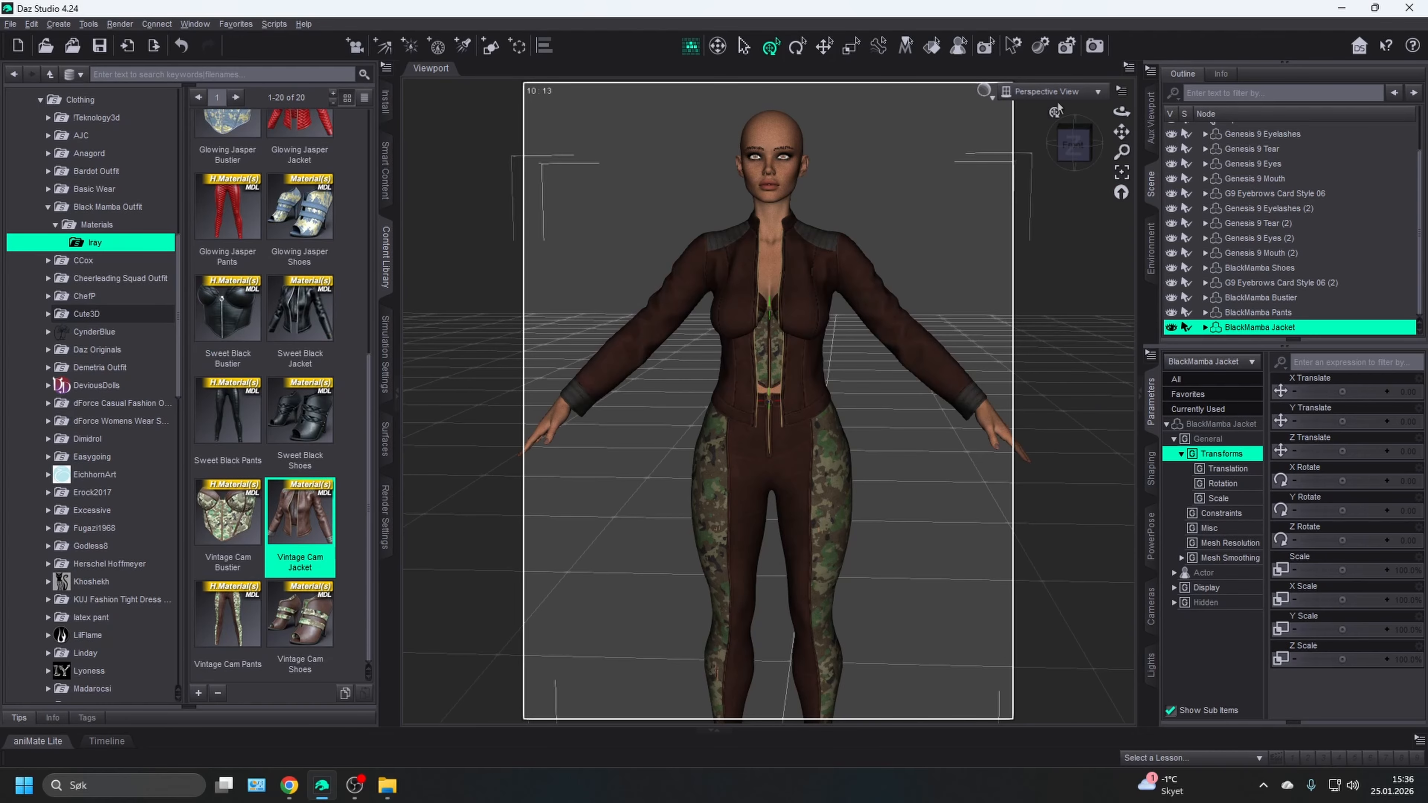
# - Try 50 mesh smoothing iterations on the BlackMamba Jacket and restore the original iteration setting
pyautogui.moveTo(1071, 144)
pyautogui.mouseDown()
pyautogui.moveTo(1102, 148)
pyautogui.moveTo(1074, 143)
pyautogui.mouseUp()
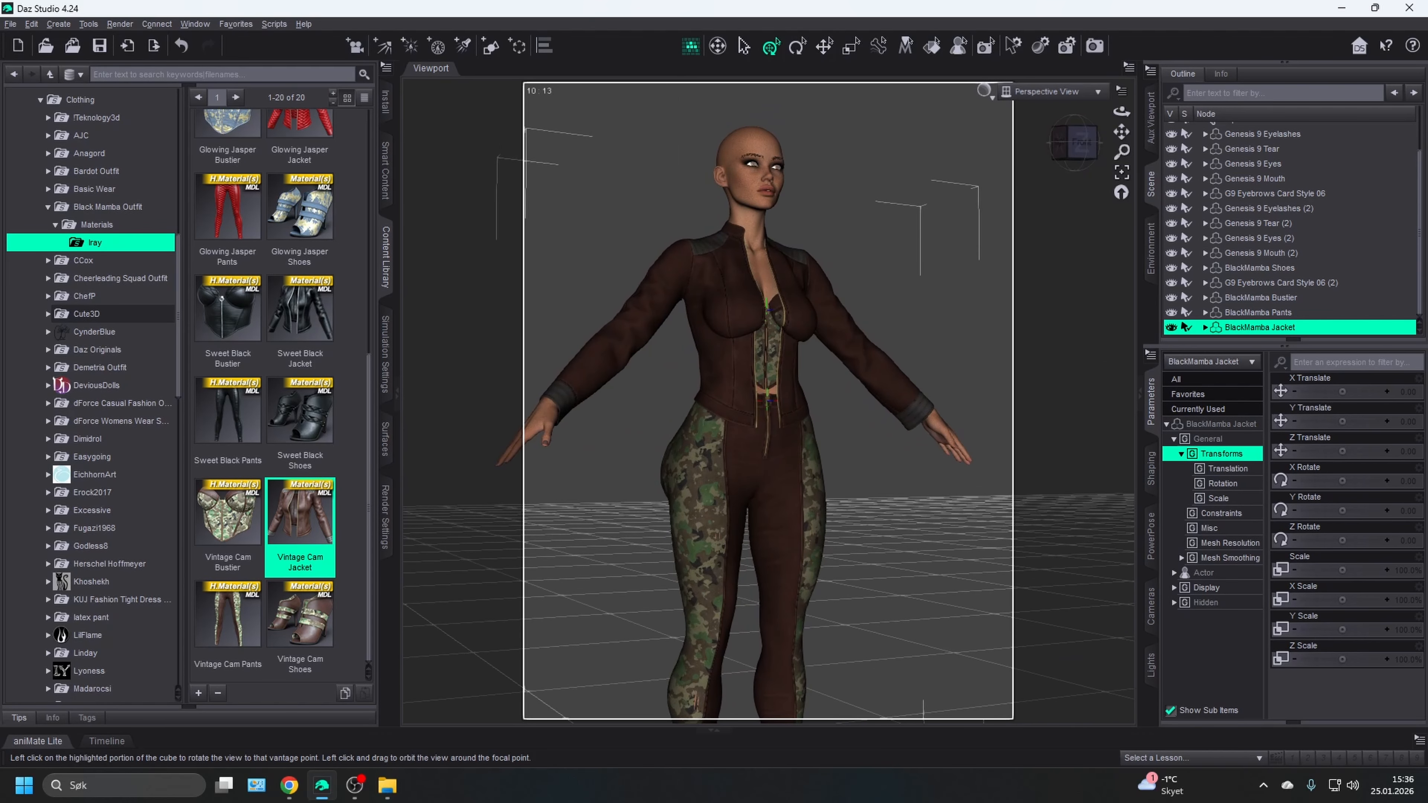
pyautogui.click(1230, 560)
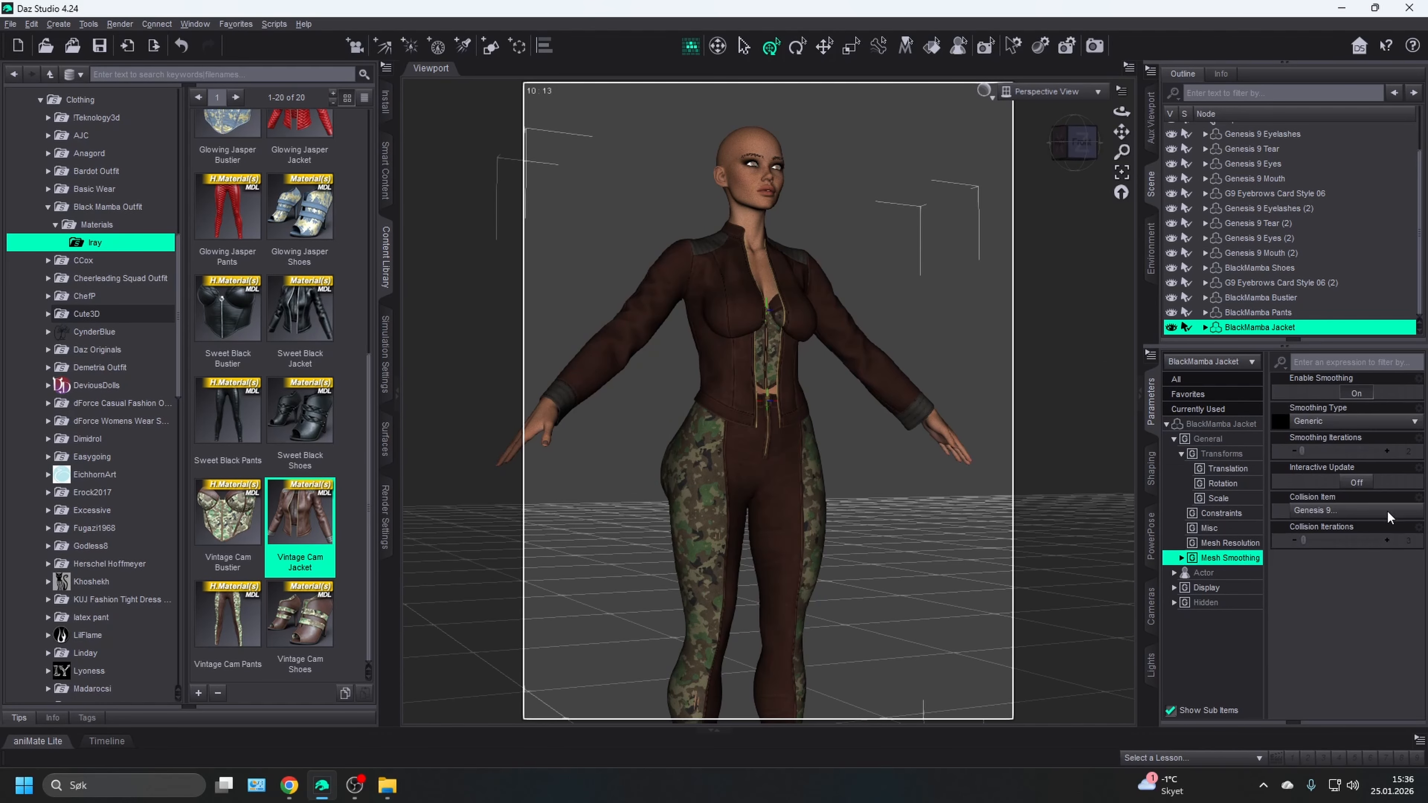
pyautogui.doubleClick(1414, 453)
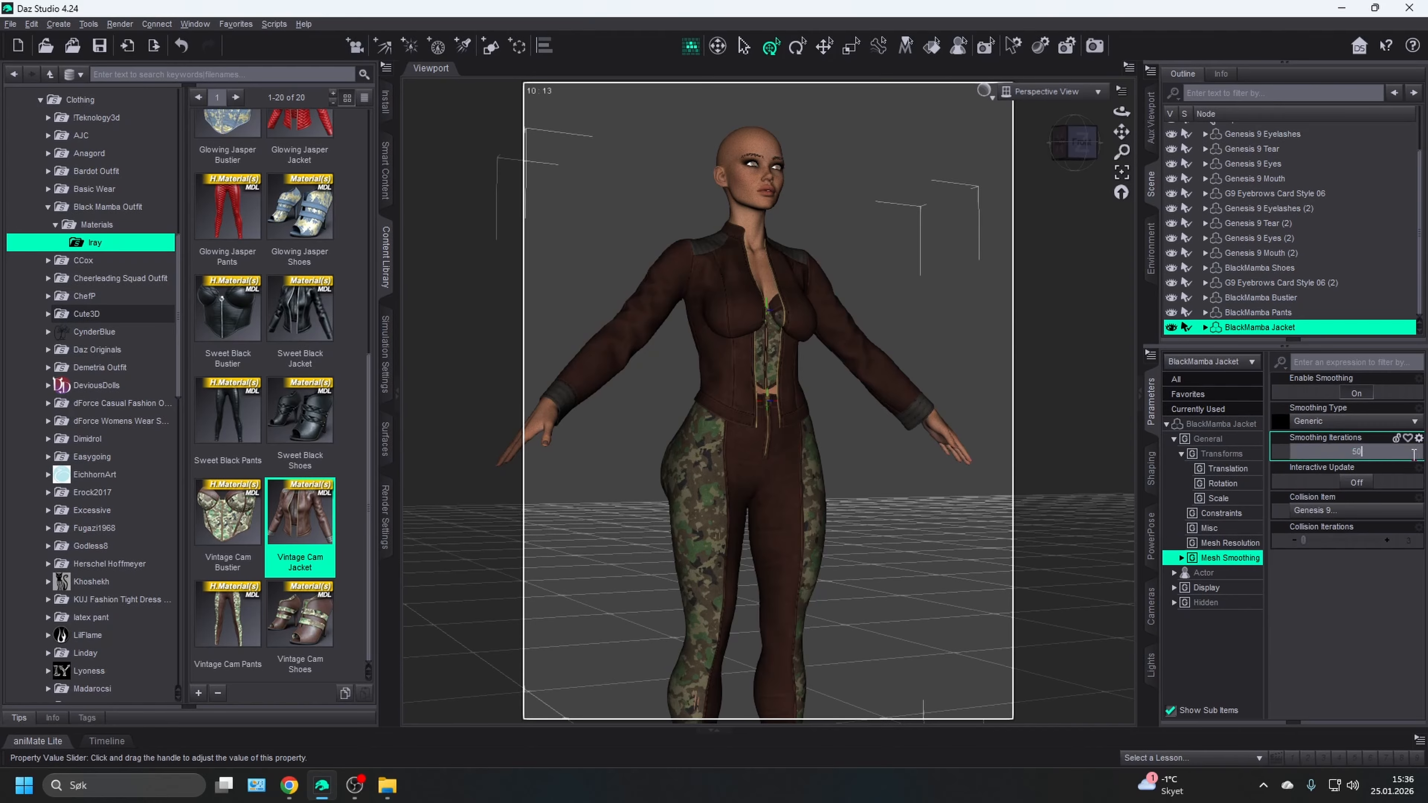
pyautogui.press('Return')
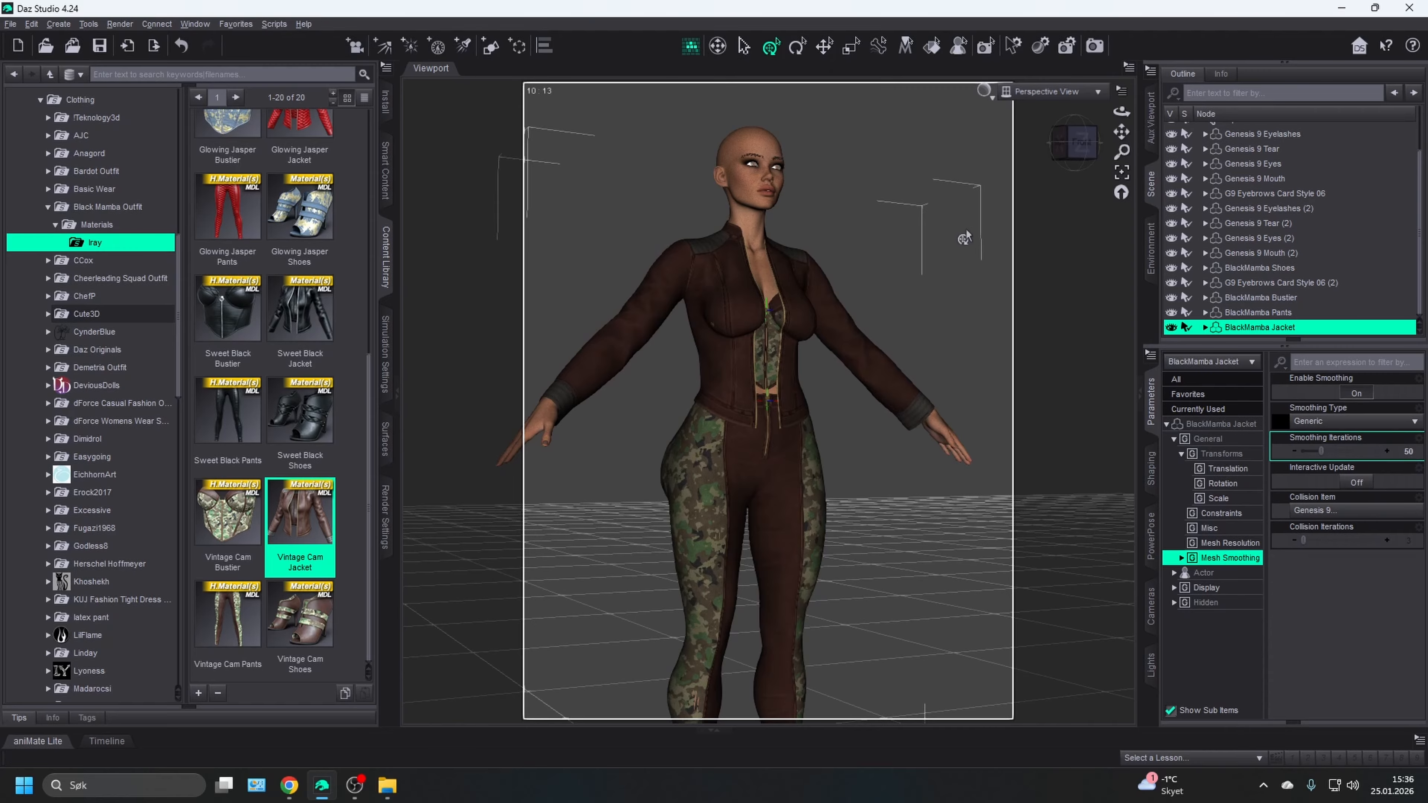
pyautogui.moveTo(1062, 147); pyautogui.dragTo(1085, 180)
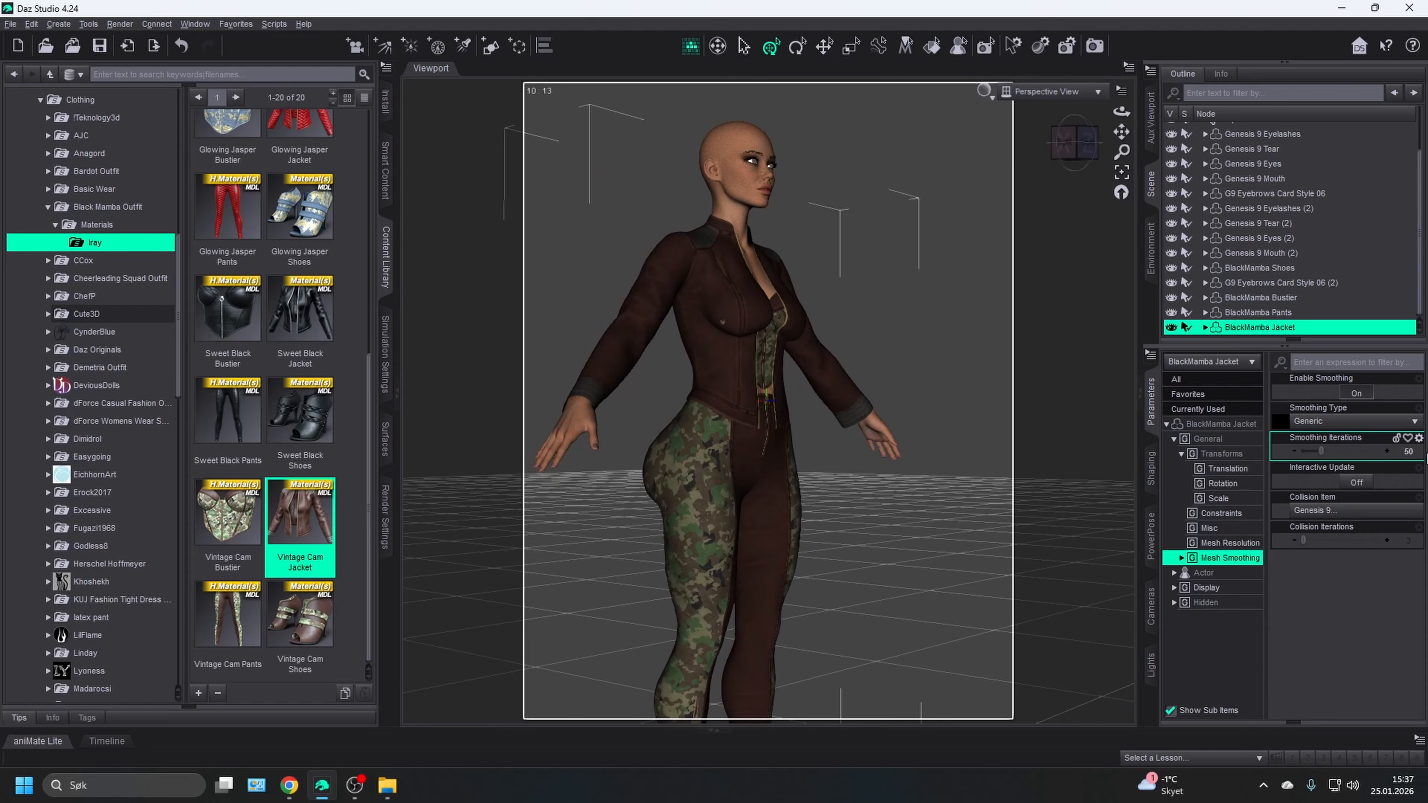
pyautogui.click(1419, 438)
pyautogui.click(1390, 517)
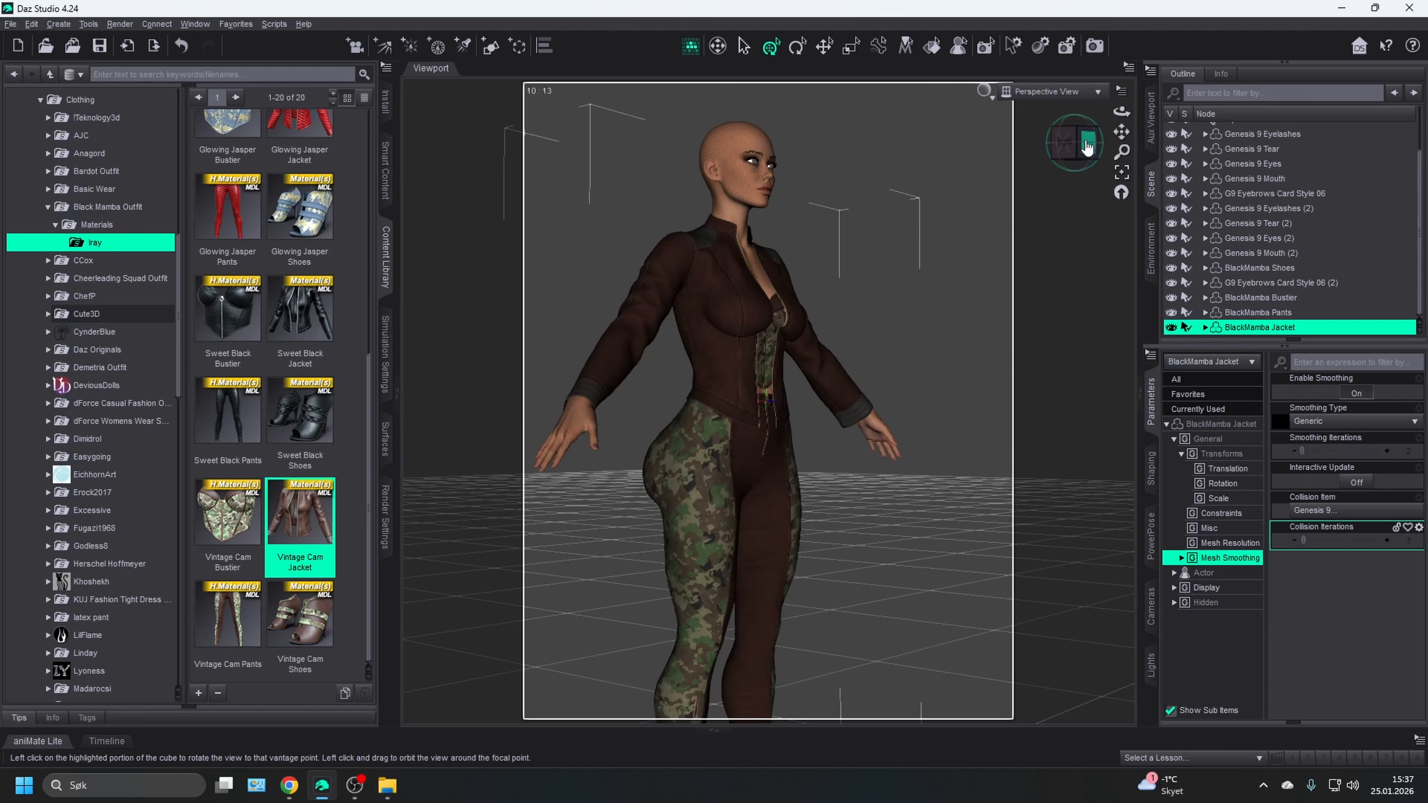
# - Deselect everything and examine the jacket's fit over the bustier and chest from the side up close
pyautogui.moveTo(1088, 146); pyautogui.dragTo(994, 137)
pyautogui.click(1177, 182)
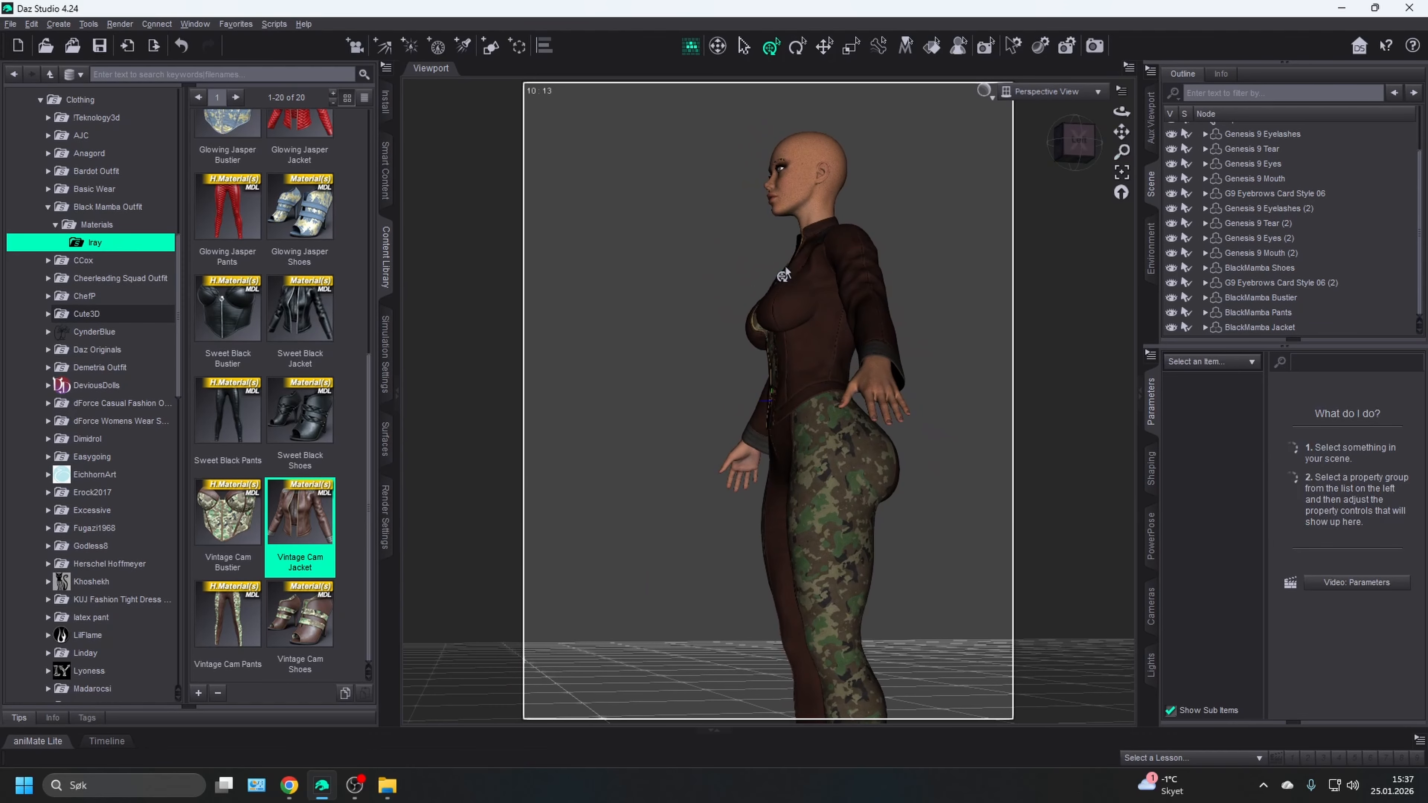
pyautogui.scroll(5, 784, 275)
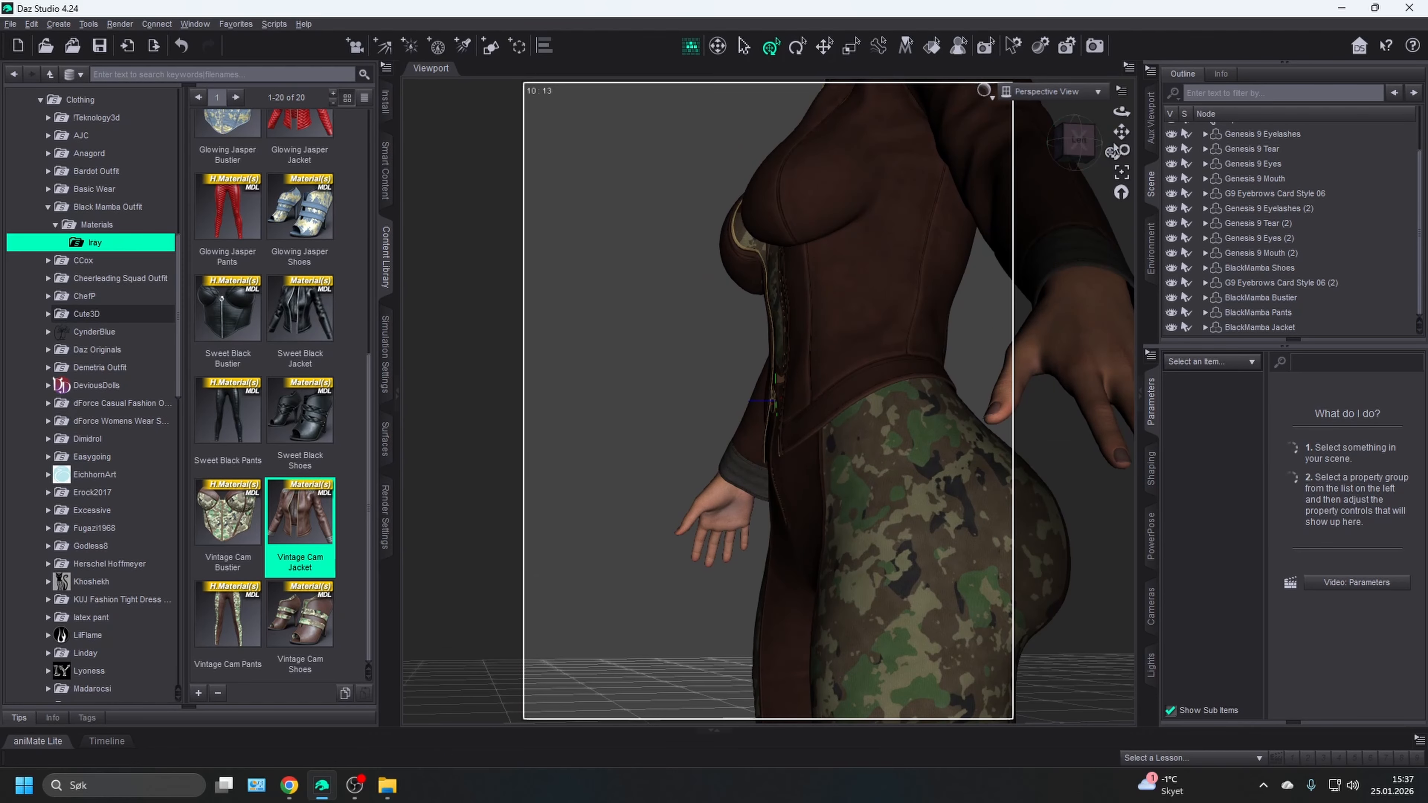
pyautogui.click(1095, 148)
pyautogui.click(1095, 147)
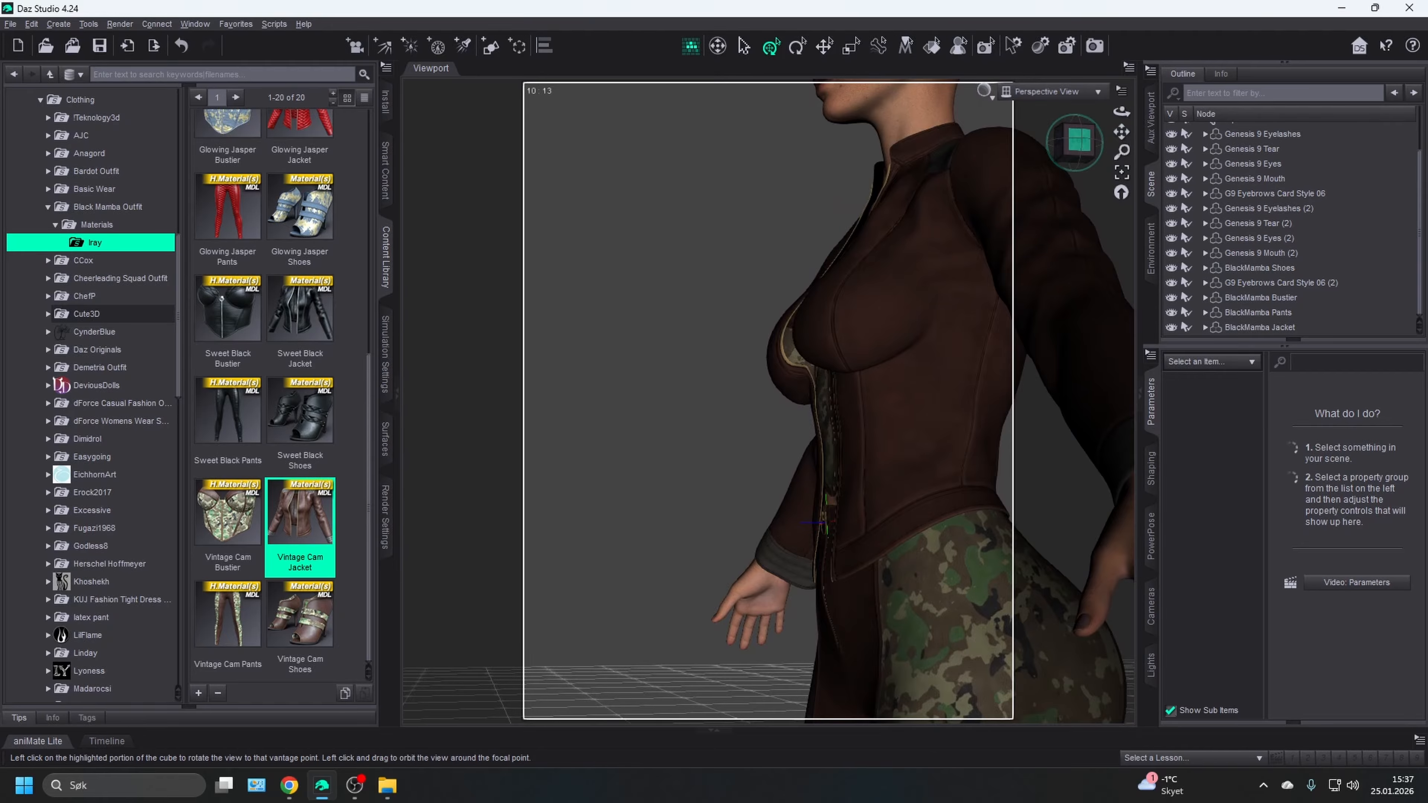
# - Delete the BlackMamba Jacket from the scene
pyautogui.click(1093, 143)
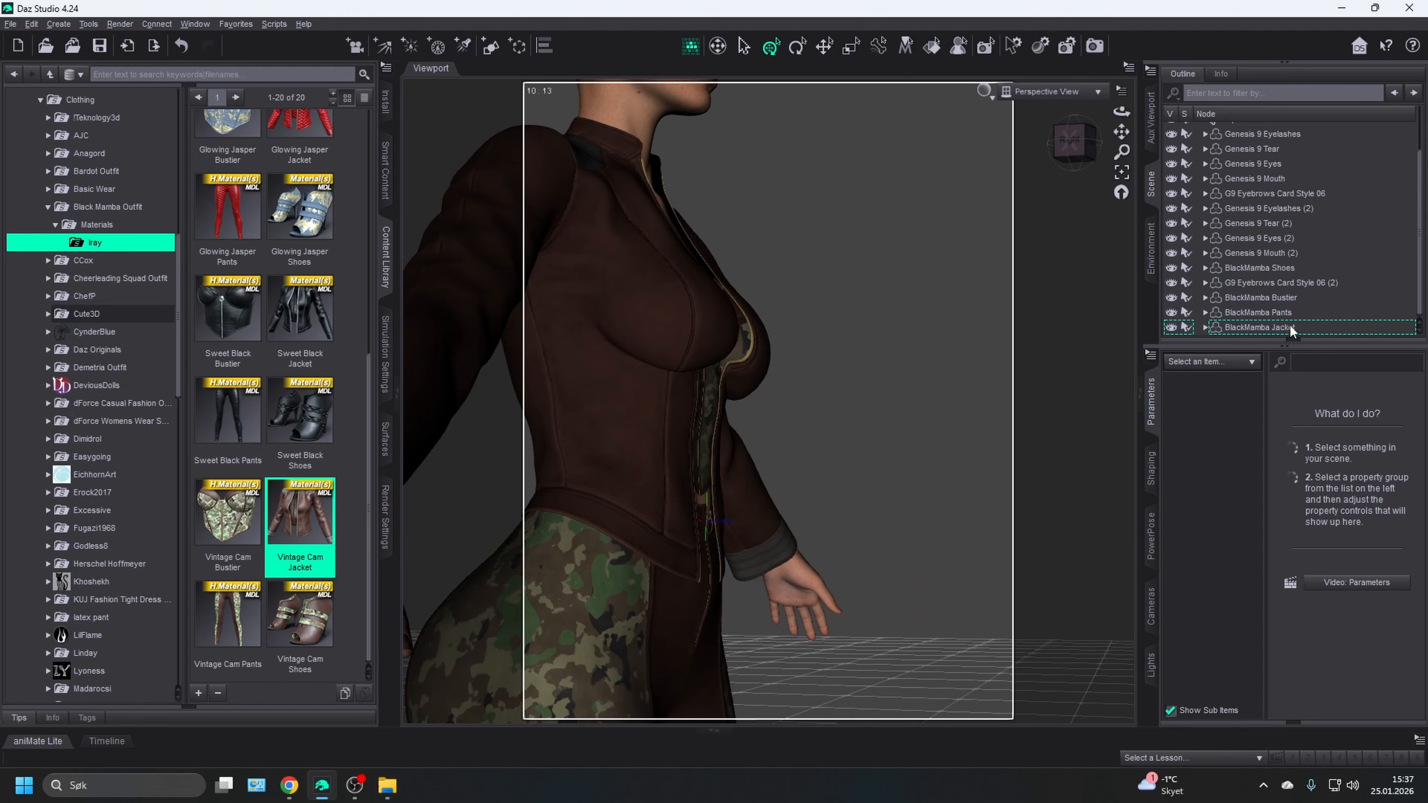
pyautogui.click(1258, 327)
pyautogui.press('Delete')
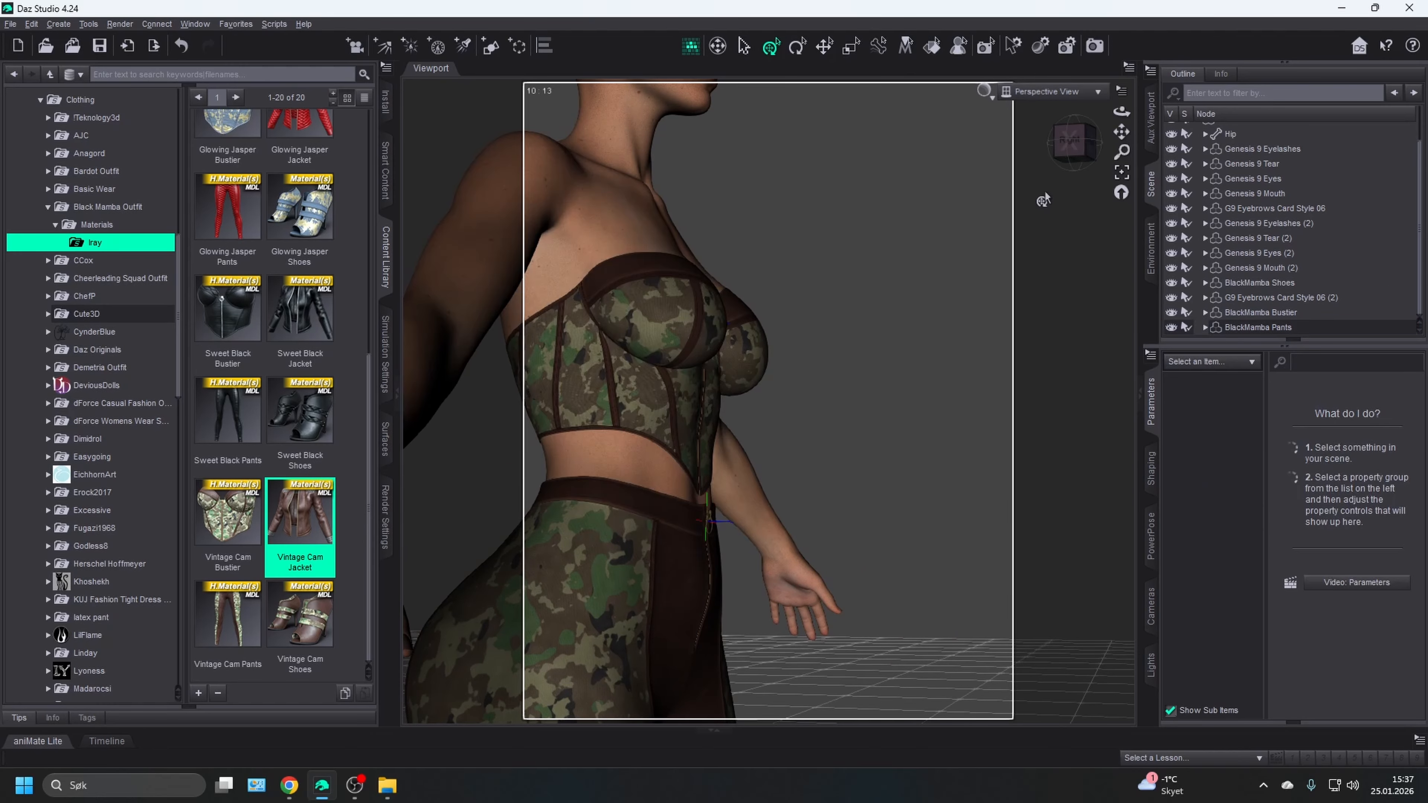
# - Add the InvictaCouture 05A Sleeves accessory from the Genesis 9 clothing library to the Genesis 9 figure
pyautogui.click(1071, 141)
pyautogui.moveTo(1070, 140); pyautogui.dragTo(1067, 149)
pyautogui.scroll(-5, 1062, 202)
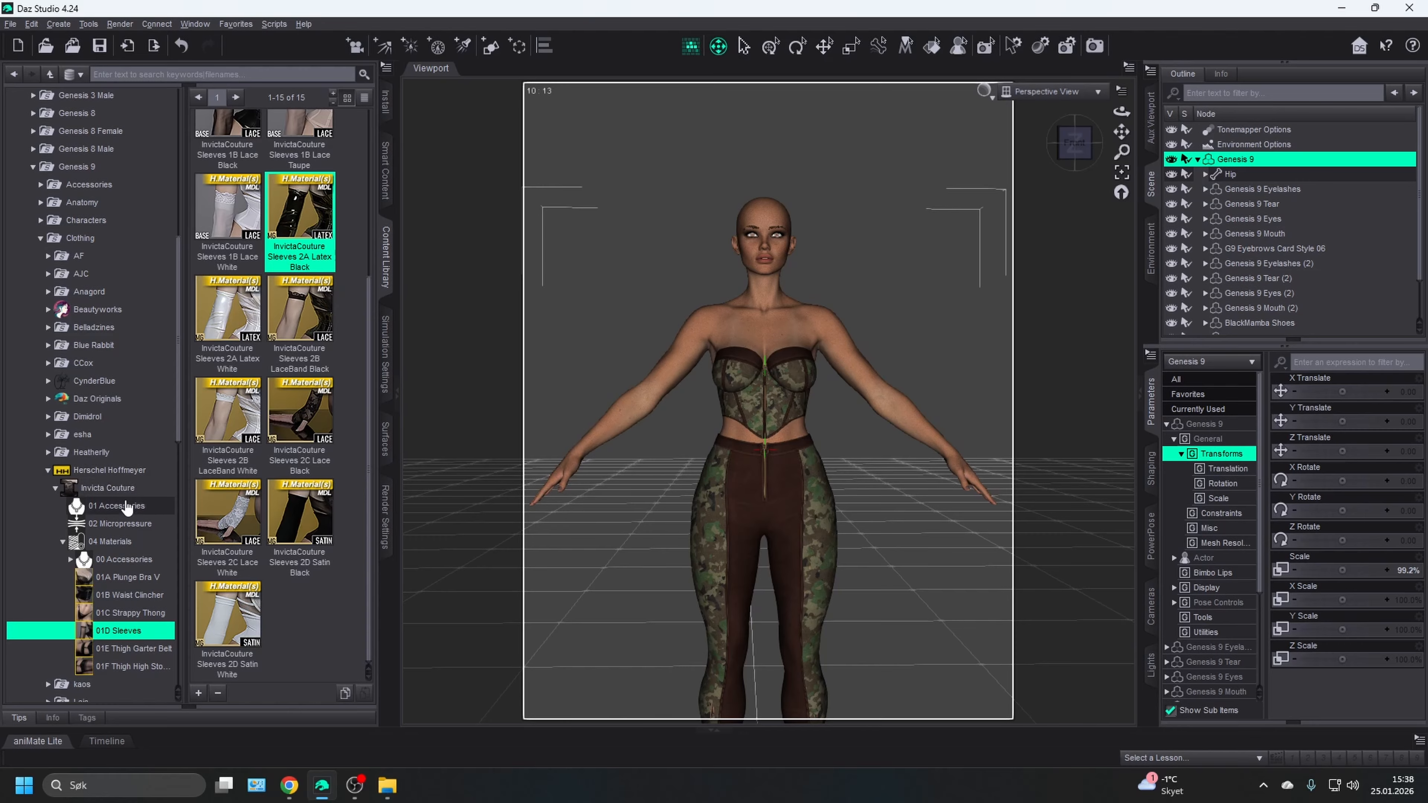
pyautogui.click(120, 489)
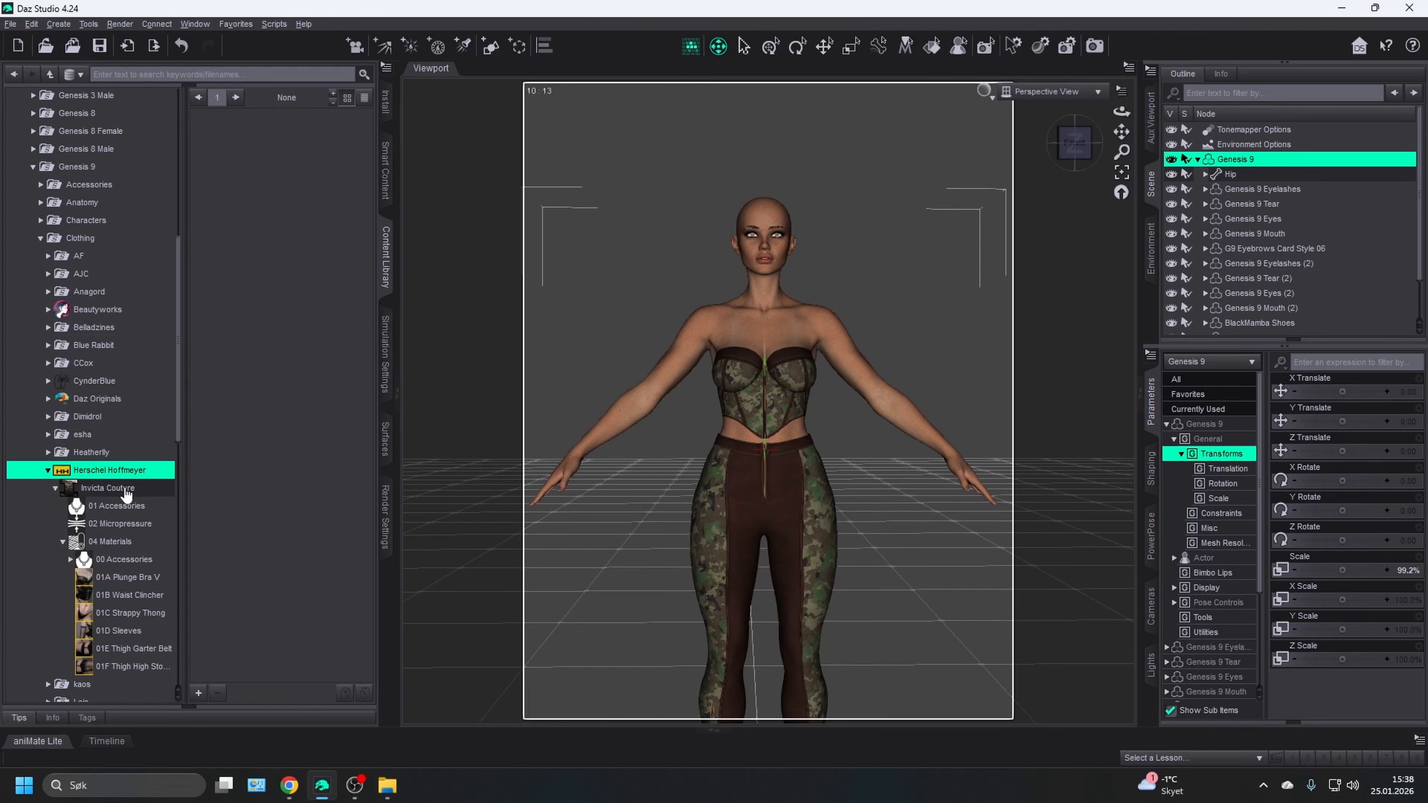
pyautogui.click(229, 353)
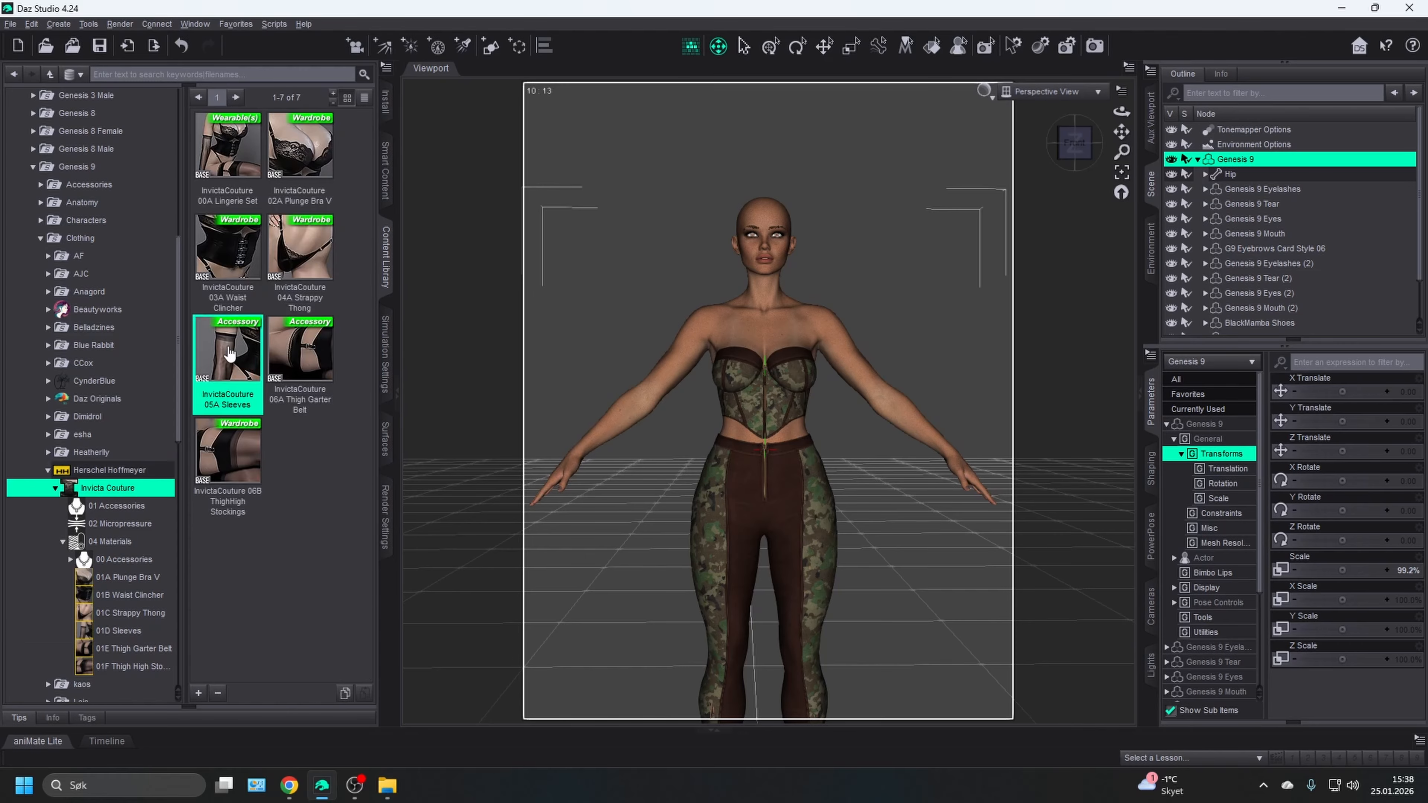
pyautogui.moveTo(229, 352)
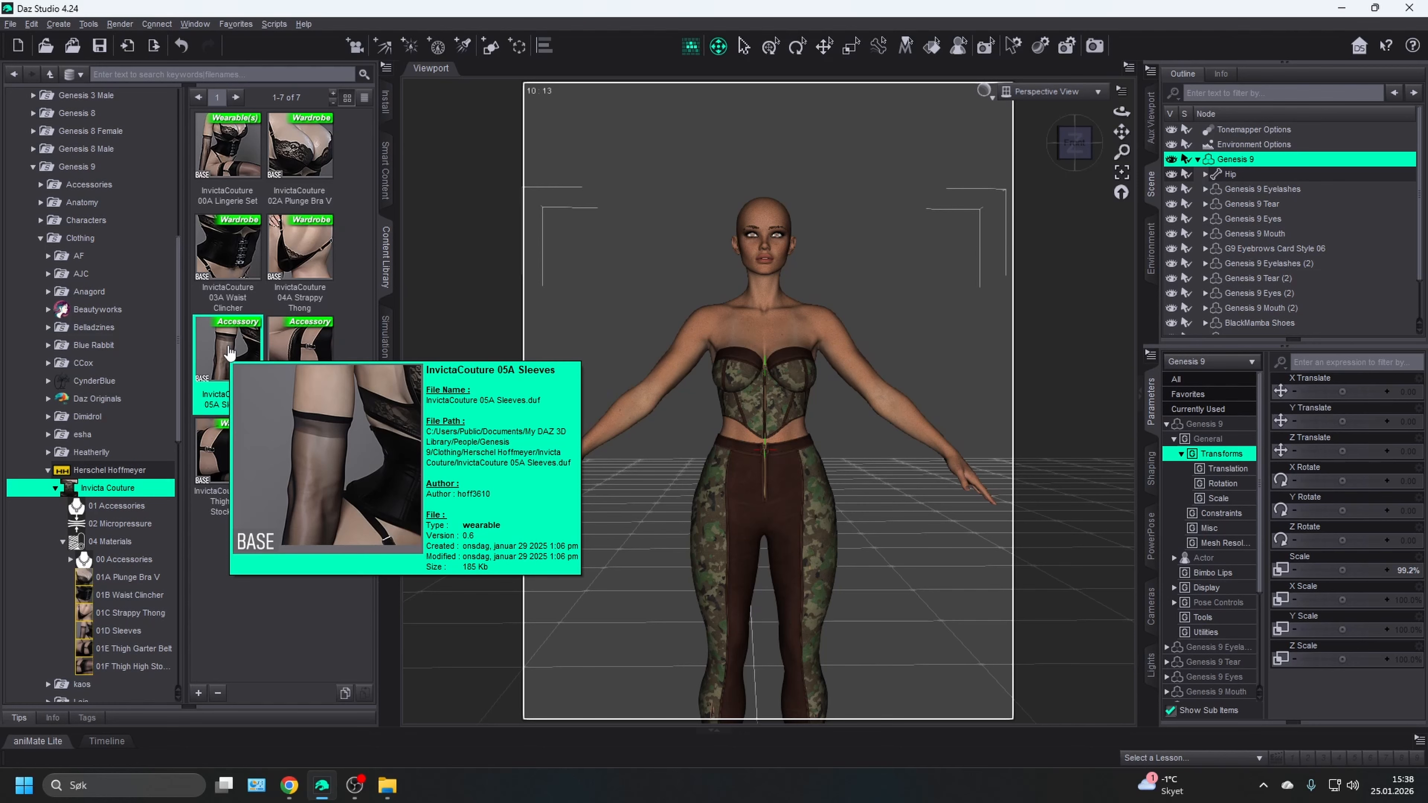
pyautogui.doubleClick(229, 353)
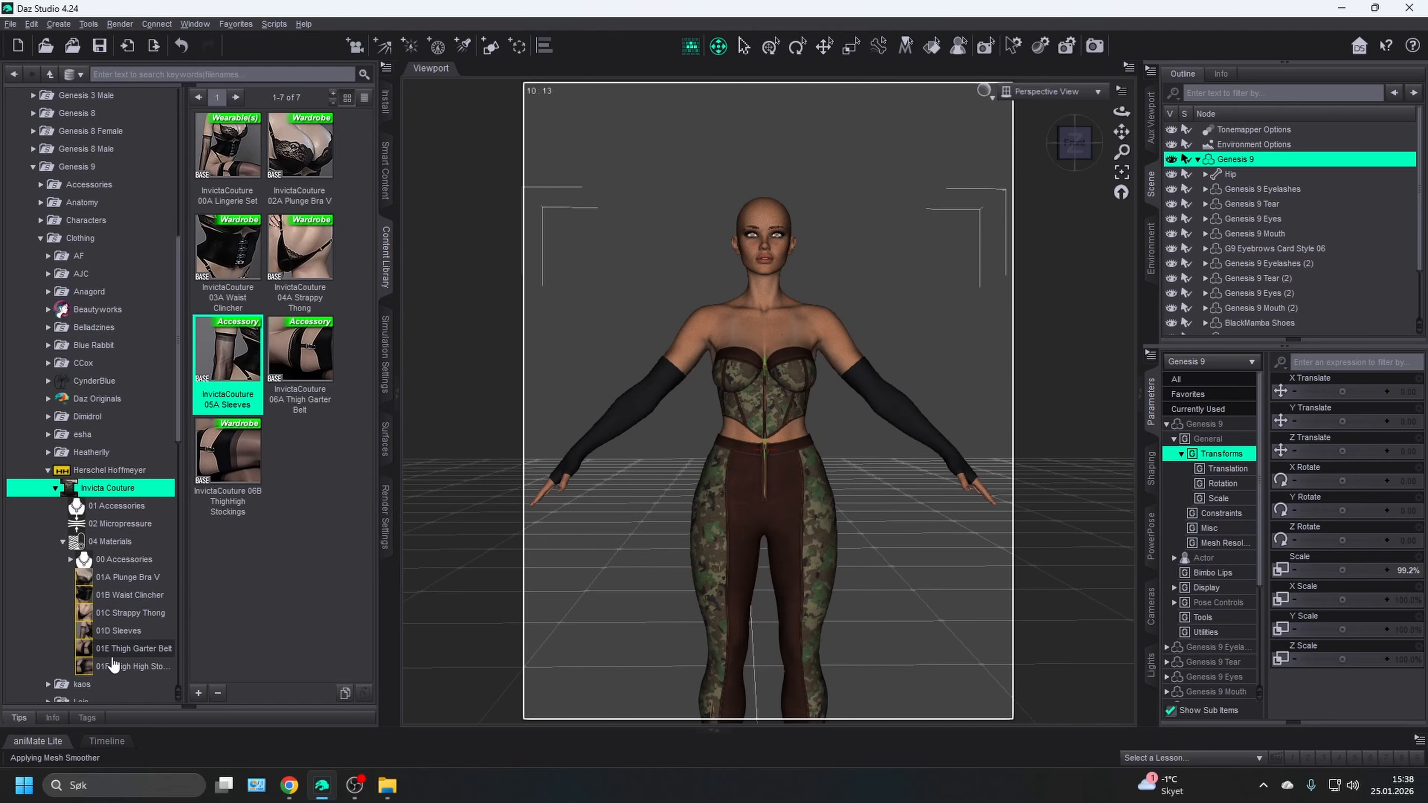
# - Apply the 05B Sleeves Micropressure 50 shape preset from Invicta Couture to the figure
pyautogui.click(111, 524)
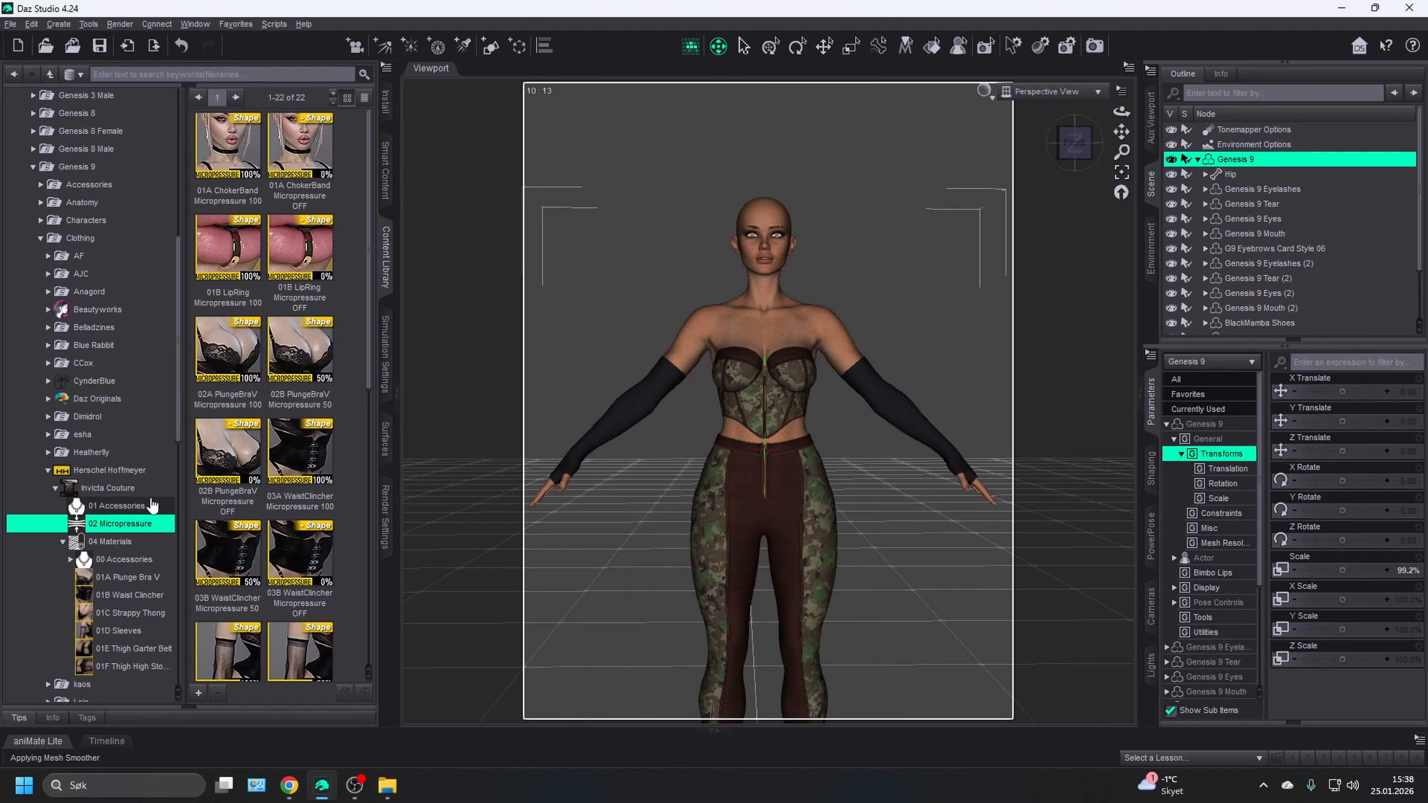
pyautogui.scroll(-5, 264, 483)
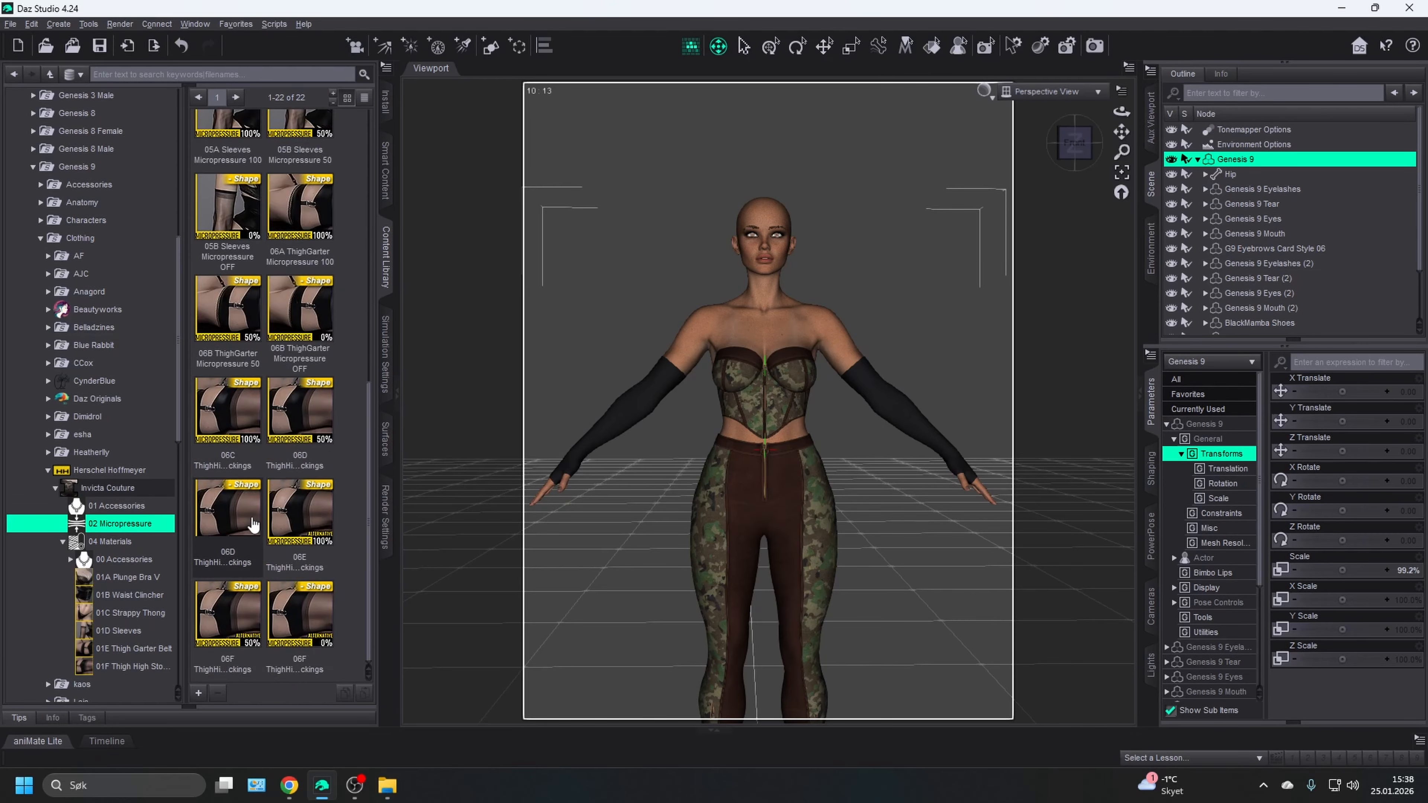
pyautogui.scroll(4, 256, 555)
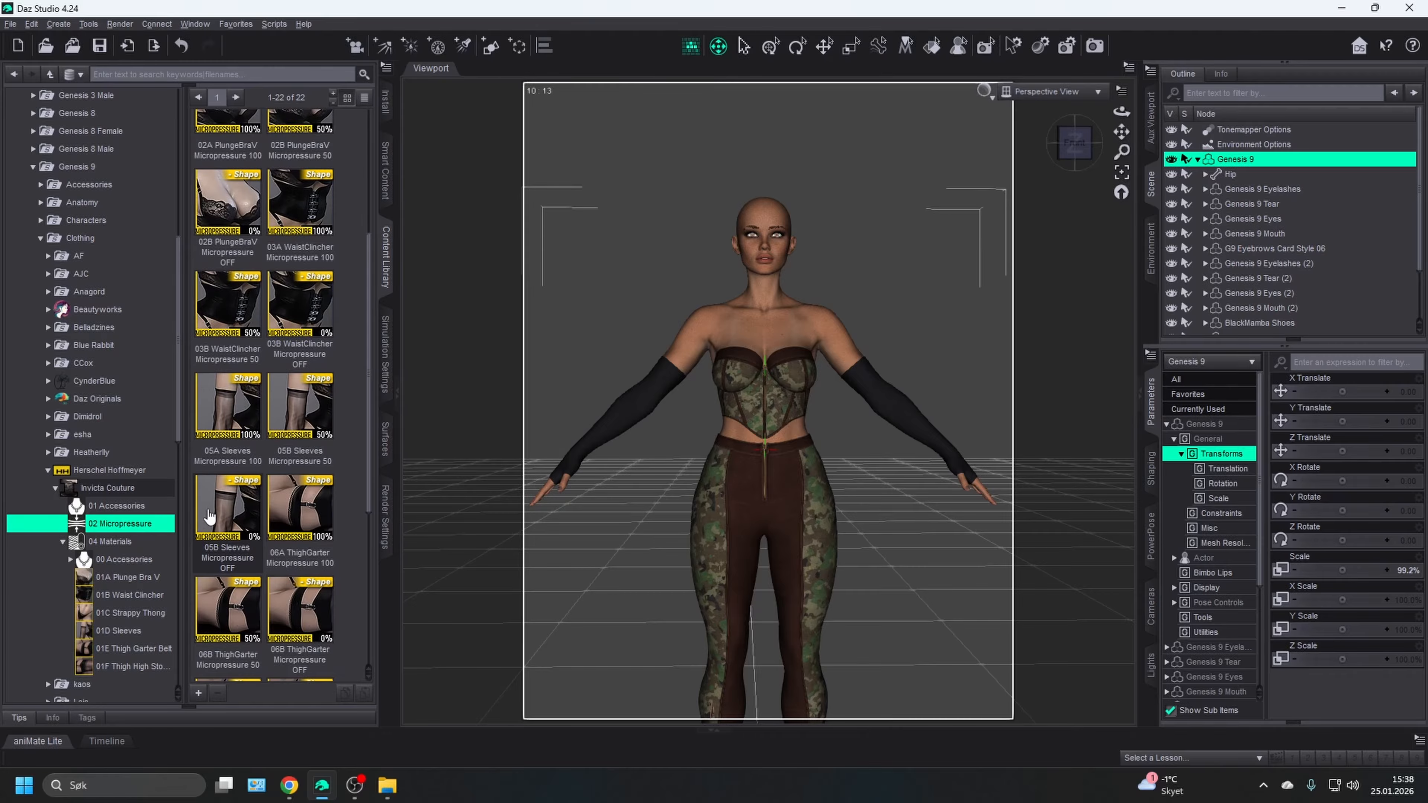
pyautogui.click(295, 405)
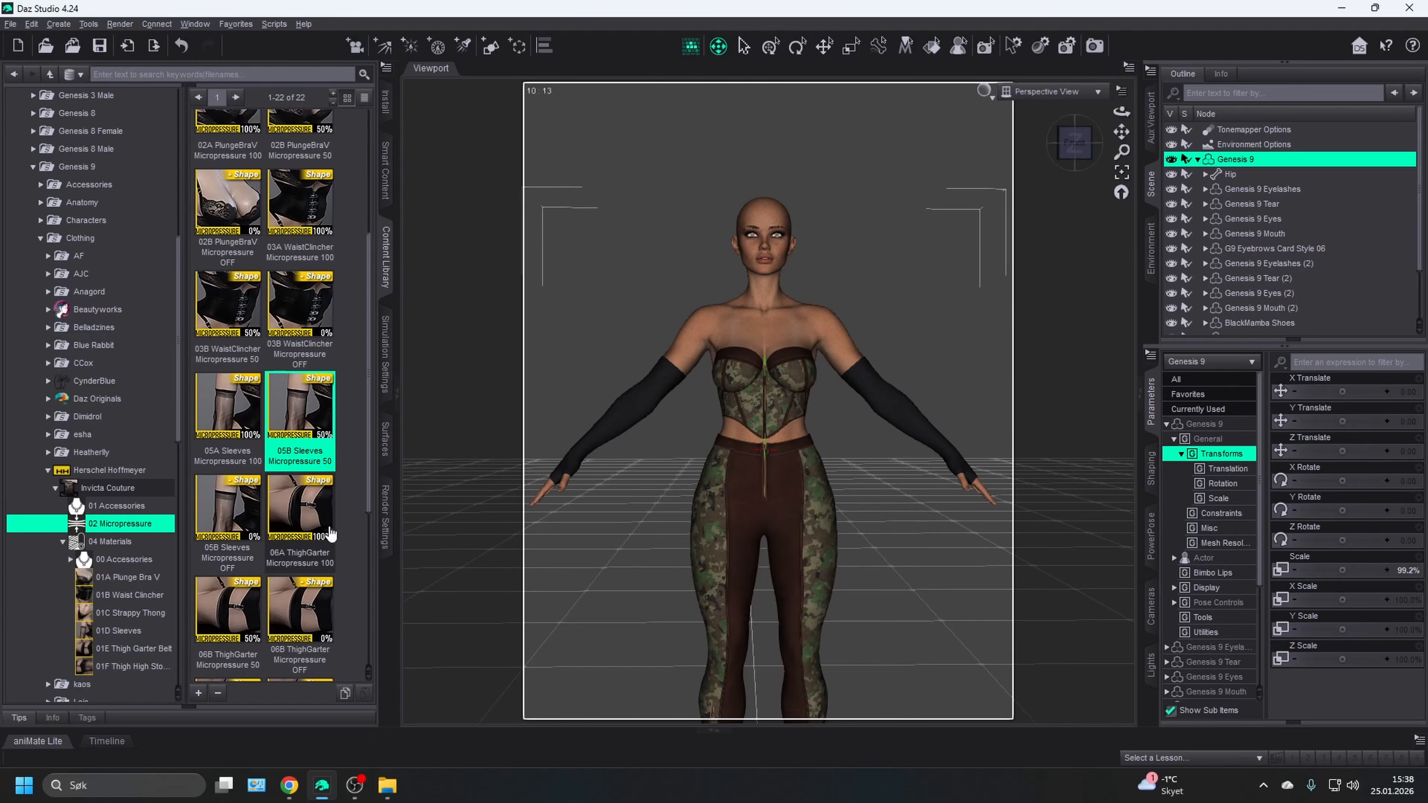
pyautogui.moveTo(300, 397)
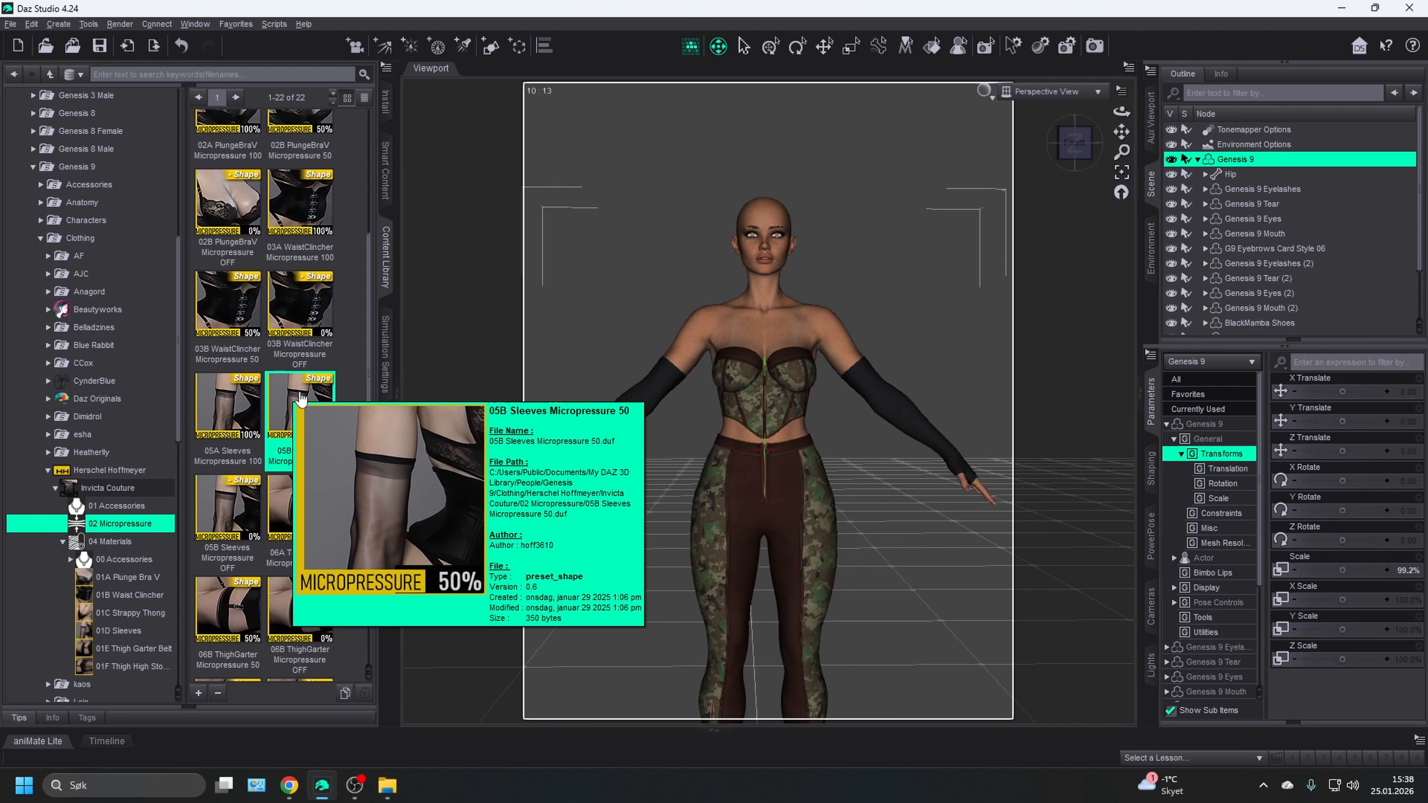
pyautogui.doubleClick(300, 397)
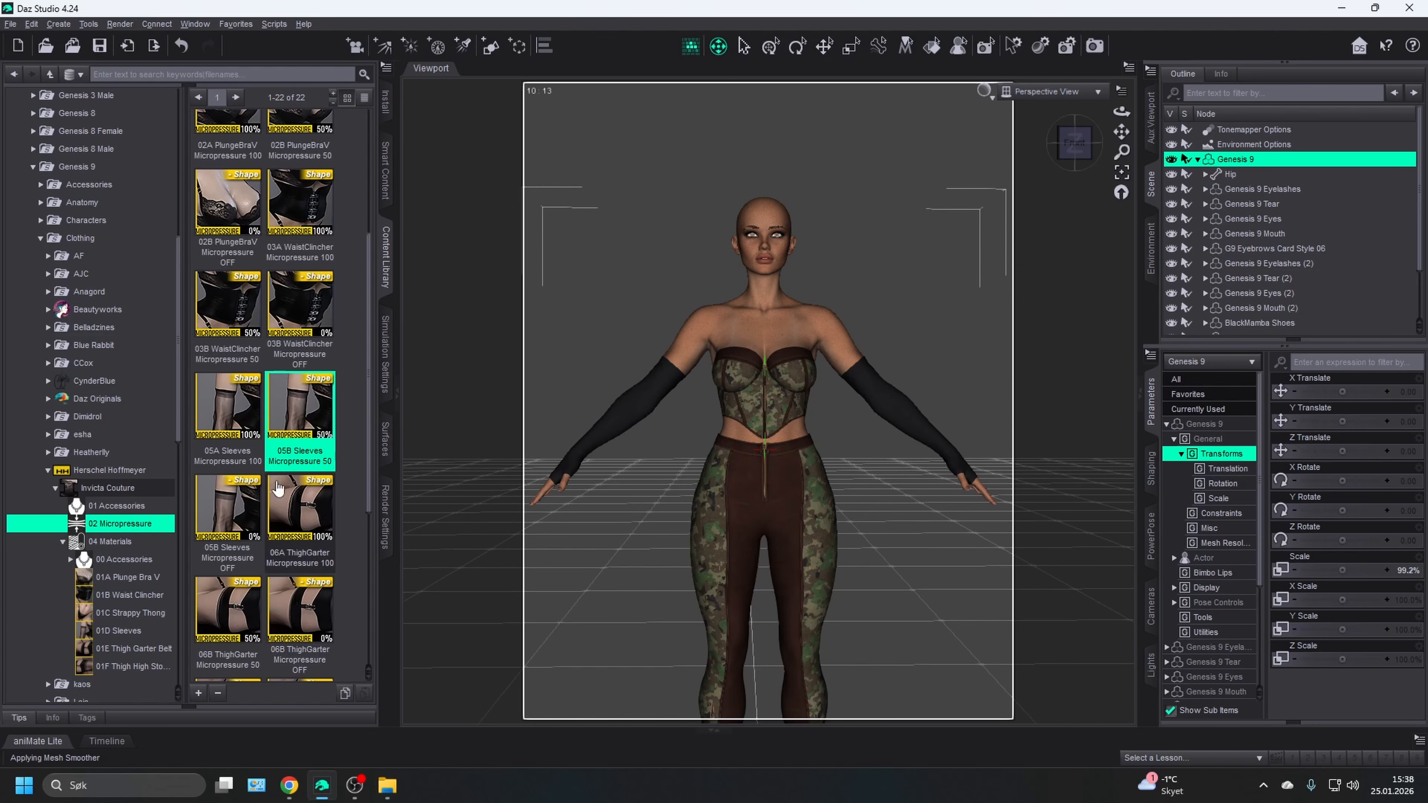
# - Apply the InvictaCouture Sleeves 2A Latex Black material to the sleeves
pyautogui.click(140, 549)
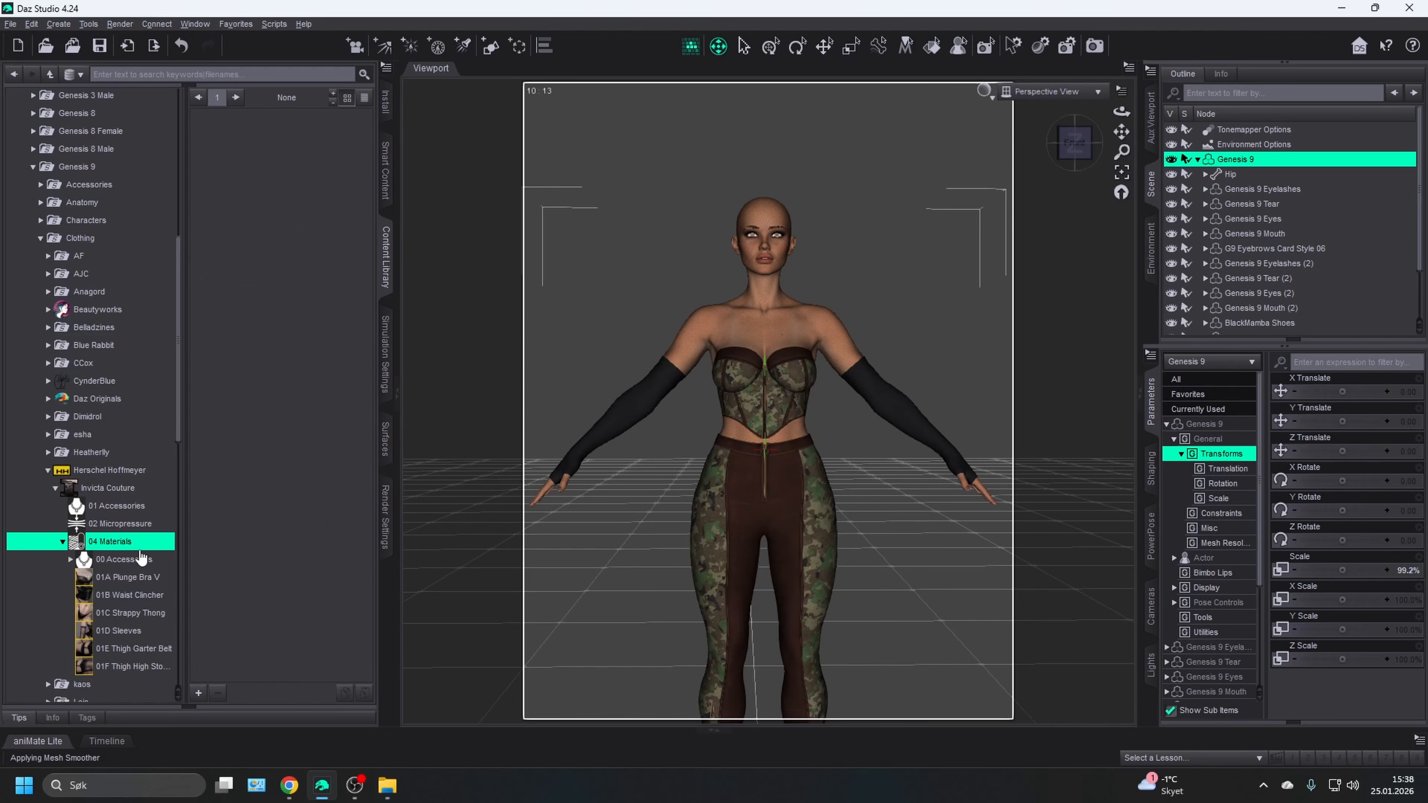
pyautogui.click(158, 636)
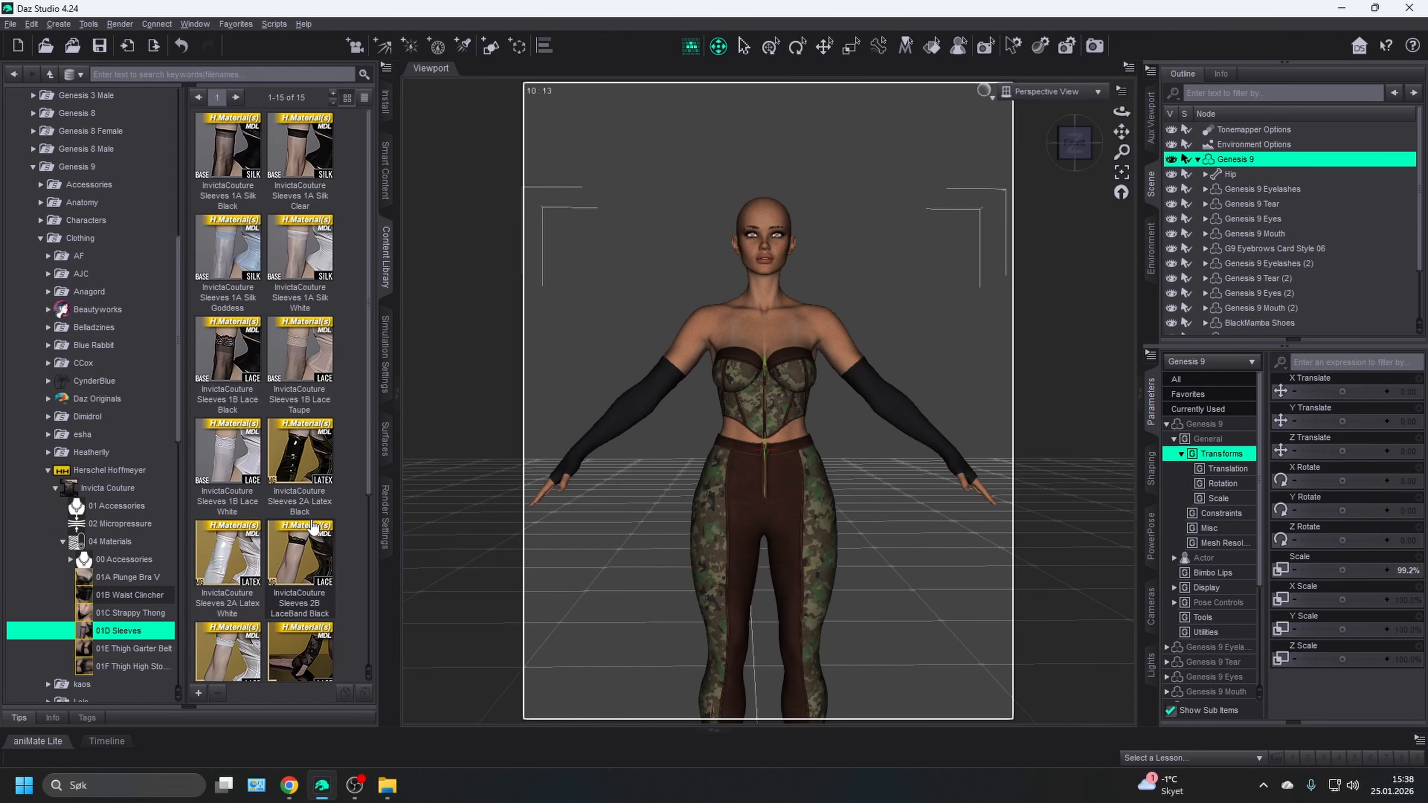
pyautogui.scroll(-1, 313, 527)
pyautogui.scroll(3, 306, 531)
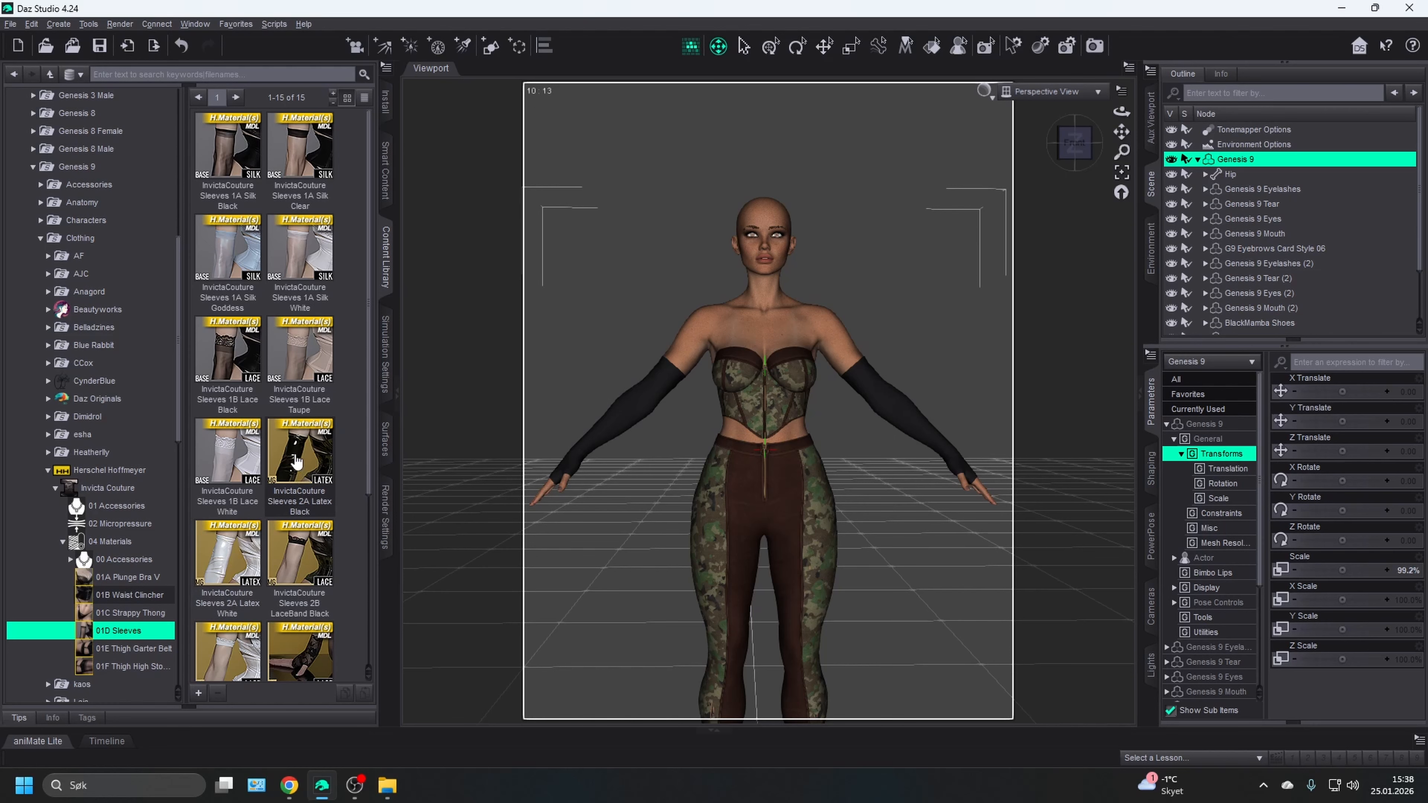
pyautogui.click(296, 462)
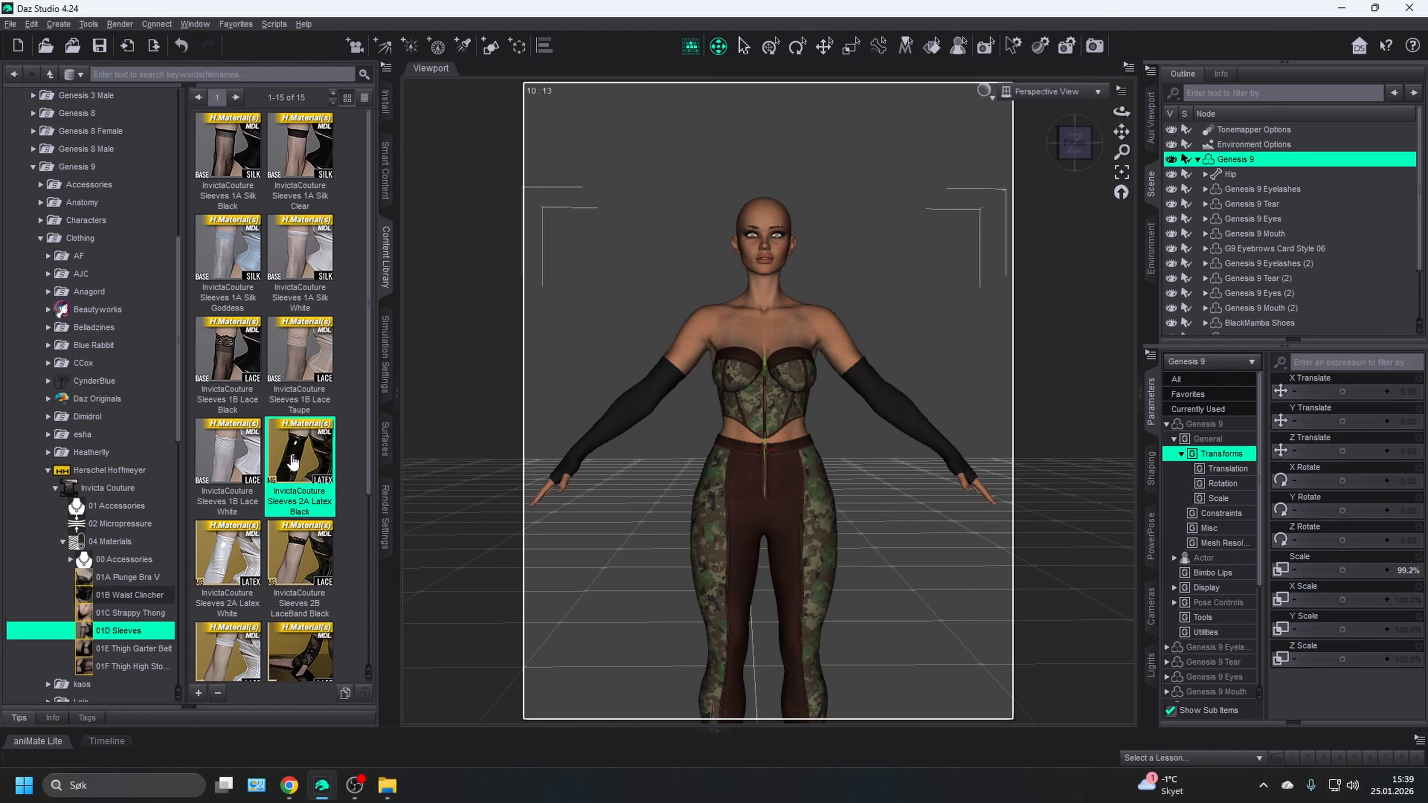
pyautogui.scroll(-3, 291, 462)
pyautogui.doubleClick(293, 224)
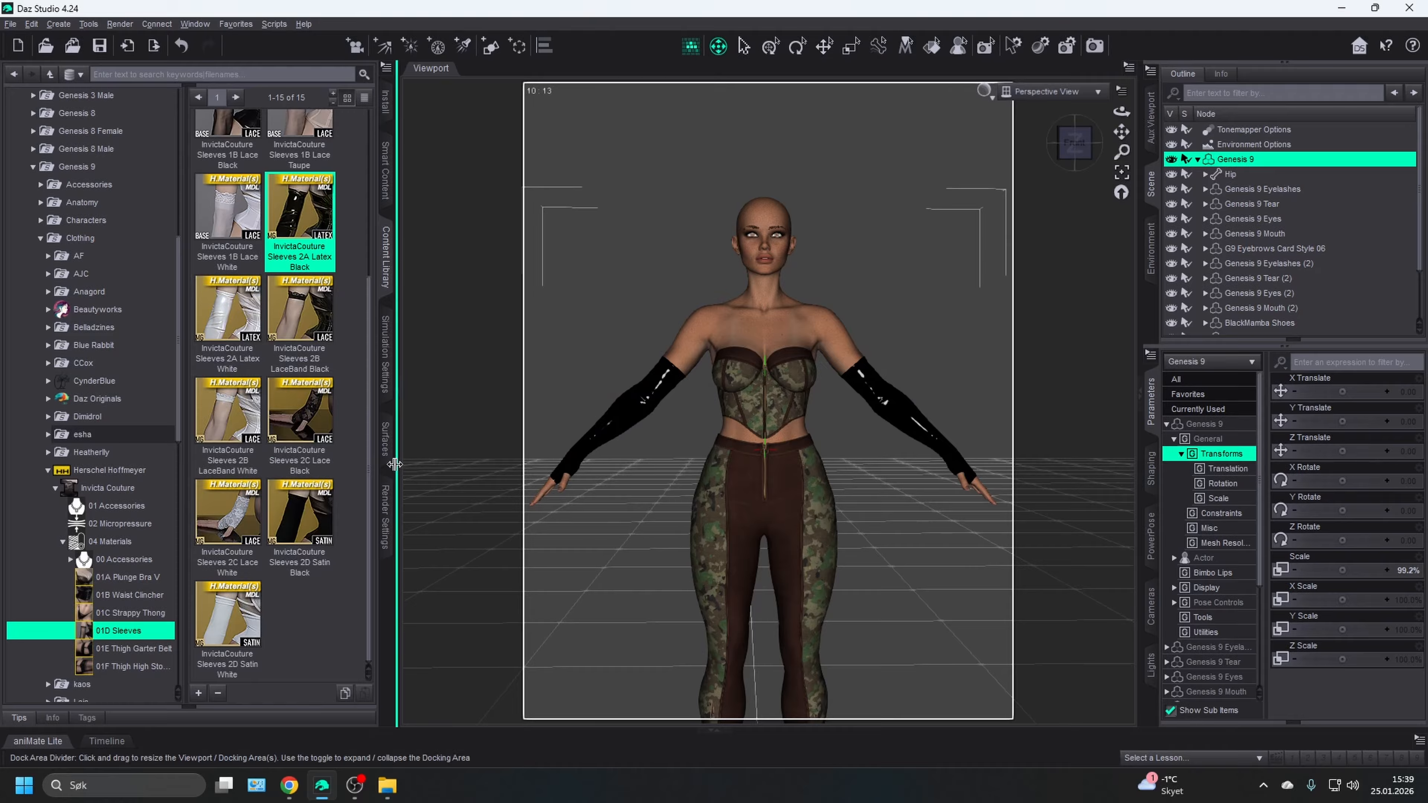
# - Collapse the Invicta Couture vendor folder and the Clothing folder, returning to the Genesis 9 folder in the content library
pyautogui.click(98, 555)
pyautogui.press('Left')
pyautogui.press('Left')
pyautogui.press('Left')
pyautogui.press('Left')
pyautogui.press('Left')
pyautogui.press('Left')
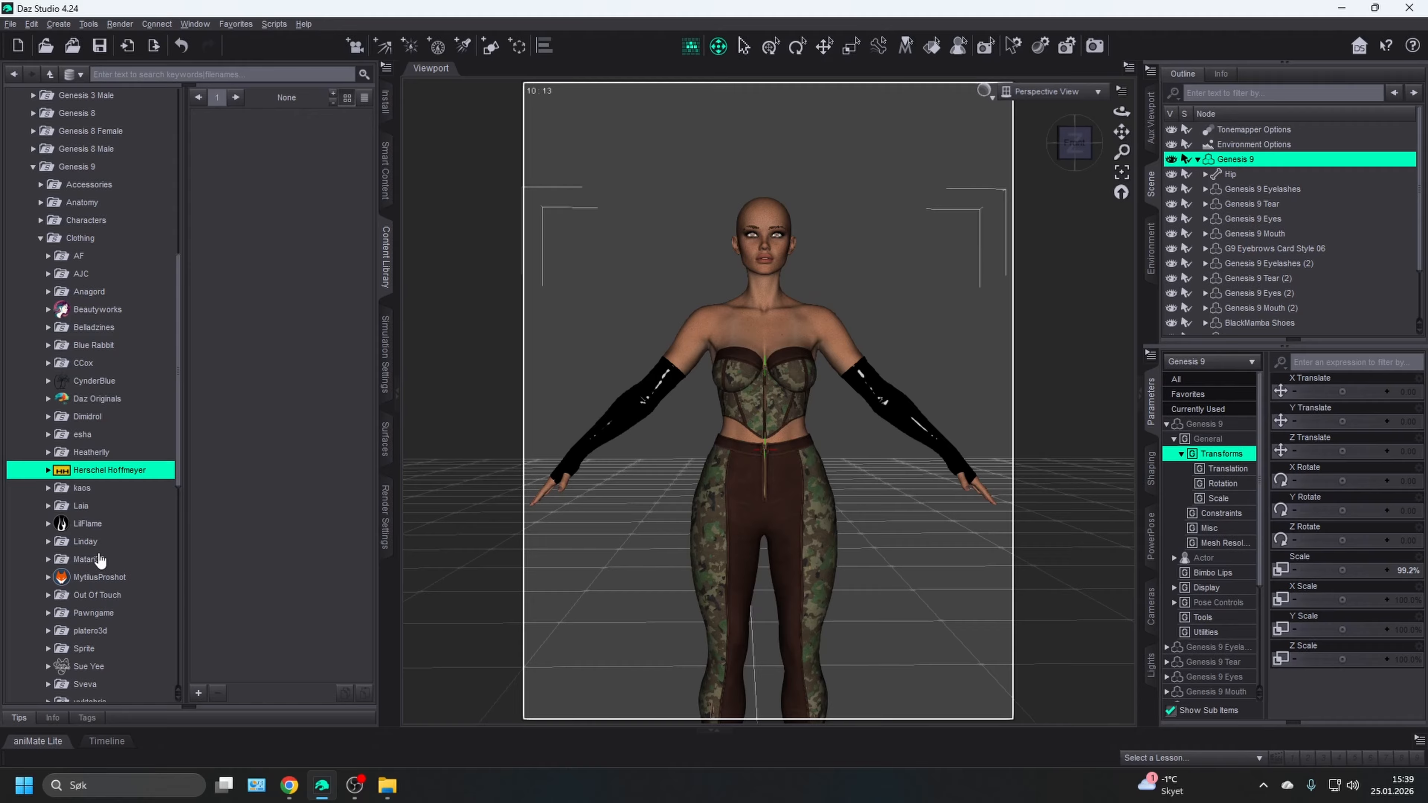
pyautogui.press('Left')
pyautogui.press('Left')
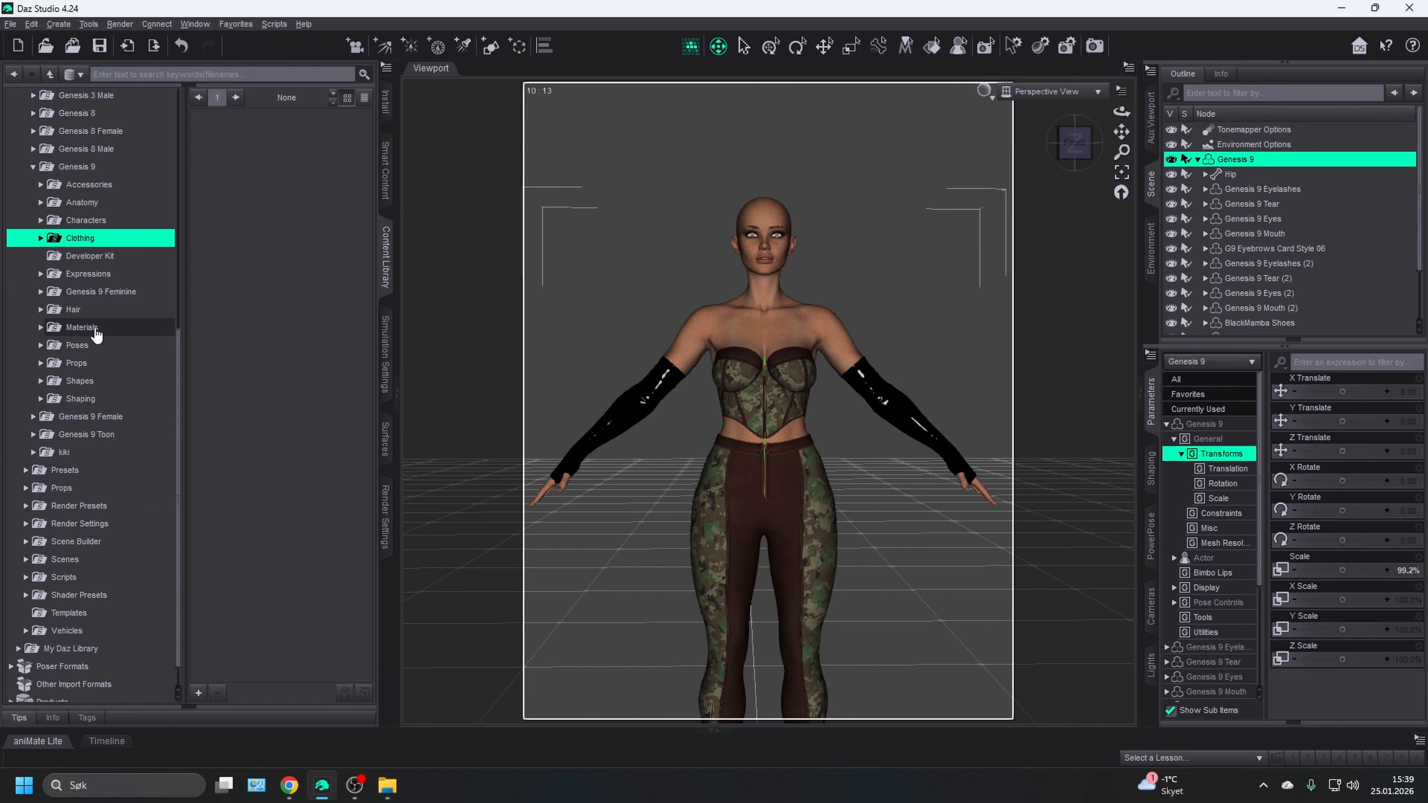
pyautogui.press('Left')
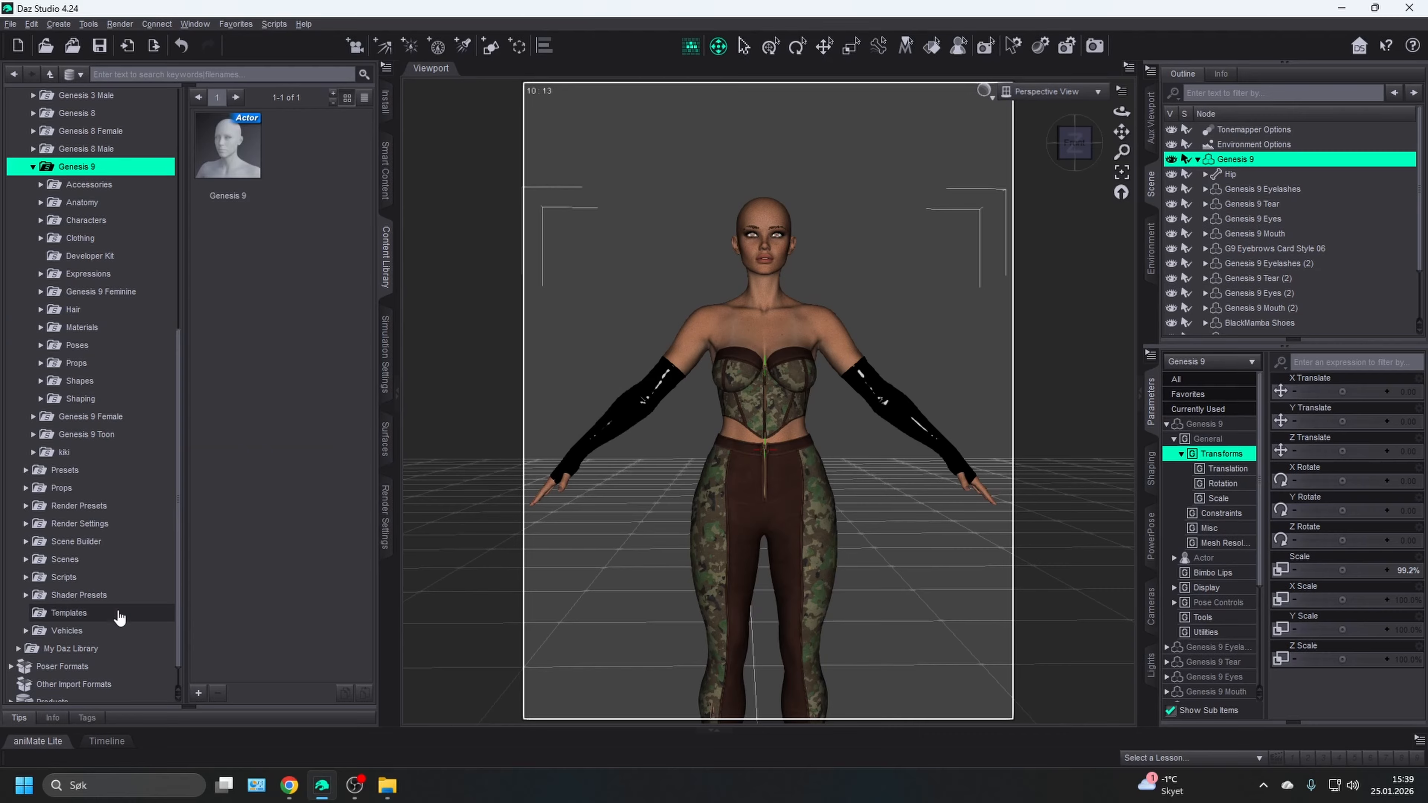
# - Open the Shaders folder of DD PBR Camo Fabric Shaders for Iray Vol 3 under the Daz Originals shader presets
pyautogui.press('Down')
pyautogui.doubleClick(105, 596)
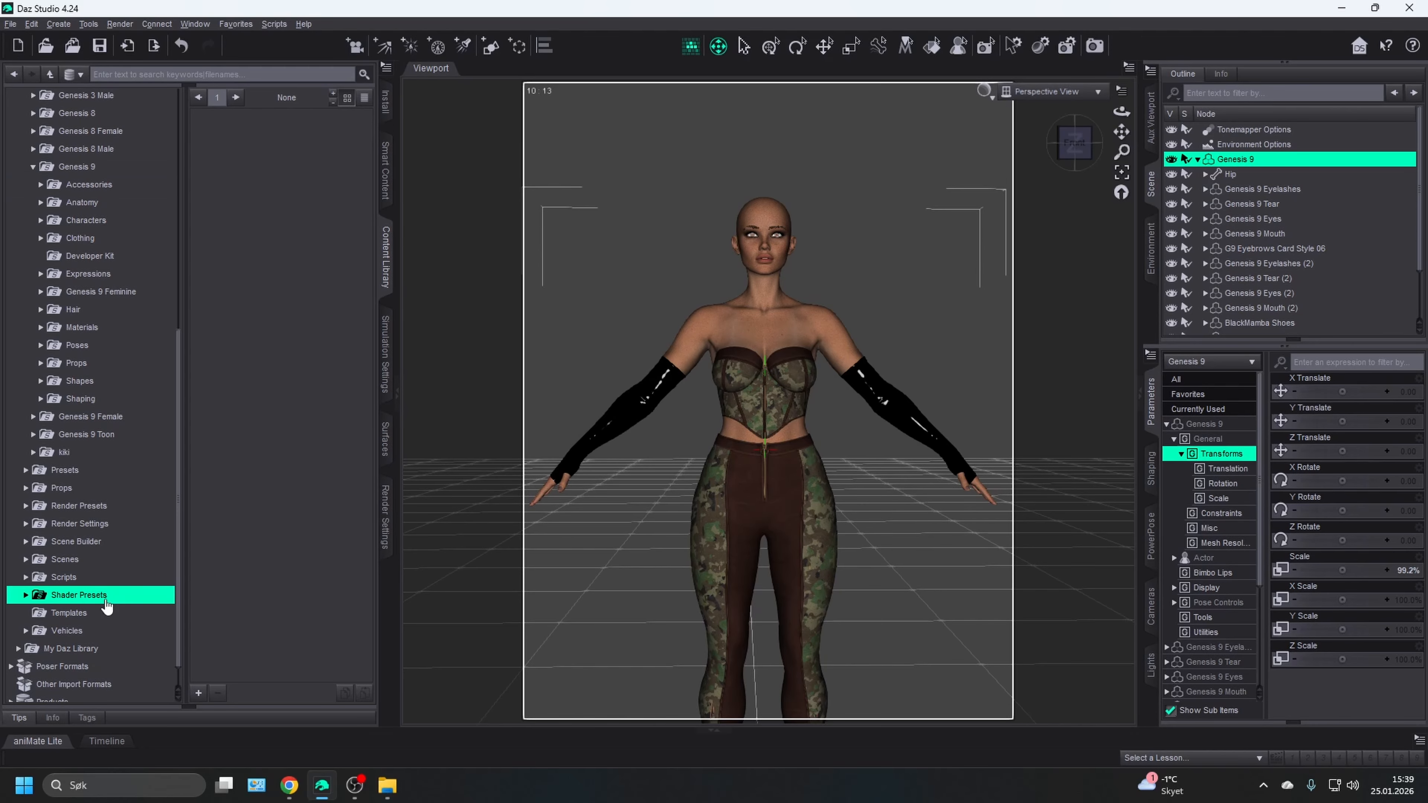
pyautogui.scroll(-4, 104, 613)
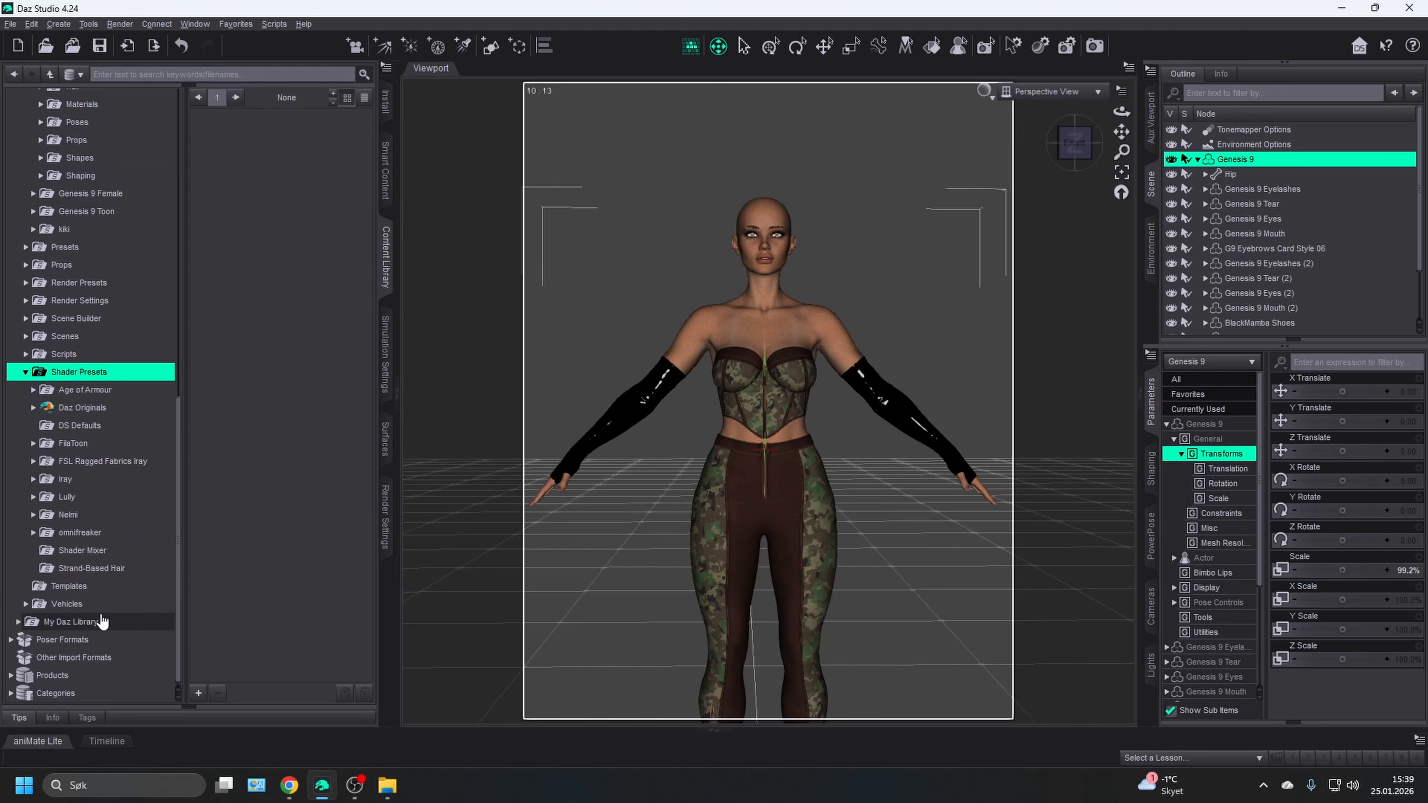
pyautogui.doubleClick(82, 407)
pyautogui.press('Down')
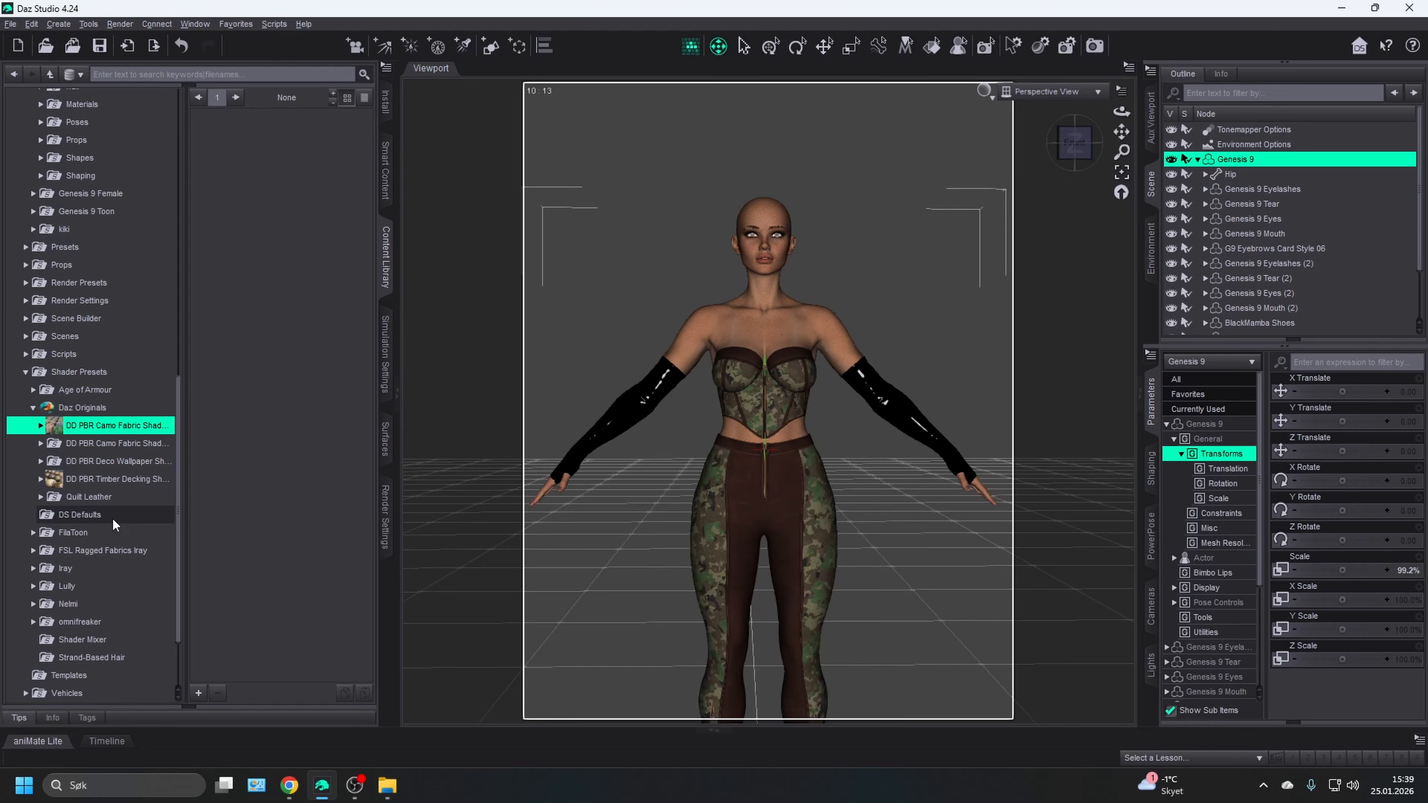
pyautogui.click(110, 443)
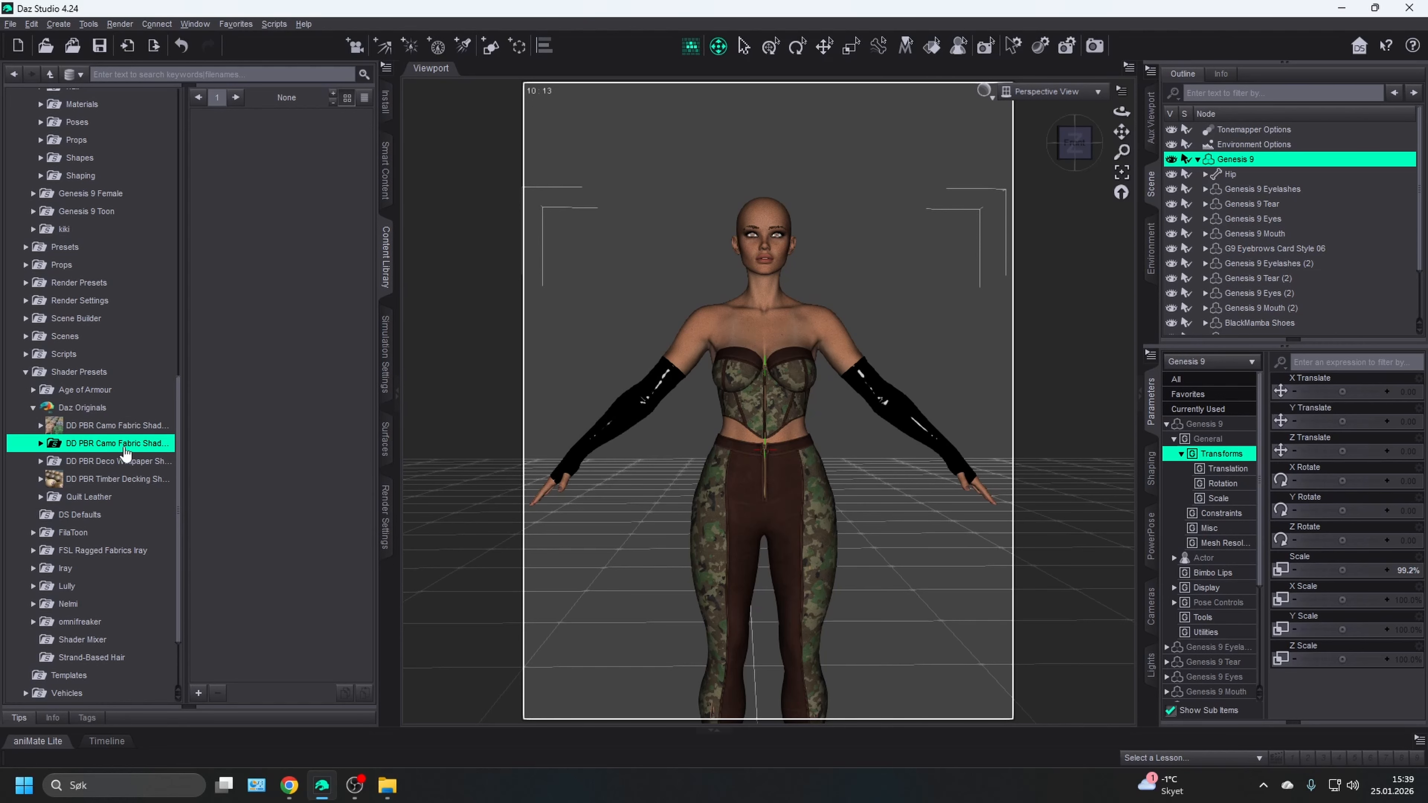
pyautogui.doubleClick(124, 448)
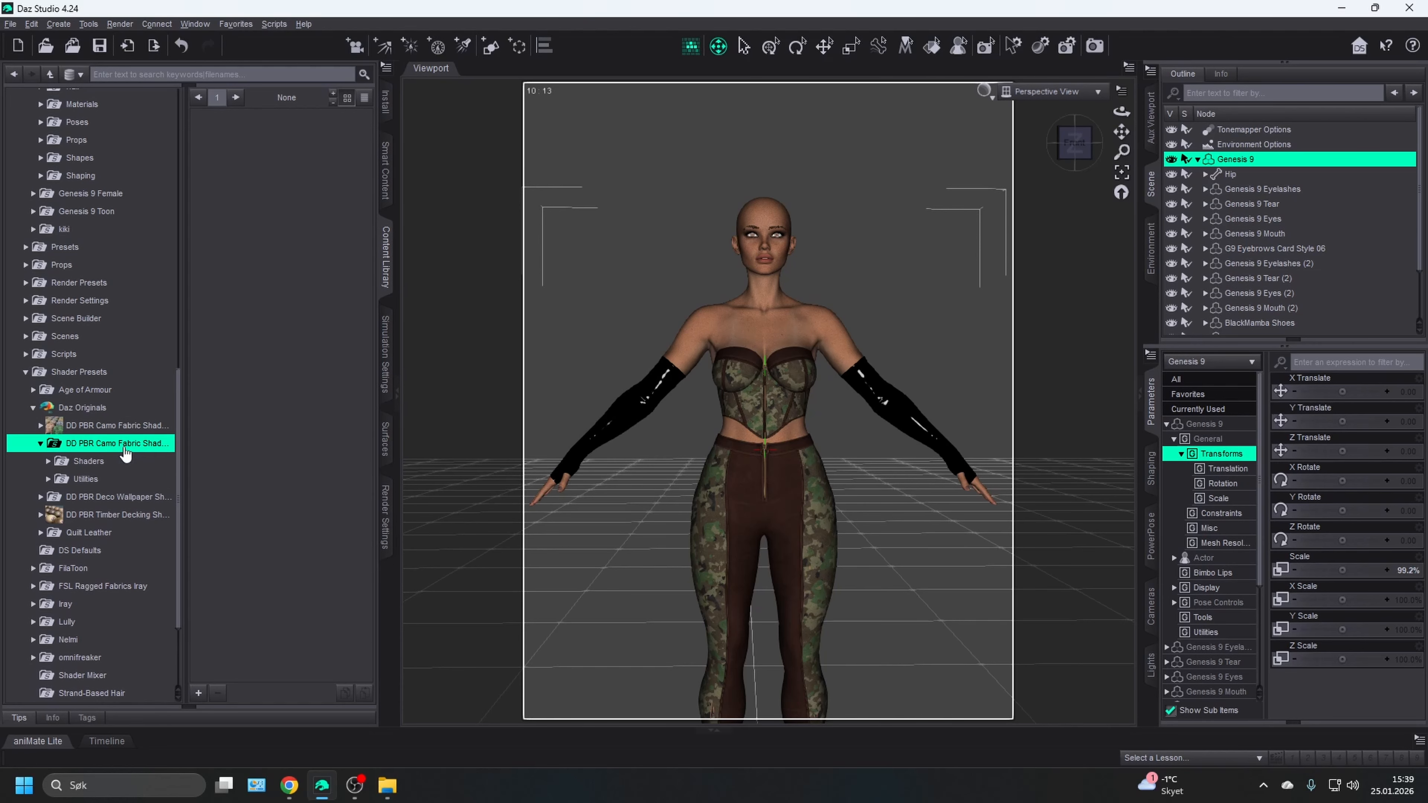
pyautogui.click(113, 458)
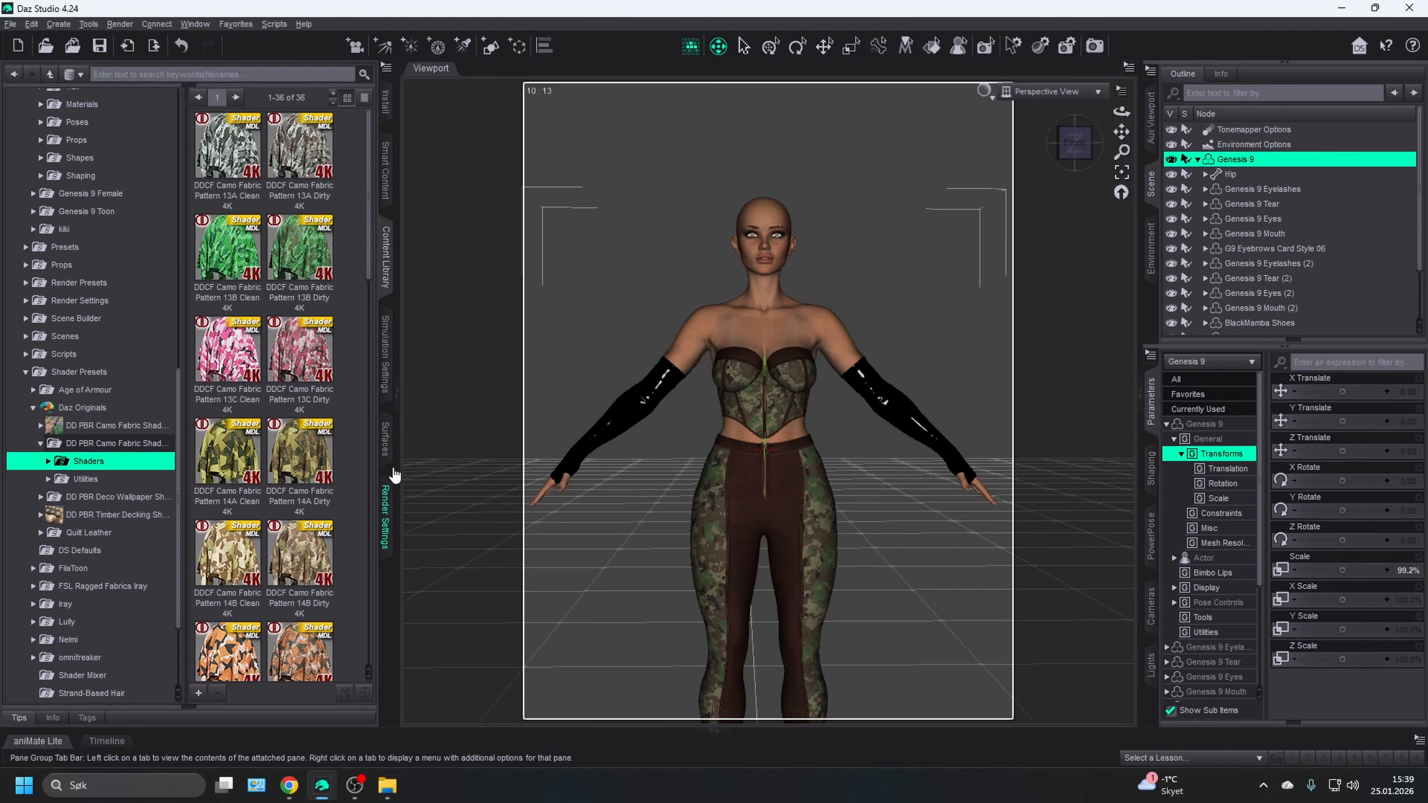
# - Select the Invicta Couture Sleeves in the scene and all of their surfaces for shading
pyautogui.scroll(-2, 1313, 302)
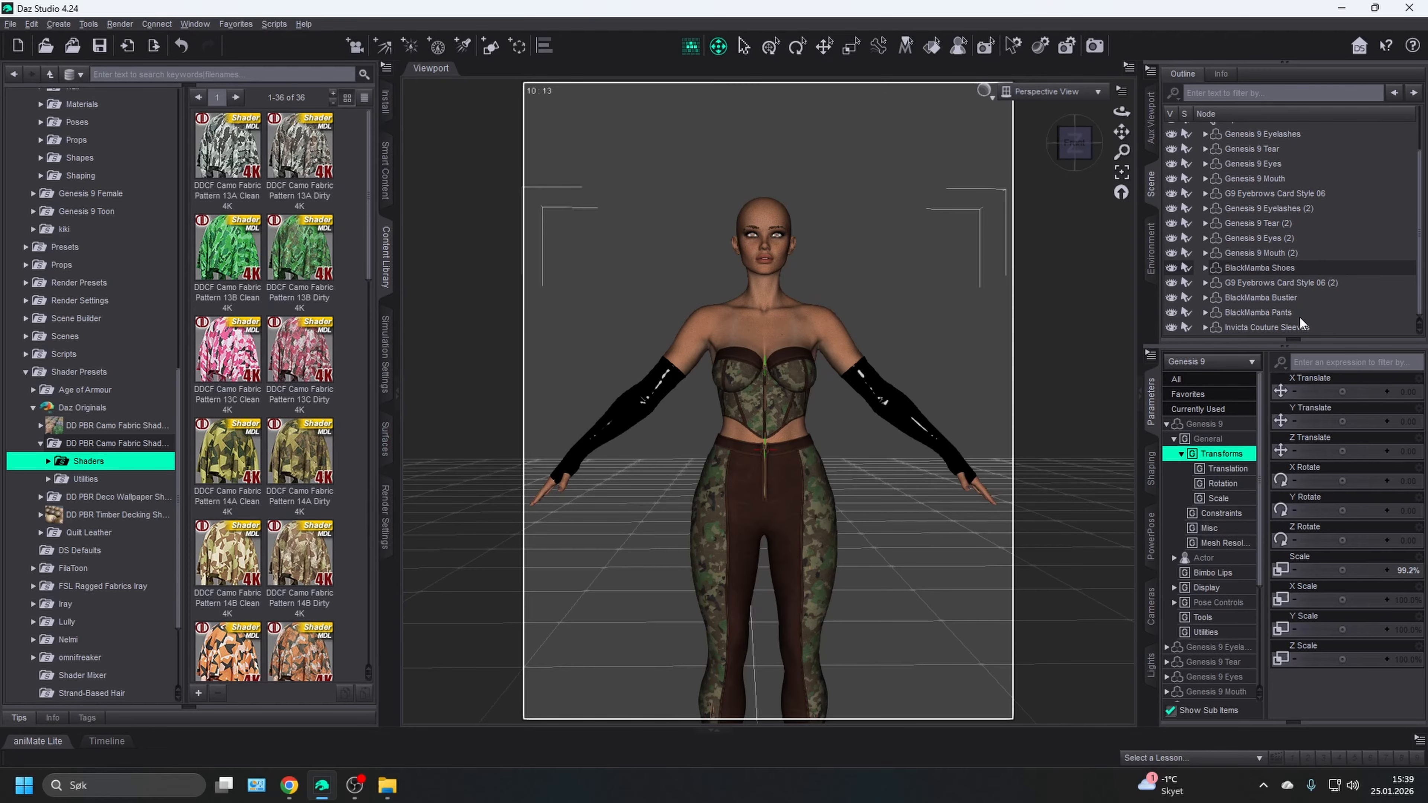
pyautogui.click(1292, 326)
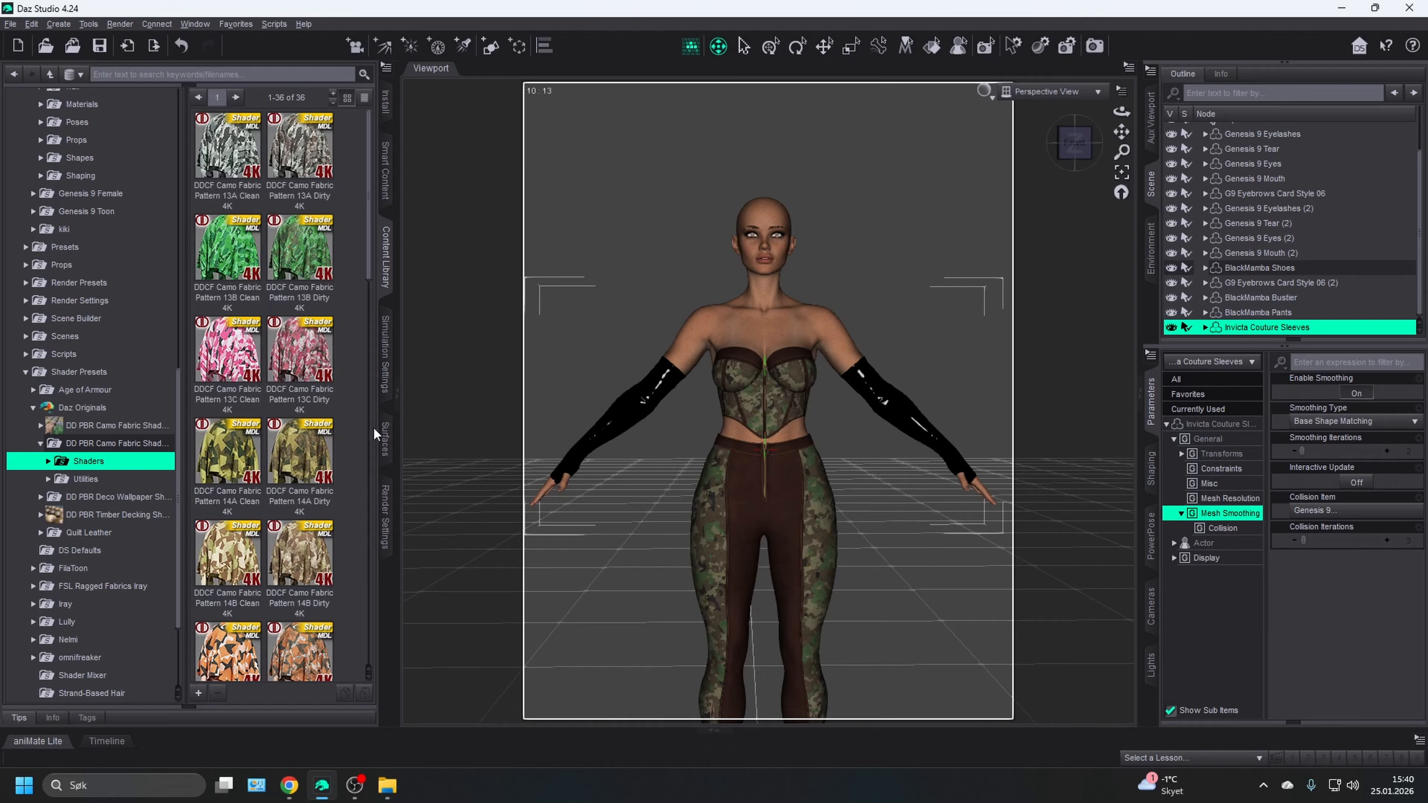
pyautogui.click(385, 439)
pyautogui.press('ctrl')
pyautogui.press('ctrl')
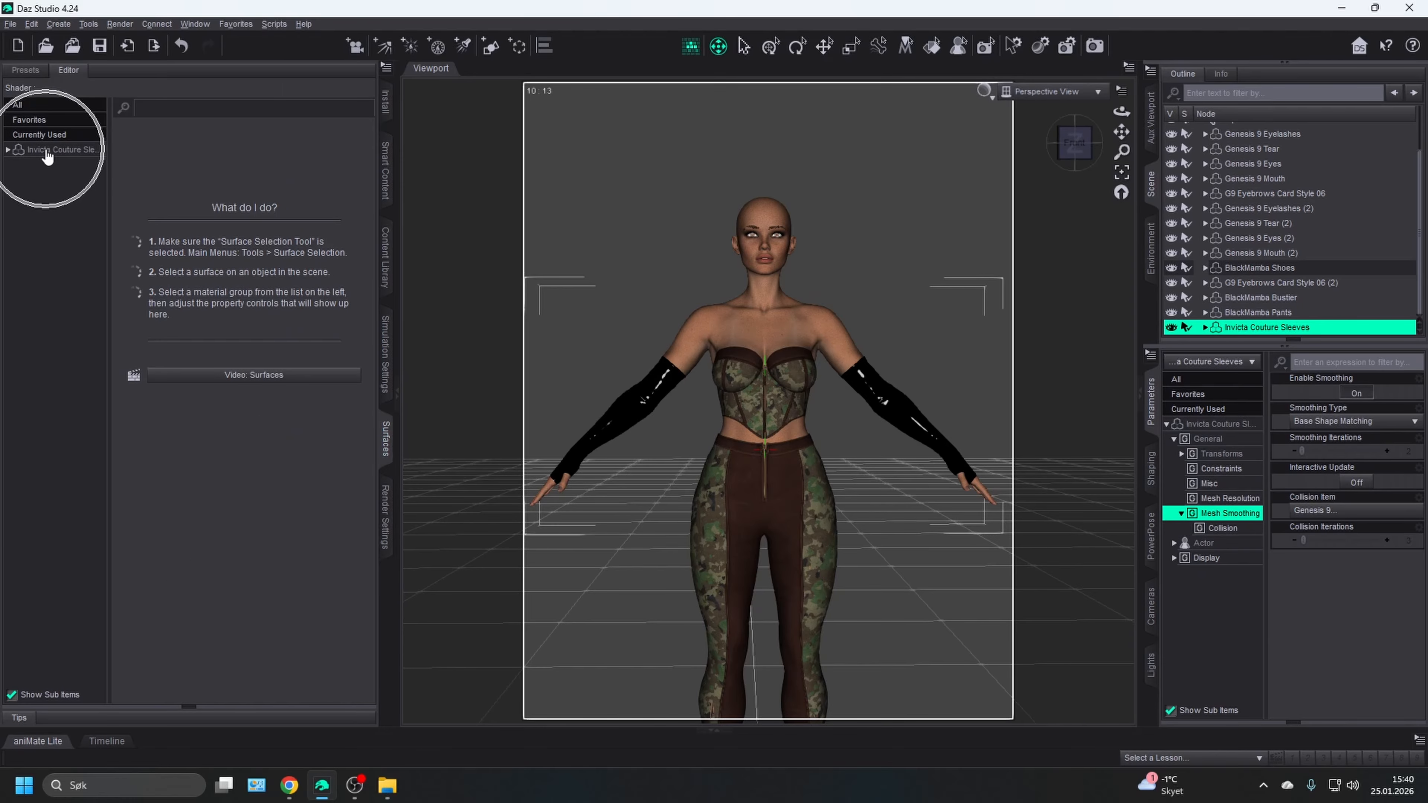
pyautogui.click(46, 150)
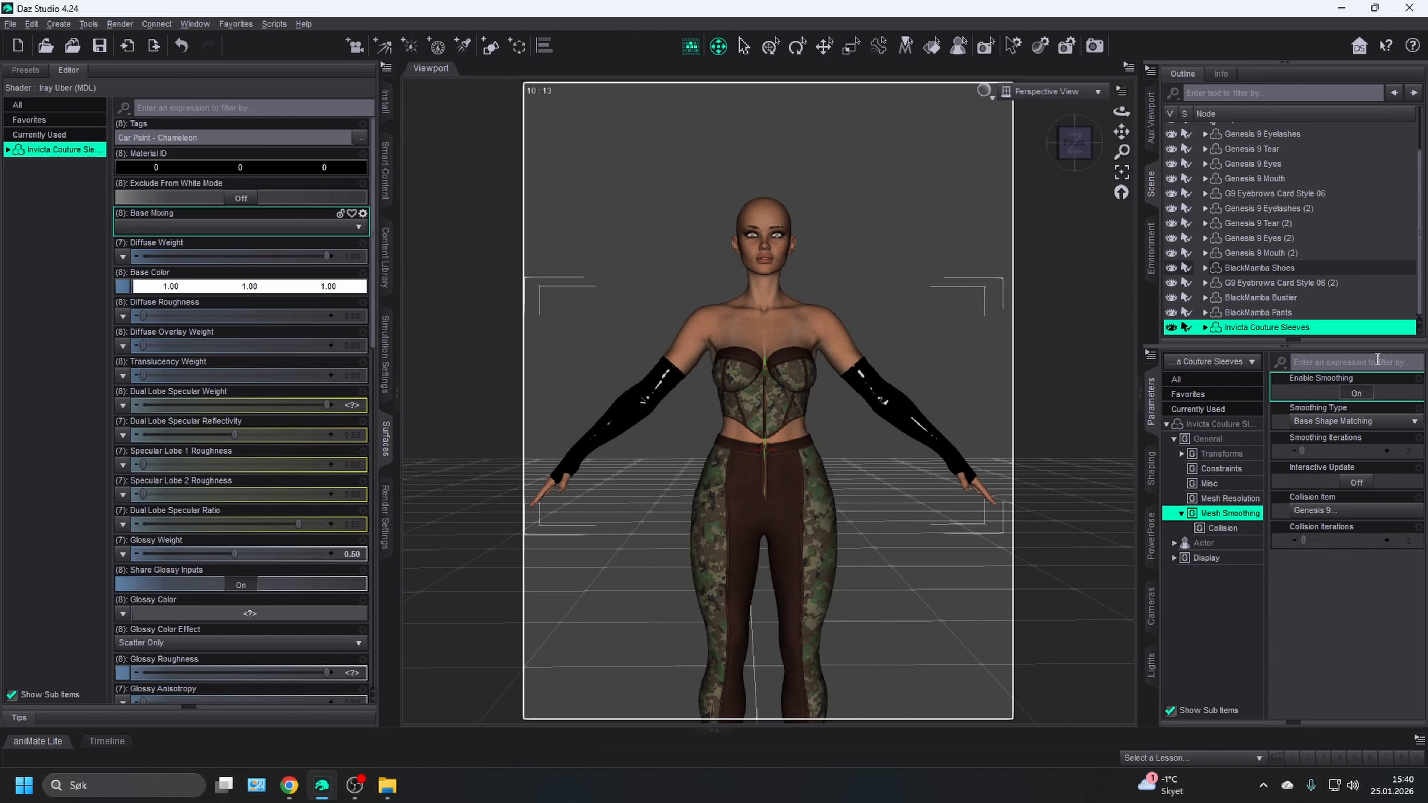
# - Apply the DDCF Camo Fabric Pattern 17B Dirty 4K shader to the selected sleeve surfaces
pyautogui.click(386, 259)
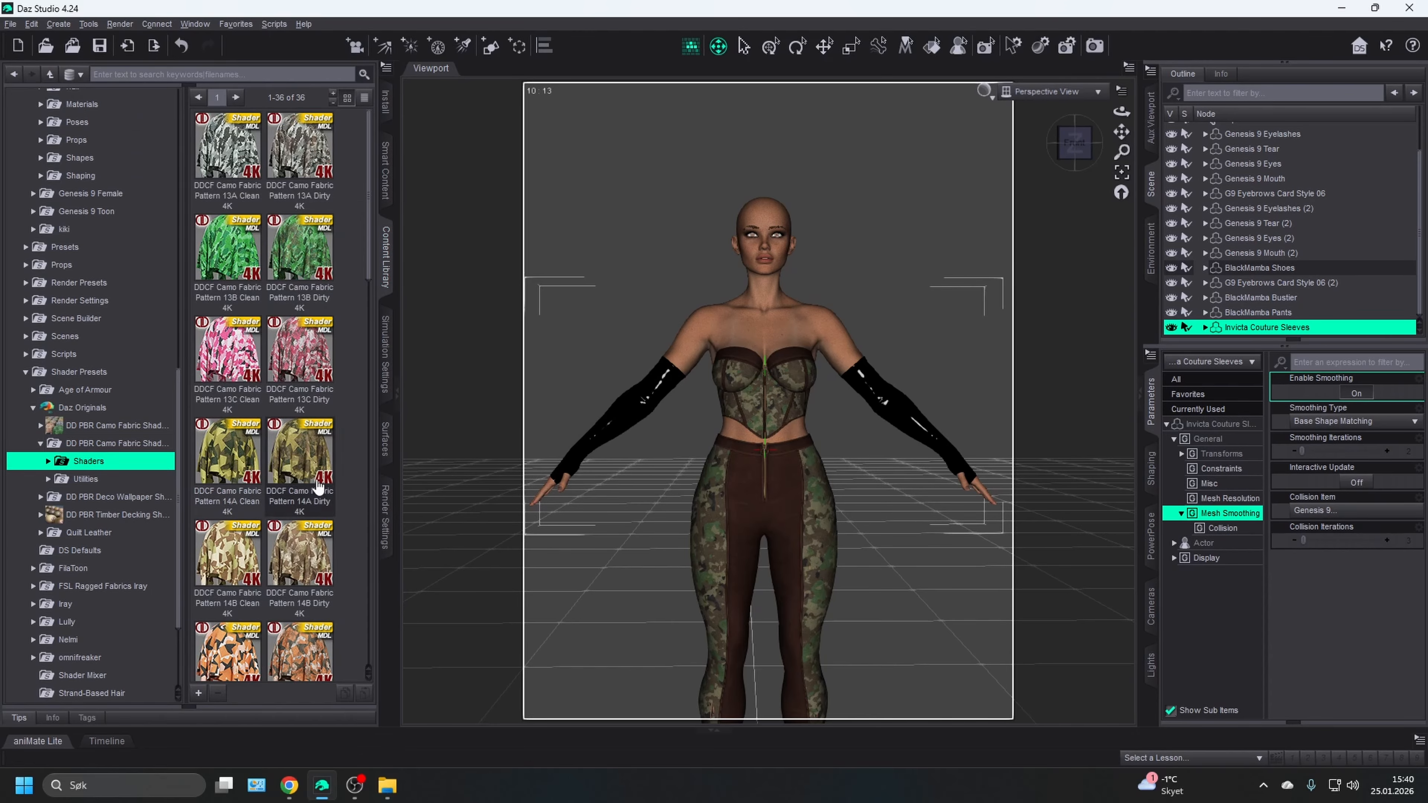
pyautogui.moveTo(318, 489)
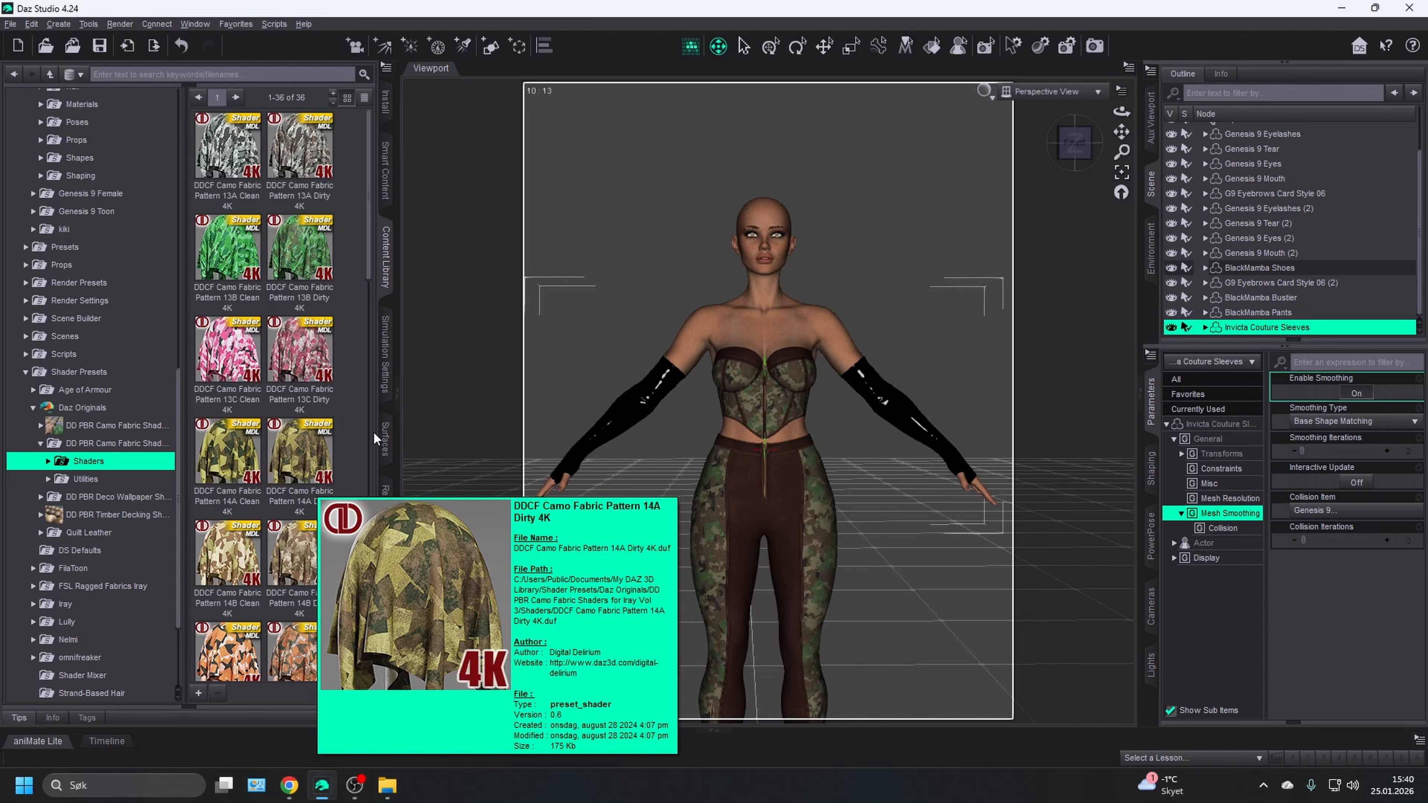
pyautogui.moveTo(262, 482)
pyautogui.moveTo(261, 412)
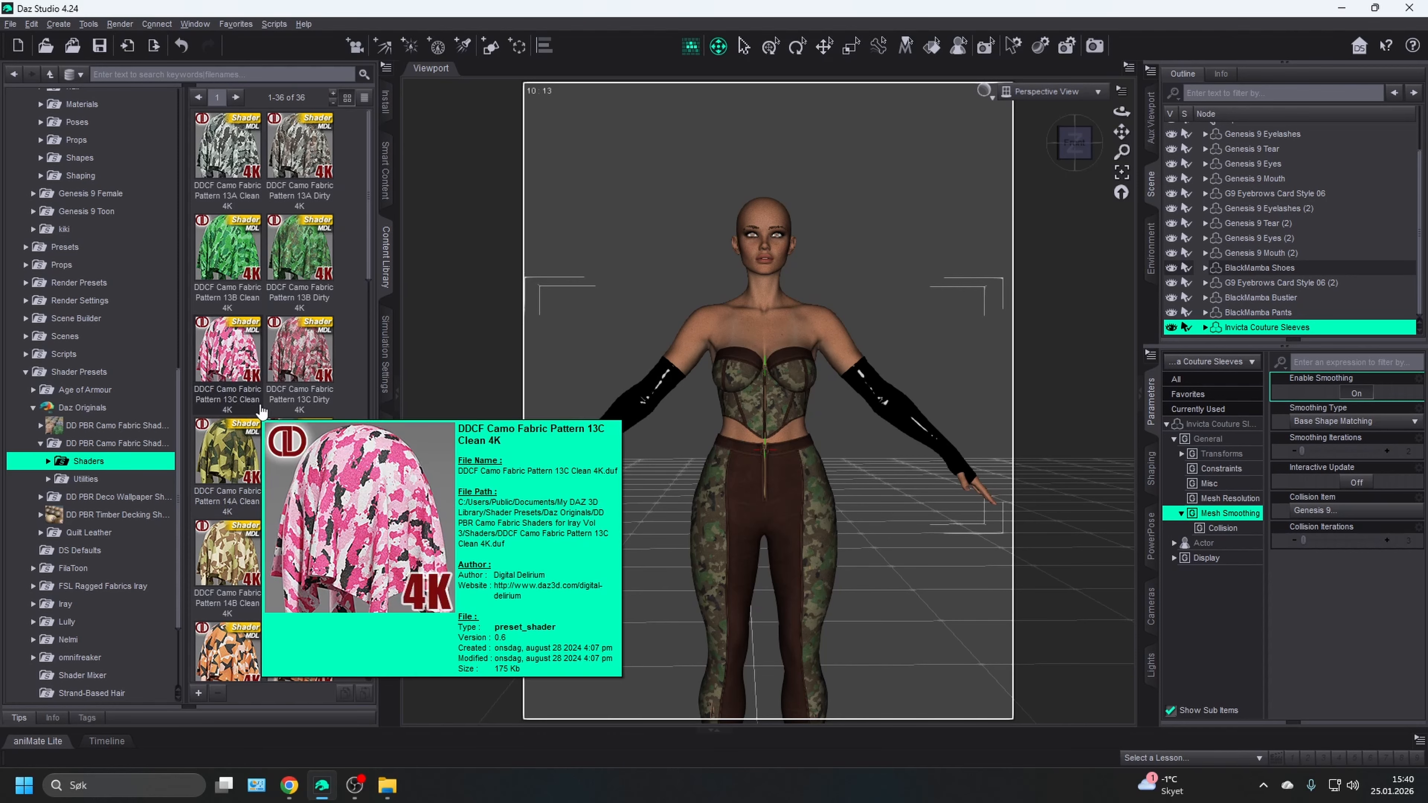
pyautogui.scroll(-10, 258, 449)
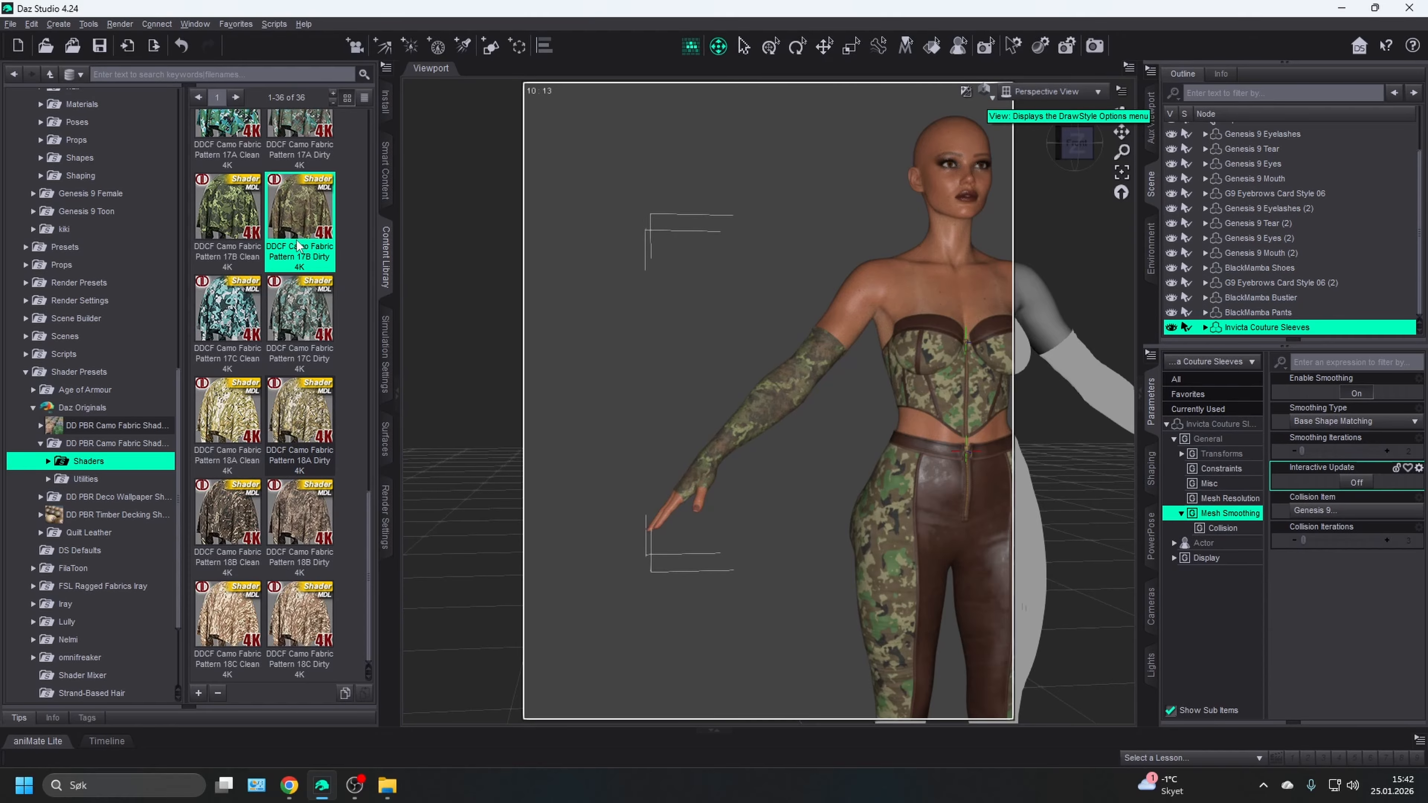
# - Switch the viewport draw style to Texture Shaded and centre the character in the frame
pyautogui.moveTo(302, 221)
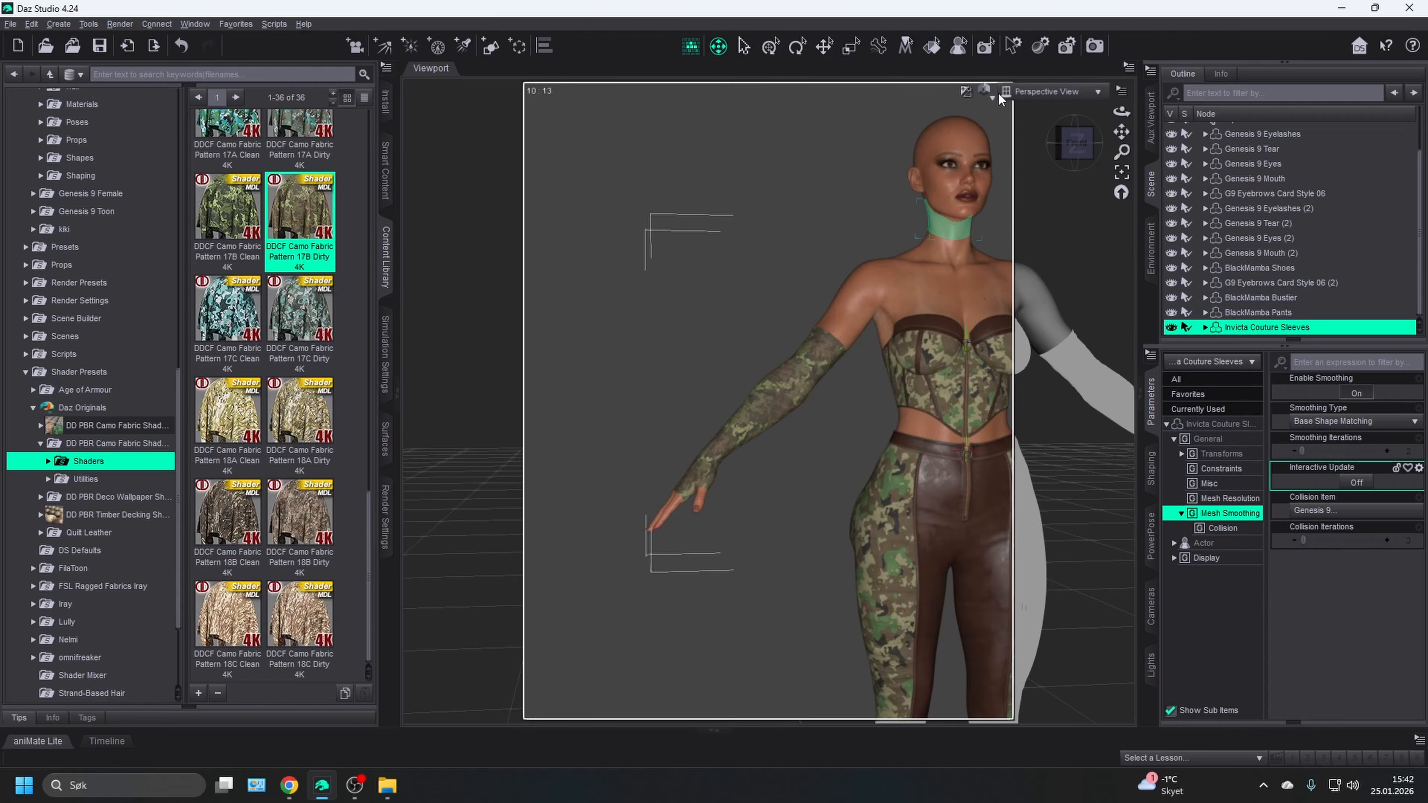
pyautogui.rightClick(991, 190)
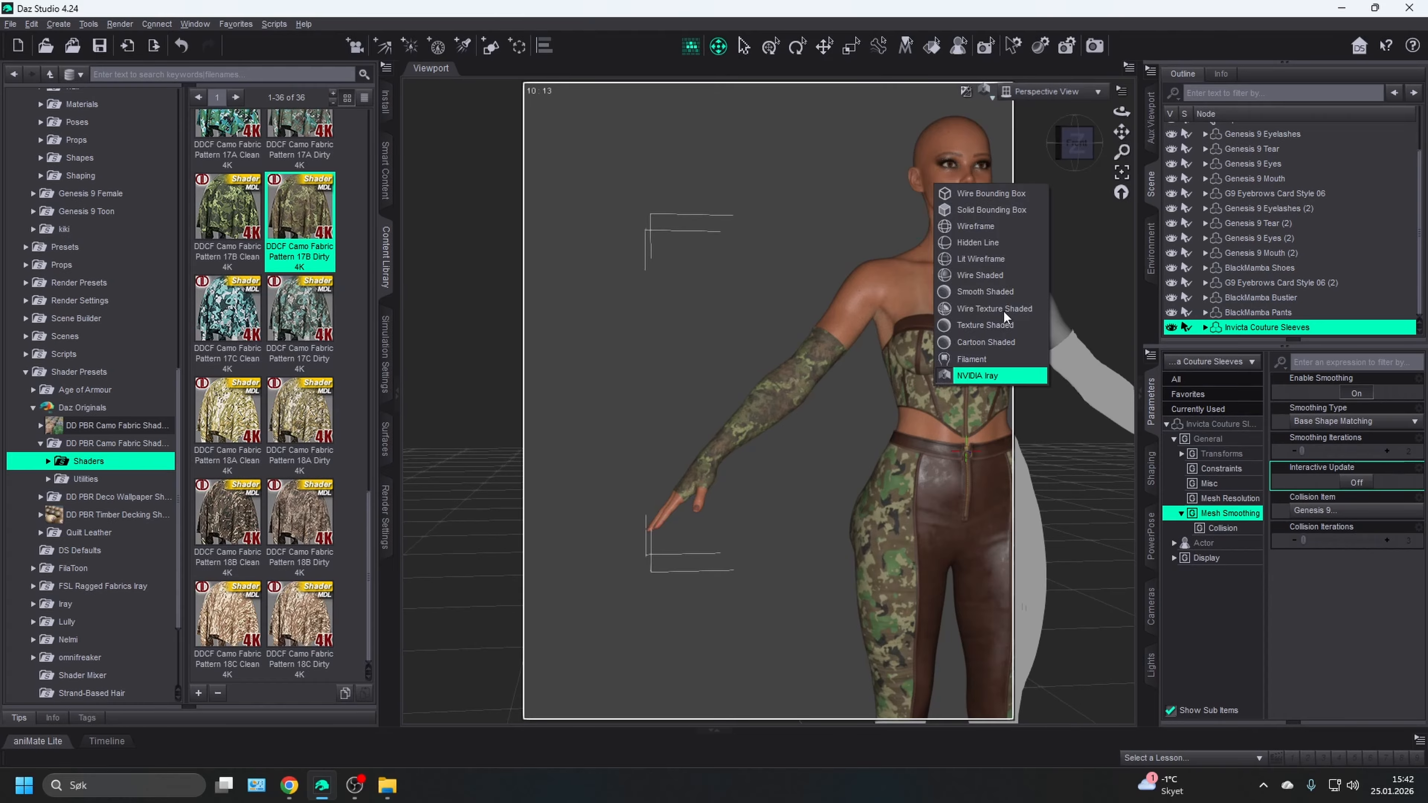
pyautogui.click(1007, 325)
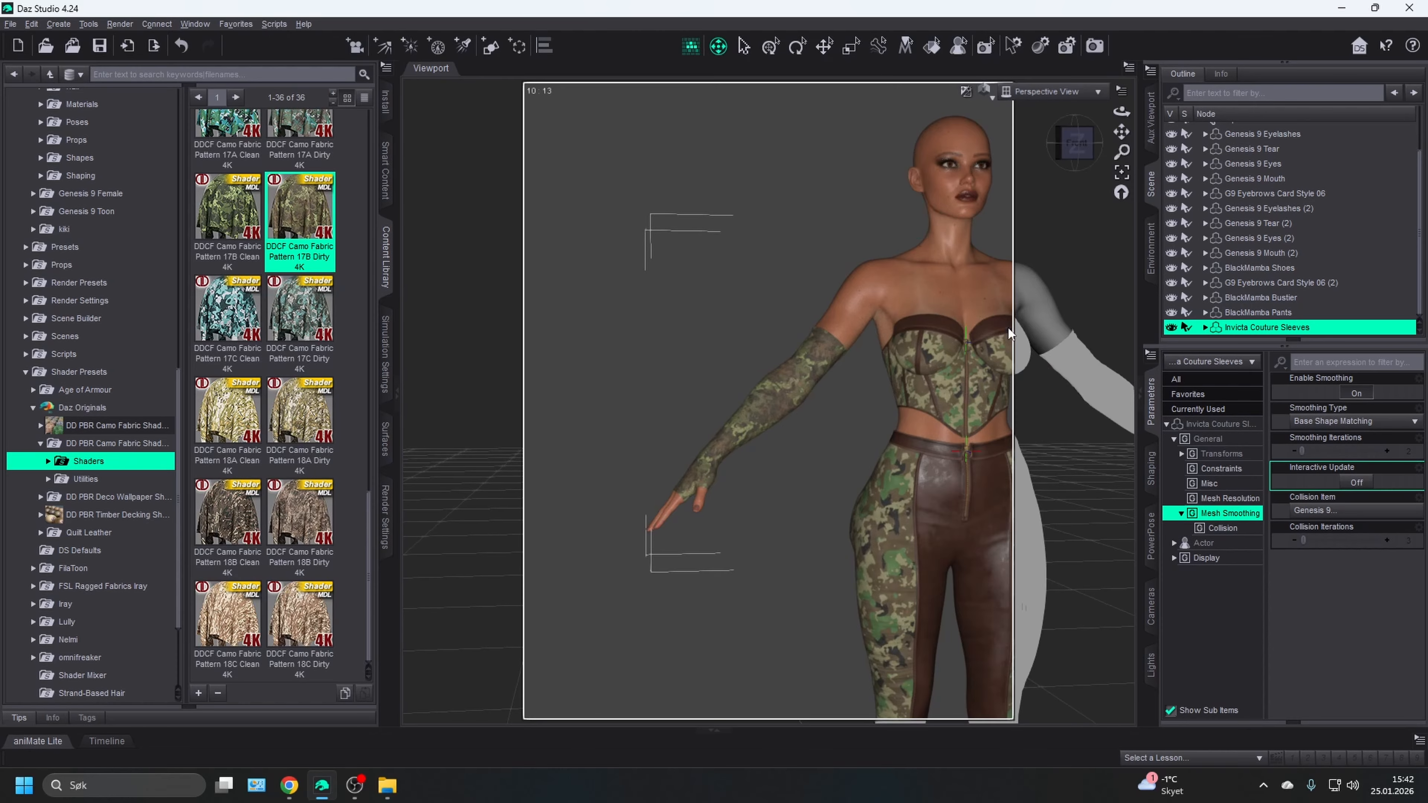
pyautogui.moveTo(1122, 151); pyautogui.dragTo(990, 258)
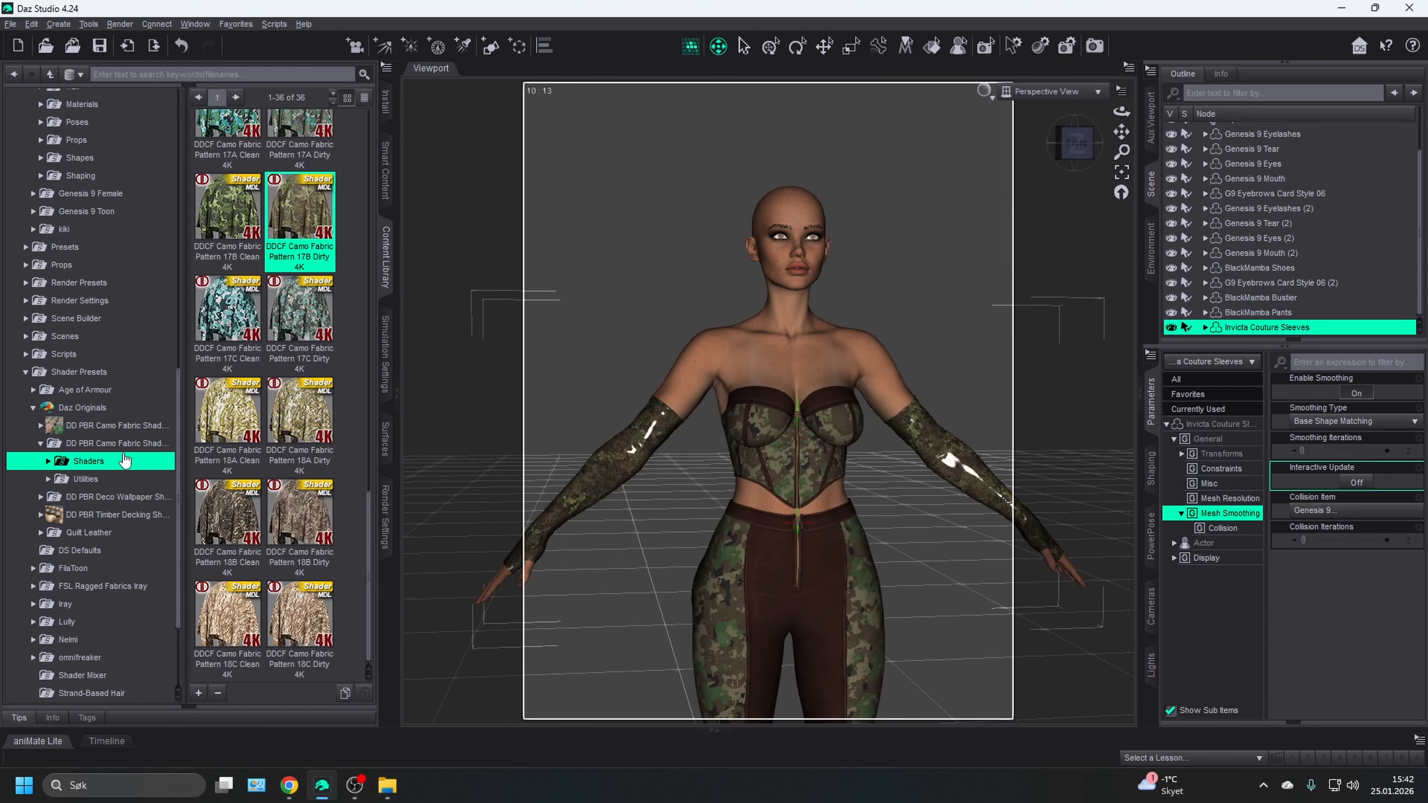
# - Collapse the Daz Originals and Shader Presets folders in the content library and frame the character's face
pyautogui.press('Left')
pyautogui.press('Left')
pyautogui.press('Left')
pyautogui.press('Left')
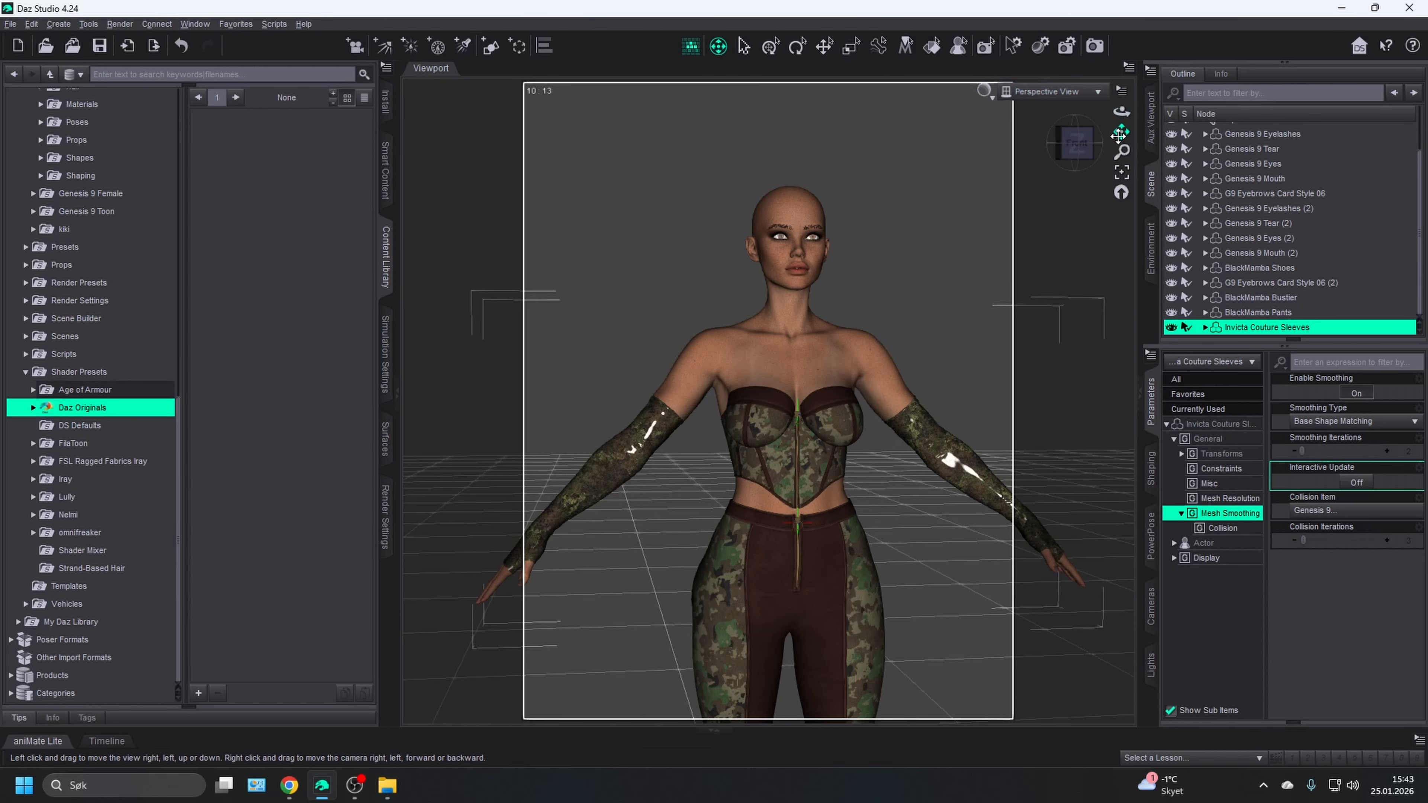
pyautogui.moveTo(1118, 136); pyautogui.dragTo(1120, 219)
pyautogui.scroll(8, 1077, 230)
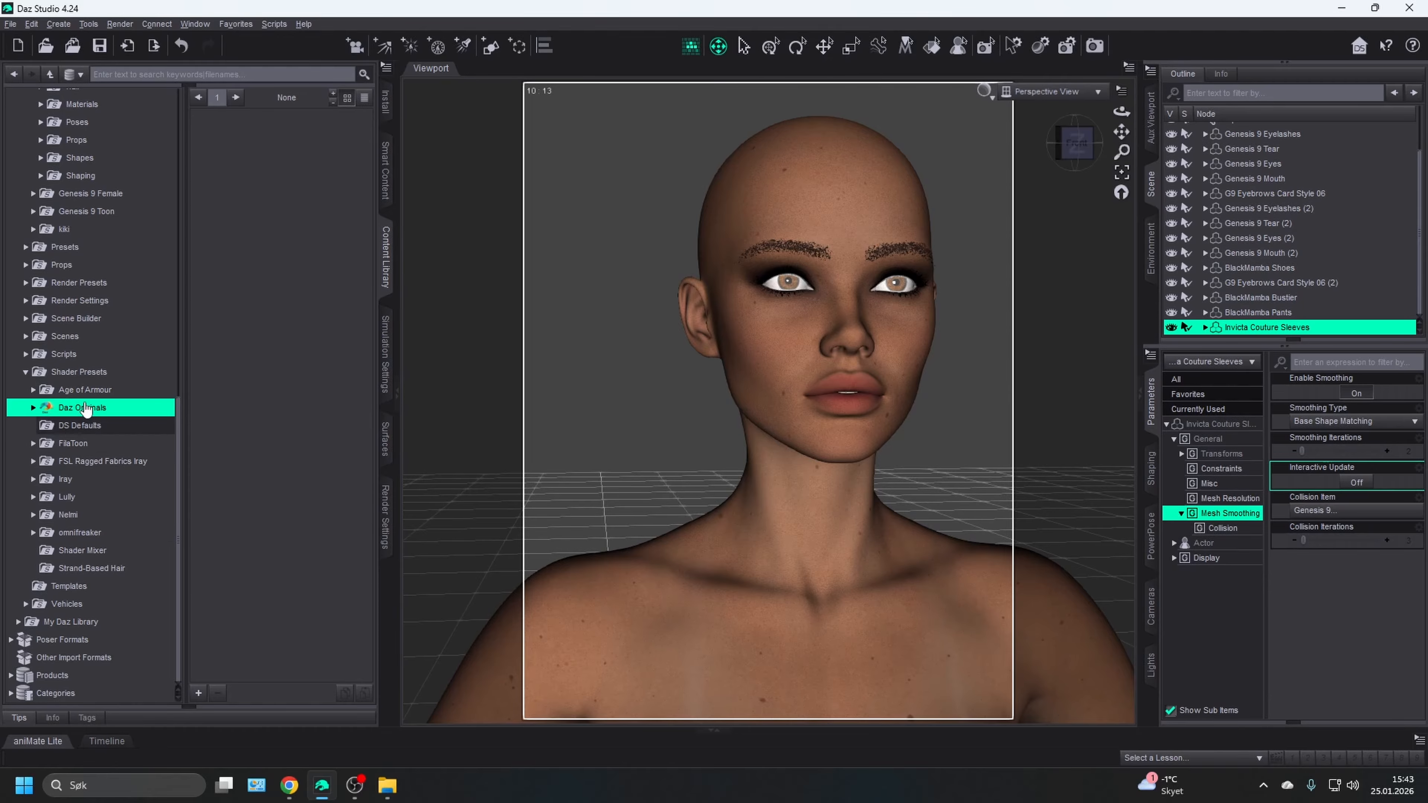
pyautogui.press('Up')
pyautogui.press('Up')
pyautogui.press('Left')
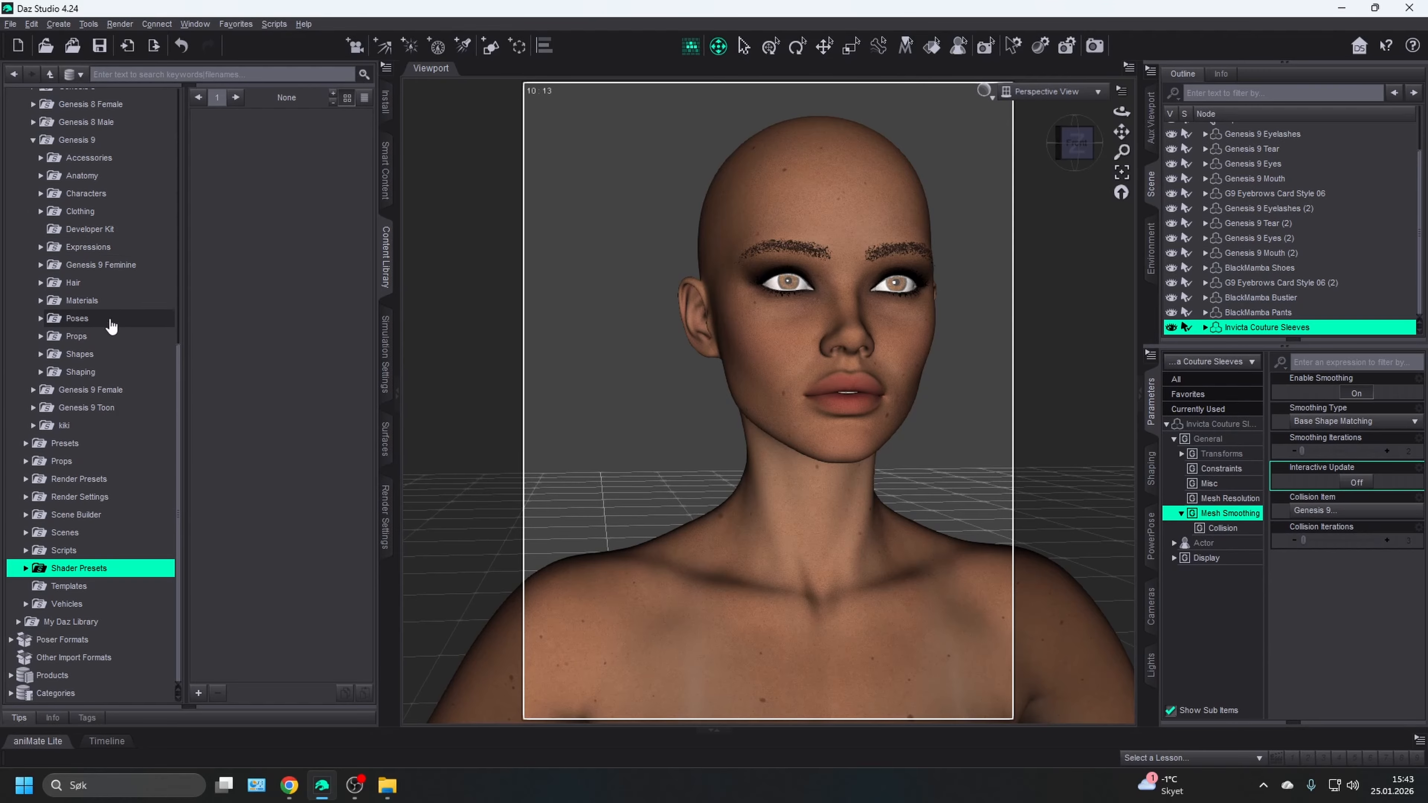
# - Open the M3D Facial Piercings Set folder under the Genesis 9 Daz Originals accessories
pyautogui.doubleClick(90, 157)
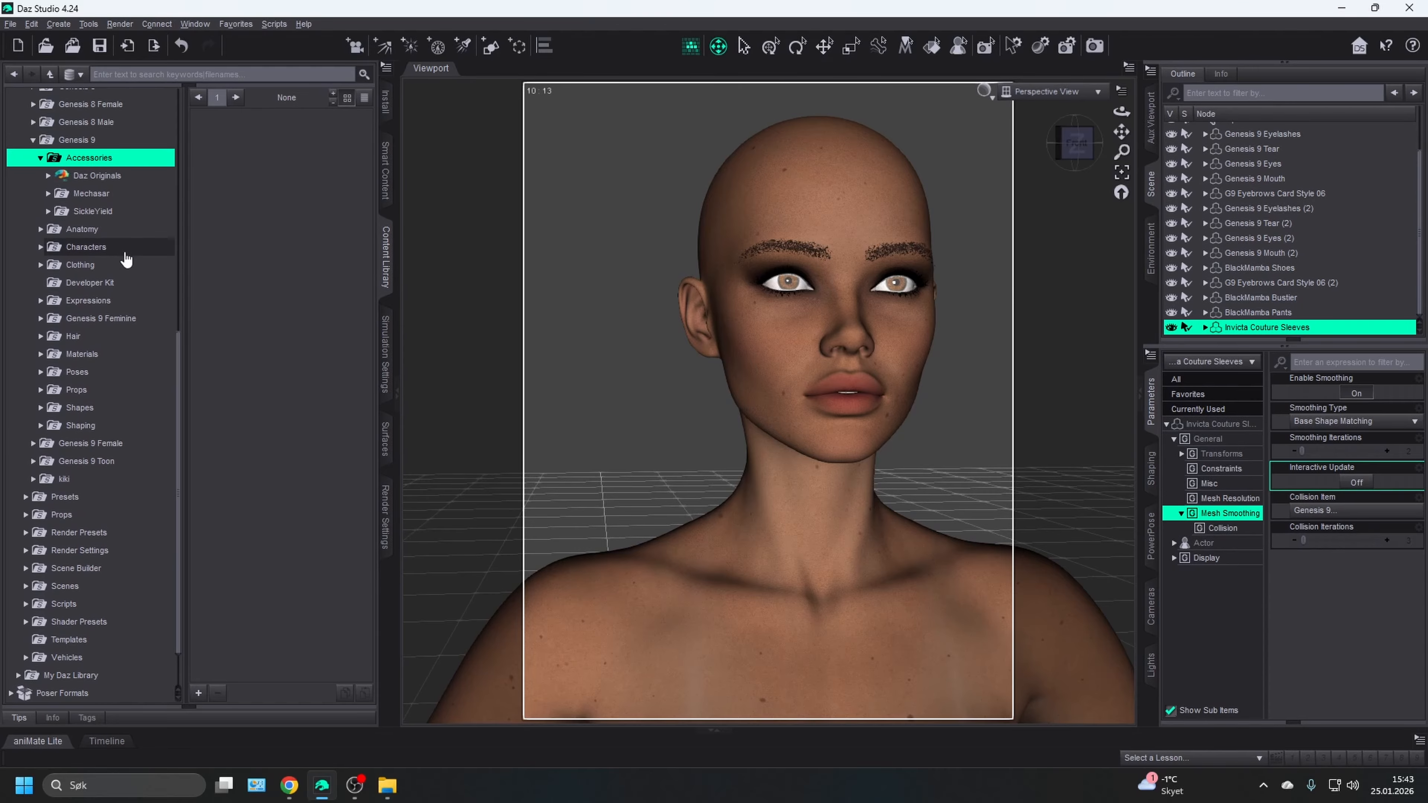
pyautogui.press('Down')
pyautogui.press('Right')
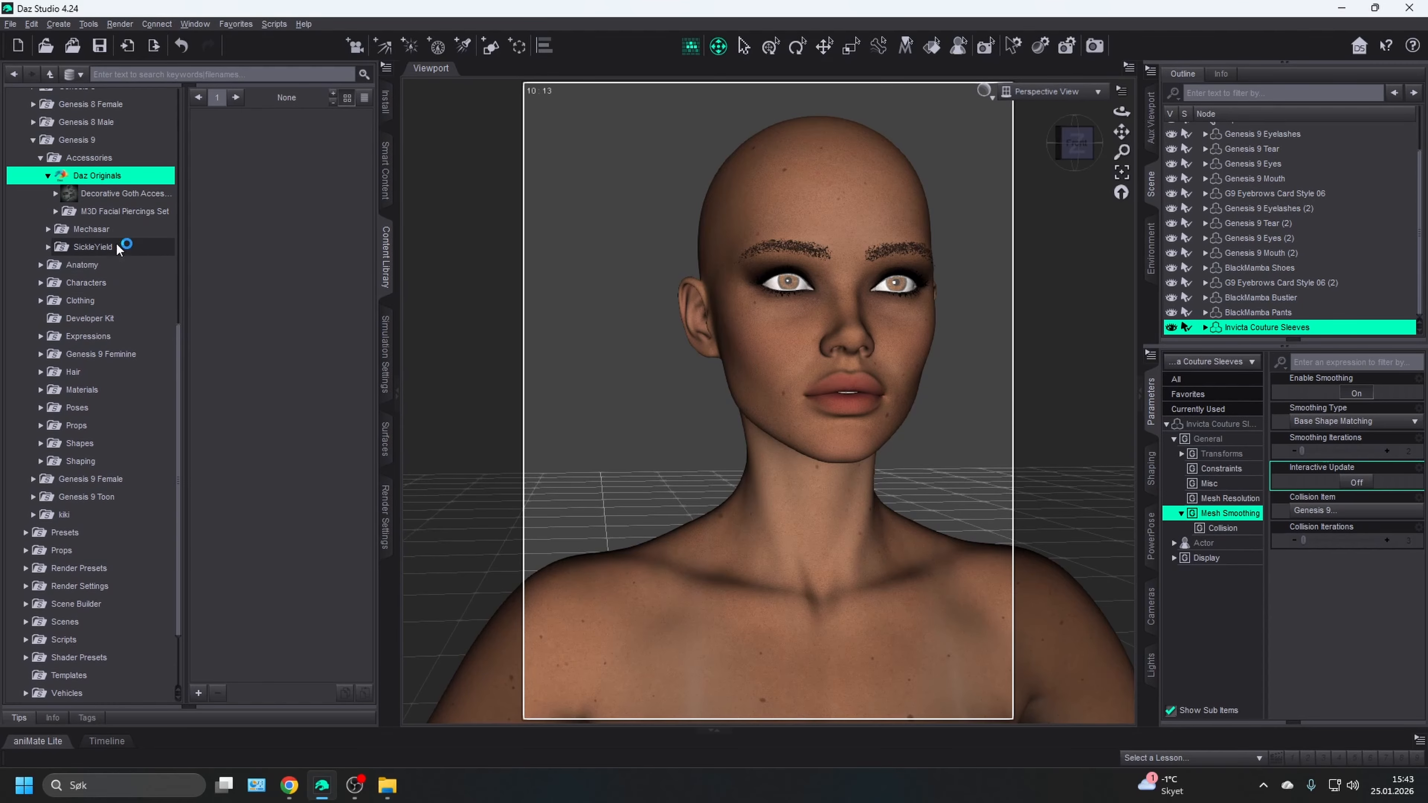
pyautogui.press('Down')
pyautogui.press('Down')
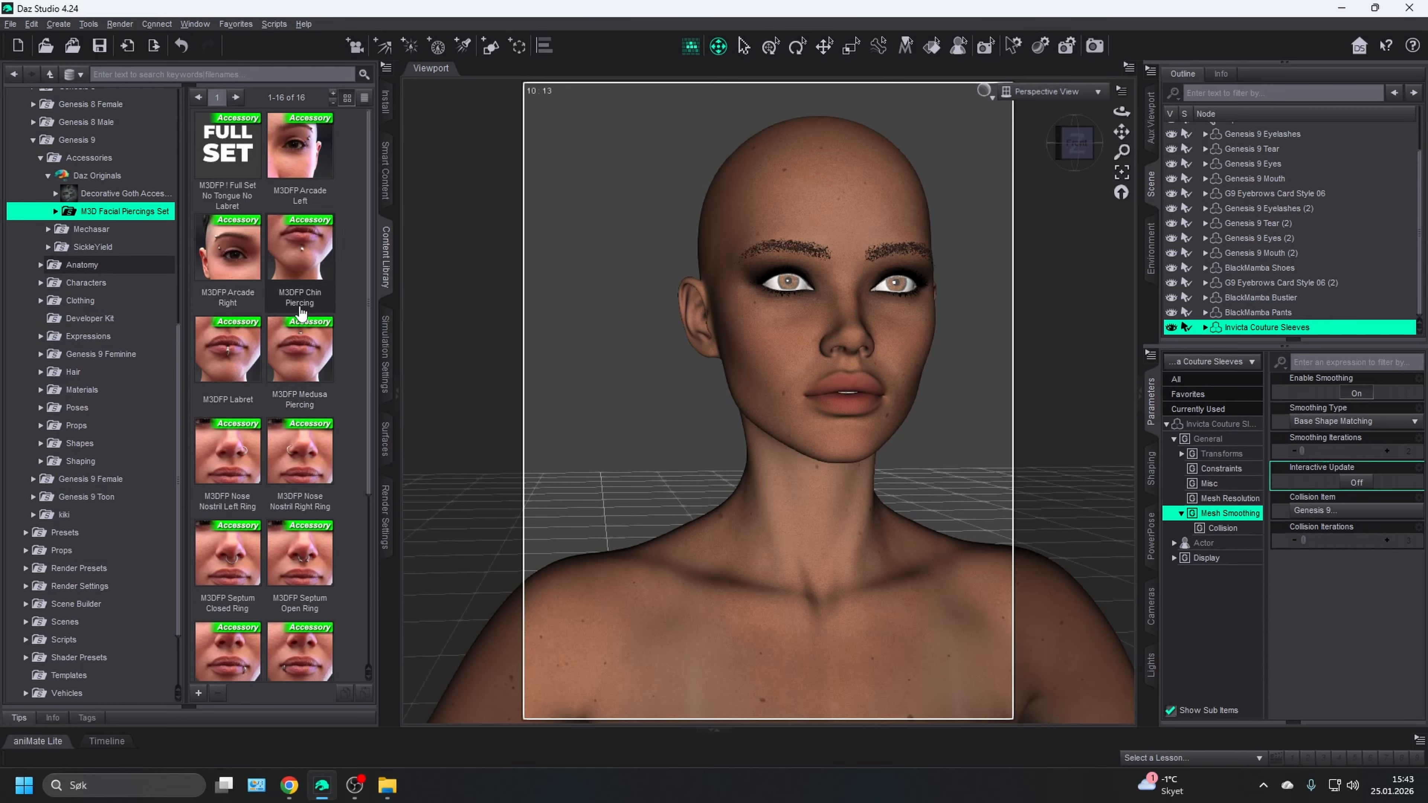
# - Add the M3DFP Chin Piercing to the Genesis 9 figure
pyautogui.click(313, 260)
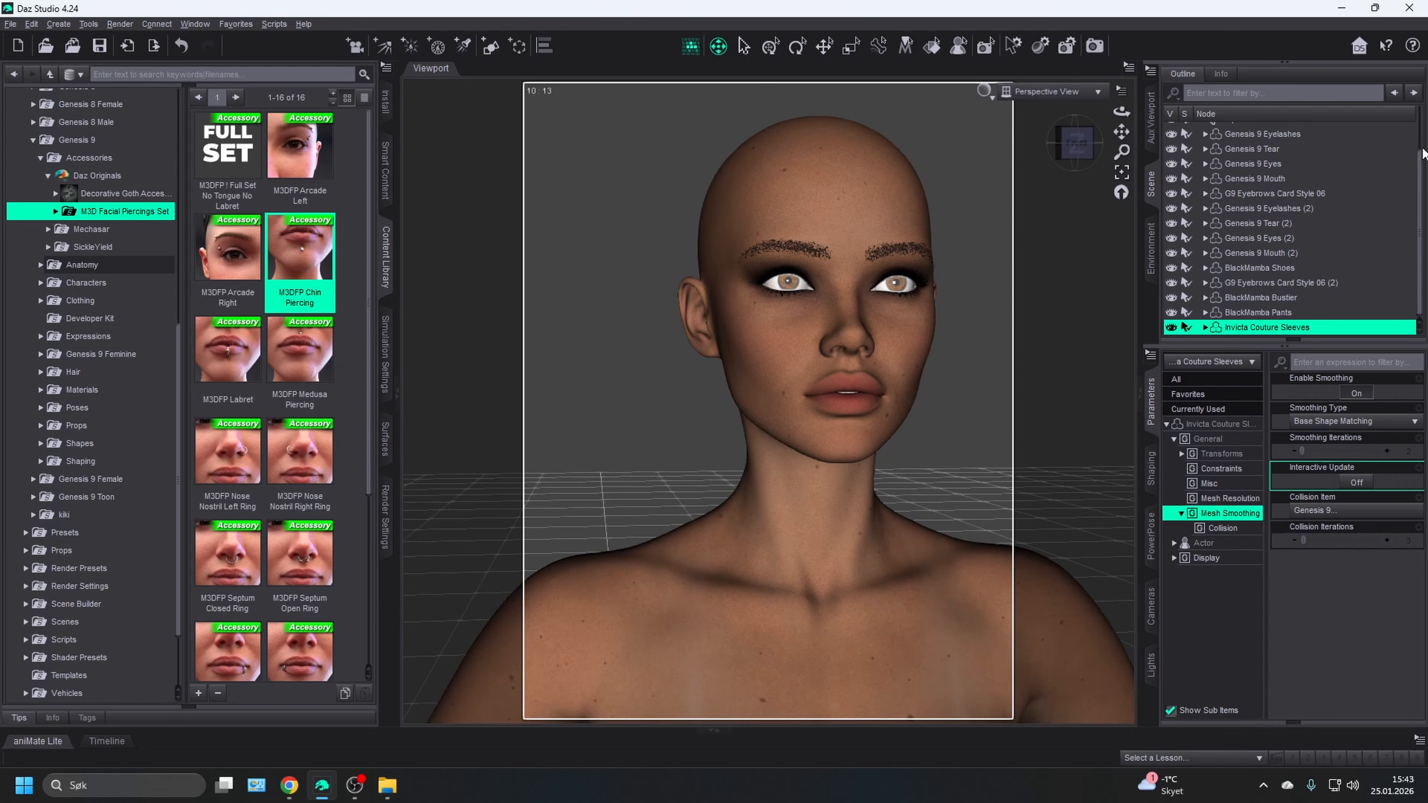
pyautogui.scroll(2, 1329, 160)
pyautogui.click(1234, 159)
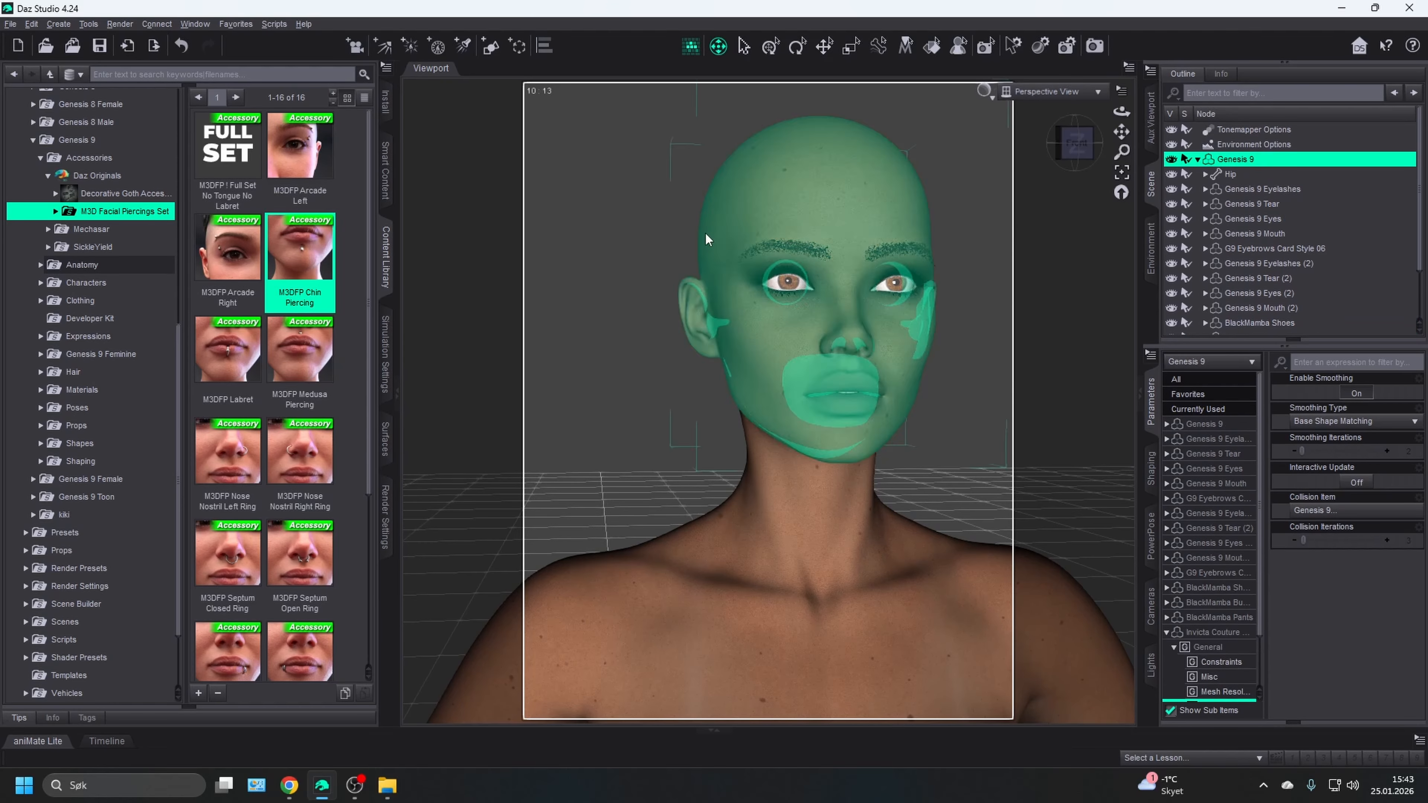
pyautogui.doubleClick(301, 246)
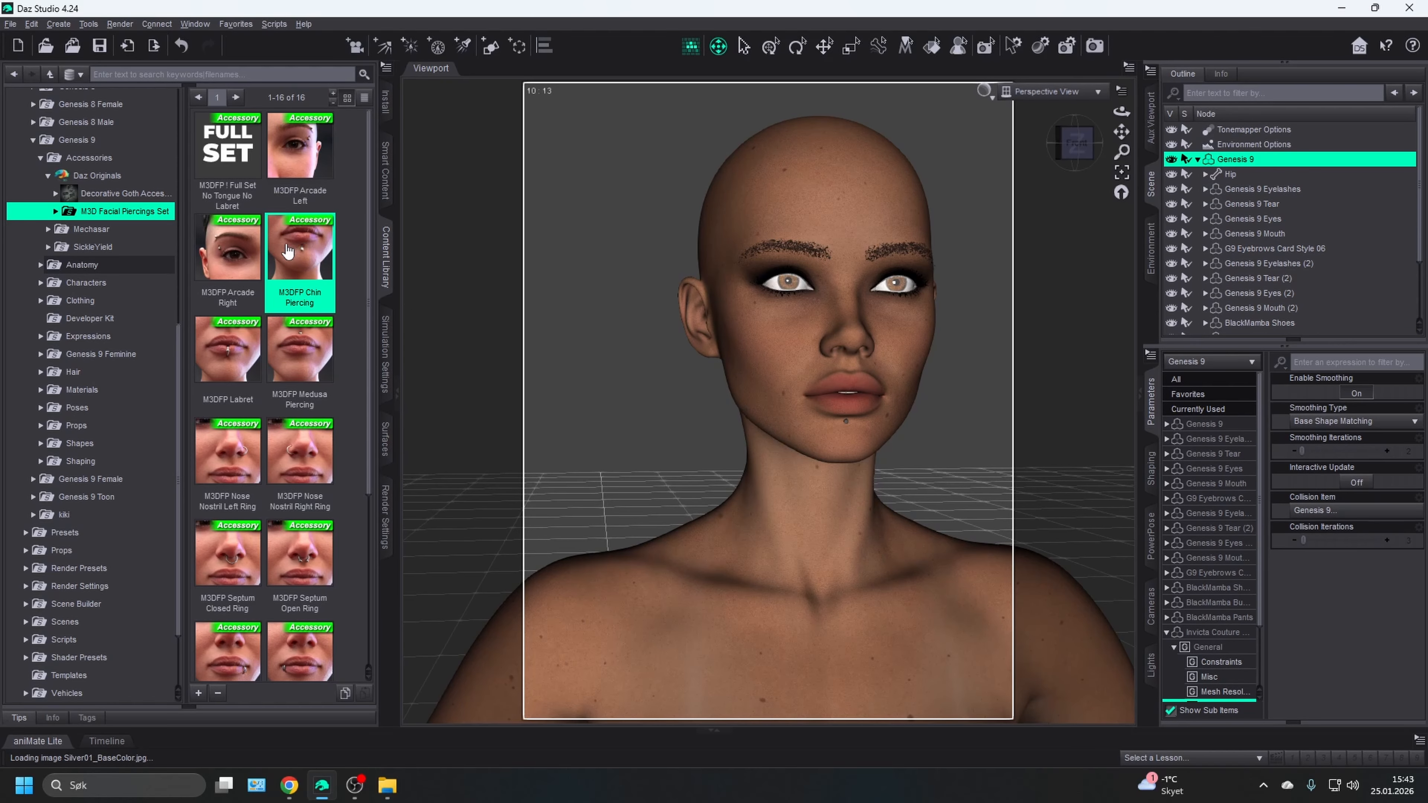
pyautogui.moveTo(1062, 169); pyautogui.dragTo(1096, 169)
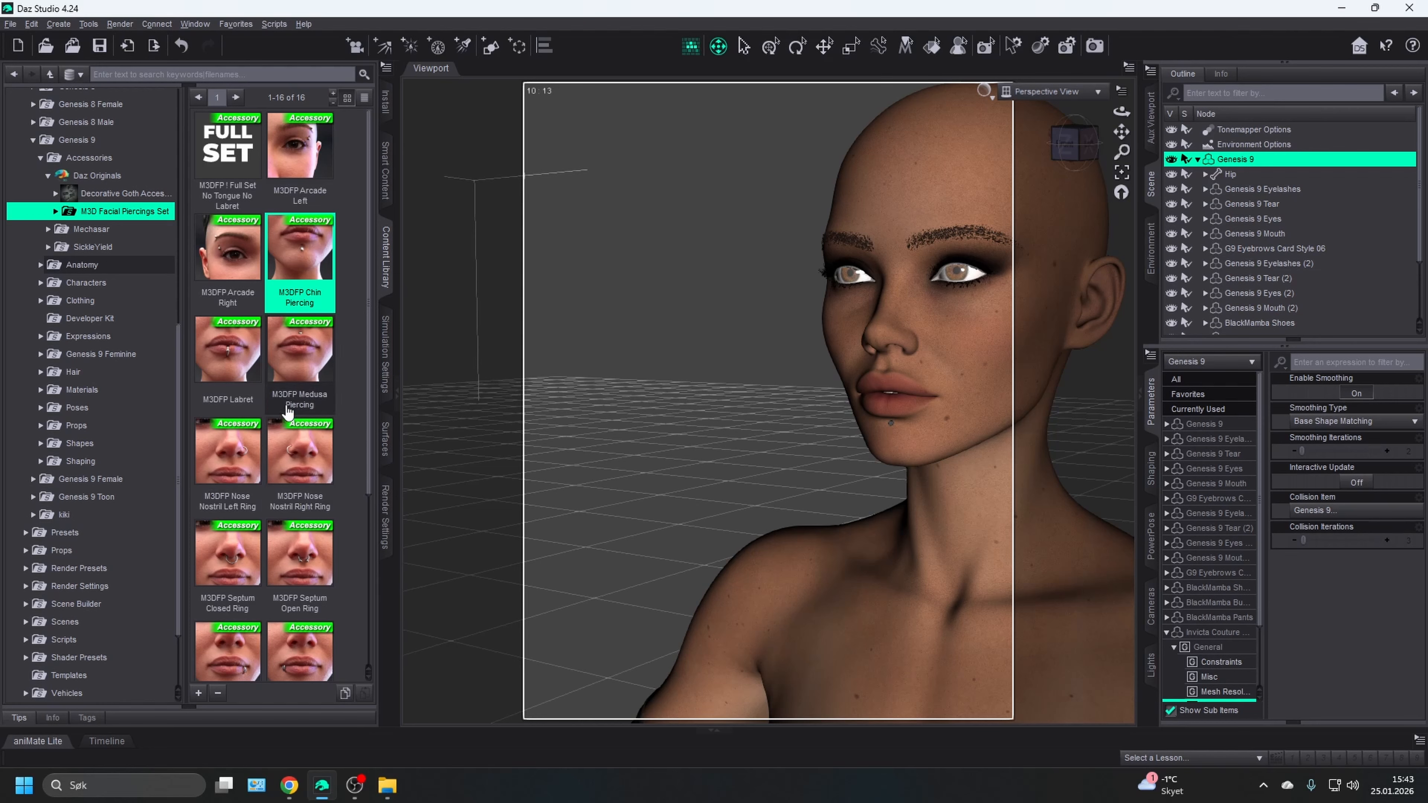
# - Undo the chin piercing and add the M3DFP Nose Nostril Left Ring to the Genesis 9 figure
pyautogui.scroll(-3, 300, 478)
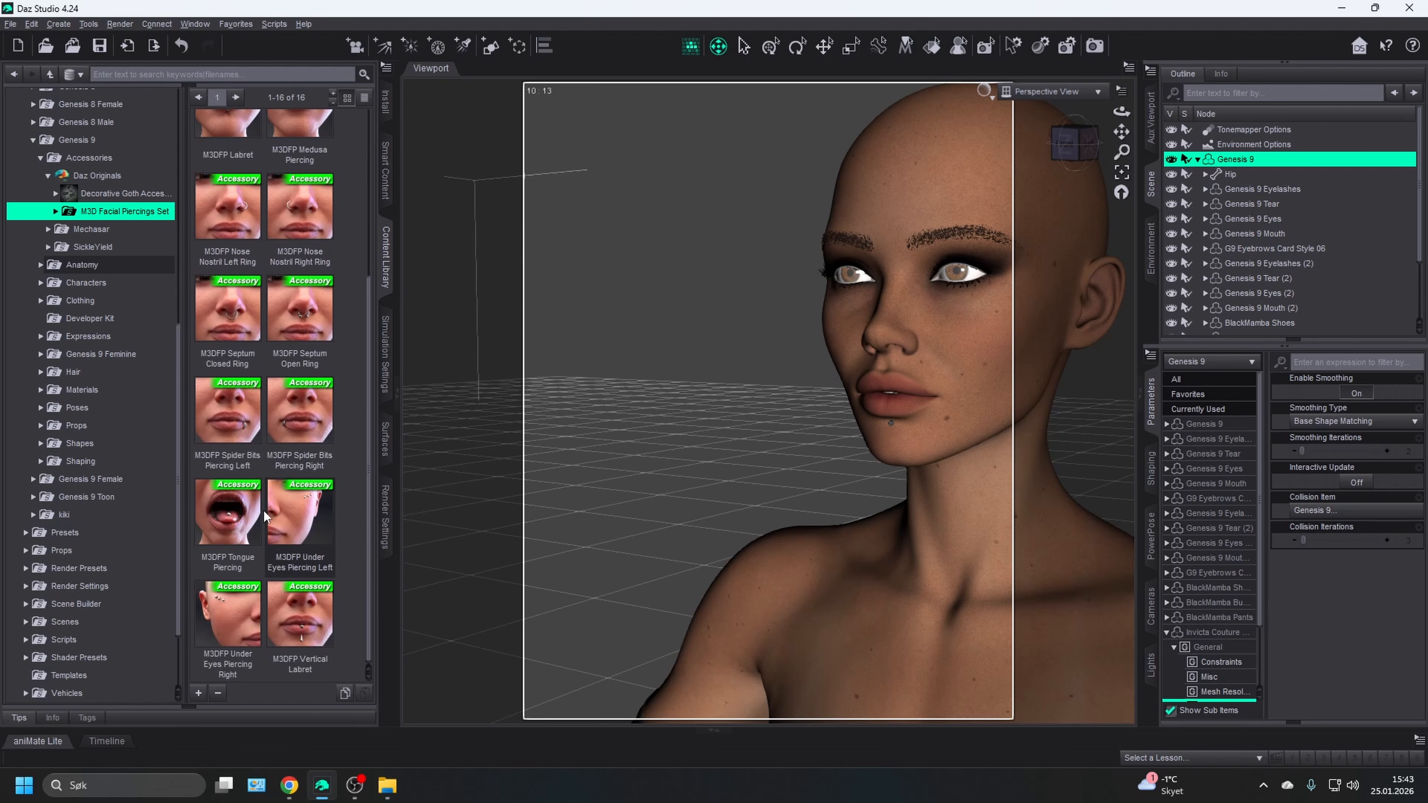
pyautogui.scroll(3, 298, 531)
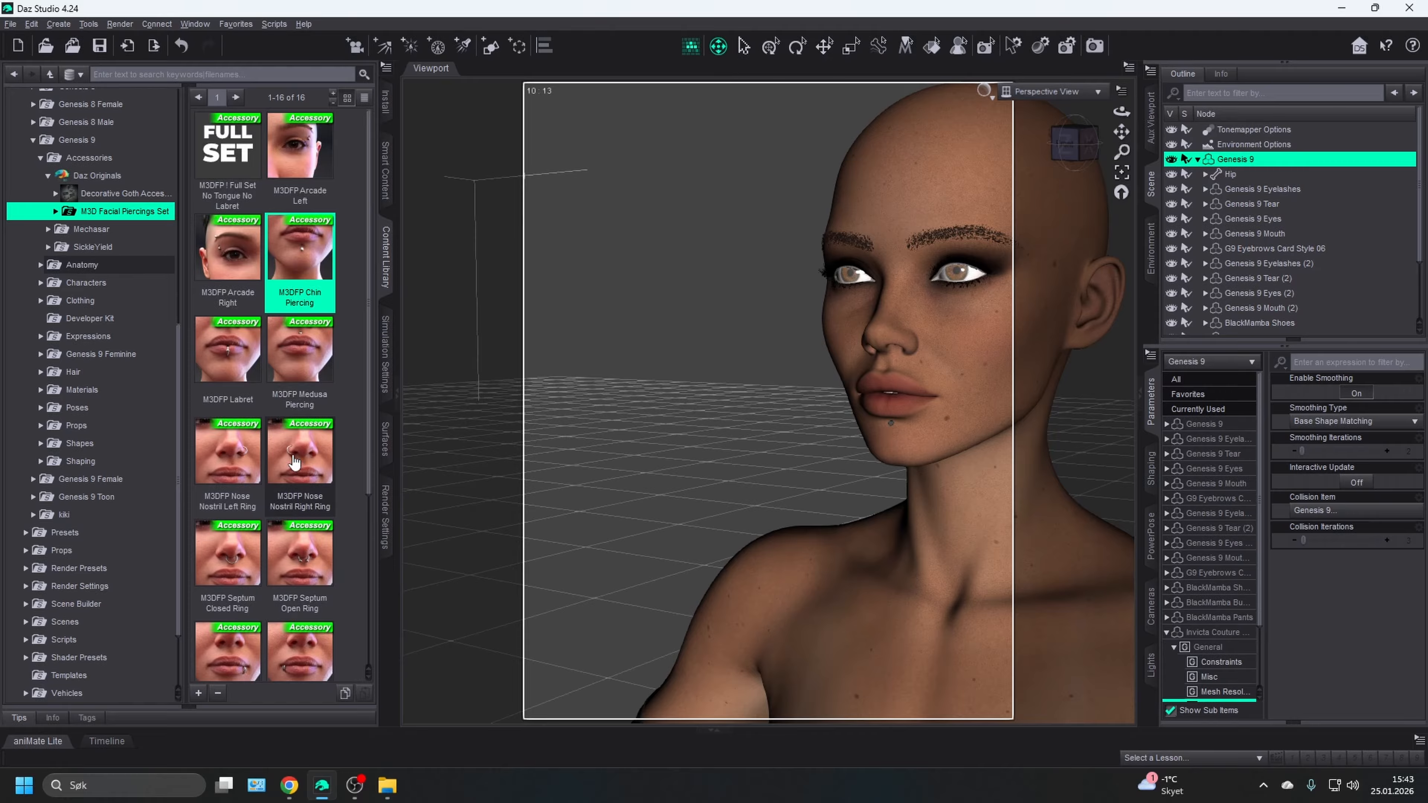
pyautogui.click(241, 461)
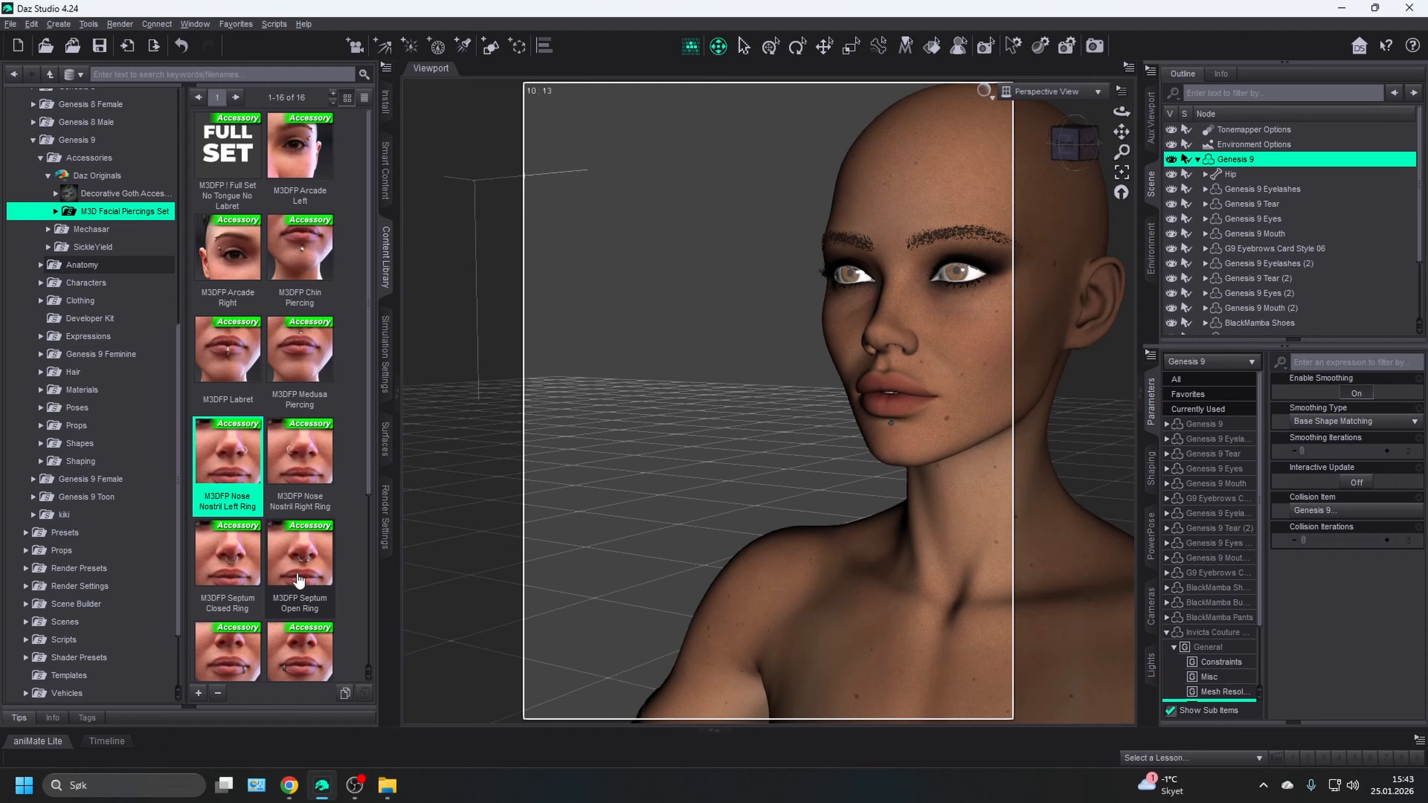
pyautogui.moveTo(231, 462)
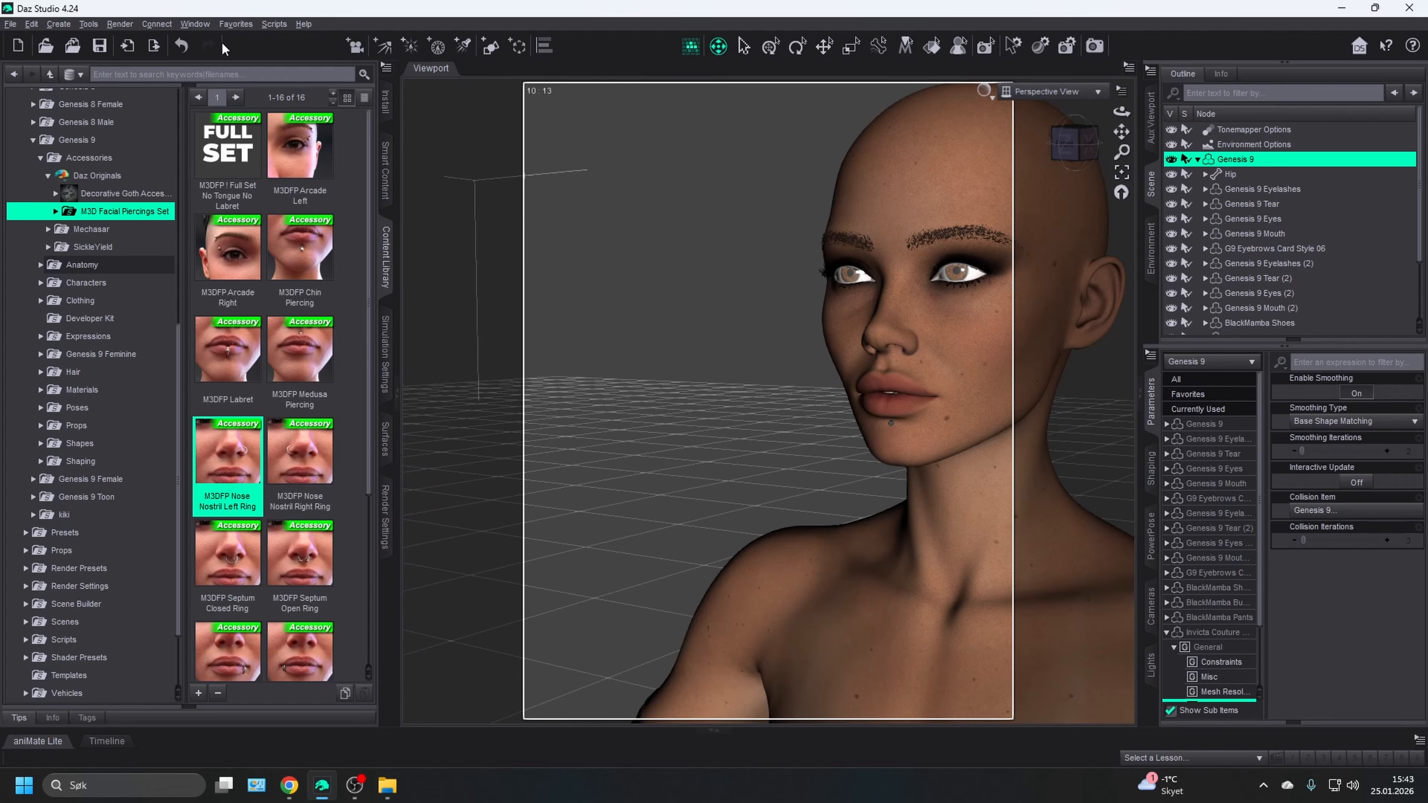
pyautogui.click(181, 46)
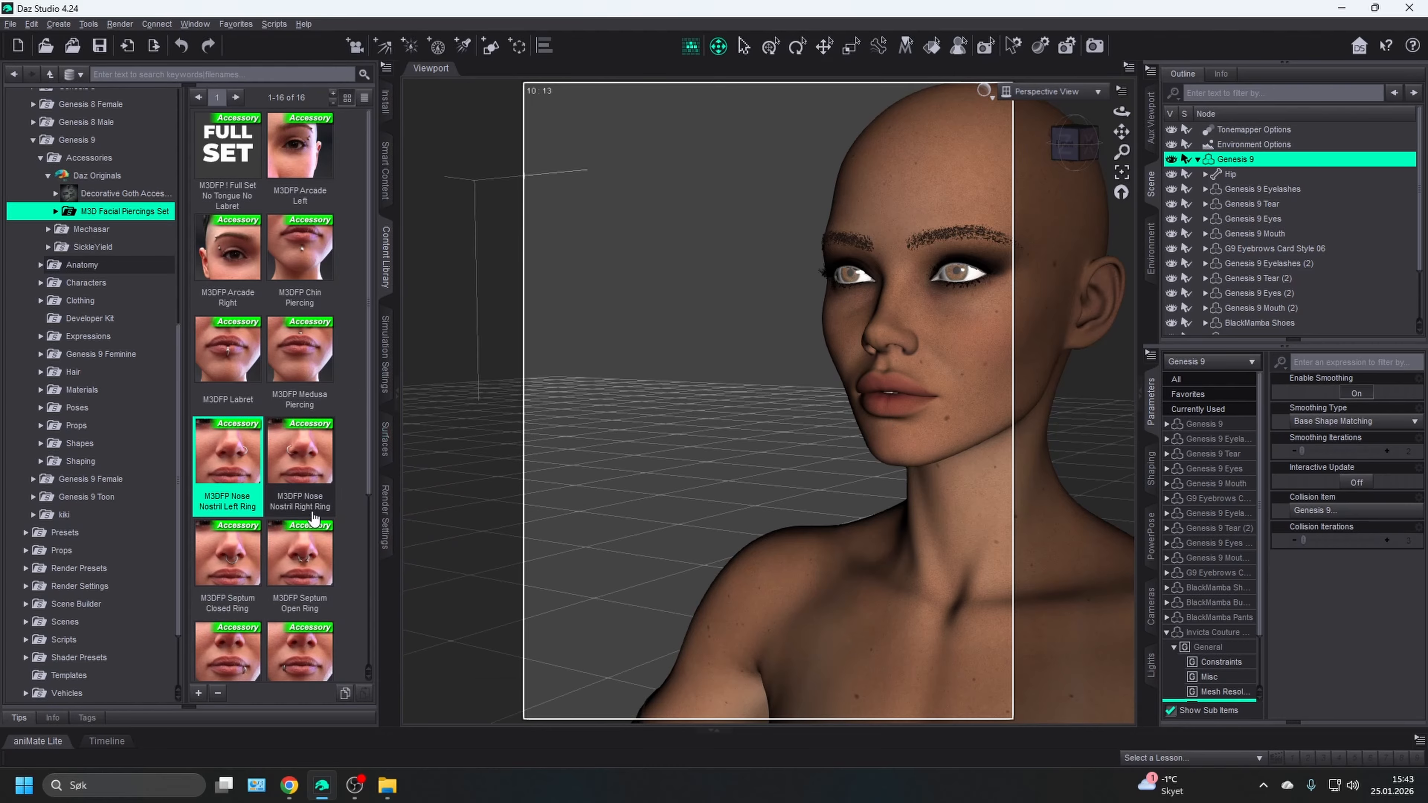
pyautogui.moveTo(238, 447)
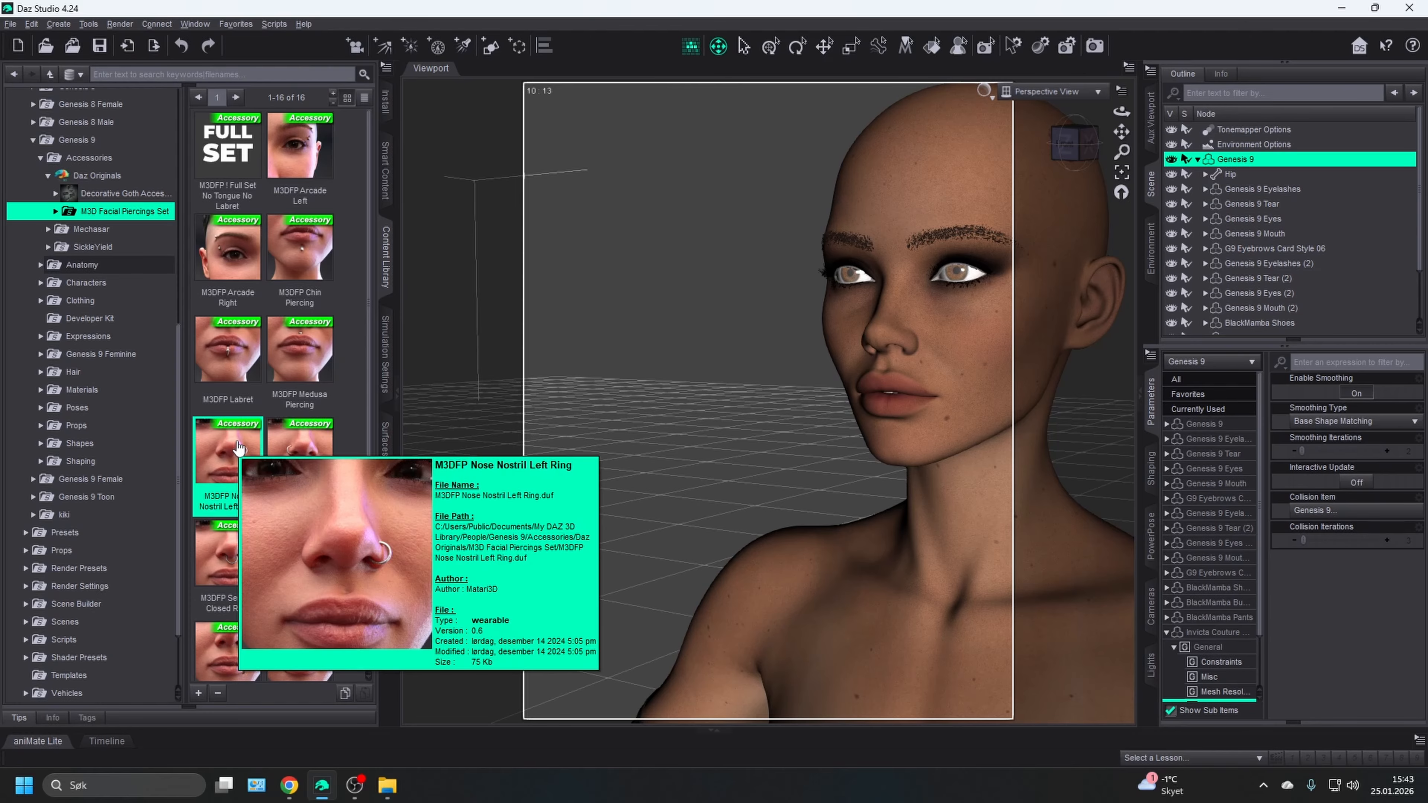
pyautogui.doubleClick(238, 452)
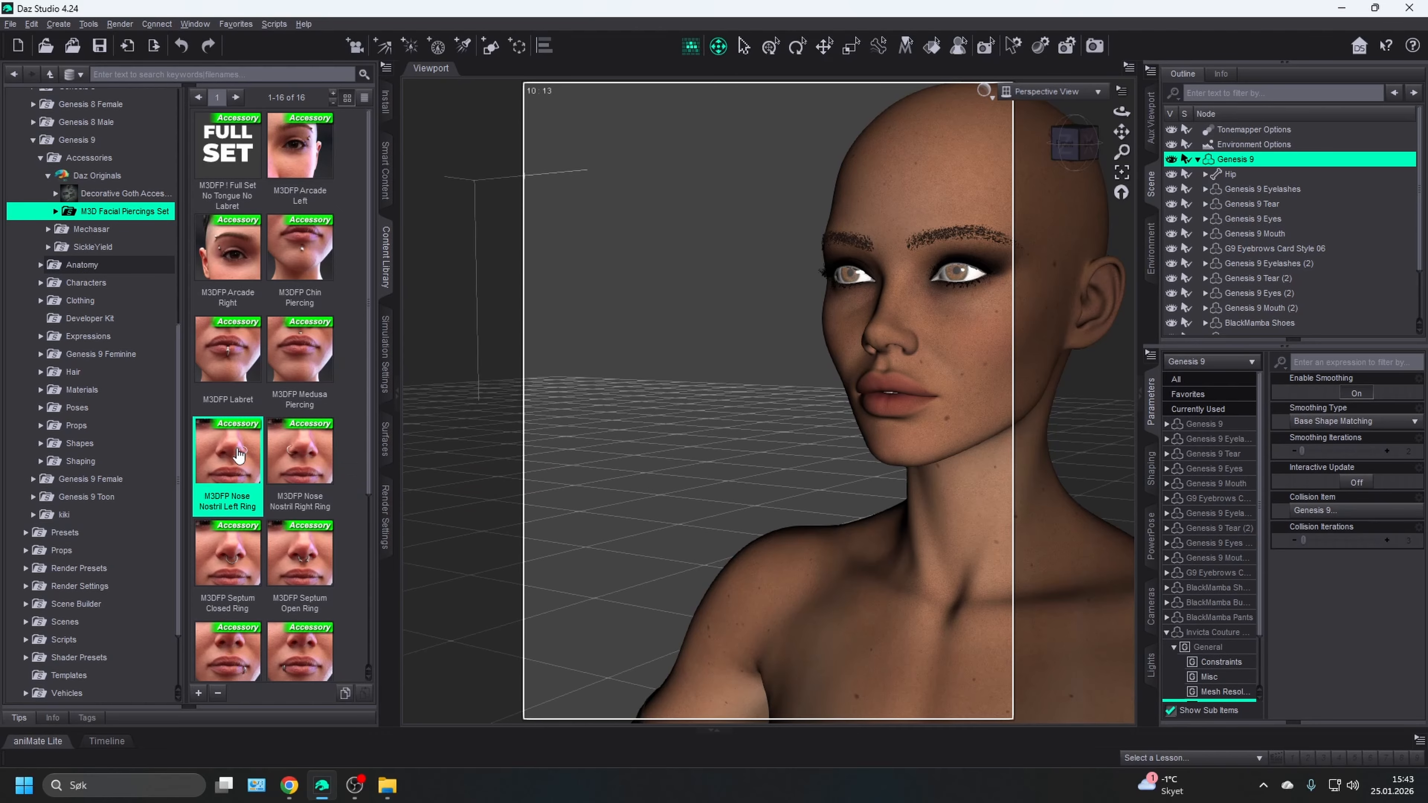
# - Examine the nose ring's fit on the nostril in close-up
pyautogui.scroll(5, 1013, 296)
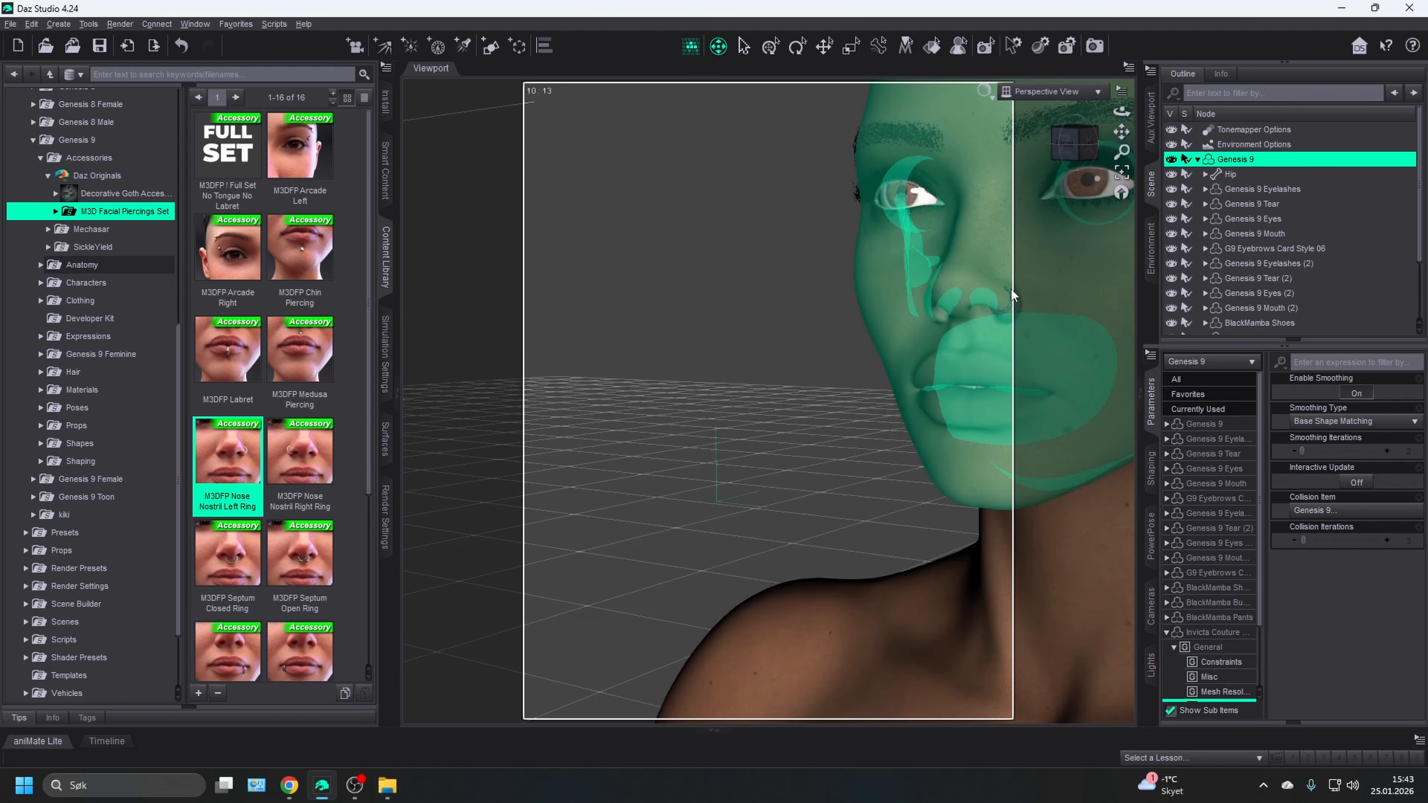
pyautogui.scroll(-3, 1058, 280)
pyautogui.moveTo(1121, 132); pyautogui.dragTo(919, 160)
pyautogui.scroll(2, 1069, 246)
pyautogui.scroll(2, 1051, 233)
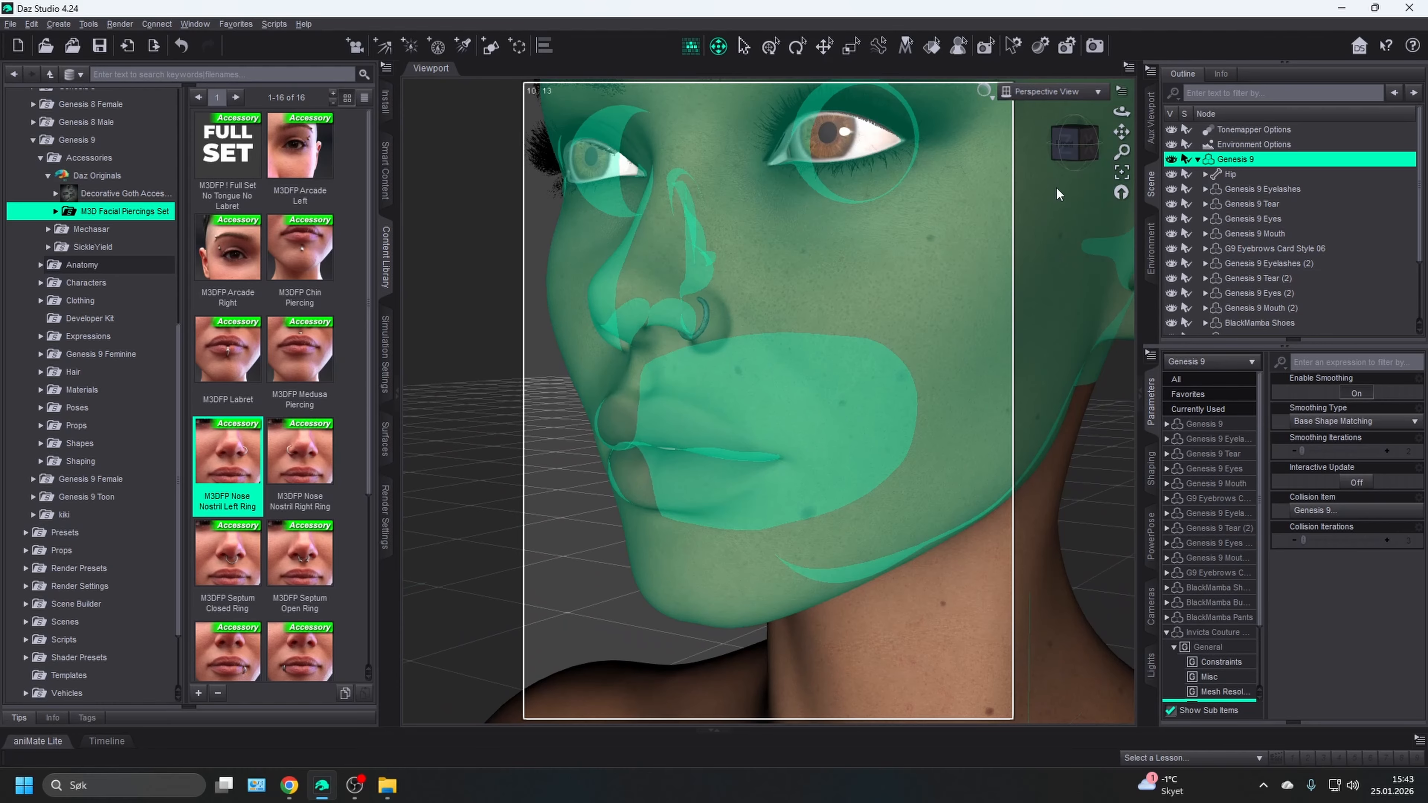
pyautogui.moveTo(1067, 144)
pyautogui.mouseDown()
pyautogui.moveTo(1191, 131)
pyautogui.moveTo(1096, 125)
pyautogui.moveTo(1068, 143)
pyautogui.mouseUp()
pyautogui.scroll(-5, 818, 362)
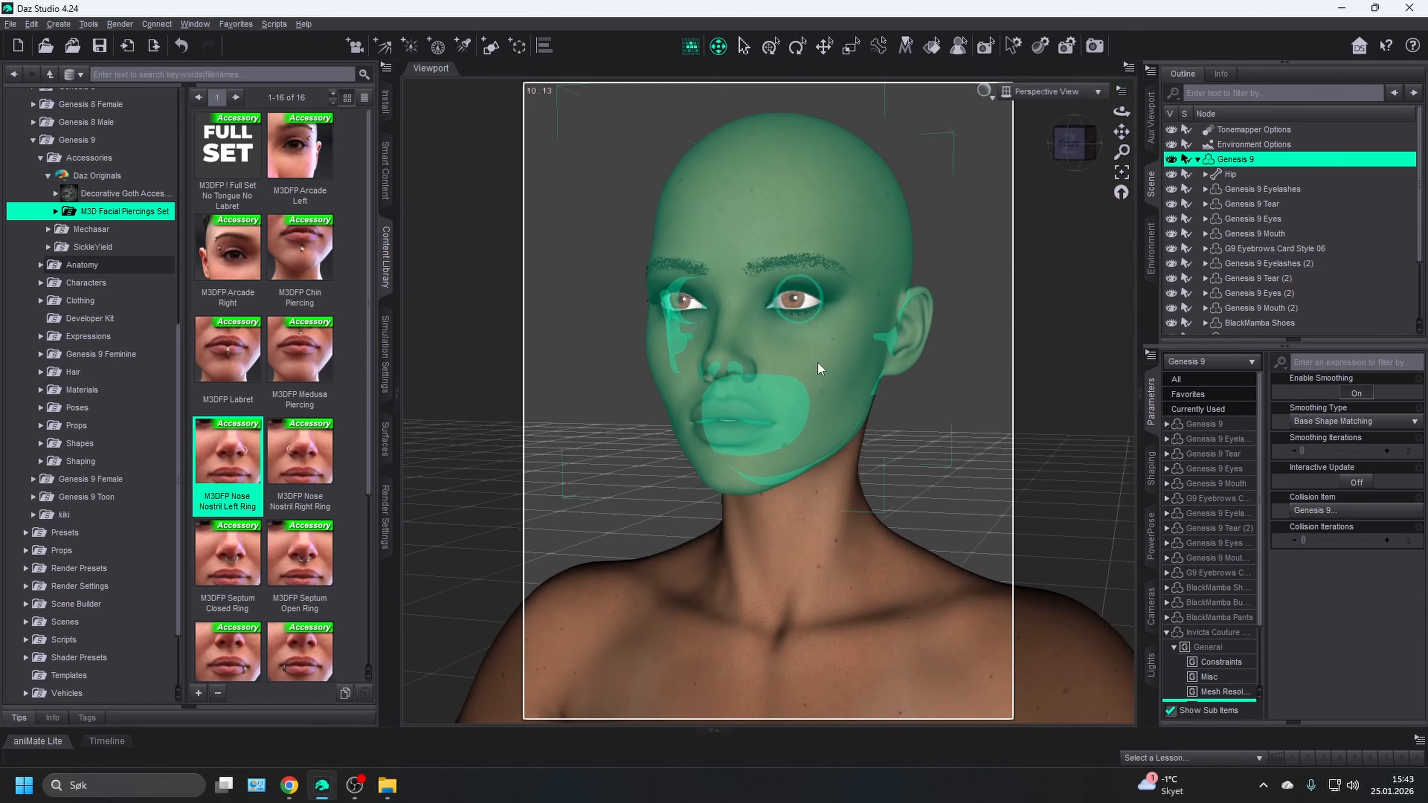
# - Check the Decorative Goth Accessories folder's contents and collapse the Genesis 9 Accessories folder
pyautogui.click(104, 194)
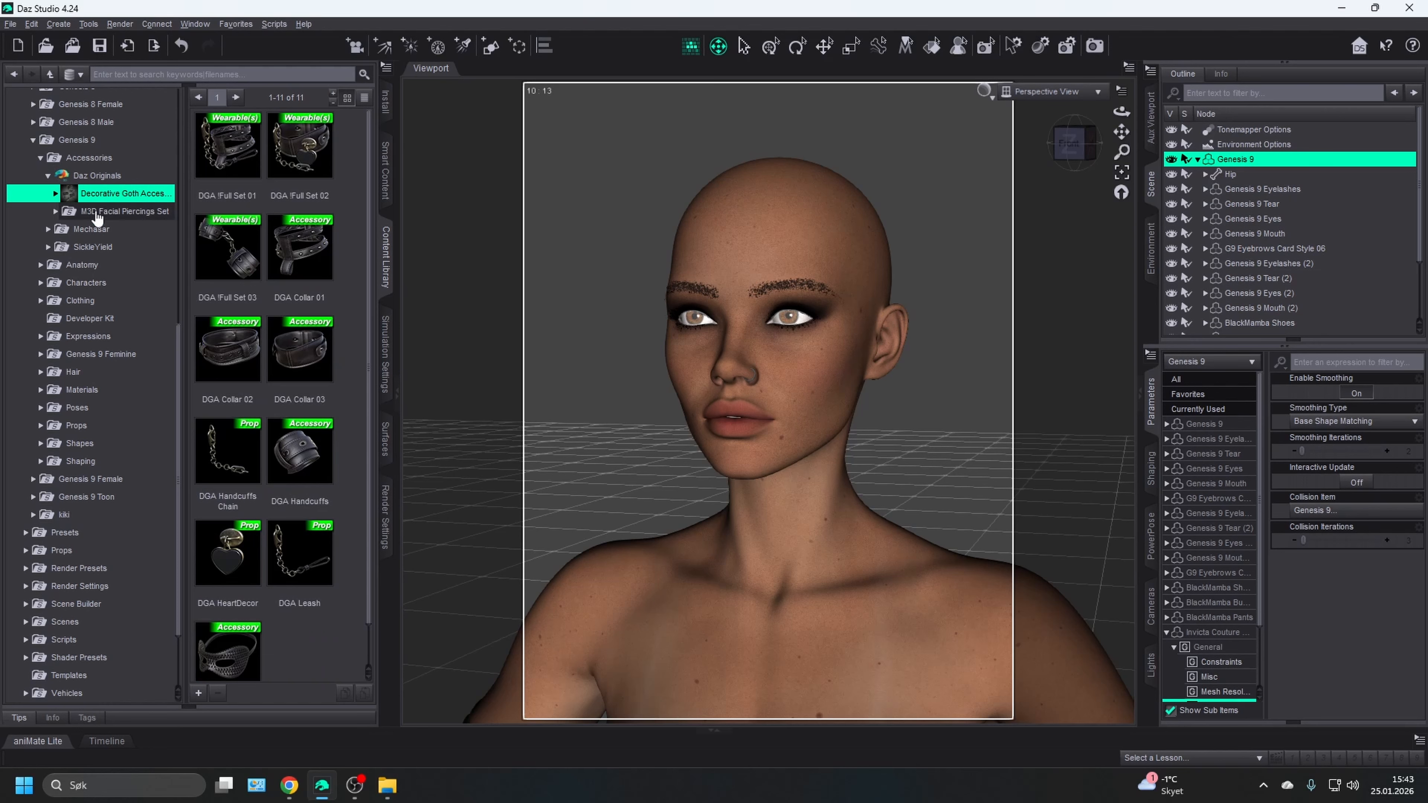
pyautogui.press('Left')
pyautogui.press('Left')
pyautogui.press('Left')
pyautogui.press('Left')
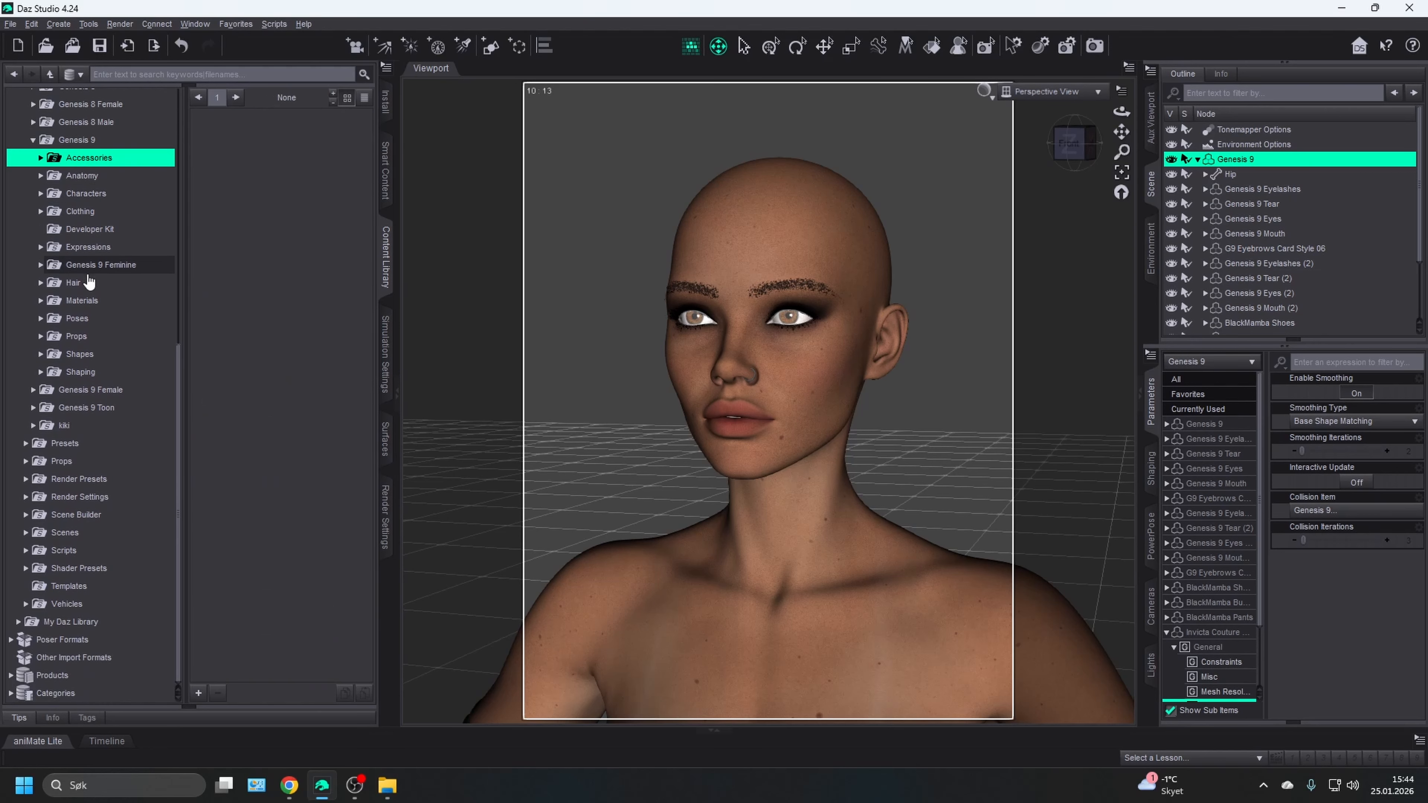
# - Open the 01 Accessories folder of Invicta Couture under the Genesis 9 clothing
pyautogui.doubleClick(112, 211)
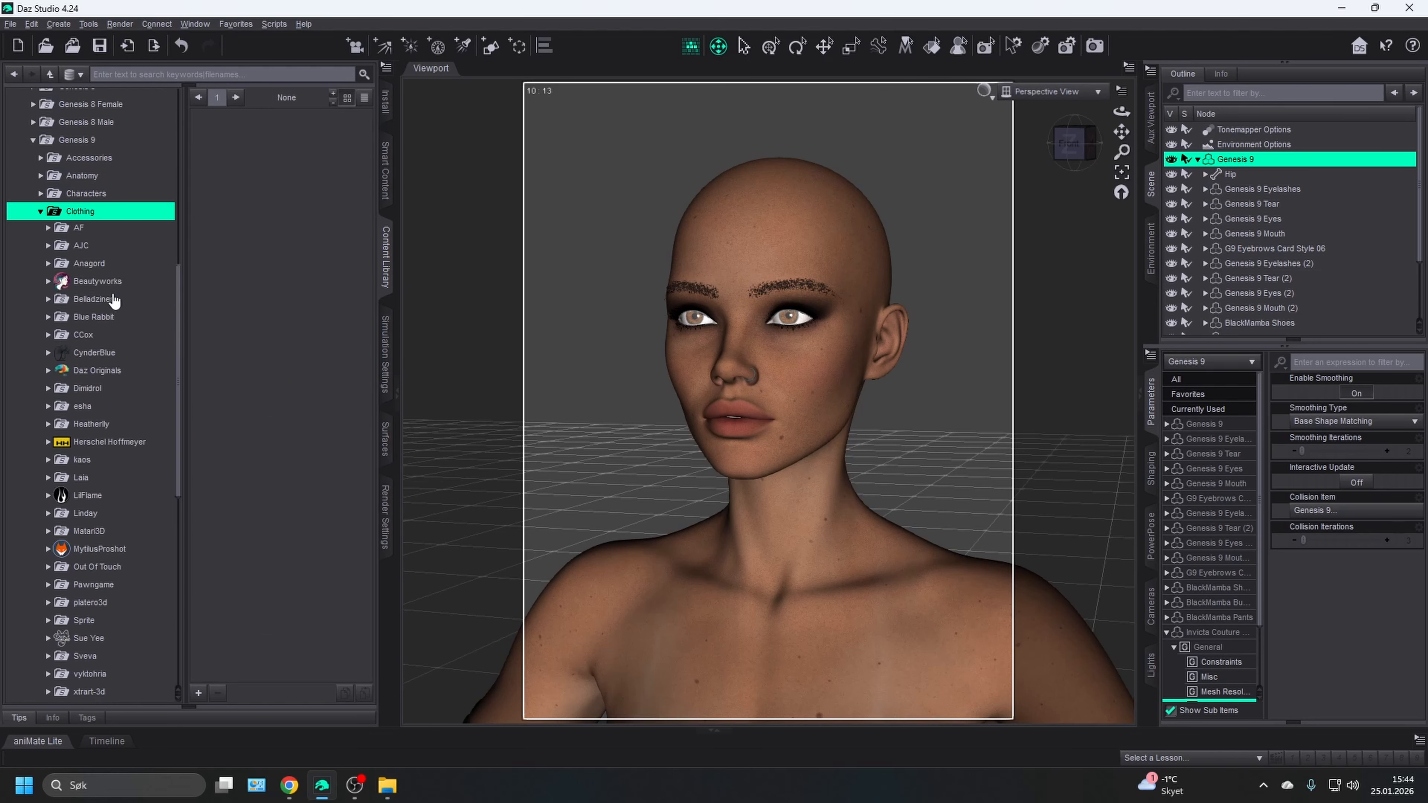
pyautogui.click(119, 426)
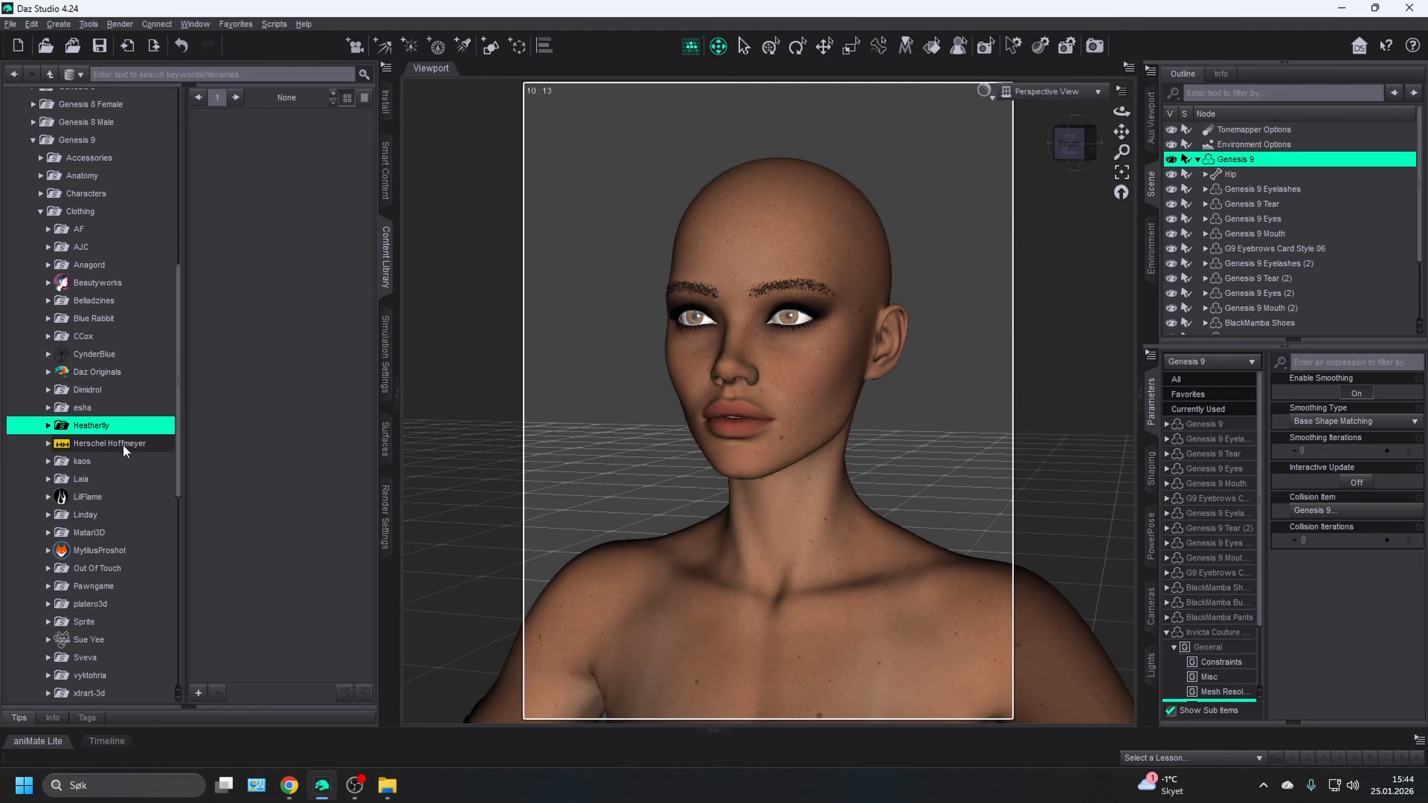
pyautogui.doubleClick(123, 444)
pyautogui.press('Down')
pyautogui.press('Right')
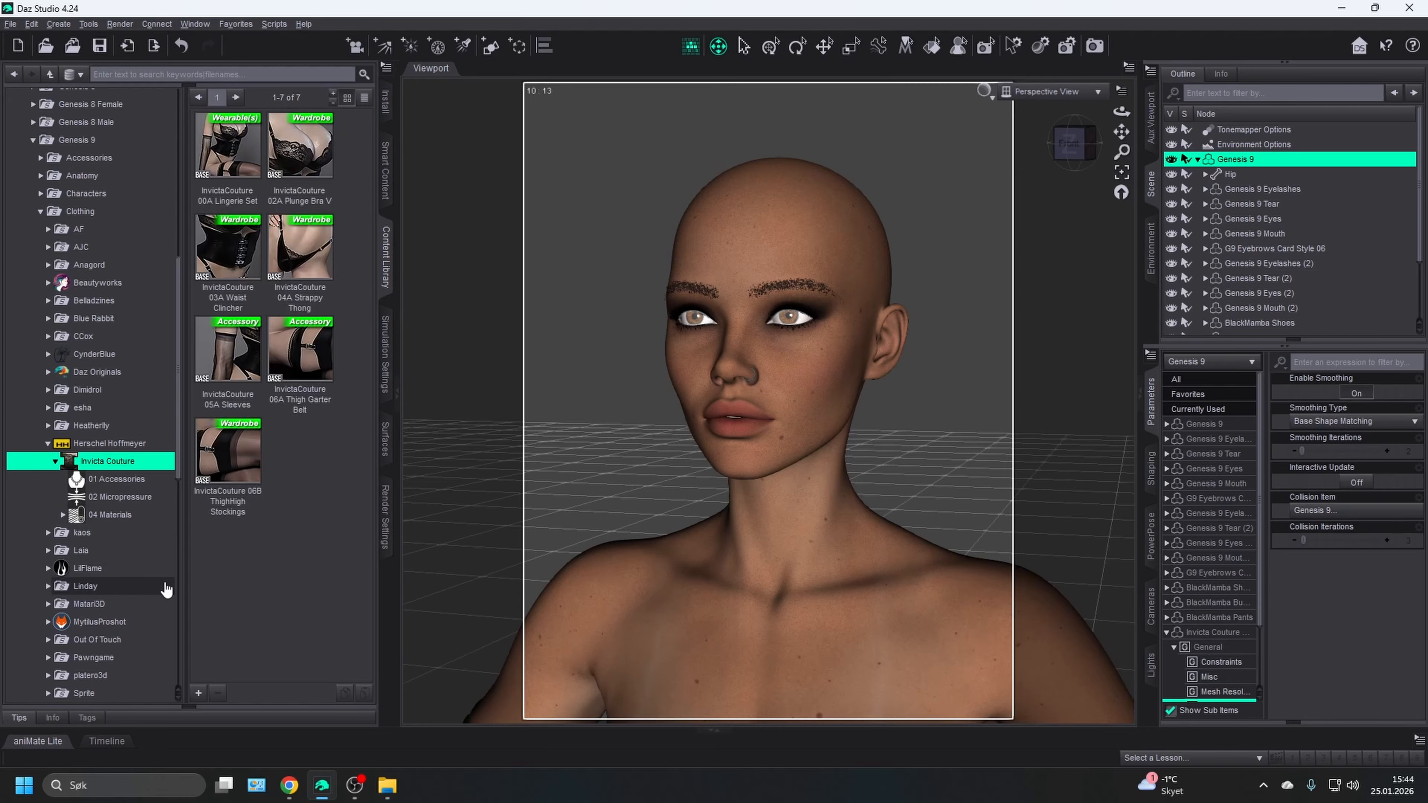
pyautogui.press('Down')
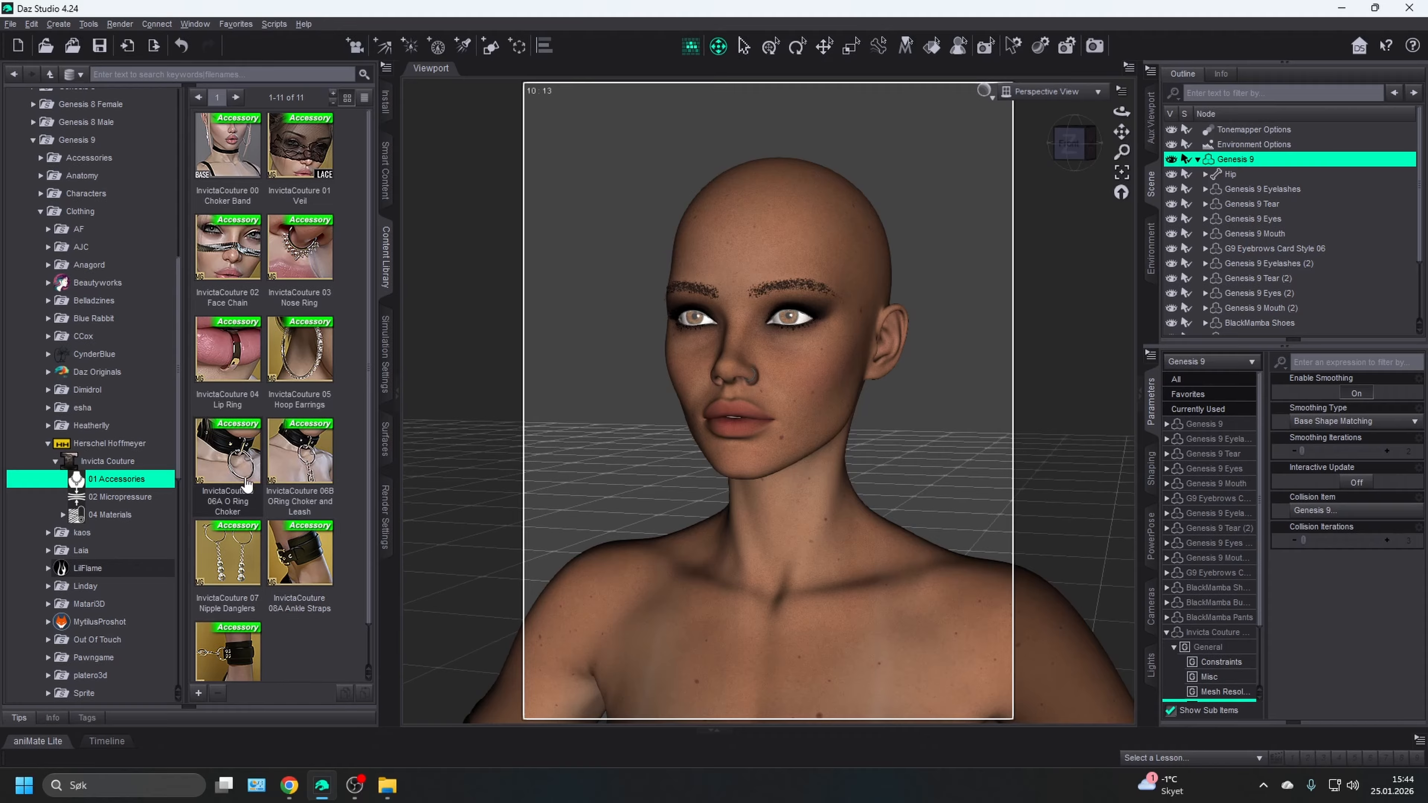
# - Add the InvictaCouture 04 Lip Ring to the Genesis 9 figure
pyautogui.click(239, 450)
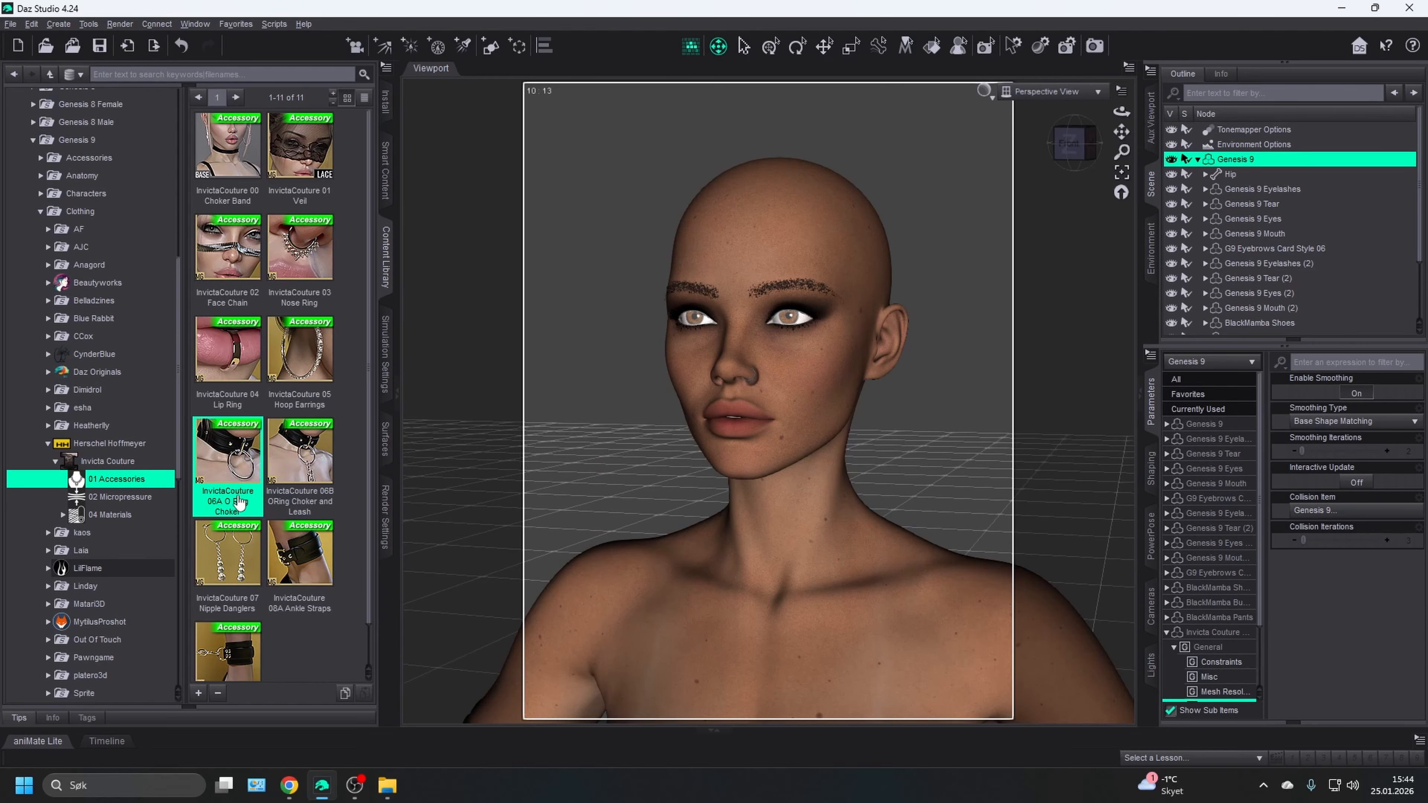
pyautogui.moveTo(224, 459)
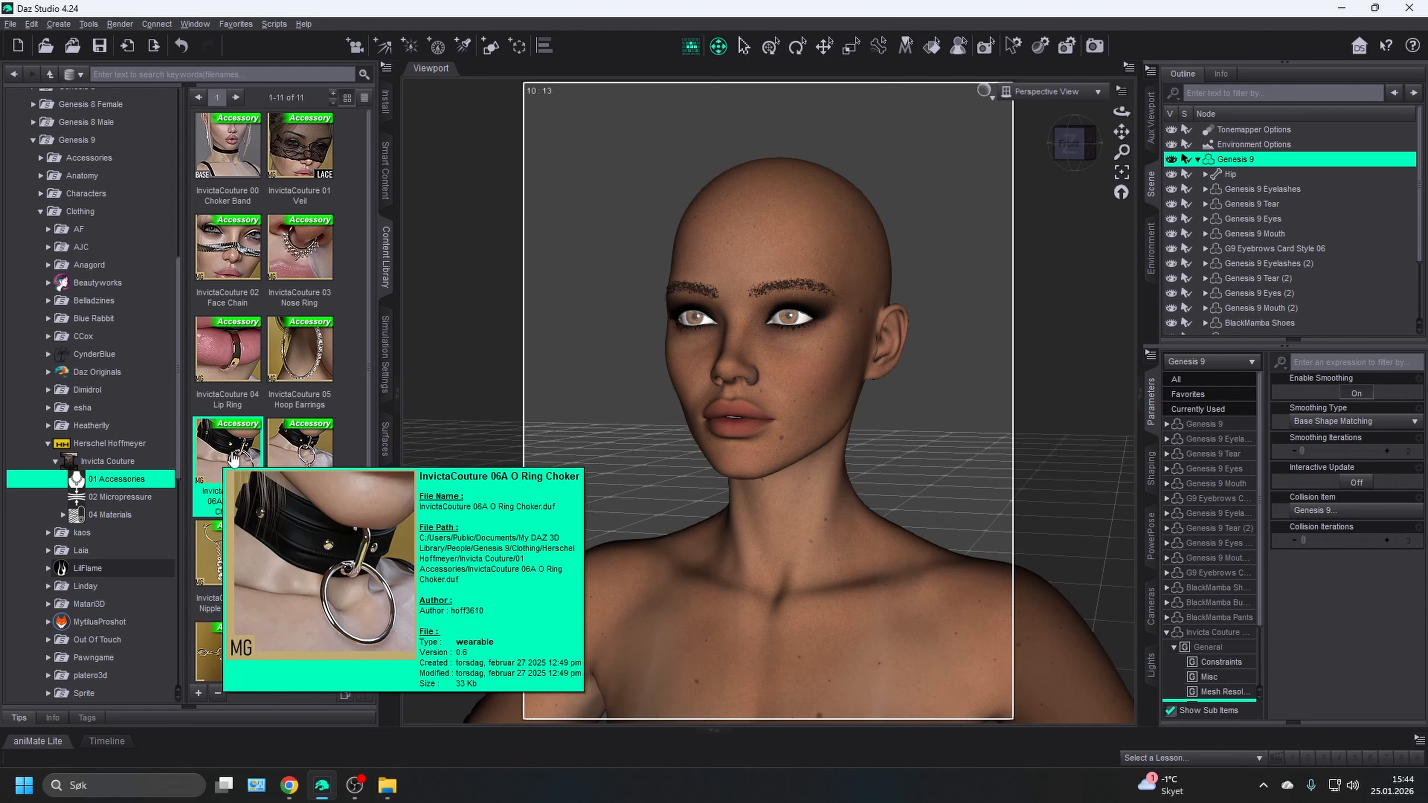
pyautogui.click(235, 374)
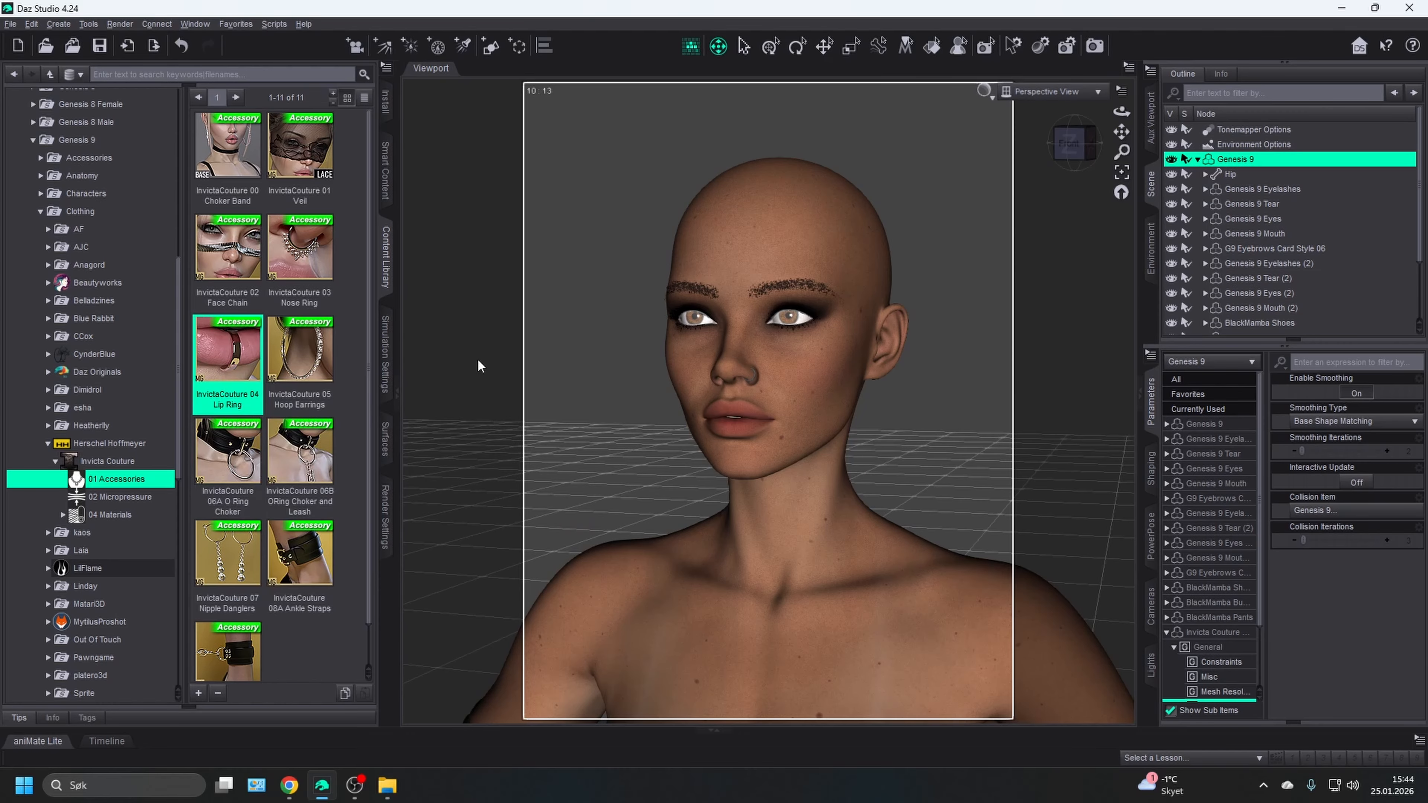
pyautogui.moveTo(1077, 264); pyautogui.dragTo(713, 376)
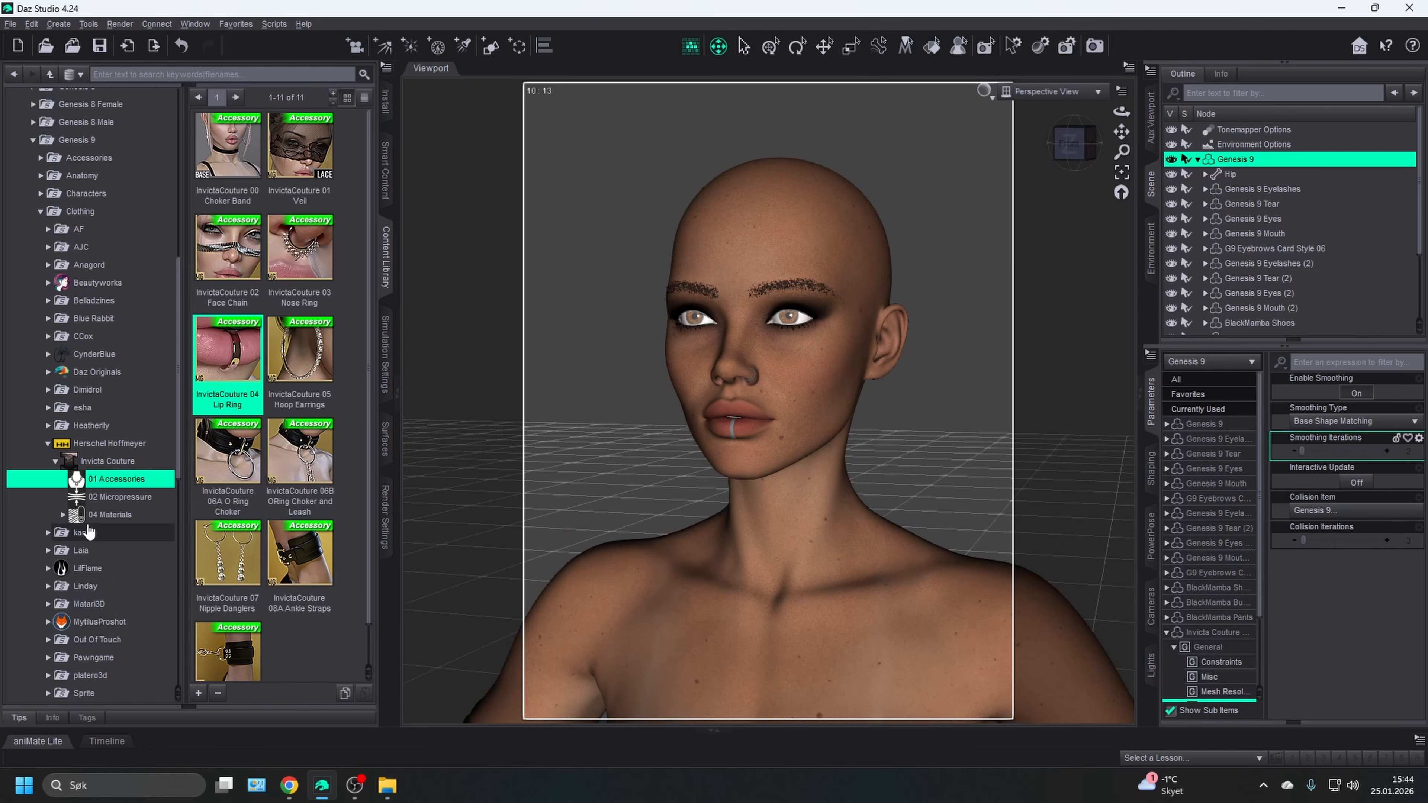
# - Apply the 01B LipRing Micropressure 100 shape preset from the Invicta Couture 02 Micropressure folder and check the lip ring
pyautogui.click(120, 500)
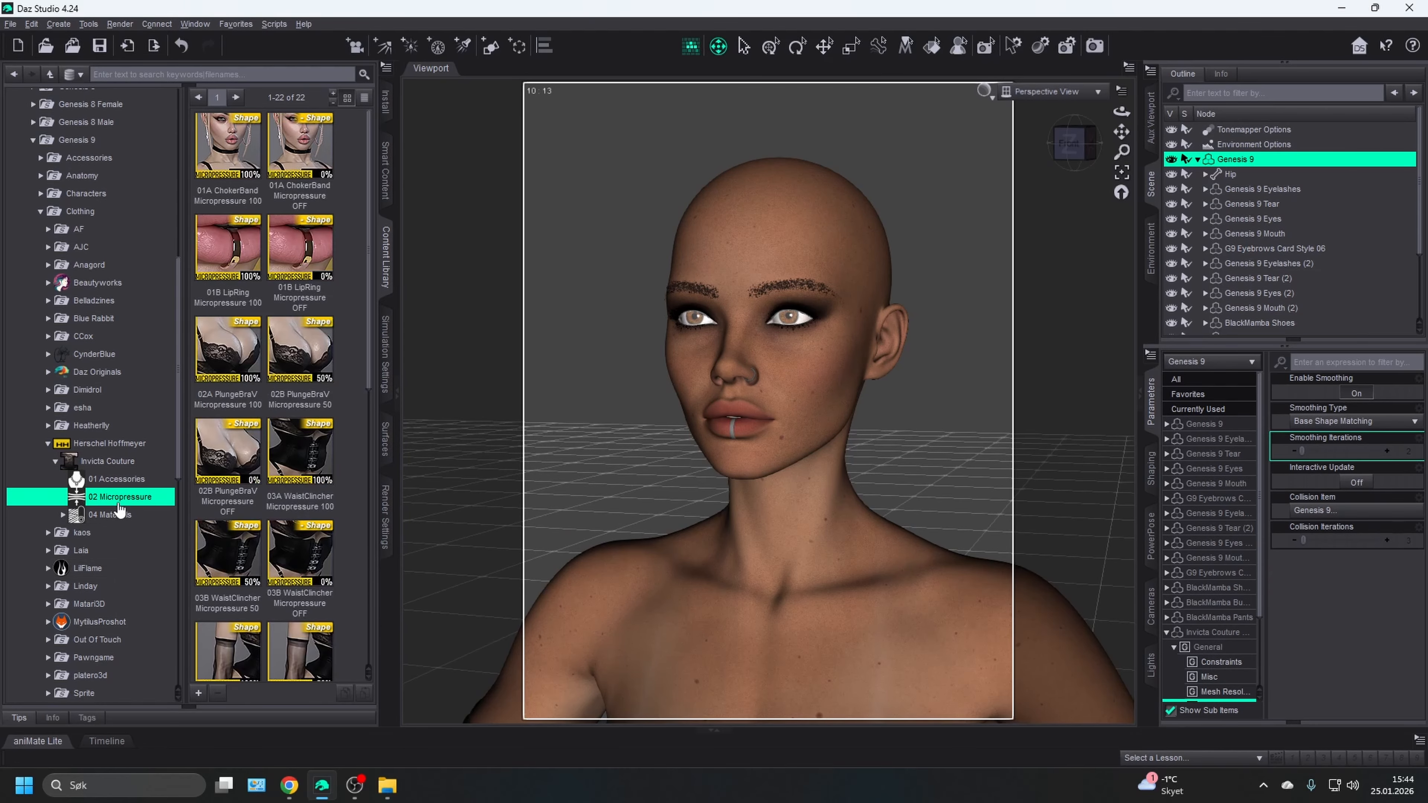
pyautogui.click(221, 257)
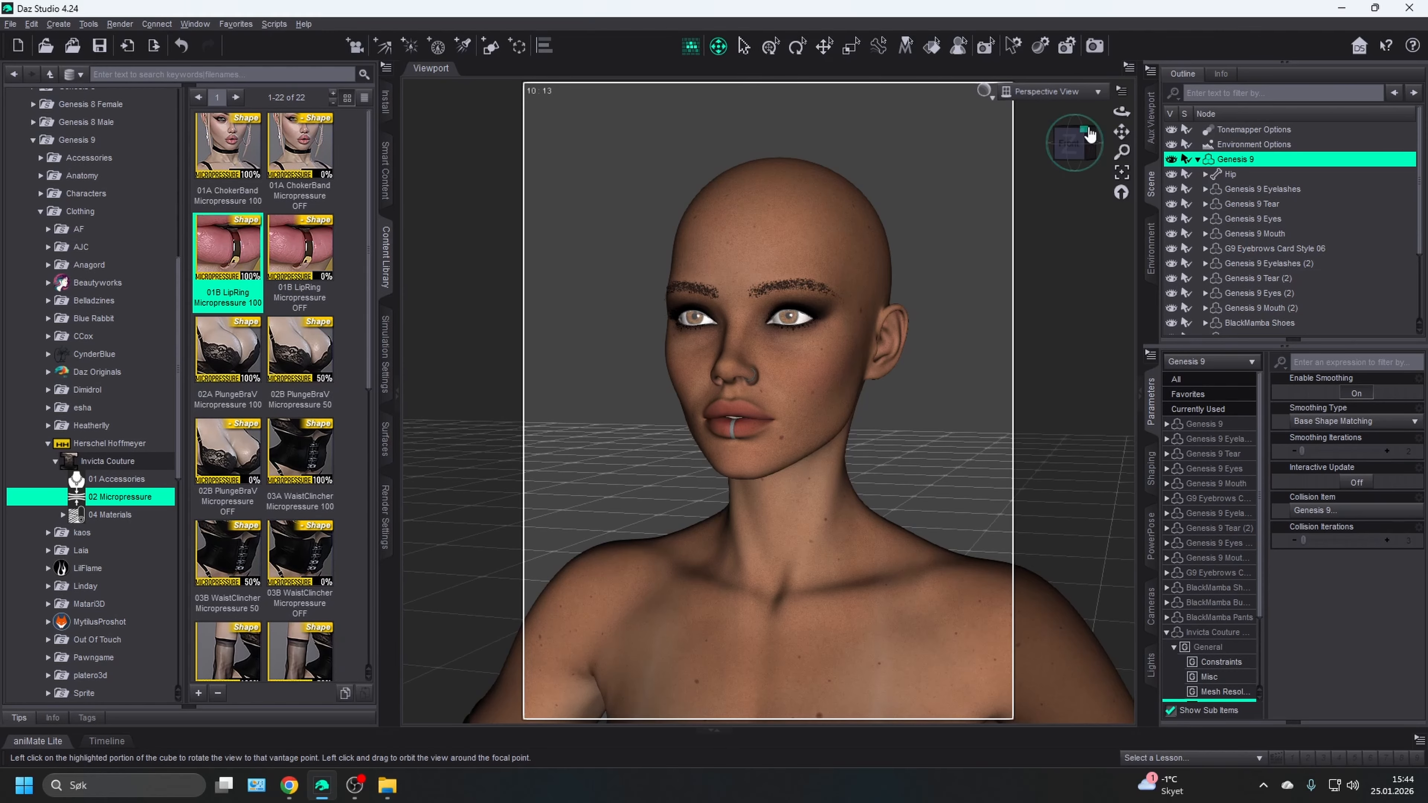
pyautogui.moveTo(1086, 136); pyautogui.dragTo(1144, 130)
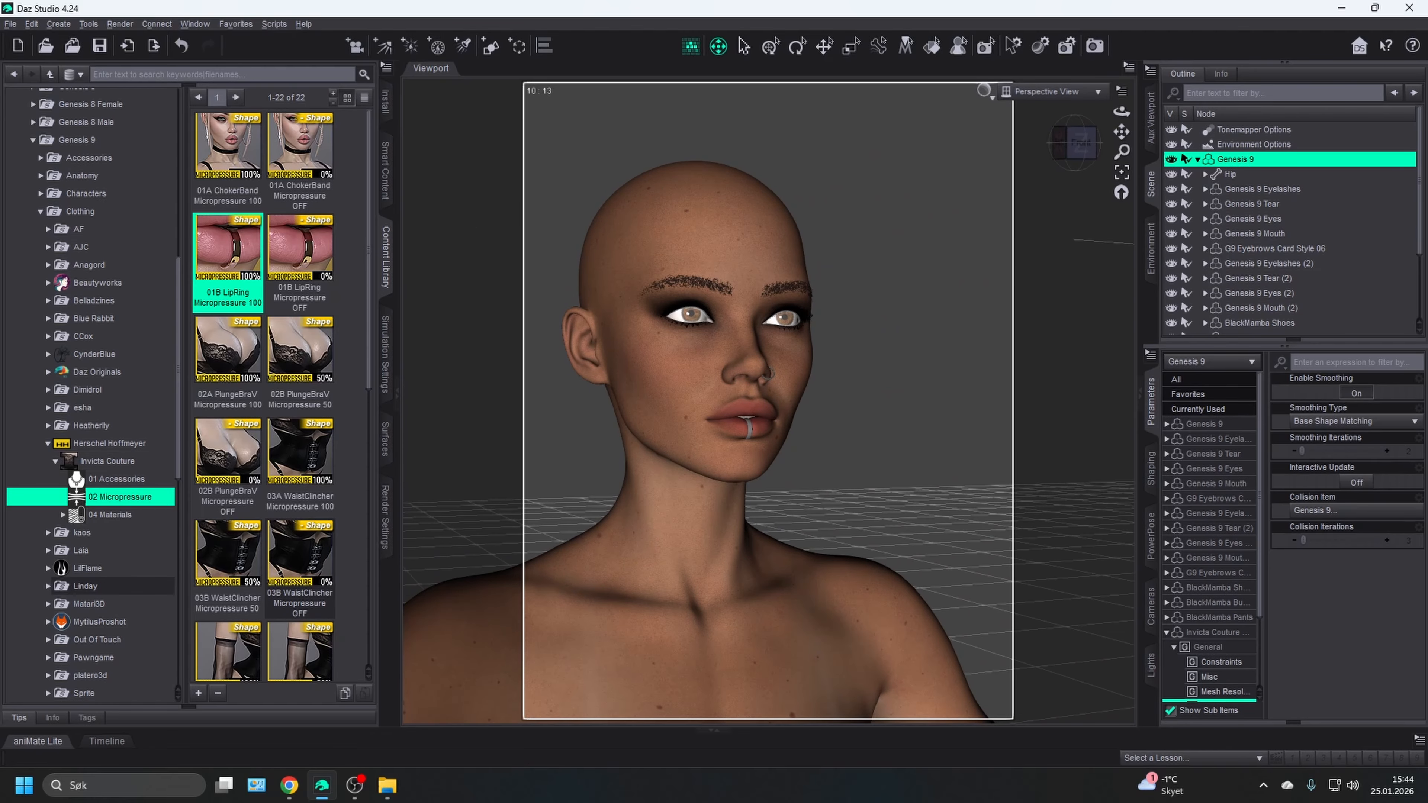
# - Try the InvictaCouture 06A O Ring Choker from the 01 Accessories folder on the Genesis 9 figure, and undo its addition
pyautogui.click(120, 462)
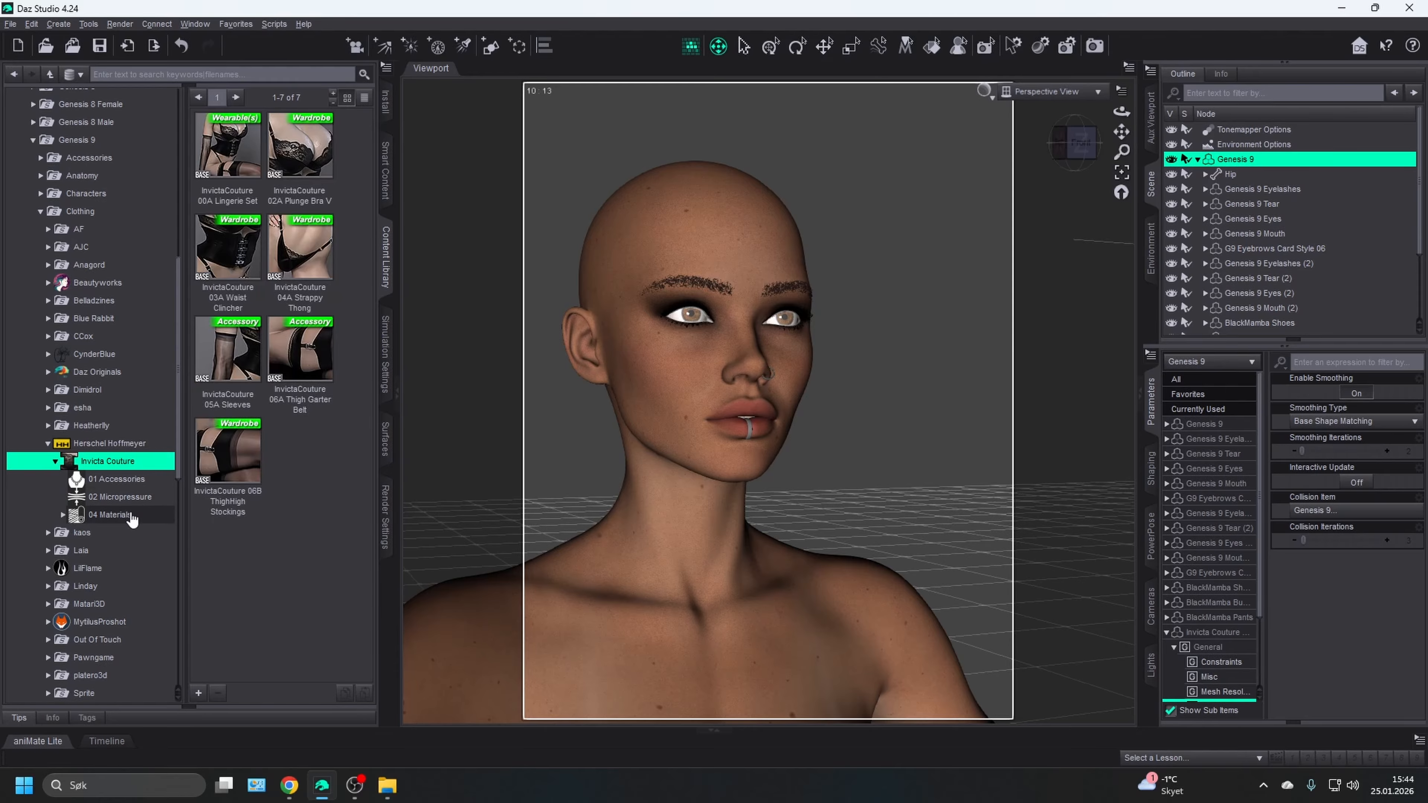
pyautogui.click(127, 479)
pyautogui.click(227, 456)
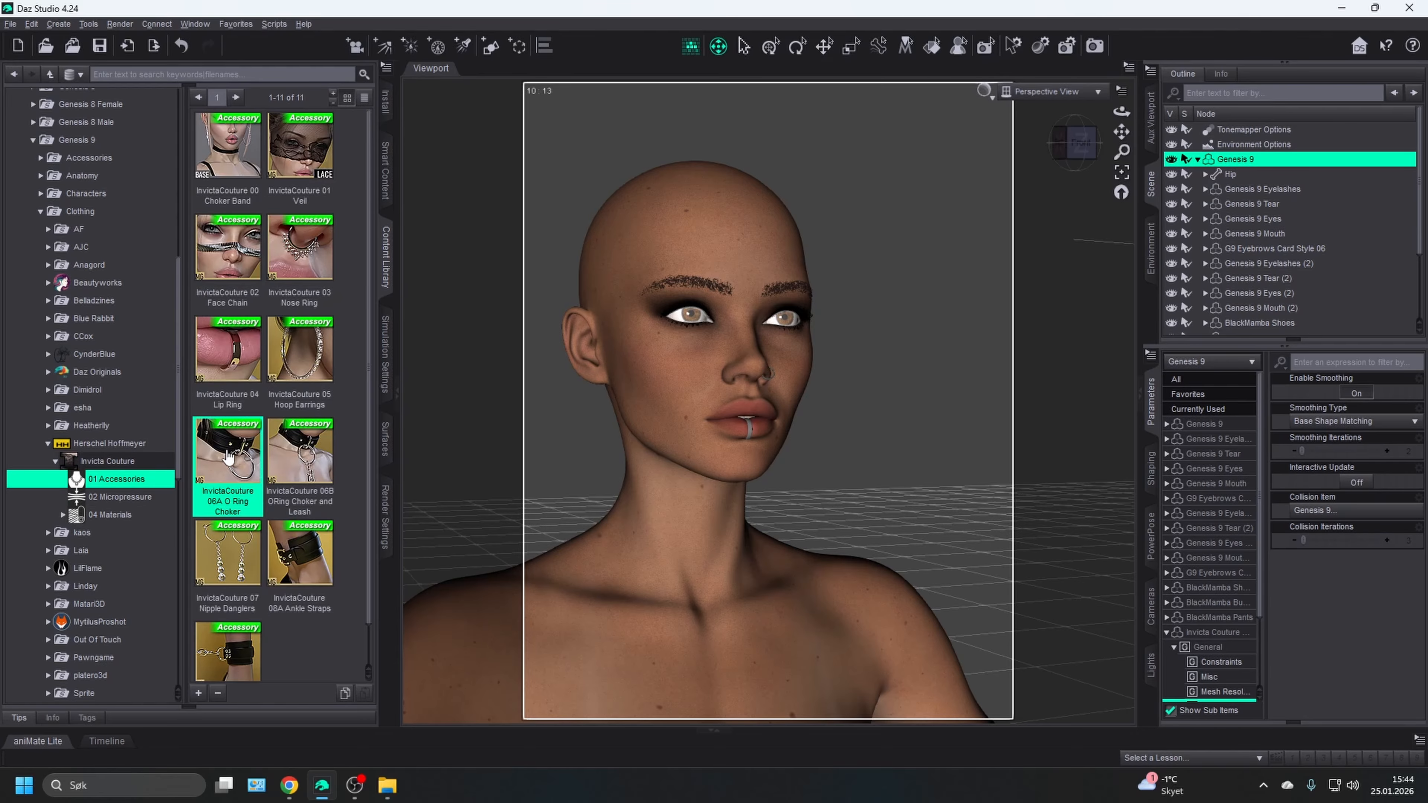
pyautogui.moveTo(227, 457)
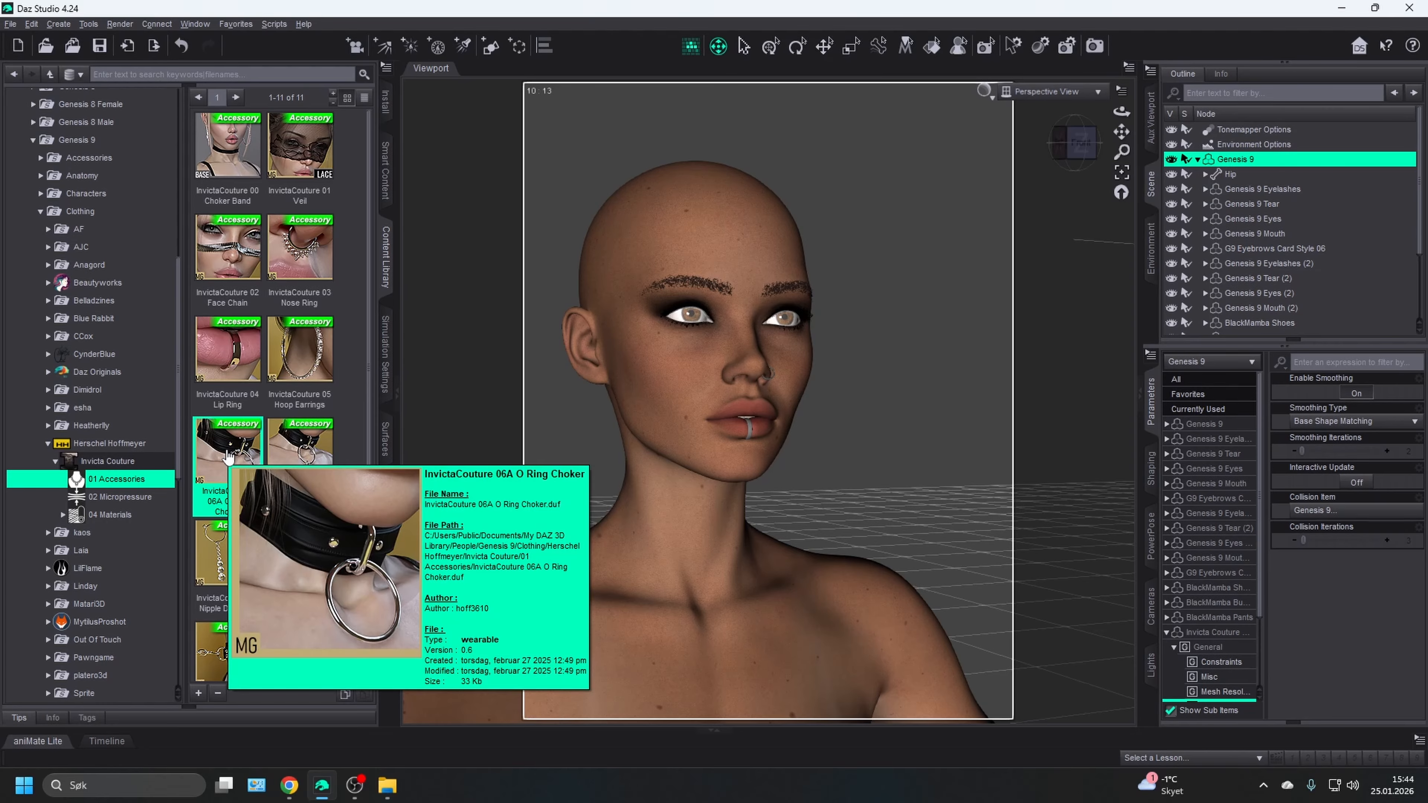
pyautogui.doubleClick(233, 456)
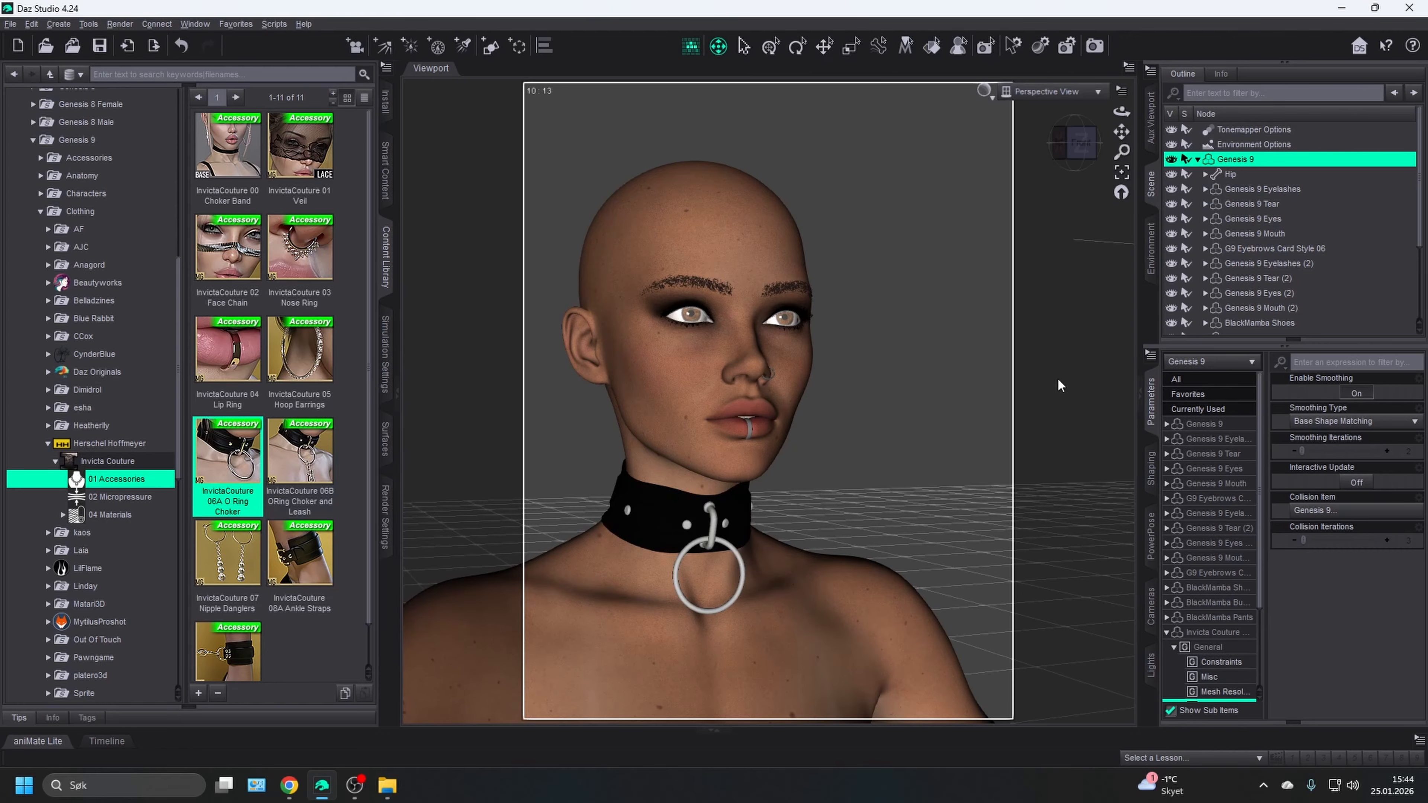
pyautogui.scroll(-5, 955, 383)
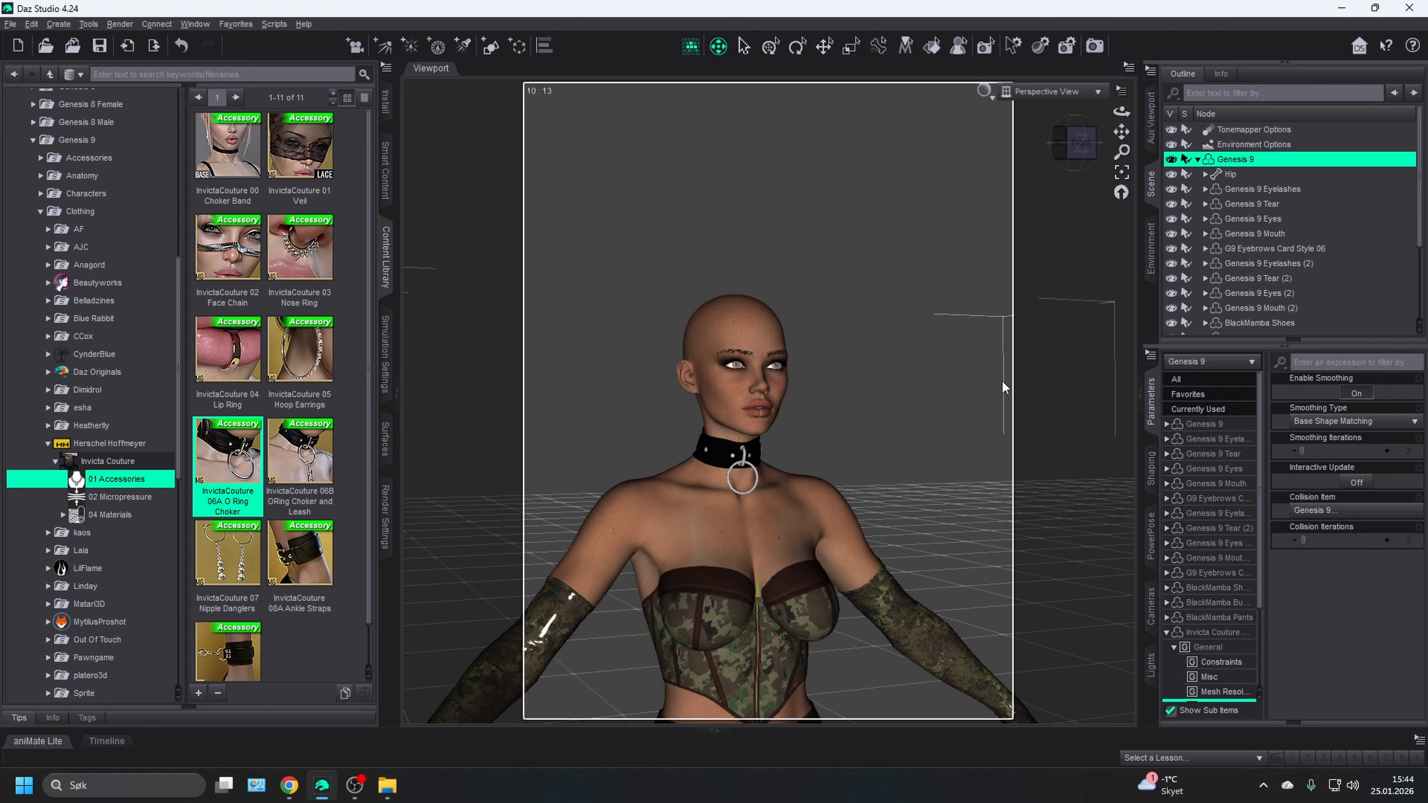
pyautogui.moveTo(1121, 130); pyautogui.dragTo(1121, 152)
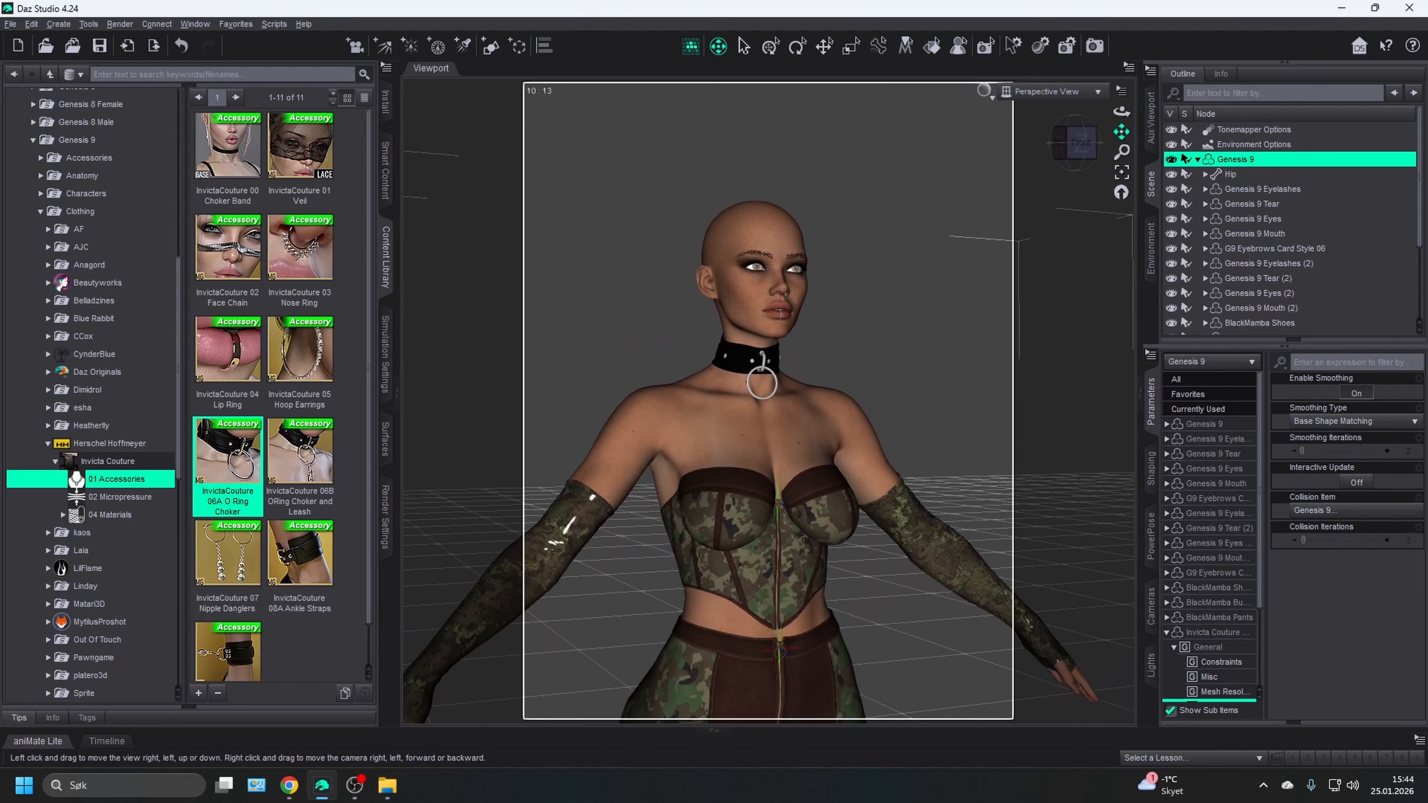
pyautogui.click(180, 55)
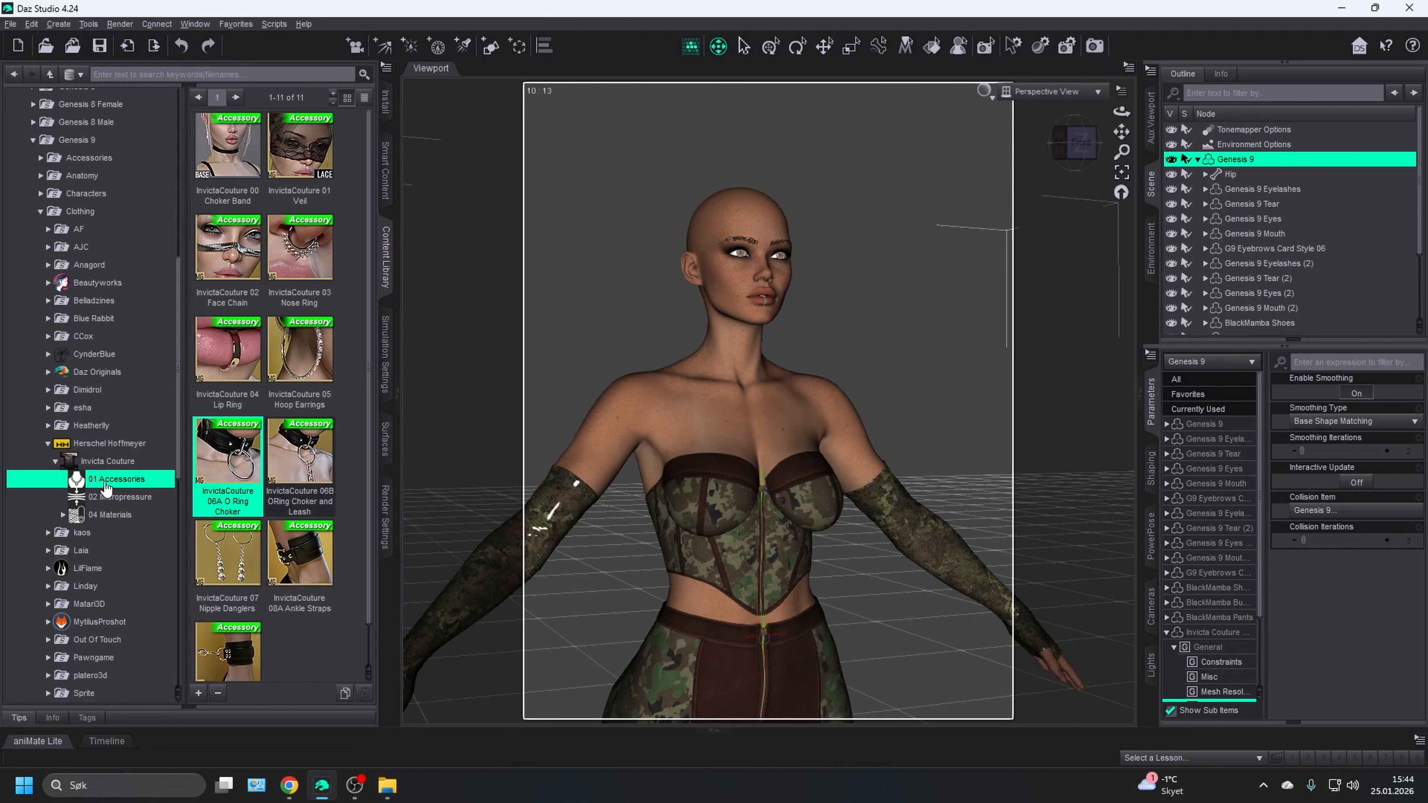
# - Collapse the Invicta Couture and Herschel Hoffmeyer folders in the Genesis 9 clothing library
pyautogui.doubleClick(105, 461)
pyautogui.press('Left')
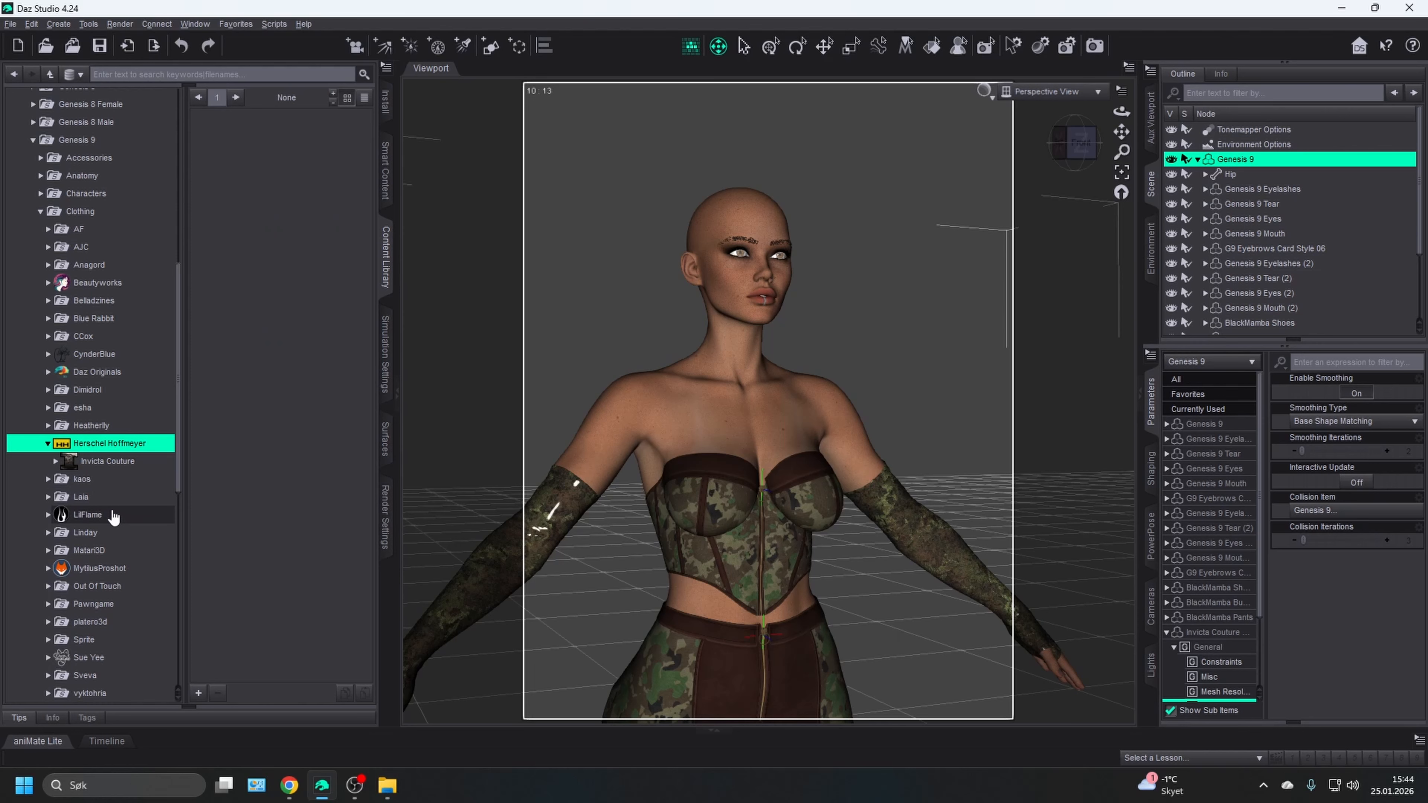
pyautogui.press('Left')
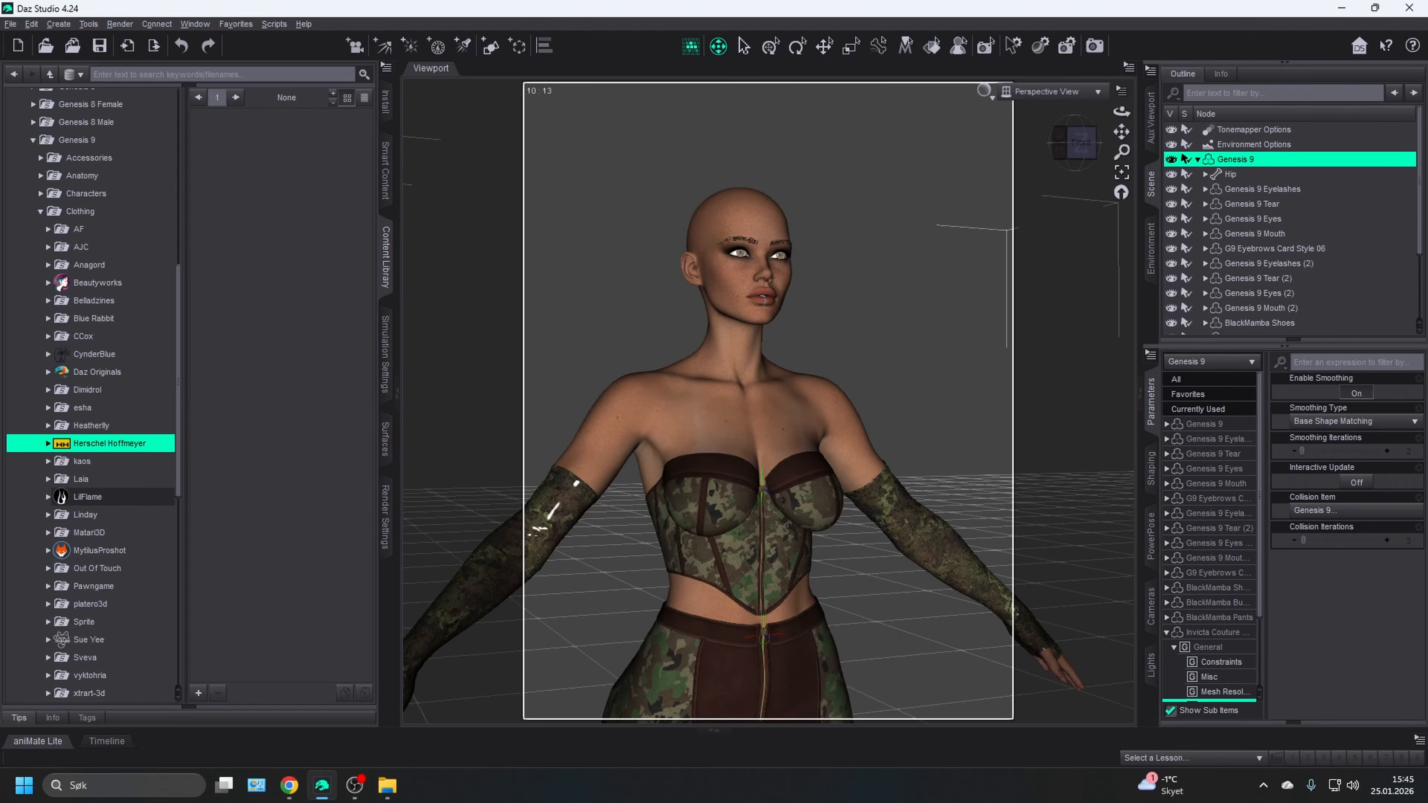
# - Examine the dressed figure from the front, from the head down to the shoes
pyautogui.click(1057, 144)
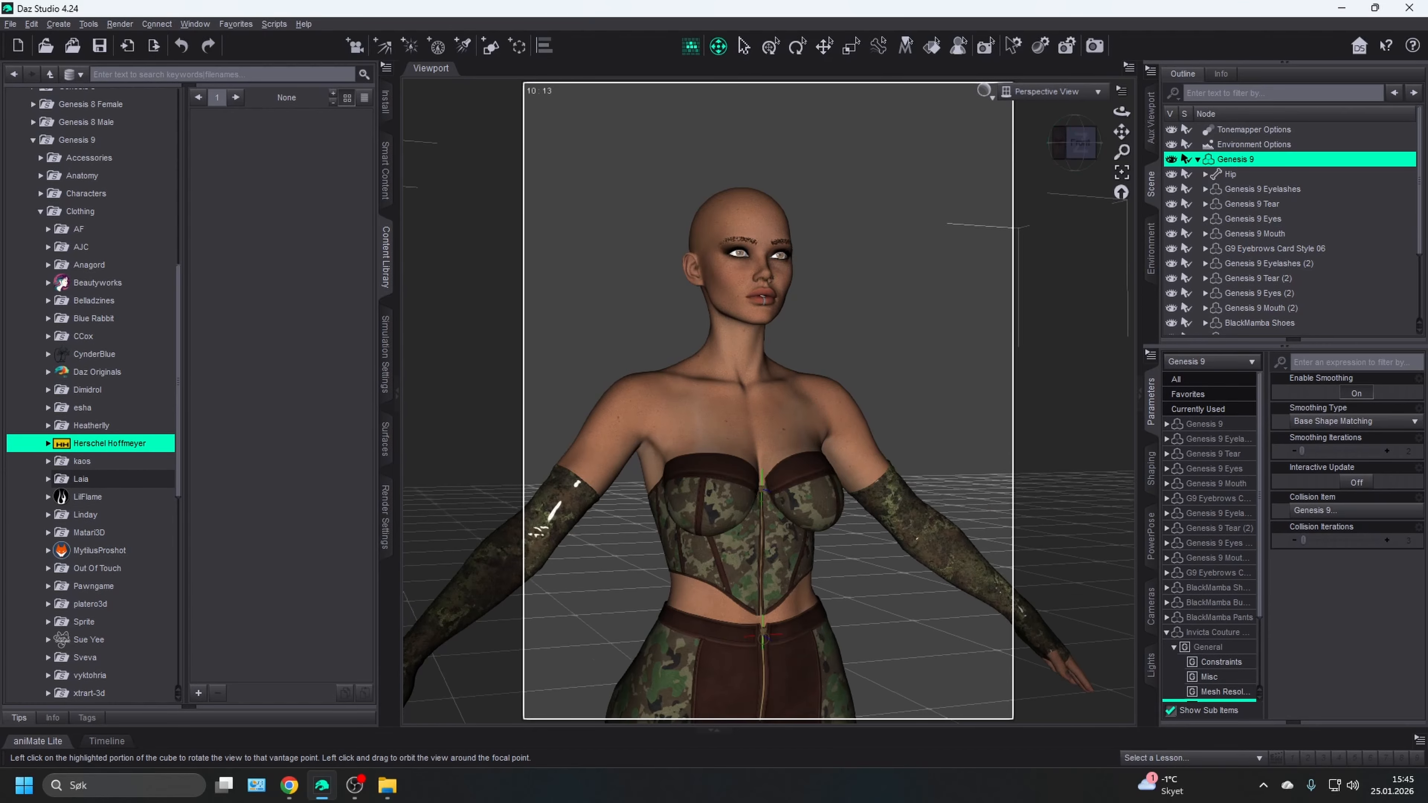
pyautogui.moveTo(1057, 144); pyautogui.dragTo(1099, 142)
pyautogui.moveTo(281, 273); pyautogui.dragTo(263, 282)
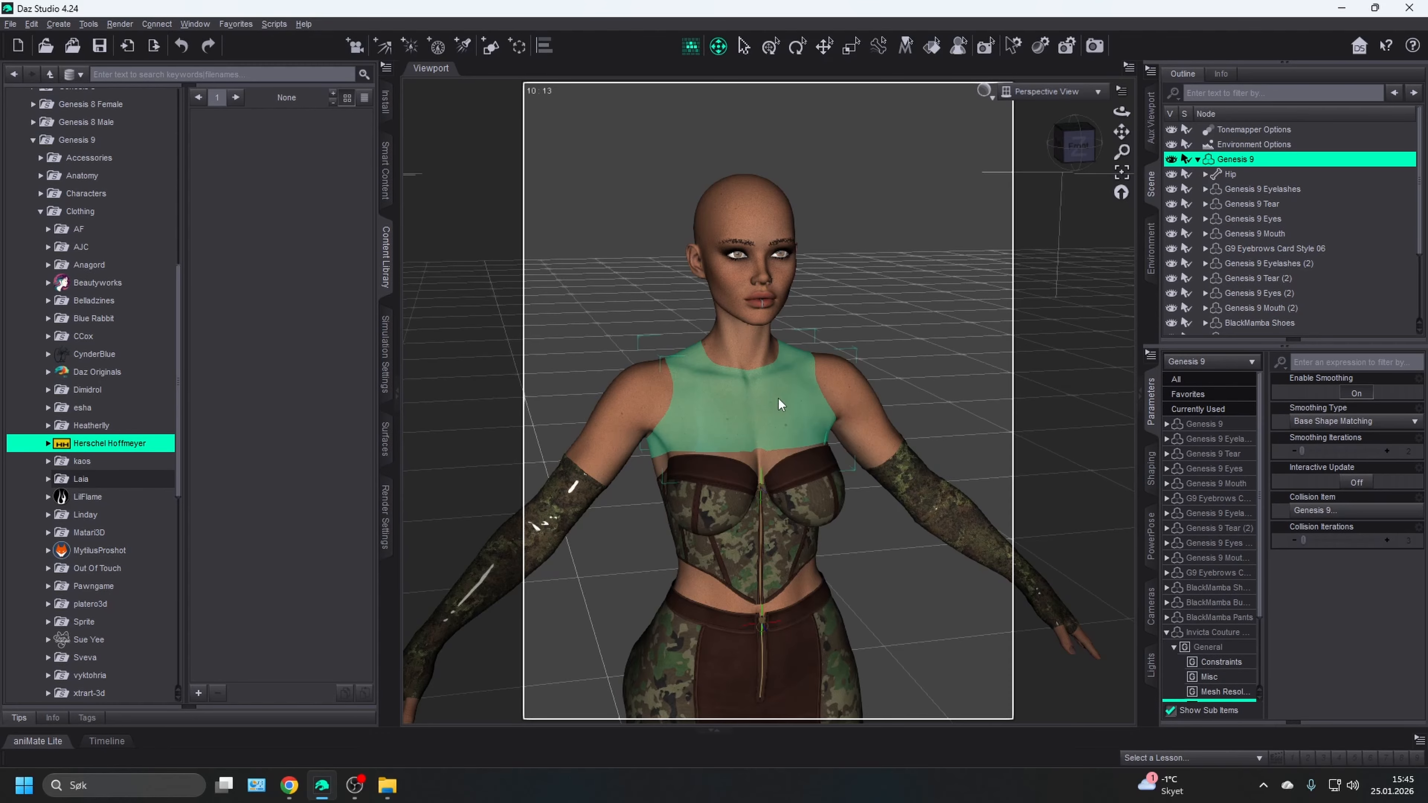
pyautogui.scroll(-3, 820, 440)
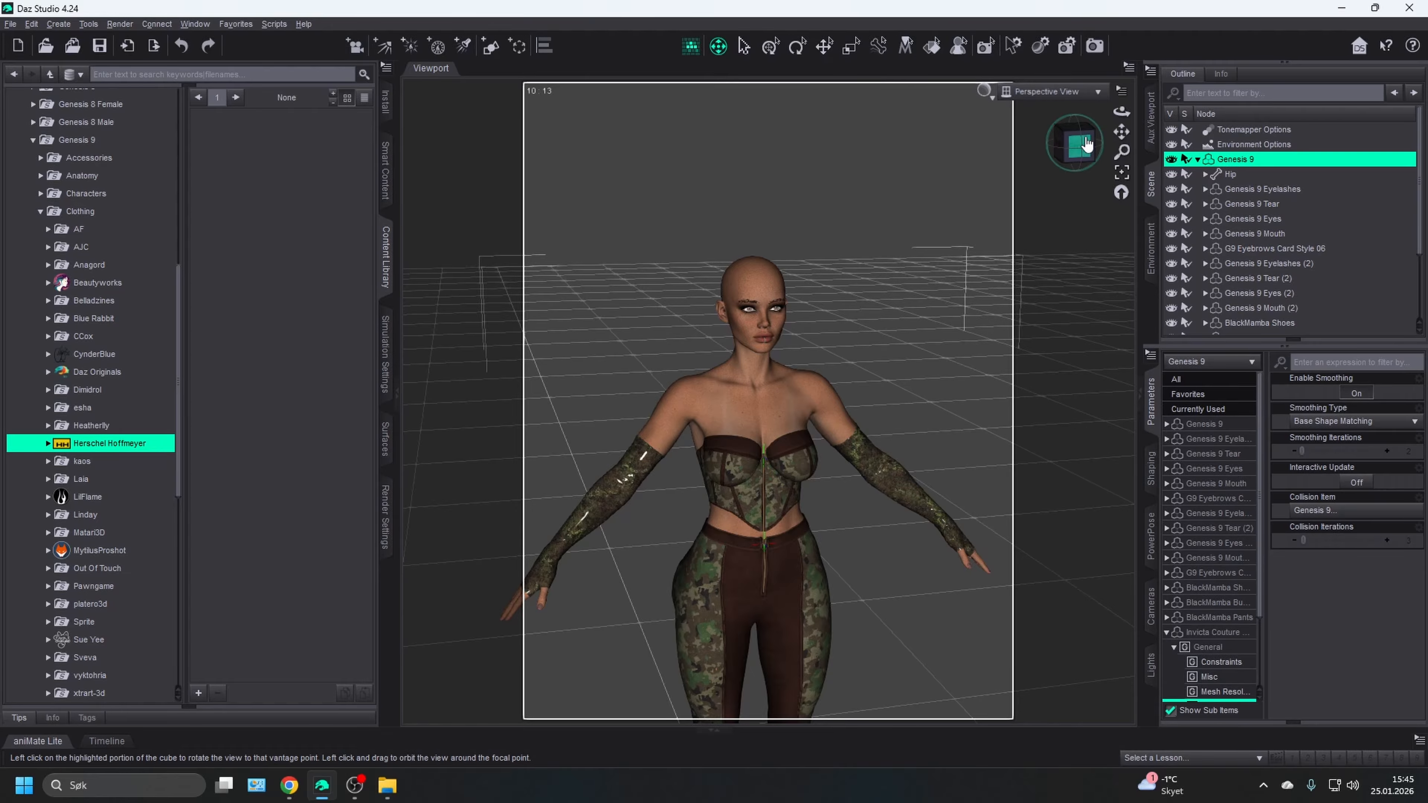
pyautogui.moveTo(1121, 131); pyautogui.dragTo(1121, 214)
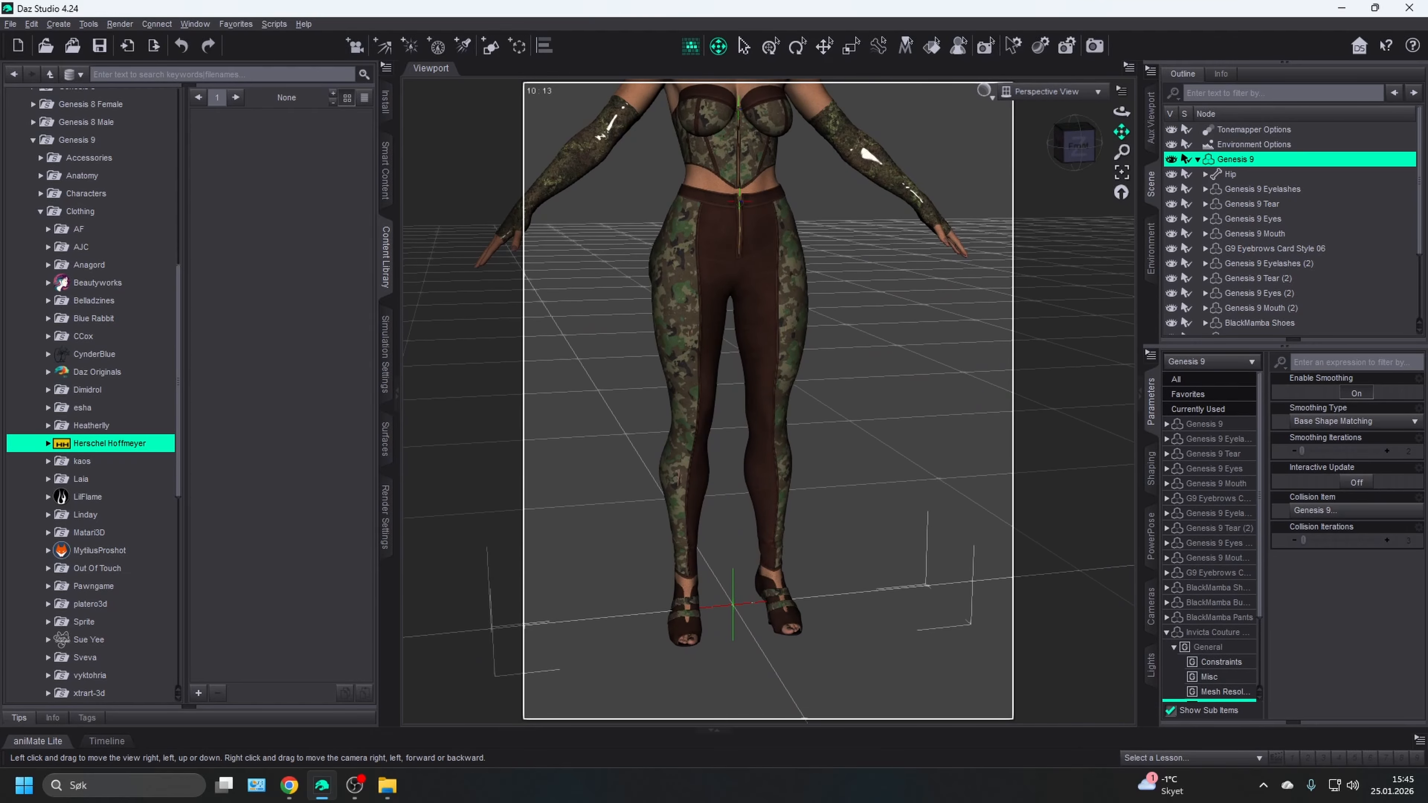
pyautogui.moveTo(1121, 130); pyautogui.dragTo(1130, 423)
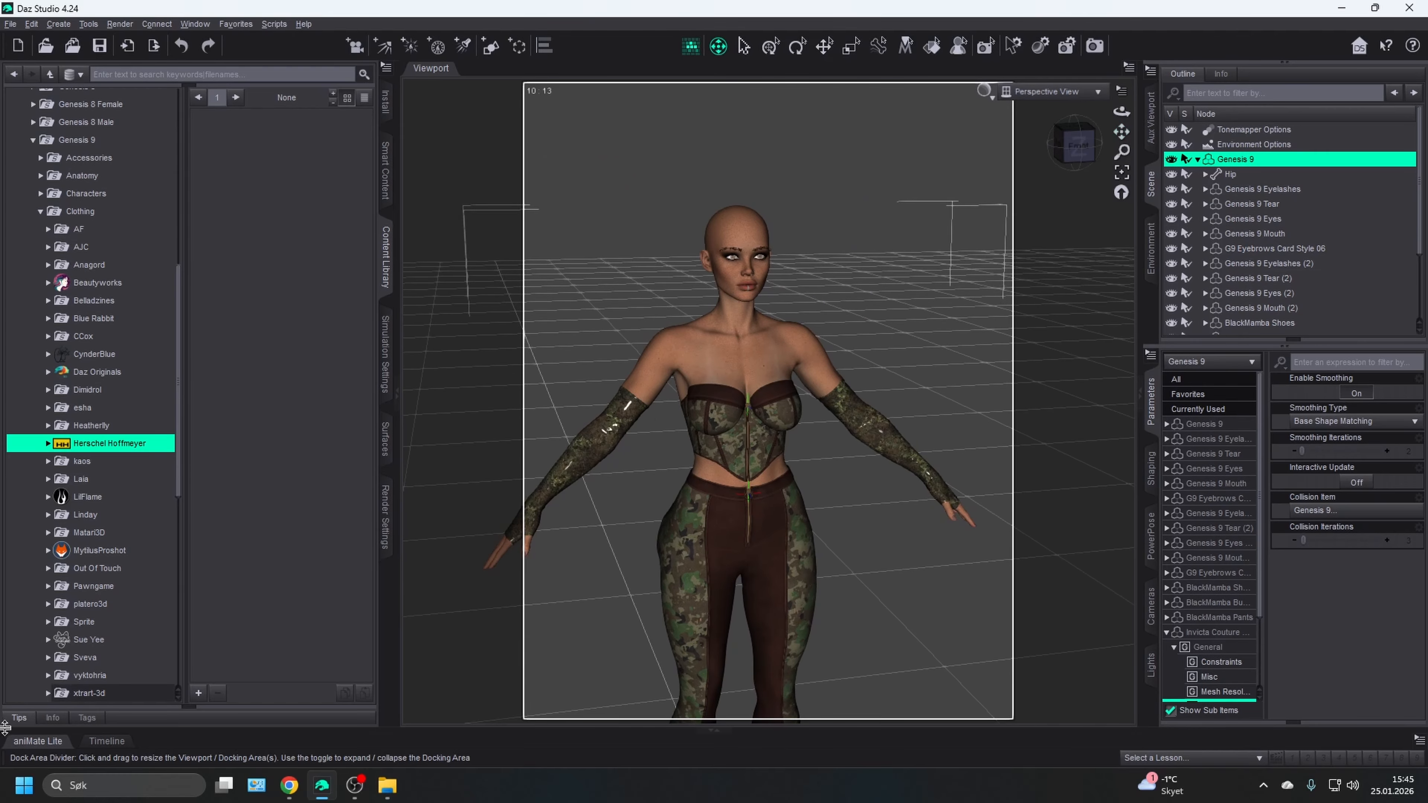
# - Collapse the Genesis 9 Clothing folder and add Noa Hair G9 from the SWAM hair folder to the figure
pyautogui.click(82, 415)
pyautogui.press('Left')
pyautogui.press('Left')
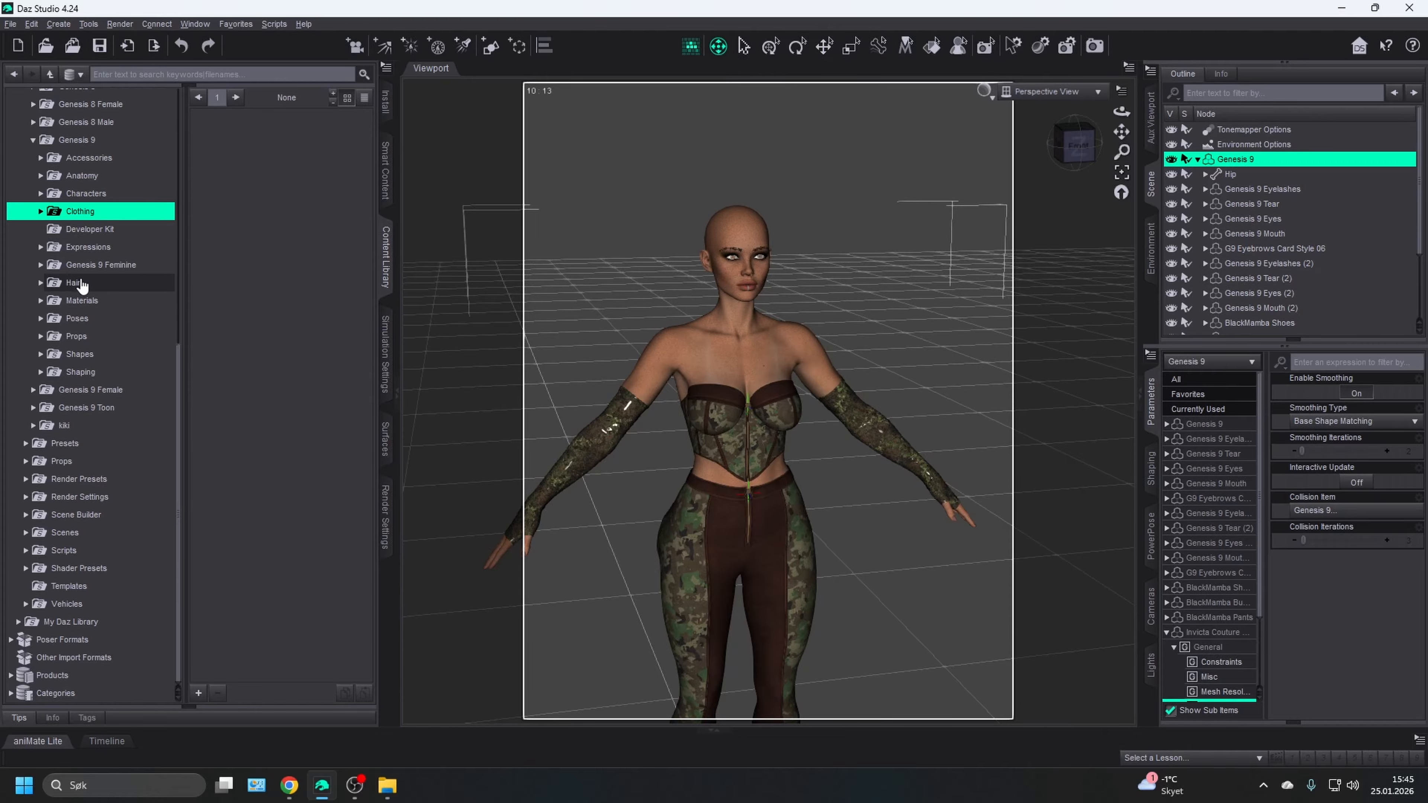
pyautogui.doubleClick(83, 283)
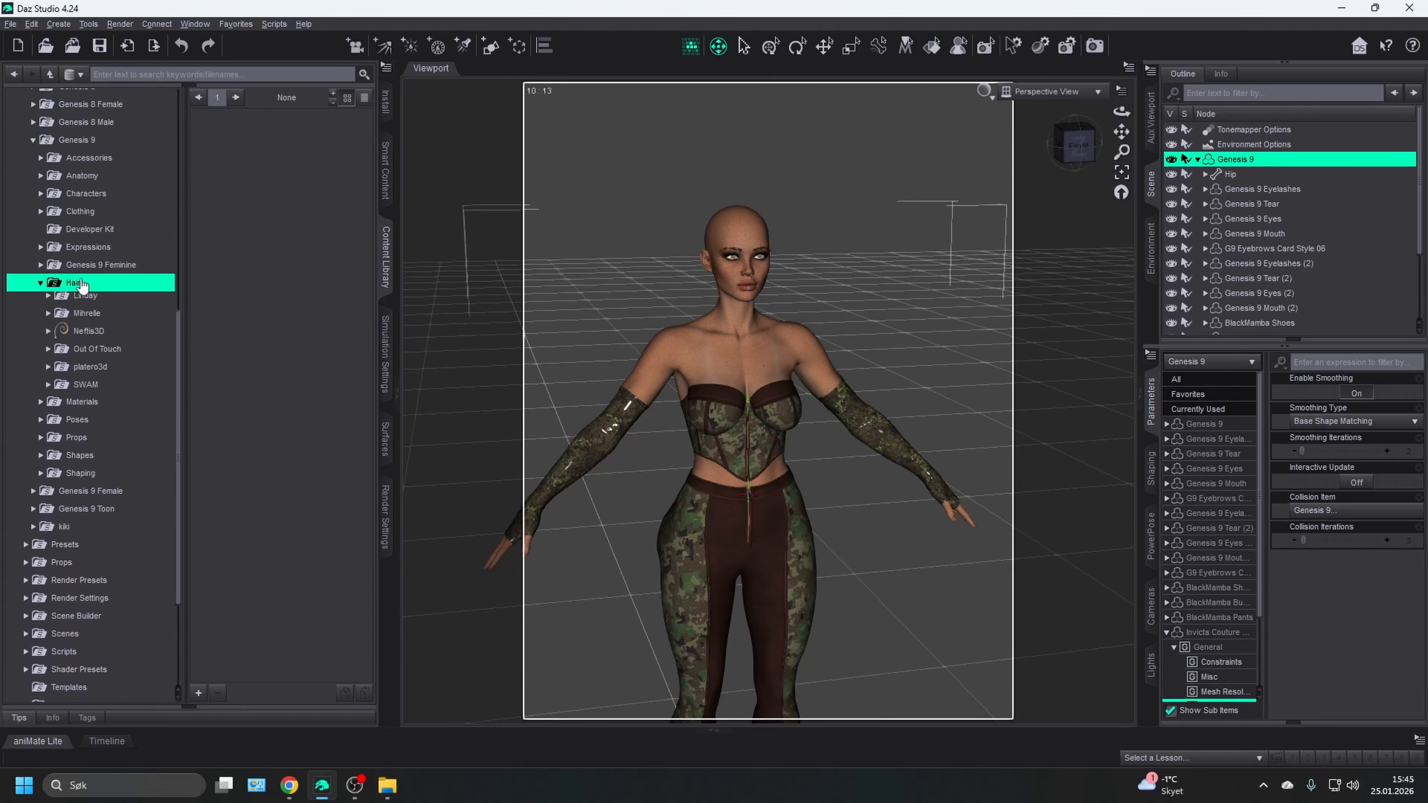
pyautogui.click(388, 261)
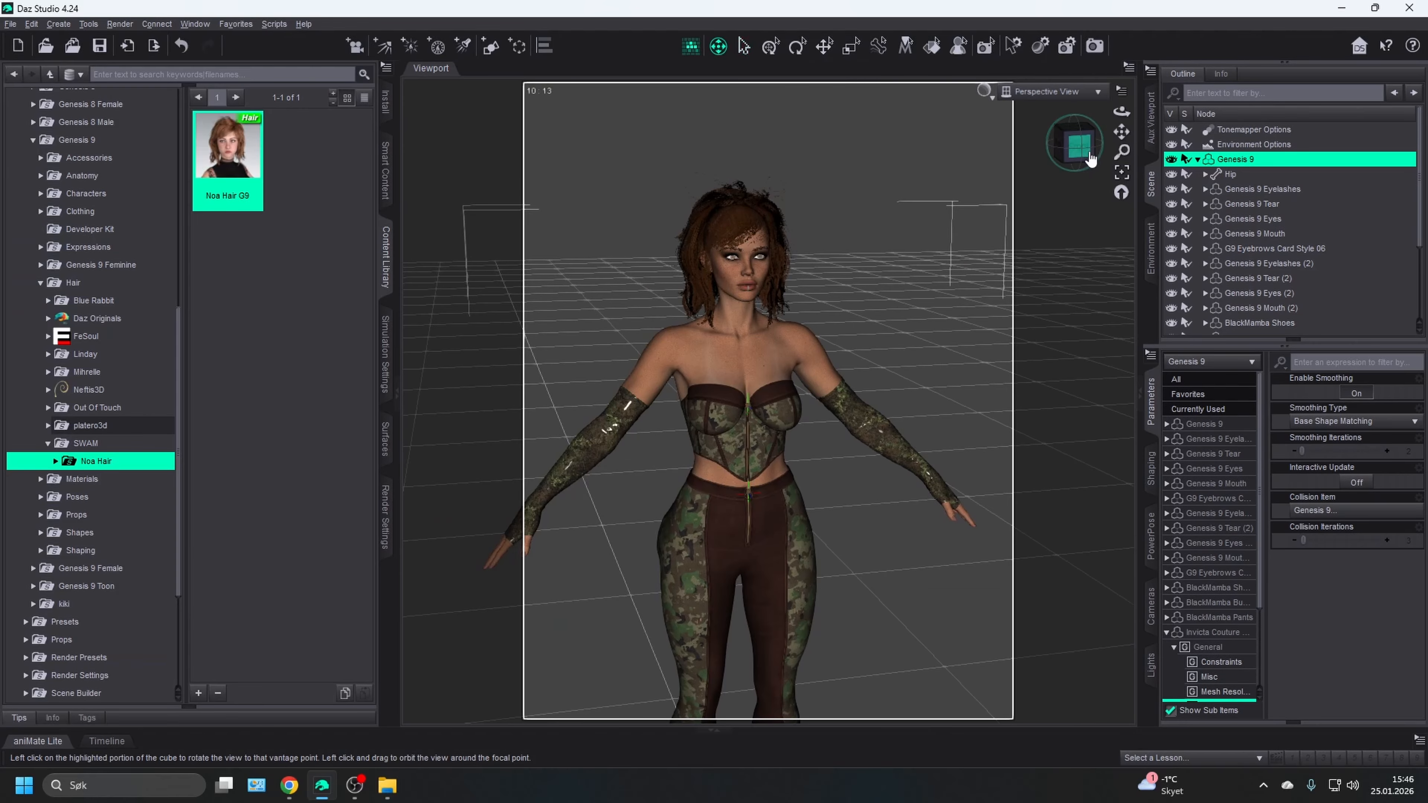
pyautogui.moveTo(1079, 160); pyautogui.dragTo(1124, 163)
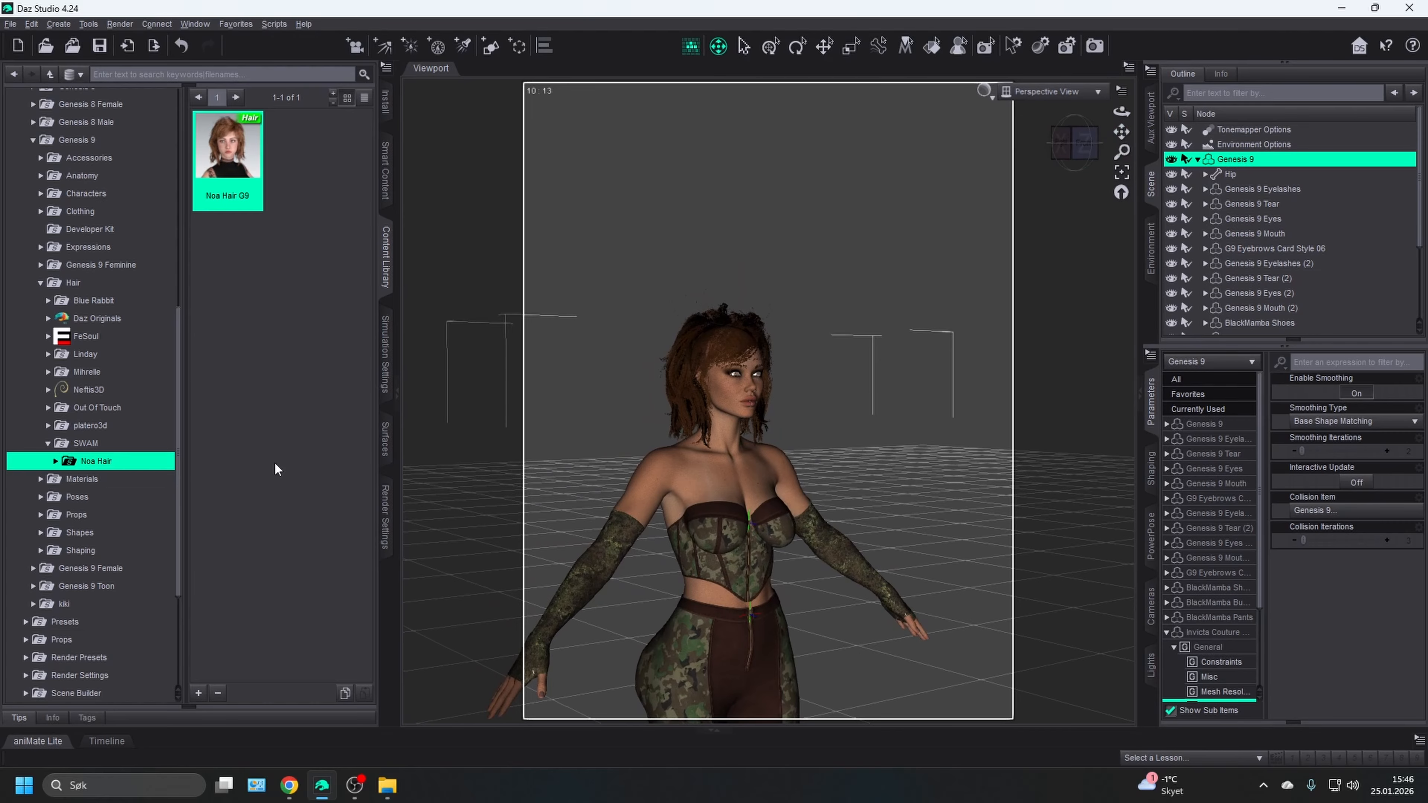
# - Select the Noa Hair G9 item in the scene and open the Noa Hair Materials folder
pyautogui.scroll(-3, 1272, 278)
pyautogui.click(1296, 329)
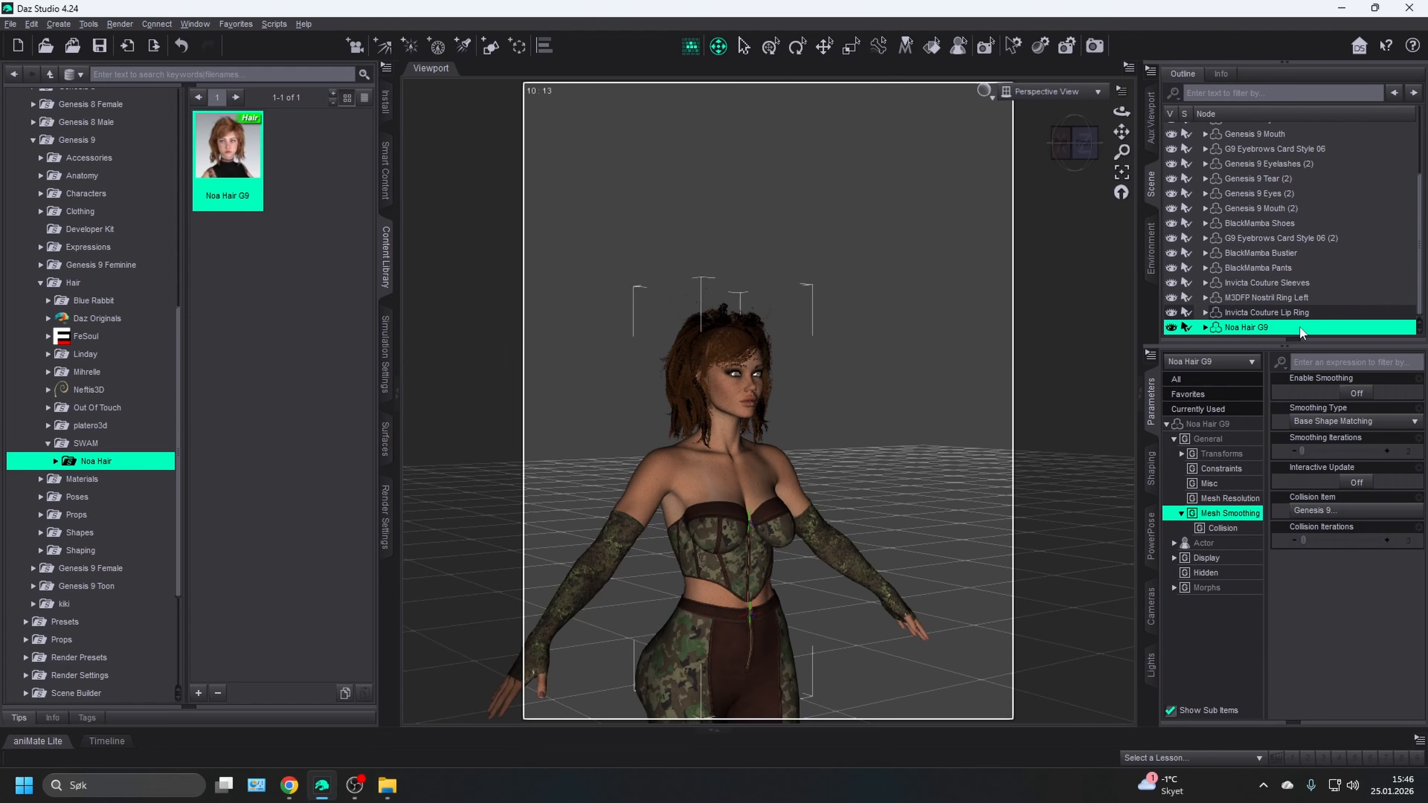
pyautogui.doubleClick(101, 460)
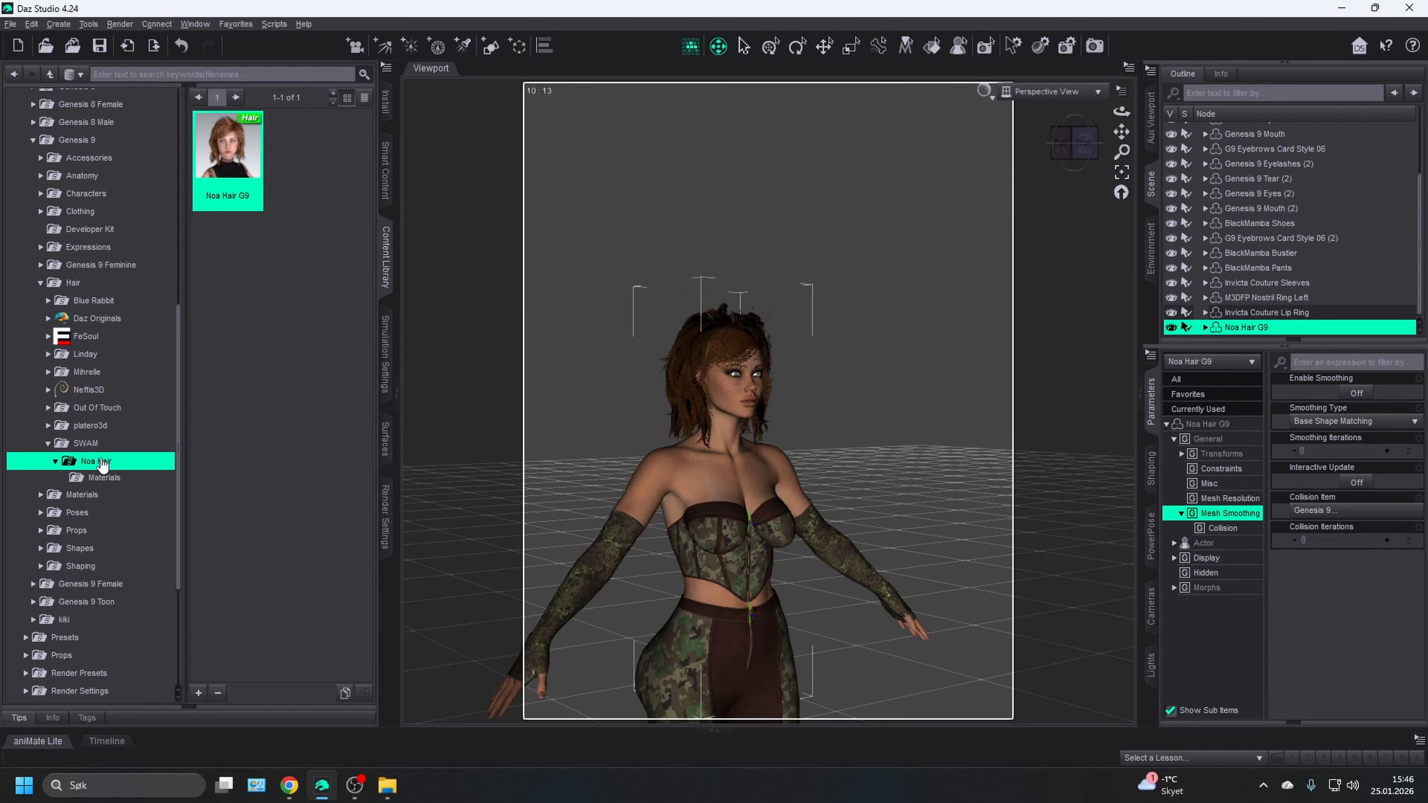
pyautogui.click(104, 479)
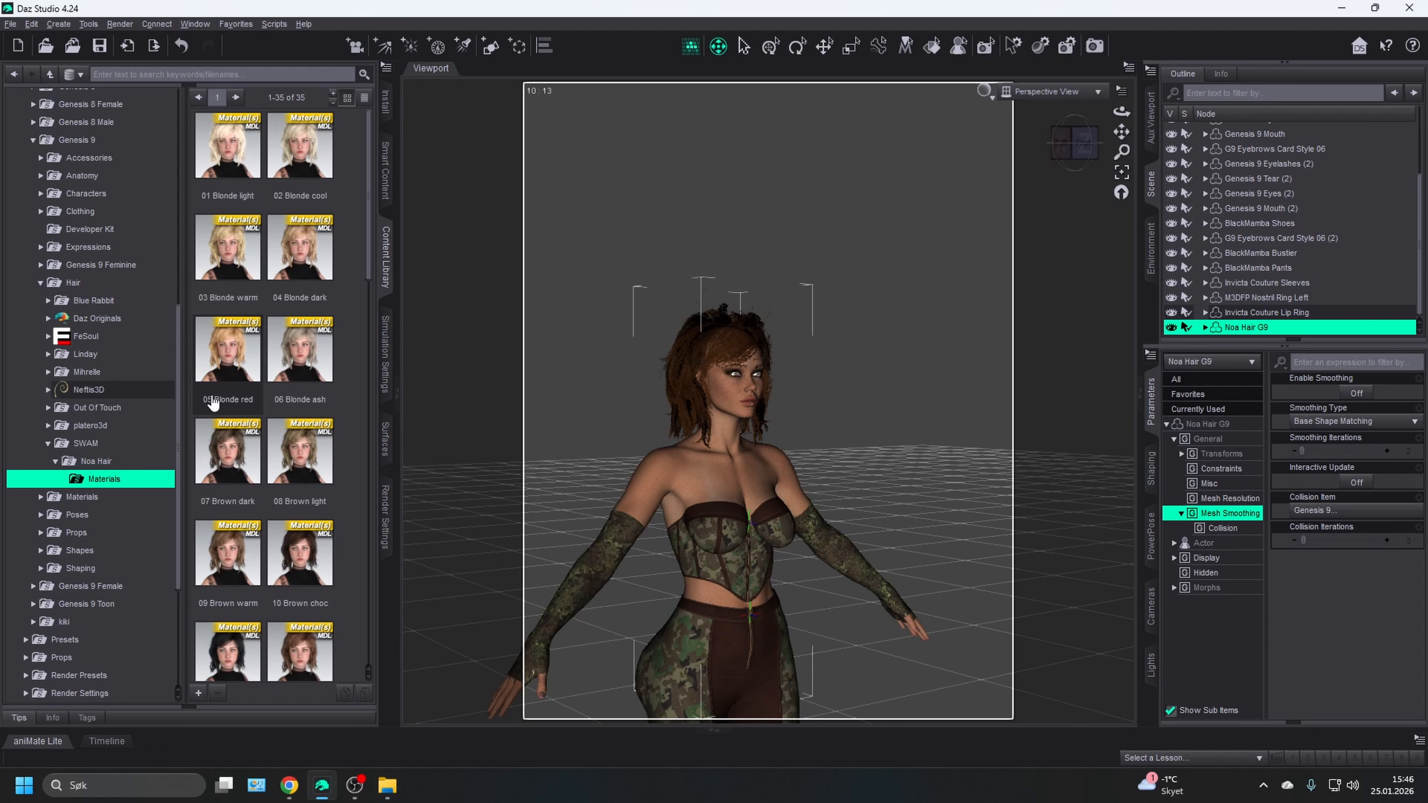
# - Apply the 14 Red hot material preset from the Noa Hair Materials folder to the hair
pyautogui.scroll(-10, 287, 513)
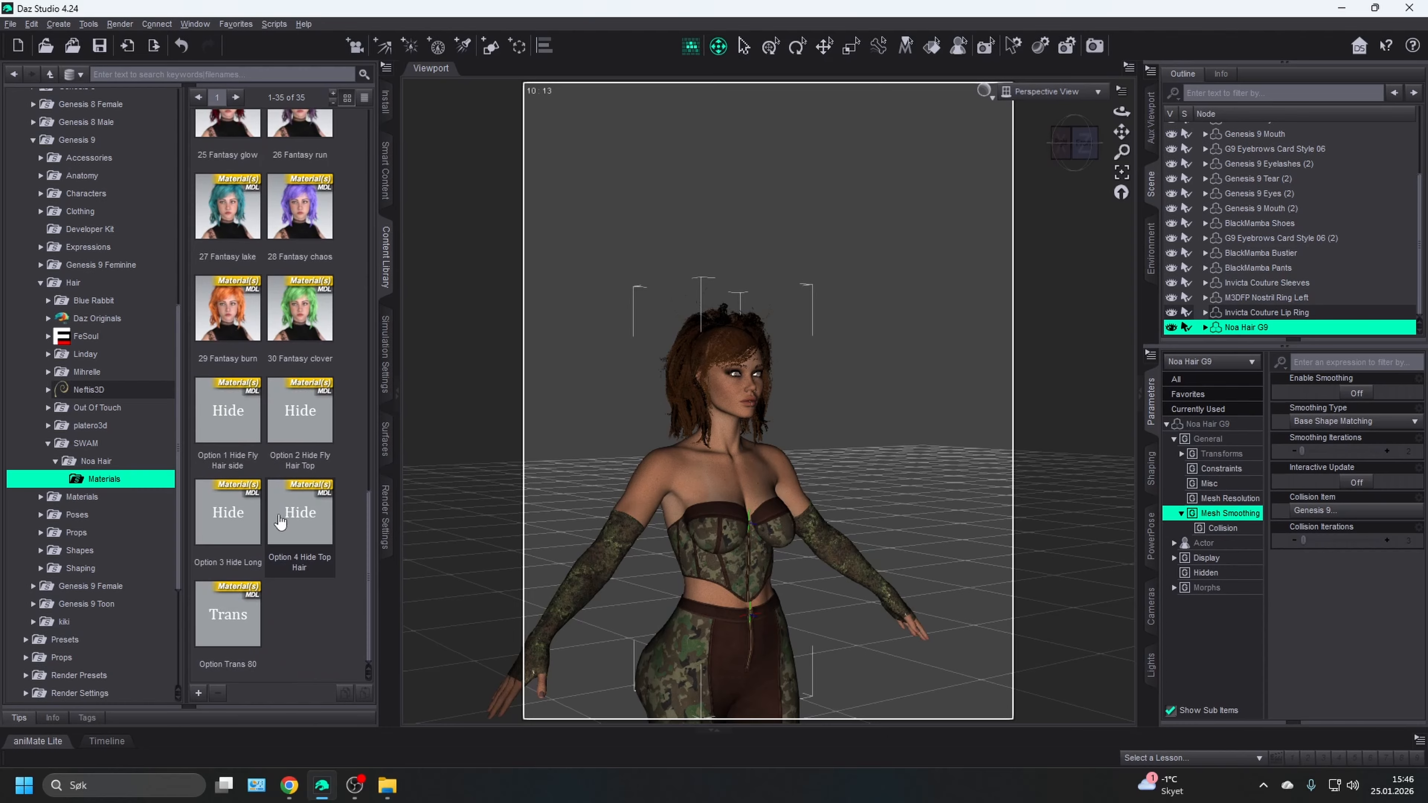
pyautogui.scroll(3, 323, 585)
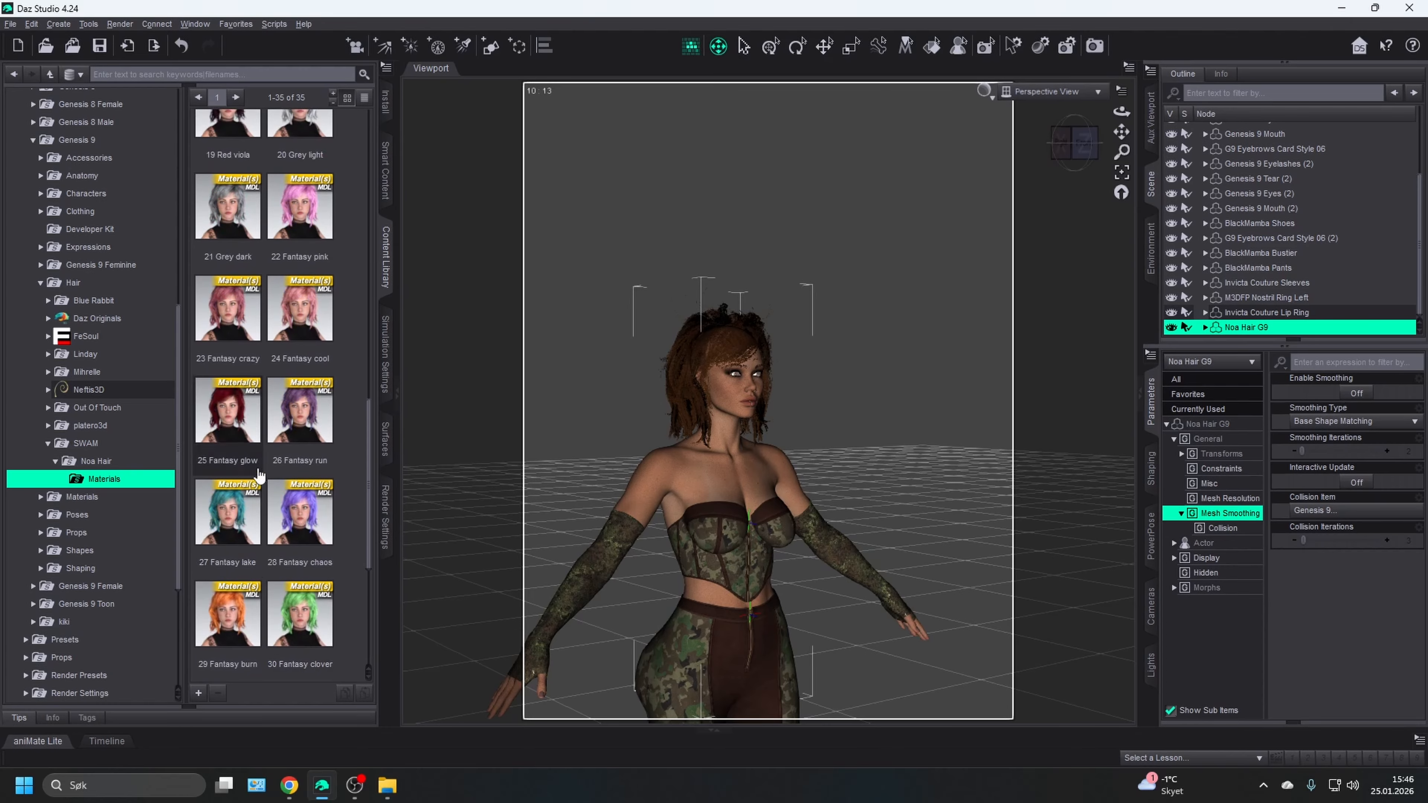
pyautogui.scroll(3, 253, 474)
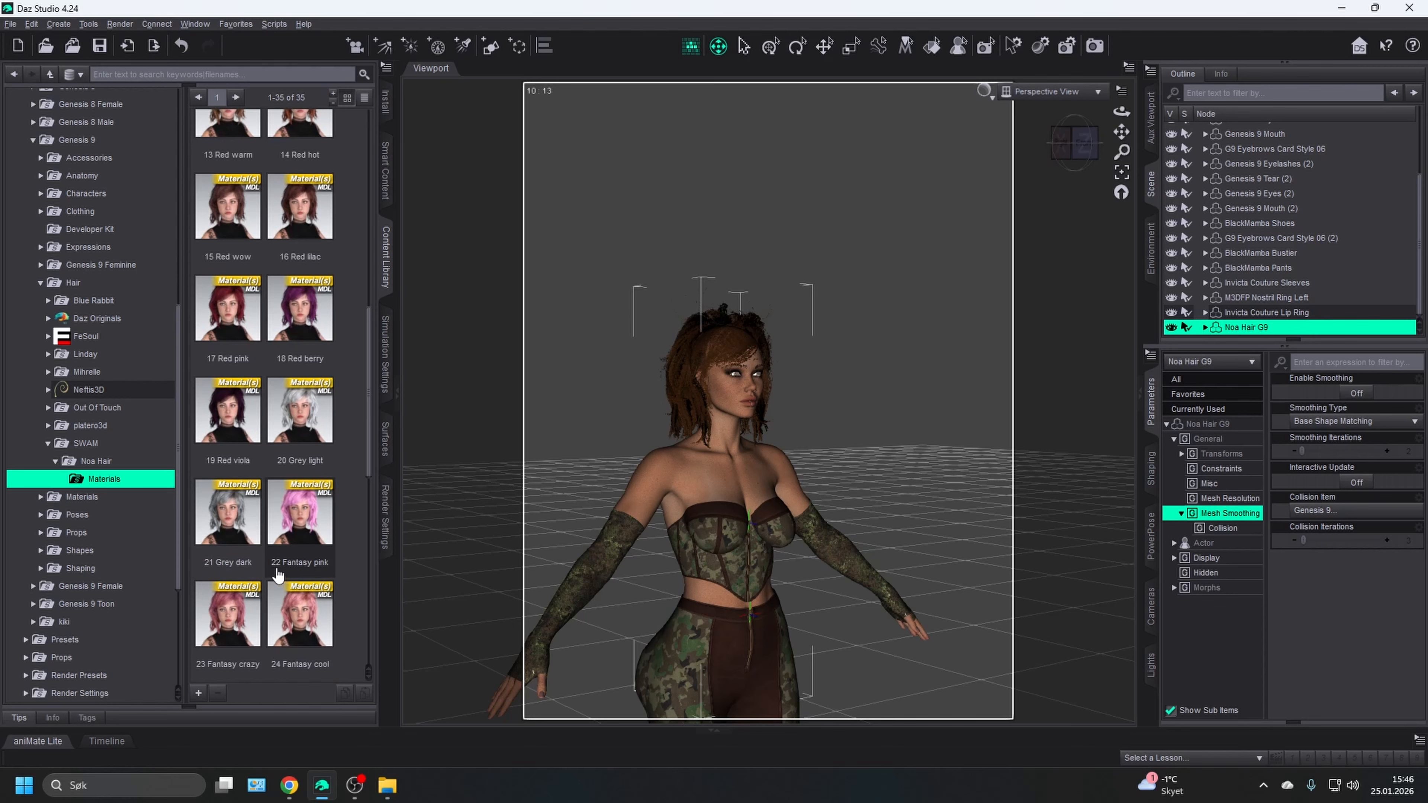
pyautogui.scroll(3, 277, 554)
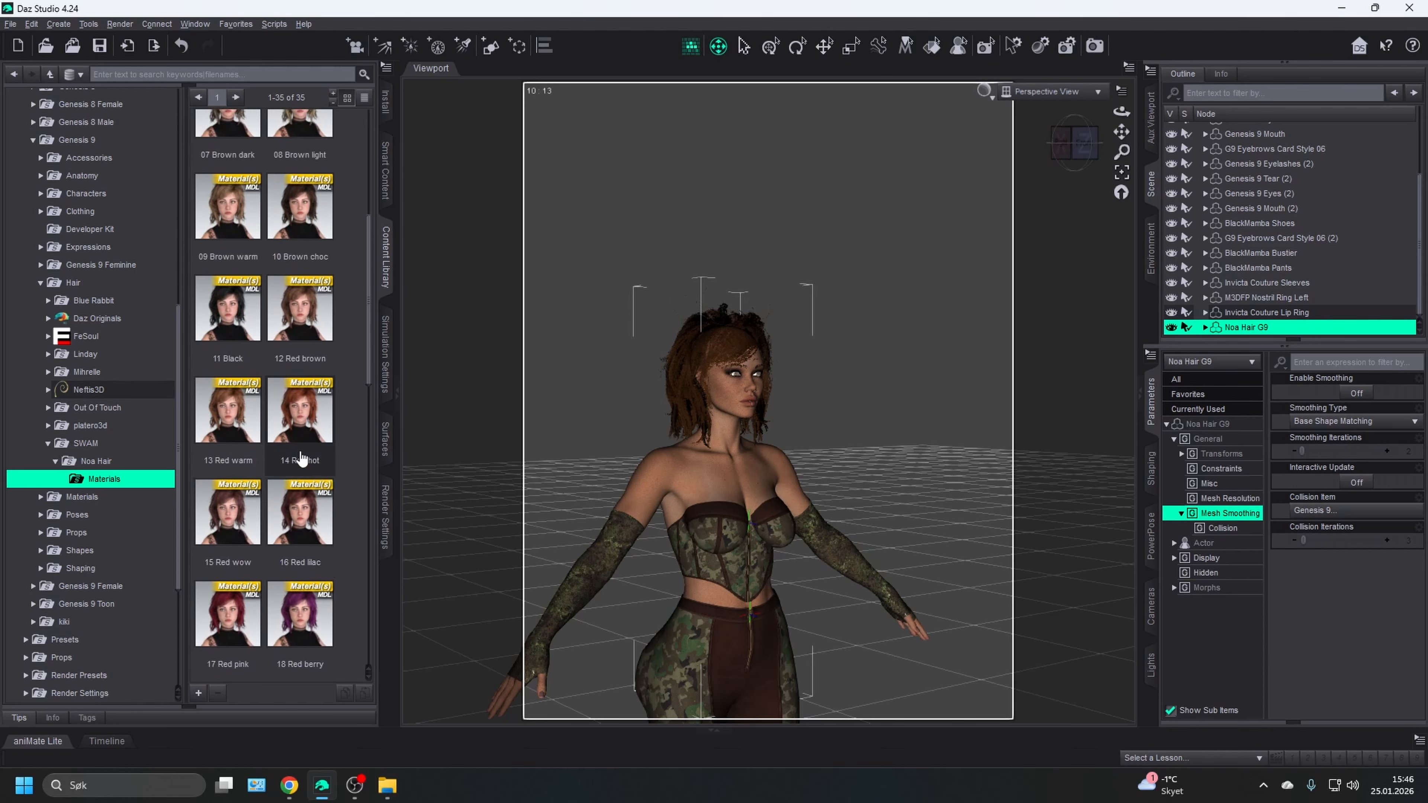
pyautogui.click(303, 434)
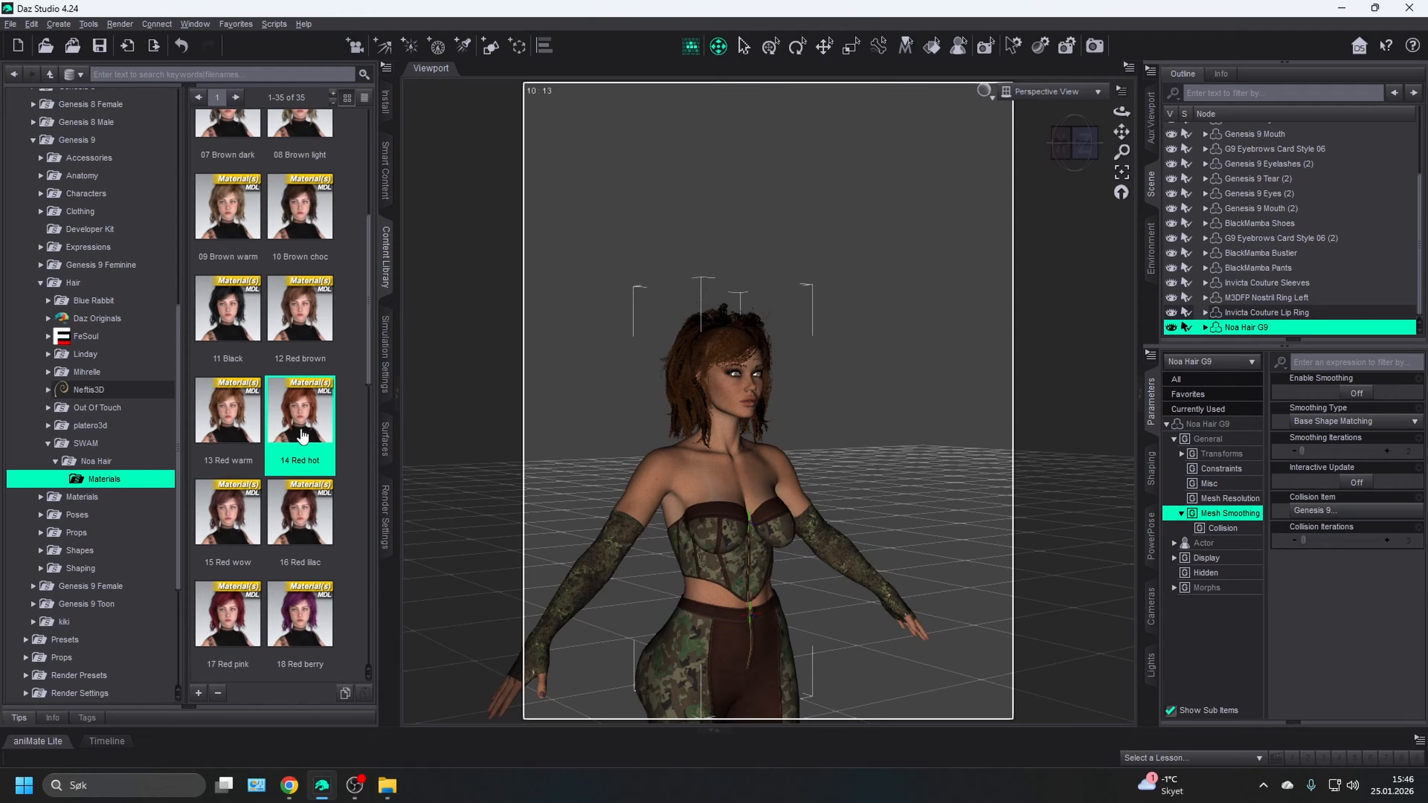
pyautogui.moveTo(302, 435)
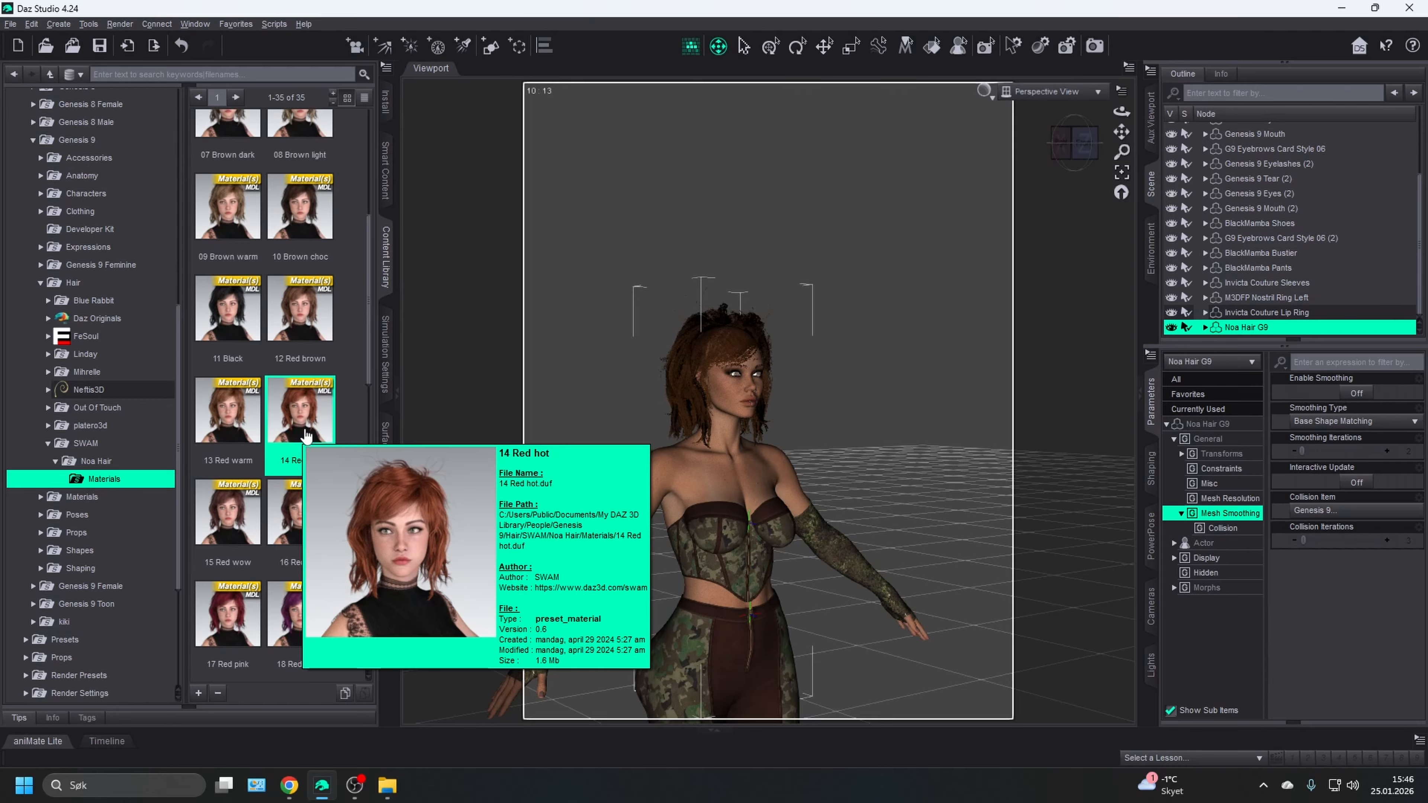
pyautogui.scroll(-6, 304, 436)
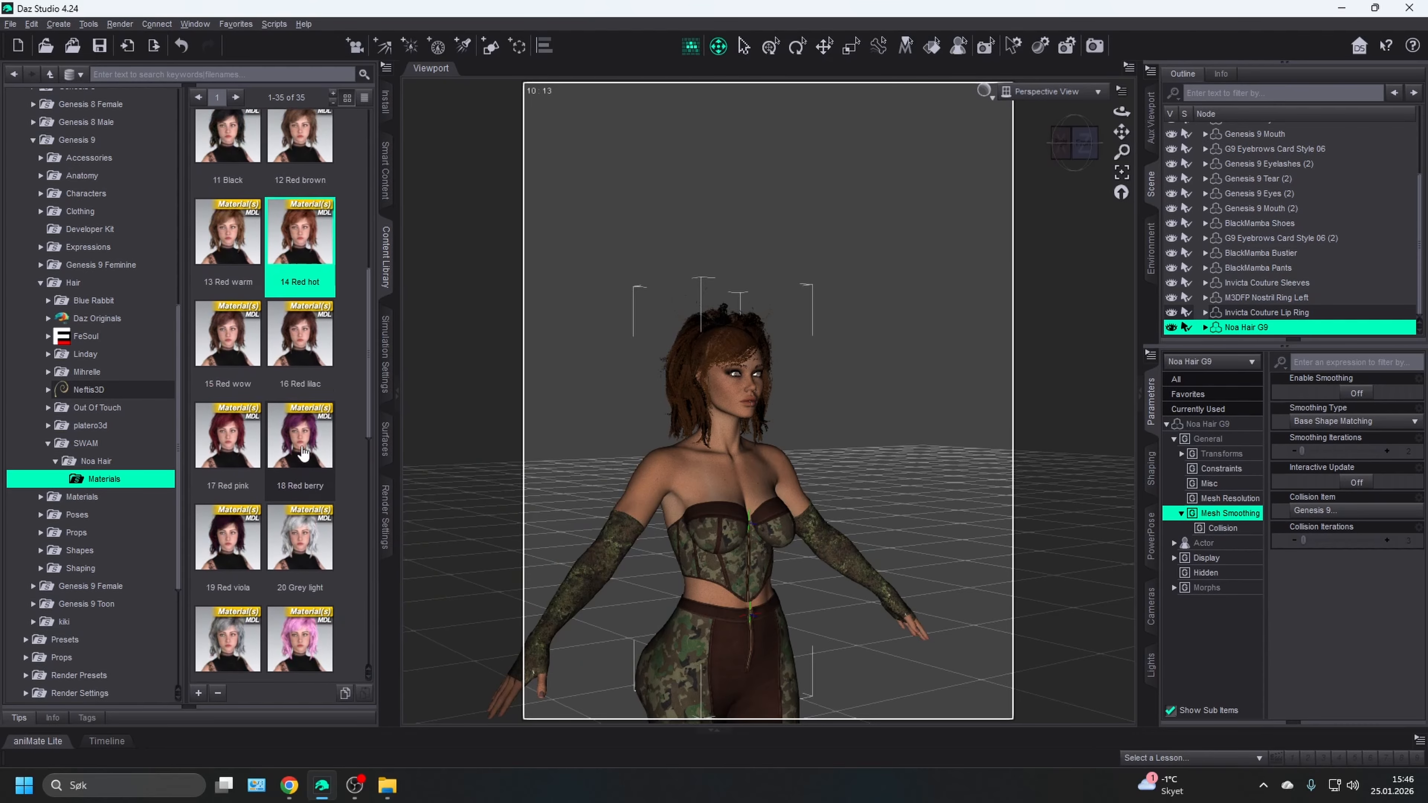
pyautogui.scroll(-3, 293, 584)
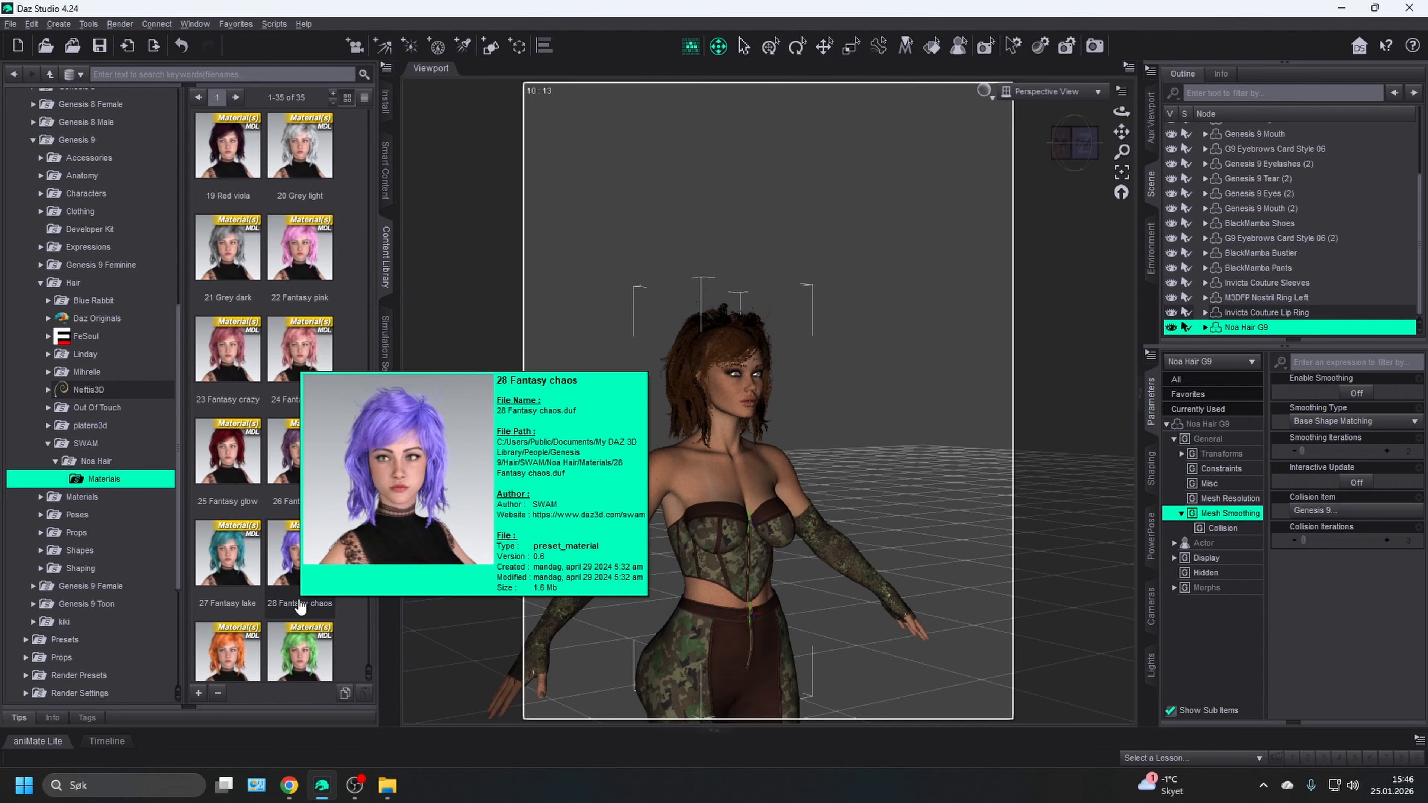
pyautogui.scroll(3, 267, 423)
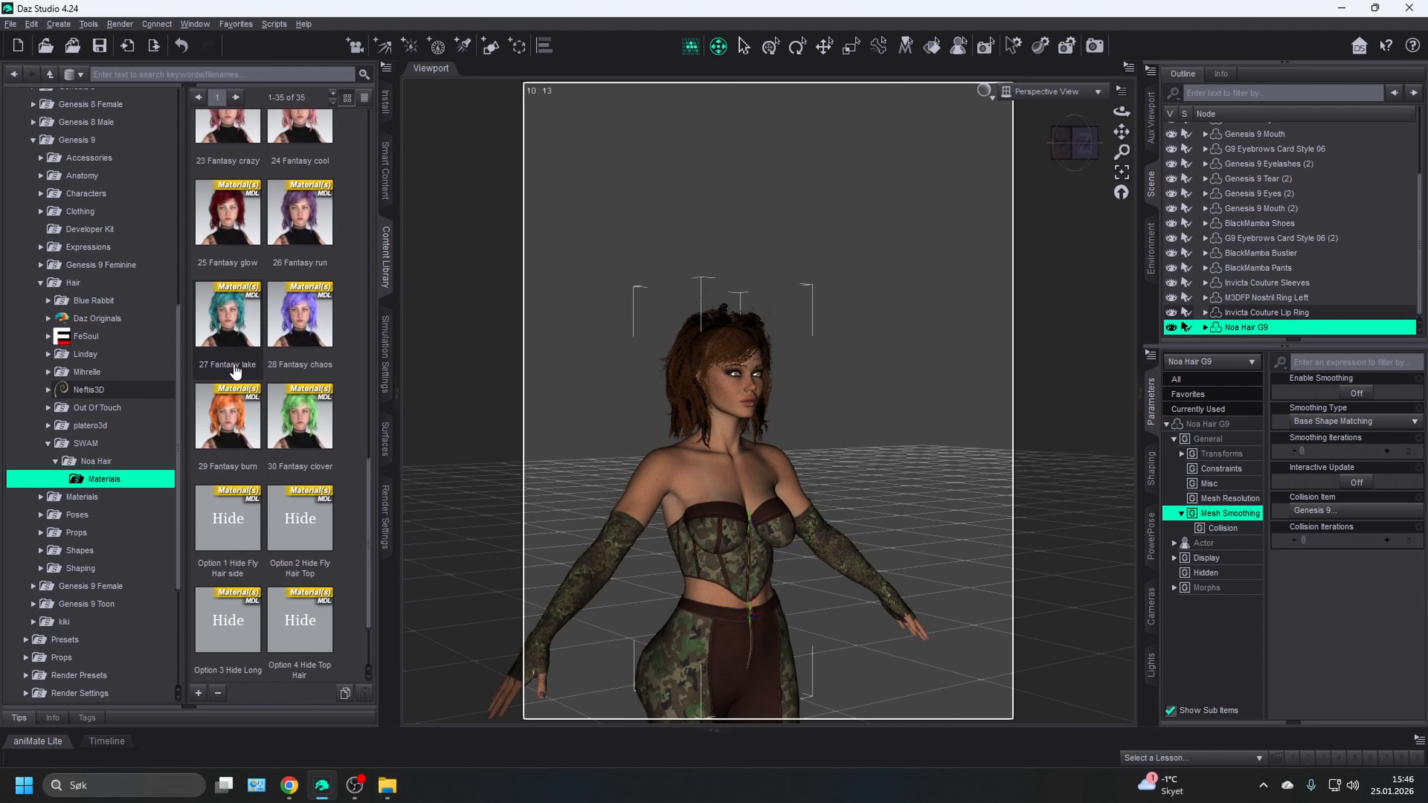
pyautogui.scroll(3, 267, 423)
pyautogui.moveTo(276, 415)
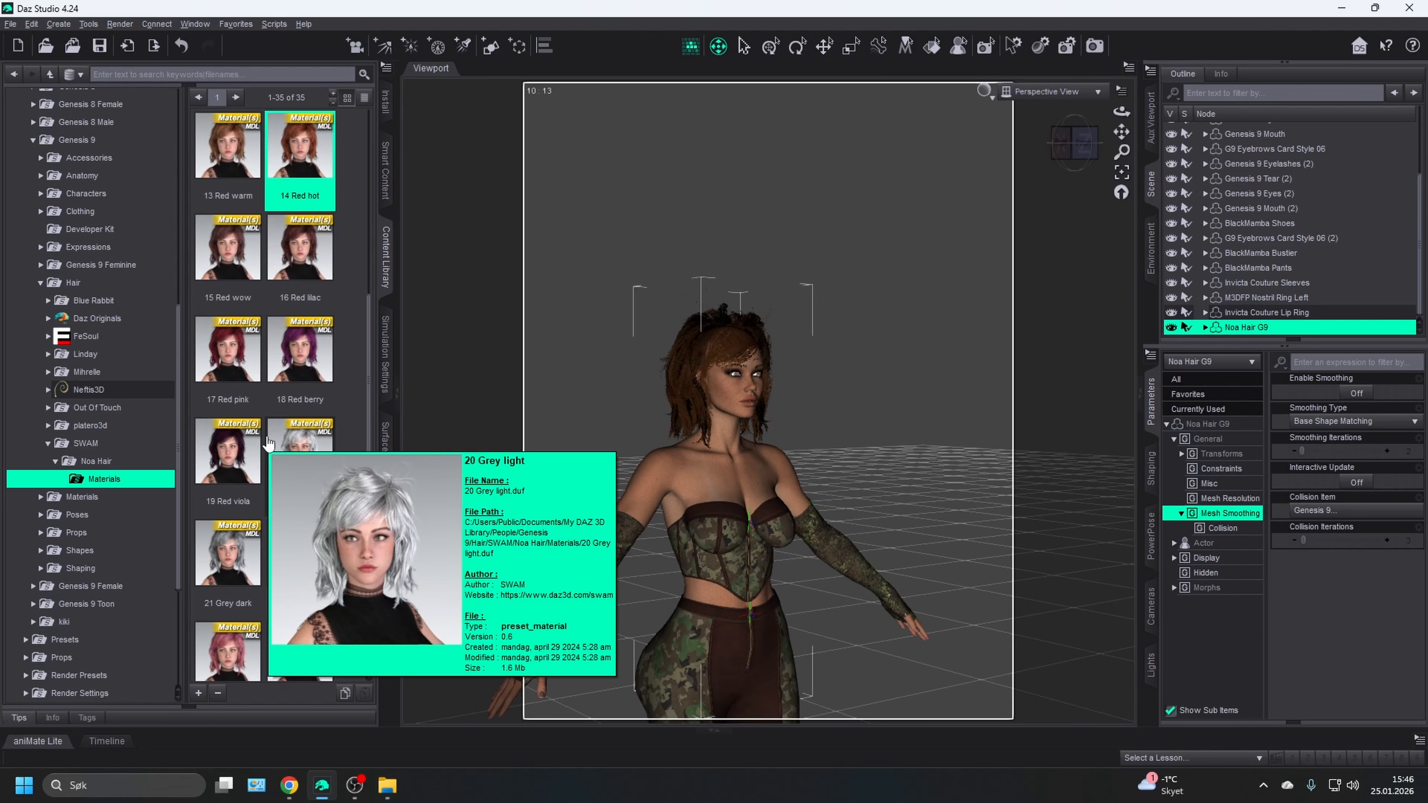
pyautogui.scroll(3, 293, 293)
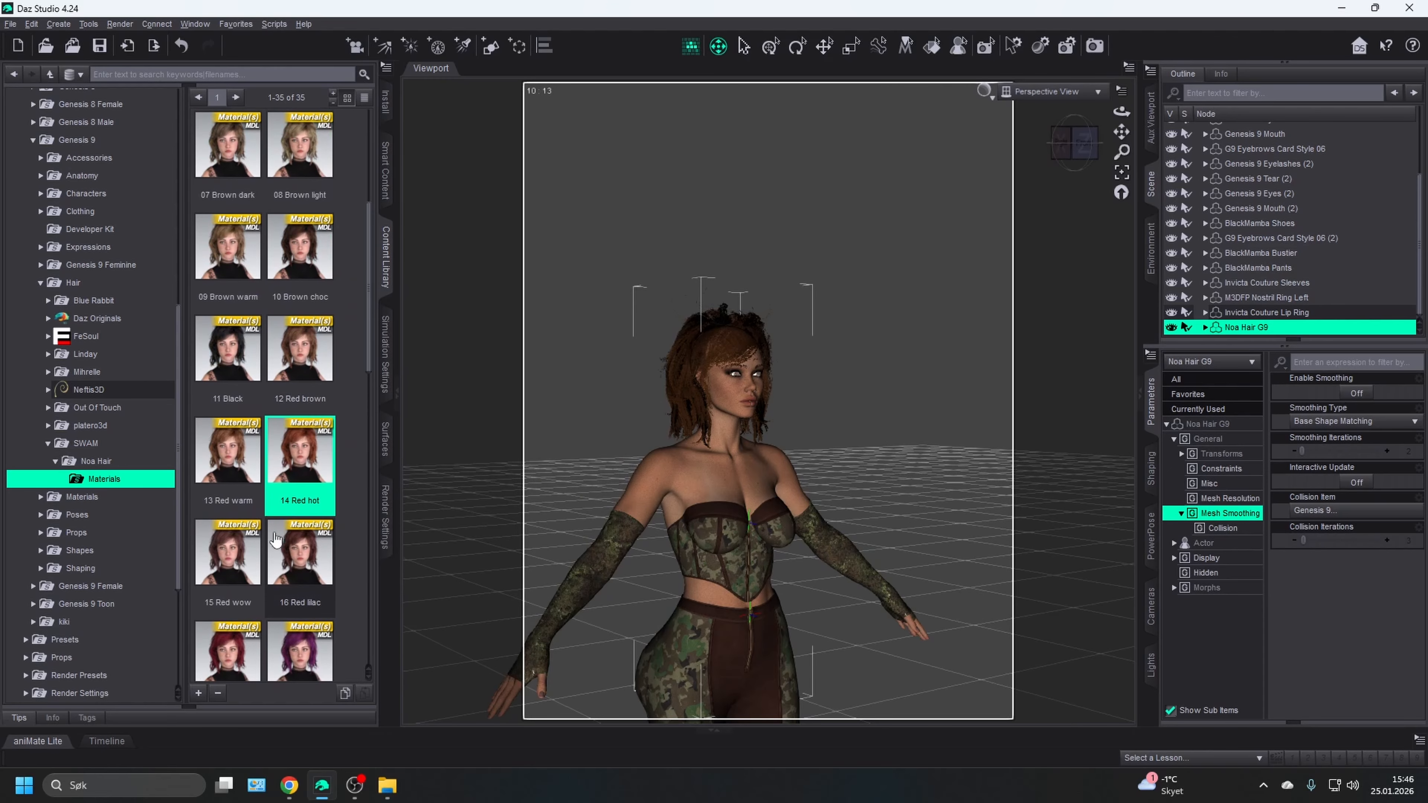
pyautogui.doubleClick(292, 466)
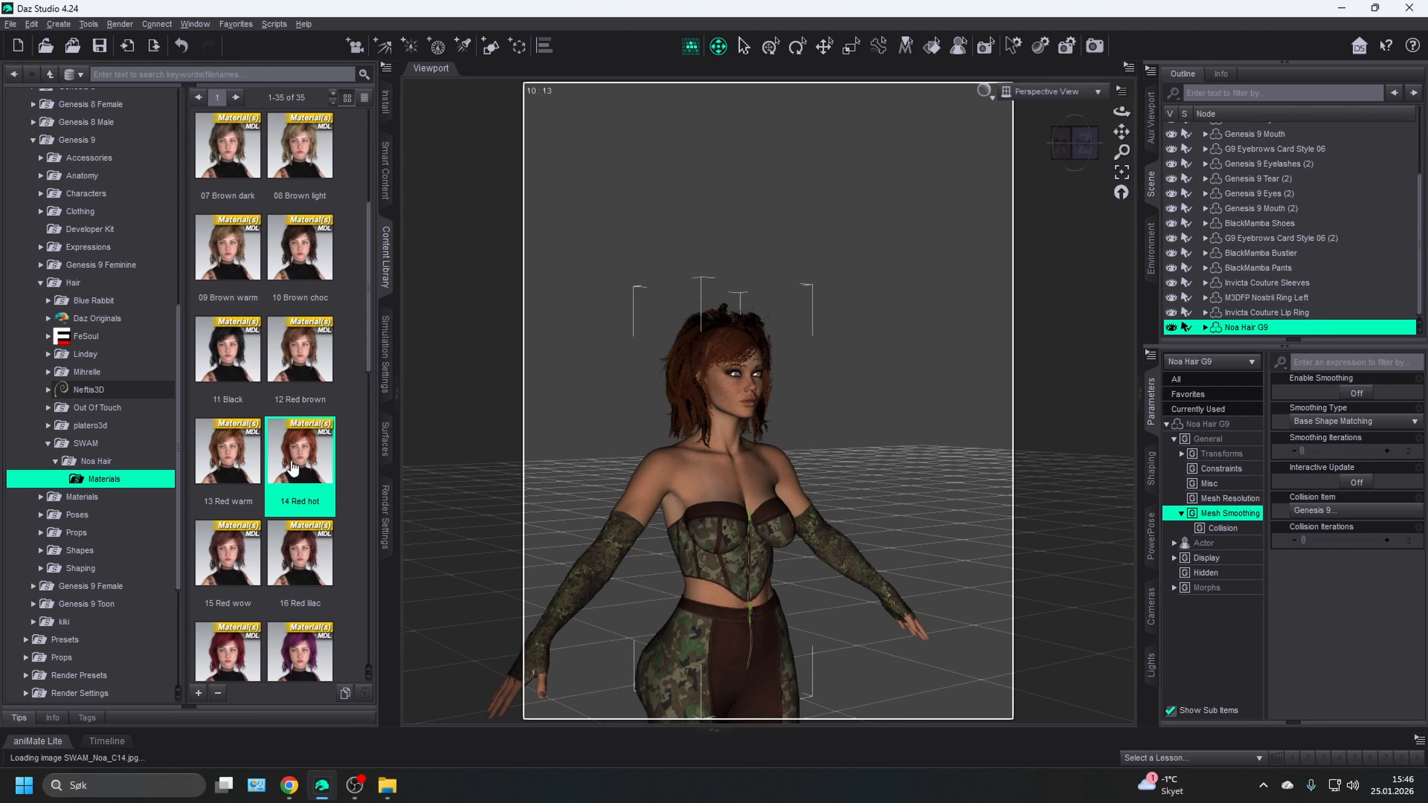
pyautogui.moveTo(309, 487)
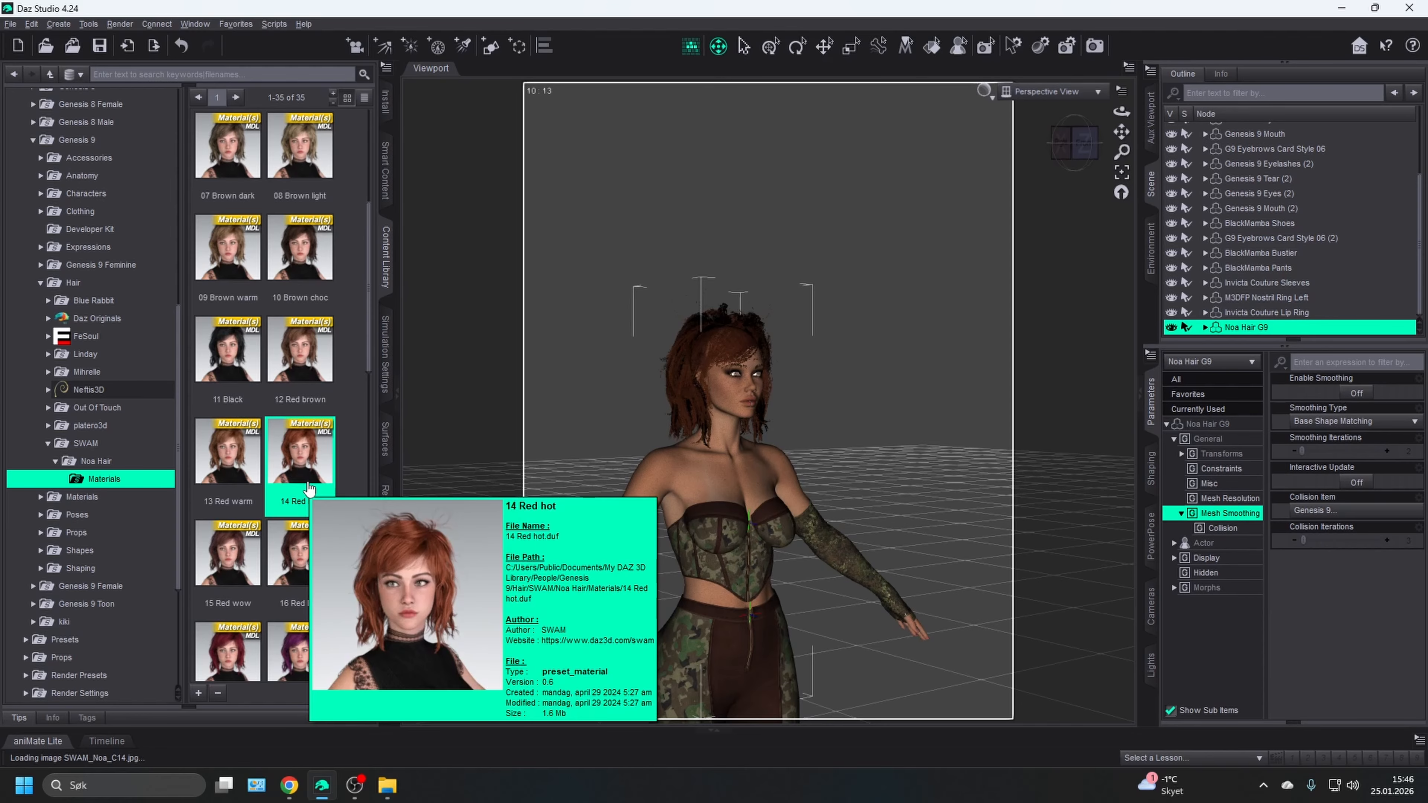
# - Inspect the recolored hair up close from both sides and collapse the Noa Hair and SWAM library folders
pyautogui.click(130, 461)
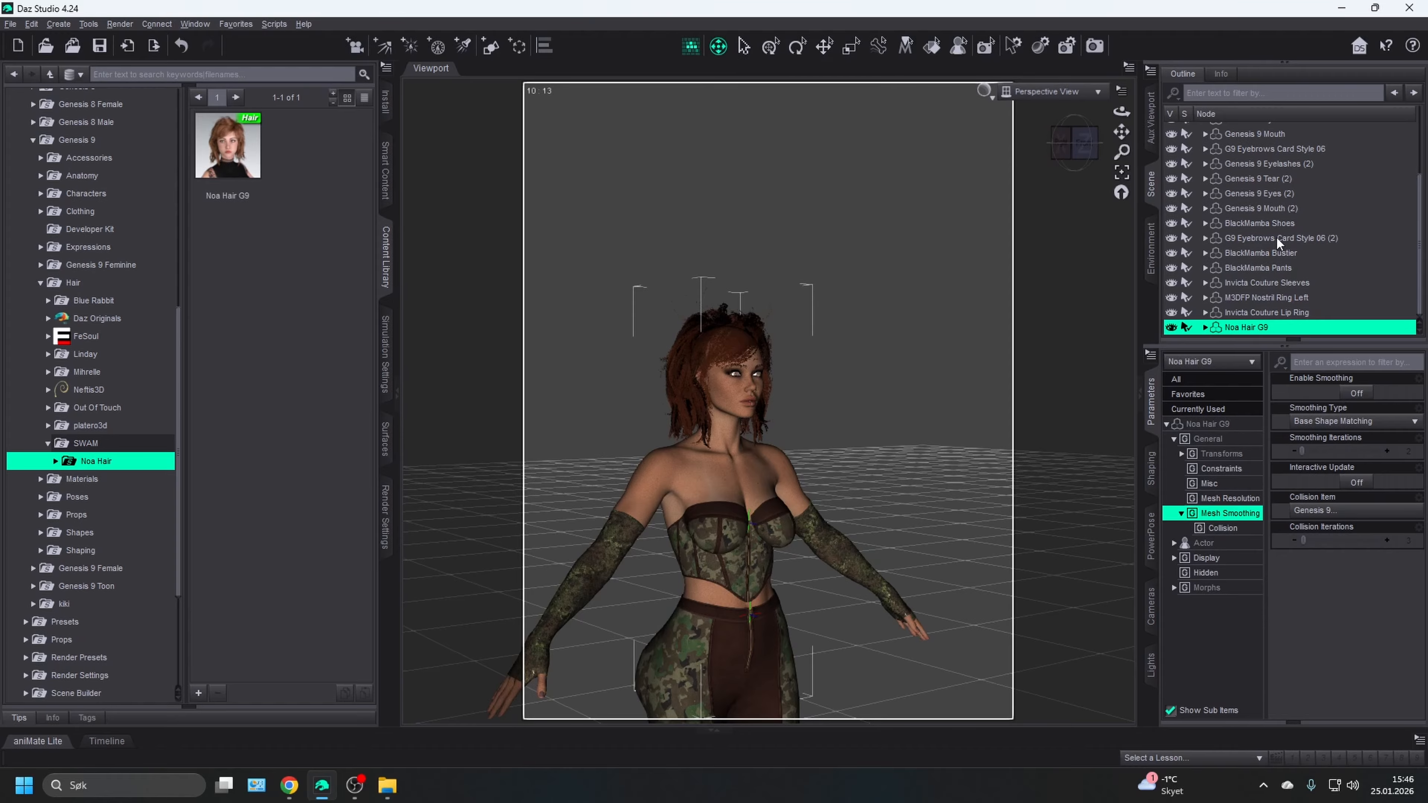
pyautogui.scroll(6, 716, 139)
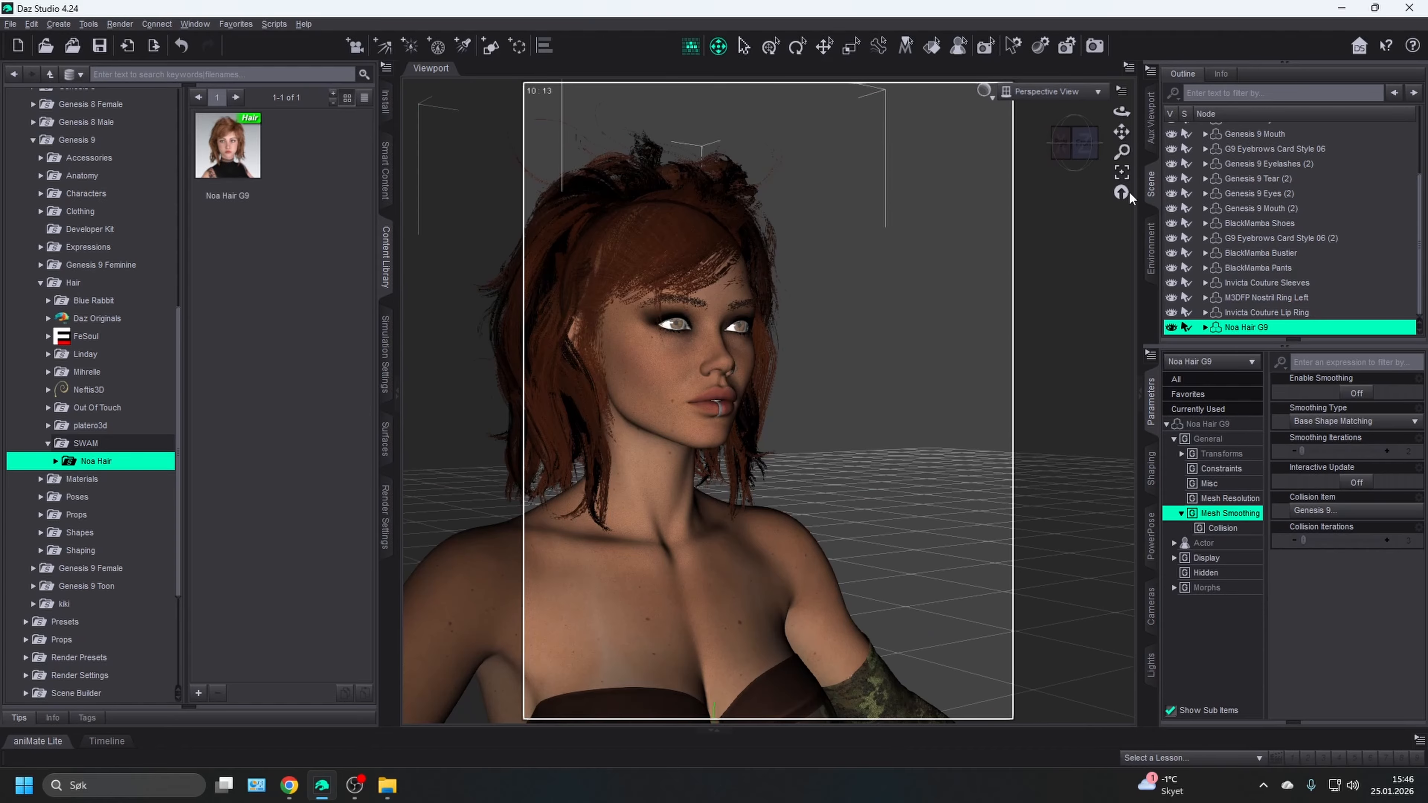
pyautogui.click(1072, 160)
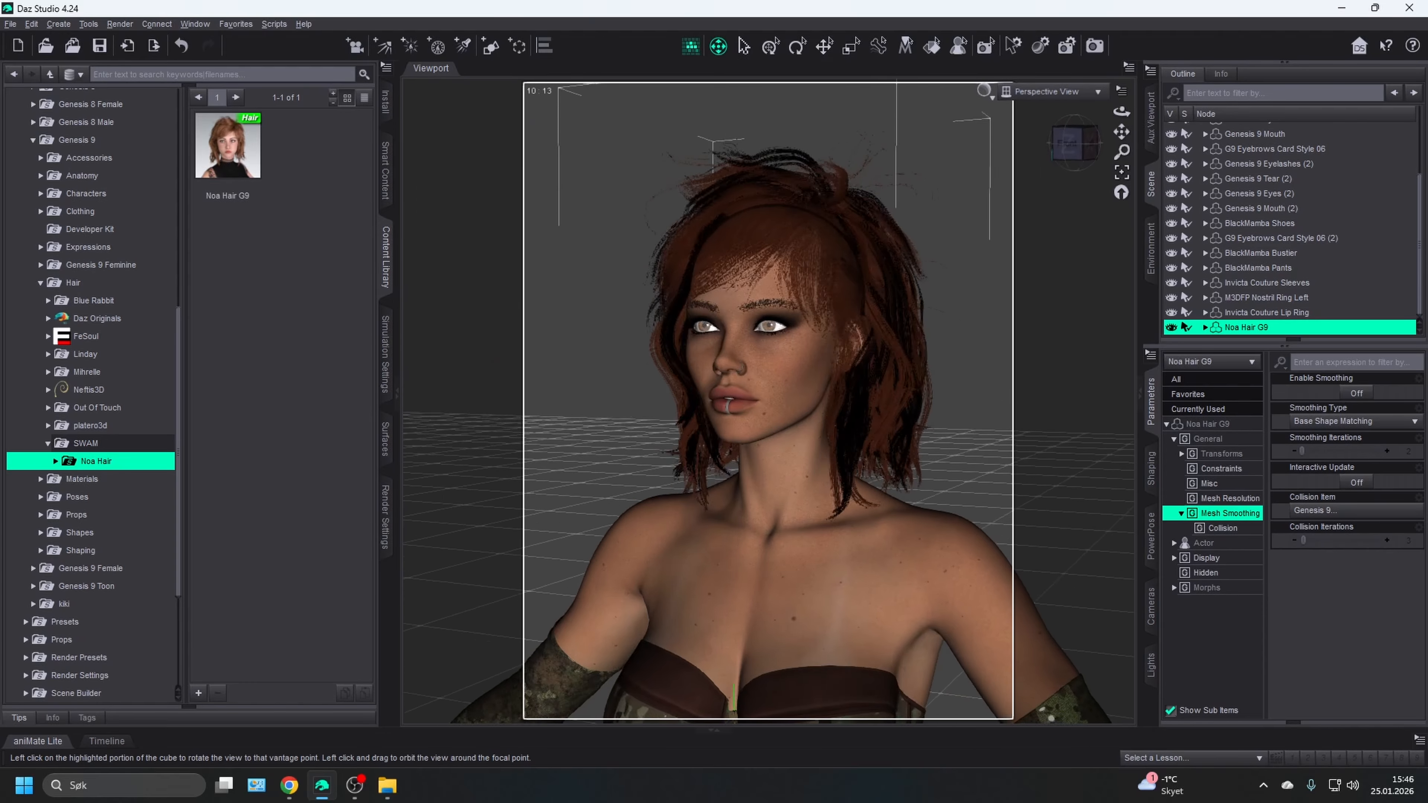
pyautogui.moveTo(1072, 153); pyautogui.dragTo(1031, 151)
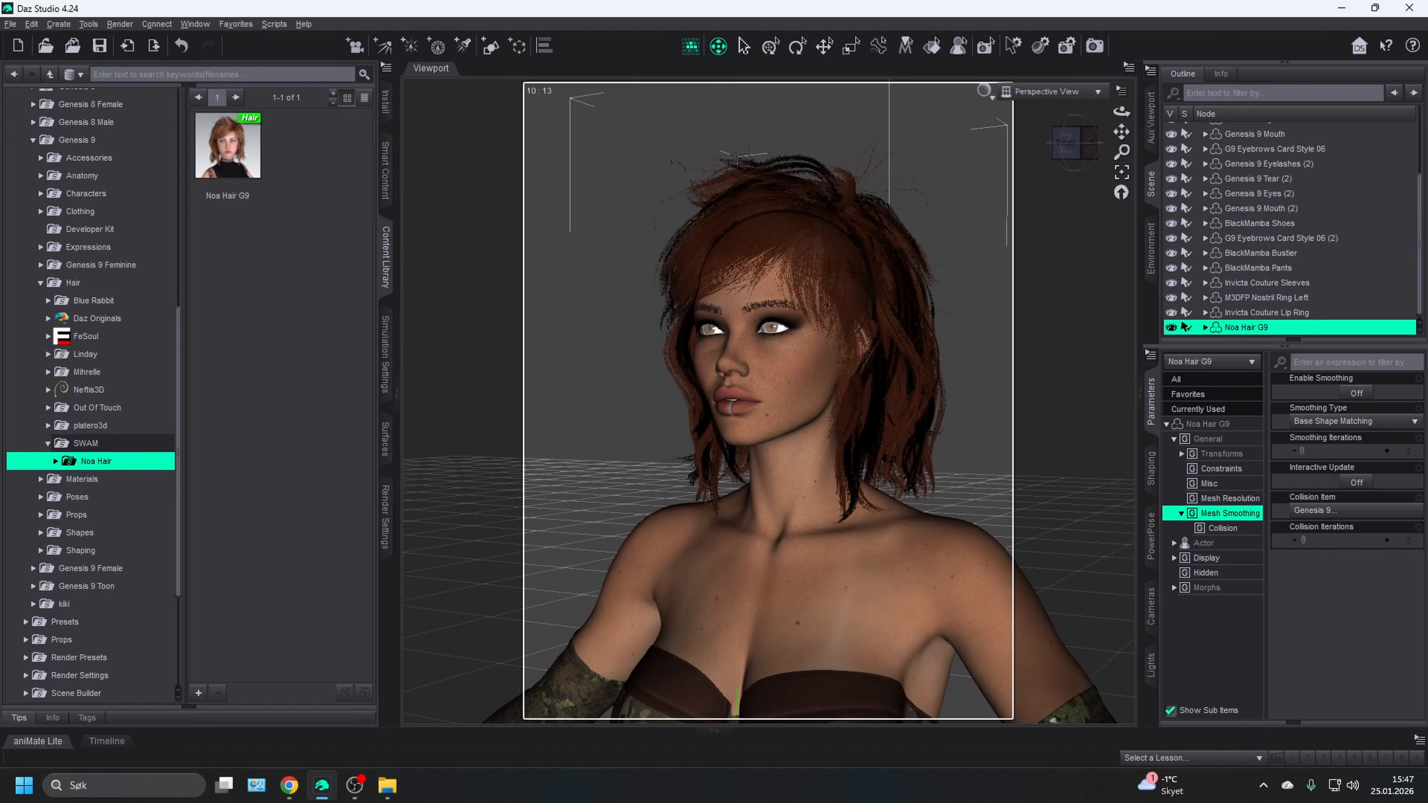
pyautogui.moveTo(725, 257); pyautogui.dragTo(884, 254, button='middle')
pyautogui.scroll(-4, 884, 254)
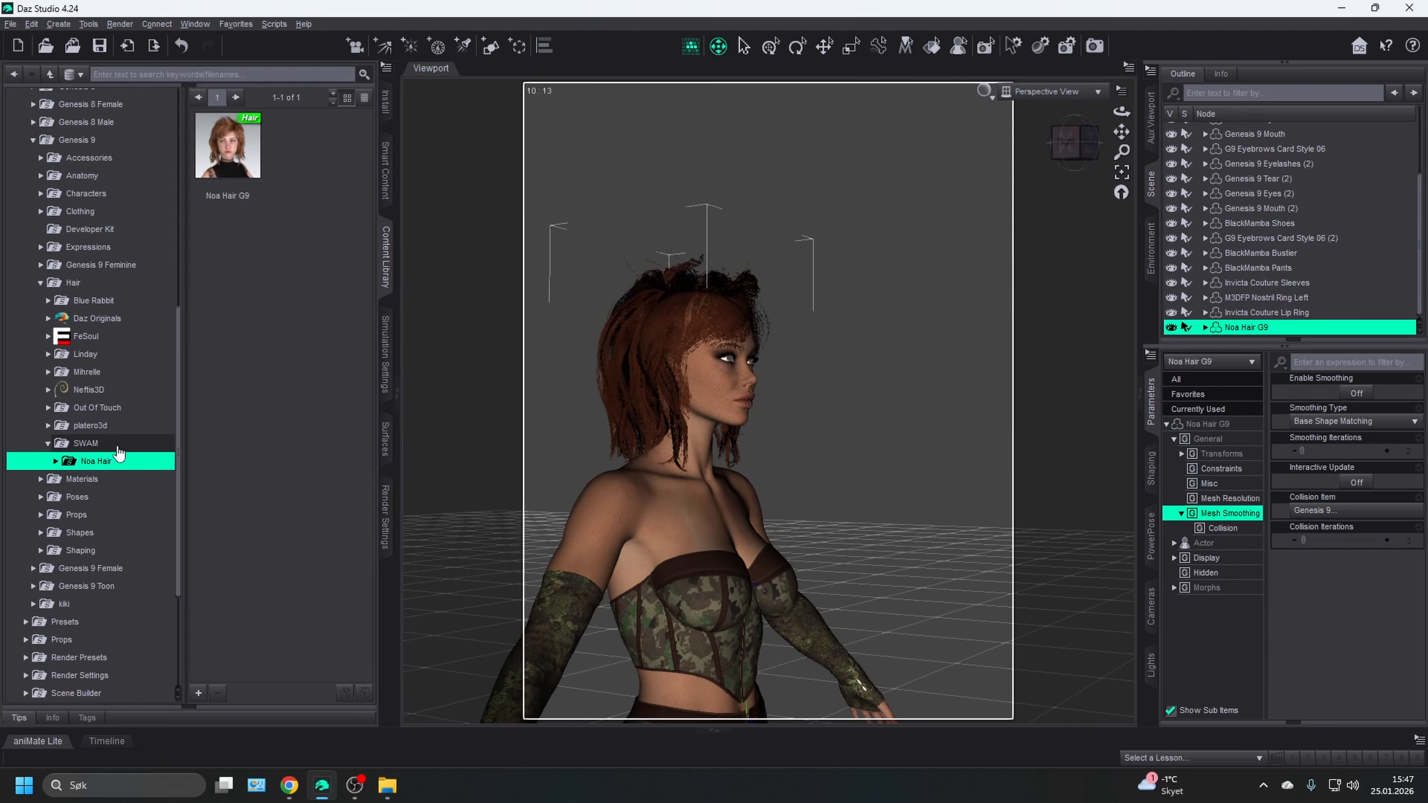
pyautogui.doubleClick(115, 464)
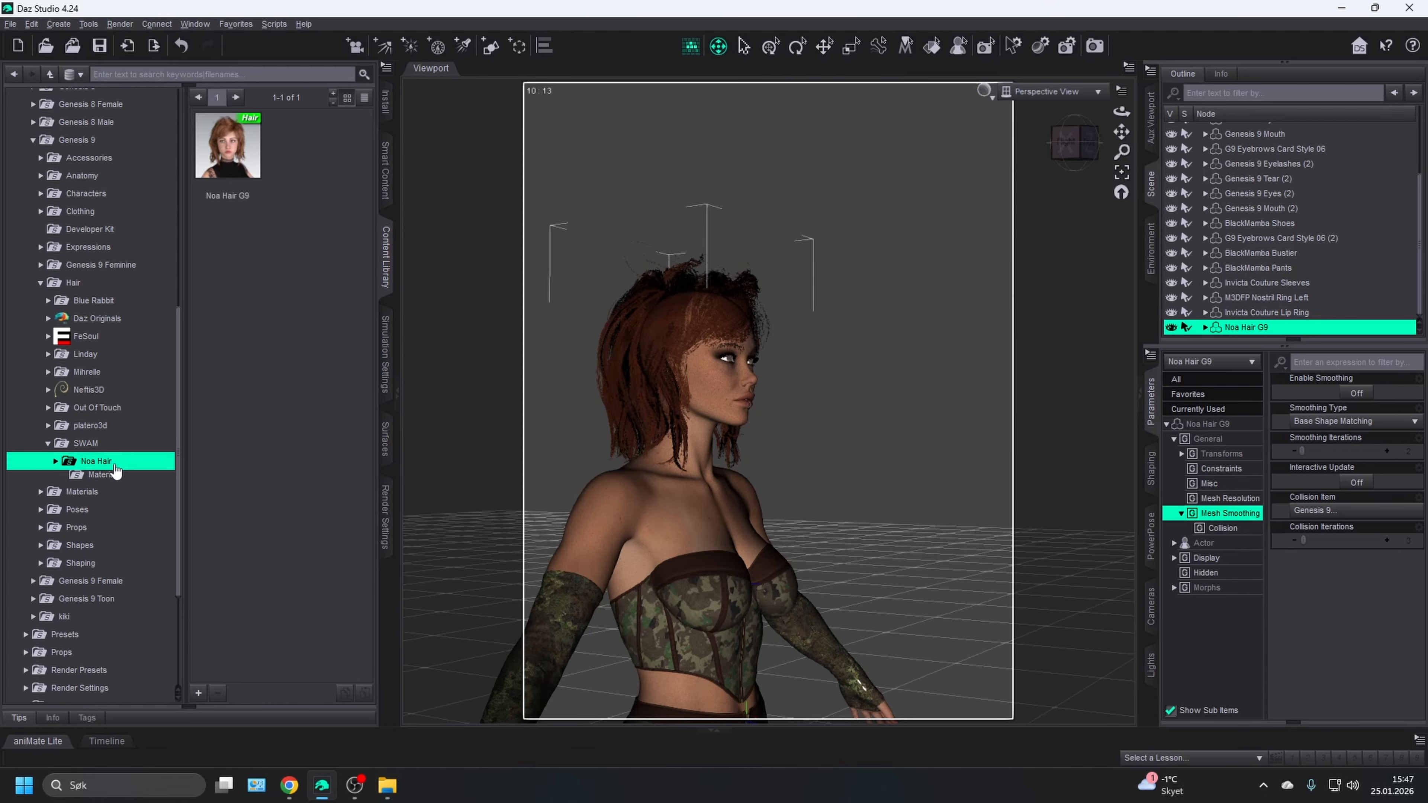
pyautogui.press('Left')
pyautogui.press('Left')
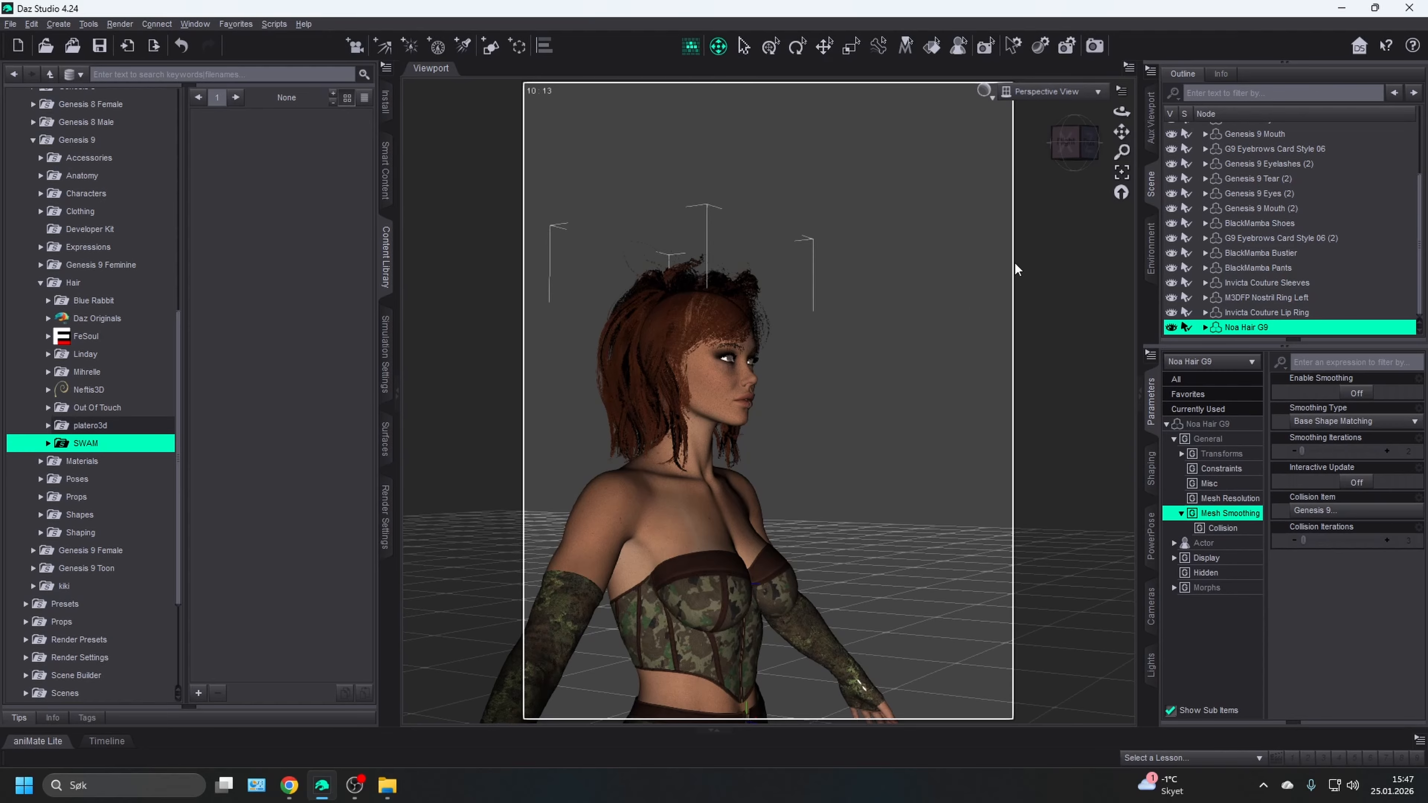
# - Collapse the Hair folder and open the Base Feminine folder of Faber Inc's Minon poses for Genesis 9
pyautogui.click(1090, 144)
pyautogui.moveTo(1121, 131); pyautogui.dragTo(1121, 84)
pyautogui.doubleClick(73, 283)
pyautogui.doubleClick(77, 319)
pyautogui.doubleClick(90, 390)
pyautogui.doubleClick(90, 426)
pyautogui.click(115, 443)
# - Select the Genesis 9 figure in the scene and apply the Minon for G9 Pose 02 Standing B
pyautogui.moveTo(232, 173)
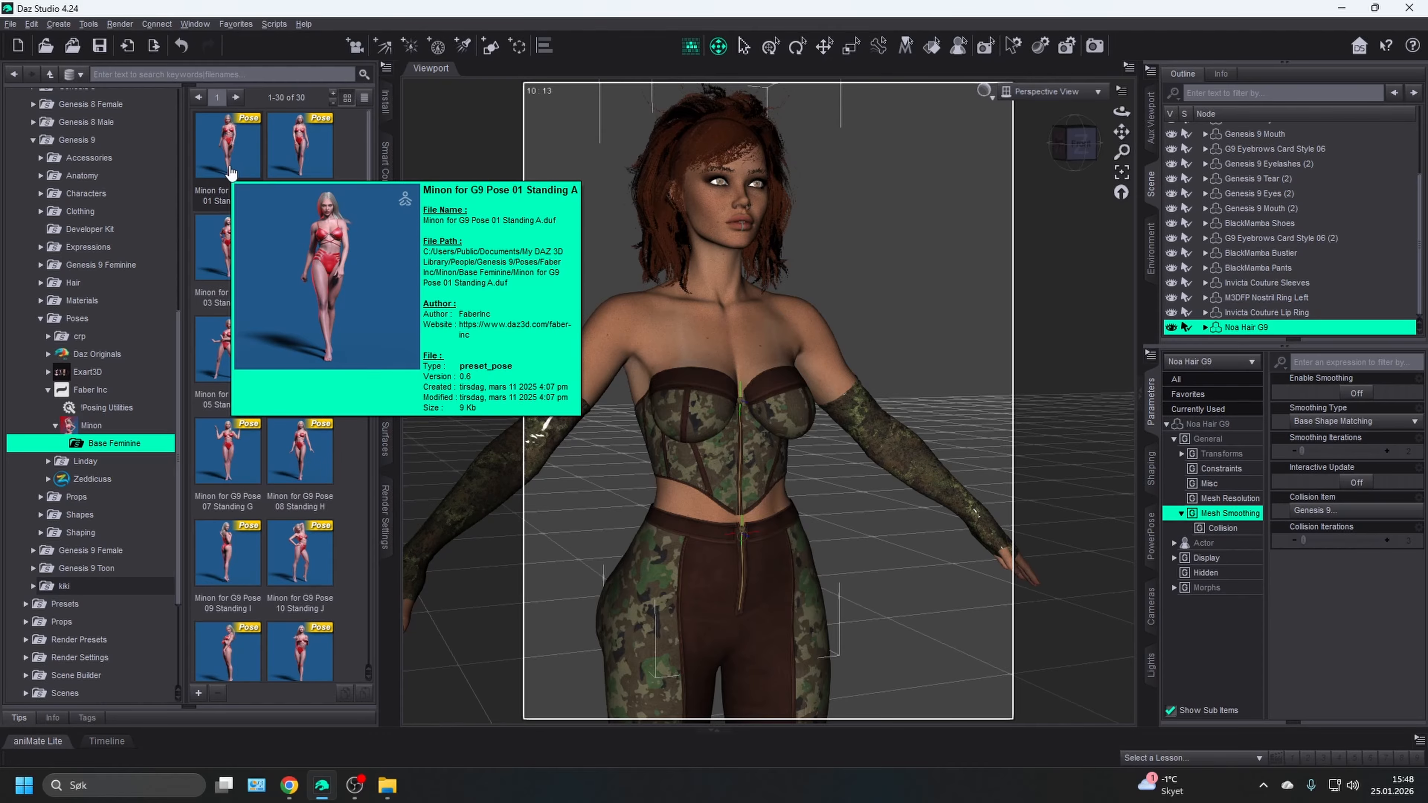
pyautogui.click(231, 174)
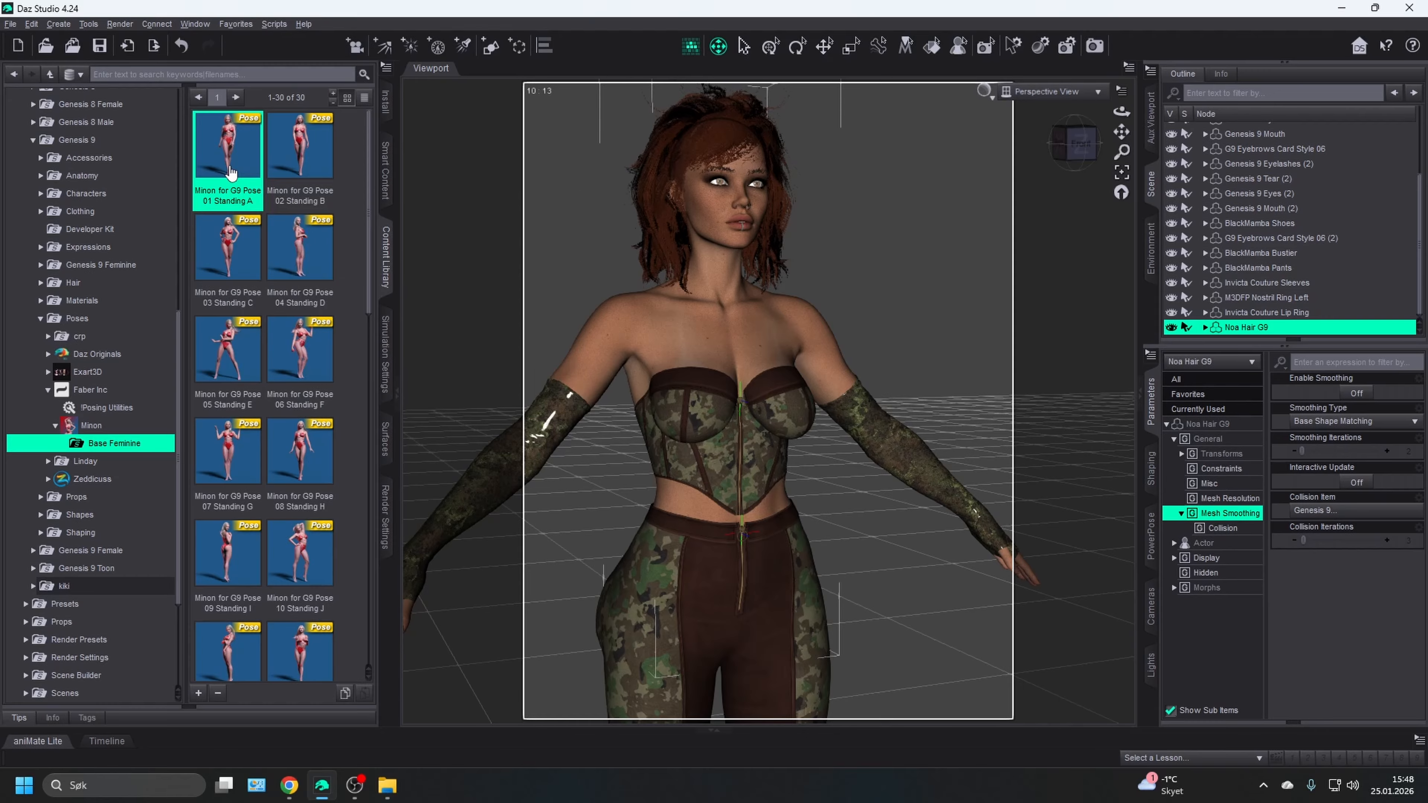
pyautogui.scroll(2, 1261, 172)
pyautogui.scroll(3, 1236, 161)
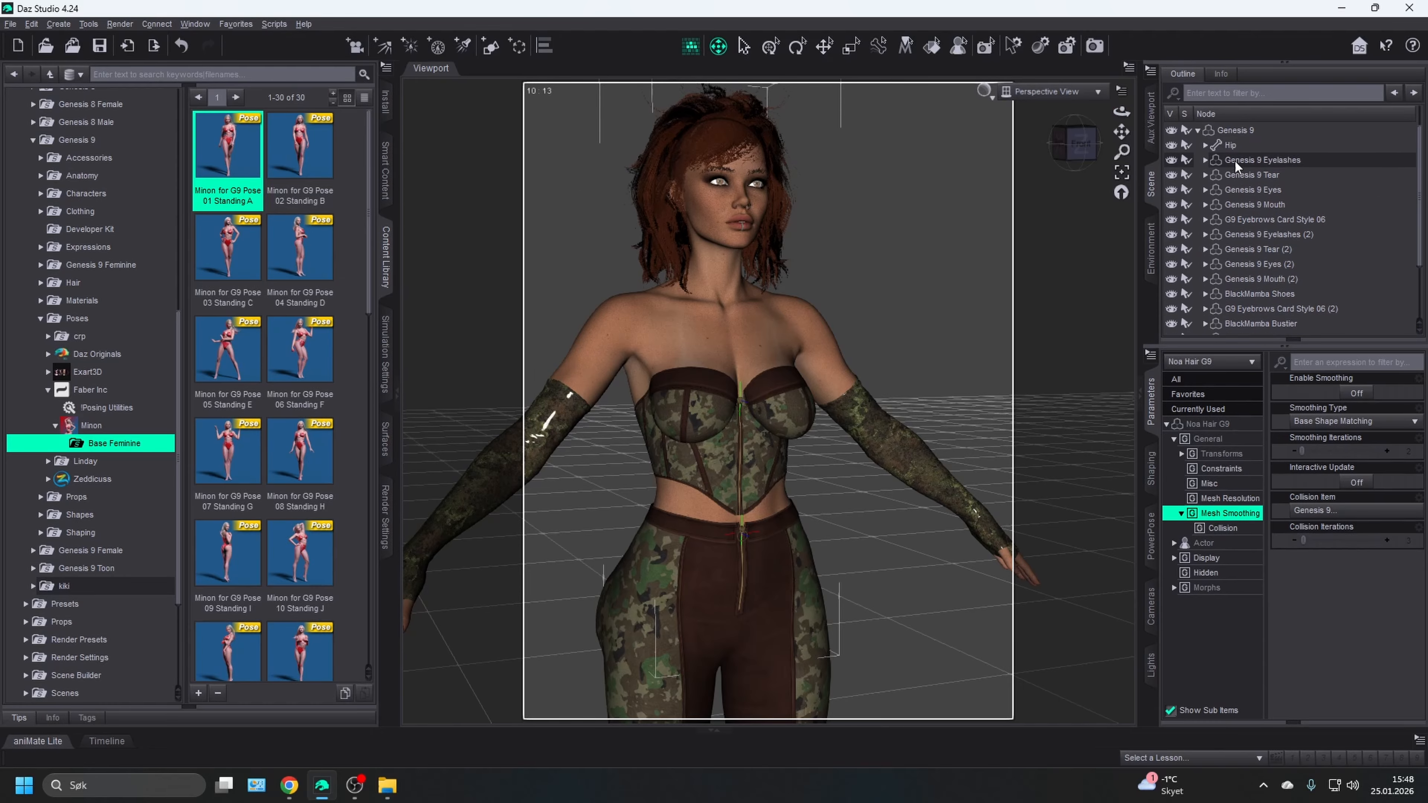
pyautogui.click(1231, 142)
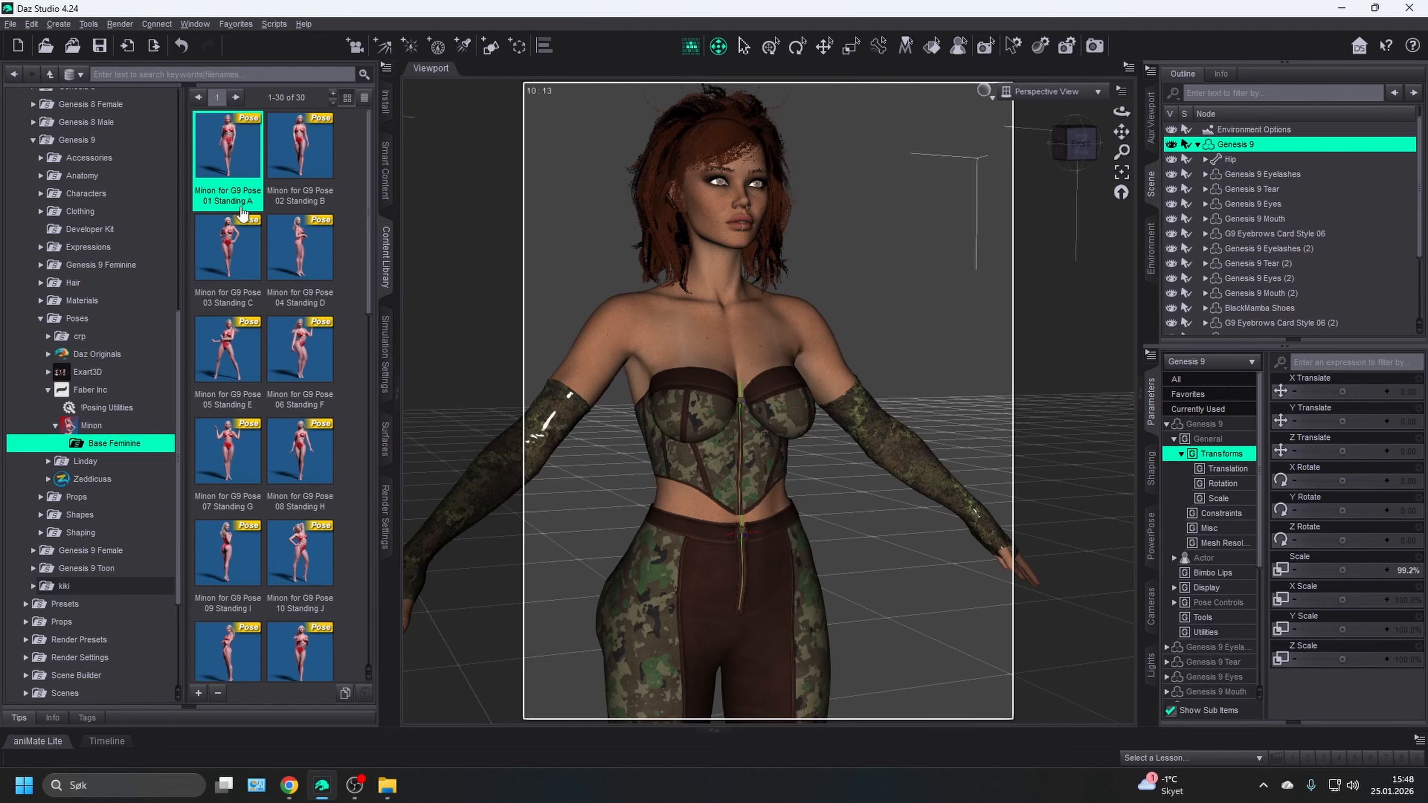
pyautogui.moveTo(237, 159)
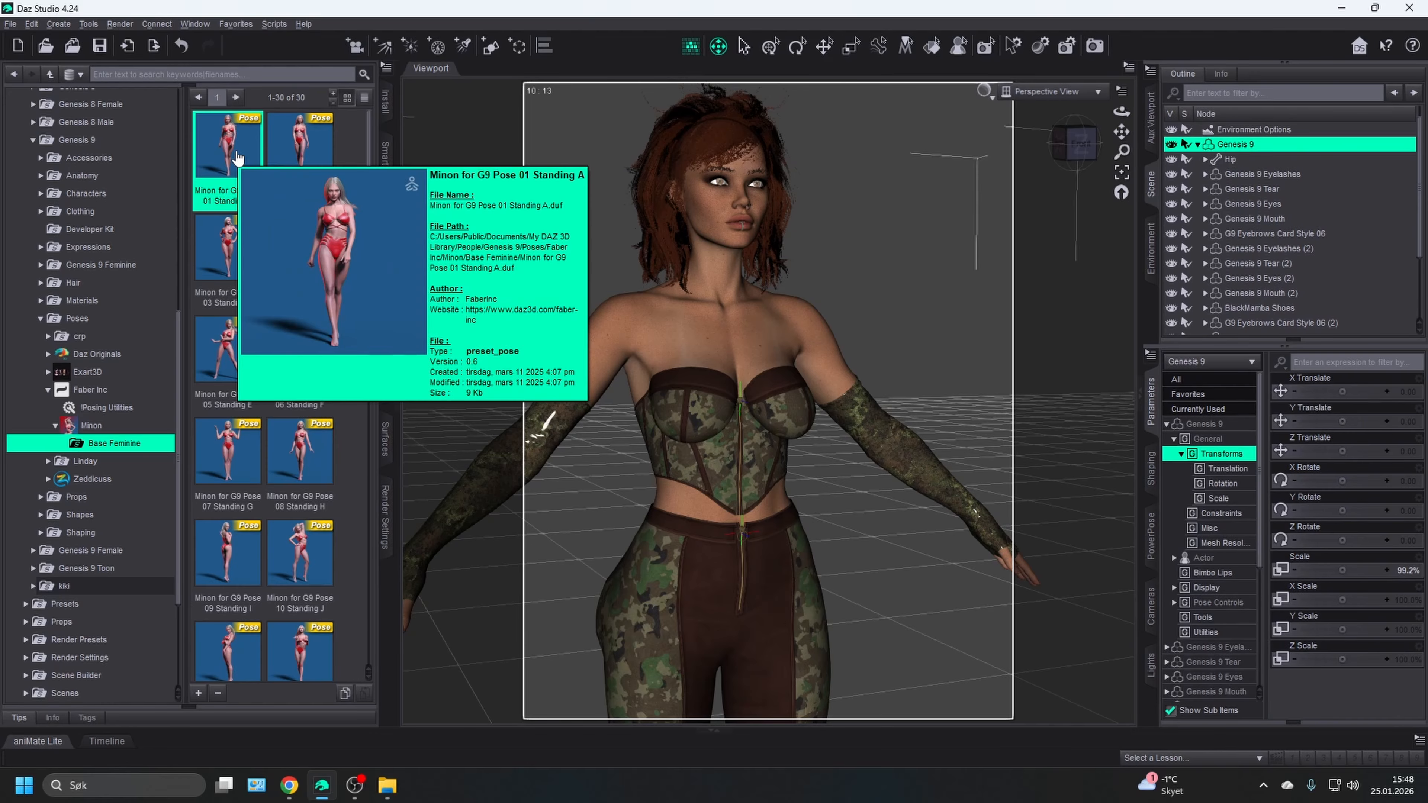
pyautogui.click(299, 147)
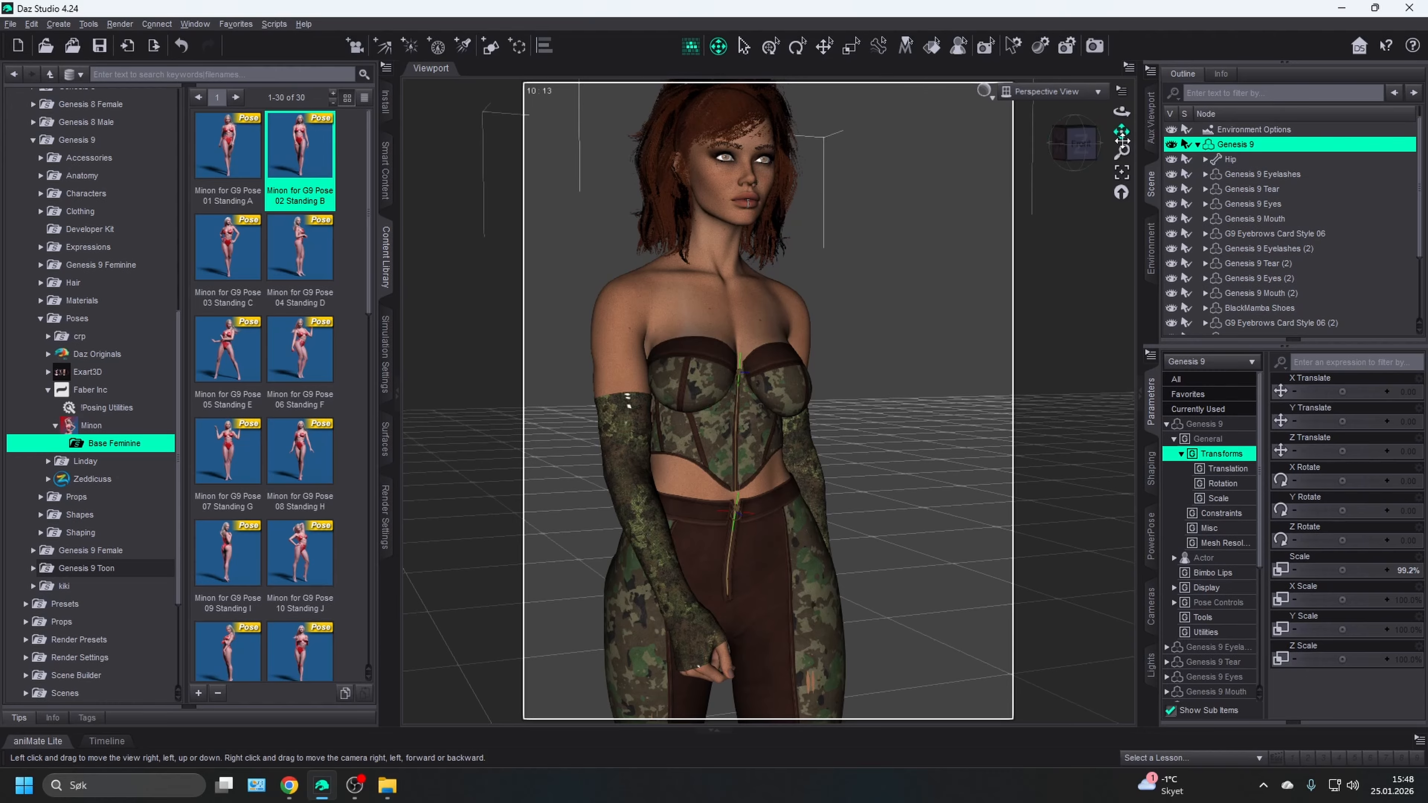
# - Activate the Translate tool and bring up the selection options for the BlackMamba Pants at the right thigh
pyautogui.moveTo(1121, 135); pyautogui.dragTo(1122, 236)
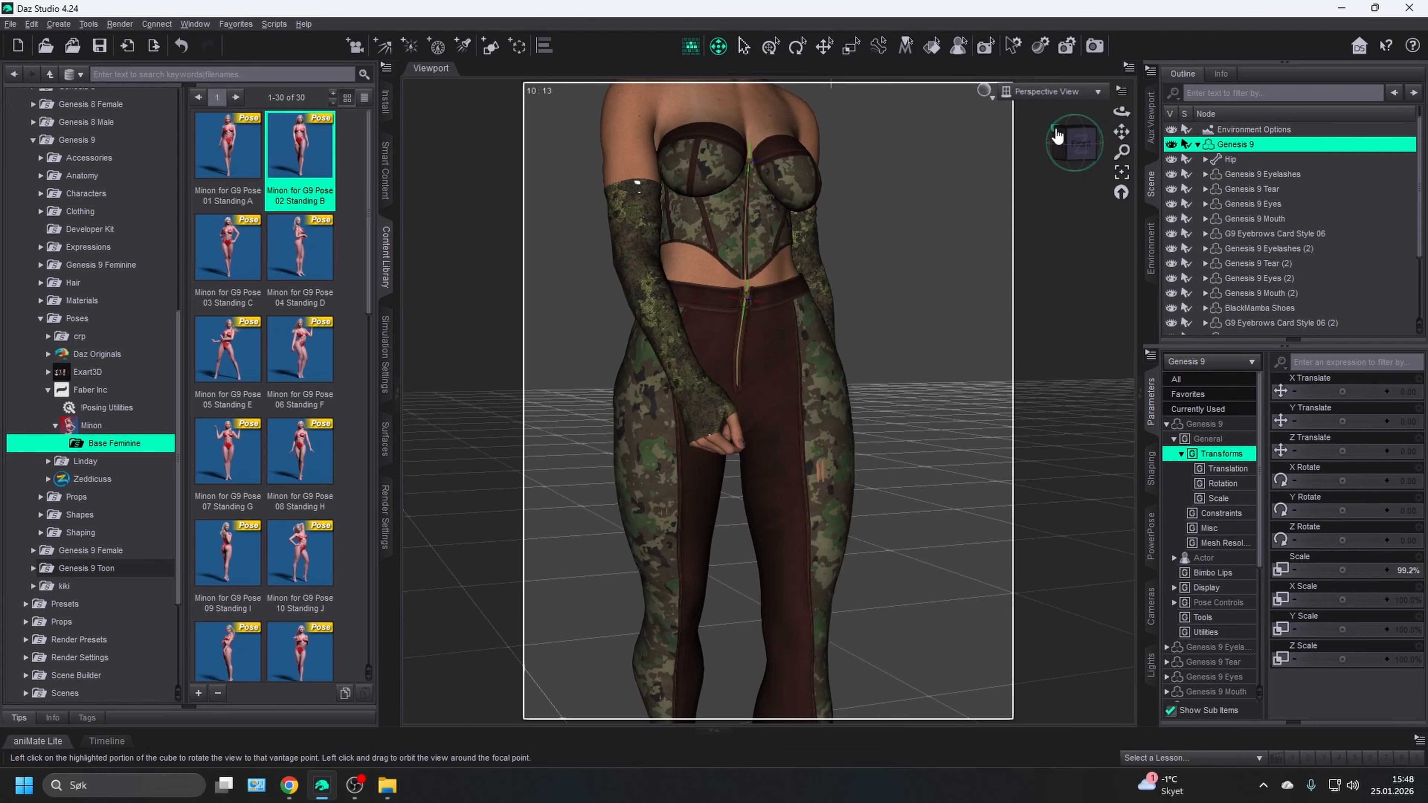
pyautogui.moveTo(1056, 135); pyautogui.dragTo(1126, 126)
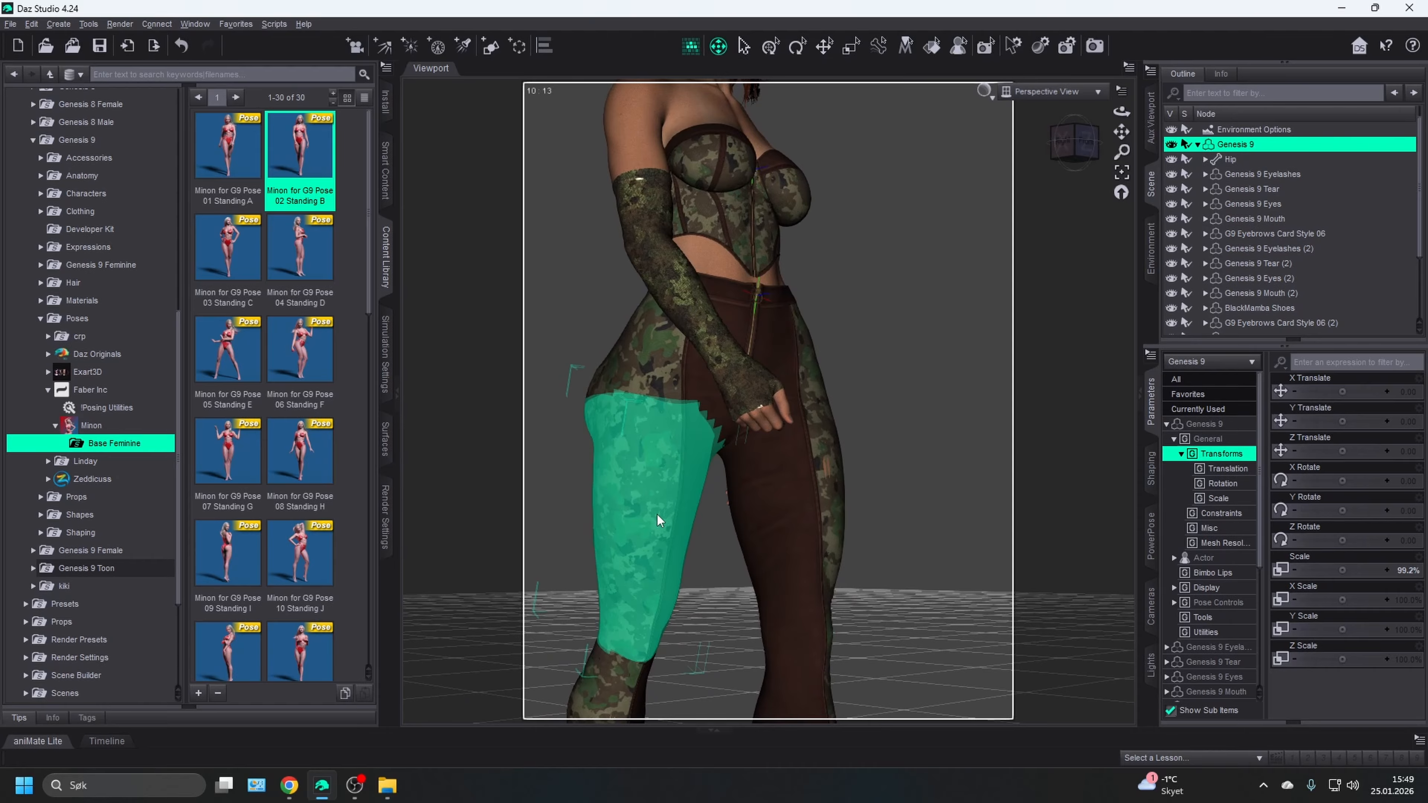
pyautogui.click(825, 46)
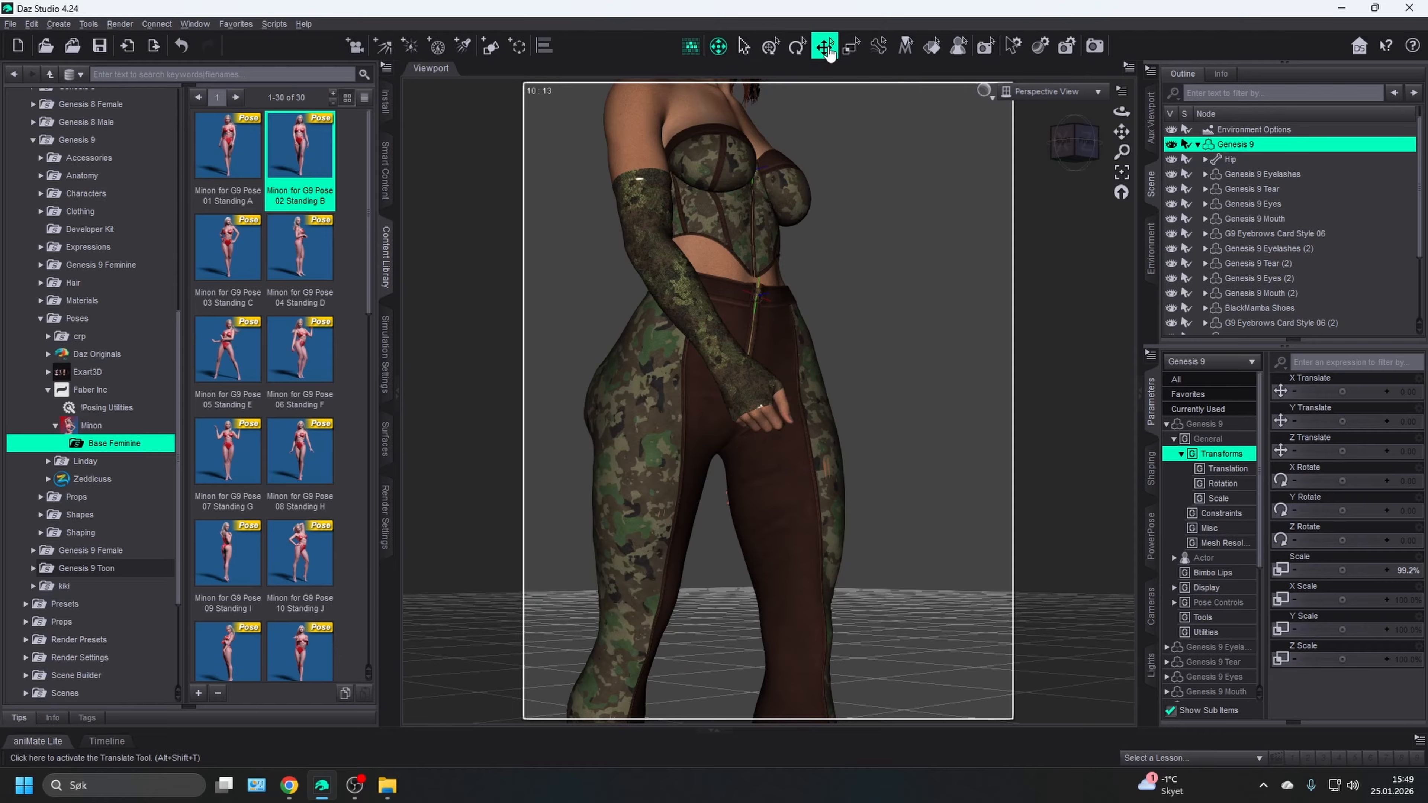
pyautogui.rightClick(660, 525)
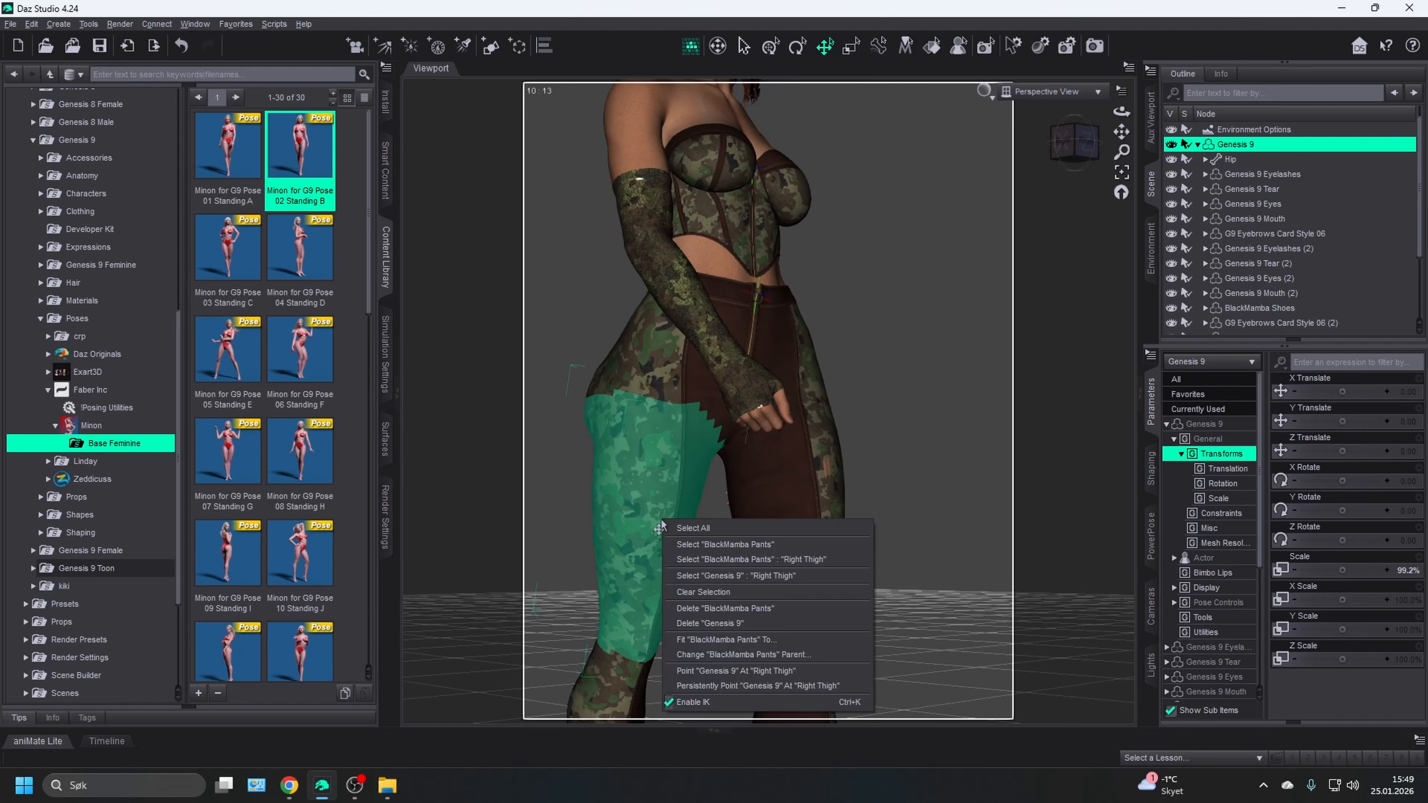
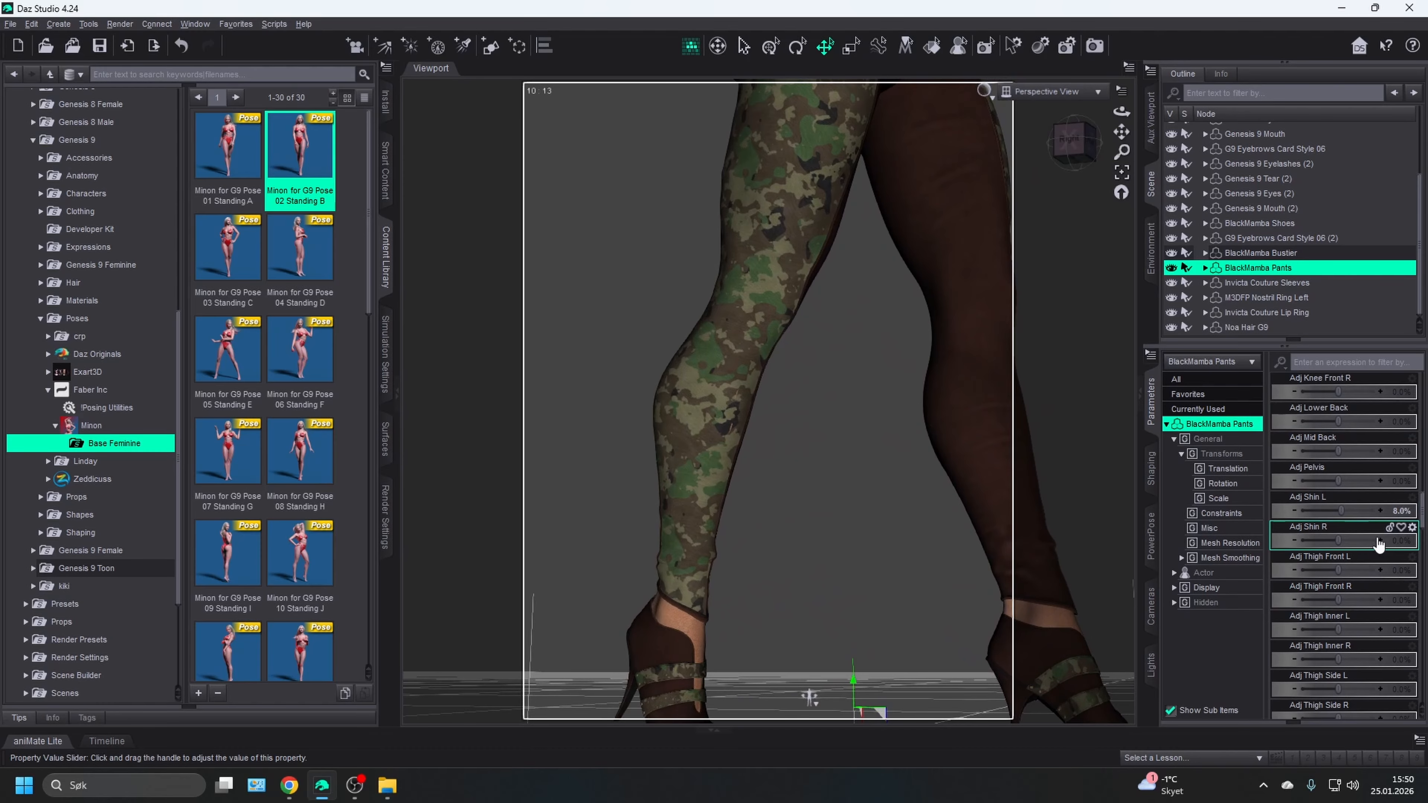
# - Set the Adj Shin R adjustment of the BlackMamba Pants to 8% and check the trouser legs from the front
pyautogui.click(1378, 539)
pyautogui.click(1379, 539)
pyautogui.click(1378, 539)
pyautogui.click(1378, 540)
pyautogui.click(1378, 540)
pyautogui.click(1378, 540)
pyautogui.click(1378, 540)
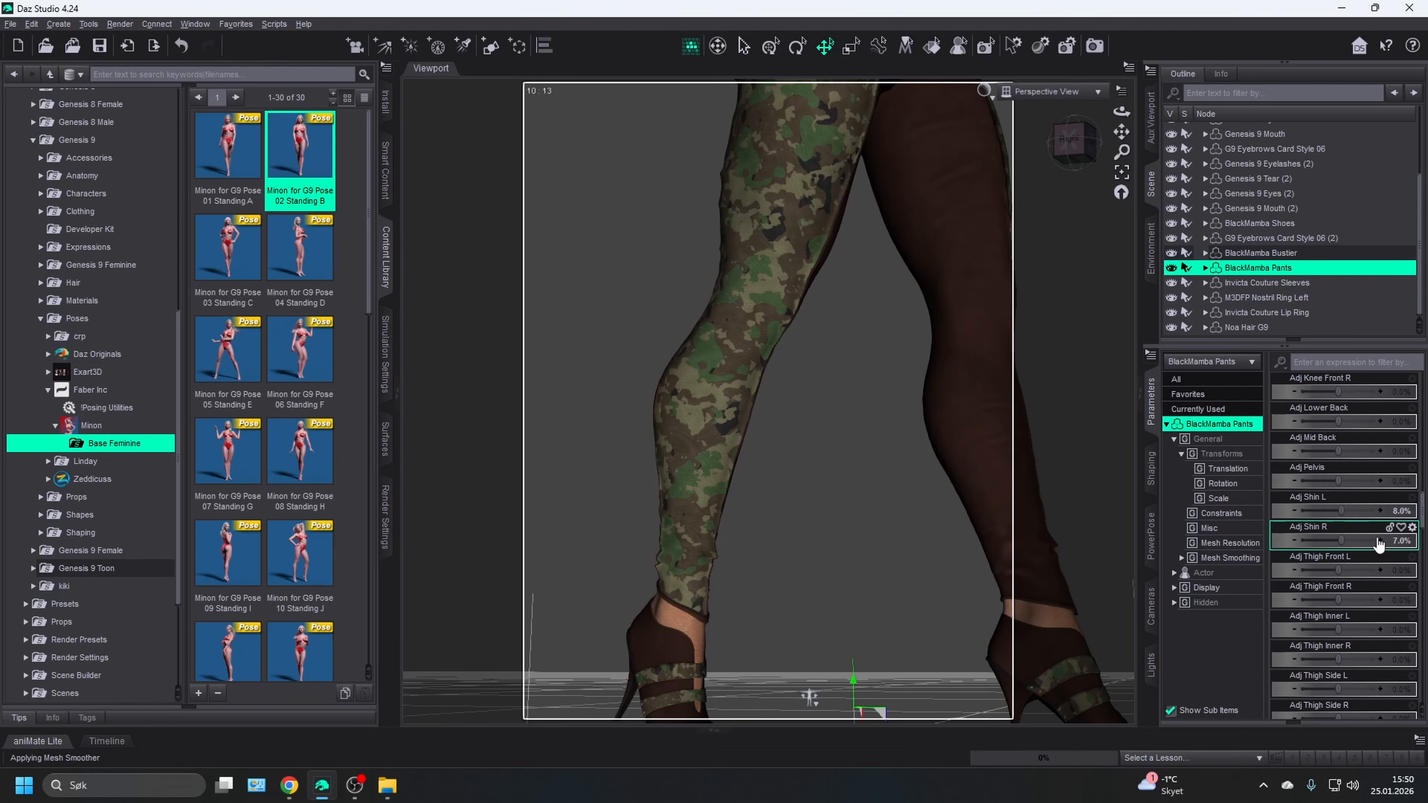
pyautogui.click(1378, 540)
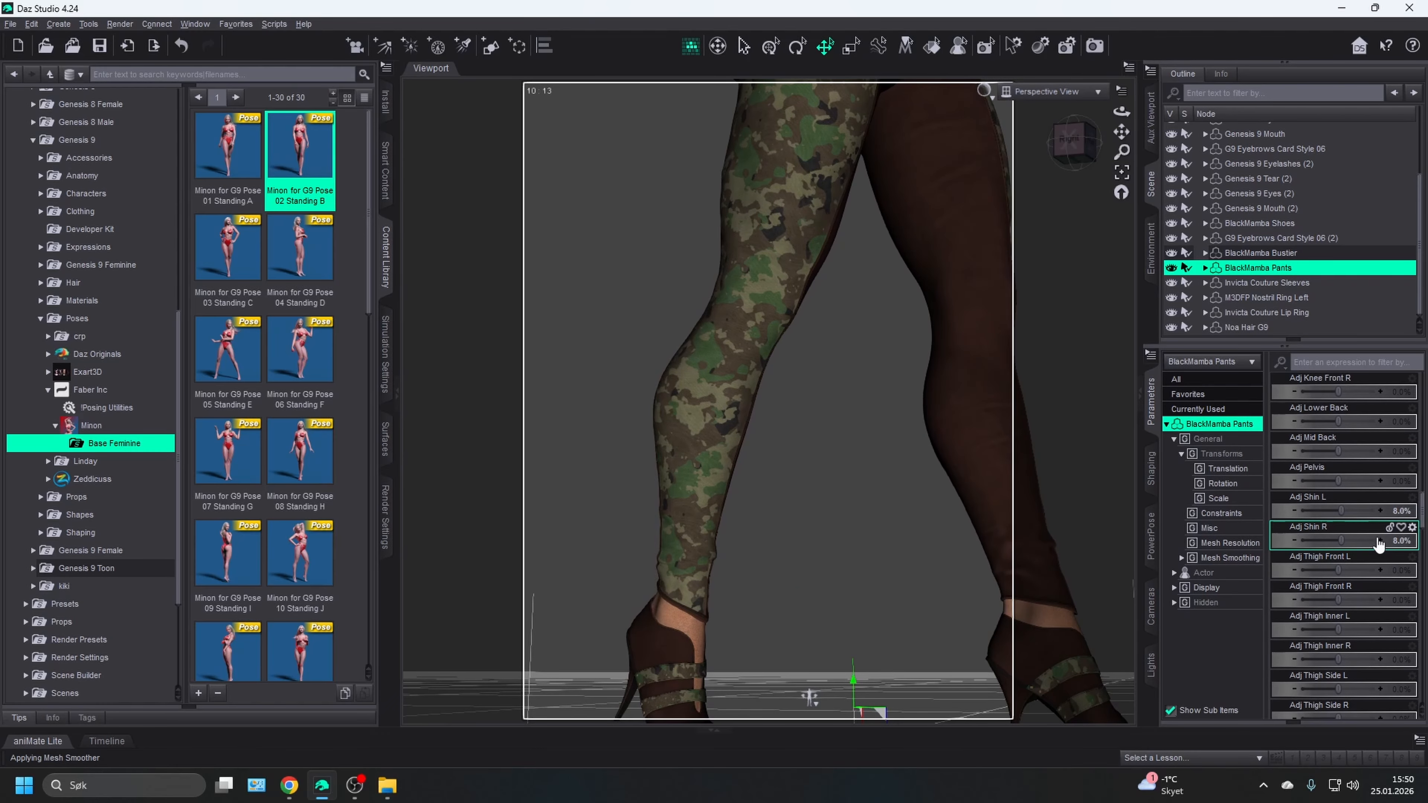
pyautogui.click(1081, 124)
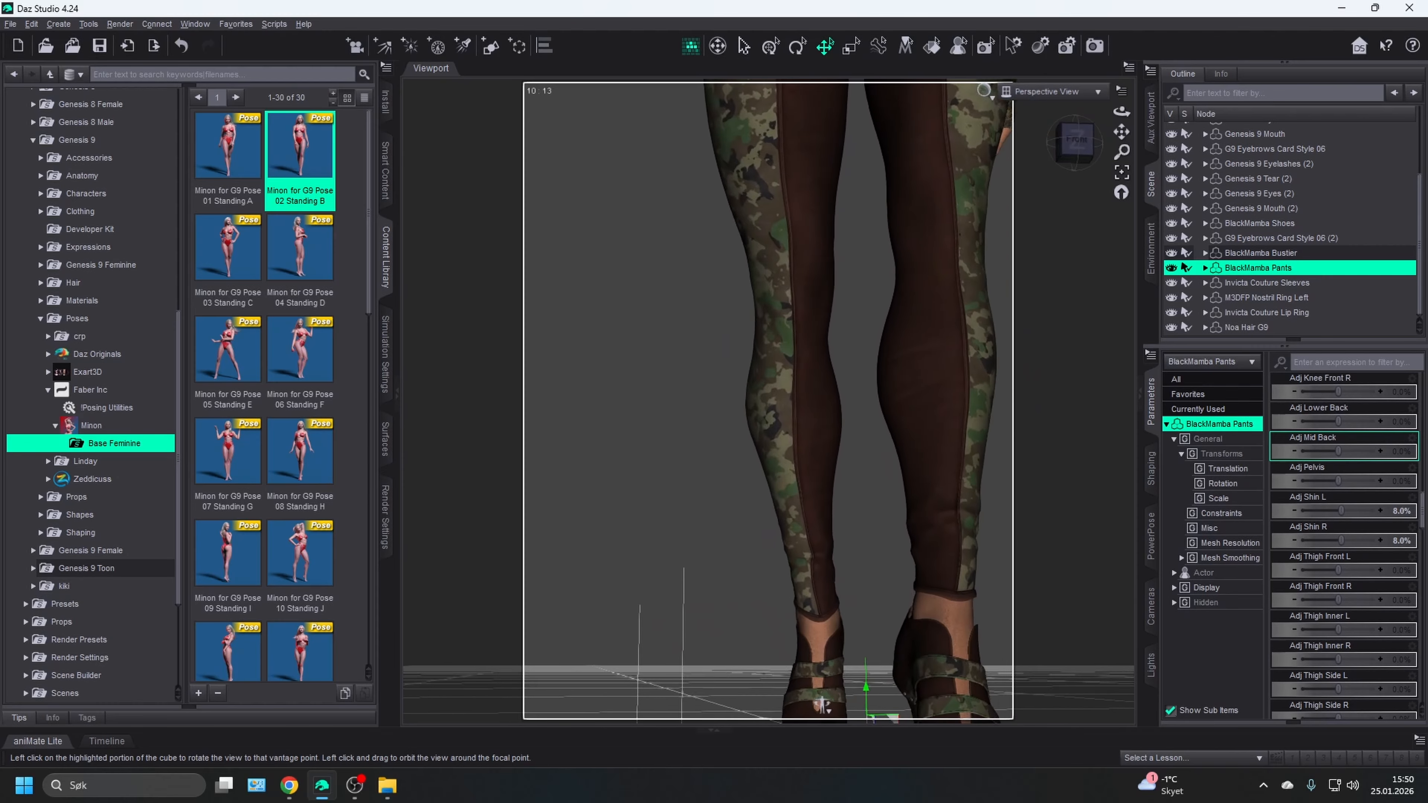
pyautogui.moveTo(1076, 141)
pyautogui.mouseDown()
pyautogui.moveTo(1099, 140)
pyautogui.moveTo(1049, 141)
pyautogui.moveTo(1086, 173)
pyautogui.moveTo(1071, 162)
pyautogui.mouseUp()
pyautogui.scroll(-4, 925, 392)
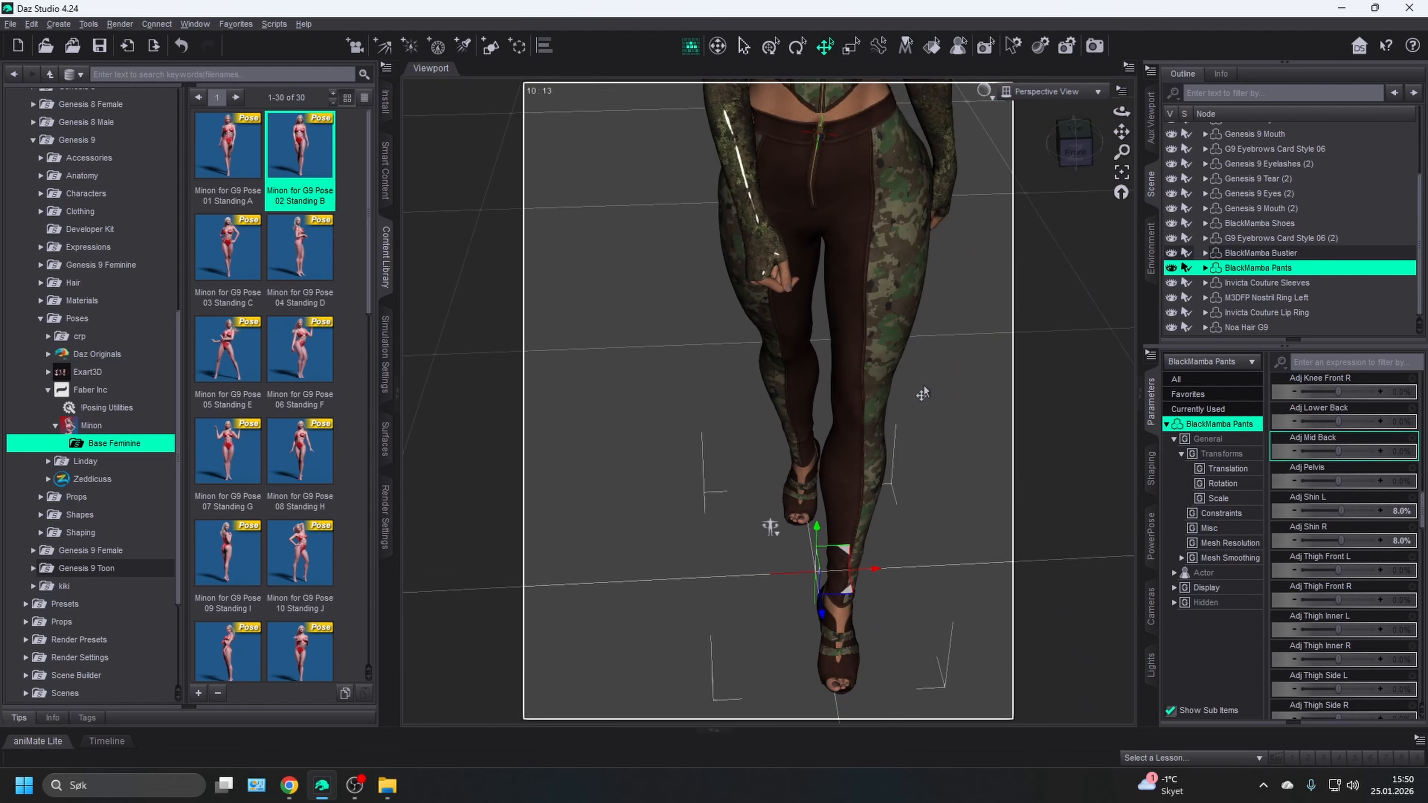
# - Select the Genesis 9 figure in the scene, with its face and upper body in view
pyautogui.scroll(-2, 937, 378)
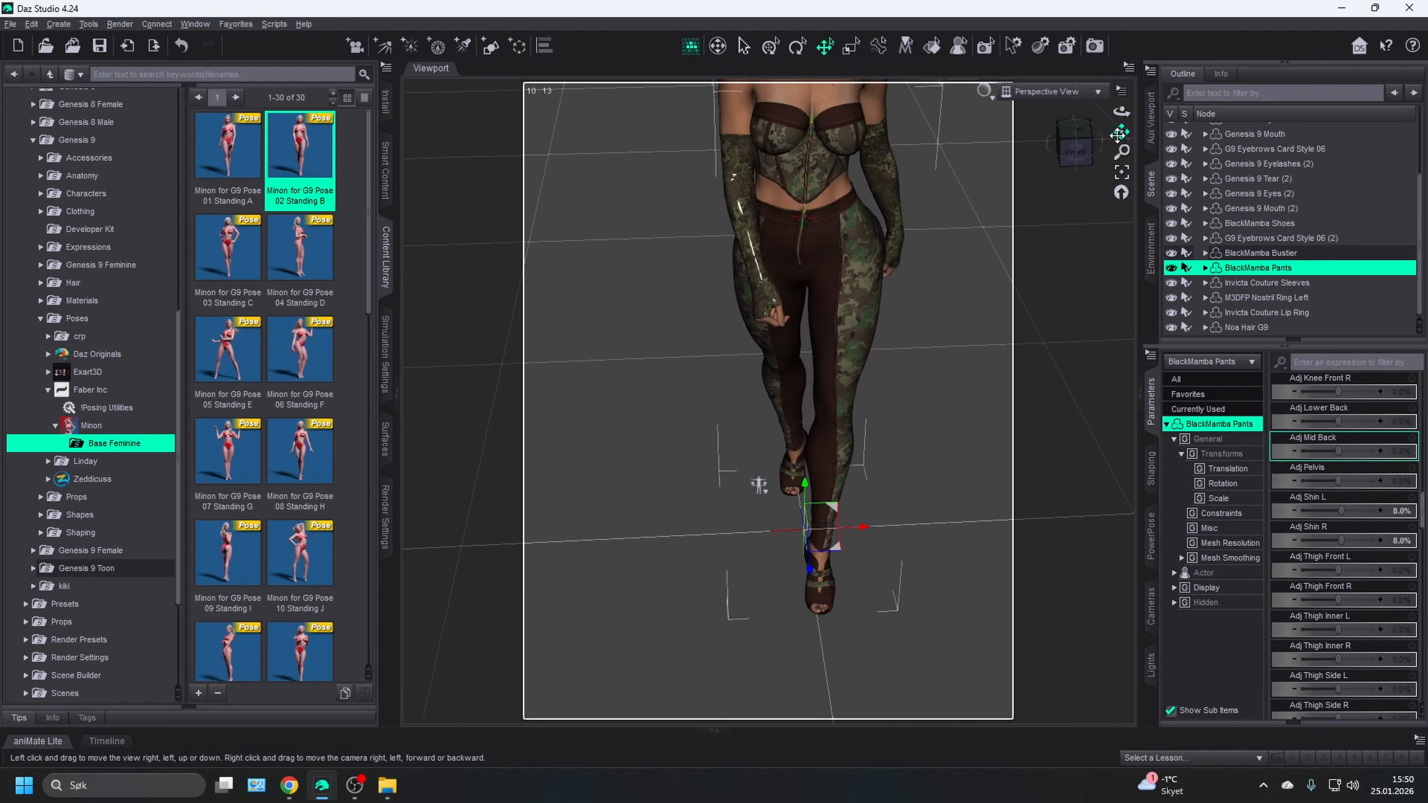
pyautogui.click(1074, 148)
pyautogui.moveTo(1121, 132); pyautogui.dragTo(1077, 240)
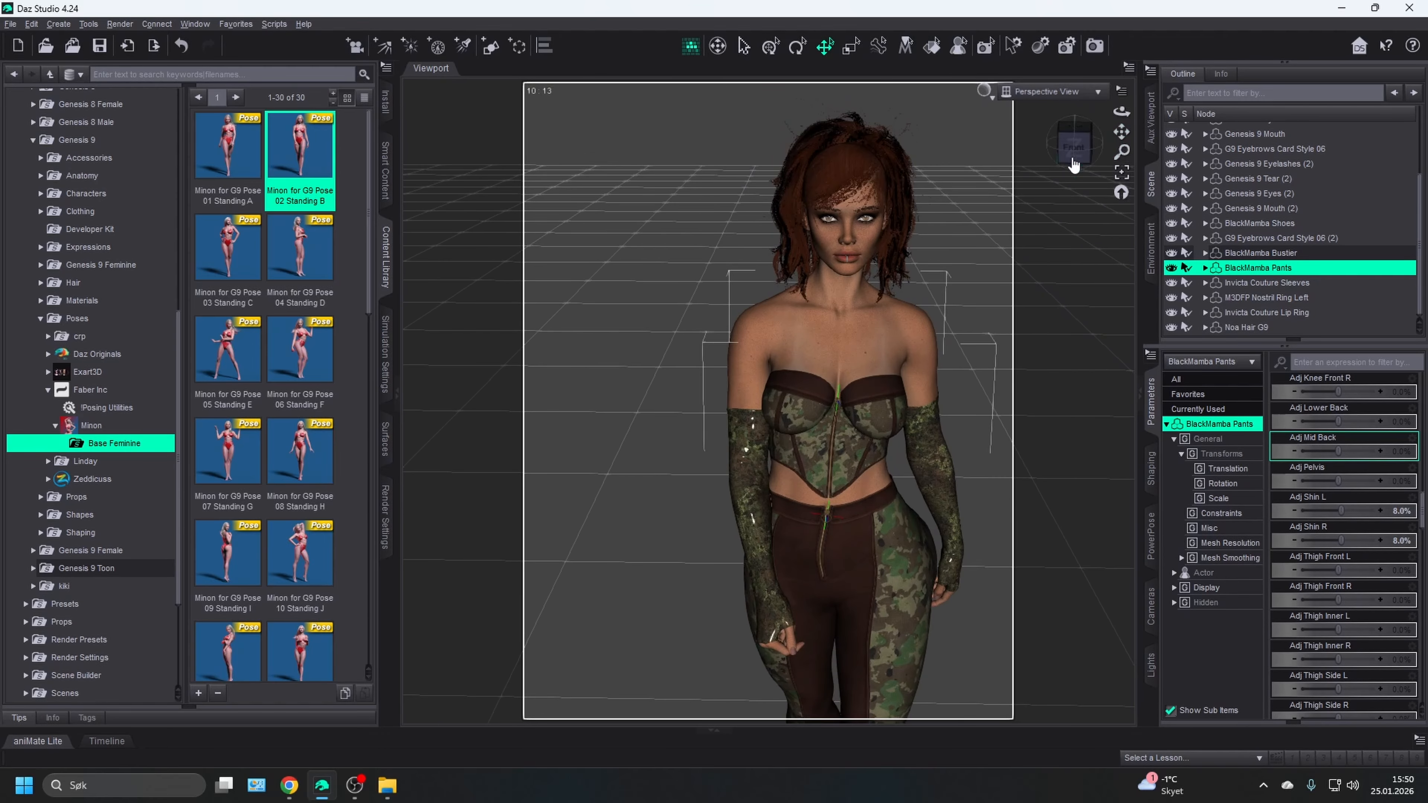
pyautogui.scroll(3, 1238, 152)
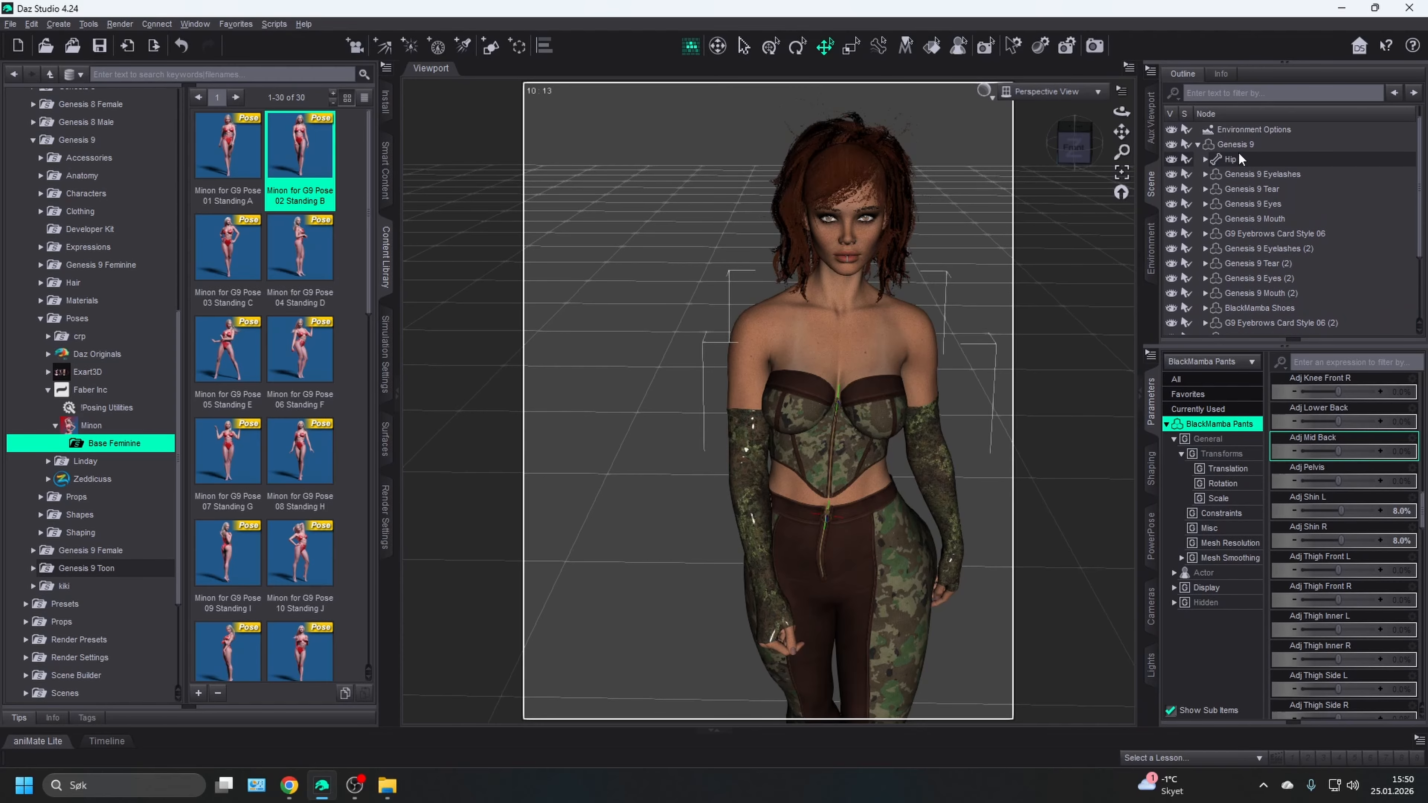
pyautogui.click(1239, 152)
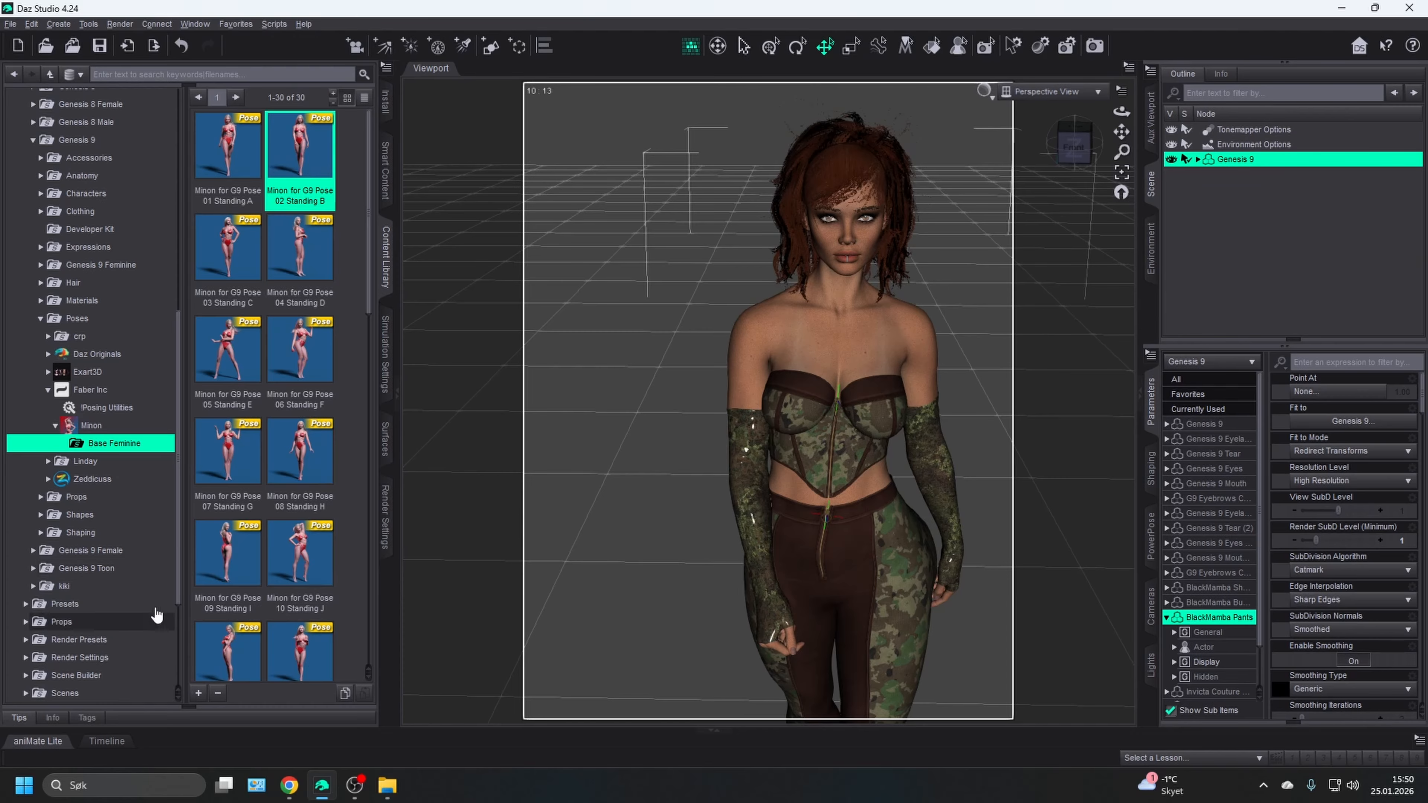
# - Collapse the Minon and Faber Inc pose folders and expand the Daz Originals folder of the Genesis 9 poses
pyautogui.doubleClick(91, 428)
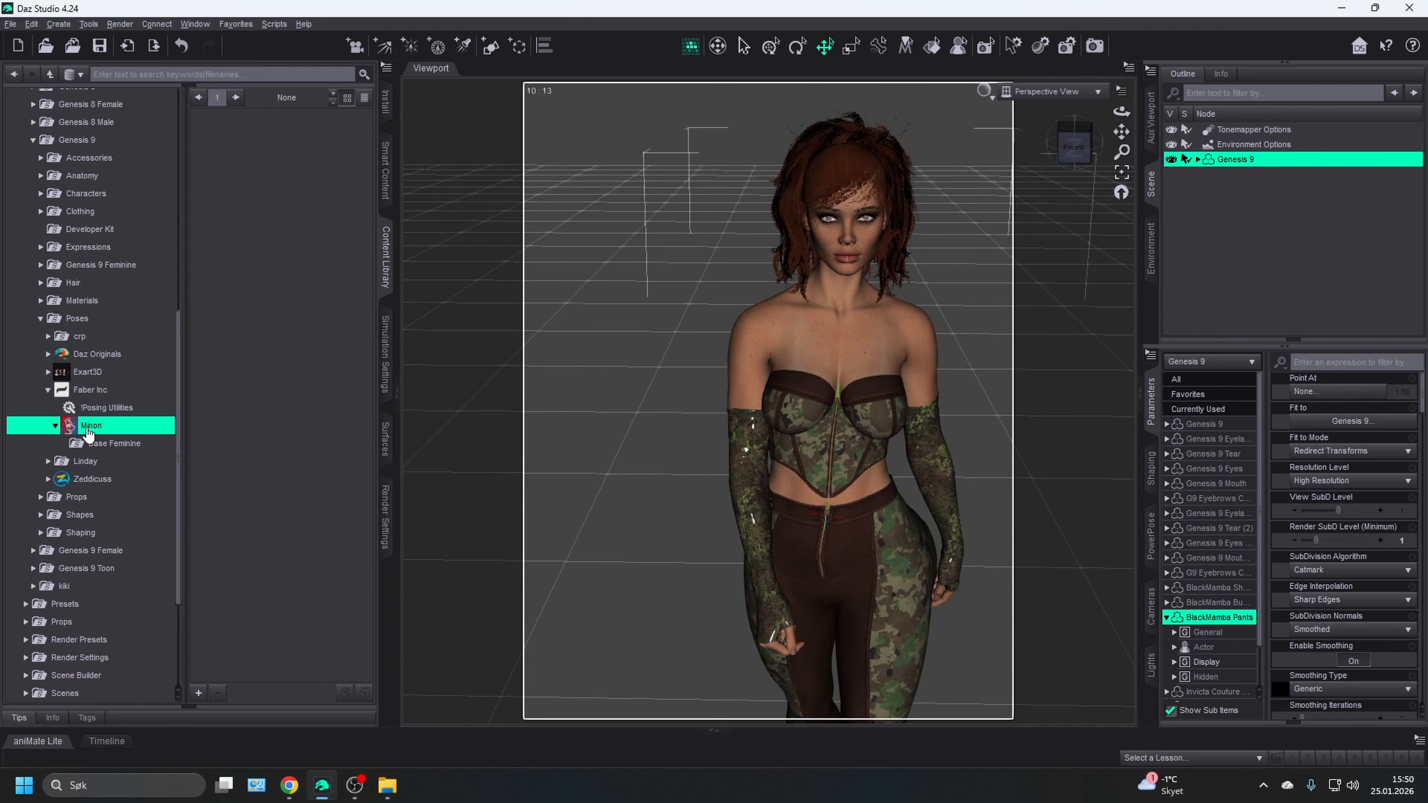
pyautogui.press('Left')
pyautogui.press('Left')
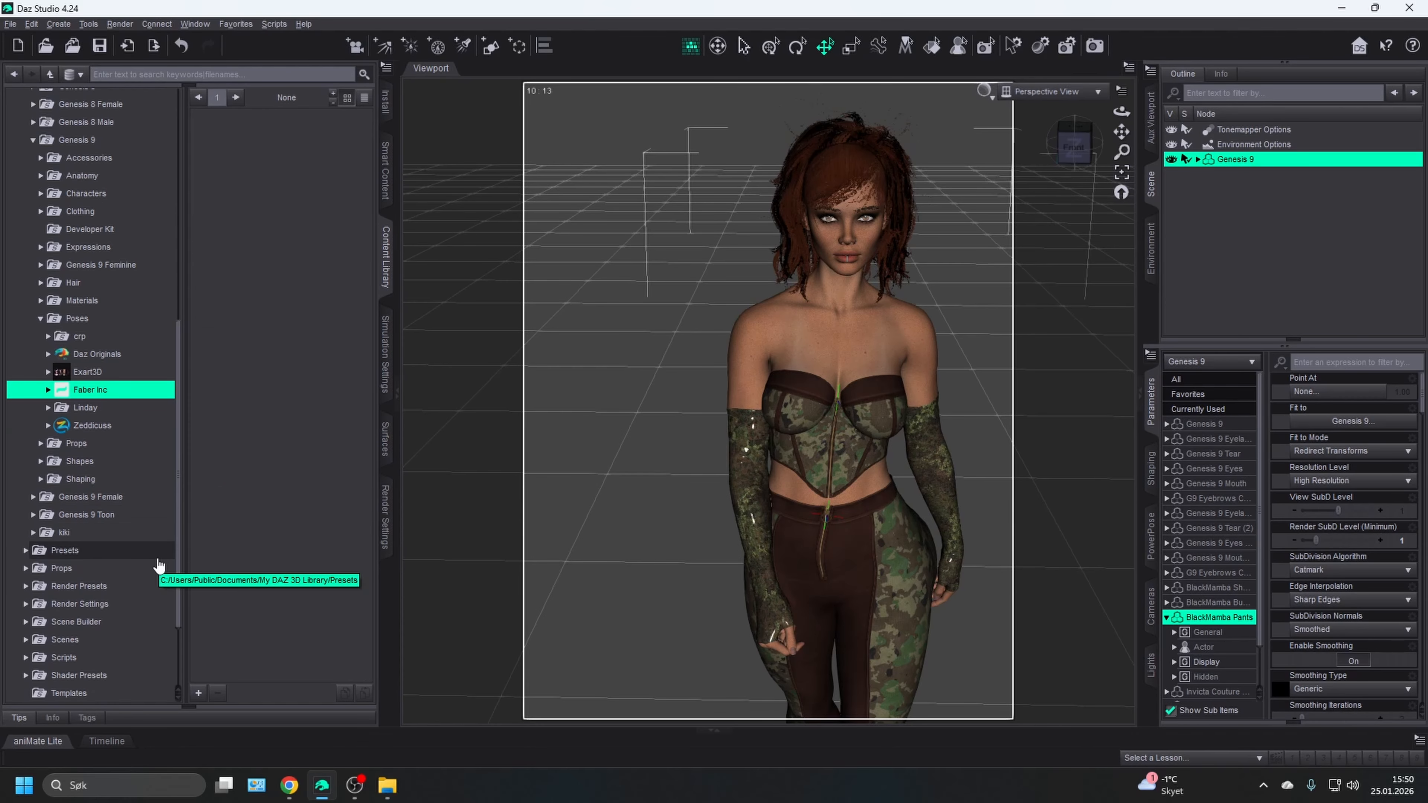
pyautogui.press('Left')
pyautogui.press('Down')
pyautogui.press('Down')
pyautogui.press('Right')
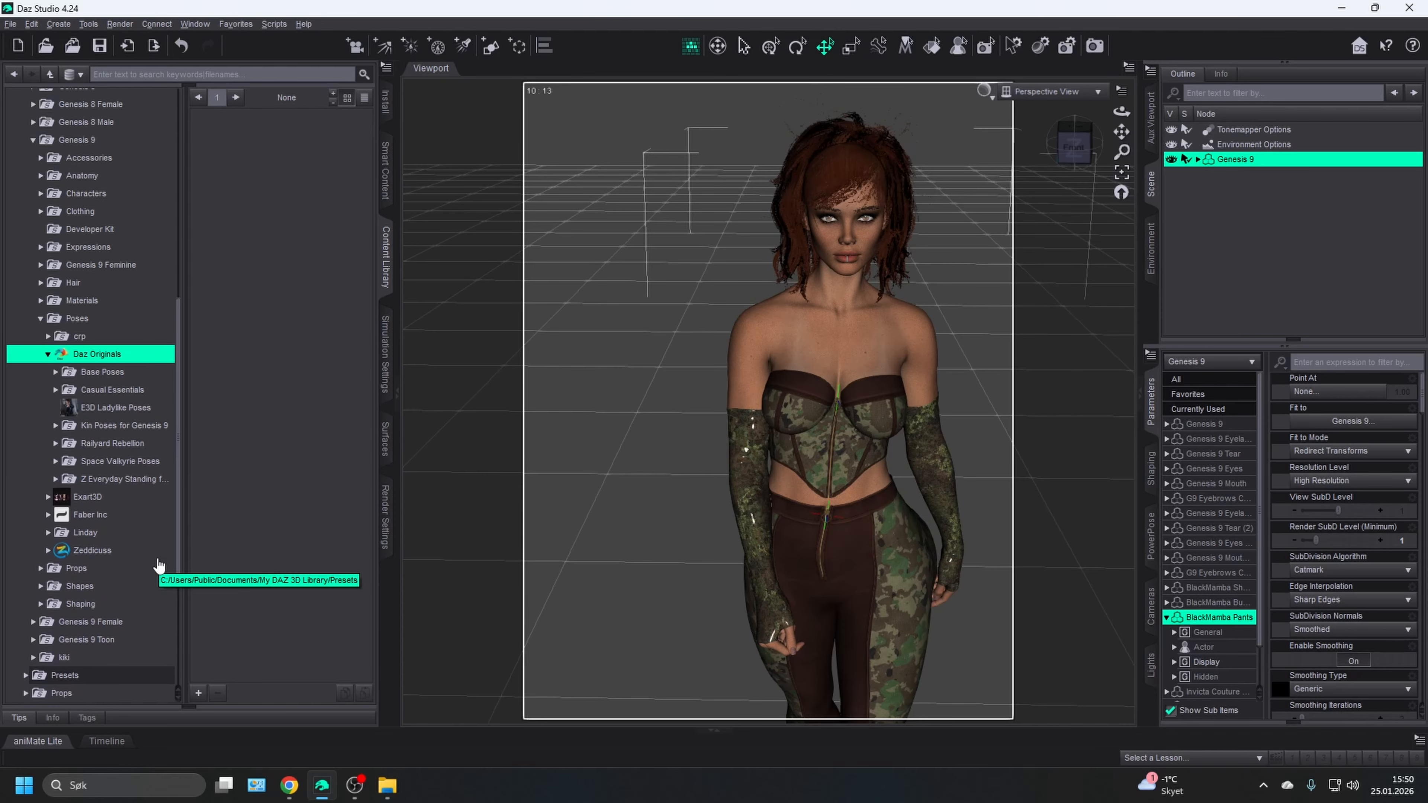
# - Open the Expressions folder of Casual Essentials and look through its Genesis 9 Feminine expression presets
pyautogui.press('Down')
pyautogui.press('Down')
pyautogui.press('Right')
pyautogui.press('Down')
pyautogui.press('Down')
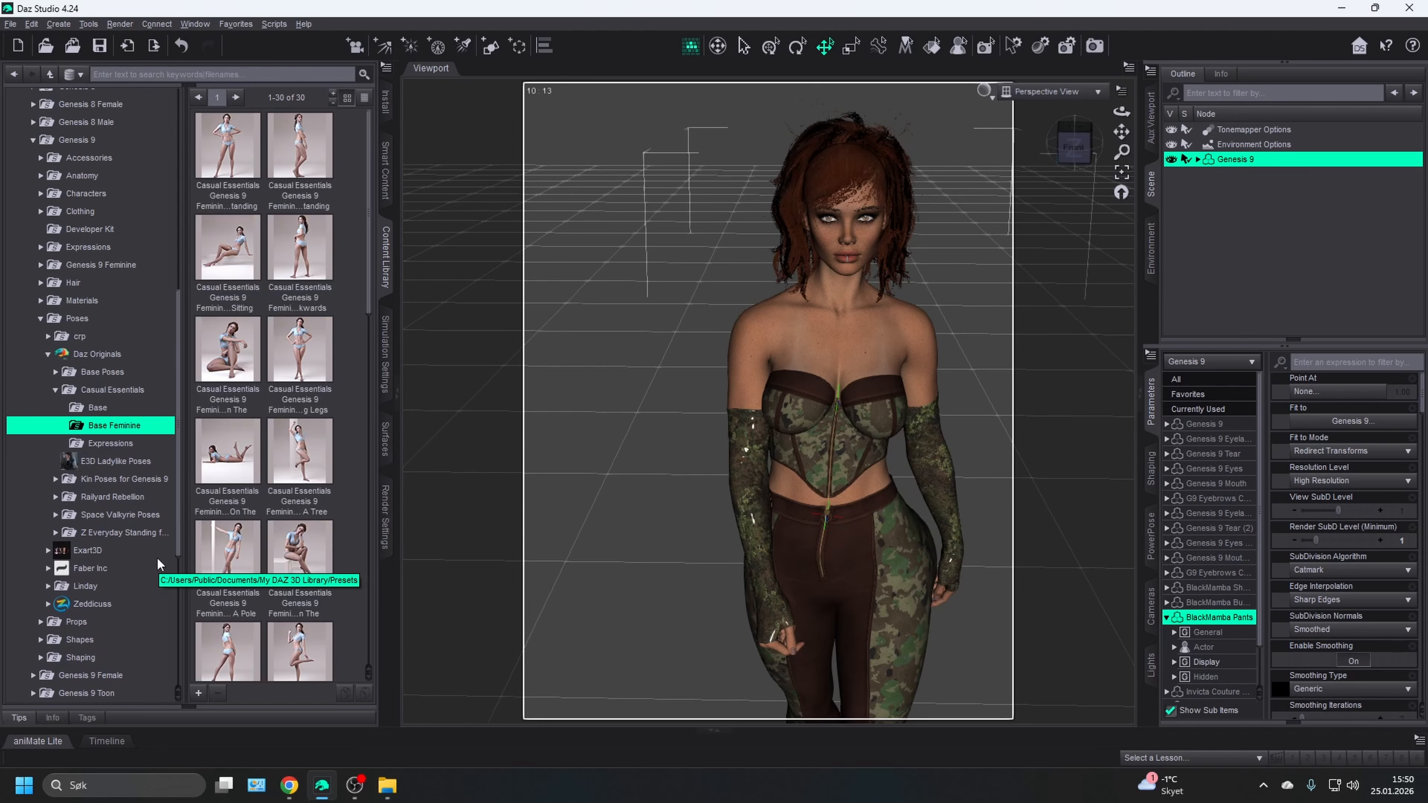
pyautogui.press('Down')
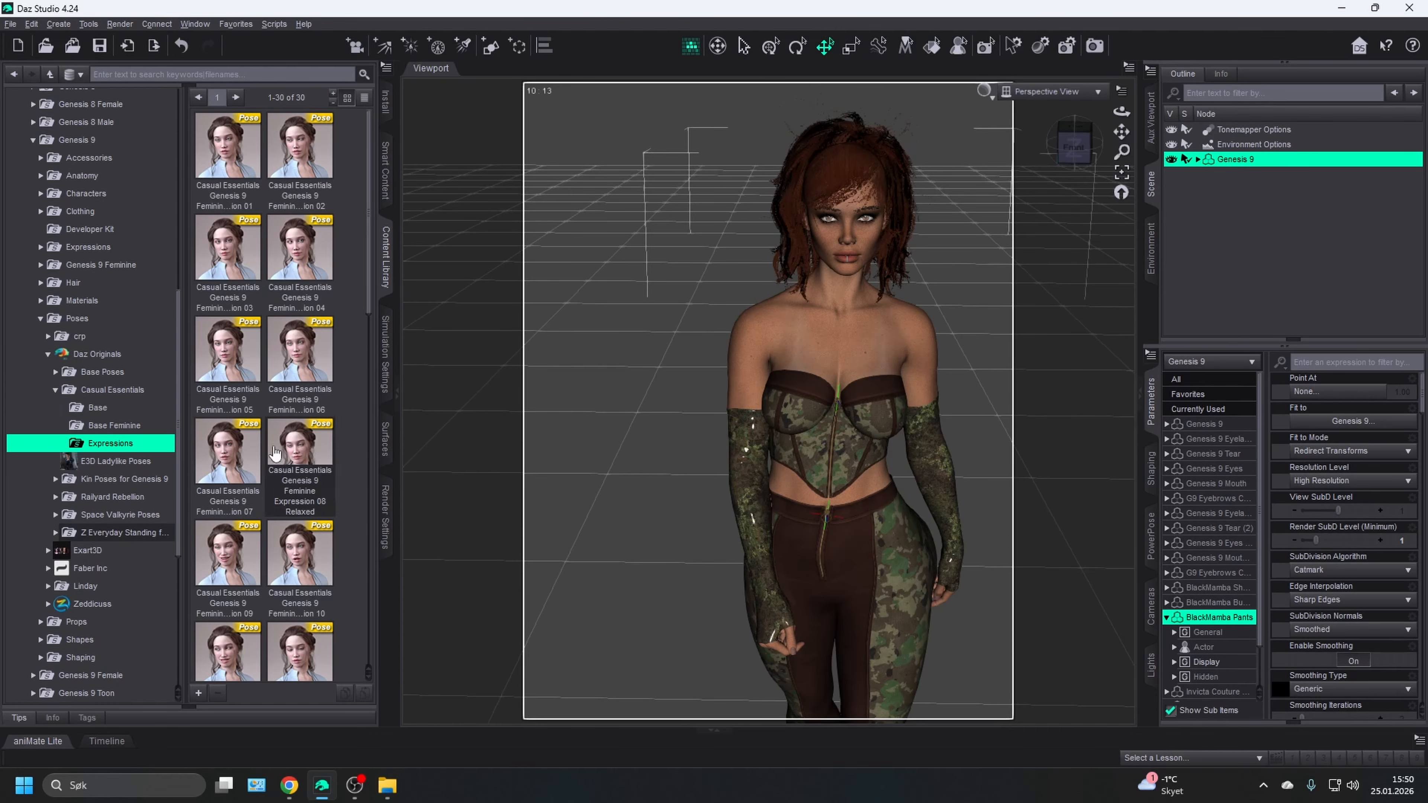
pyautogui.scroll(-10, 275, 453)
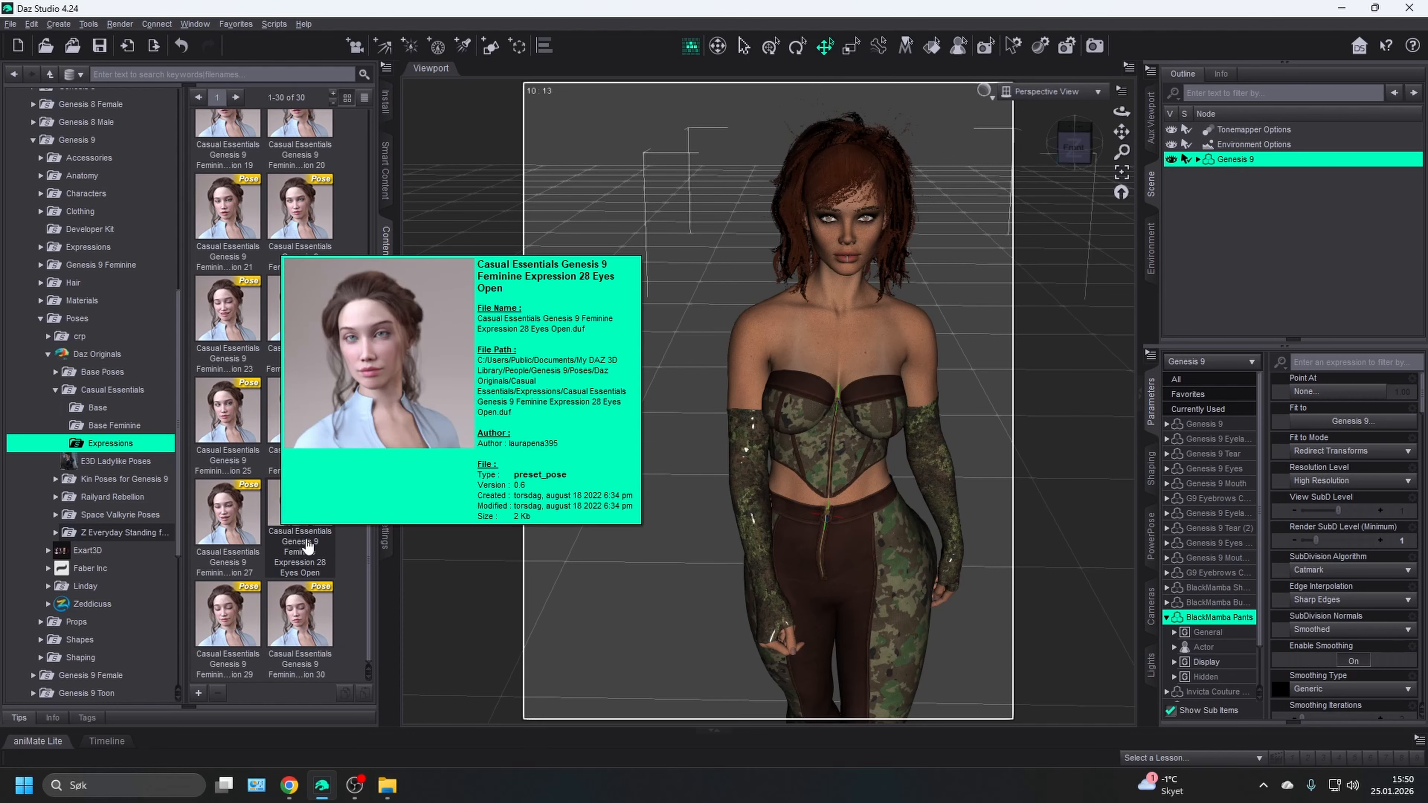
pyautogui.scroll(3, 272, 392)
pyautogui.scroll(3, 272, 392)
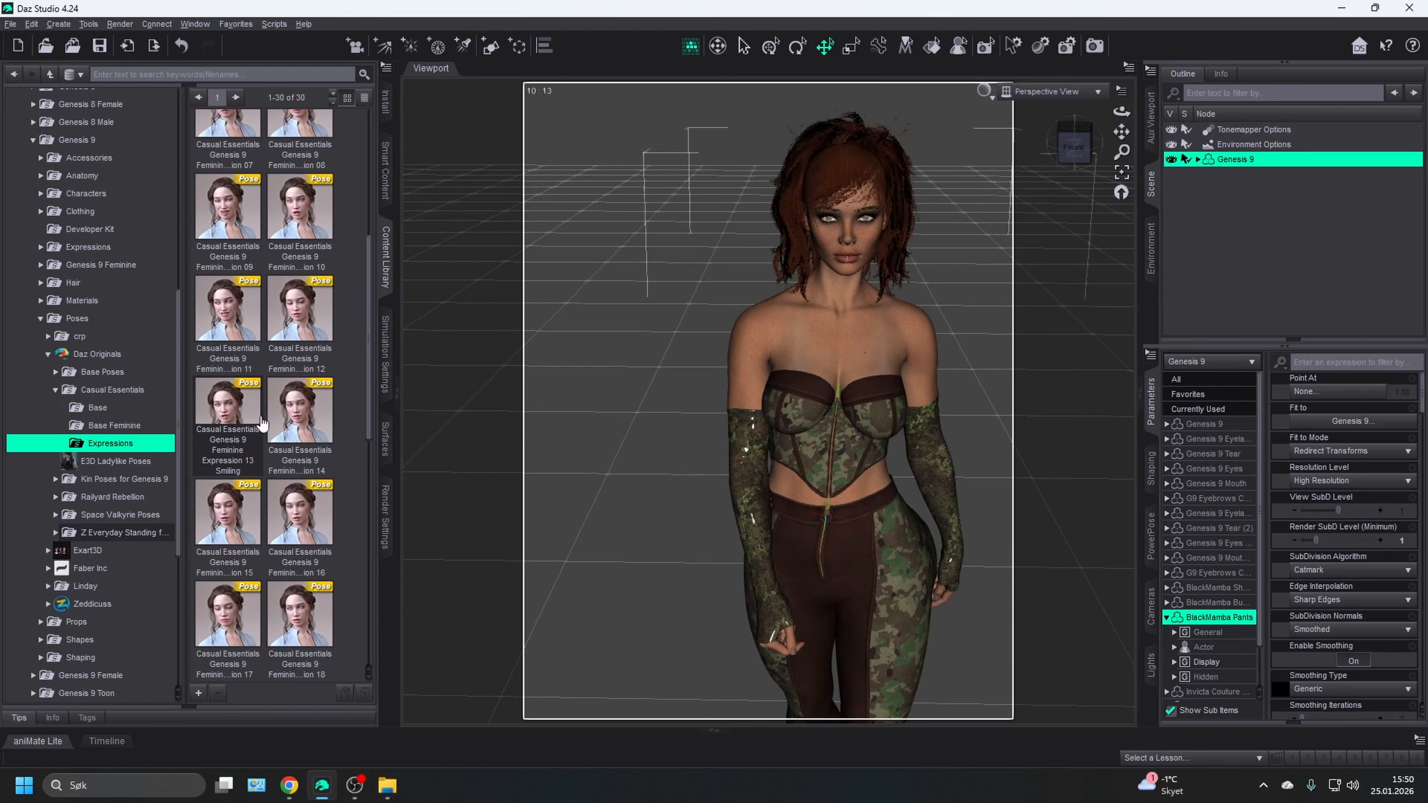
pyautogui.scroll(3, 270, 450)
pyautogui.scroll(1, 262, 422)
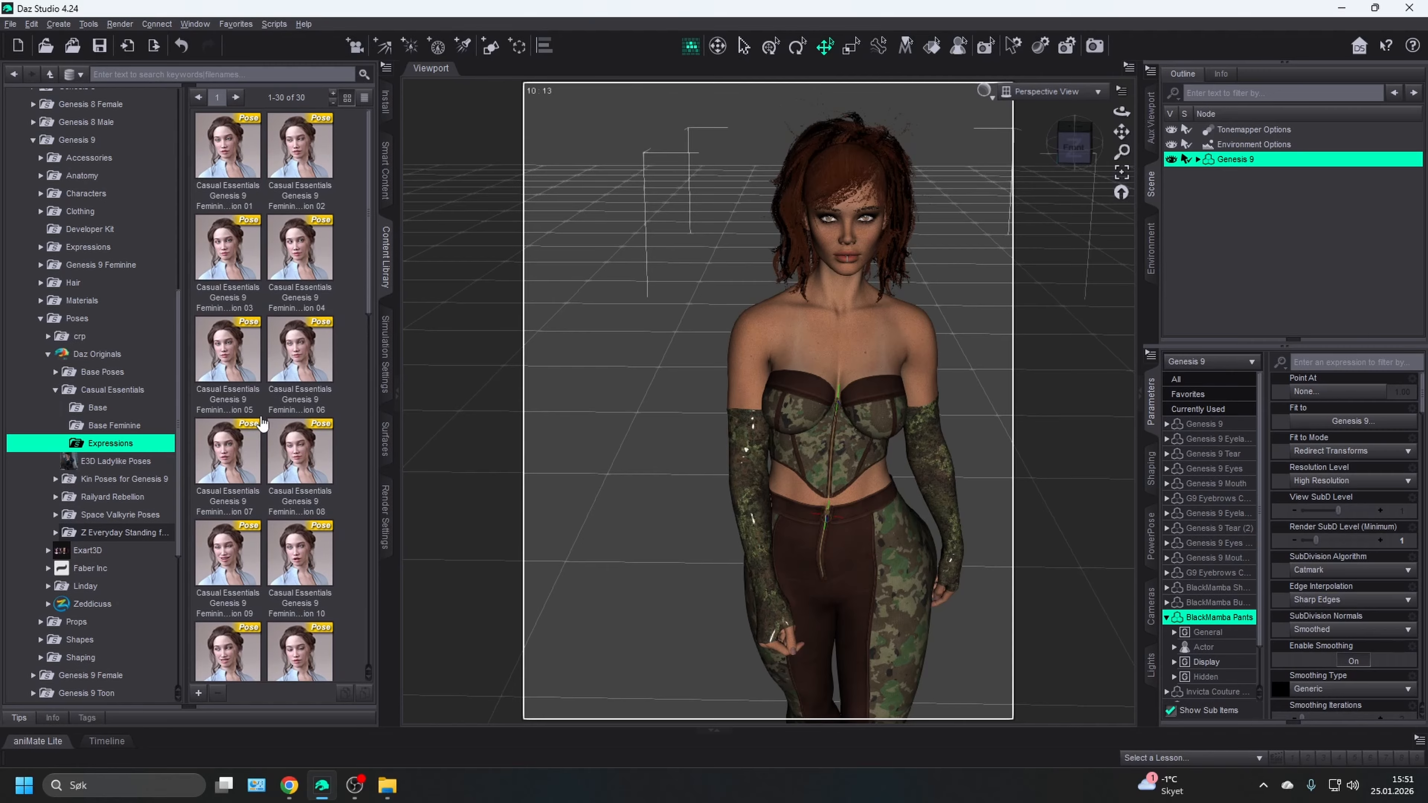
# - Collapse the Casual Essentials, Daz Originals and Poses folders of Genesis 9
pyautogui.press('Left')
pyautogui.press('Left')
pyautogui.press('Left')
pyautogui.press('Left')
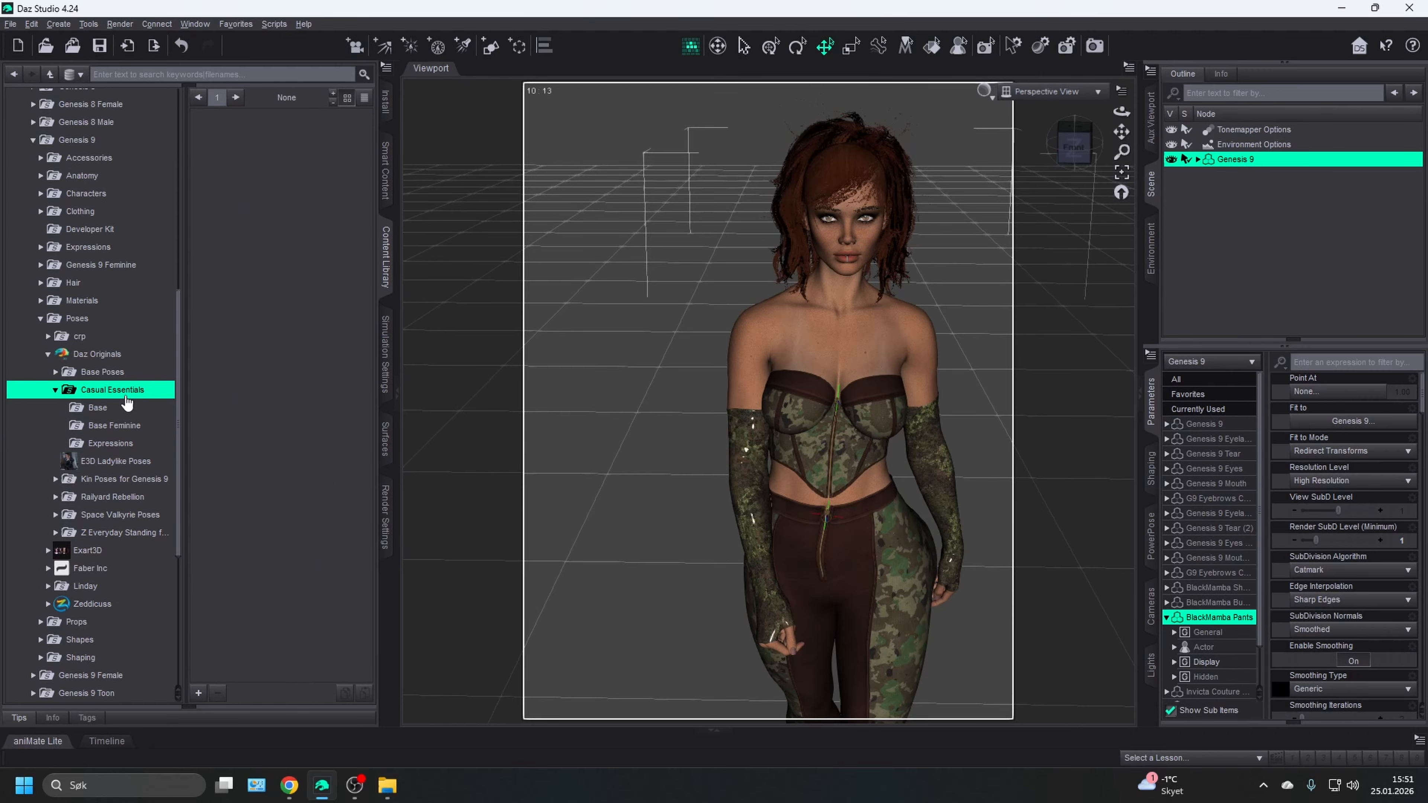
pyautogui.press('Left')
pyautogui.press('Left')
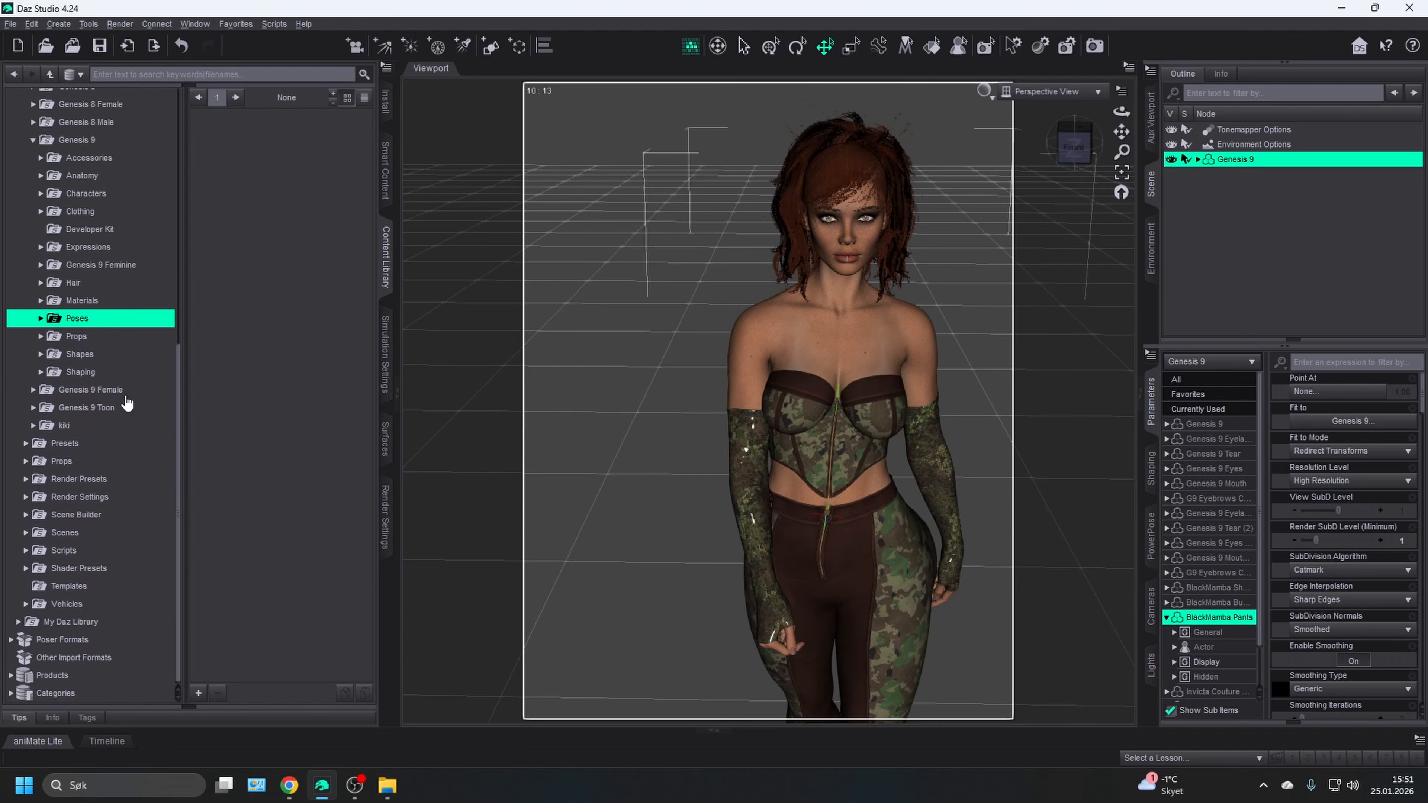
# - Expand the Genesis 9 Expressions folder and open the Z Battle Ready Expressions by Zeddicuss
pyautogui.press('Up')
pyautogui.press('Up')
pyautogui.press('Up')
pyautogui.press('Up')
pyautogui.press('Right')
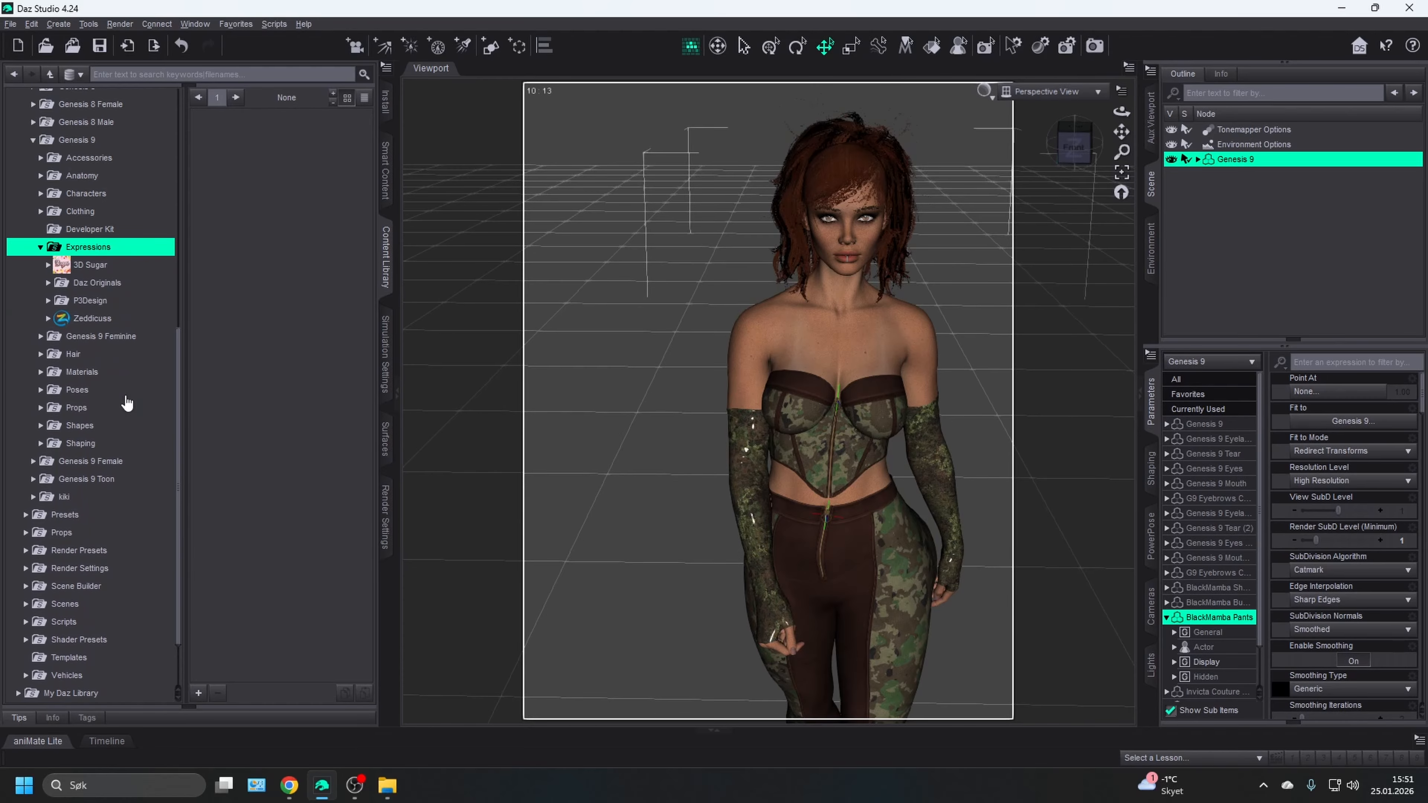
pyautogui.press('Down')
pyautogui.press('Down')
pyautogui.press('Down')
pyautogui.press('Down')
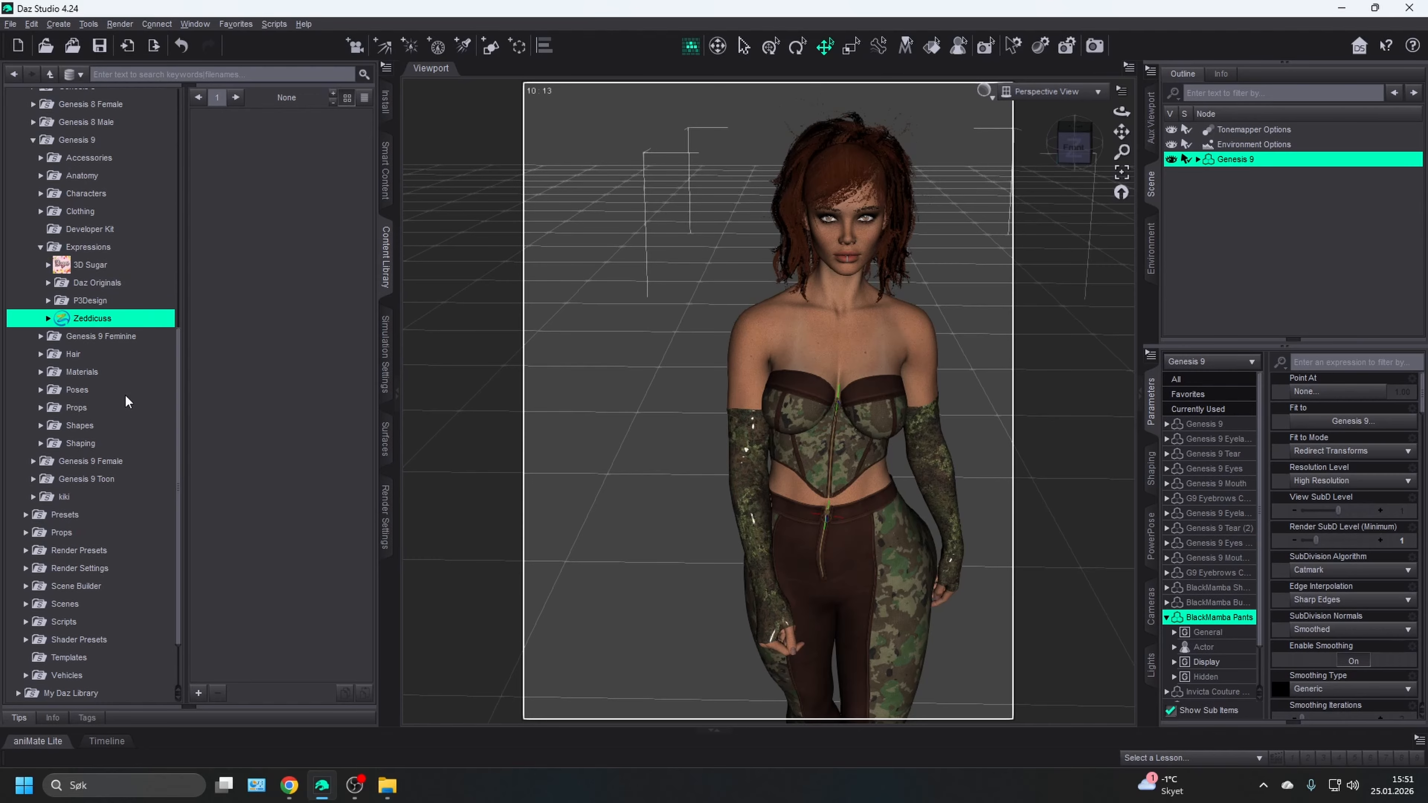
pyautogui.press('Right')
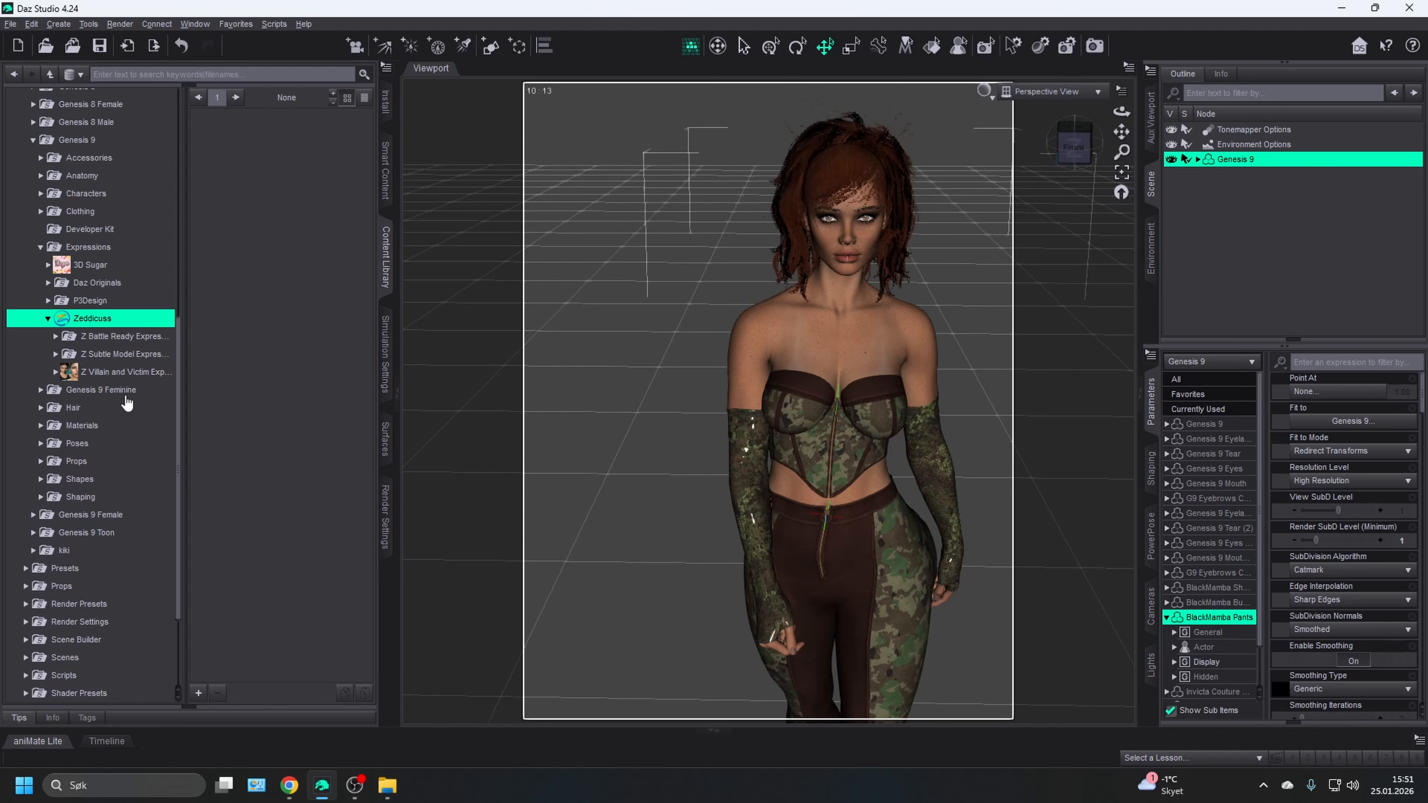
pyautogui.press('Down')
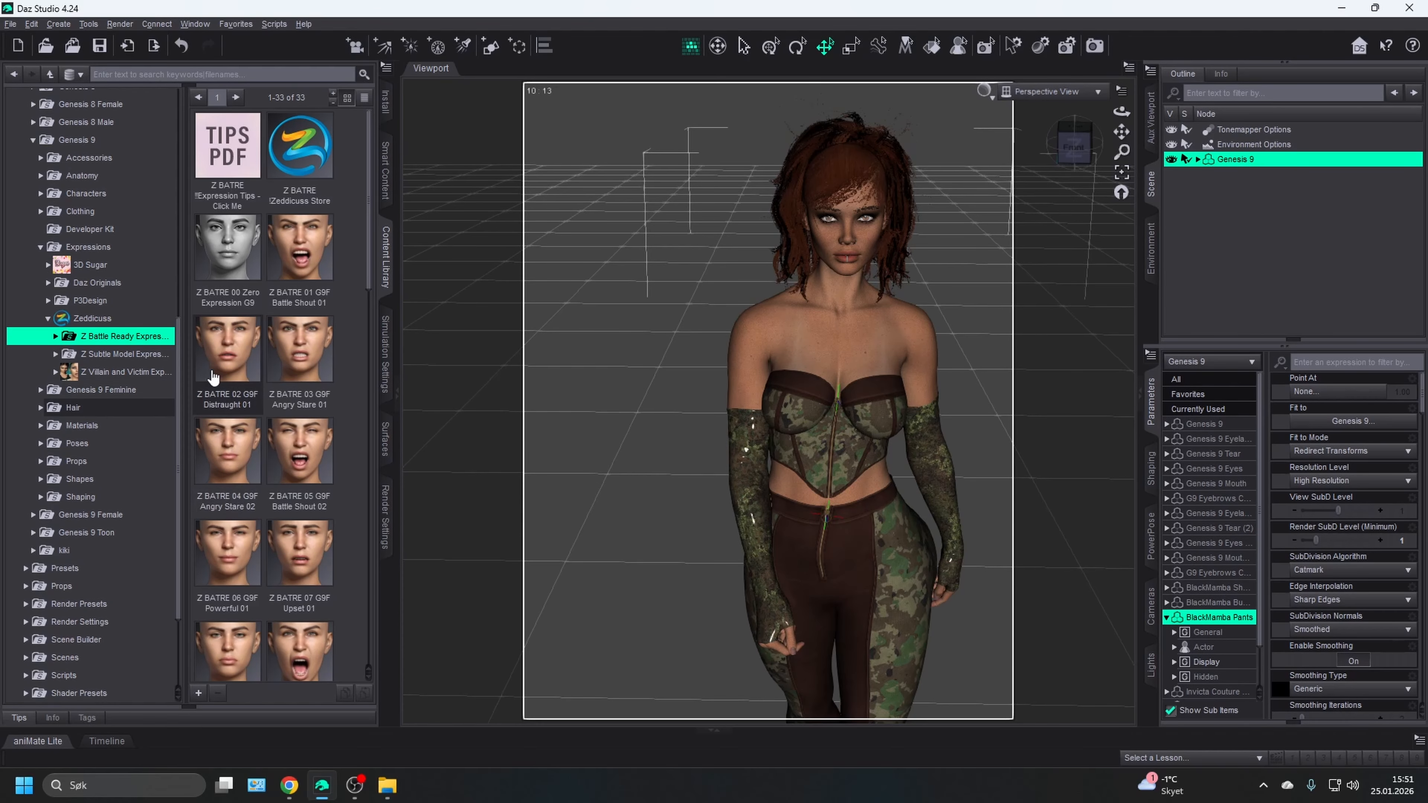
# - Apply the Z BATRE 20 G9F Angry Stare 07 expression to the Genesis 9 figure
pyautogui.scroll(-10, 284, 415)
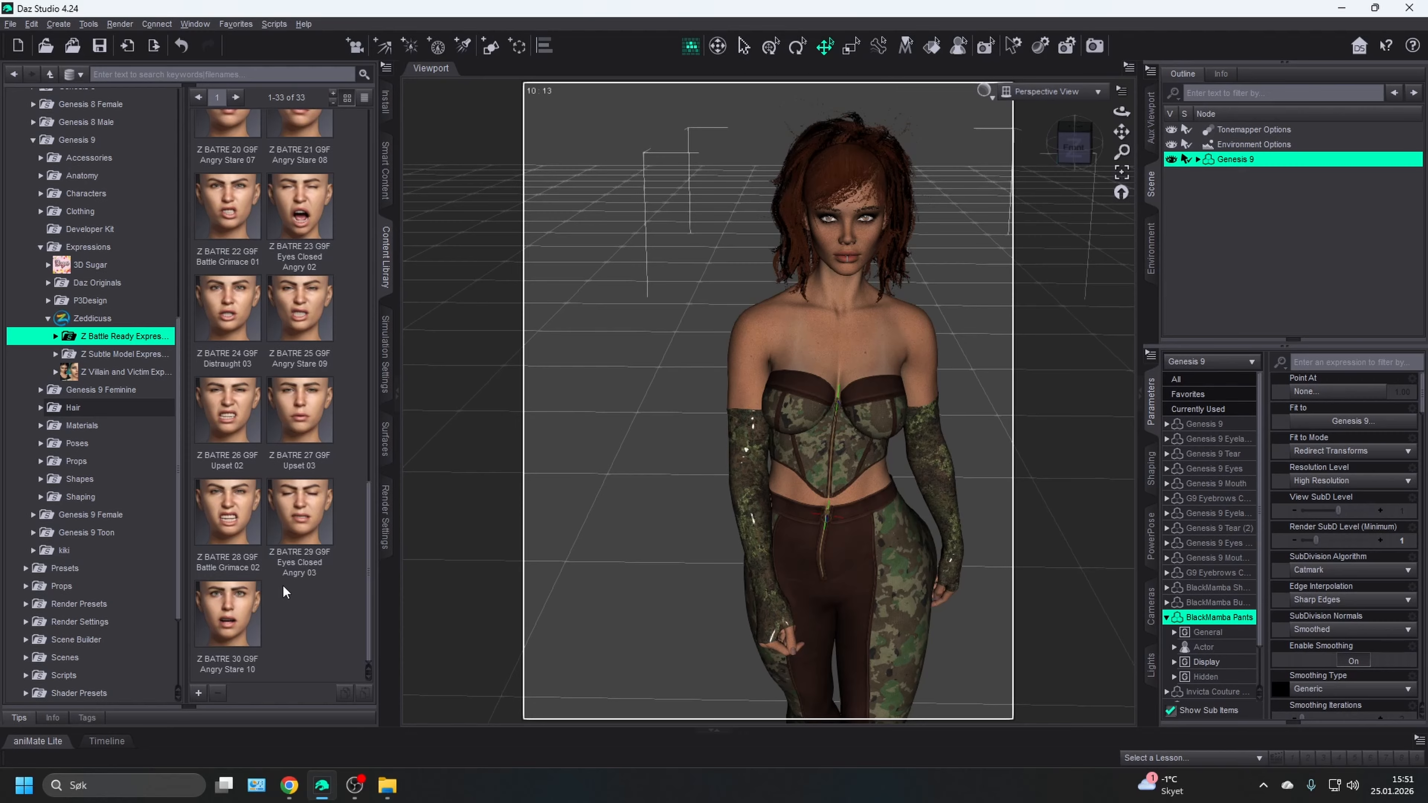
pyautogui.scroll(3, 261, 393)
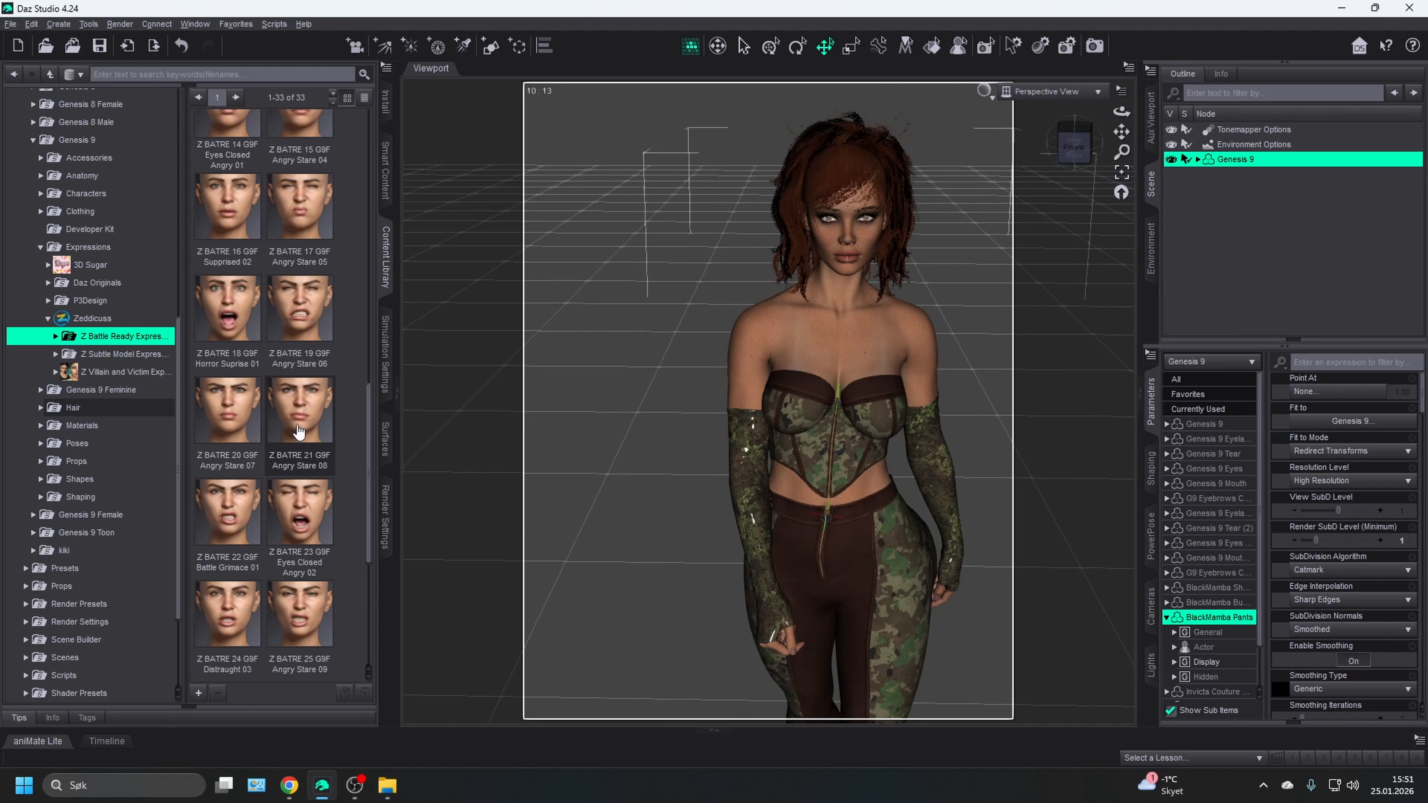
pyautogui.click(298, 431)
pyautogui.click(219, 426)
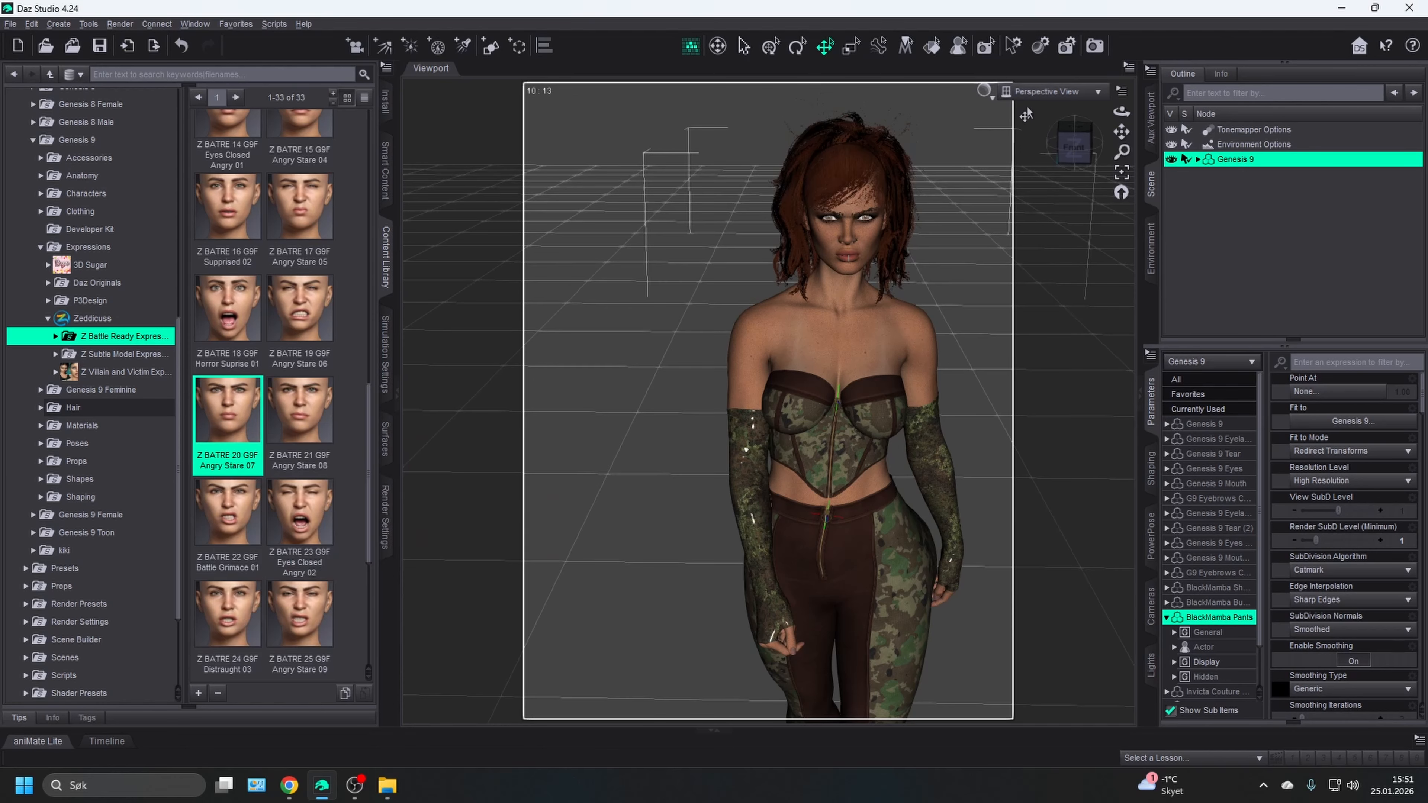
# - Check the expression on the face from another angle and look through the other Battle Ready expression presets
pyautogui.moveTo(1074, 146); pyautogui.dragTo(1043, 120)
pyautogui.scroll(3, 294, 511)
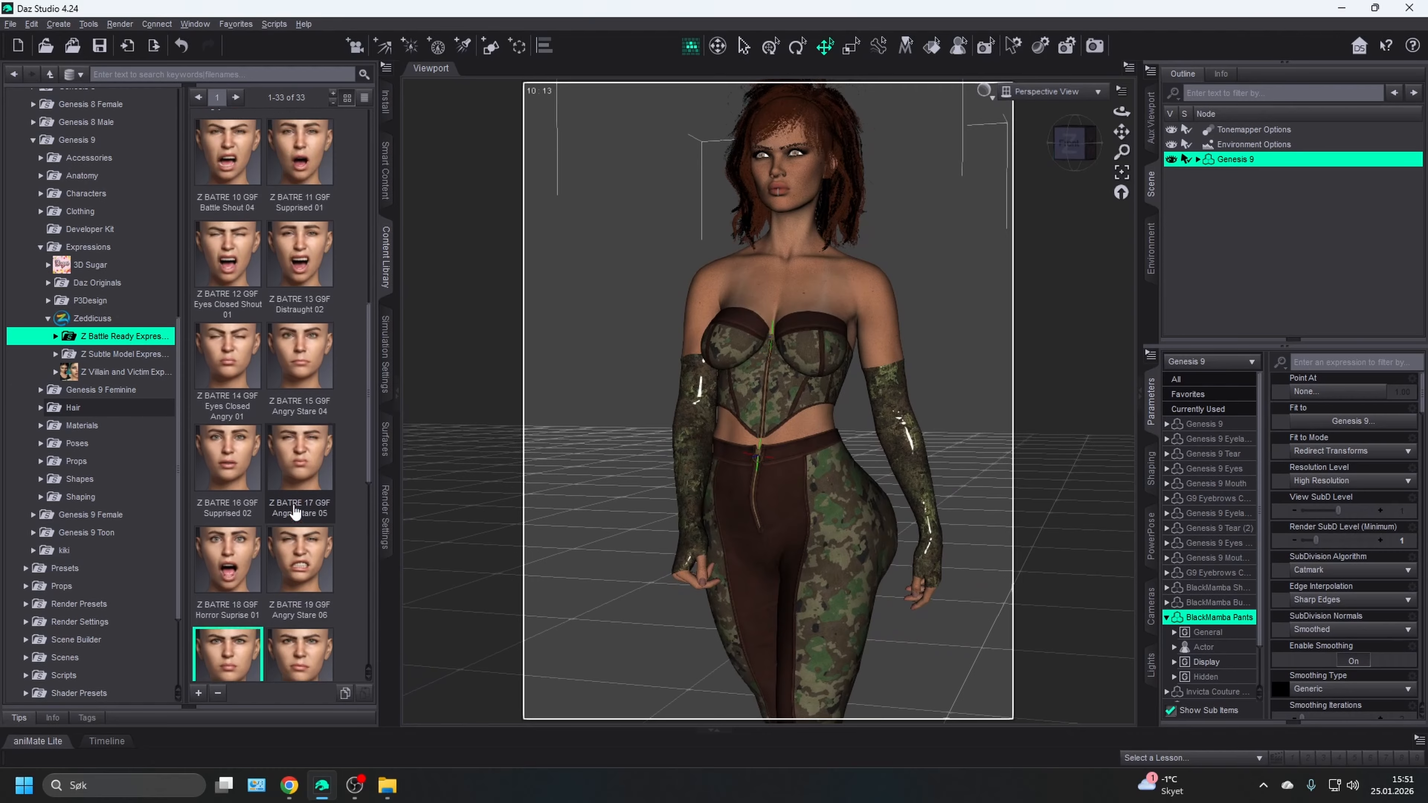
pyautogui.scroll(1, 291, 537)
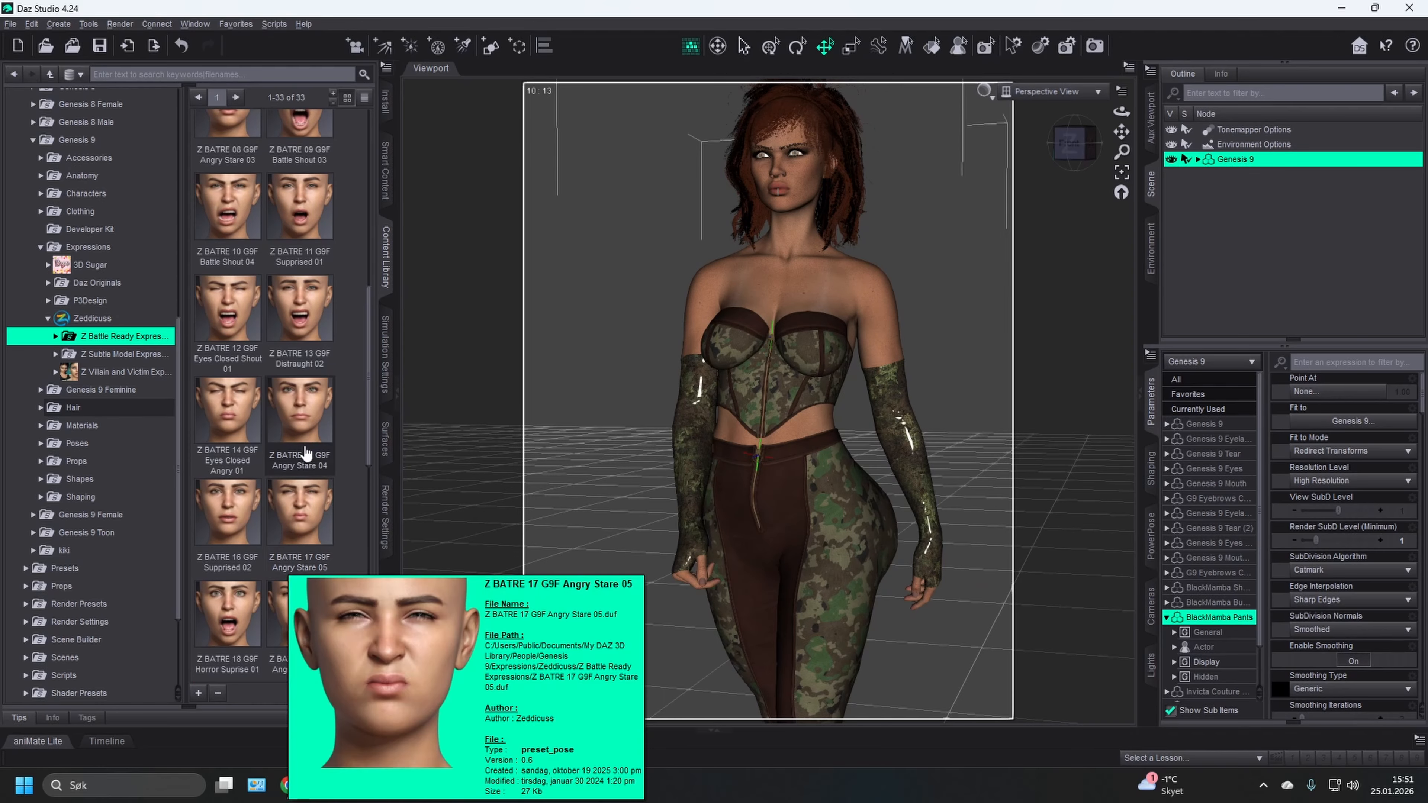
pyautogui.scroll(6, 315, 523)
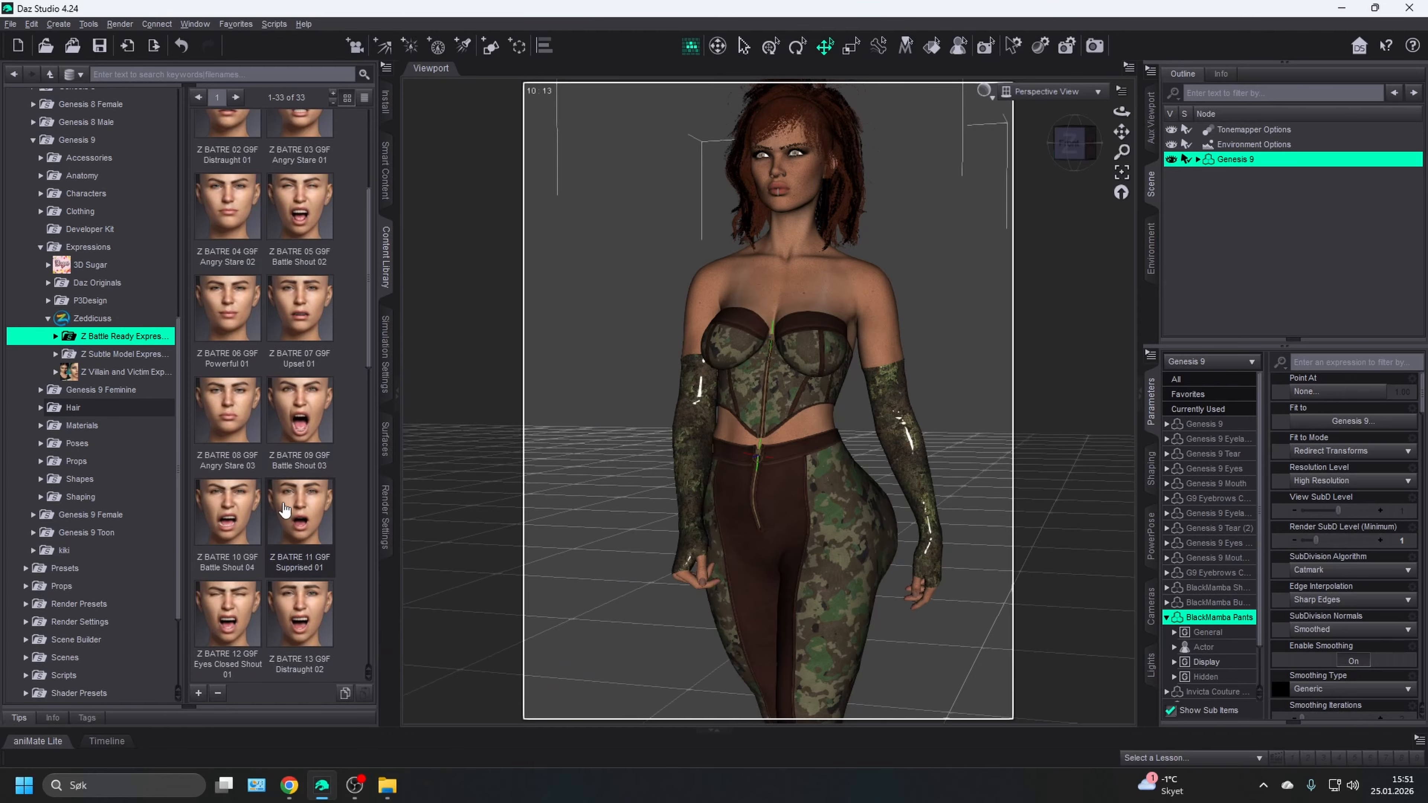
pyautogui.scroll(5, 285, 509)
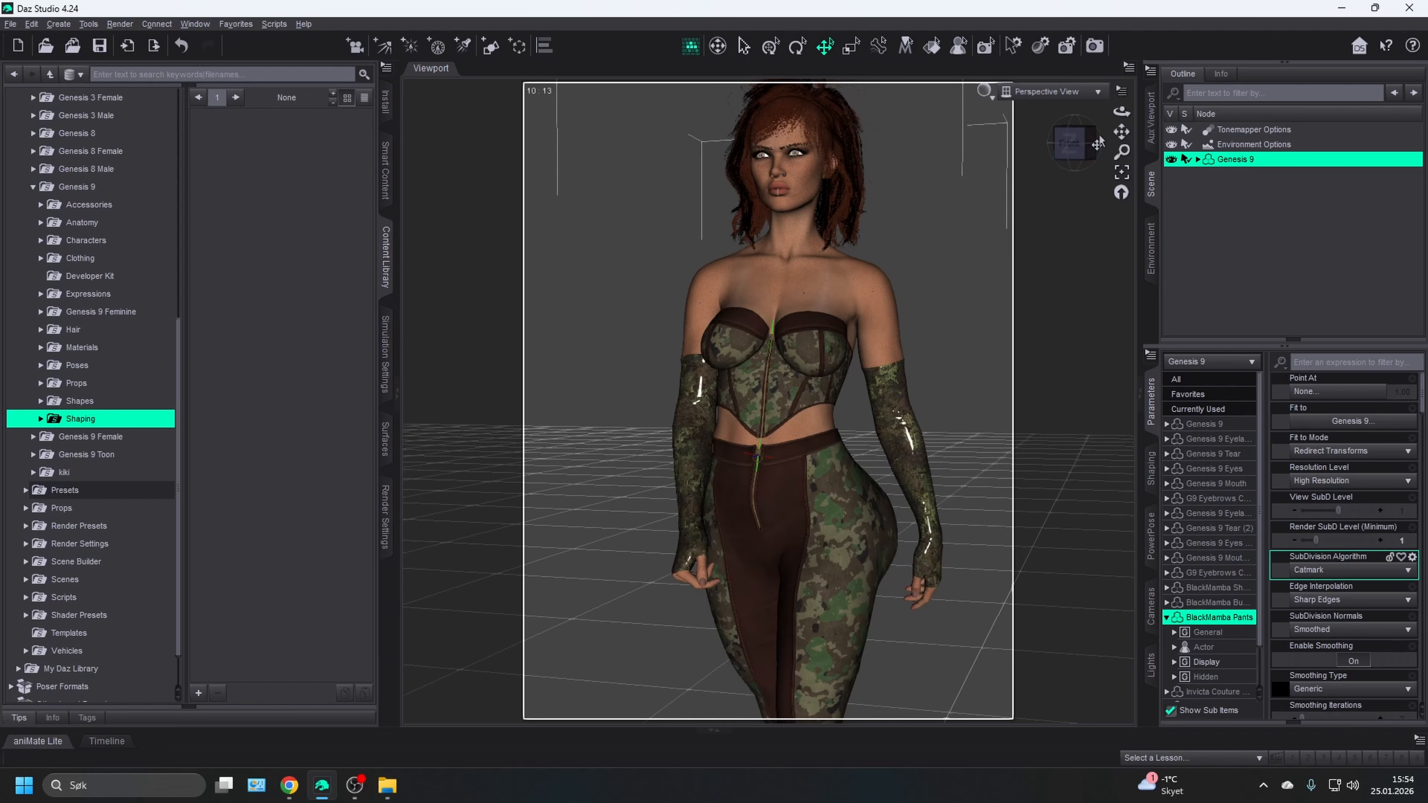
# - Frame the Genesis 9 figure and examine its pose, outfit and expression from the front and the side
pyautogui.click(1082, 145)
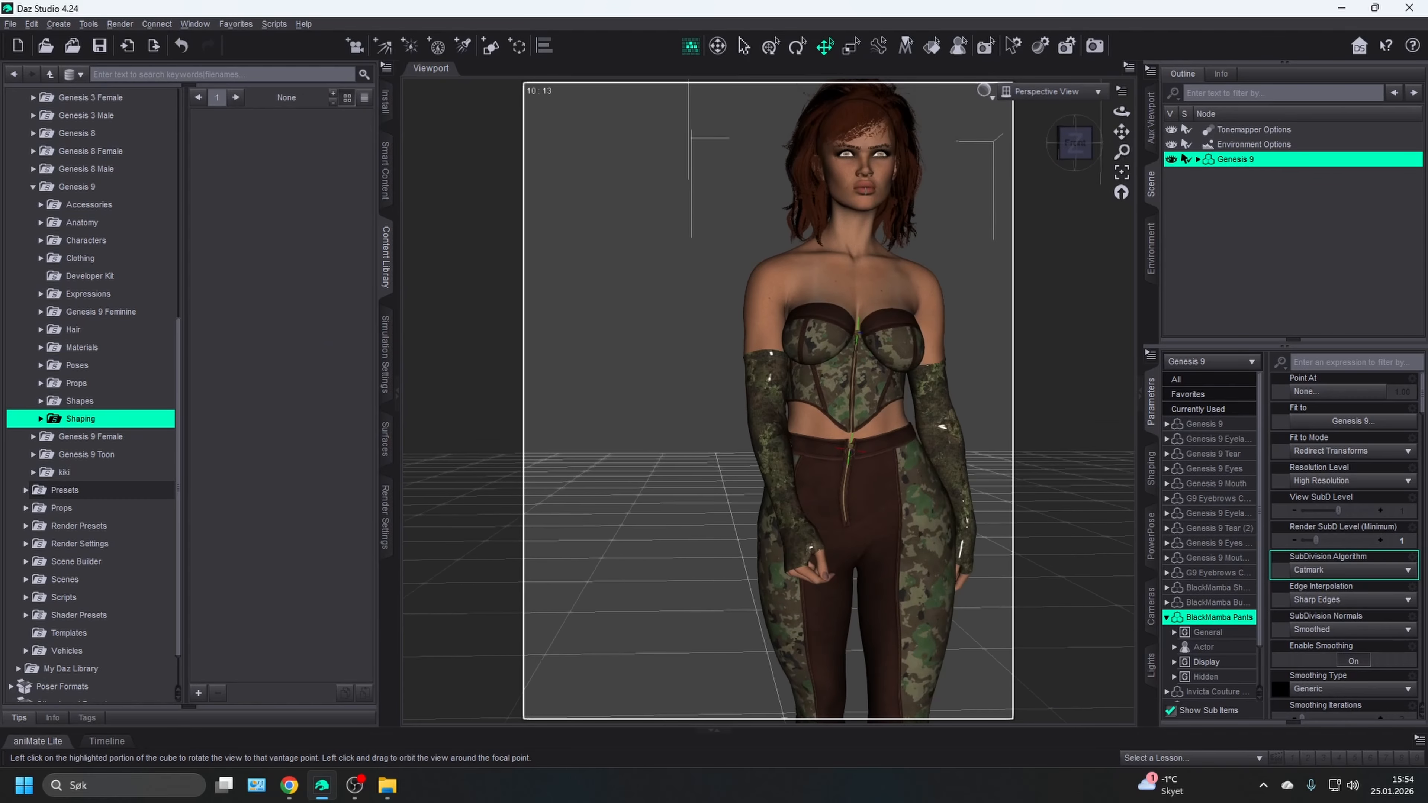
pyautogui.click(1123, 176)
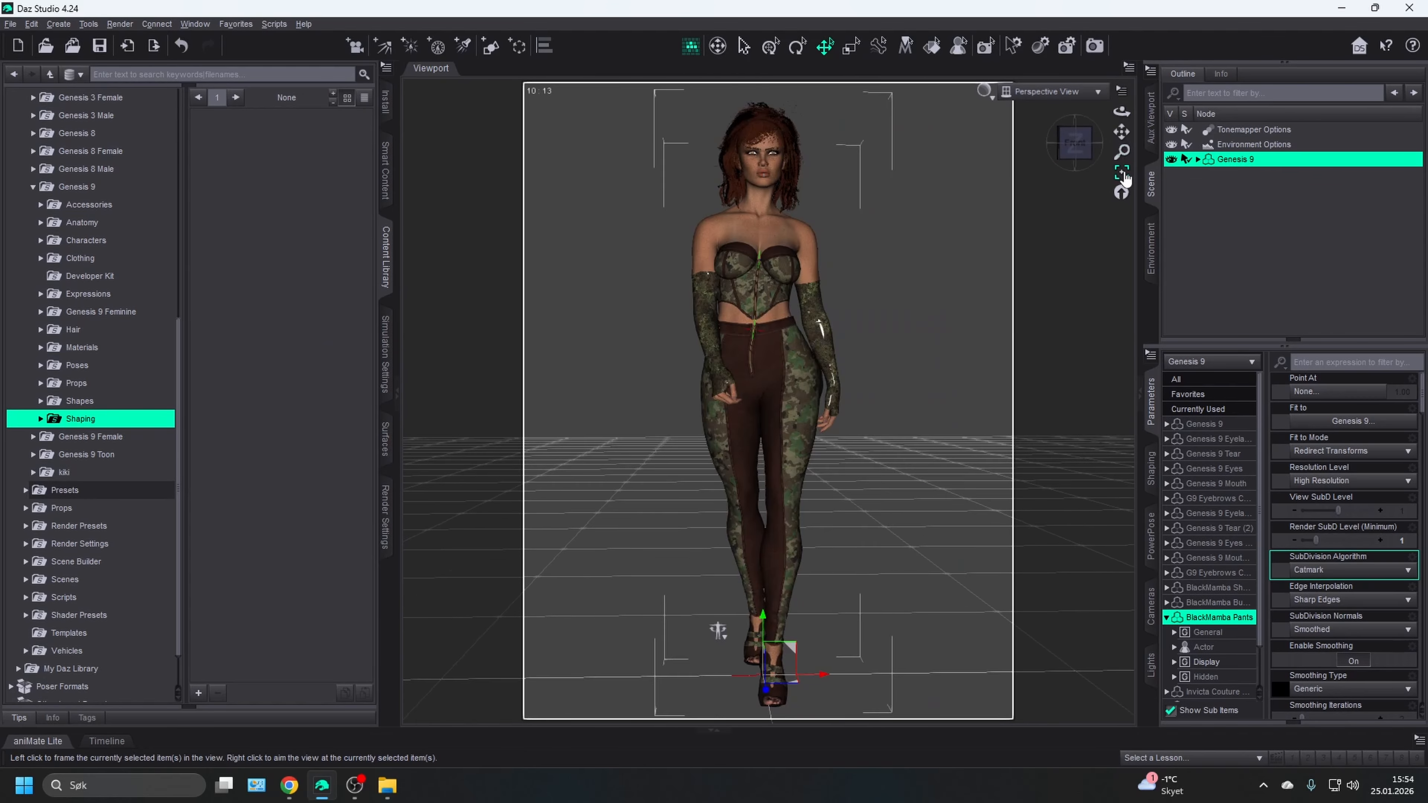
pyautogui.moveTo(1120, 131); pyautogui.dragTo(1047, 171)
pyautogui.scroll(5, 1035, 171)
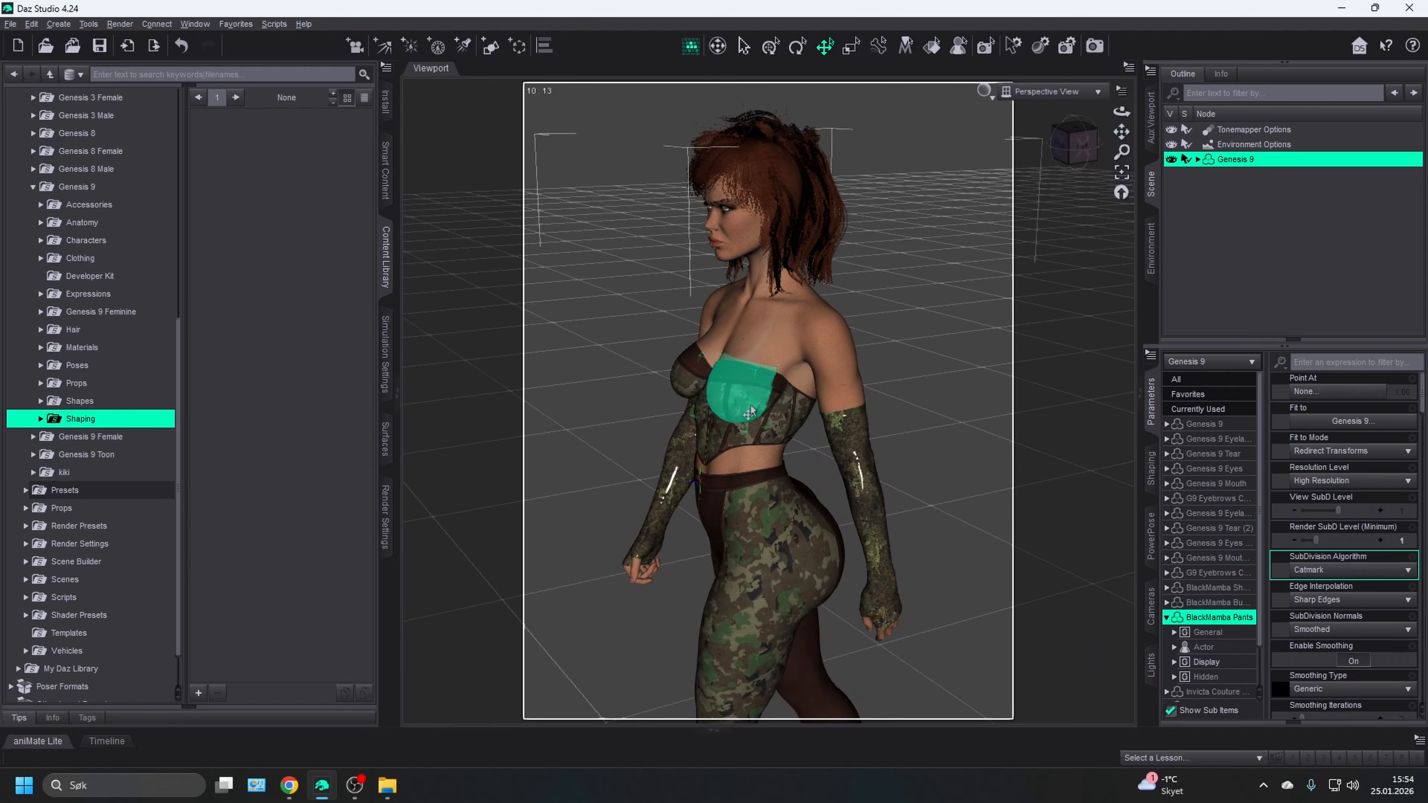
pyautogui.click(1071, 143)
pyautogui.moveTo(1070, 144); pyautogui.dragTo(1049, 153)
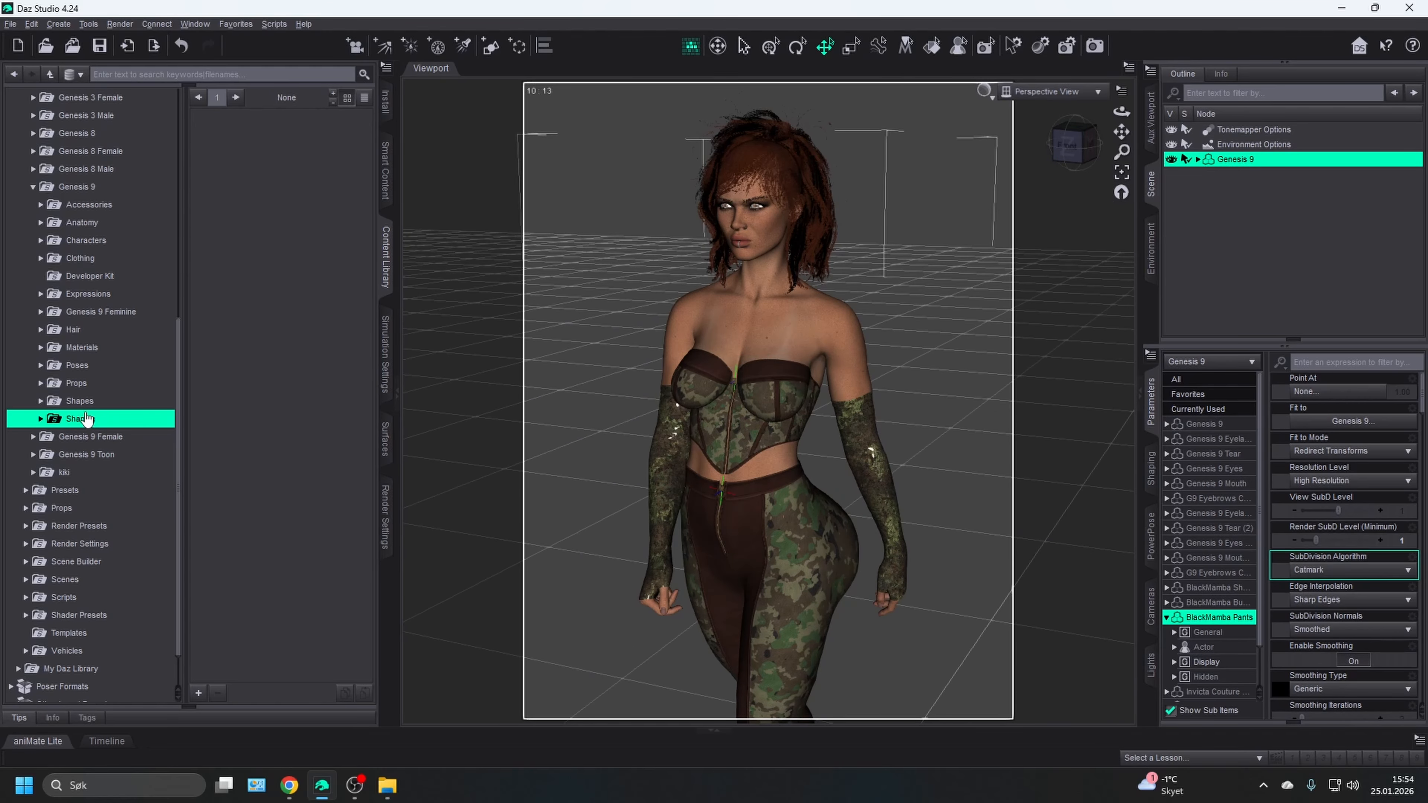
# - Select the Accessories folder of Genesis 9 in the content library
pyautogui.click(88, 208)
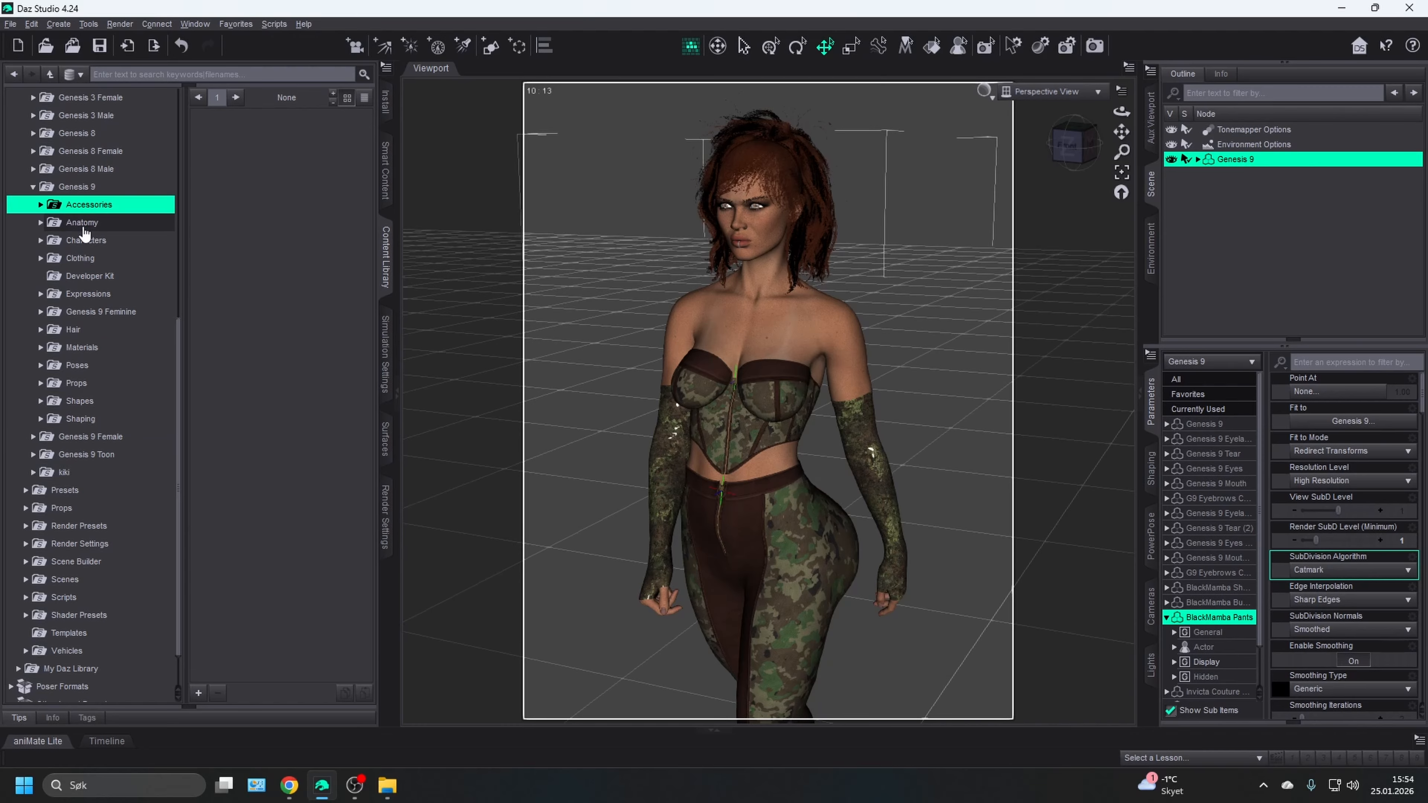
# - Open the Daz Originals Decorative Goth Accessory folder within the Genesis 9 accessories
pyautogui.click(85, 228)
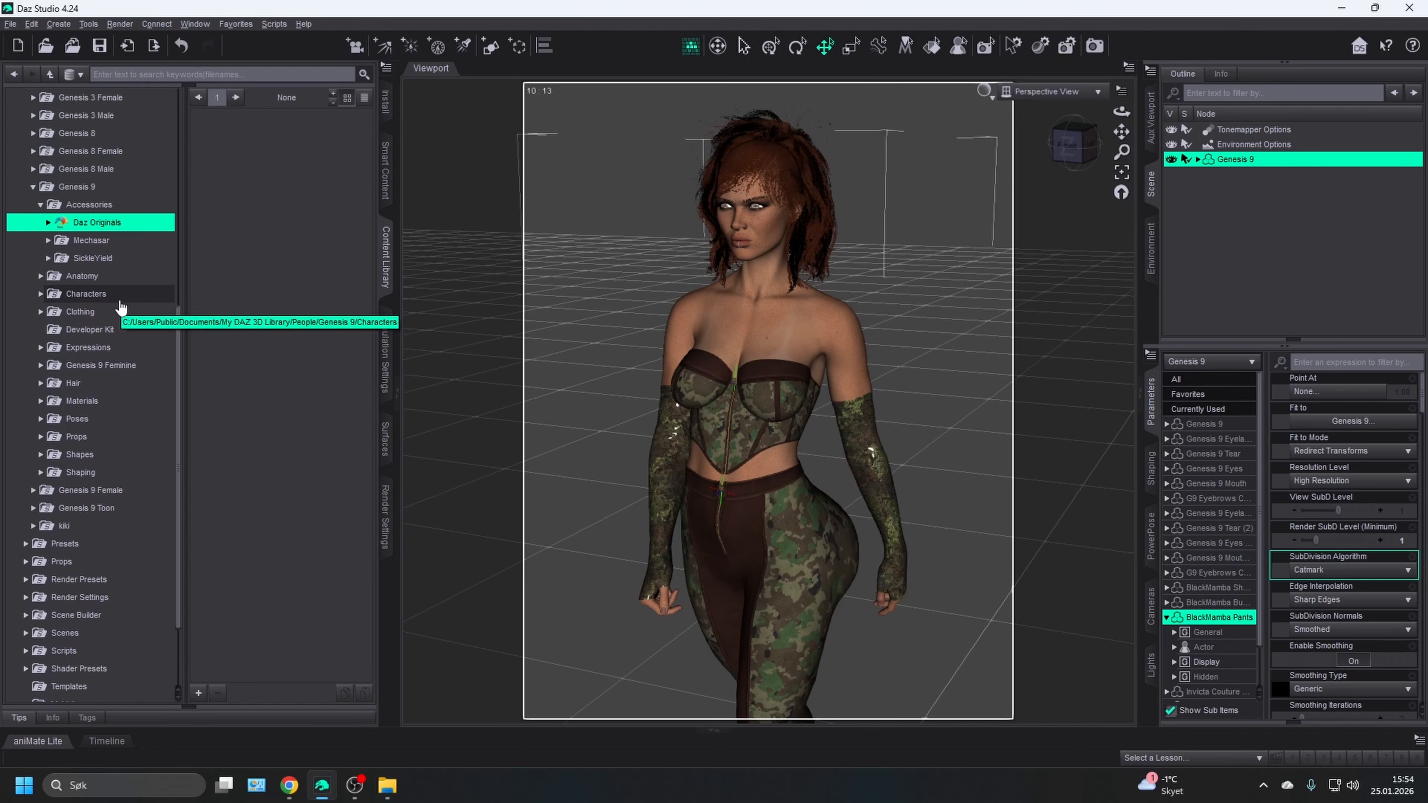
pyautogui.press('Right')
pyautogui.press('Down')
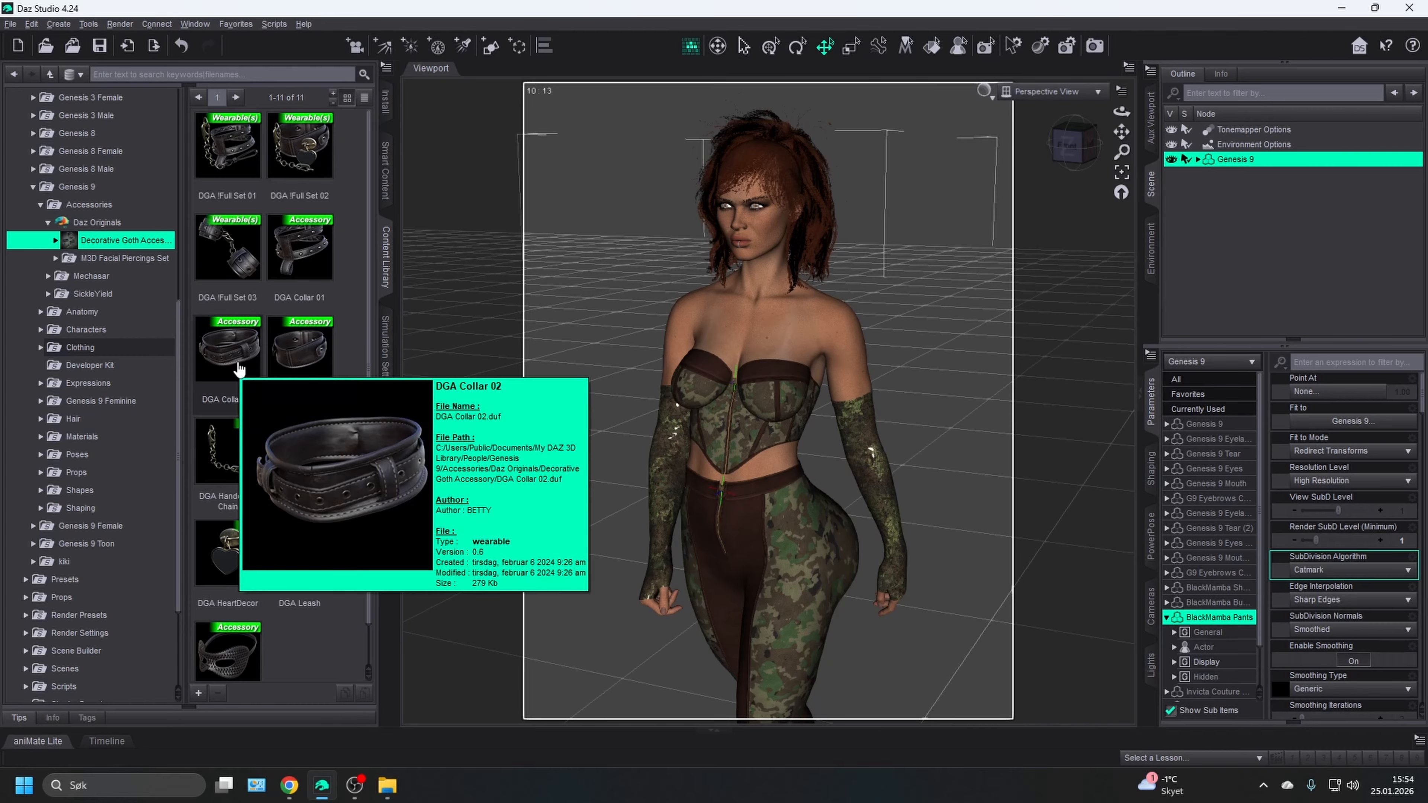
# - Look at the DGA Collar 01 material presets of the Decorative Goth Accessory set
pyautogui.doubleClick(127, 242)
pyautogui.press('Down')
pyautogui.press('Right')
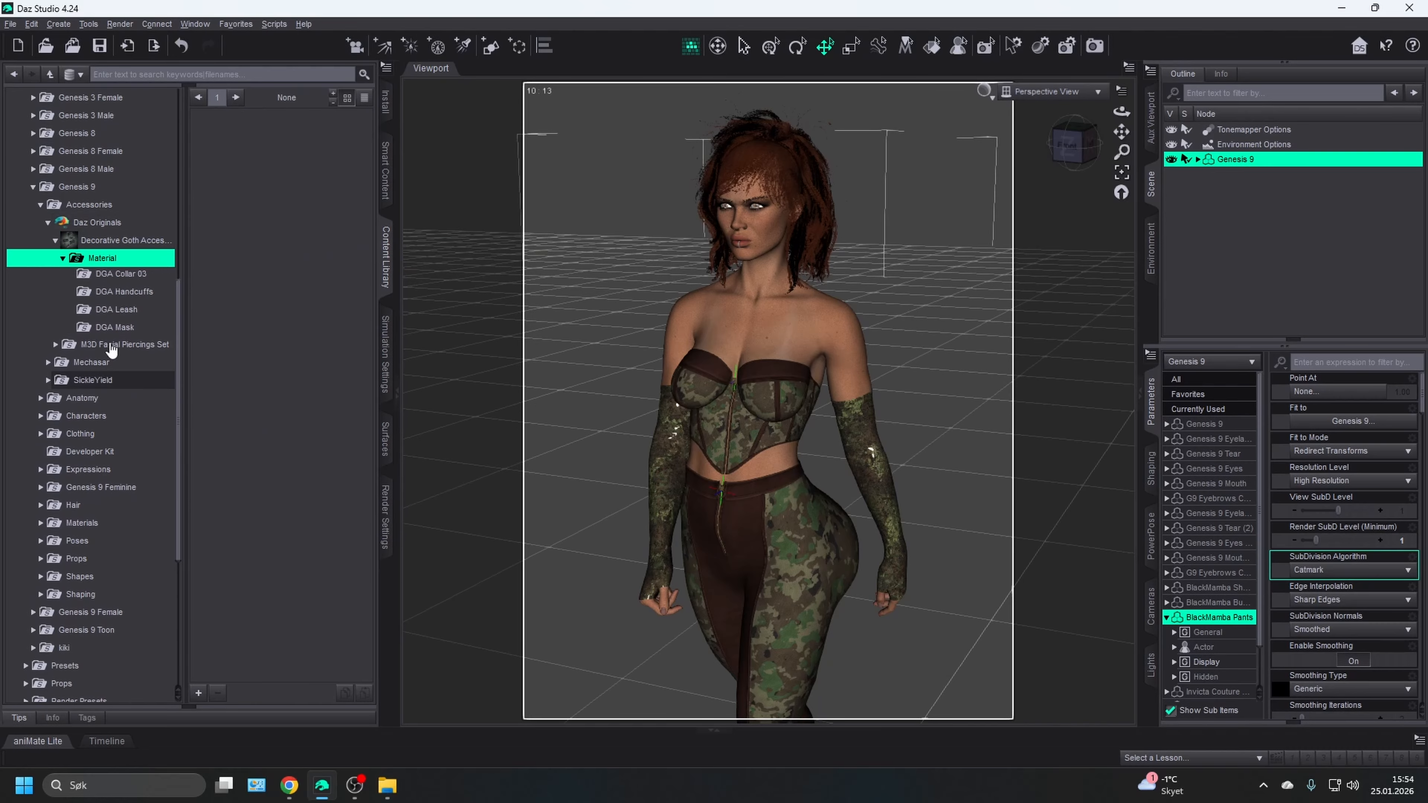
pyautogui.press('Down')
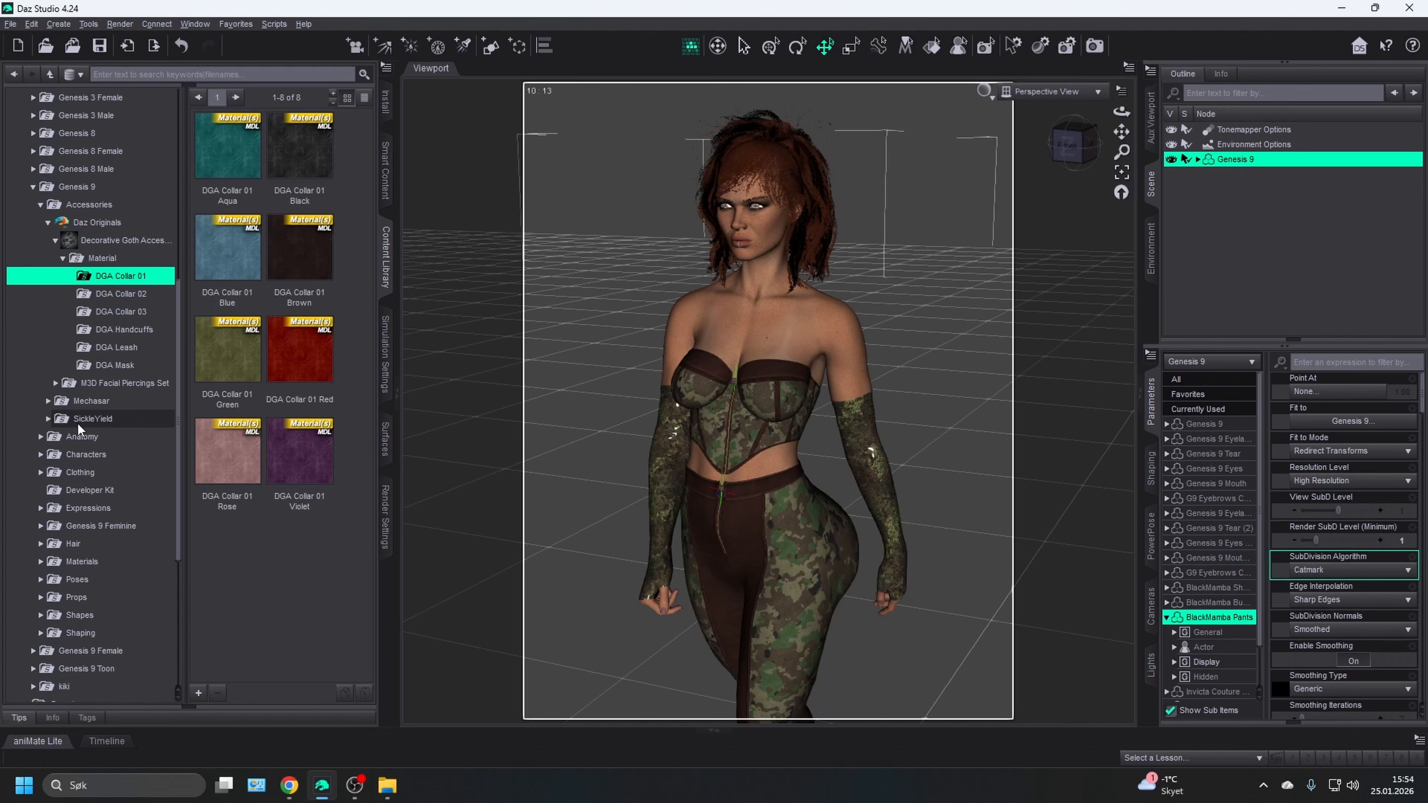
# - Return to the Decorative Goth Accessory items and add DGA Collar 02 to the Genesis 9 figure
pyautogui.press('Left')
pyautogui.press('Left')
pyautogui.press('Left')
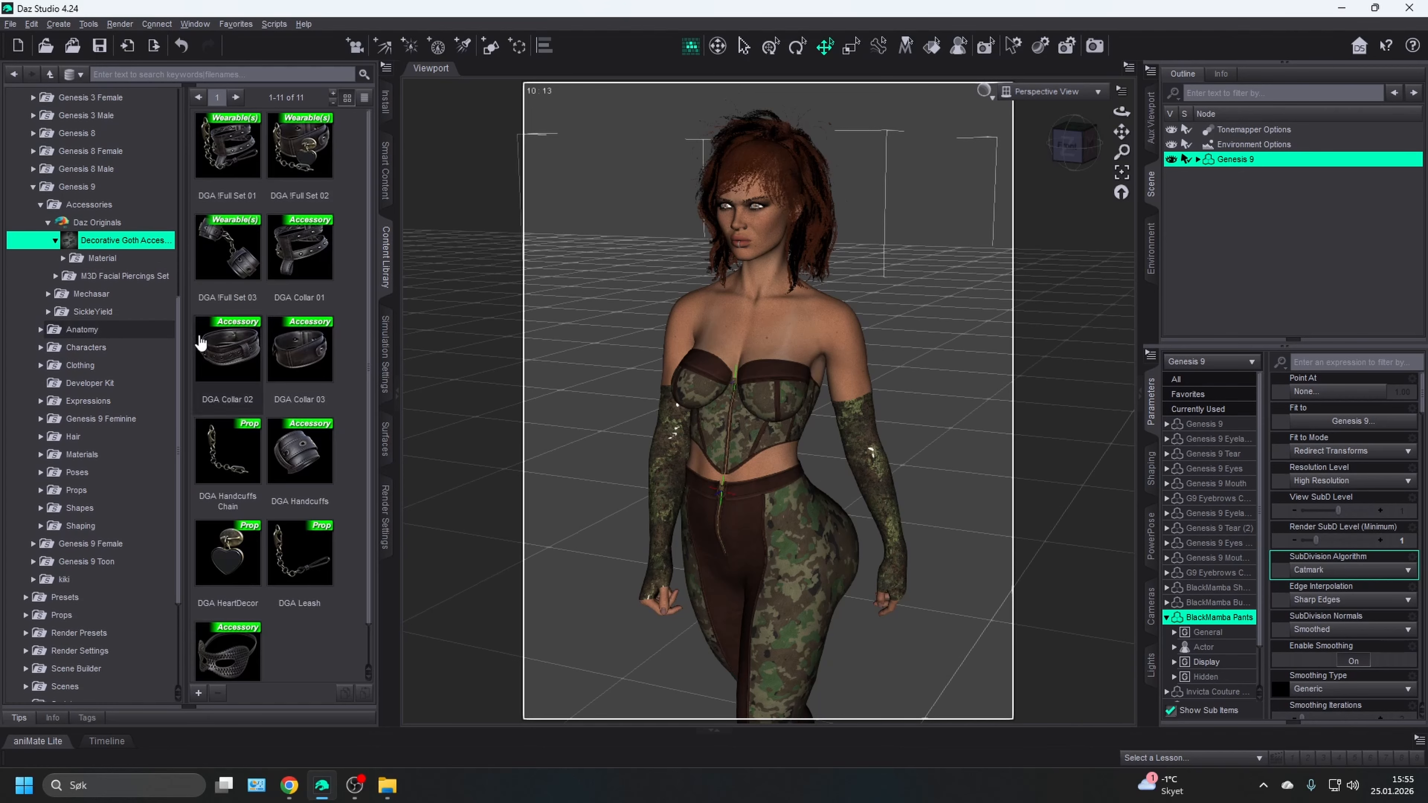
pyautogui.moveTo(221, 383)
pyautogui.moveTo(221, 382); pyautogui.dragTo(801, 394)
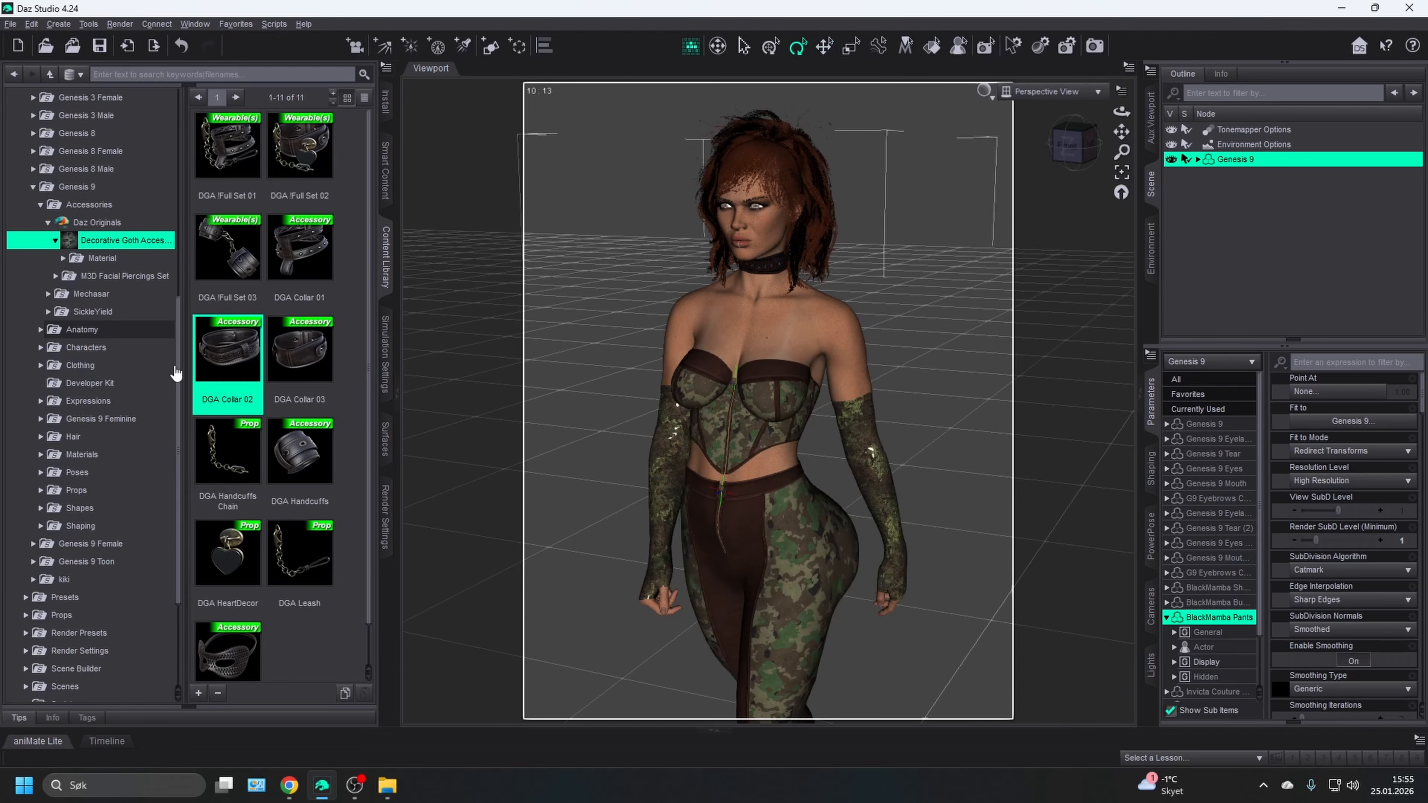
# - Select DGA Collar 02 in the scene, apply the DGA Collar 02 Green material and check it on the figure
pyautogui.click(1196, 159)
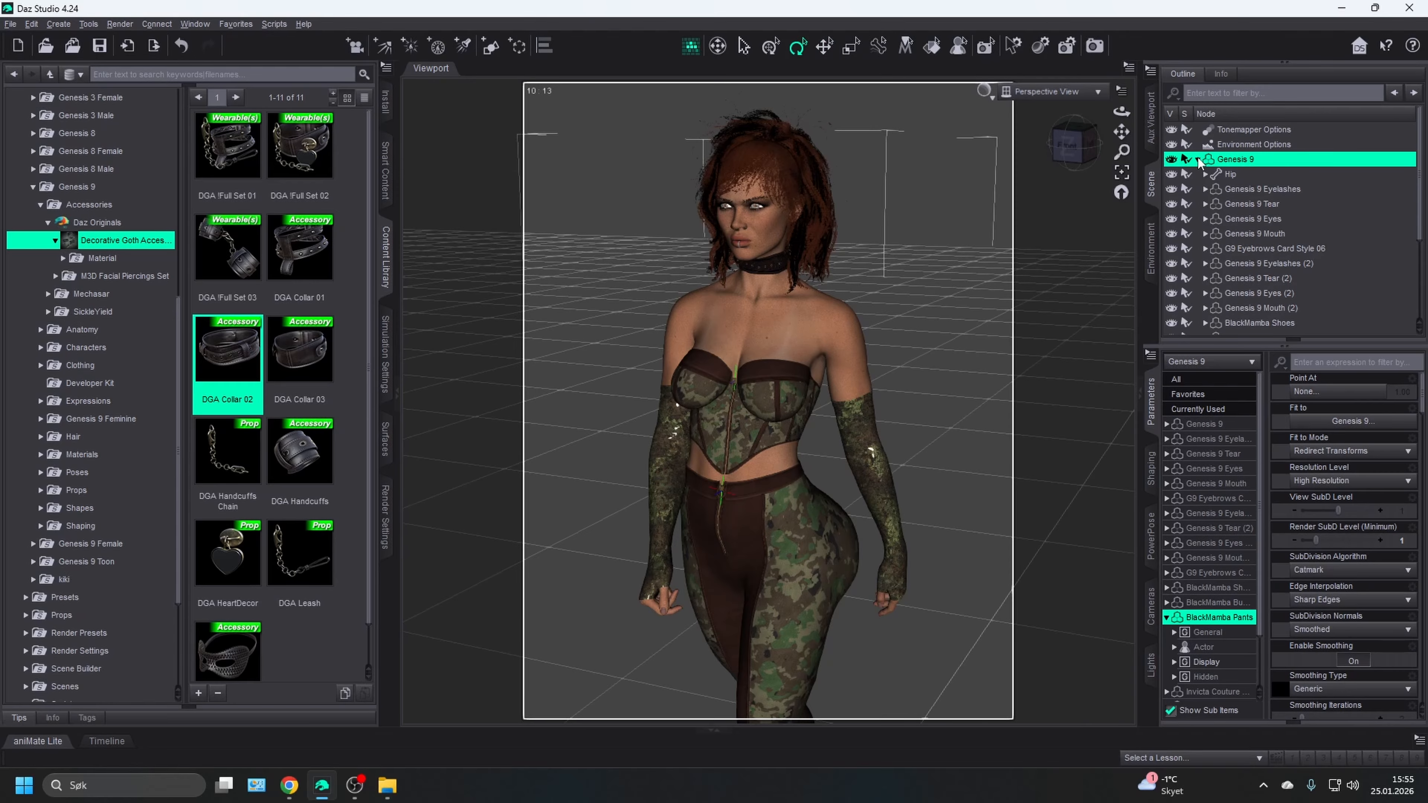
pyautogui.scroll(-1, 1245, 293)
pyautogui.click(1252, 327)
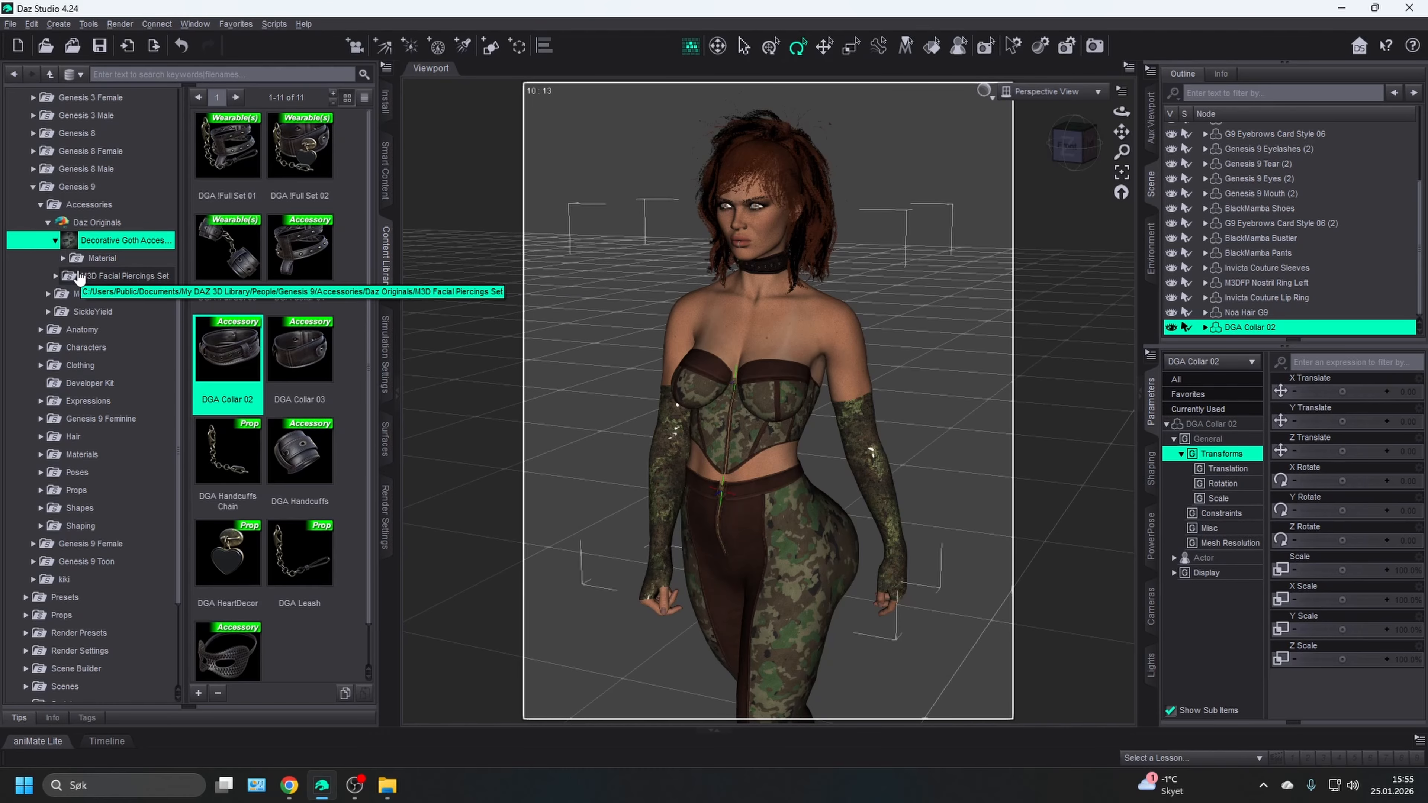
pyautogui.click(98, 260)
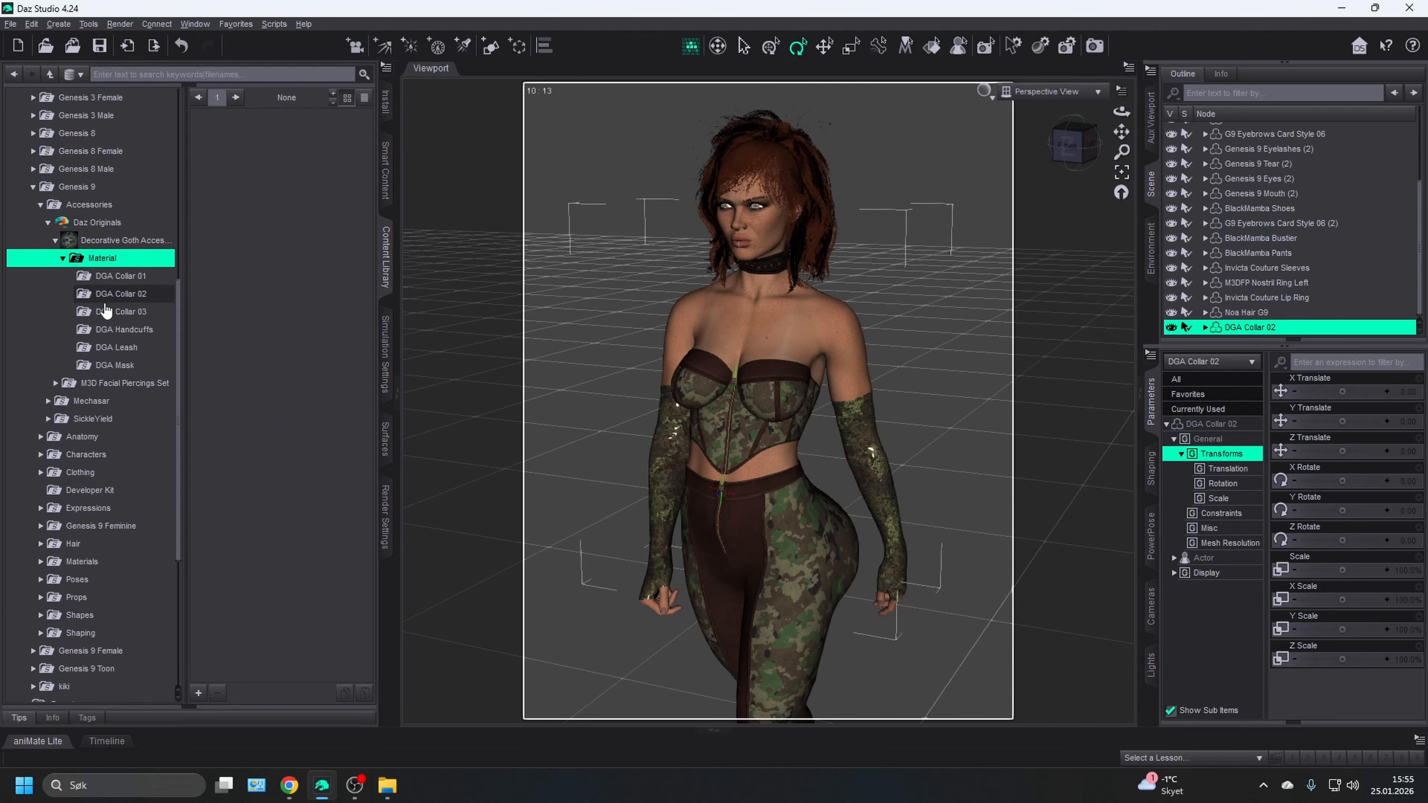
pyautogui.click(135, 297)
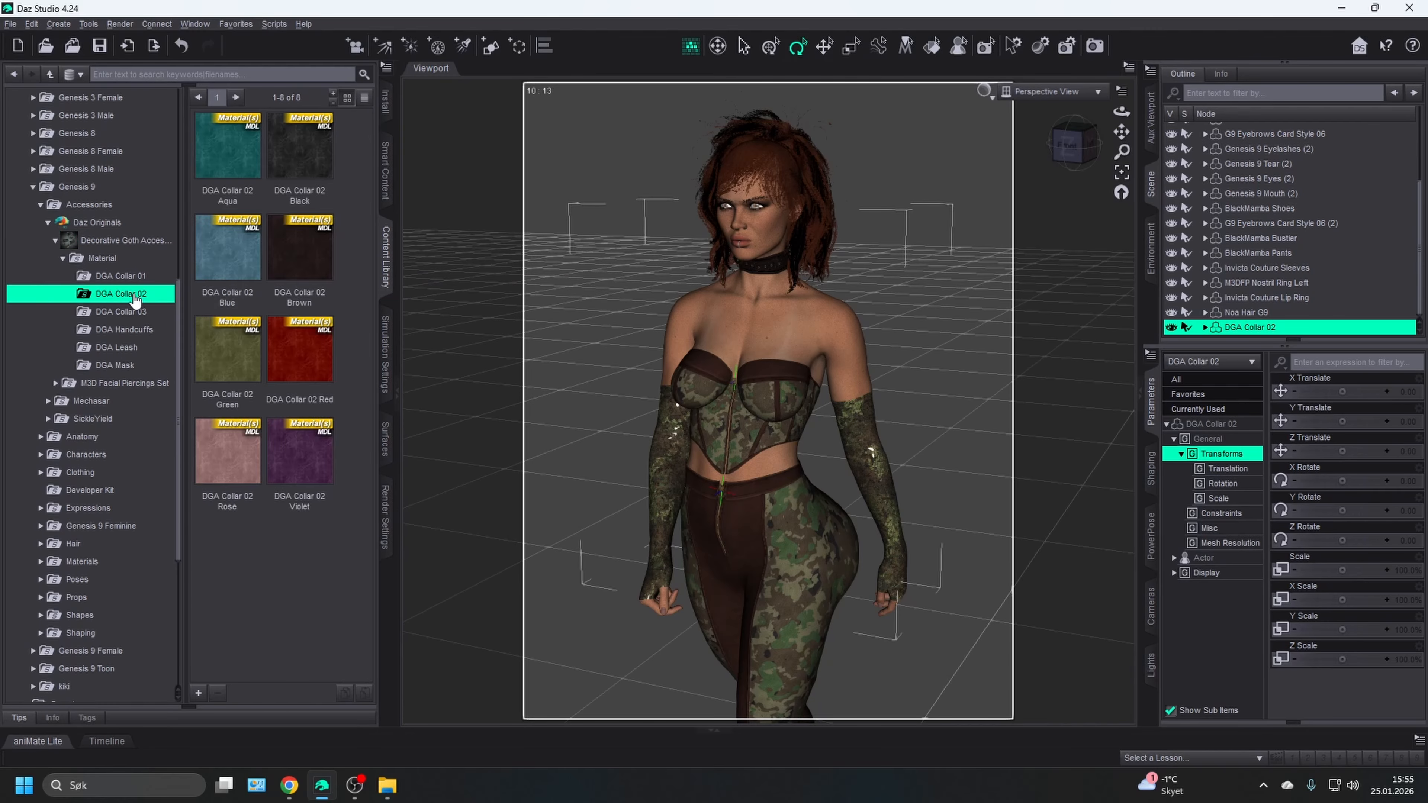
pyautogui.doubleClick(230, 380)
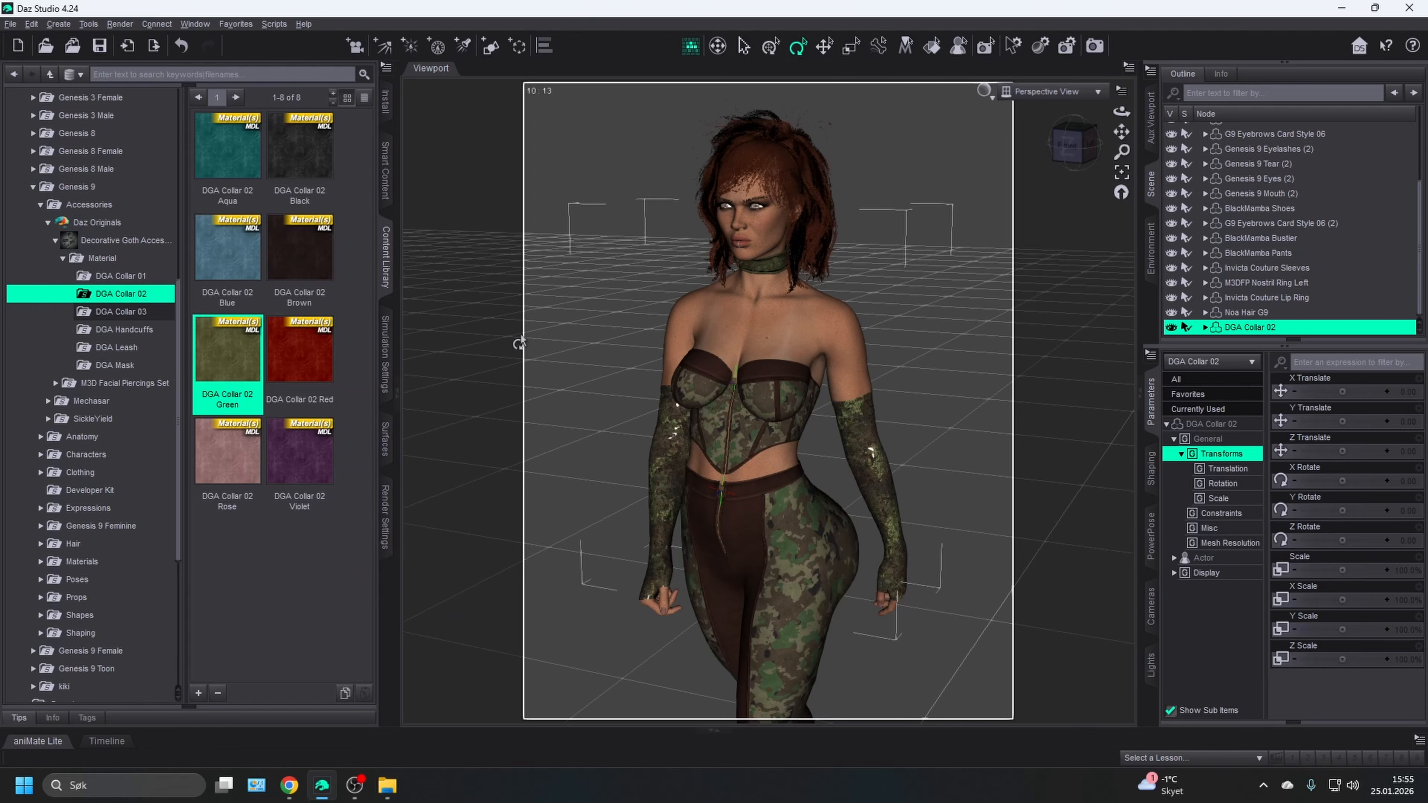
pyautogui.click(1074, 143)
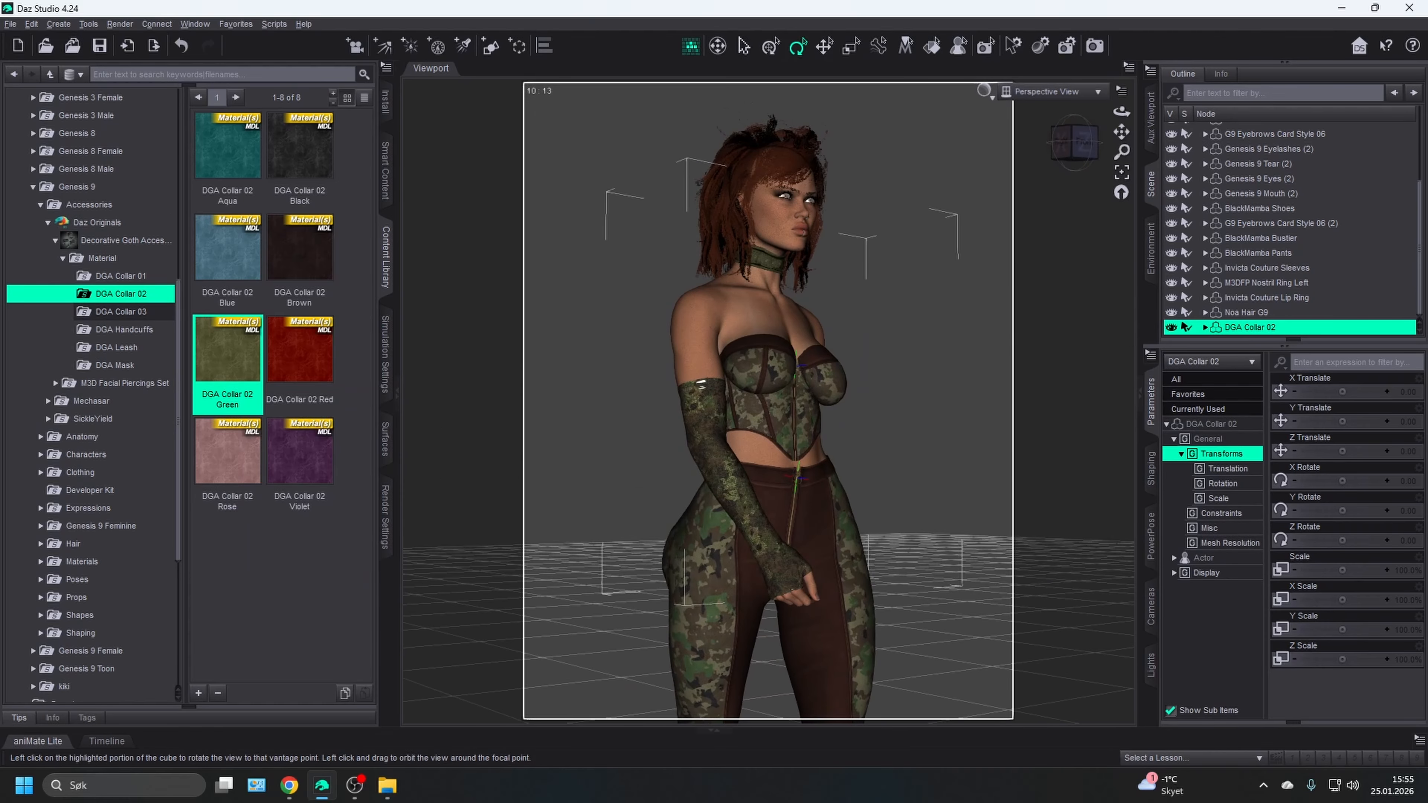
pyautogui.moveTo(1074, 144); pyautogui.dragTo(1061, 161)
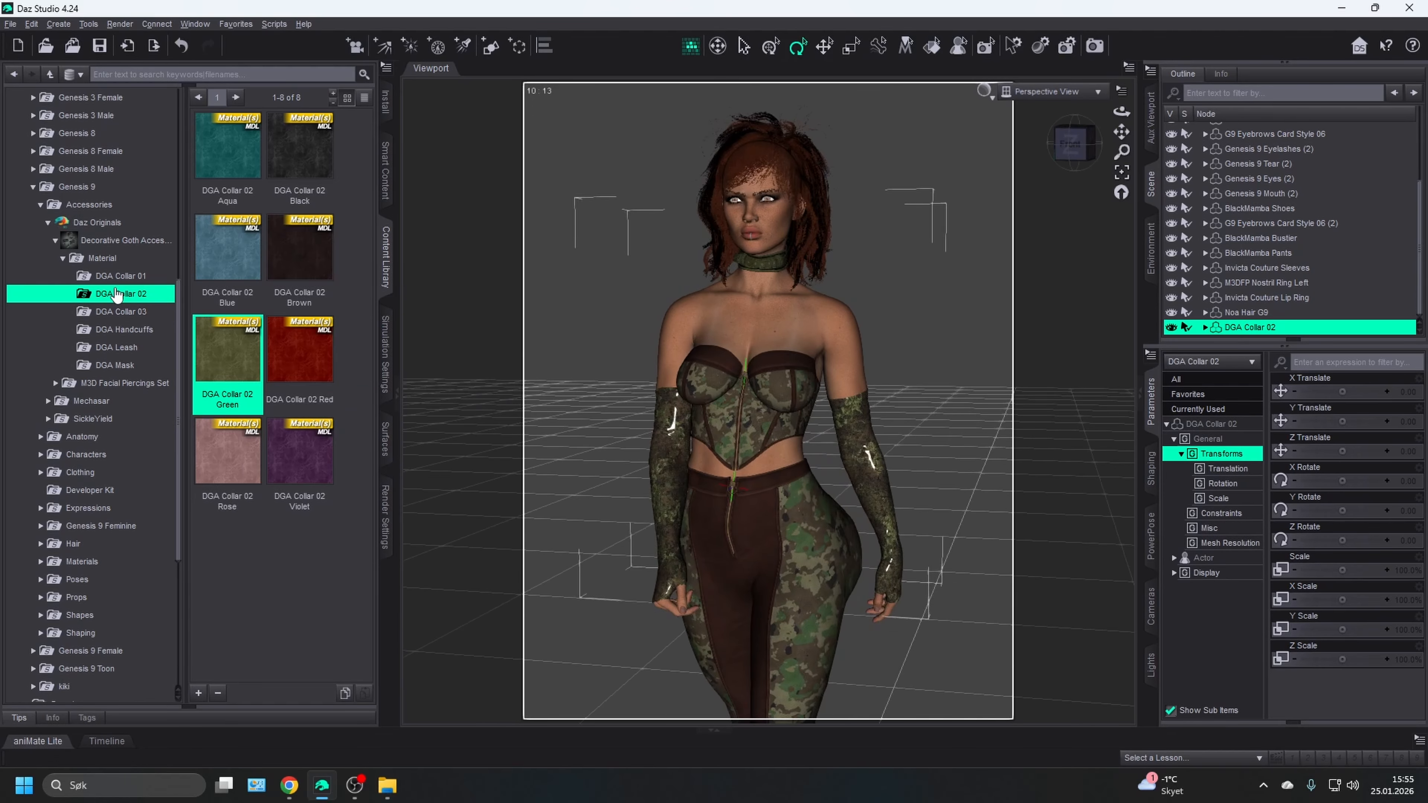
# - Collapse the Genesis 9 Accessories subfolders and expand the Anatomy folder
pyautogui.press('Left')
pyautogui.press('Left')
pyautogui.press('Left')
pyautogui.press('Left')
pyautogui.press('Left')
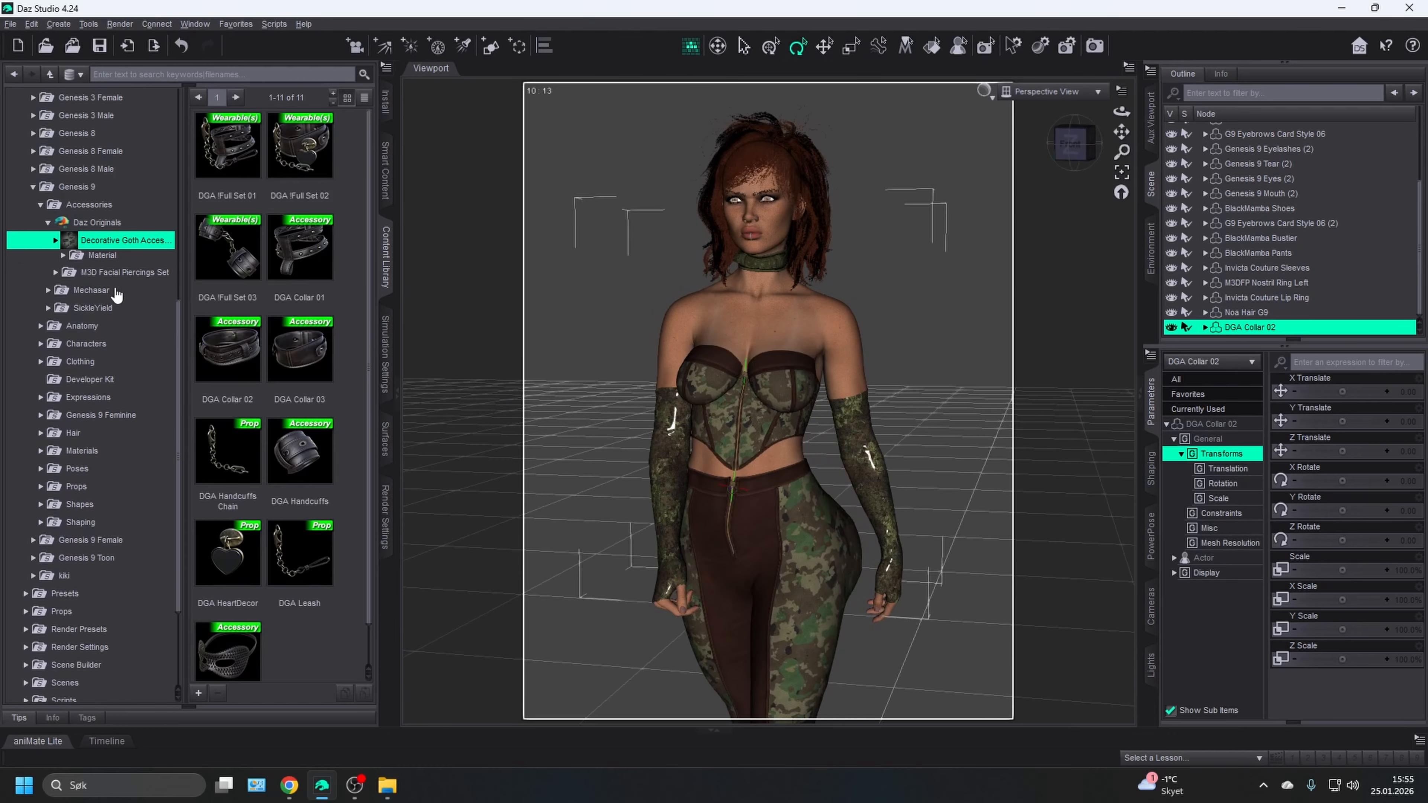
pyautogui.press('Left')
pyautogui.press('Left')
pyautogui.press('Left')
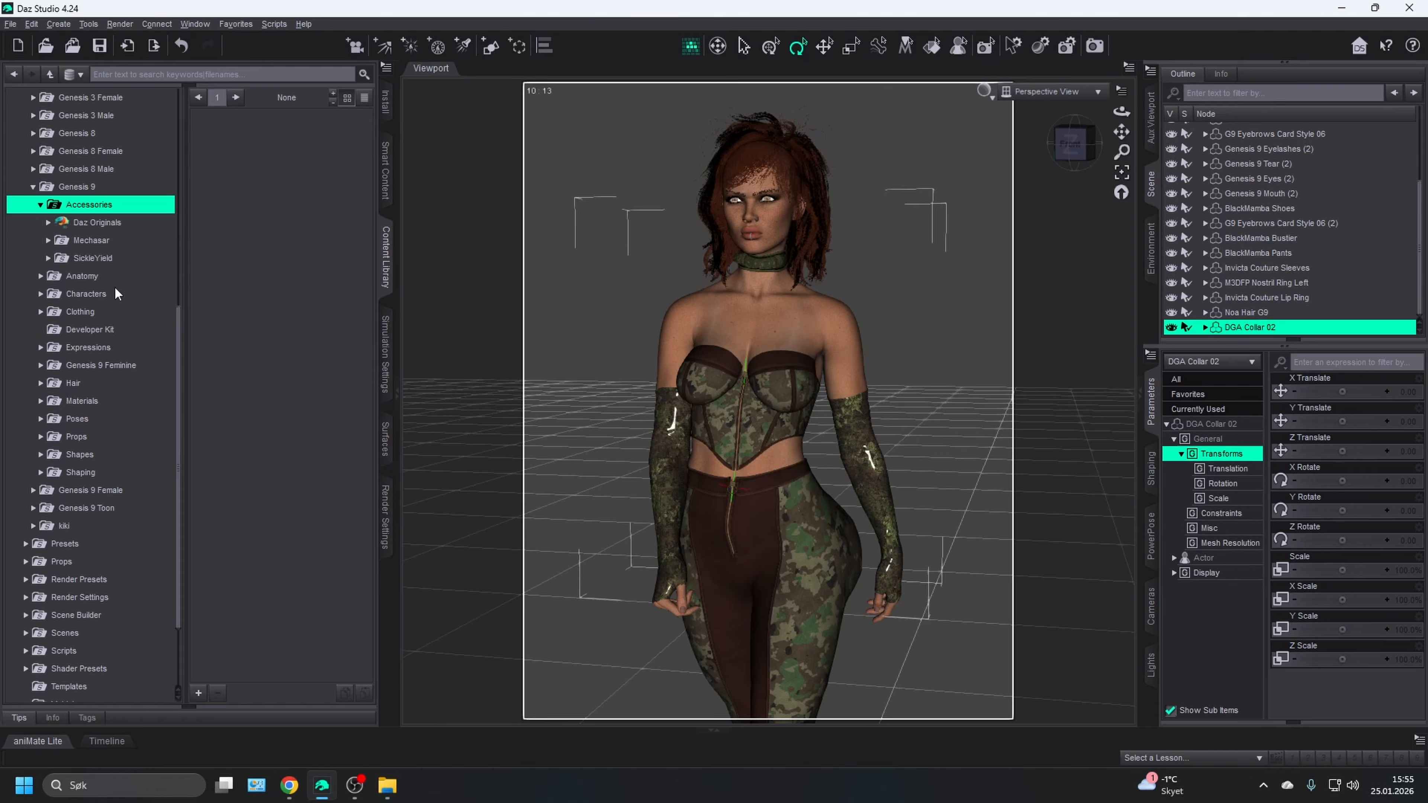
pyautogui.press('Down')
pyautogui.press('Right')
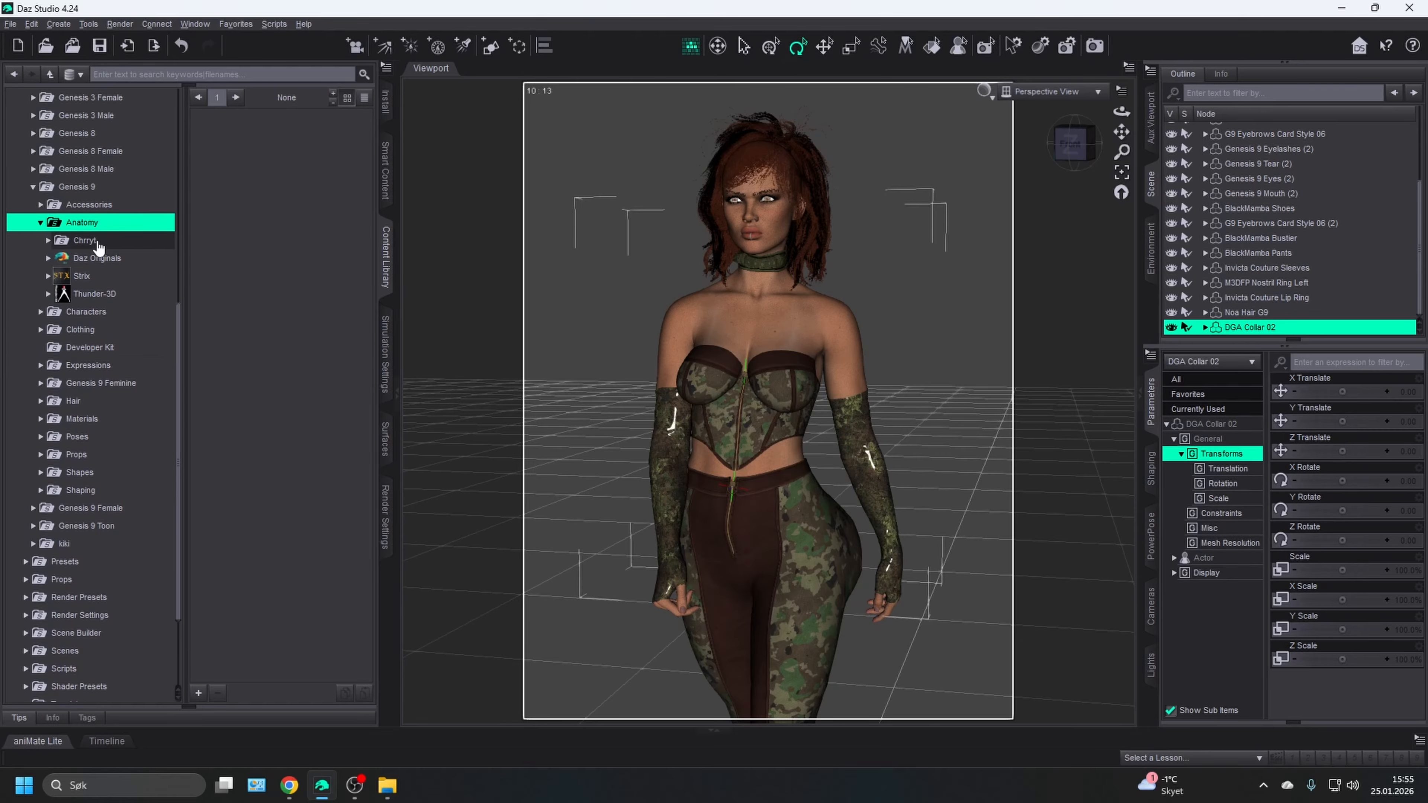
# - Expand the Genesis 9 Scars and Wounds folder within the Daz Originals anatomy content
pyautogui.click(109, 259)
pyautogui.press('Right')
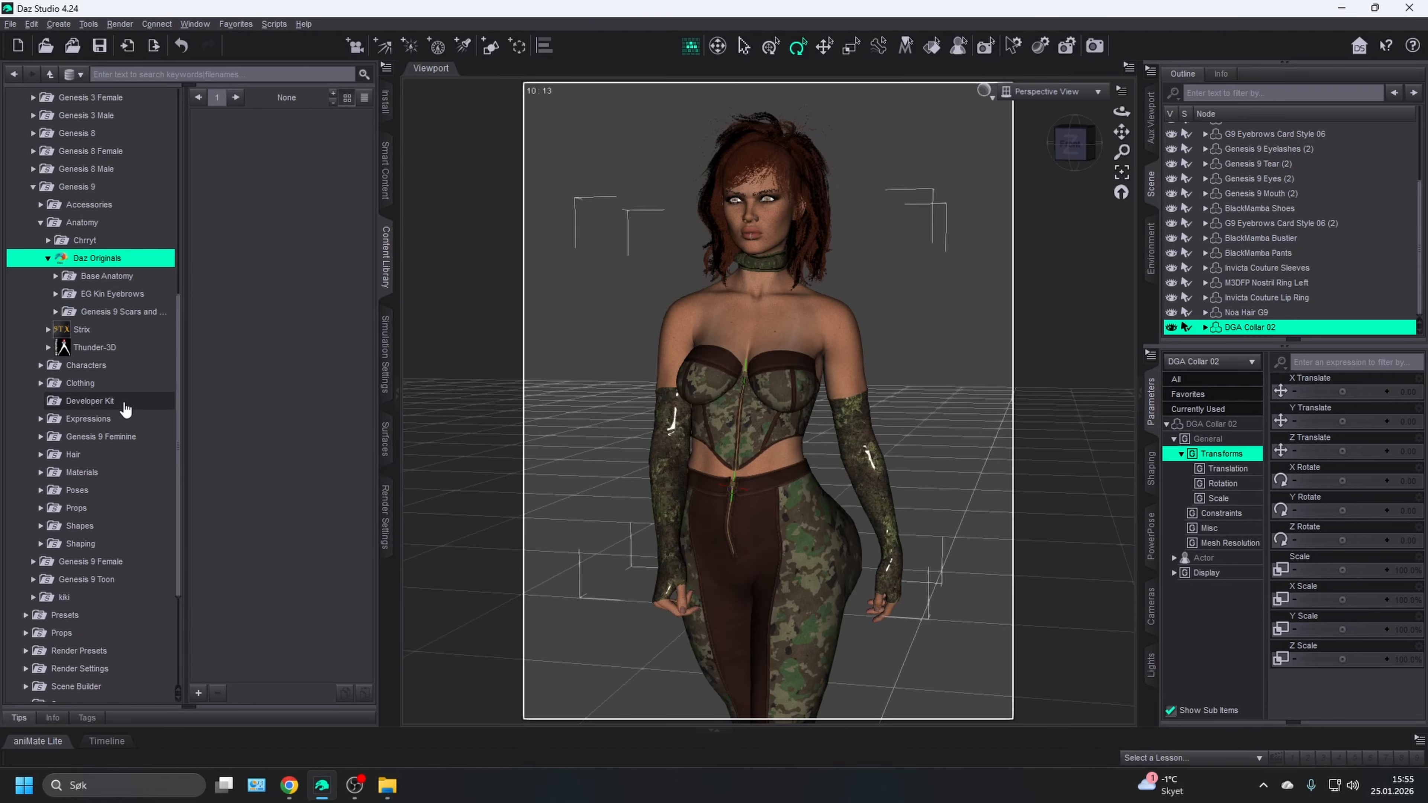
pyautogui.click(128, 313)
pyautogui.press('Right')
# - Select the Genesis 9 figure in the scene and open the Healed materials of the Scars and Wounds set
pyautogui.scroll(3, 1230, 176)
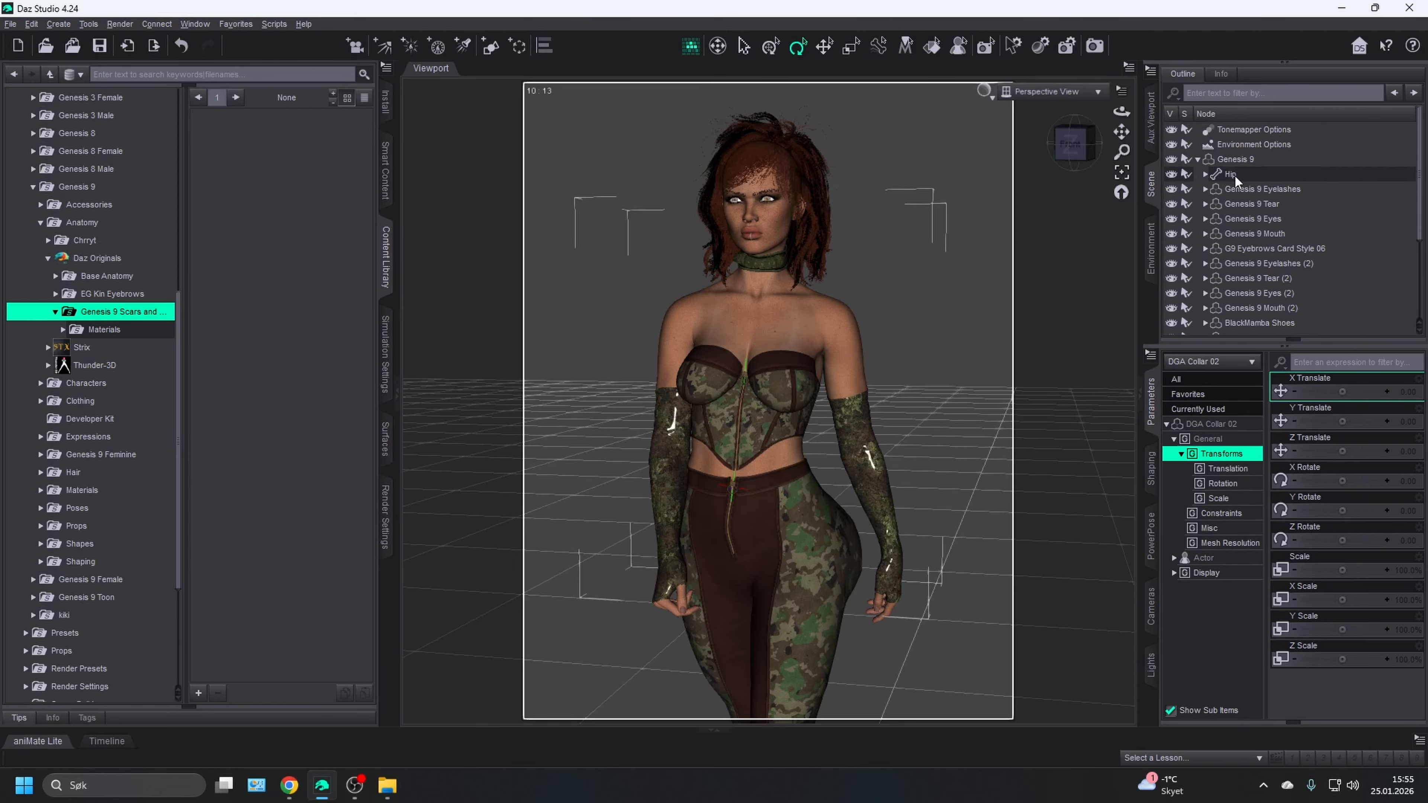
pyautogui.click(1239, 156)
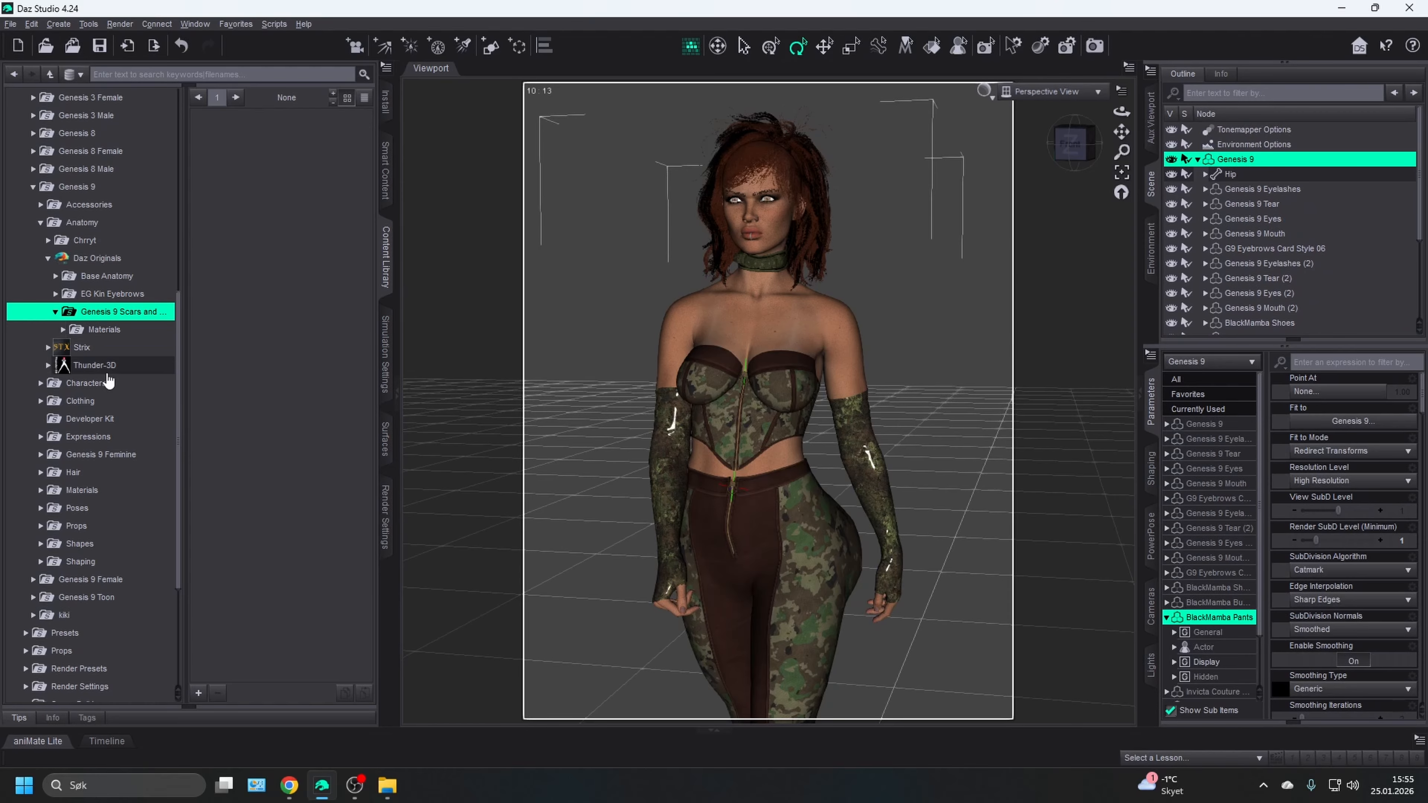
pyautogui.press('Down')
pyautogui.press('Right')
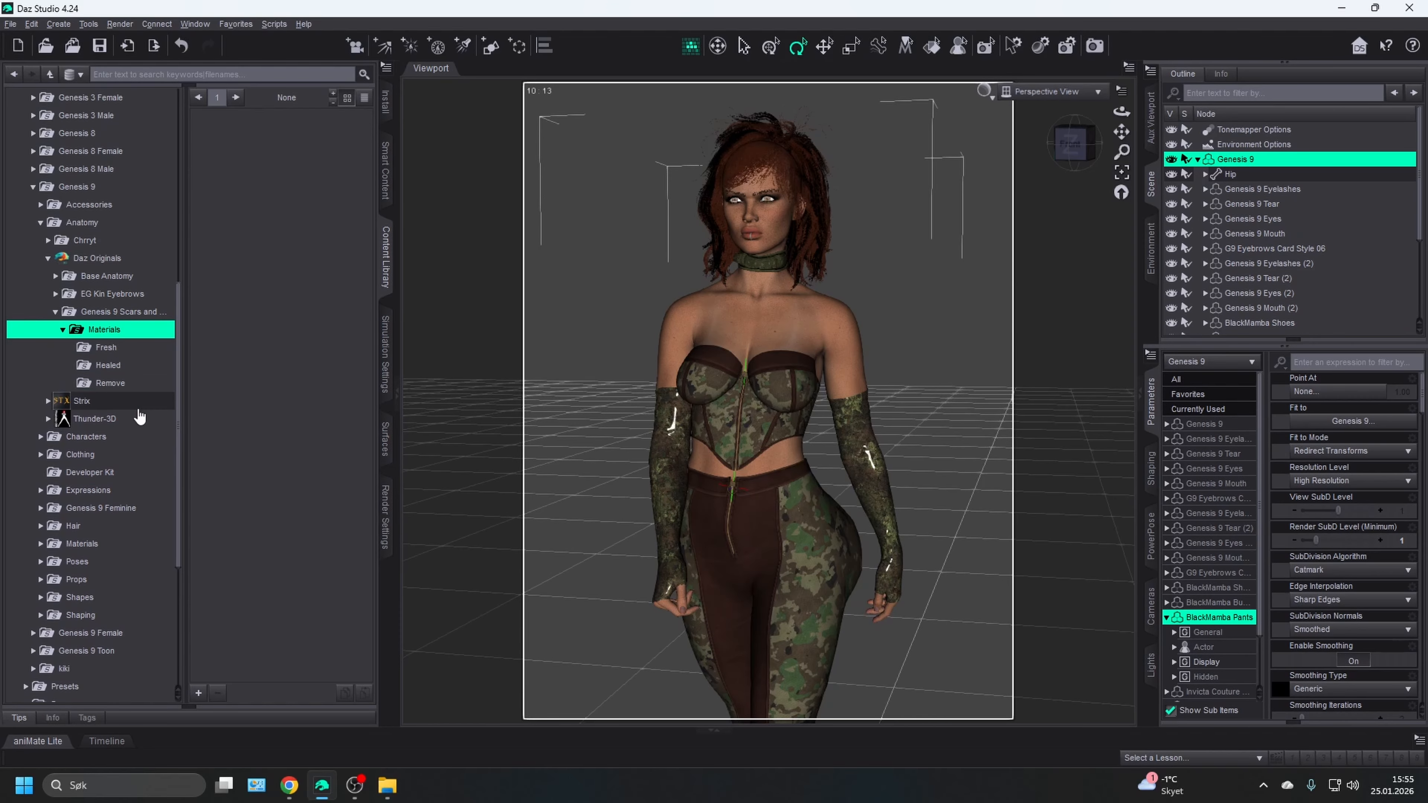
pyautogui.press('Down')
pyautogui.press('Down')
pyautogui.press('Up')
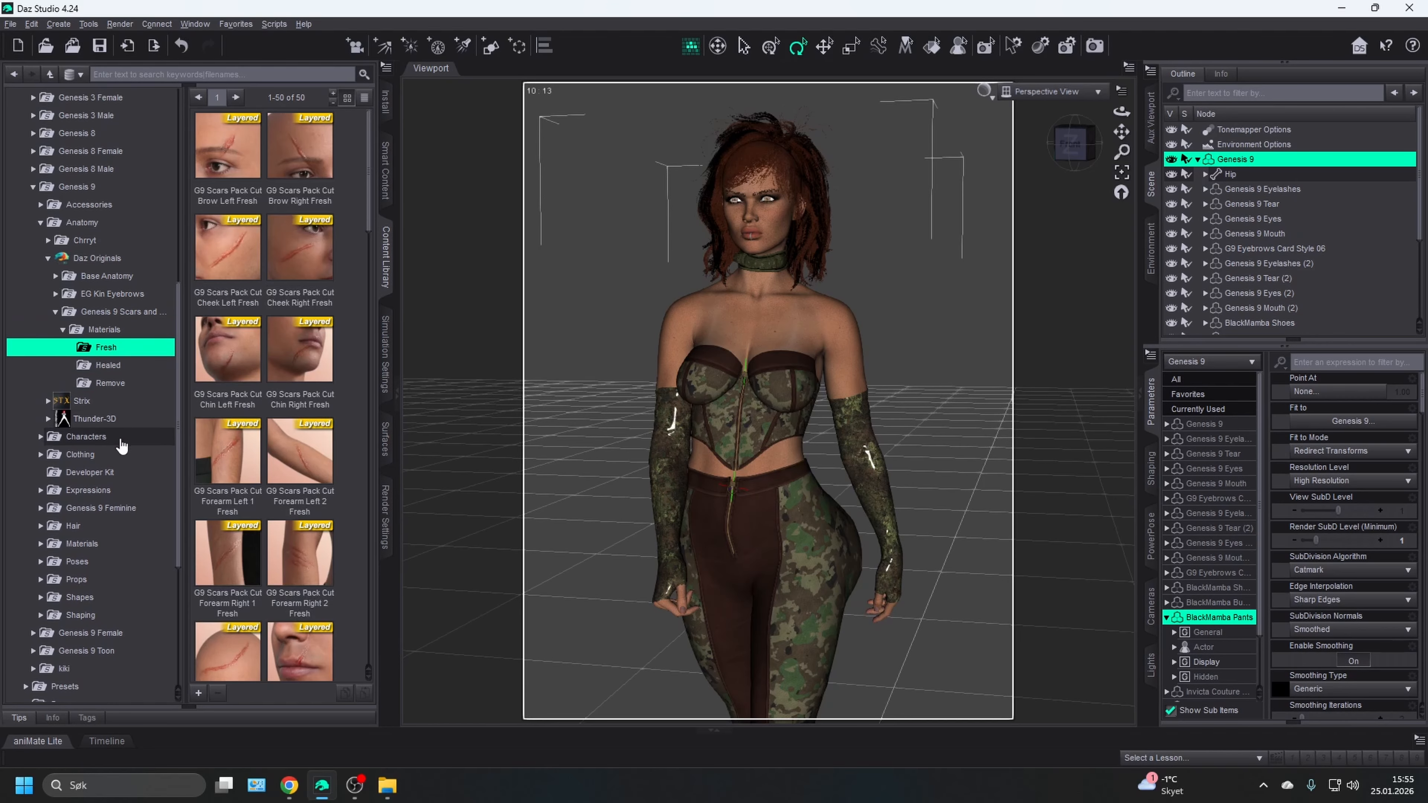
pyautogui.press('Up')
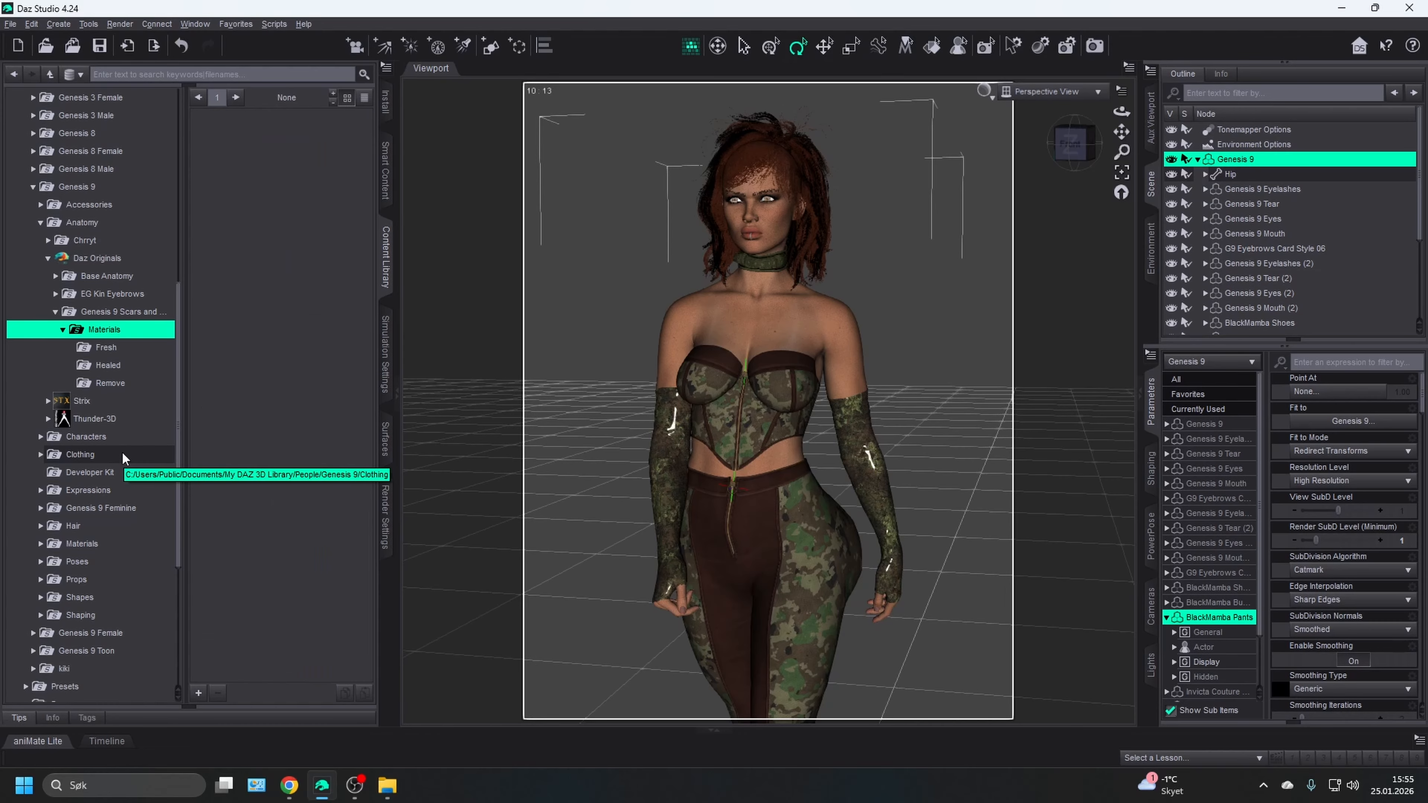
pyautogui.press('Down')
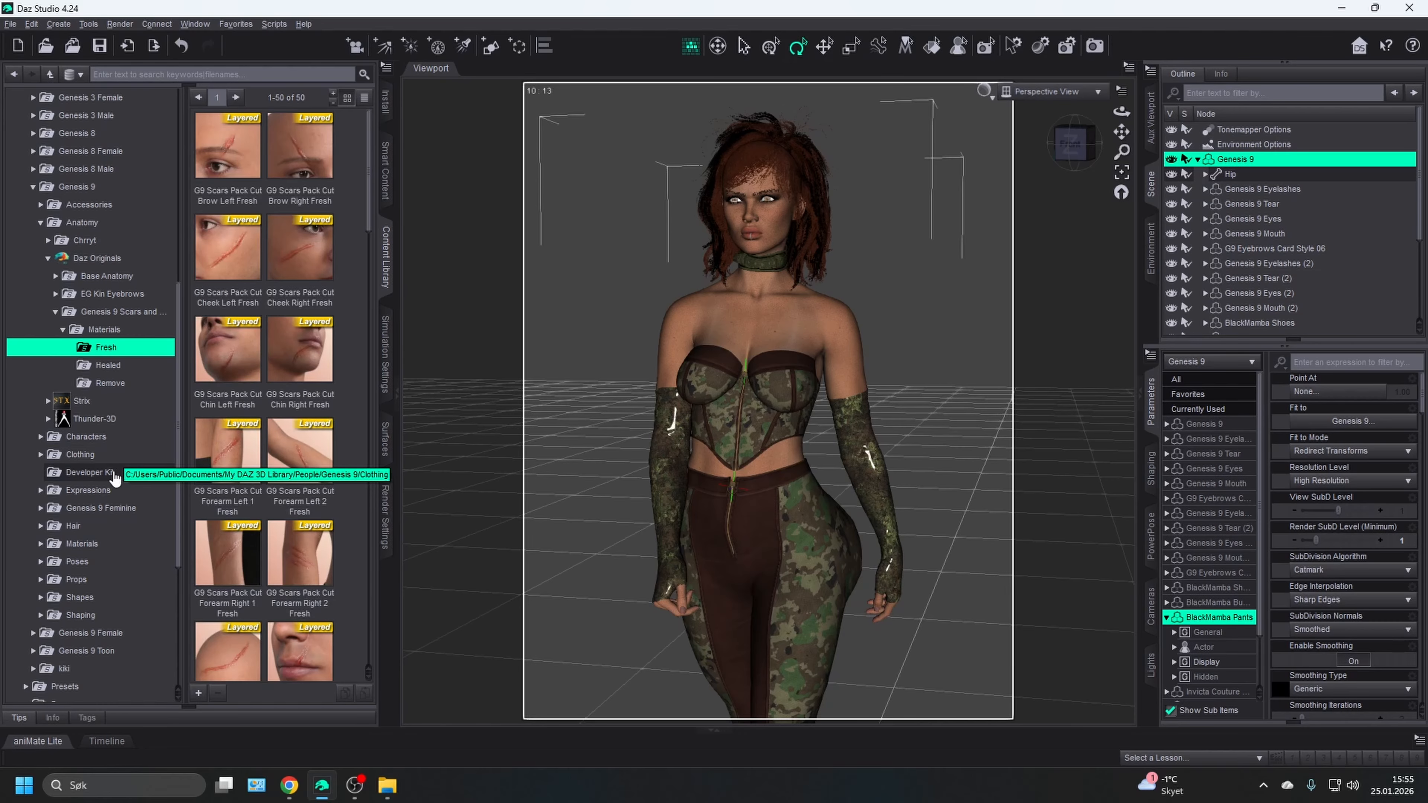
pyautogui.press('Down')
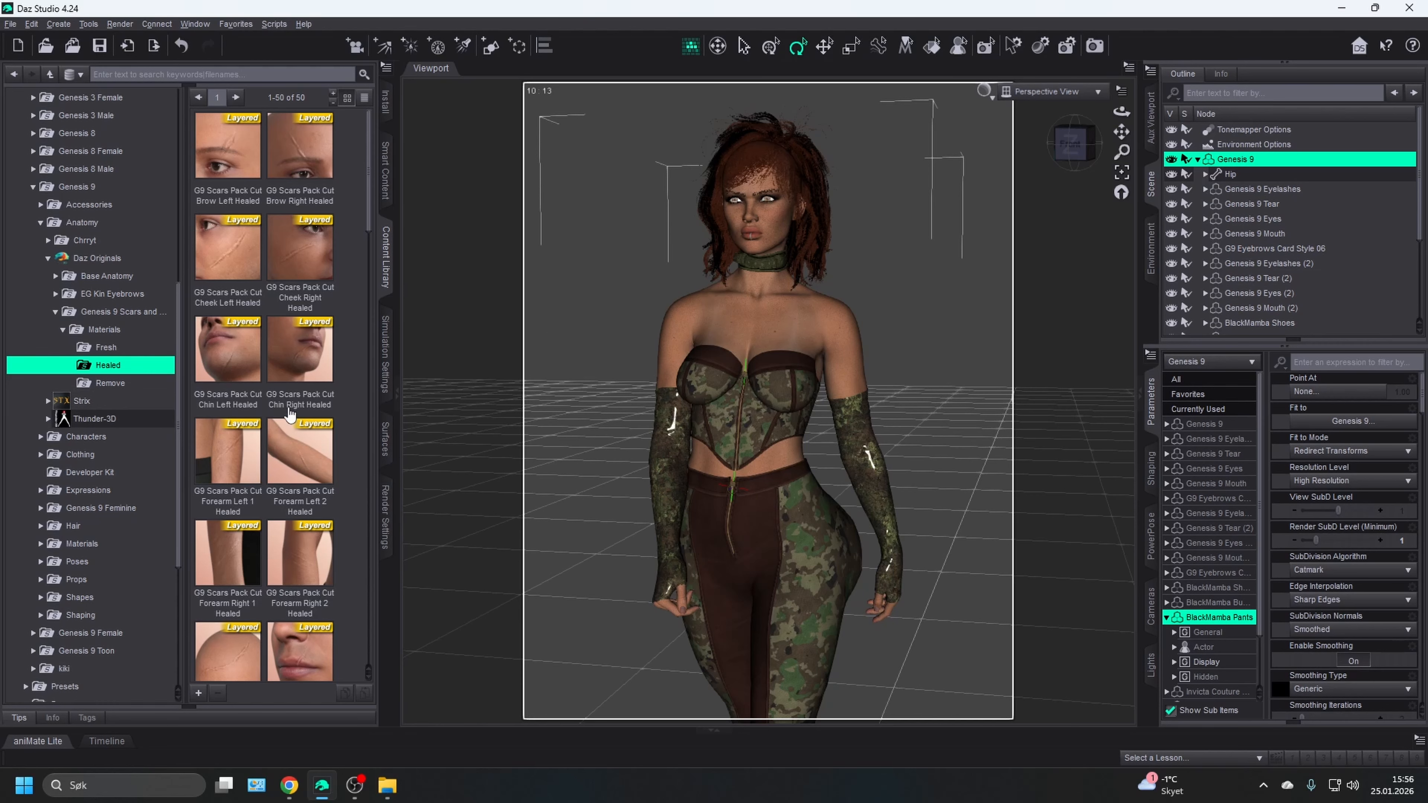
# - Apply the G9 Scars Pack Cut Torso Front 3 Healed preset to the figure and inspect the scar on the chest
pyautogui.scroll(-3, 303, 433)
pyautogui.scroll(-12, 307, 444)
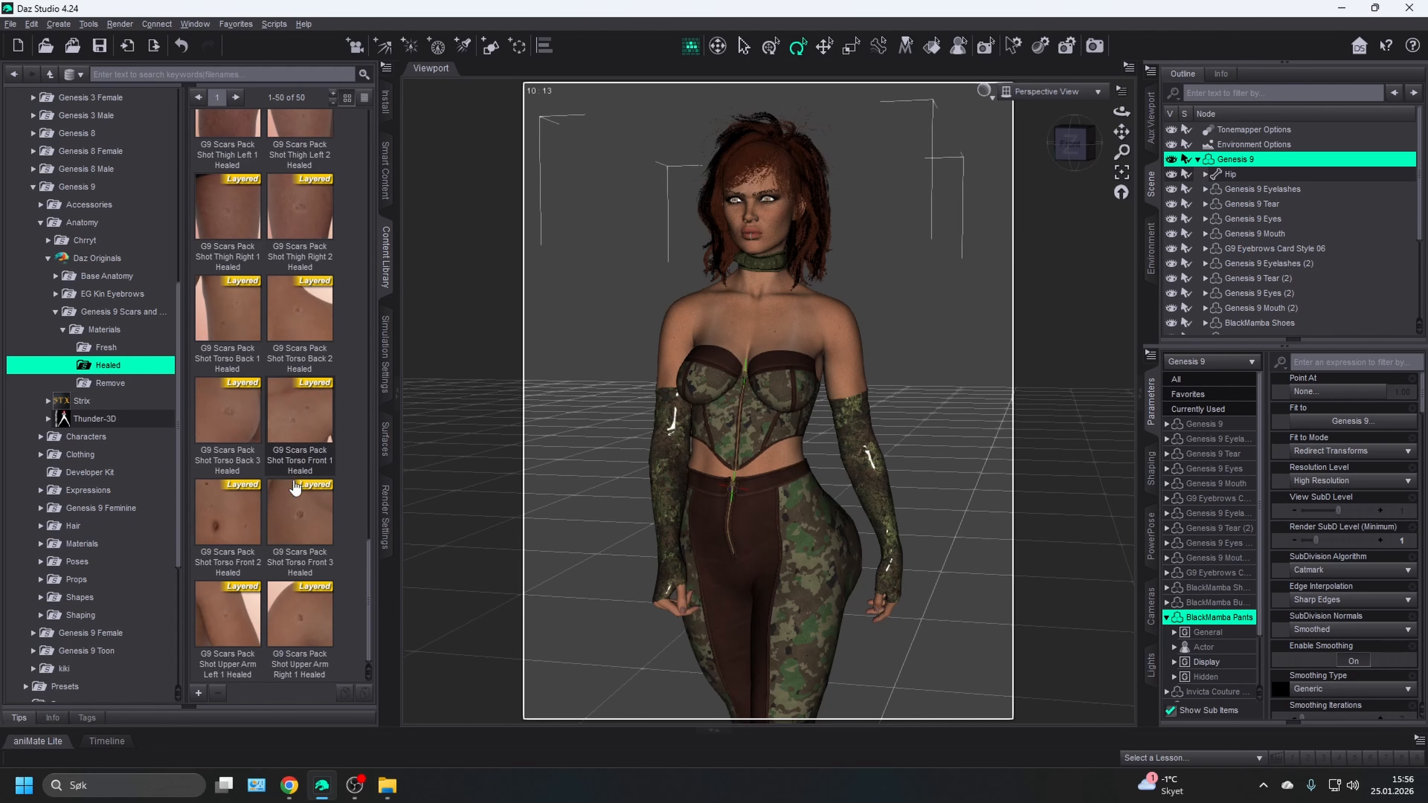
pyautogui.scroll(15, 292, 489)
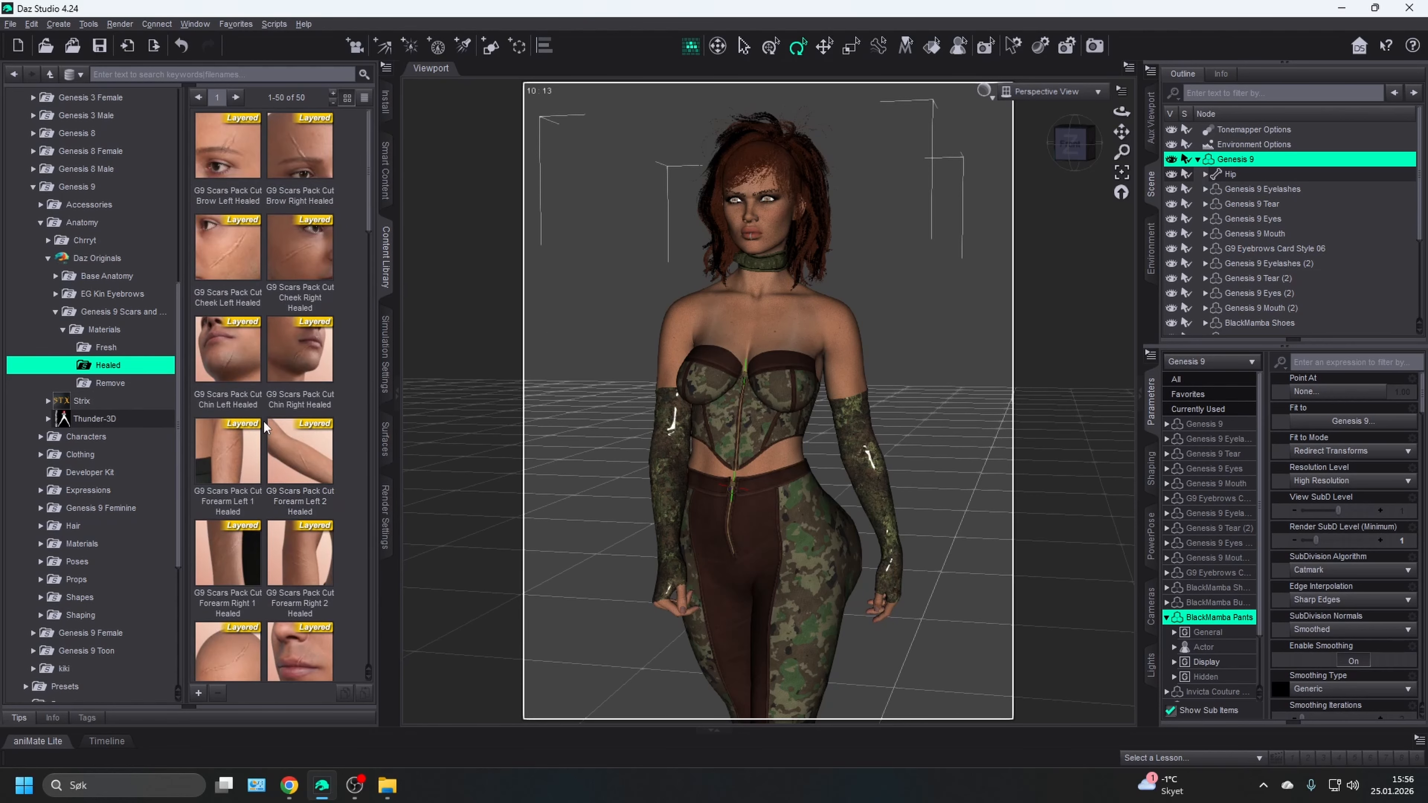
pyautogui.scroll(-10, 270, 439)
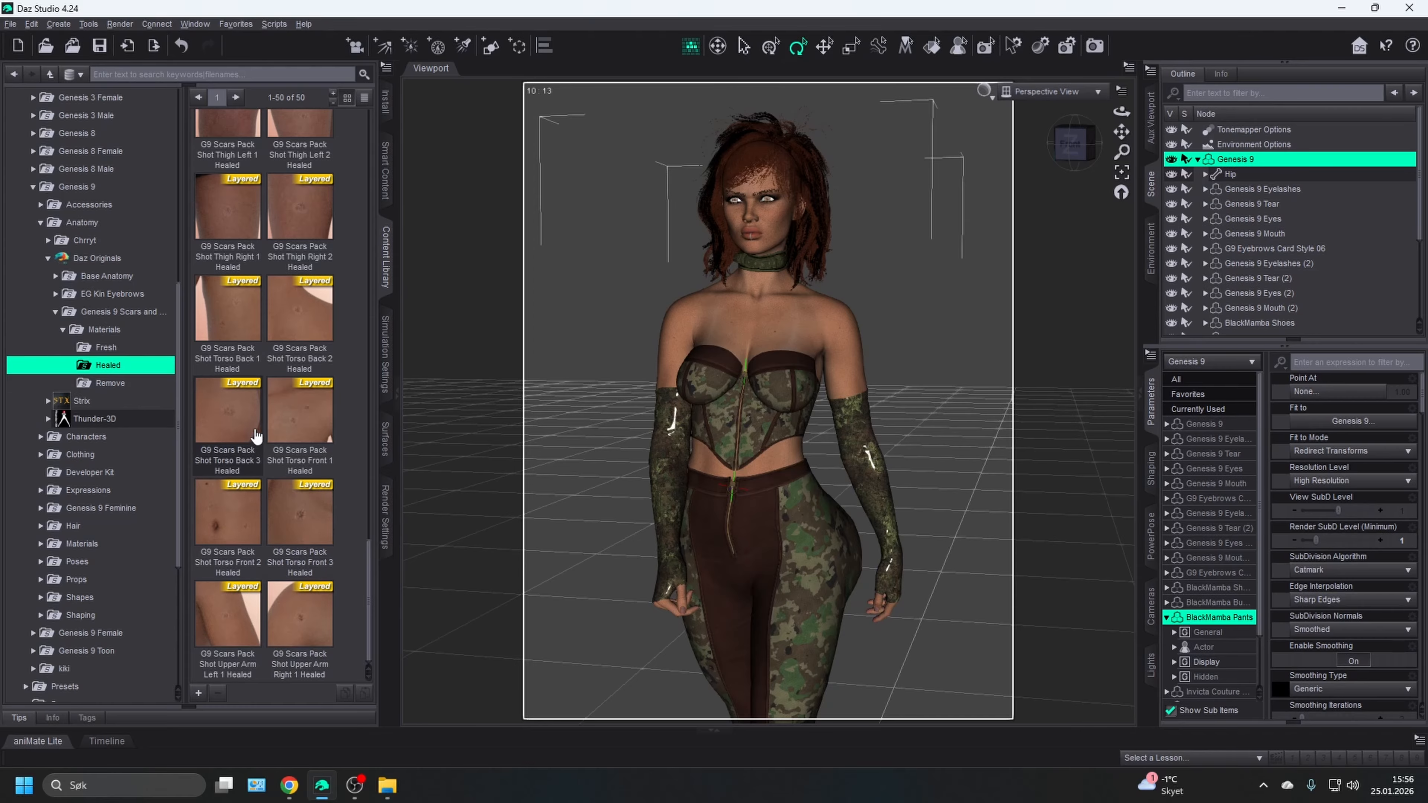
pyautogui.scroll(15, 281, 440)
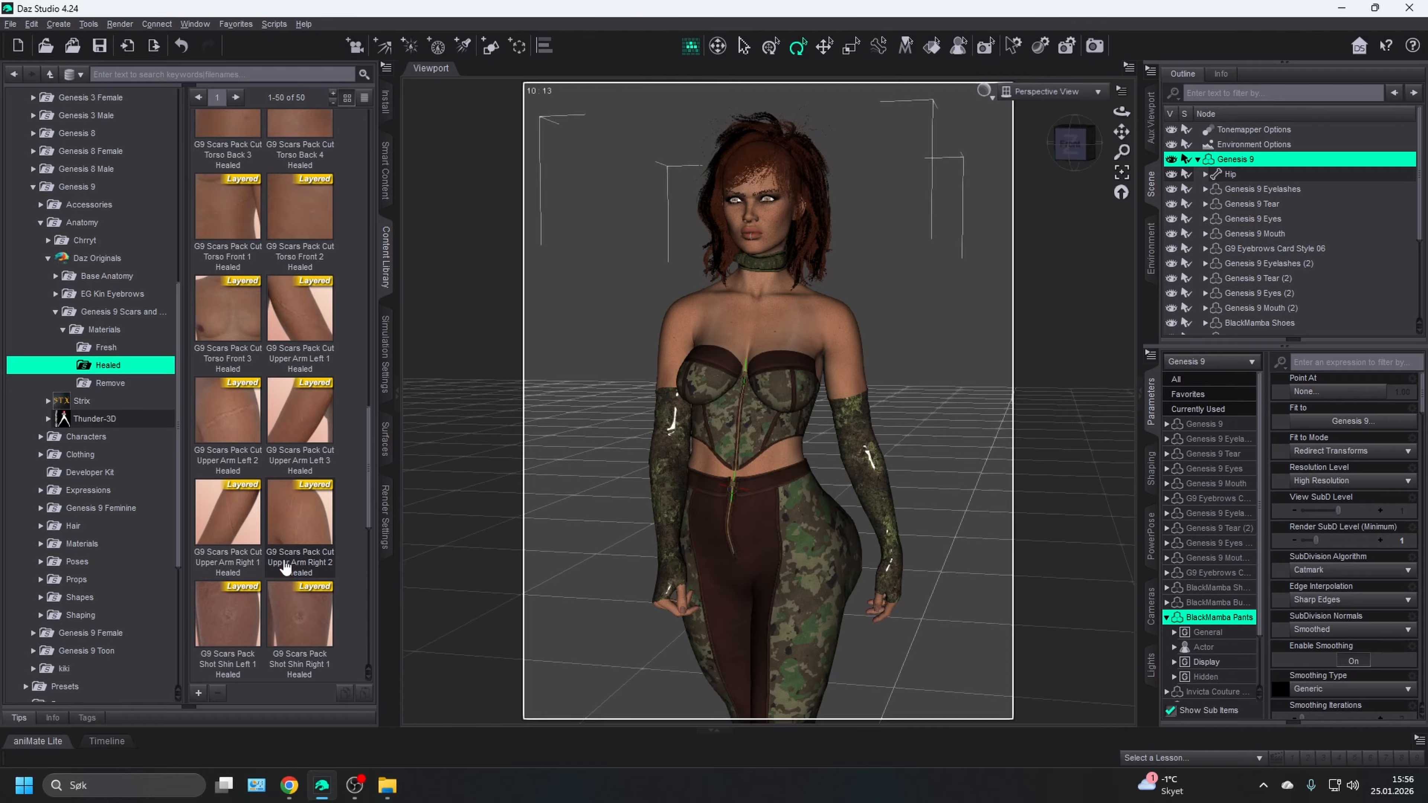
pyautogui.moveTo(227, 334)
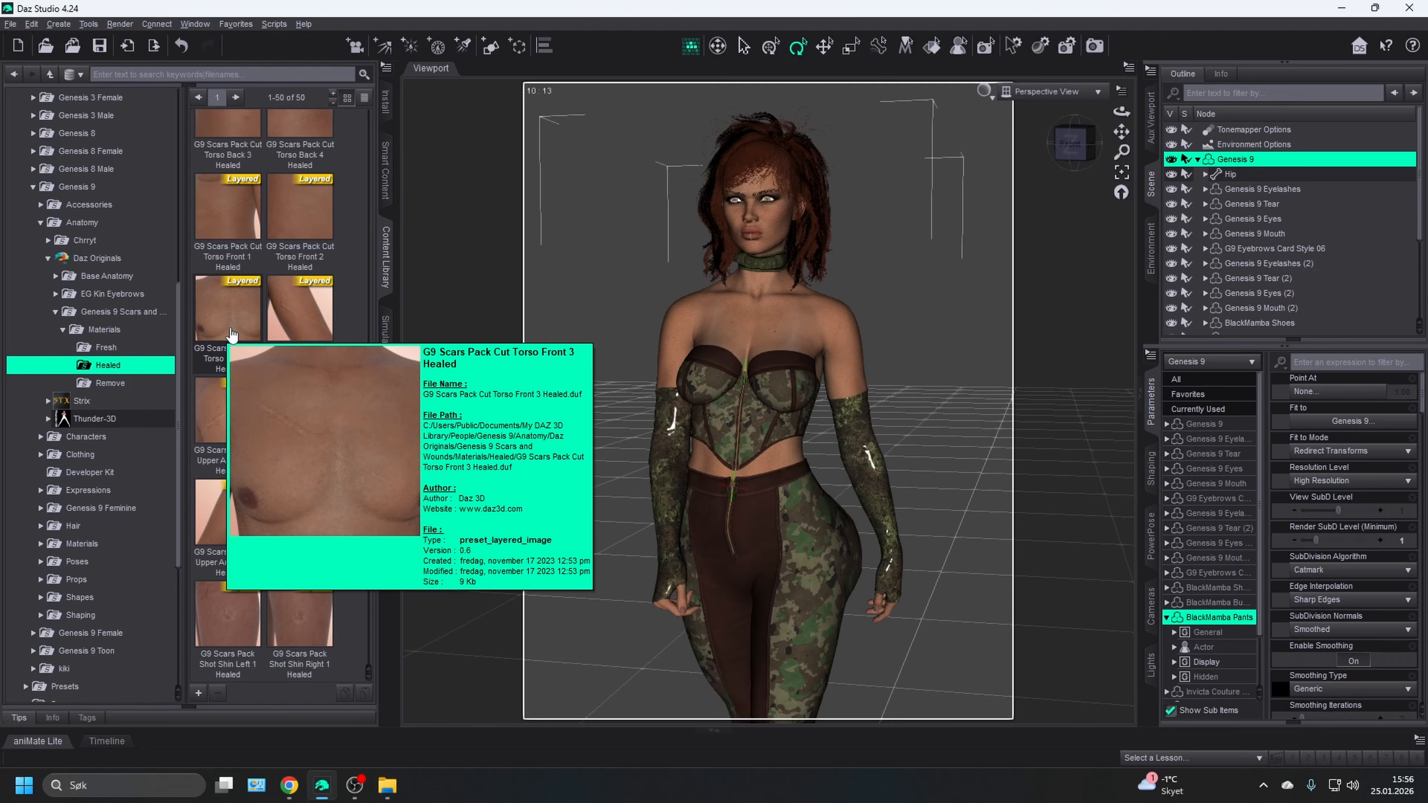
pyautogui.click(231, 335)
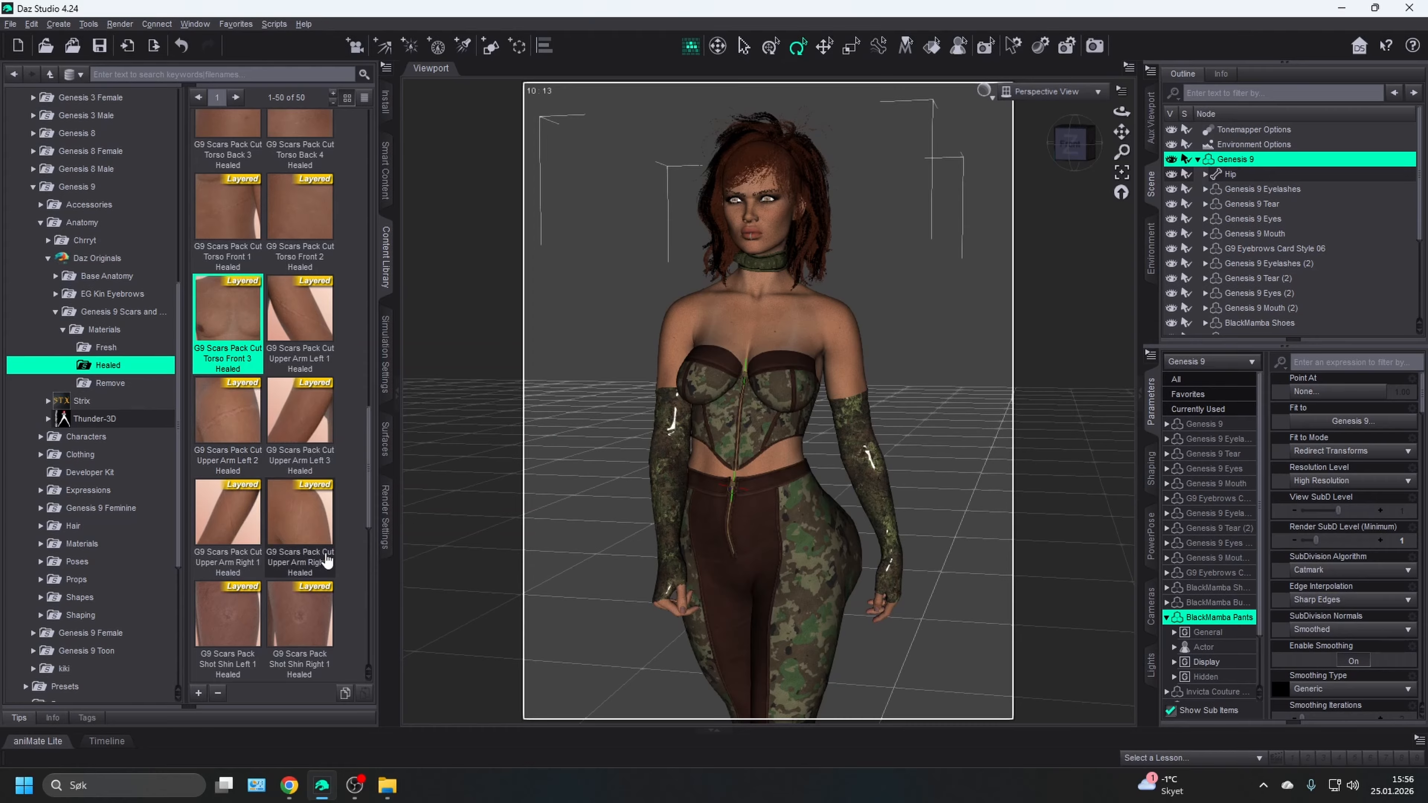
pyautogui.scroll(5, 298, 465)
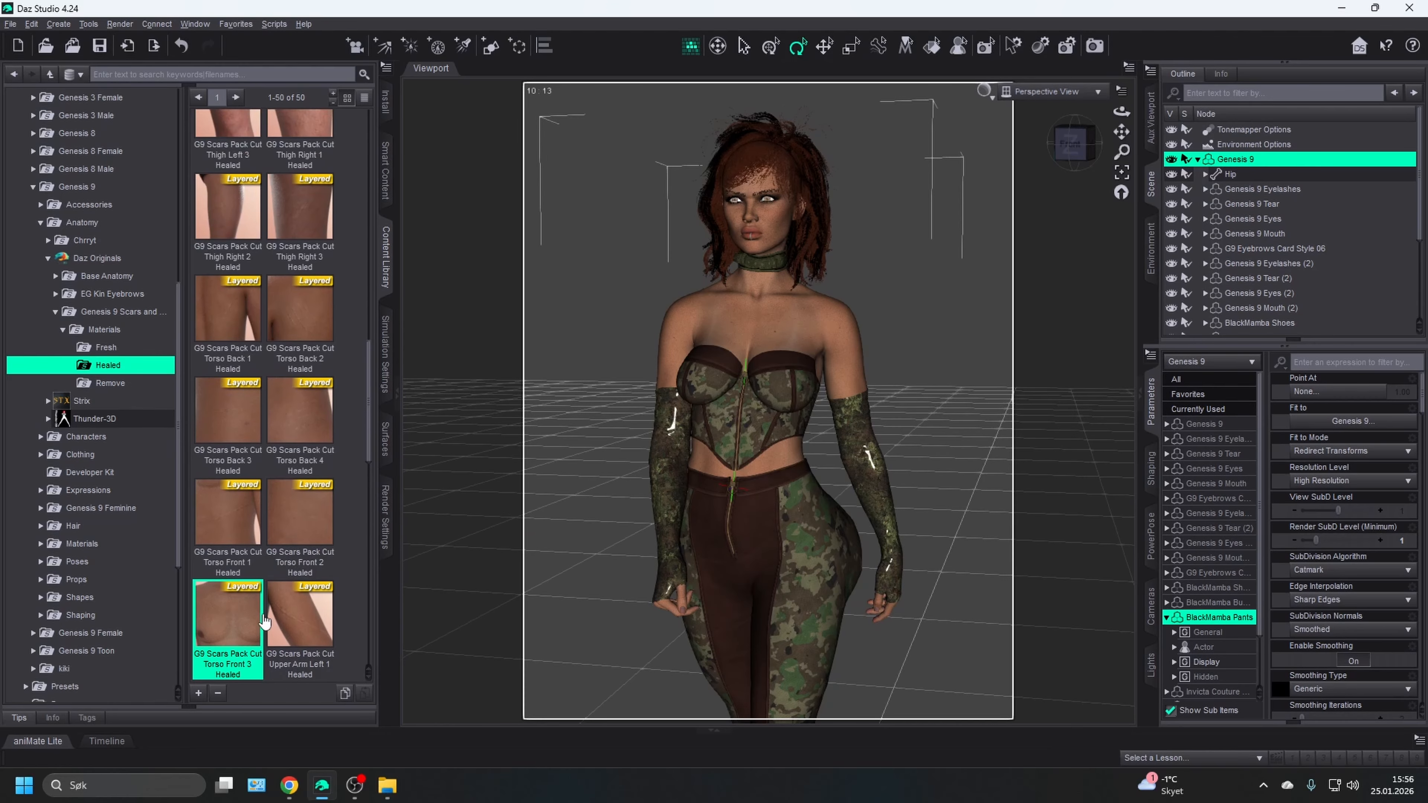
pyautogui.scroll(-5, 271, 604)
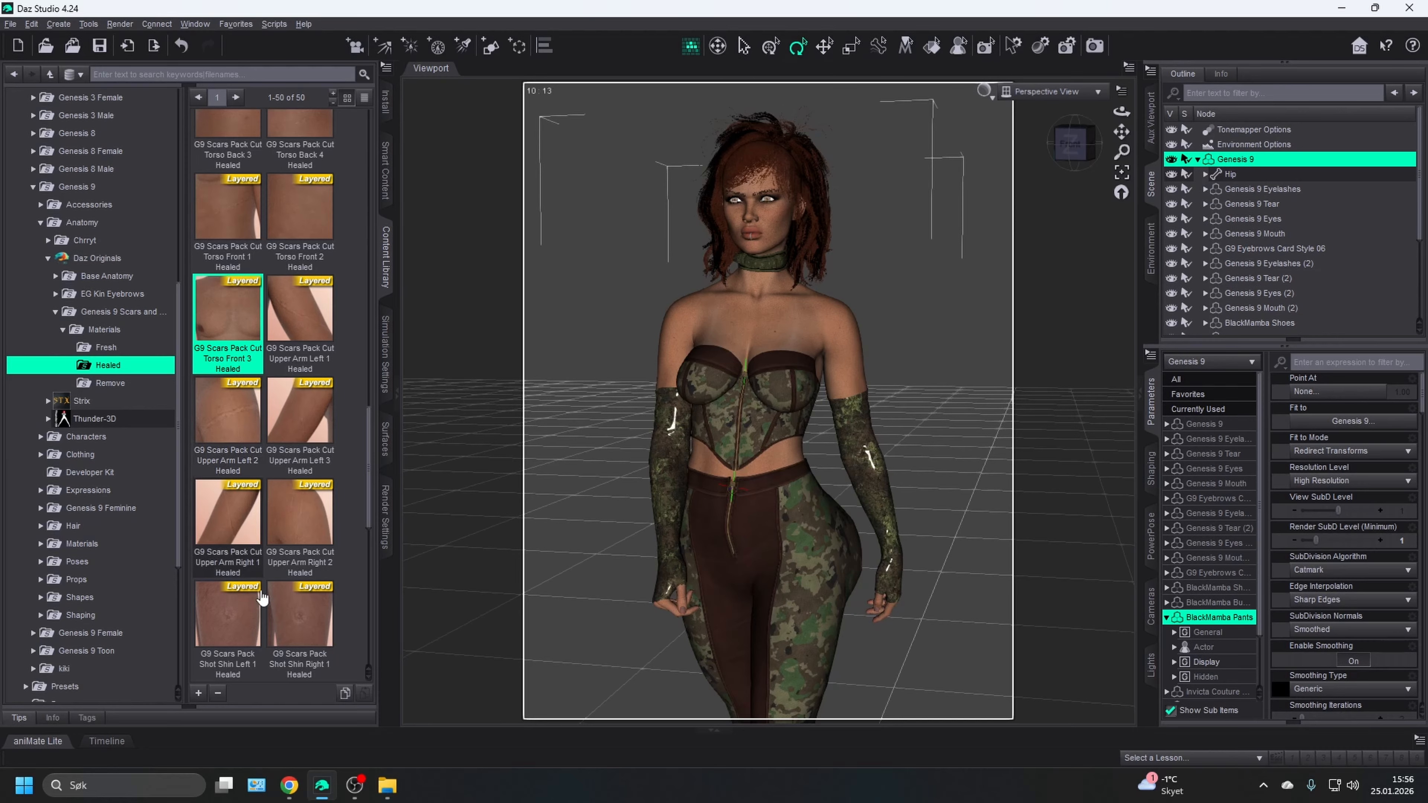
pyautogui.moveTo(241, 308)
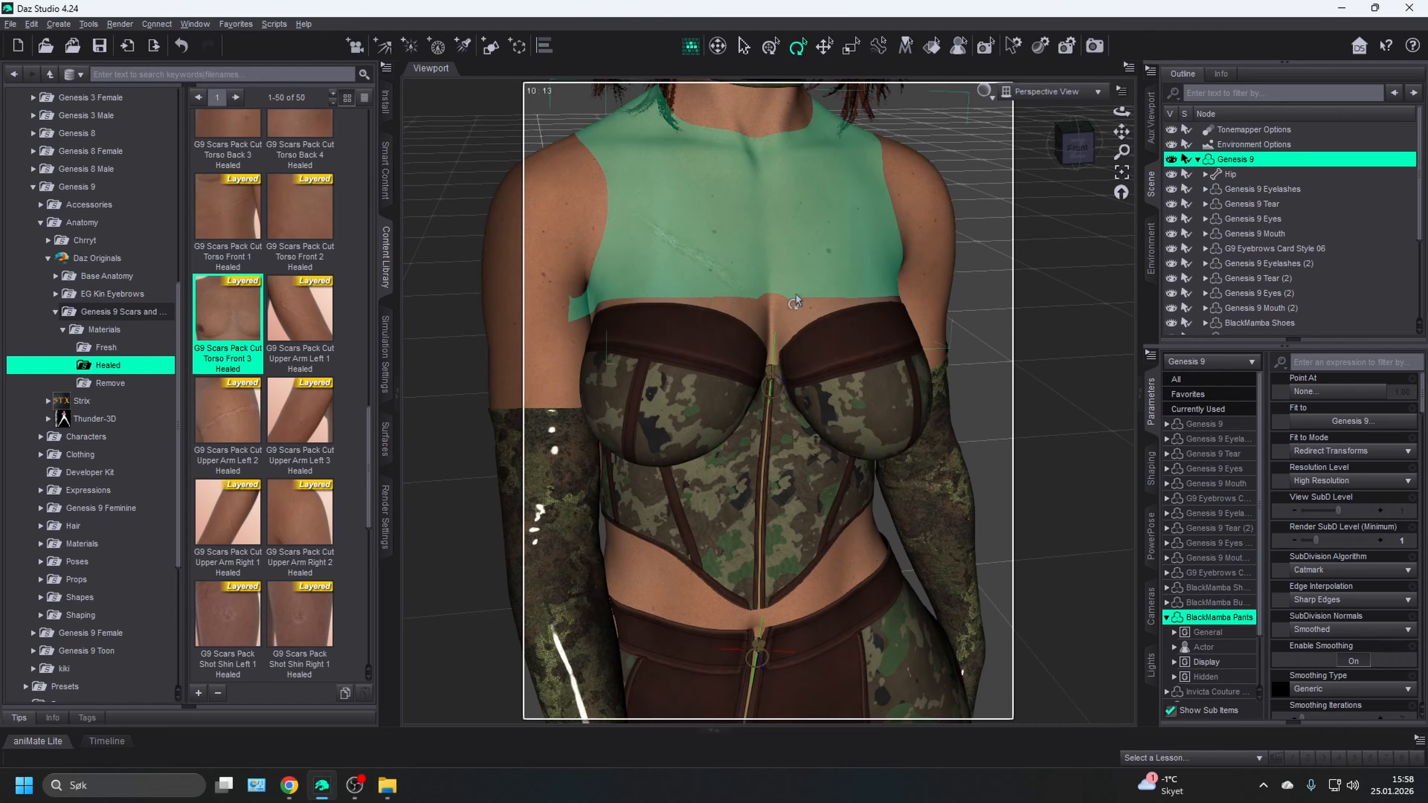
pyautogui.scroll(-2, 796, 294)
pyautogui.scroll(-2, 795, 299)
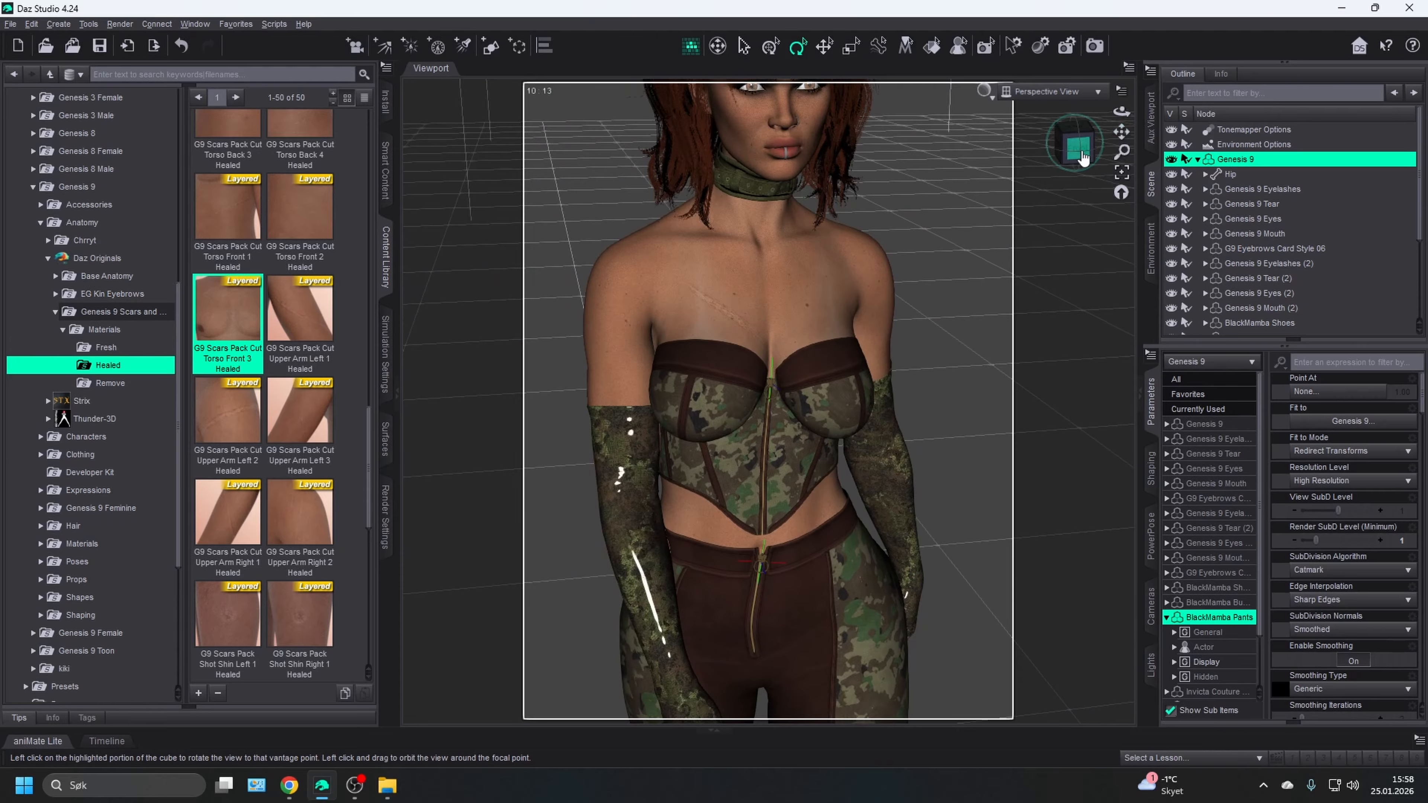
pyautogui.moveTo(1121, 137)
pyautogui.mouseDown()
pyautogui.moveTo(1121, 168)
pyautogui.moveTo(1077, 149)
pyautogui.moveTo(1126, 115)
pyautogui.mouseUp()
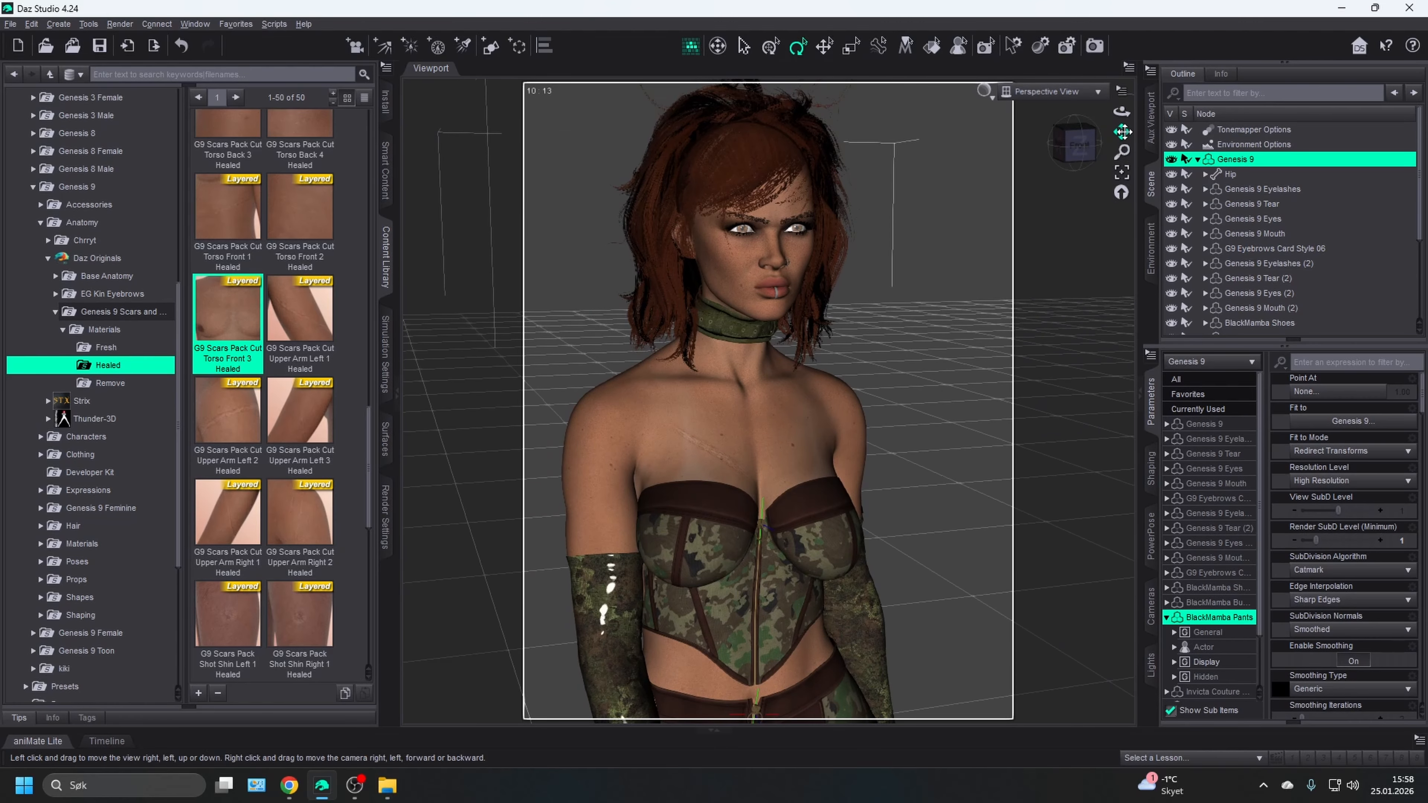
# - Collapse the Genesis 9 hierarchy in the scene, leaving the figure selected
pyautogui.scroll(2, 1007, 193)
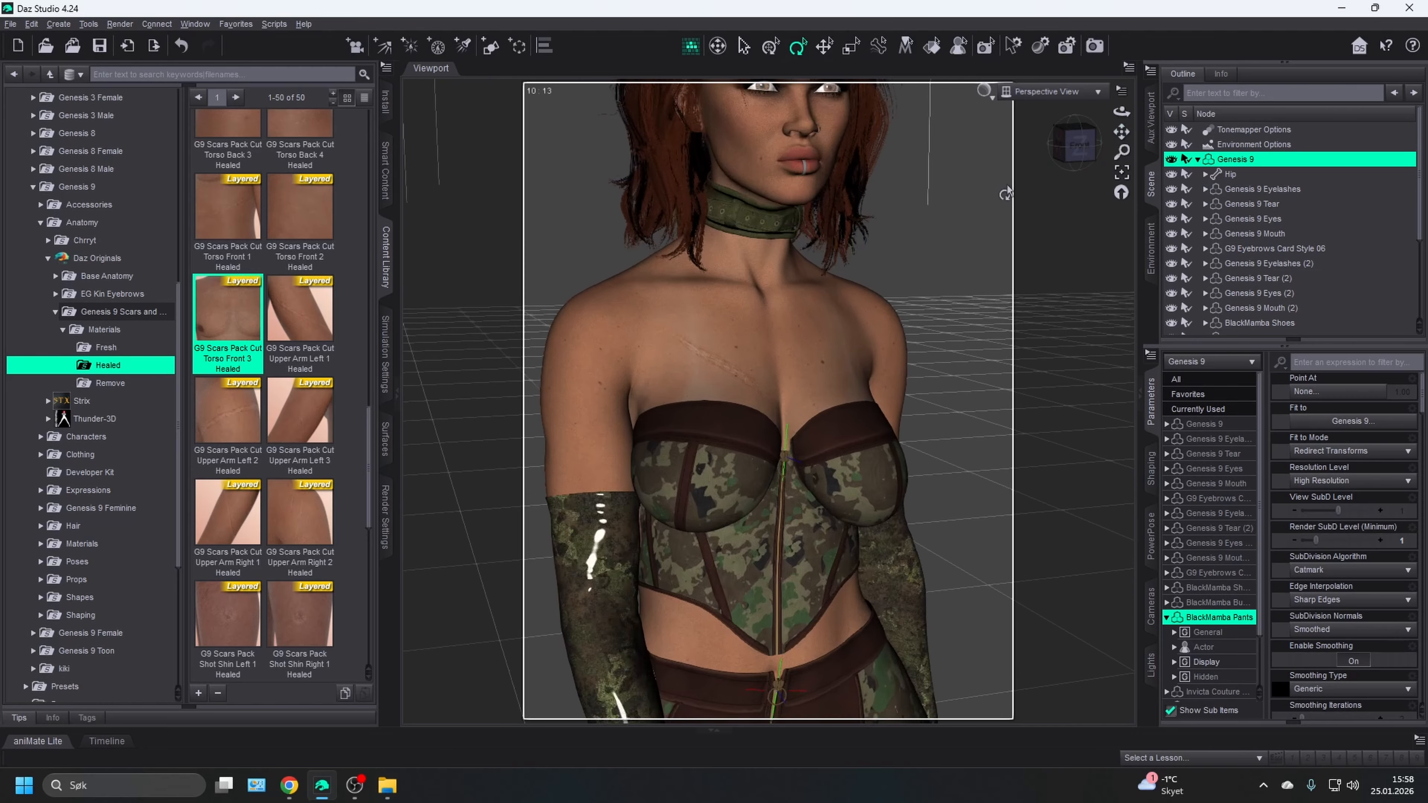
pyautogui.scroll(2, 1007, 193)
pyautogui.moveTo(1061, 165)
pyautogui.mouseDown()
pyautogui.moveTo(1035, 172)
pyautogui.moveTo(1090, 152)
pyautogui.moveTo(1034, 147)
pyautogui.moveTo(1067, 156)
pyautogui.mouseUp()
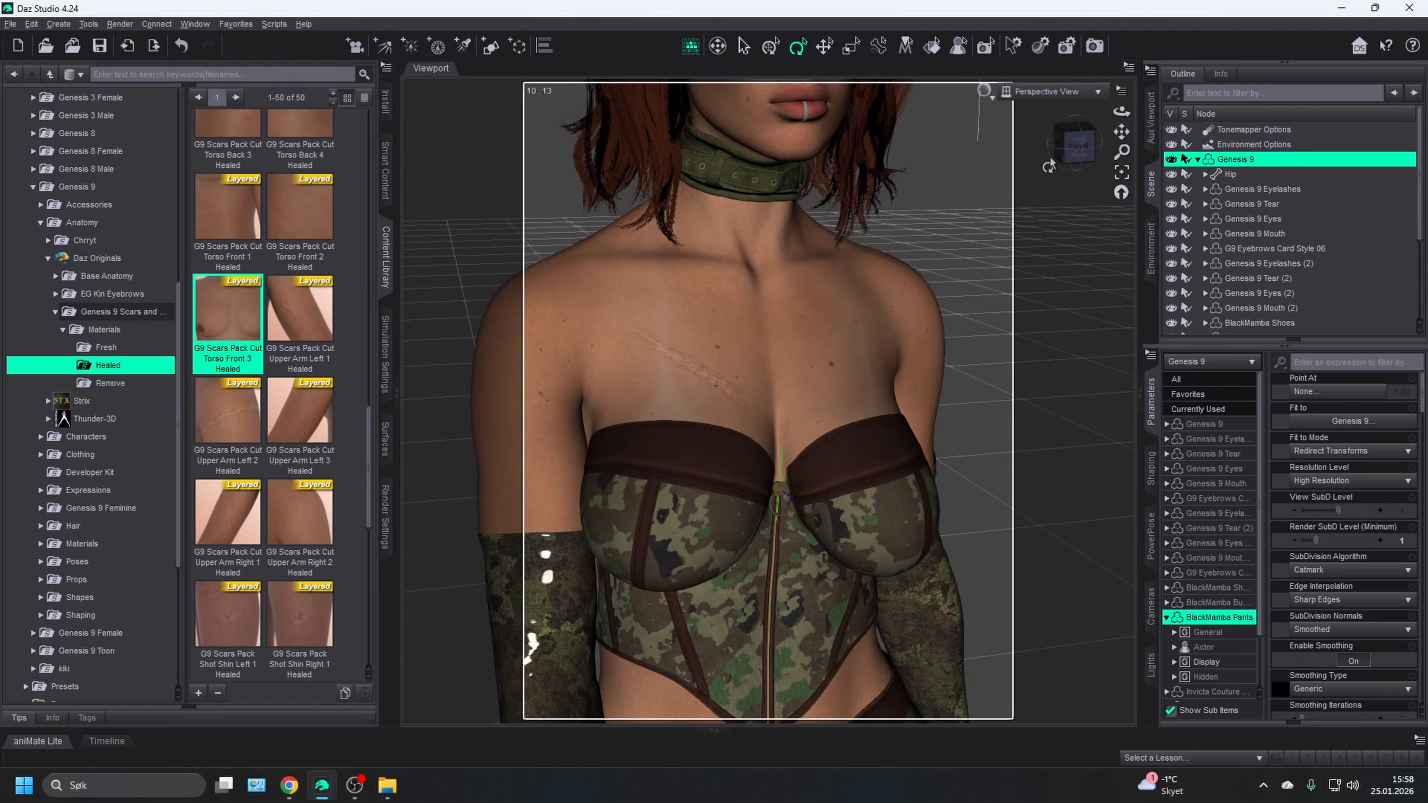
pyautogui.scroll(-4, 966, 147)
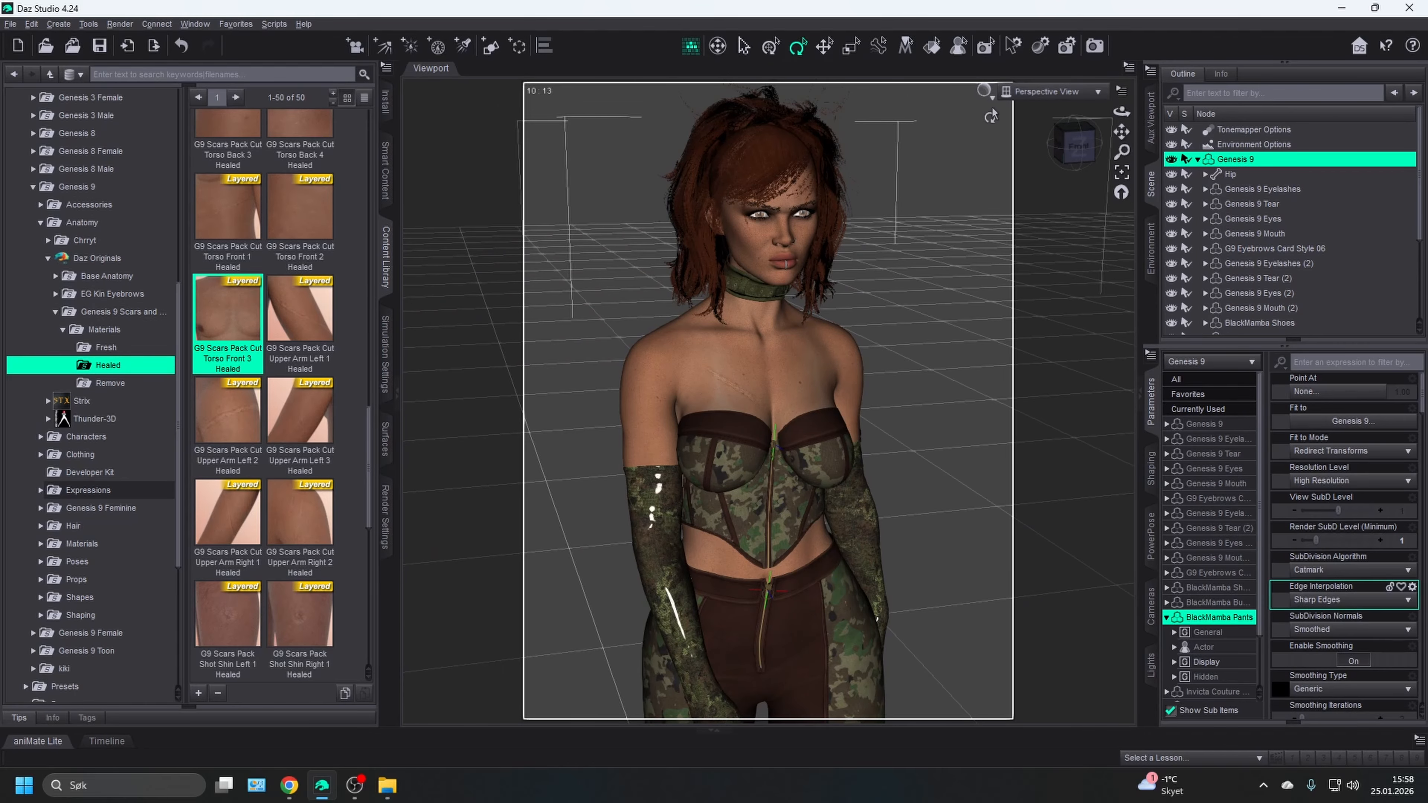
pyautogui.click(1111, 132)
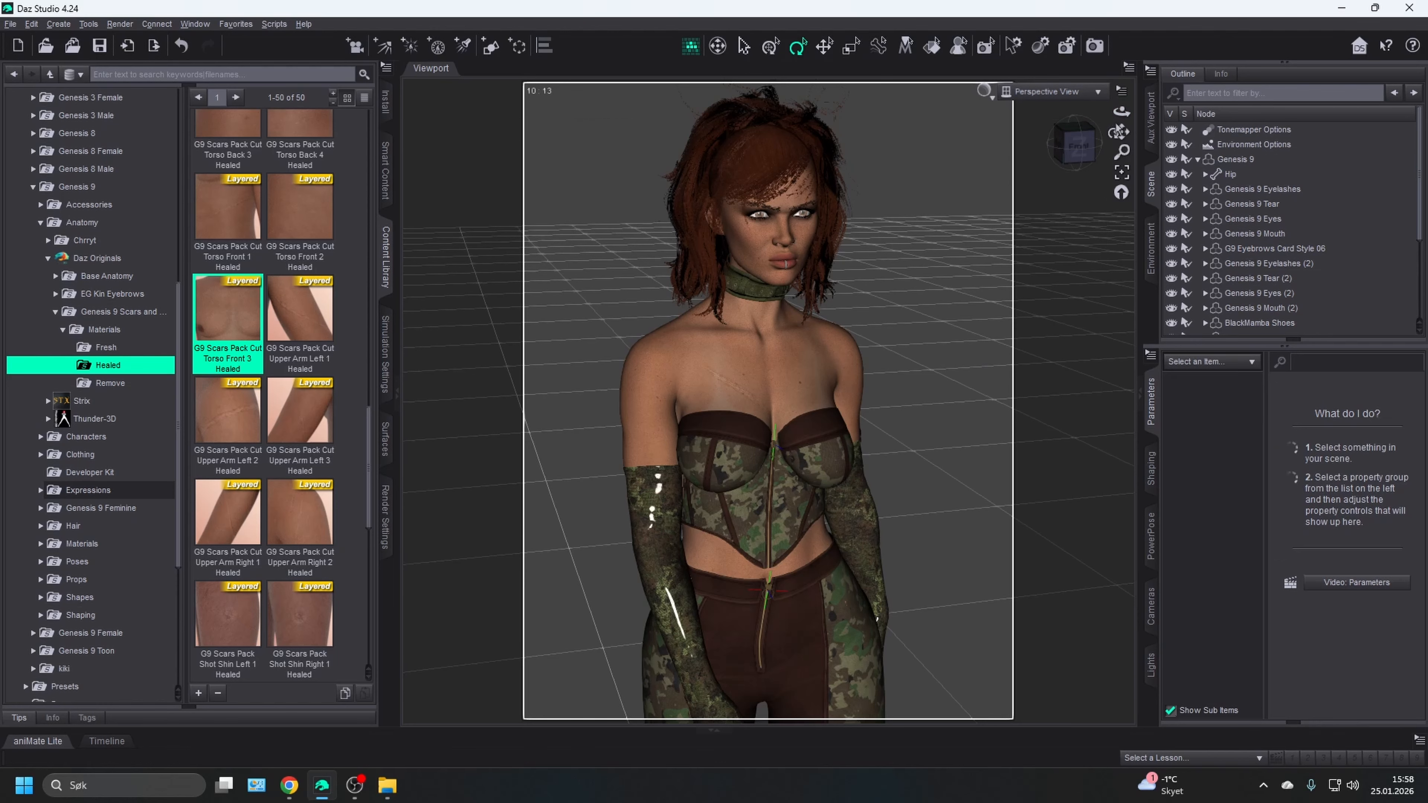
pyautogui.doubleClick(1237, 158)
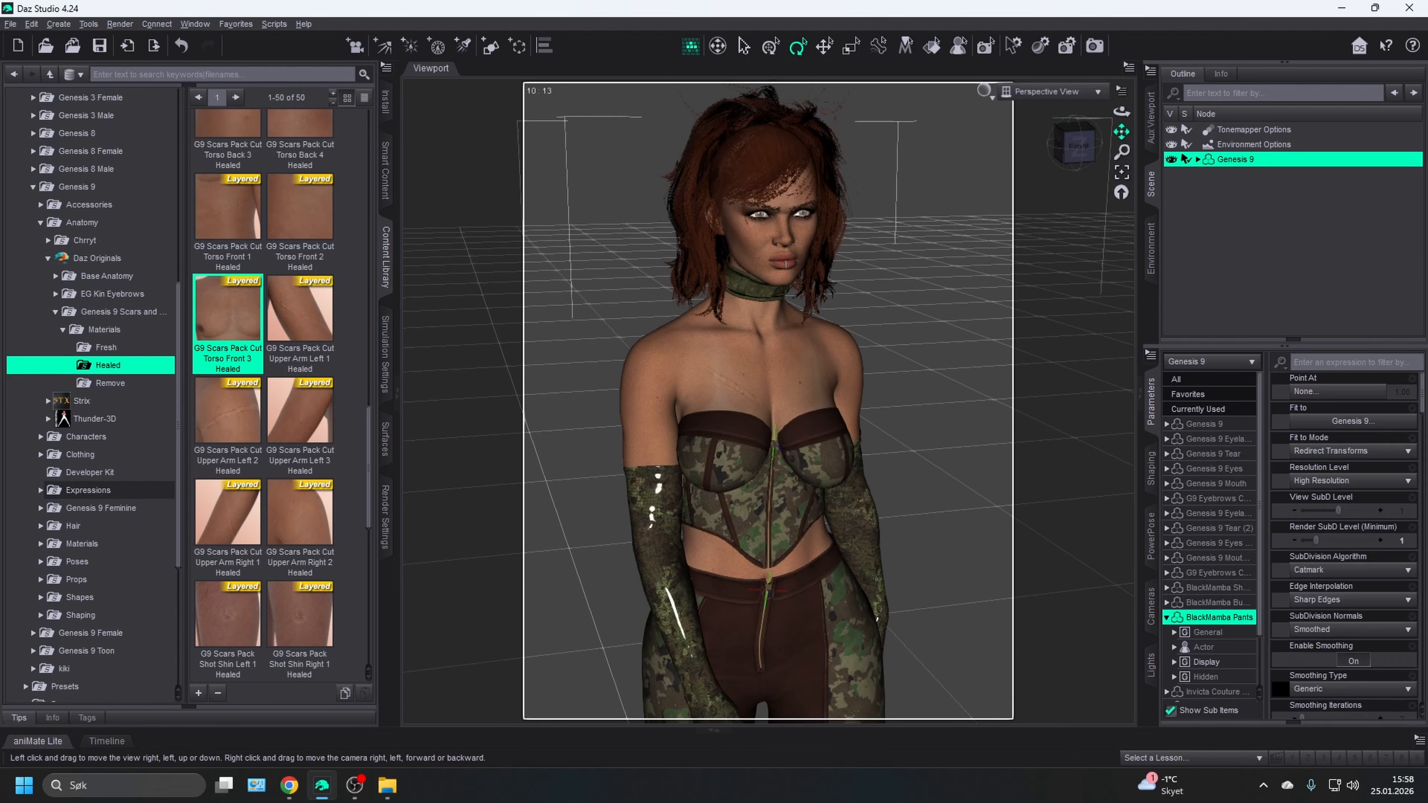
pyautogui.moveTo(1121, 132); pyautogui.dragTo(1219, 12)
pyautogui.scroll(-3, 868, 456)
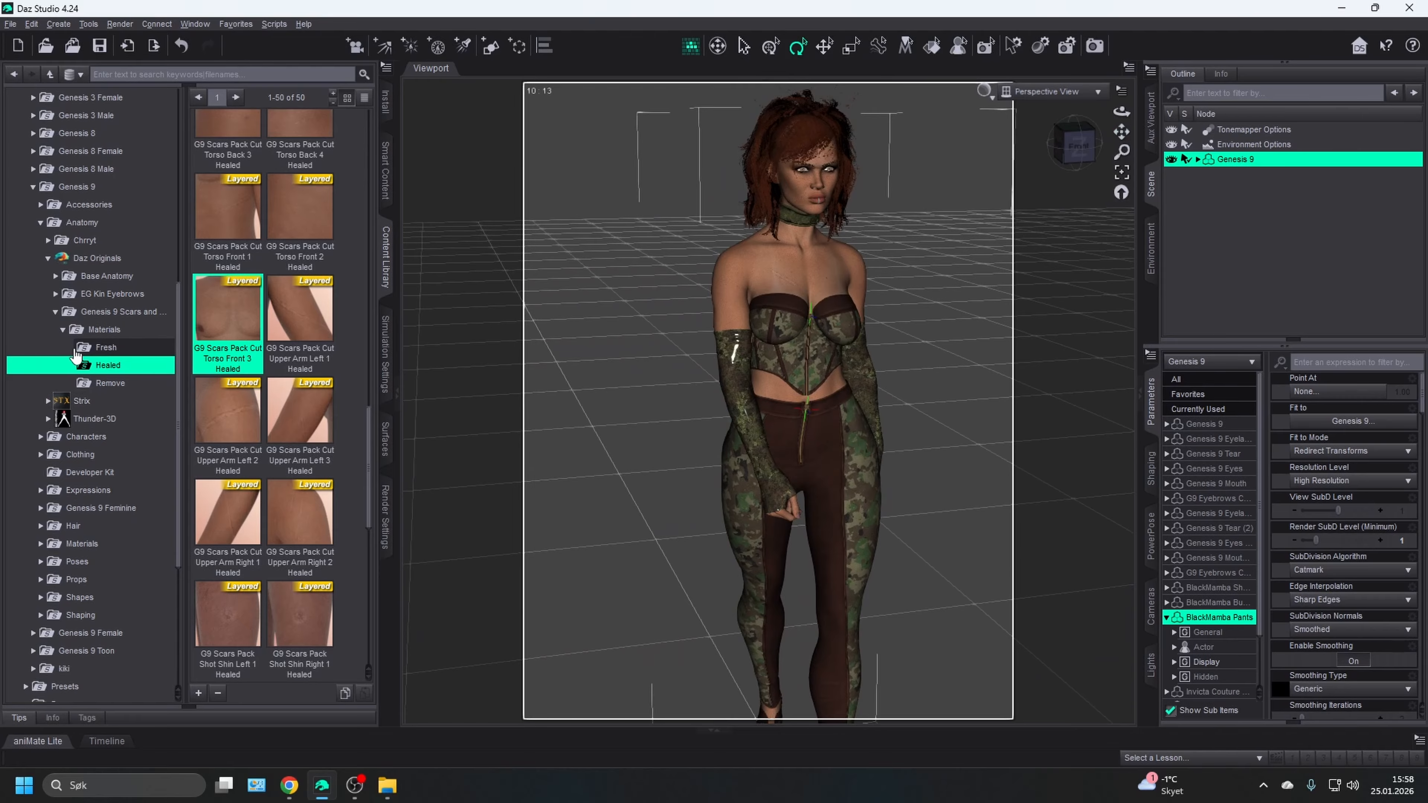
# - Collapse the Scars and Wounds, Daz Originals, Anatomy and Genesis 9 folders in the content library
pyautogui.press('Left')
pyautogui.press('Left')
pyautogui.press('Left')
pyautogui.press('Left')
pyautogui.press('Left')
pyautogui.press('Left')
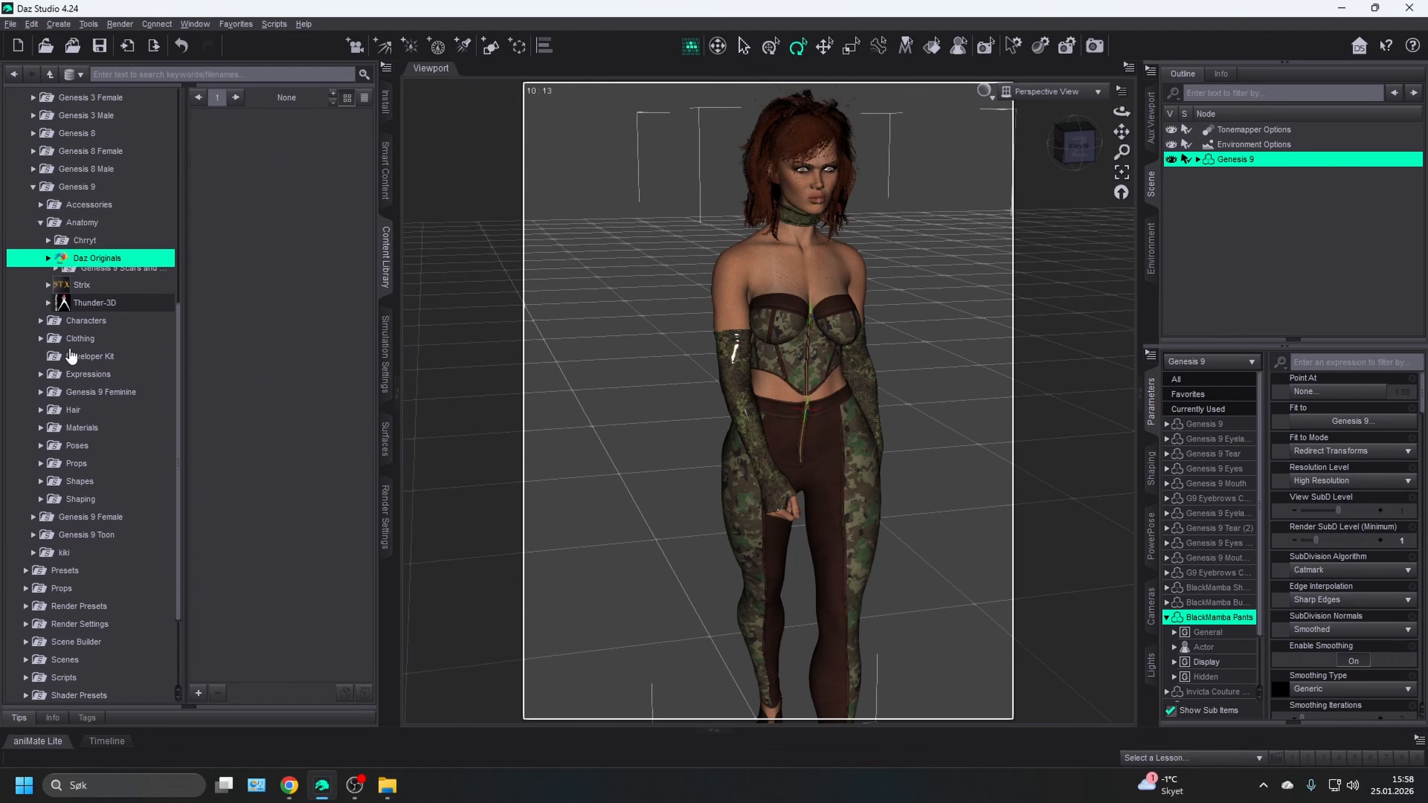
pyautogui.press('Left')
pyautogui.press('Left')
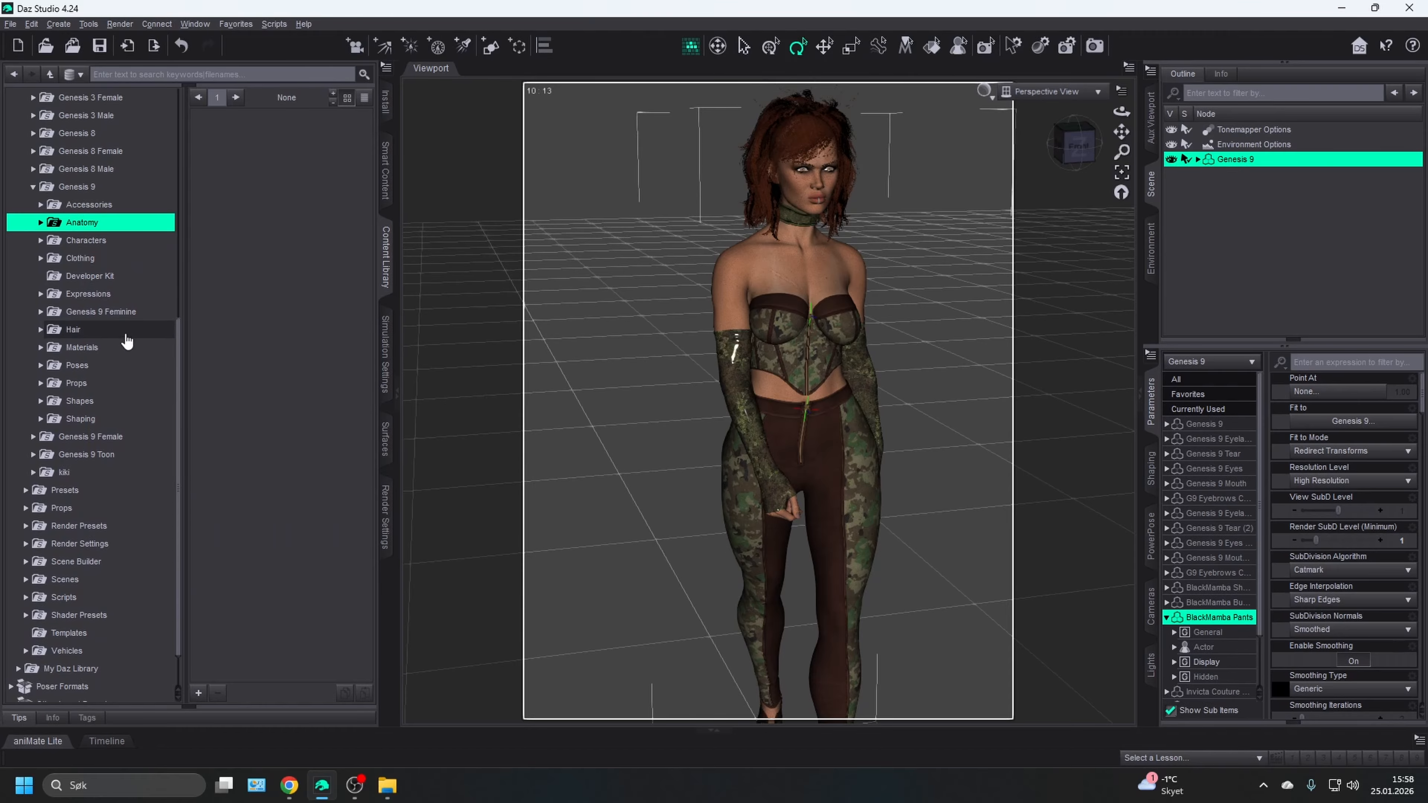
pyautogui.press('Left')
pyautogui.press('Left')
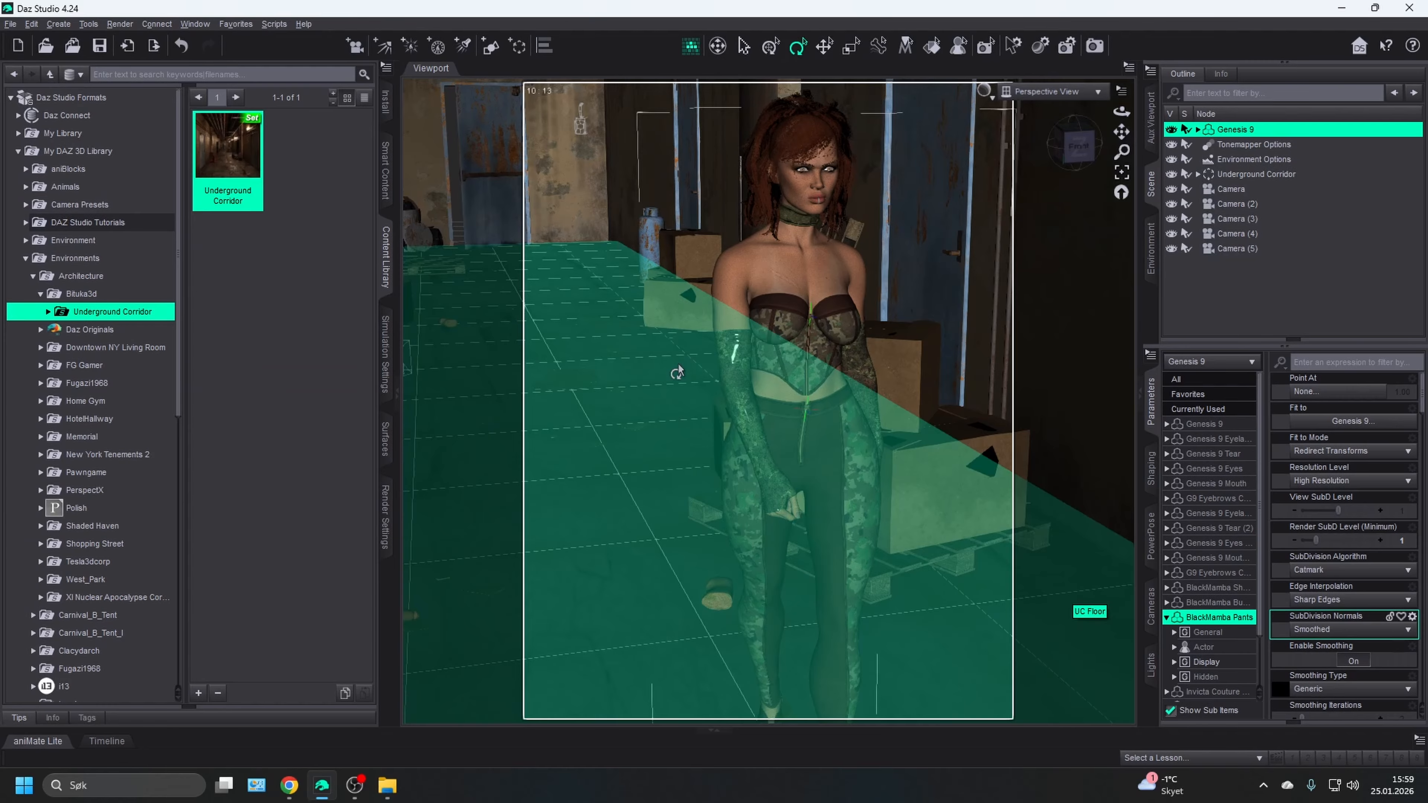
# - Switch to Chrome and examine the Underground Corridor product page, including its preview images, included props and related products
pyautogui.moveTo(1066, 154); pyautogui.dragTo(1014, 131)
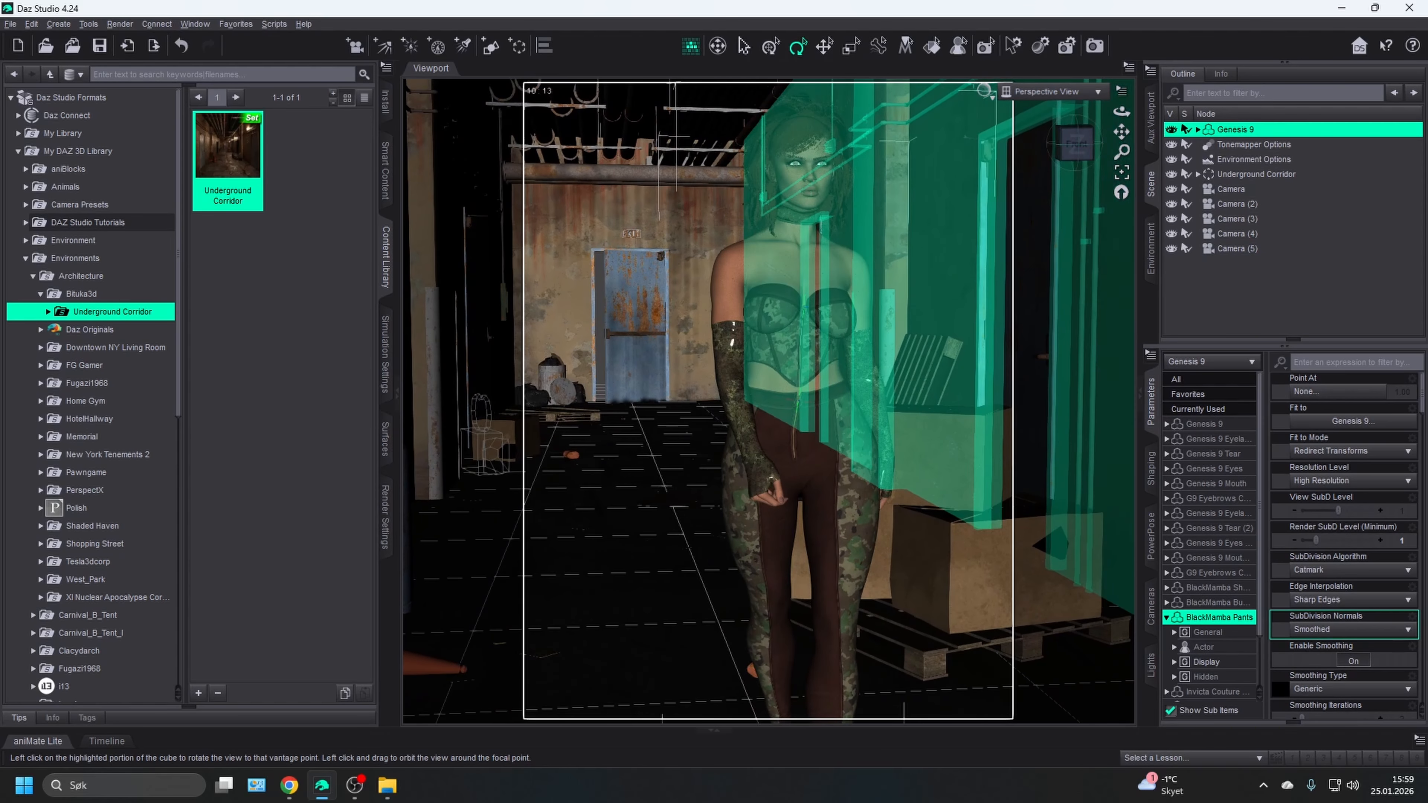
pyautogui.click(289, 785)
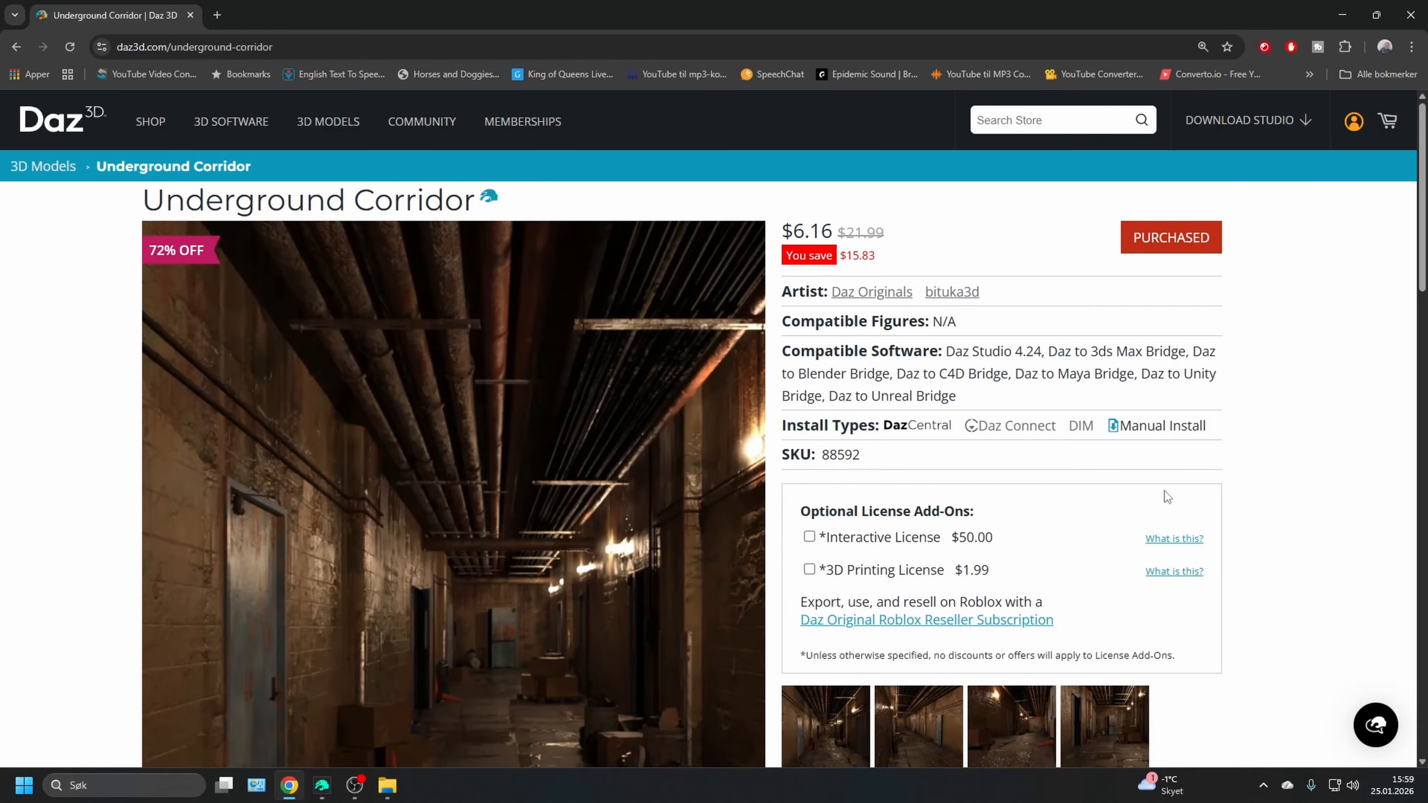
pyautogui.scroll(-6, 1163, 495)
pyautogui.scroll(6, 1164, 500)
pyautogui.scroll(-5, 1303, 430)
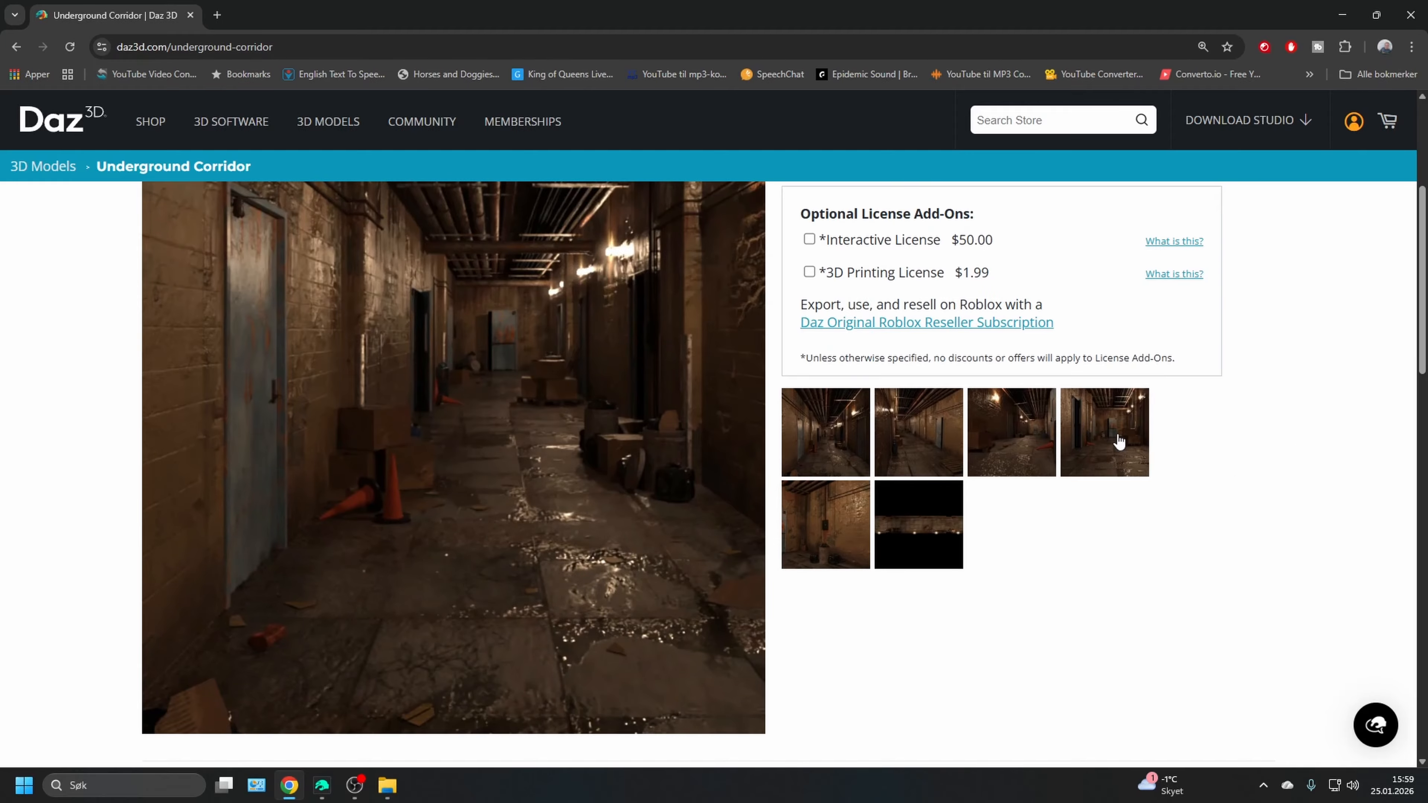
pyautogui.click(1119, 441)
pyautogui.click(1383, 265)
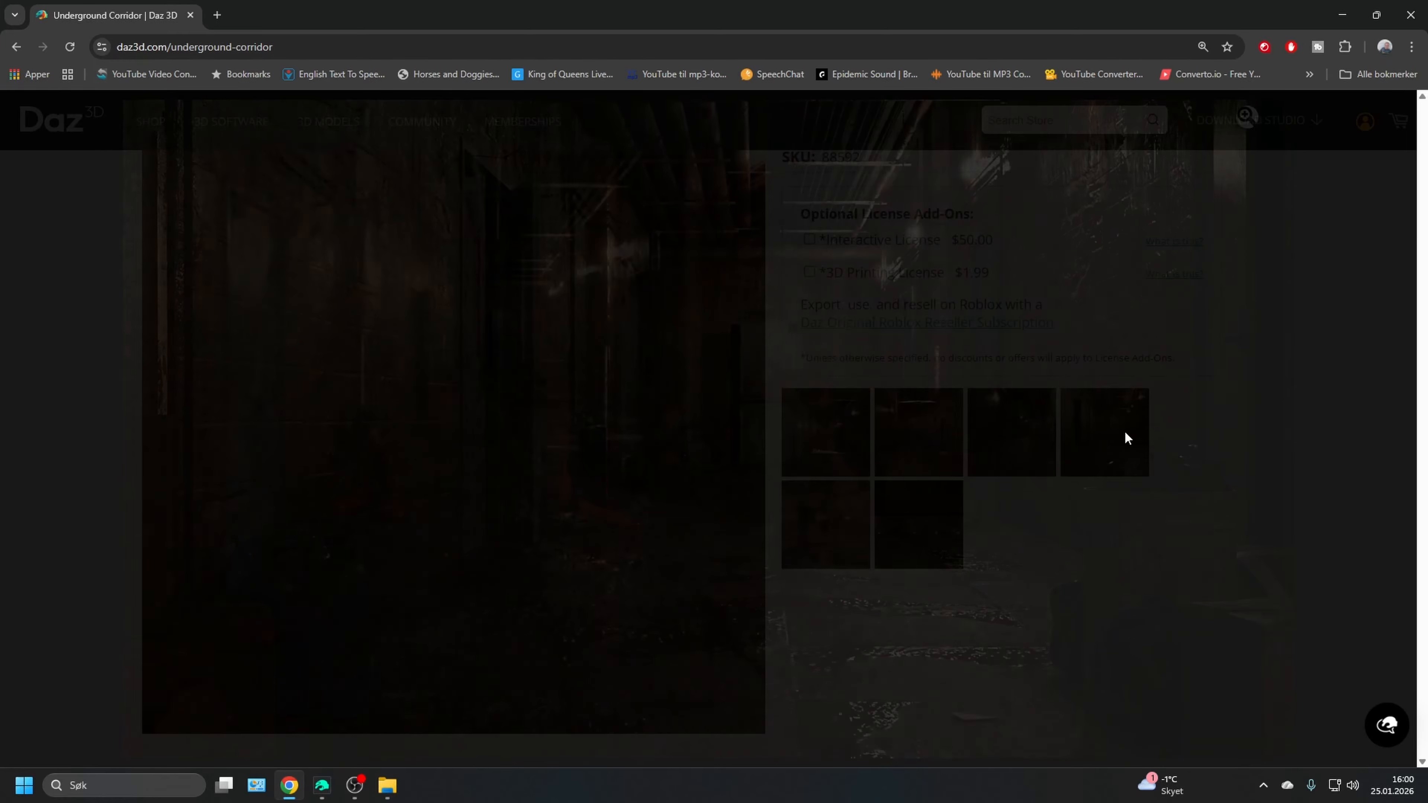
pyautogui.scroll(-11, 1124, 433)
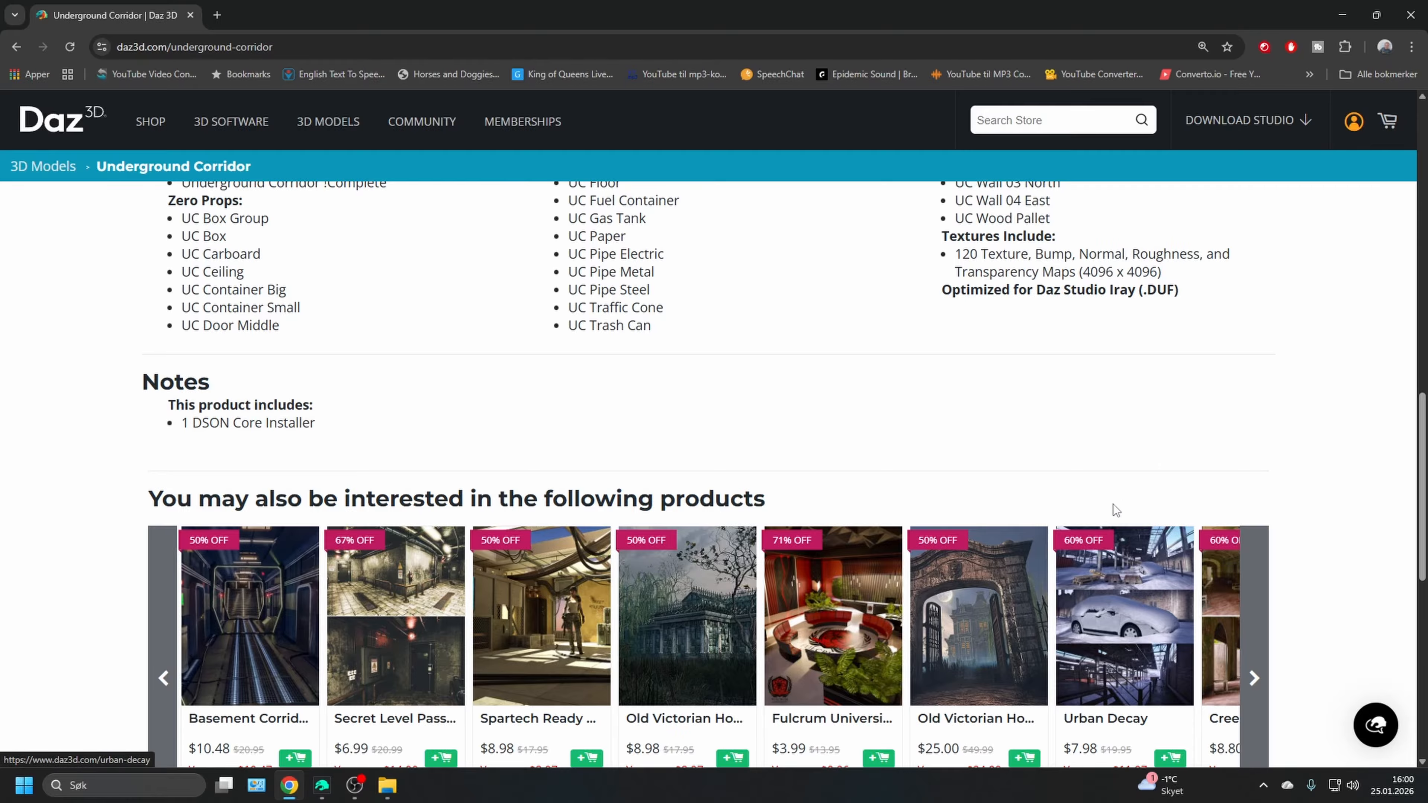
pyautogui.scroll(3, 1082, 399)
pyautogui.scroll(-6, 1108, 498)
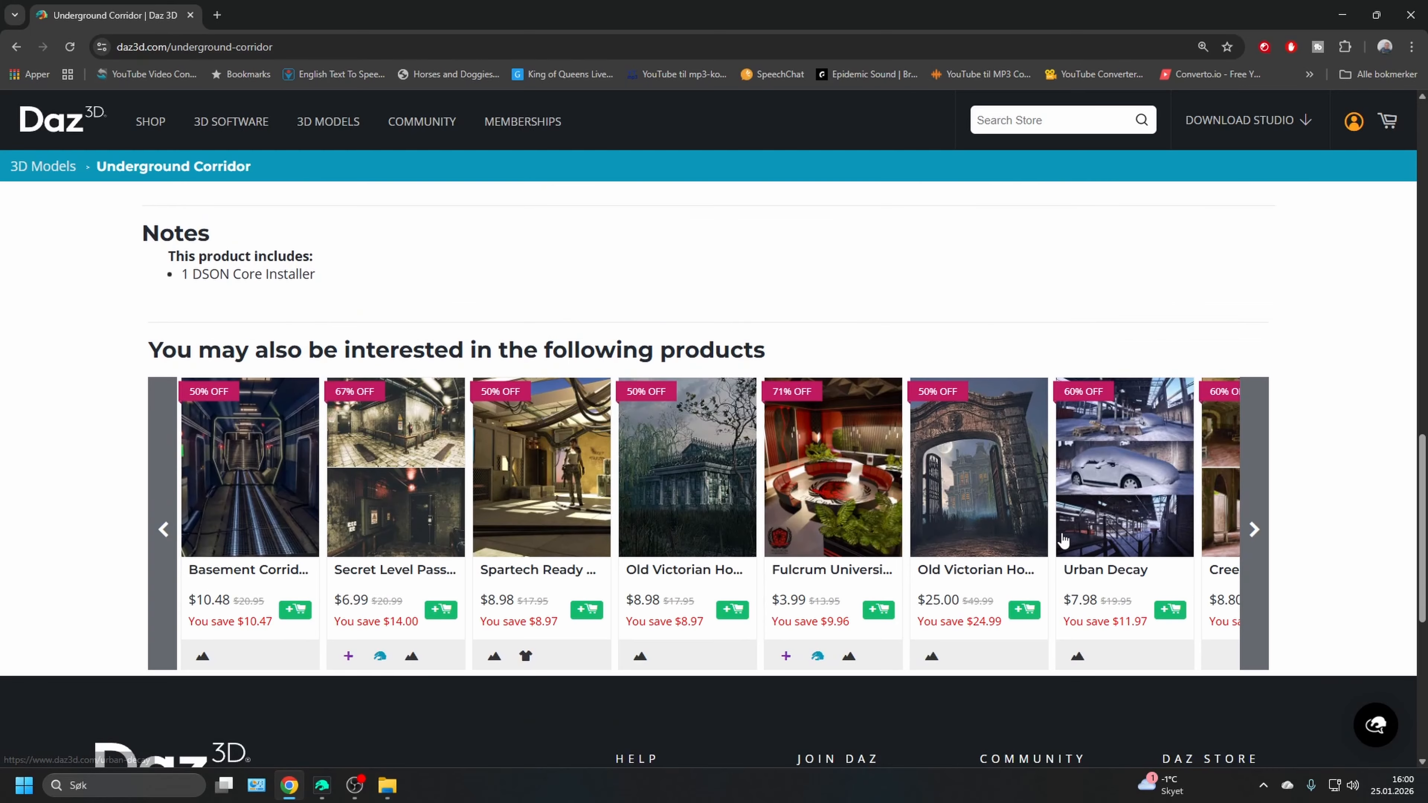
pyautogui.scroll(9, 1061, 534)
pyautogui.scroll(3, 651, 433)
pyautogui.scroll(6, 651, 433)
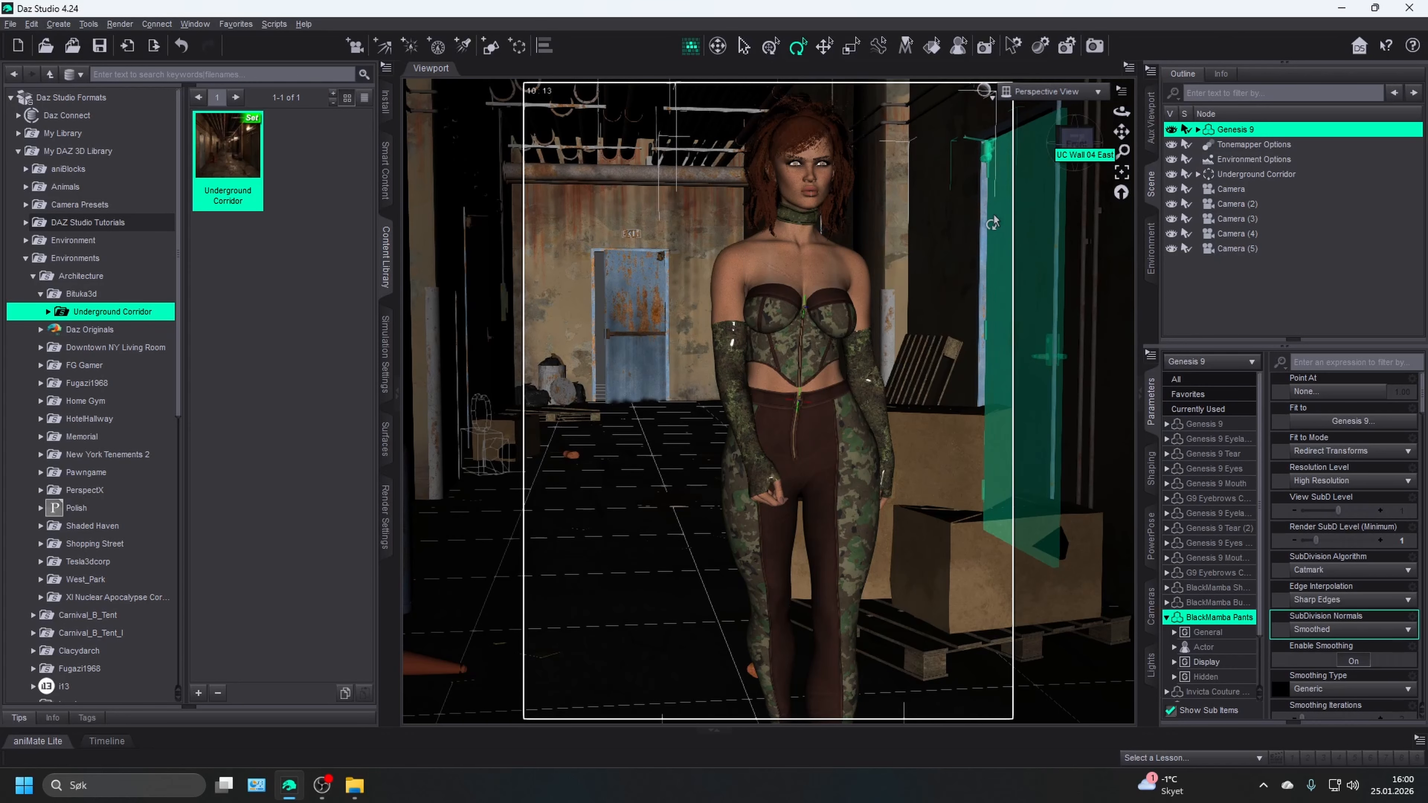
# - Back in Daz Studio, delete all five cameras, Camera through Camera (5), from the scene
pyautogui.scroll(-3, 907, 472)
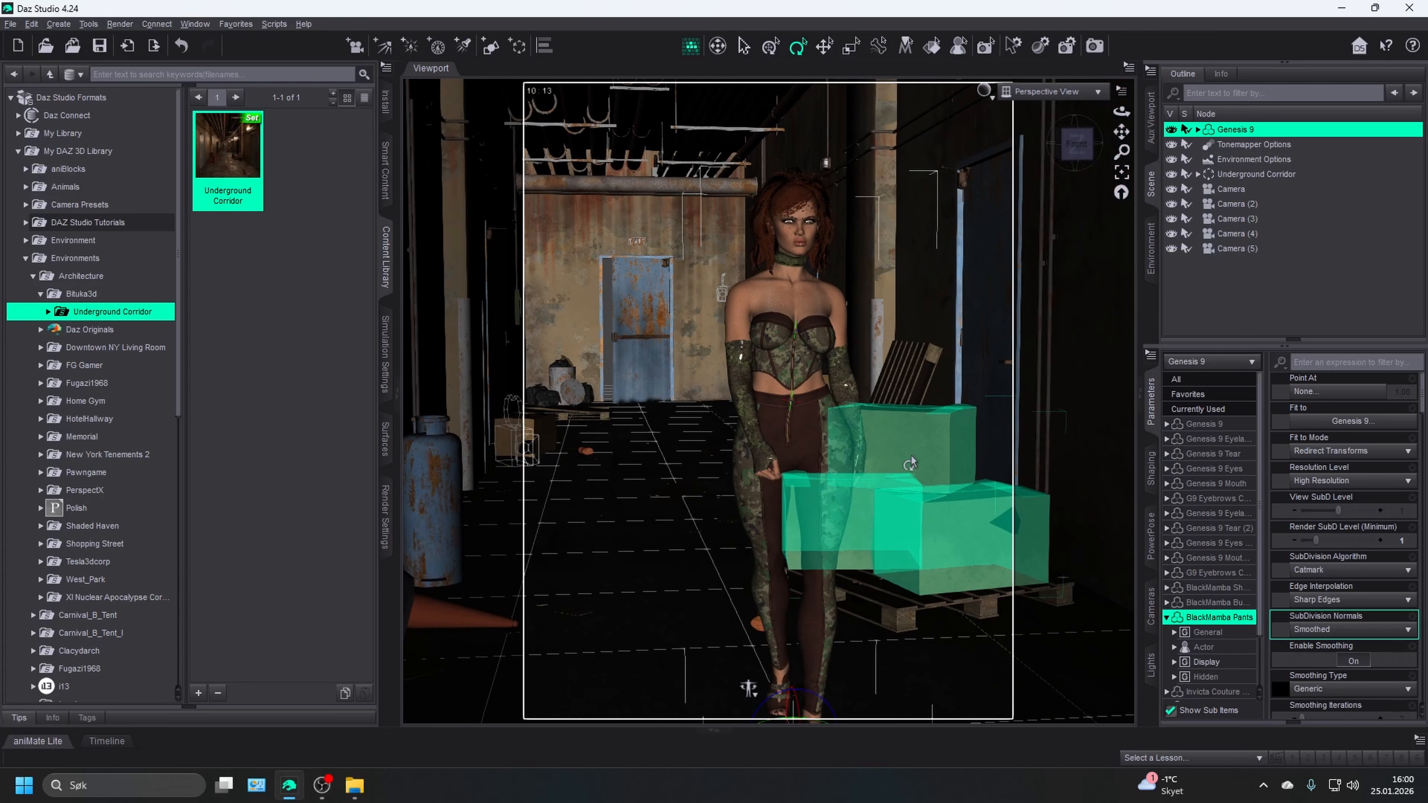
pyautogui.moveTo(1122, 133); pyautogui.dragTo(1123, 136)
pyautogui.click(1066, 167)
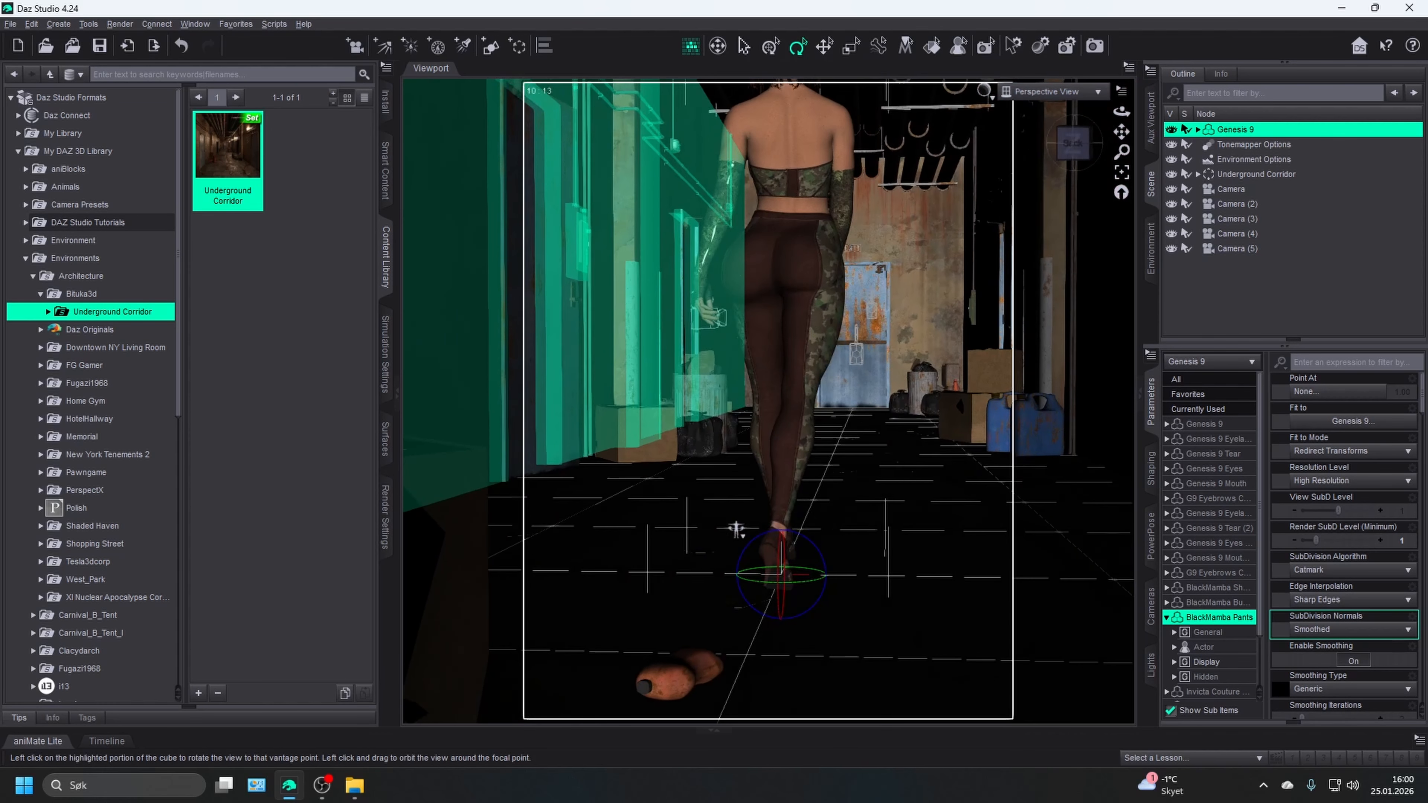
pyautogui.moveTo(1072, 144); pyautogui.dragTo(1110, 161)
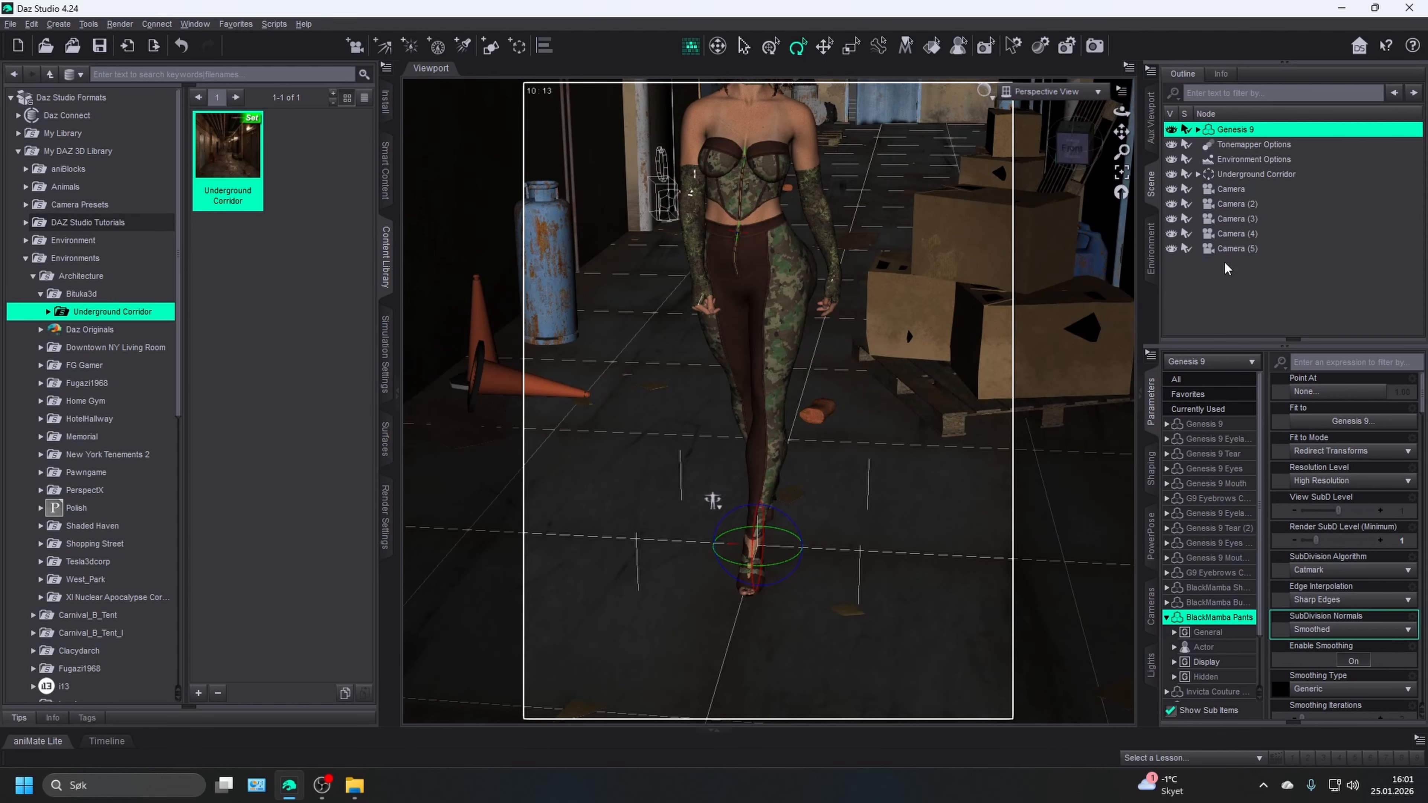
pyautogui.moveTo(1229, 248); pyautogui.dragTo(1269, 200)
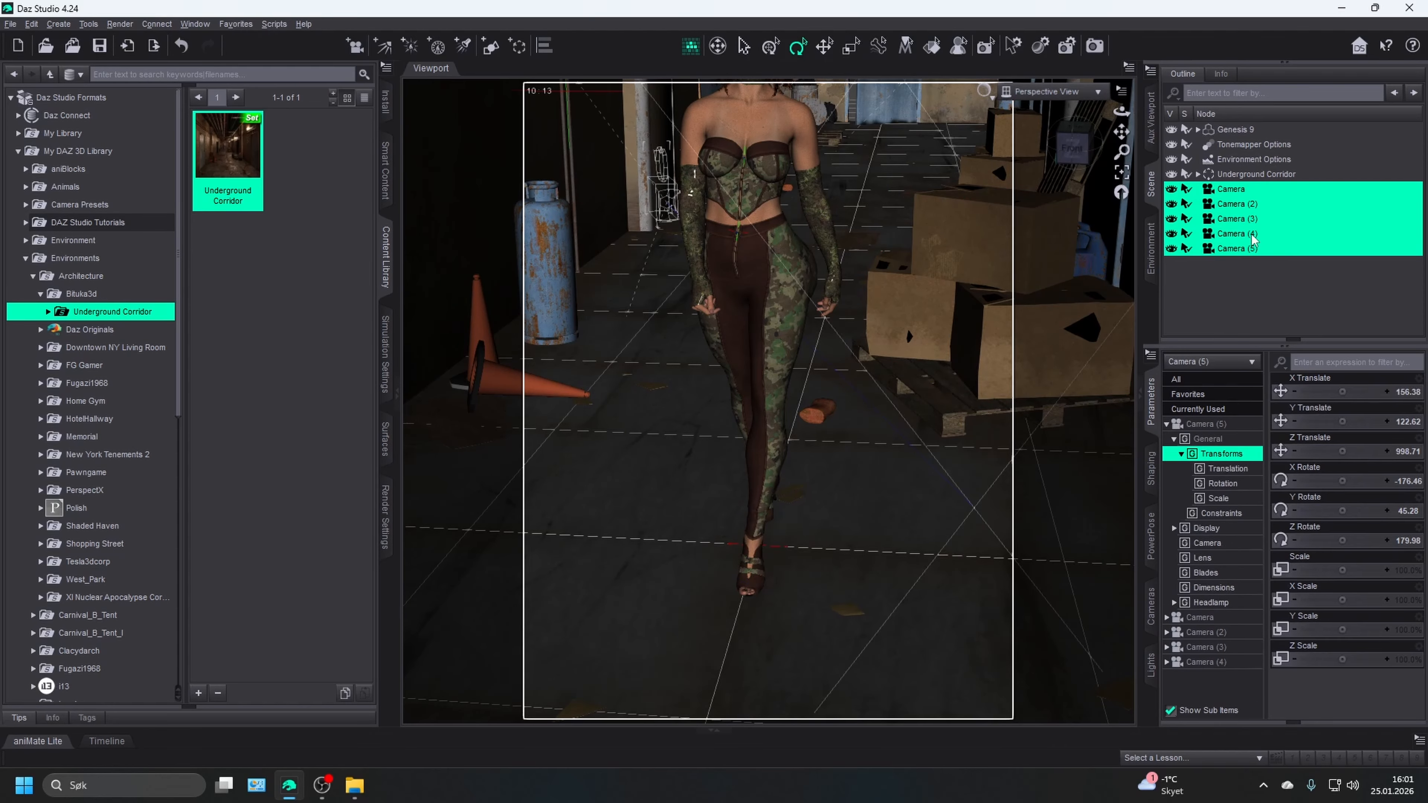
pyautogui.press('Delete')
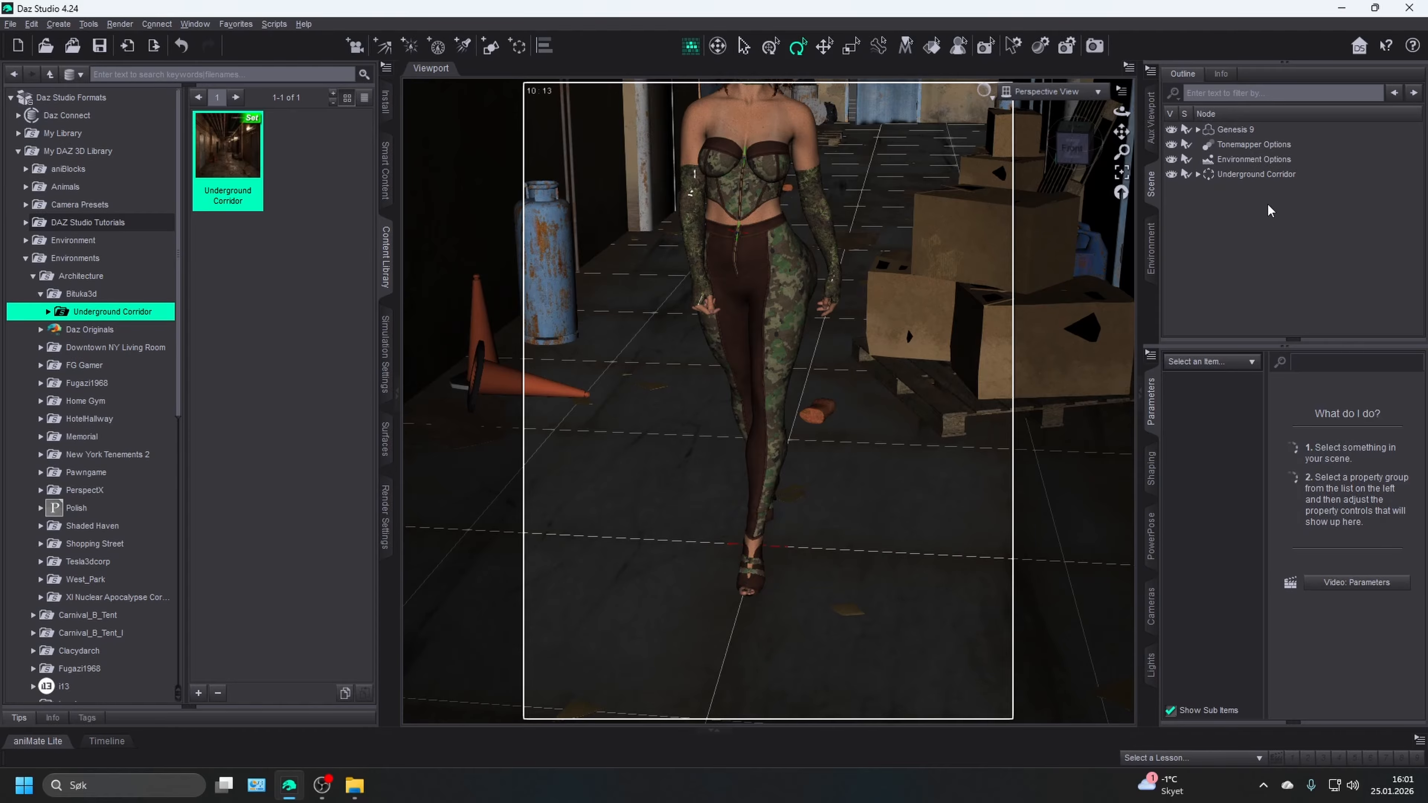
# - Turn the Genesis 9 figure around in the corridor by setting its Y Rotate to -180
pyautogui.click(1248, 133)
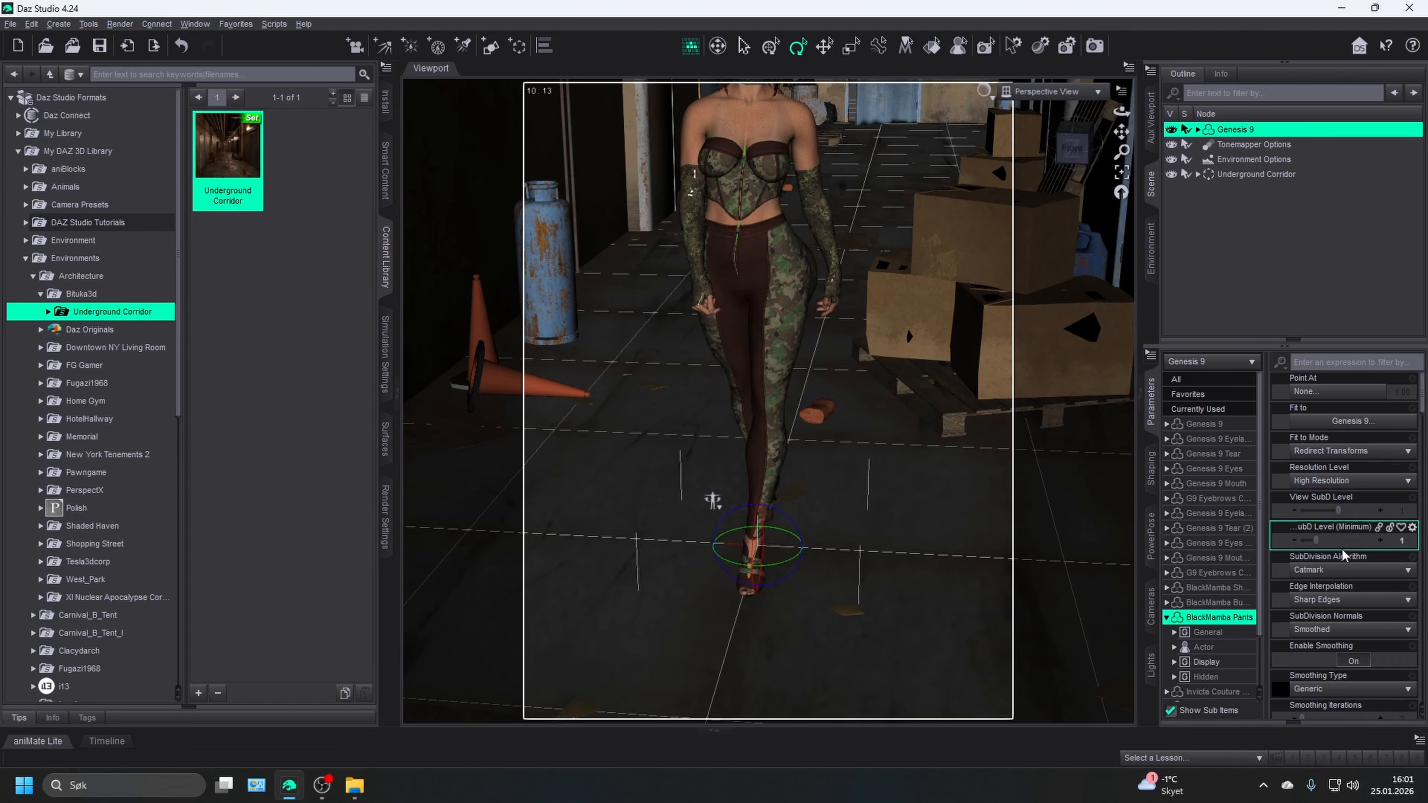
pyautogui.click(1179, 380)
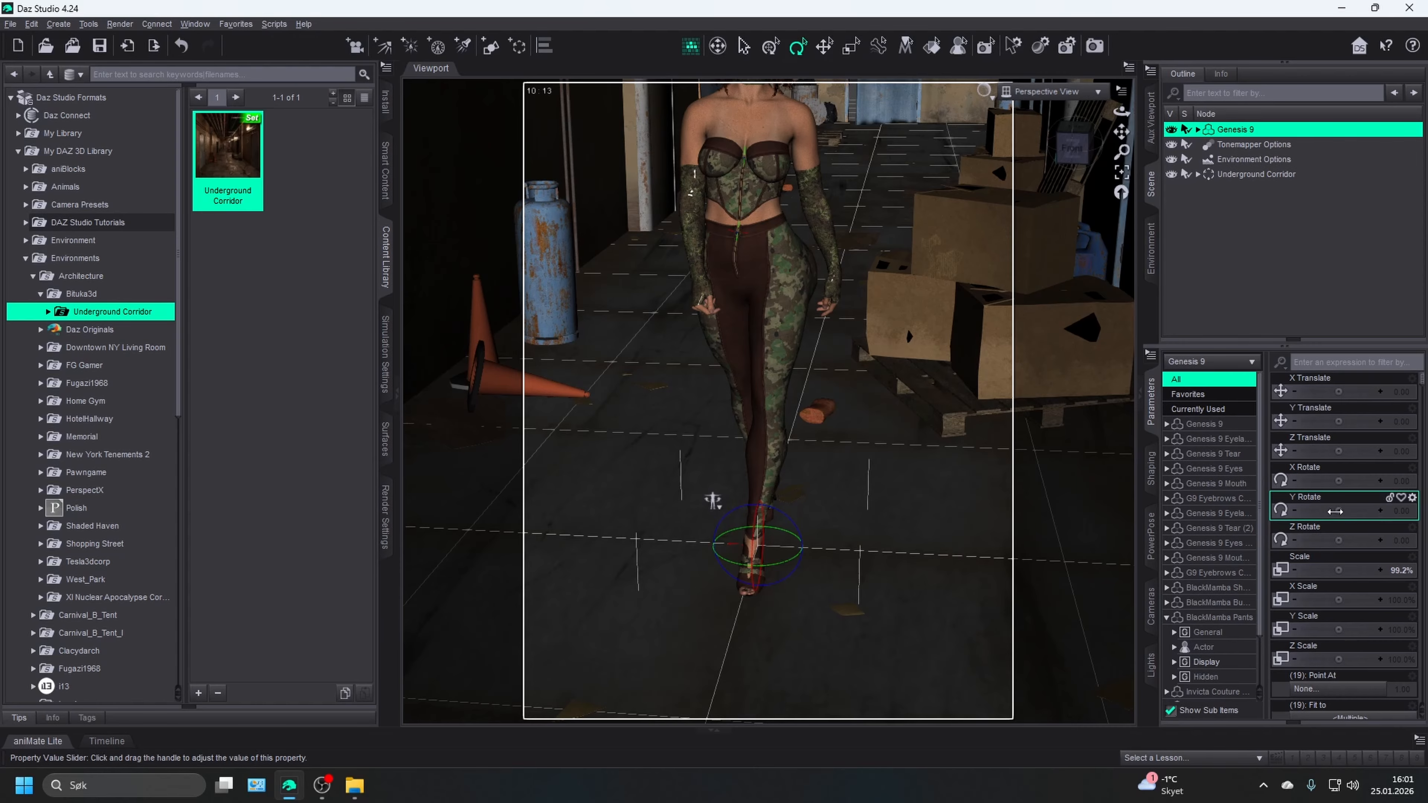
pyautogui.moveTo(1329, 510); pyautogui.dragTo(1315, 510)
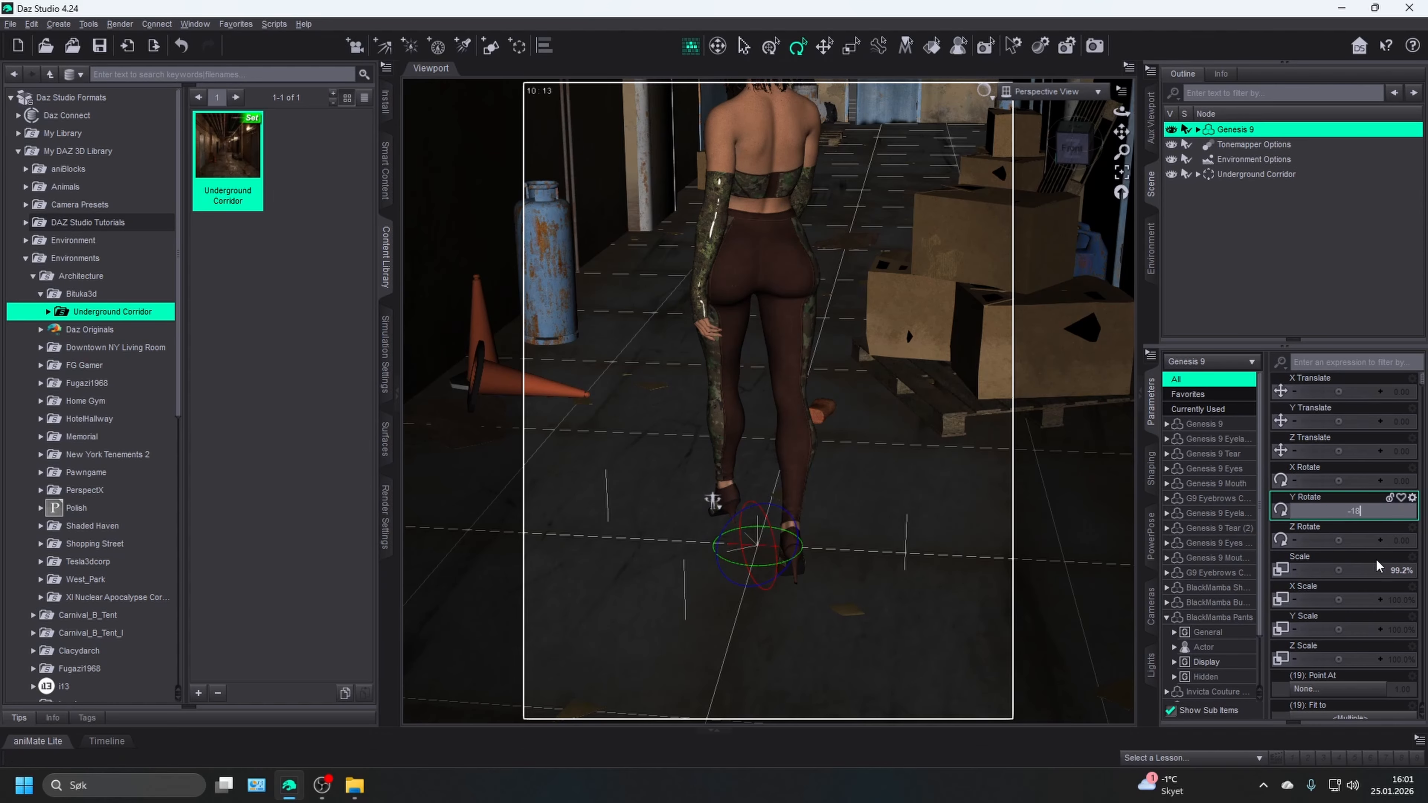
pyautogui.write('0')
pyautogui.press('Return')
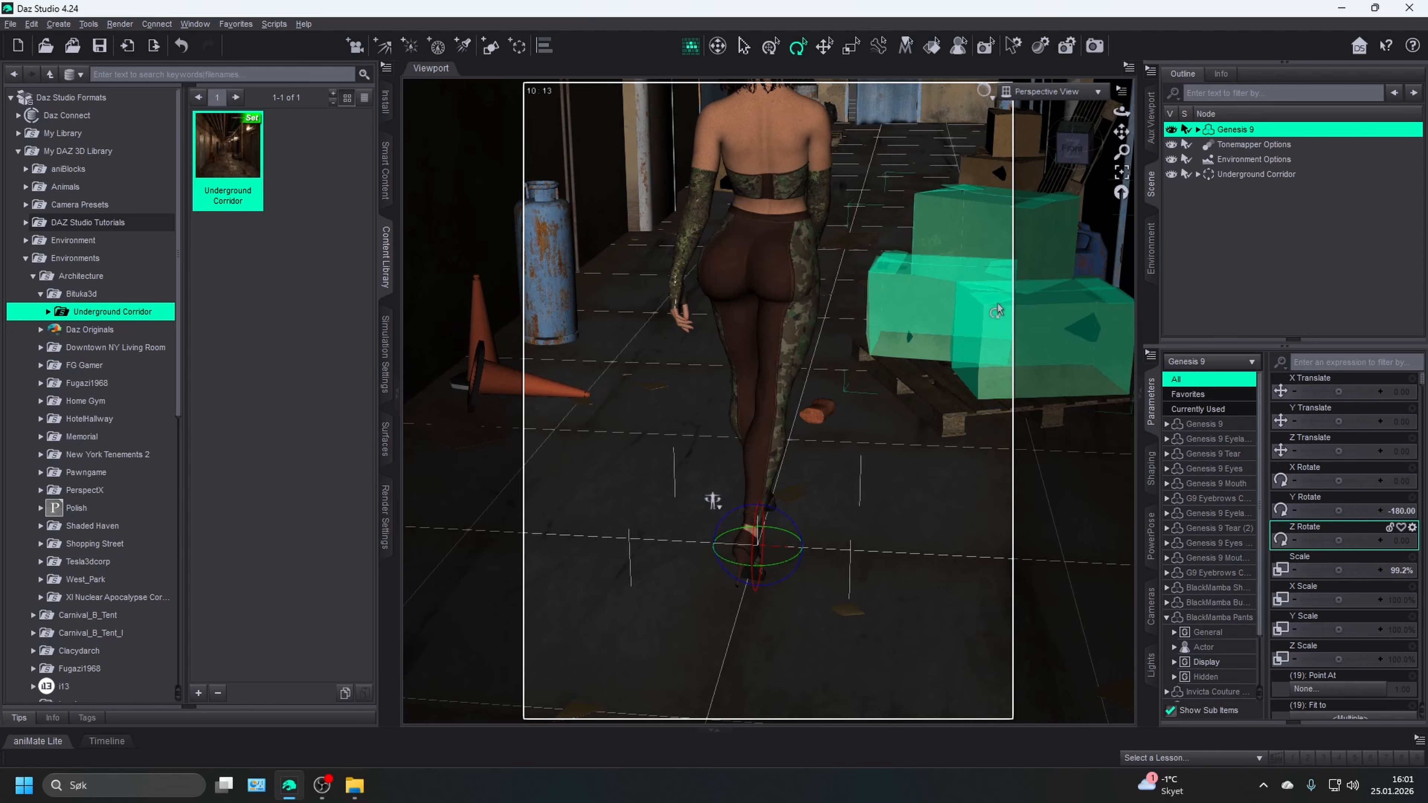
# - Examine the figure's shoes up close to check how they meet the corridor floor
pyautogui.moveTo(1120, 133); pyautogui.dragTo(1117, 140)
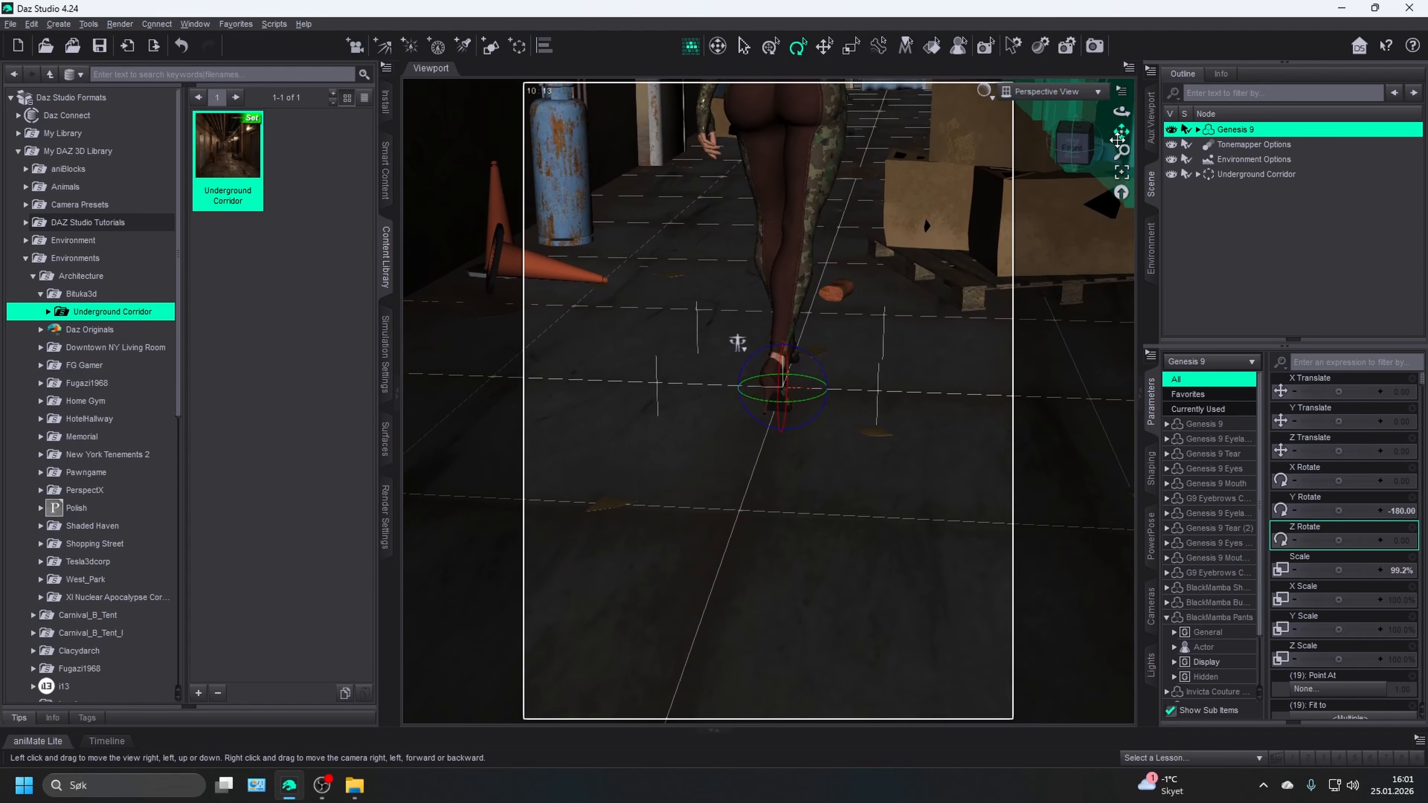
pyautogui.scroll(9, 943, 299)
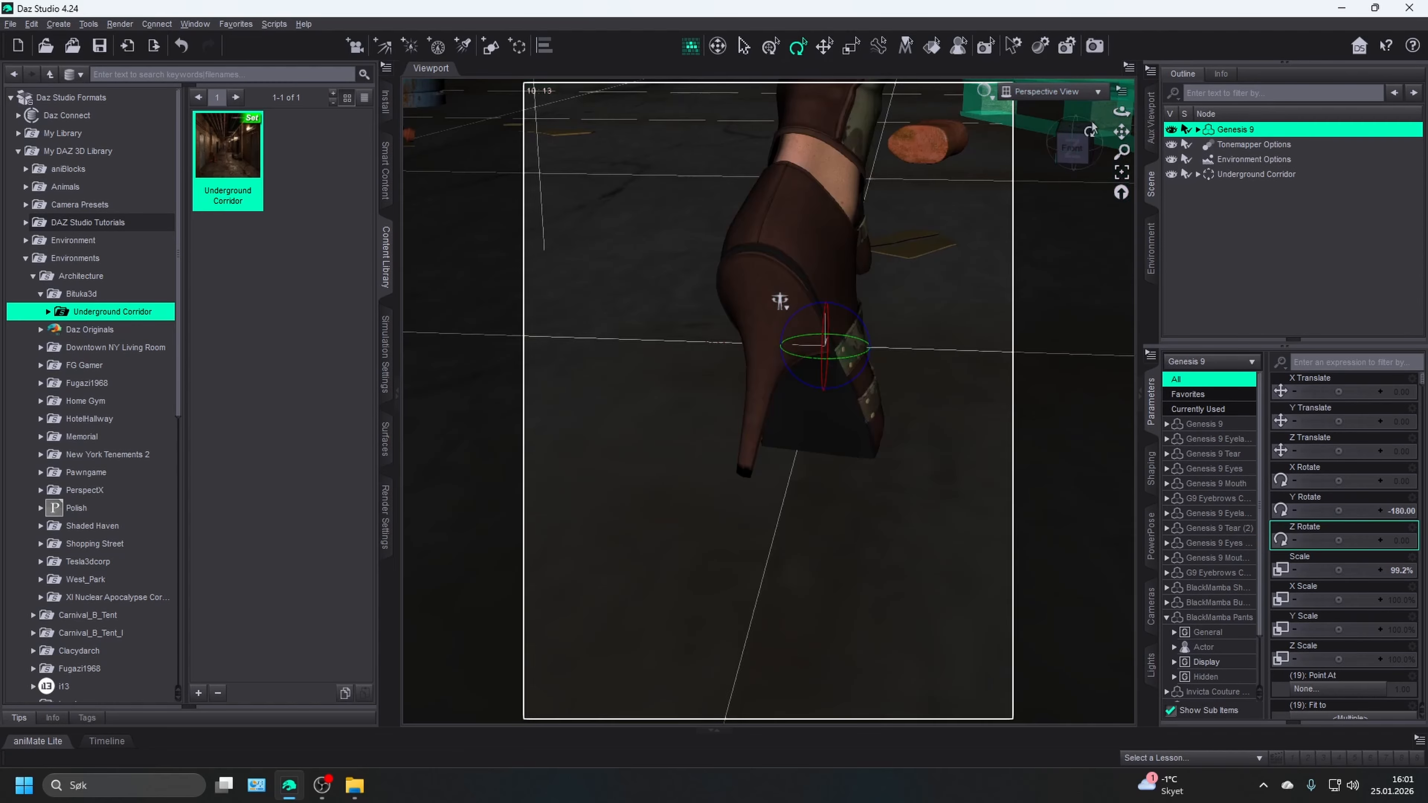
pyautogui.click(780, 301)
pyautogui.click(1070, 147)
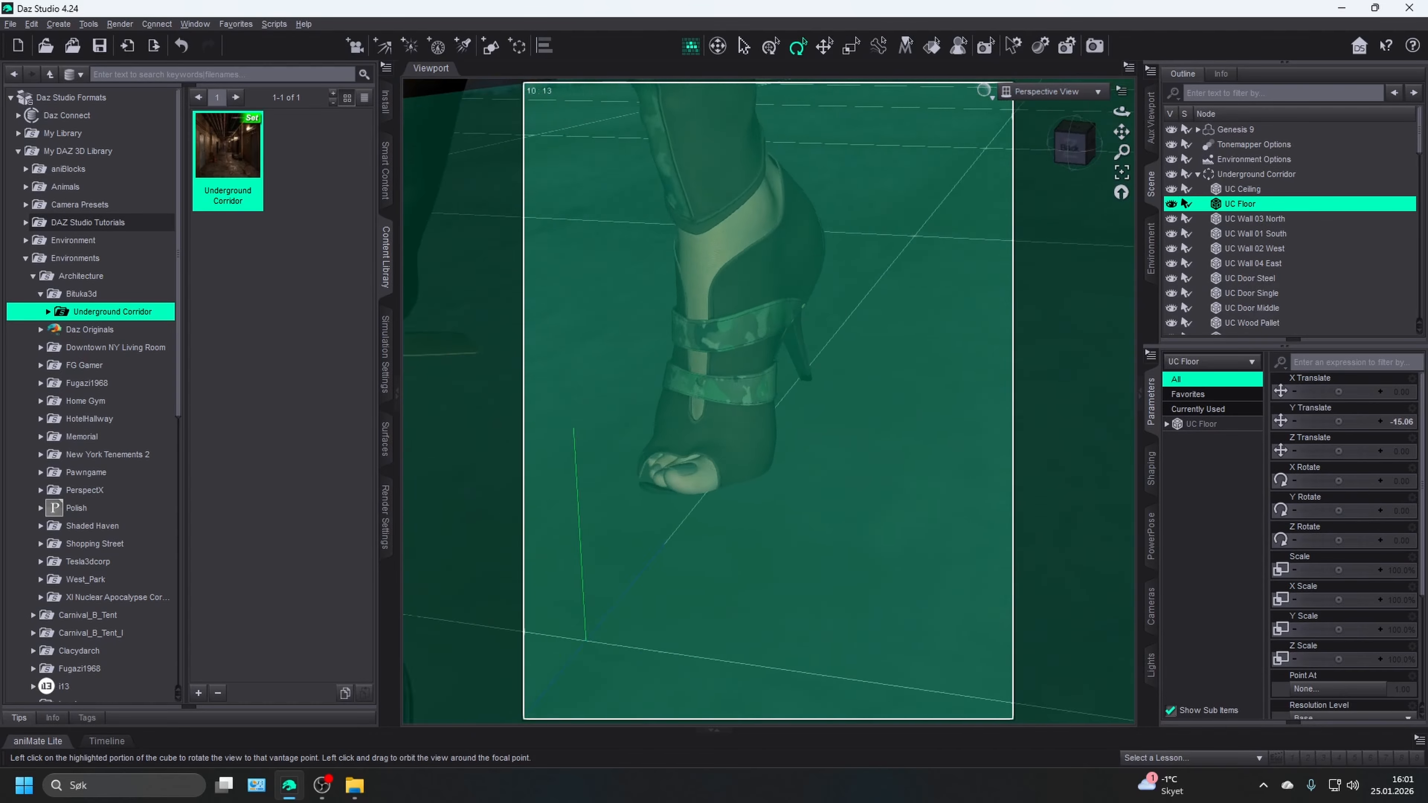
pyautogui.moveTo(1069, 147)
pyautogui.mouseDown()
pyautogui.moveTo(1080, 130)
pyautogui.moveTo(1115, 134)
pyautogui.moveTo(1055, 151)
pyautogui.mouseUp()
pyautogui.scroll(-2, 997, 217)
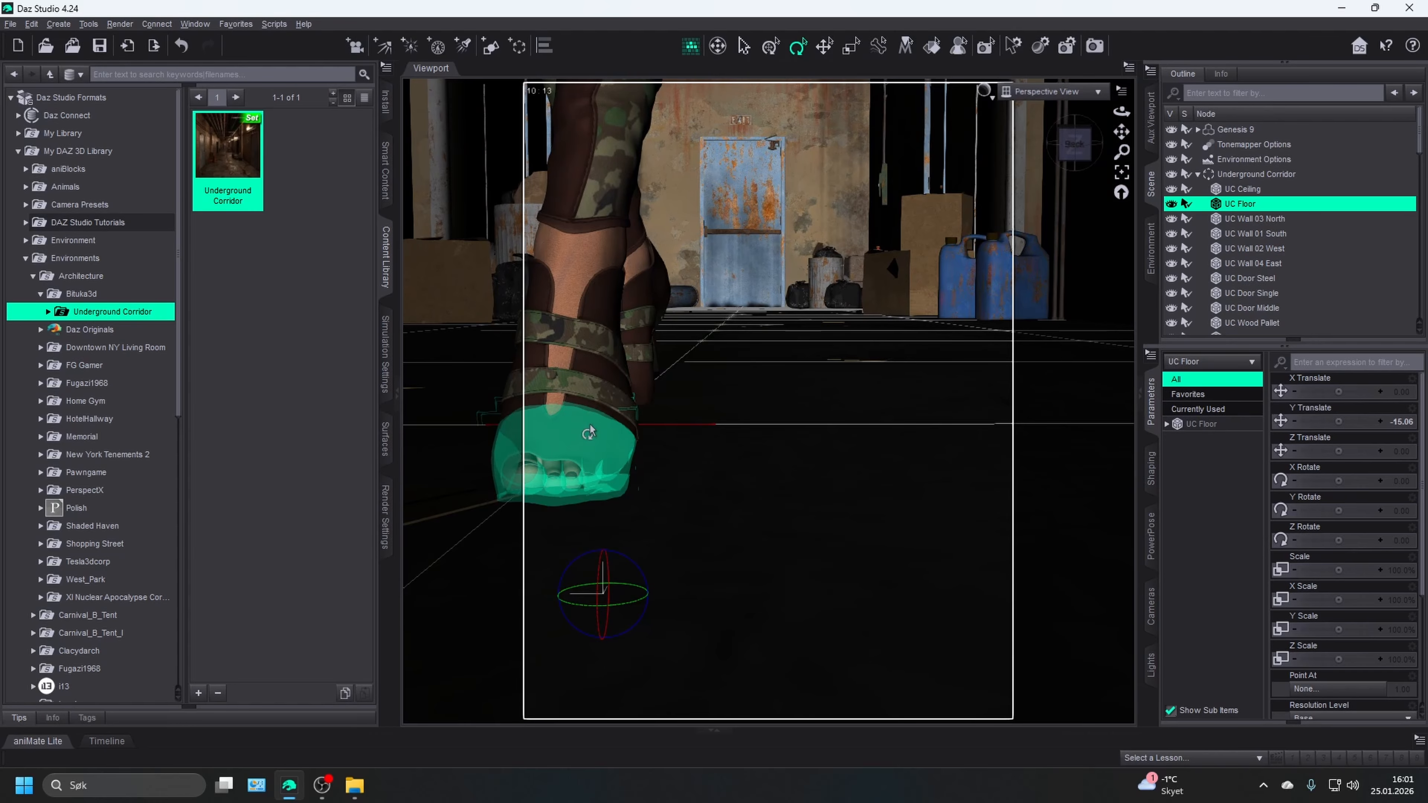
pyautogui.click(588, 432)
pyautogui.click(1122, 172)
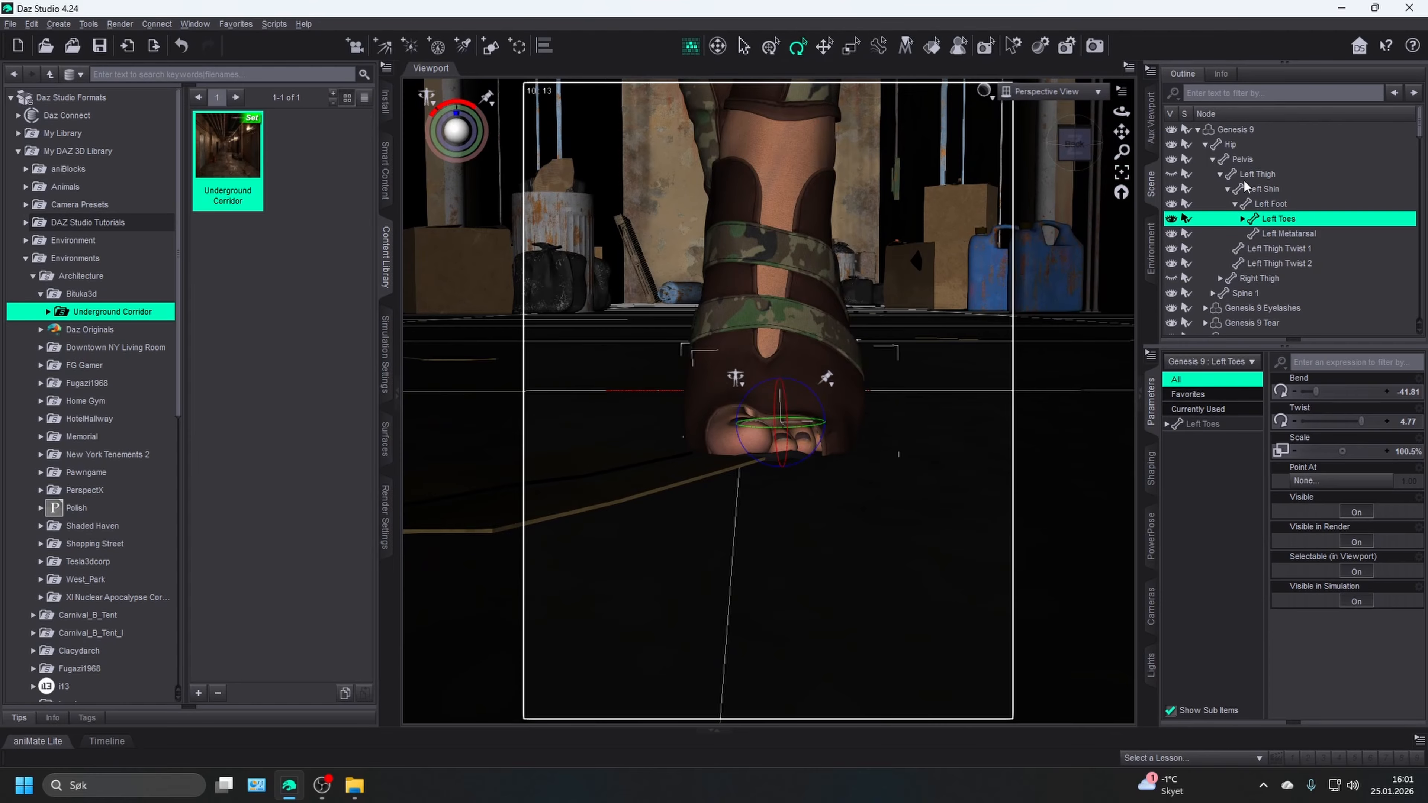
# - Collapse all items in the scene hierarchy and select the Genesis 9 figure
pyautogui.rightClick(1313, 179)
pyautogui.click(1295, 287)
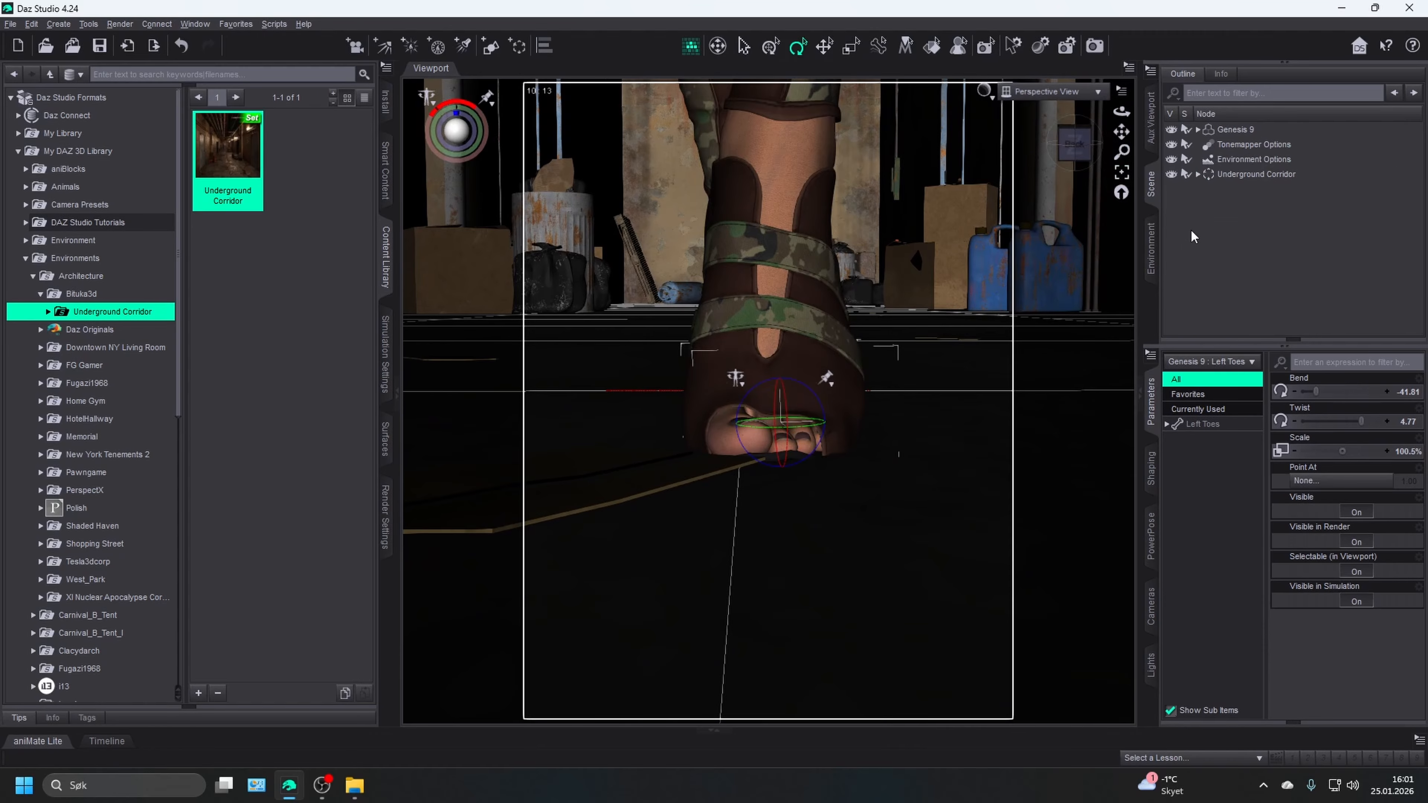
pyautogui.click(1220, 131)
# - Raise the Genesis 9 figure relative to the corridor floor by adjusting its Y Translate to 0.98
pyautogui.click(1074, 142)
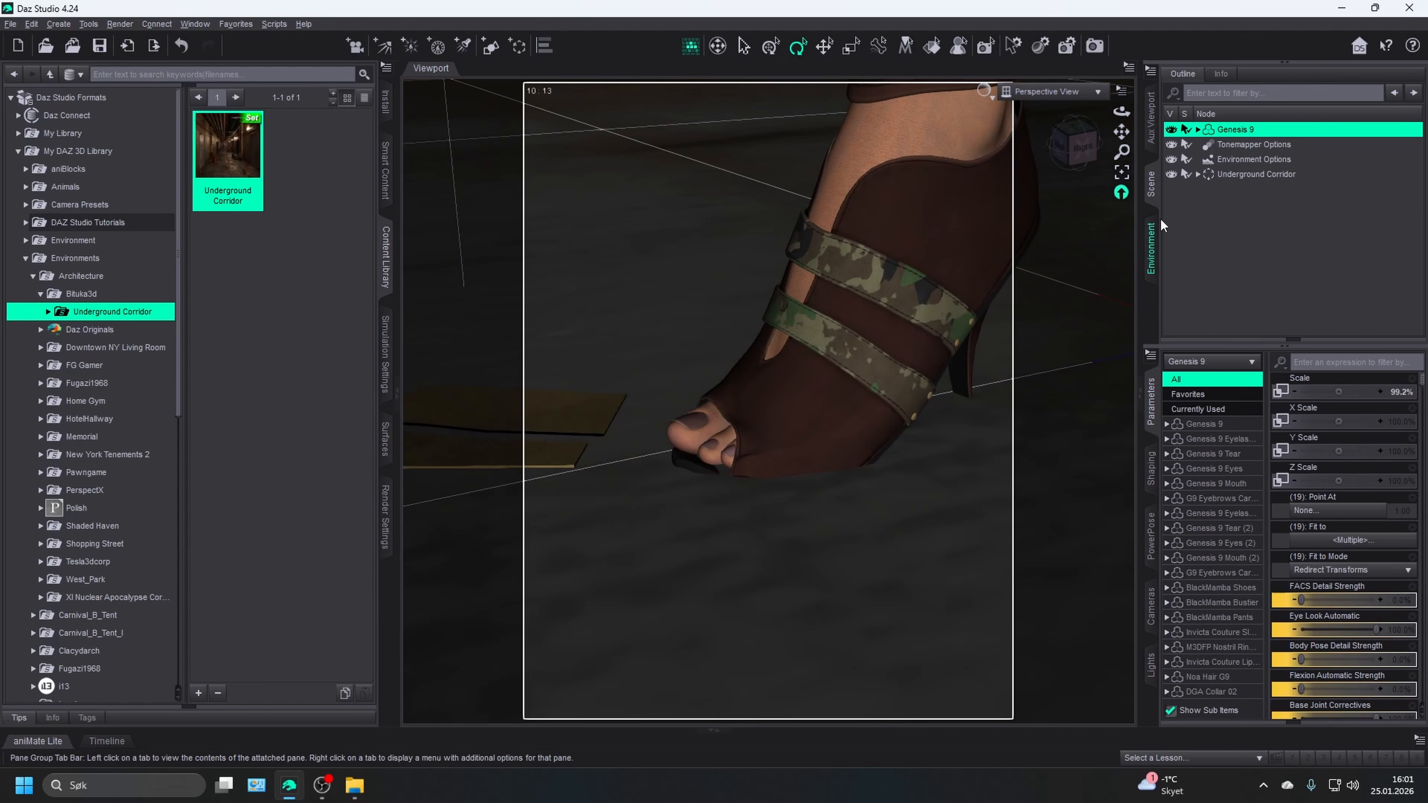
pyautogui.scroll(3, 1354, 503)
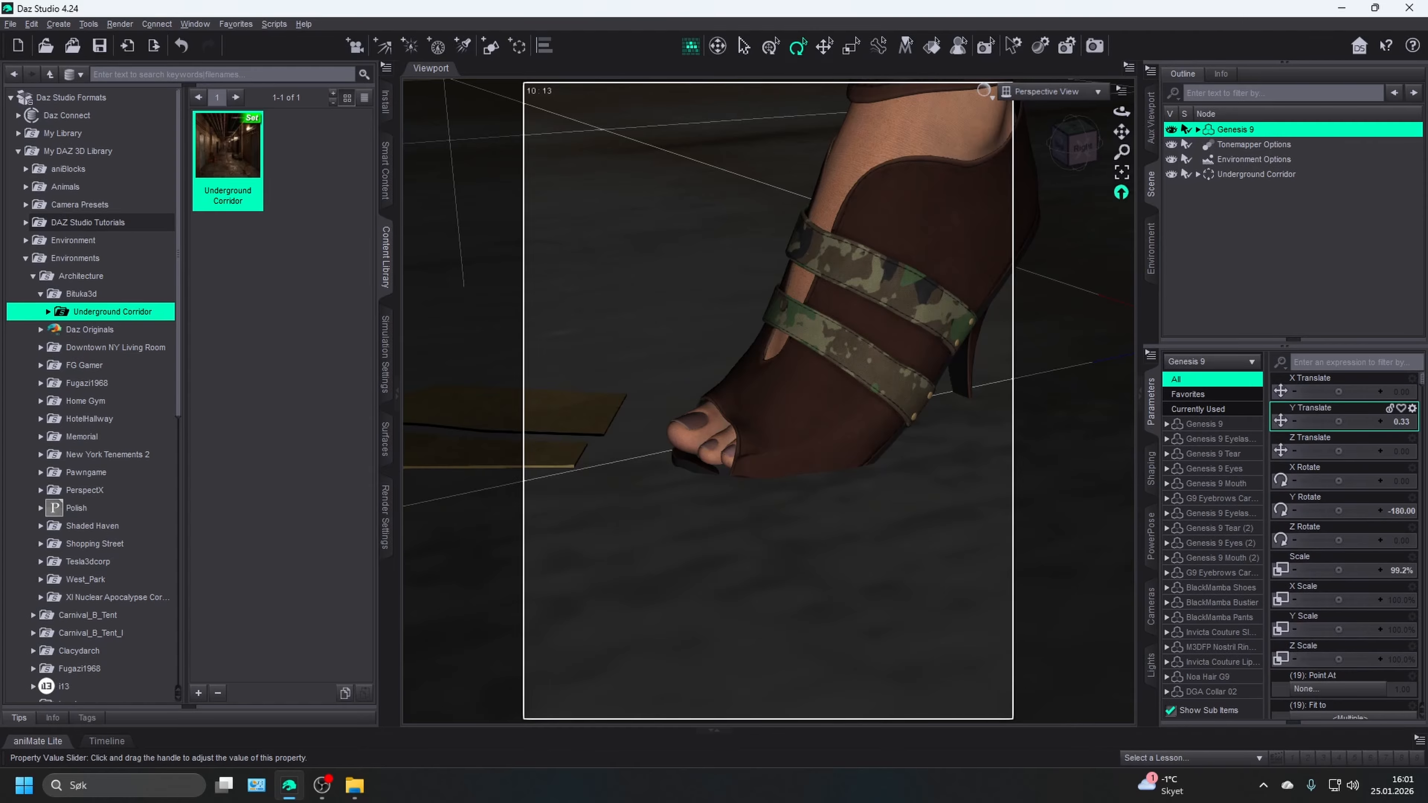
pyautogui.moveTo(1339, 421); pyautogui.dragTo(1341, 421)
pyautogui.scroll(-3, 924, 319)
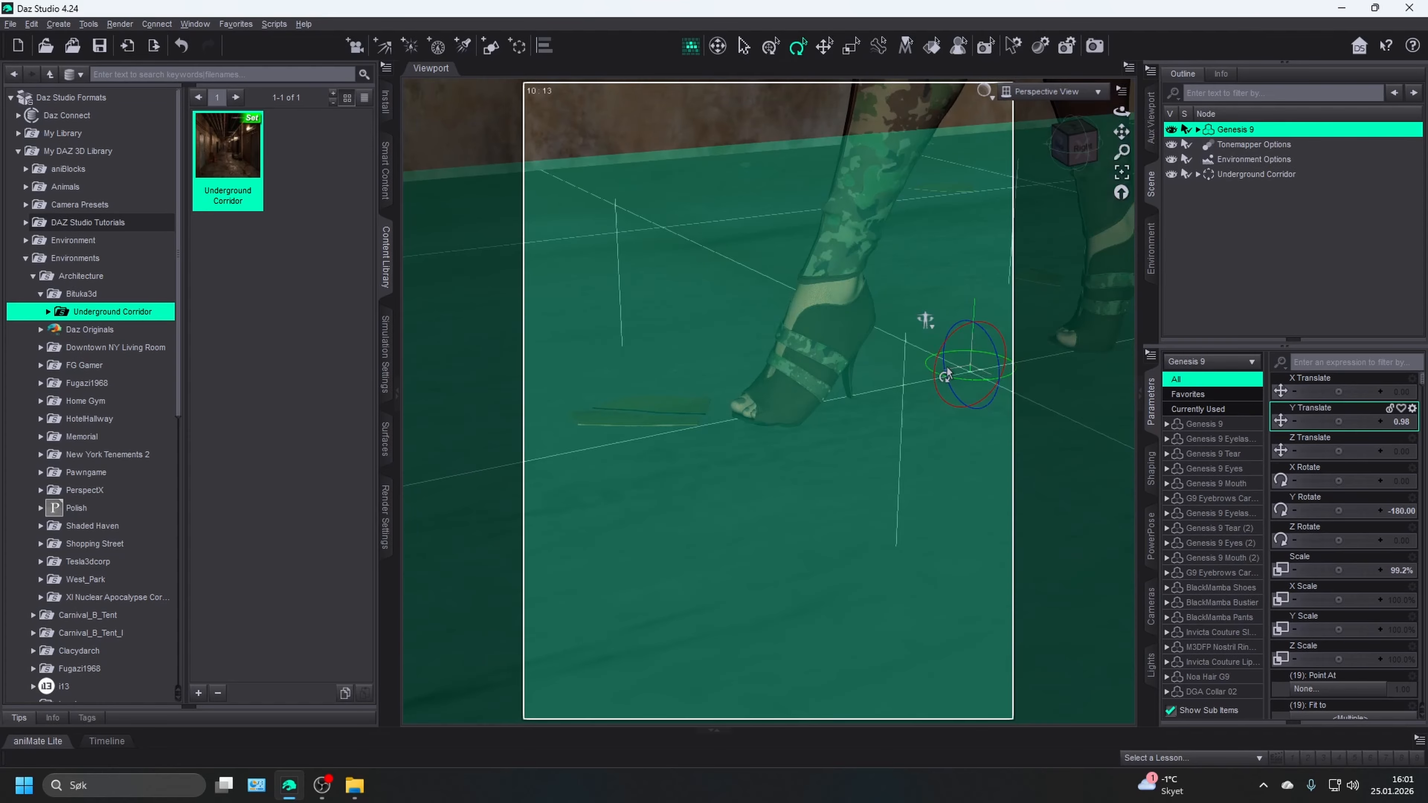
pyautogui.scroll(4, 946, 375)
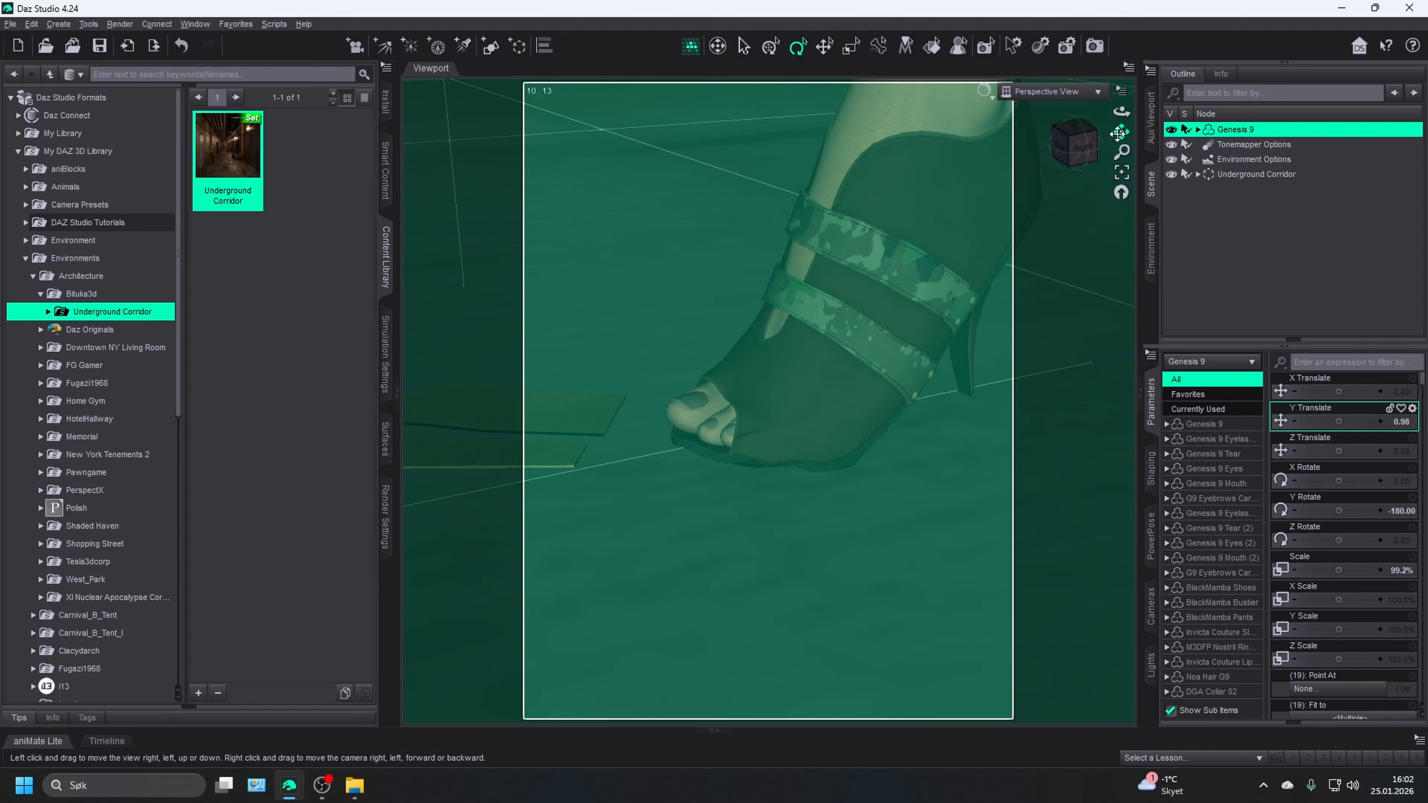
# - Undo the last height change and raise the Genesis 9 figure with the Translate tool to a Y Translate of about 1.41
pyautogui.moveTo(1117, 134); pyautogui.dragTo(954, 66)
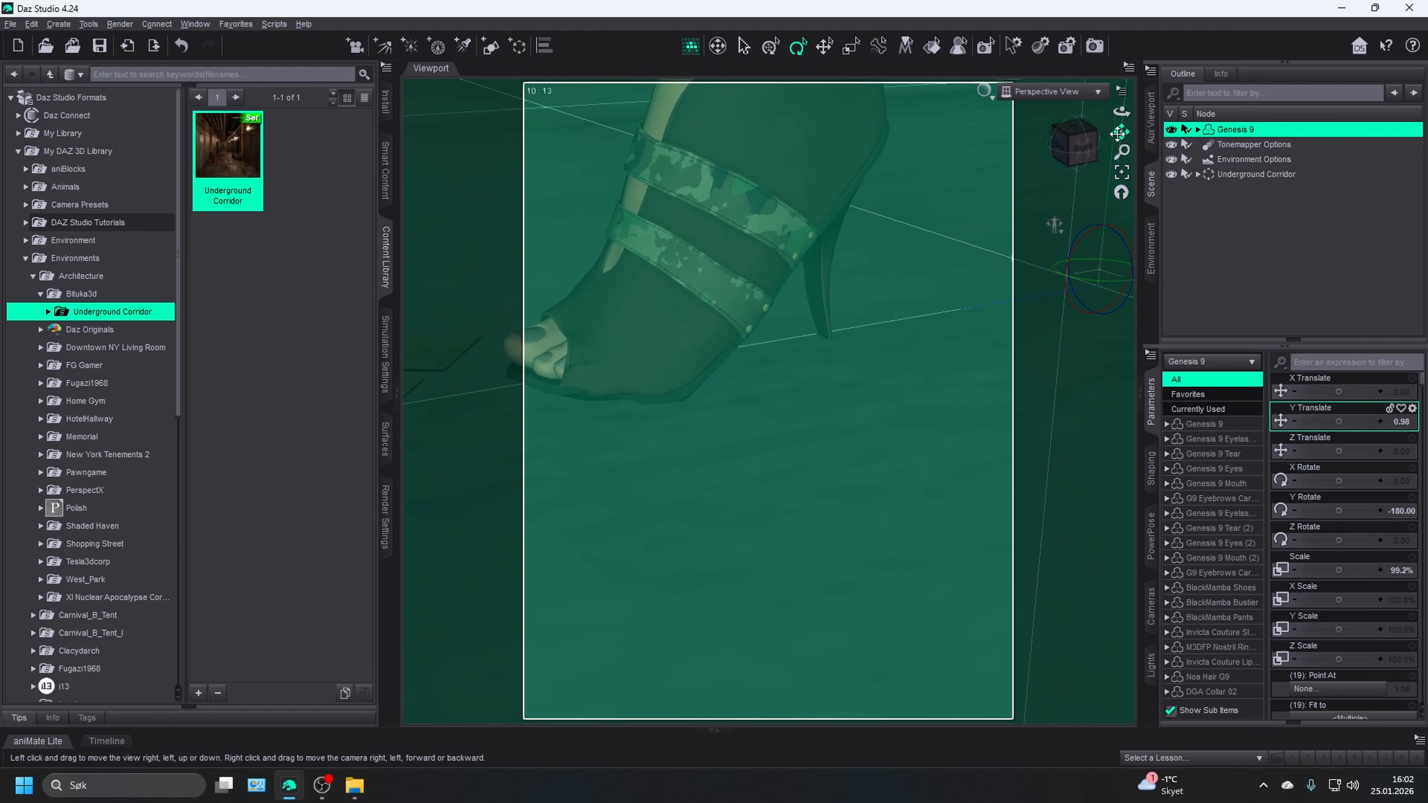
pyautogui.click(184, 50)
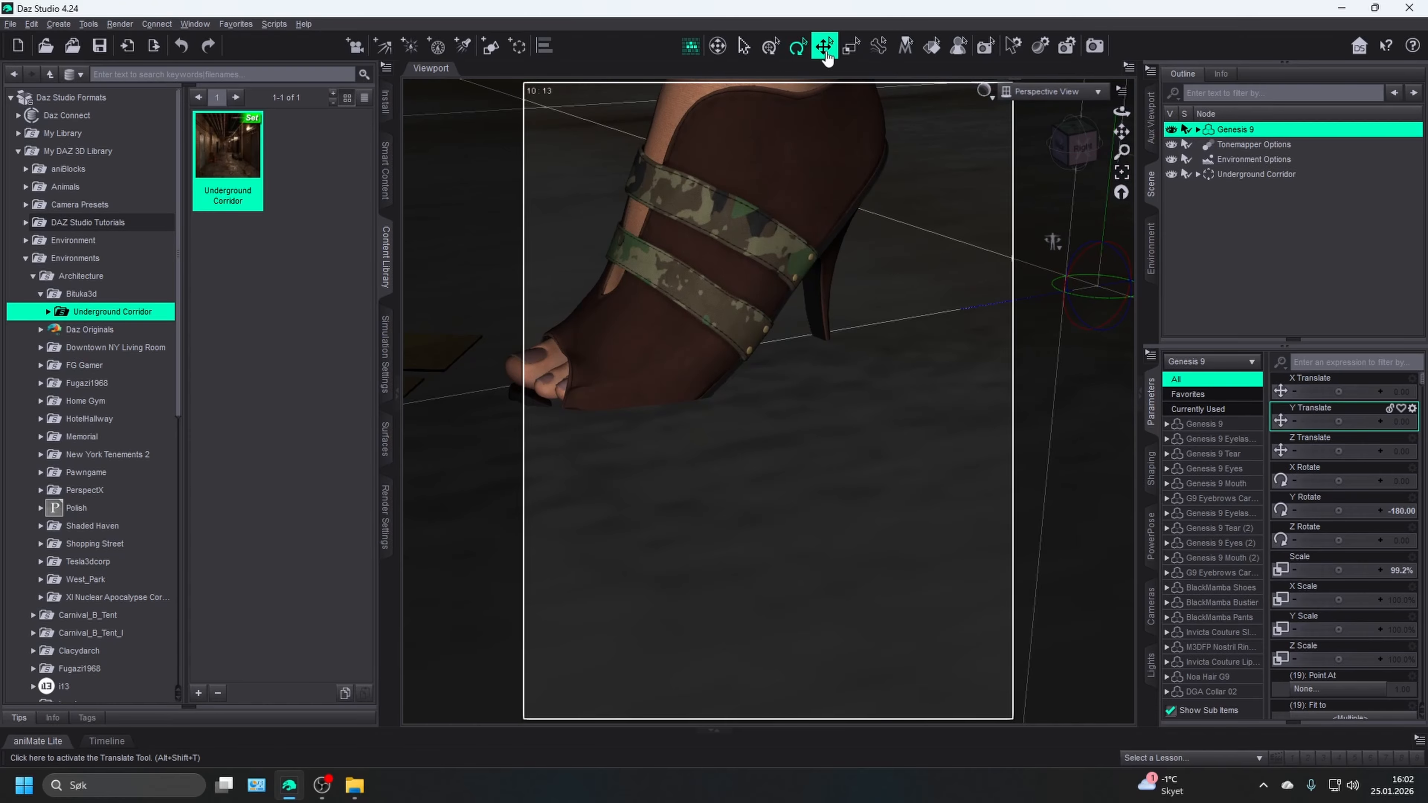
pyautogui.click(824, 47)
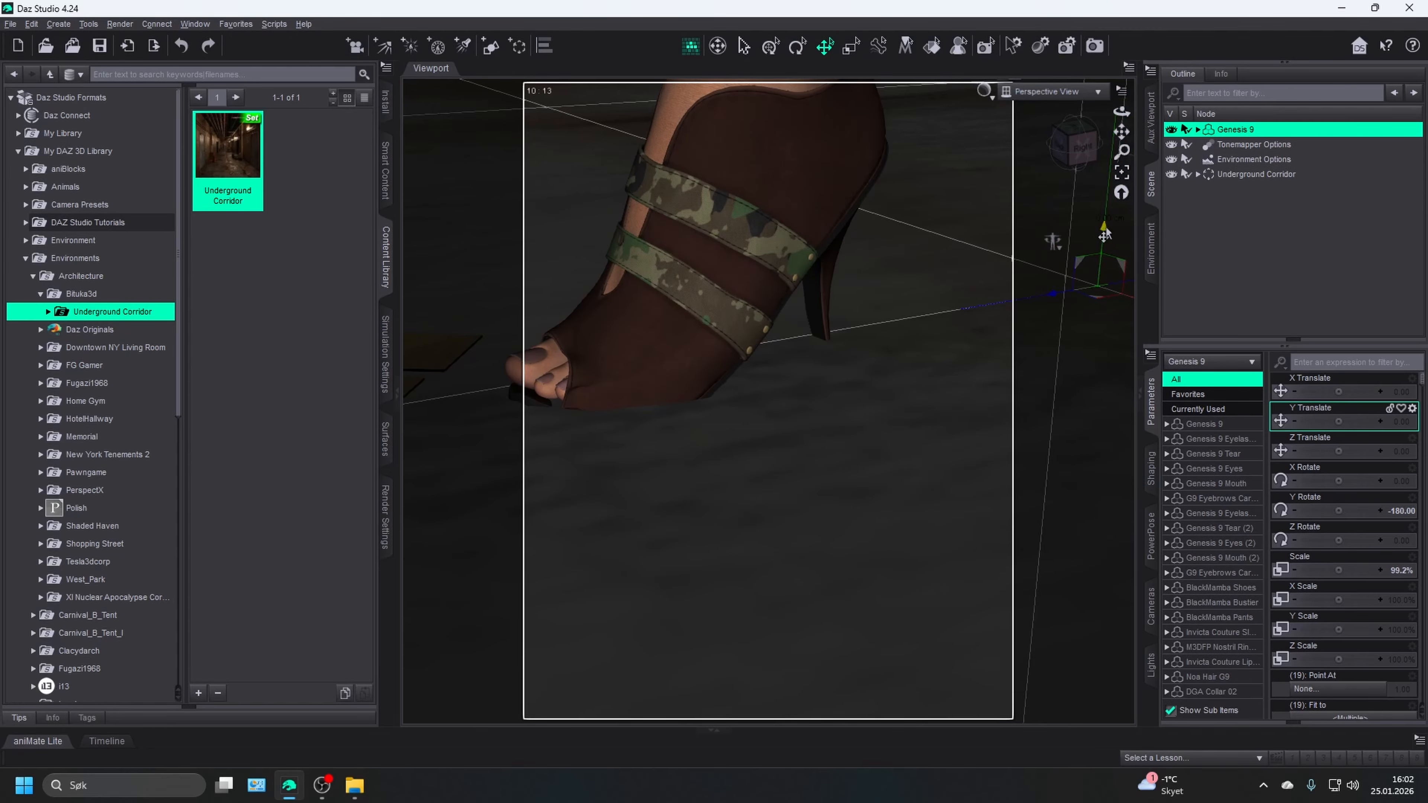
pyautogui.moveTo(1104, 233); pyautogui.dragTo(1181, 223)
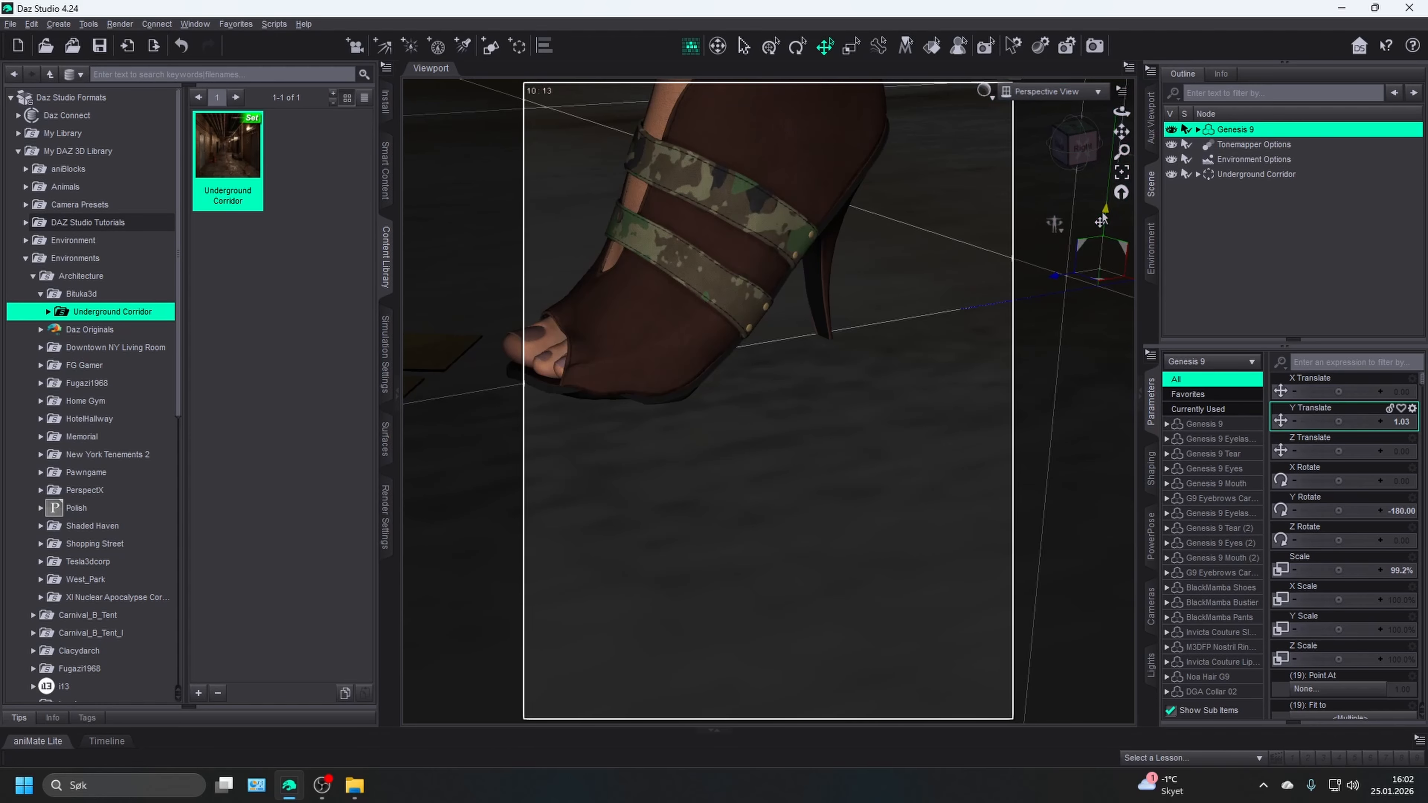
pyautogui.moveTo(1126, 217); pyautogui.dragTo(1121, 195)
# - Select the figure's Left Thigh bone and lower its Bend in small increments to -21.98 while checking the shoe against the floor
pyautogui.moveTo(1122, 132); pyautogui.dragTo(1245, 84)
pyautogui.scroll(-2, 618, 402)
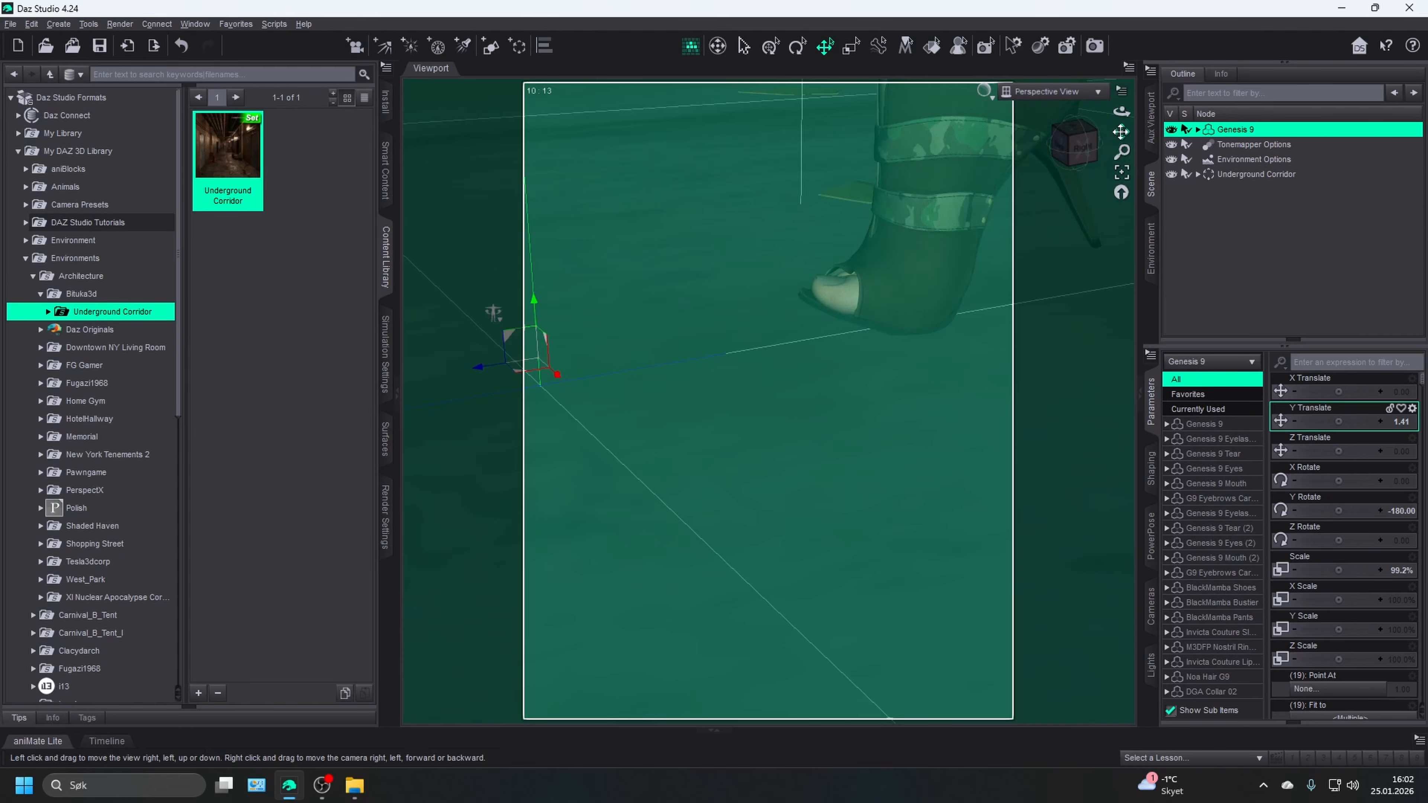
pyautogui.moveTo(1121, 131); pyautogui.dragTo(1242, 106)
pyautogui.scroll(-3, 950, 255)
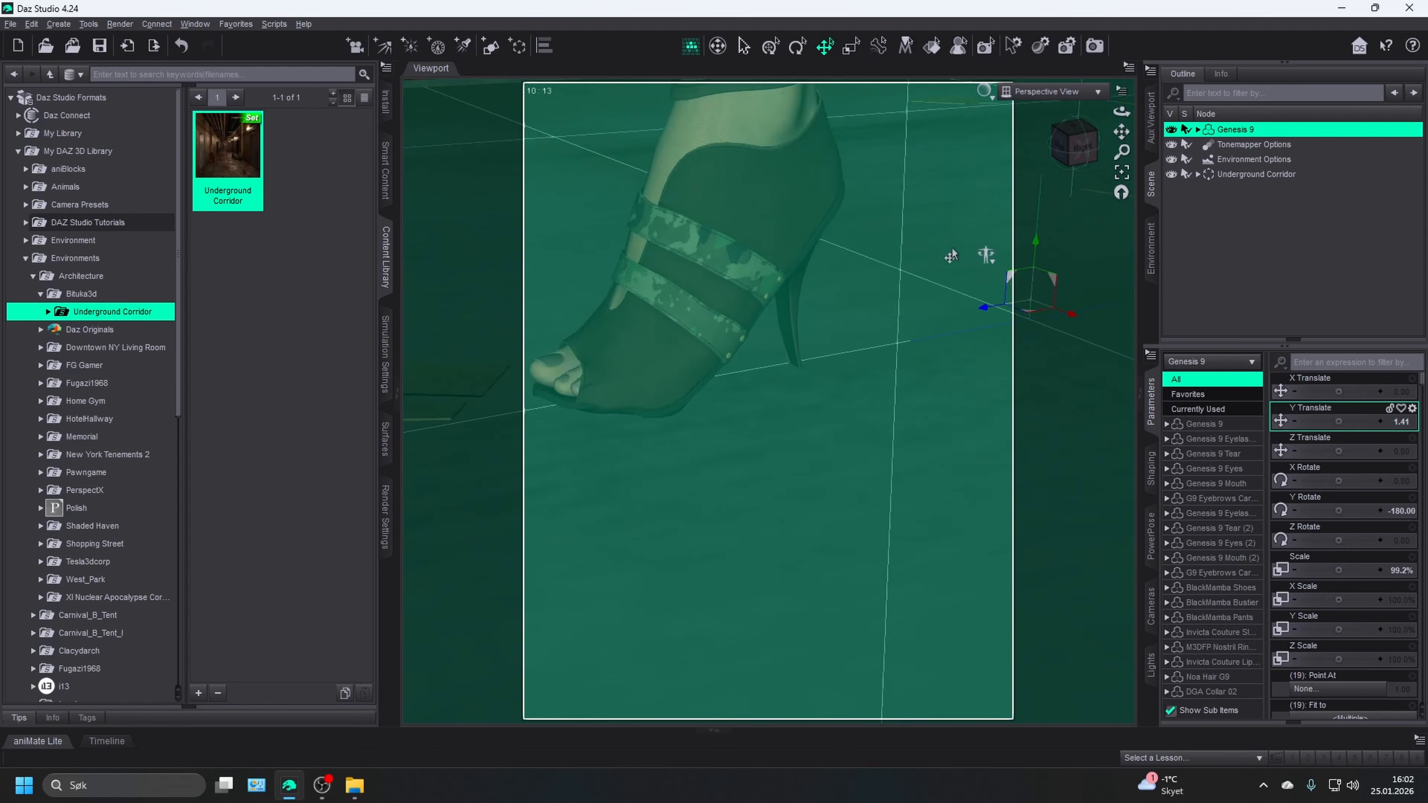
pyautogui.scroll(-5, 951, 255)
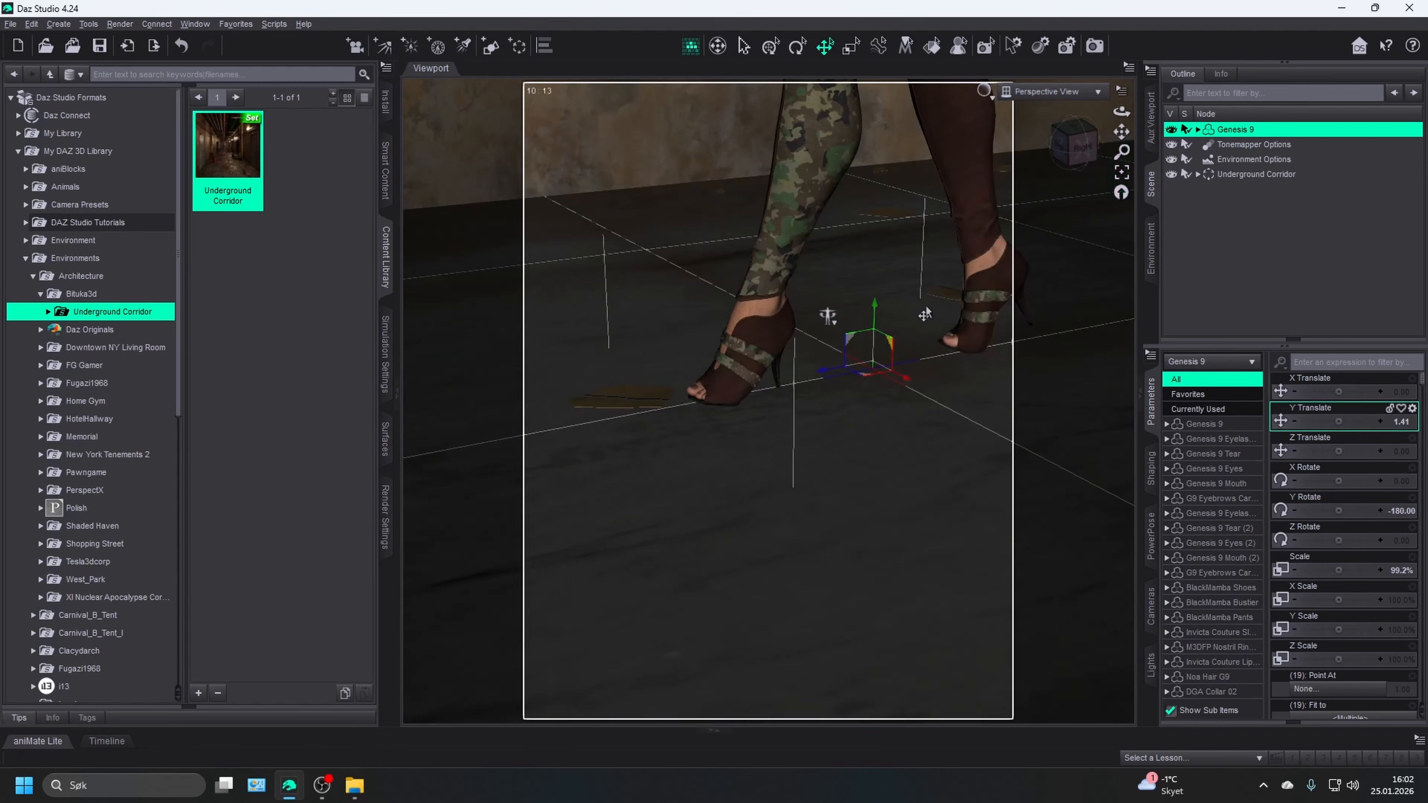
pyautogui.moveTo(1120, 133); pyautogui.dragTo(1095, 222)
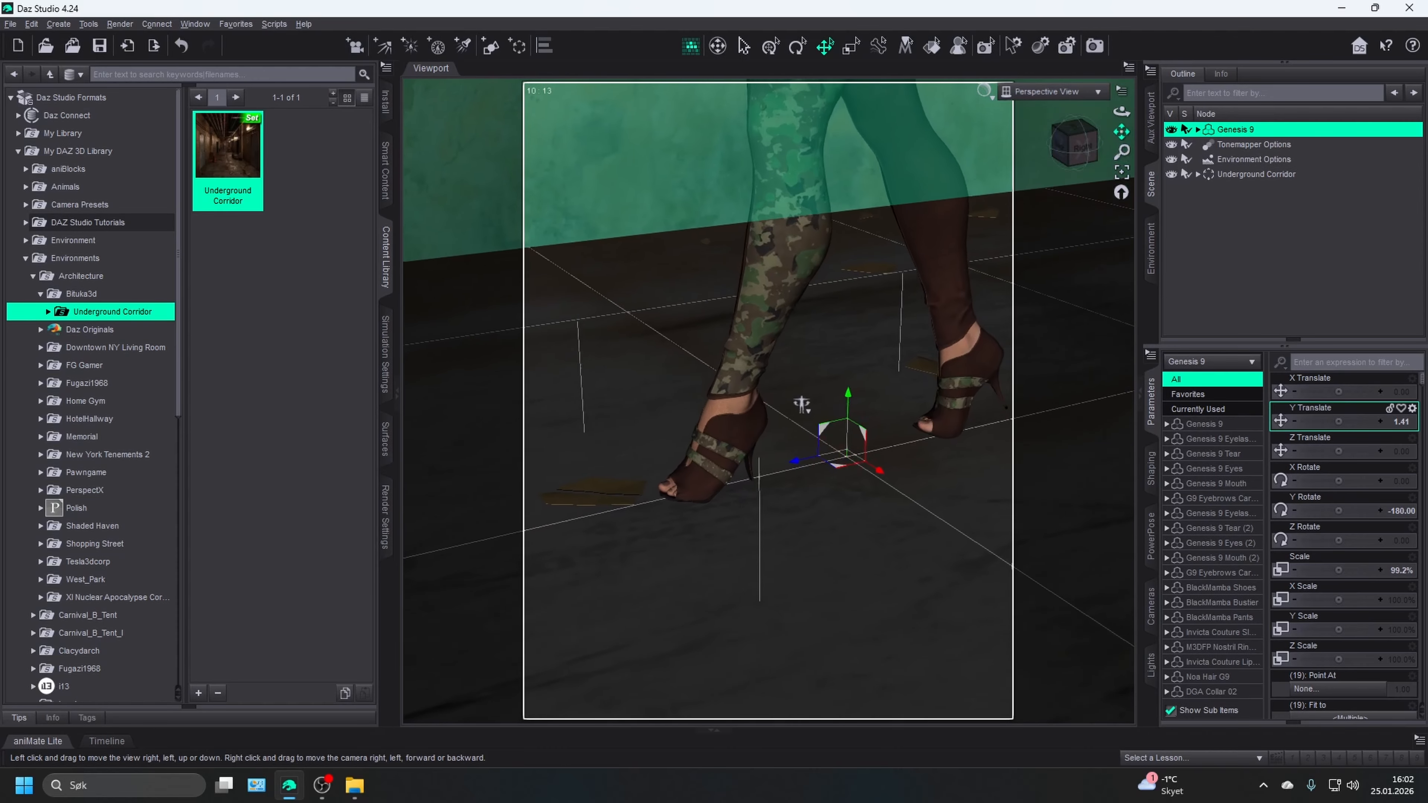
pyautogui.moveTo(801, 403); pyautogui.dragTo(784, 484)
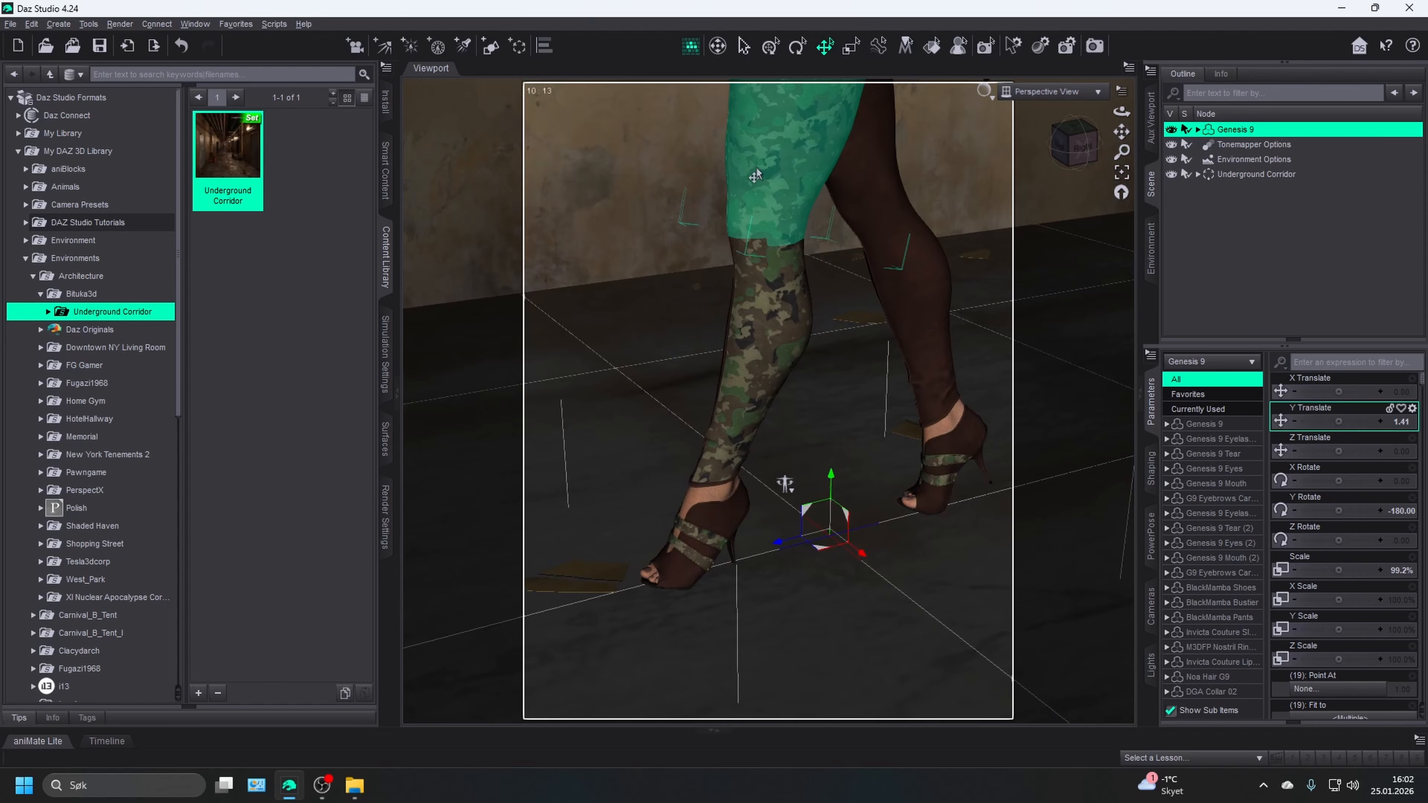
pyautogui.click(758, 171)
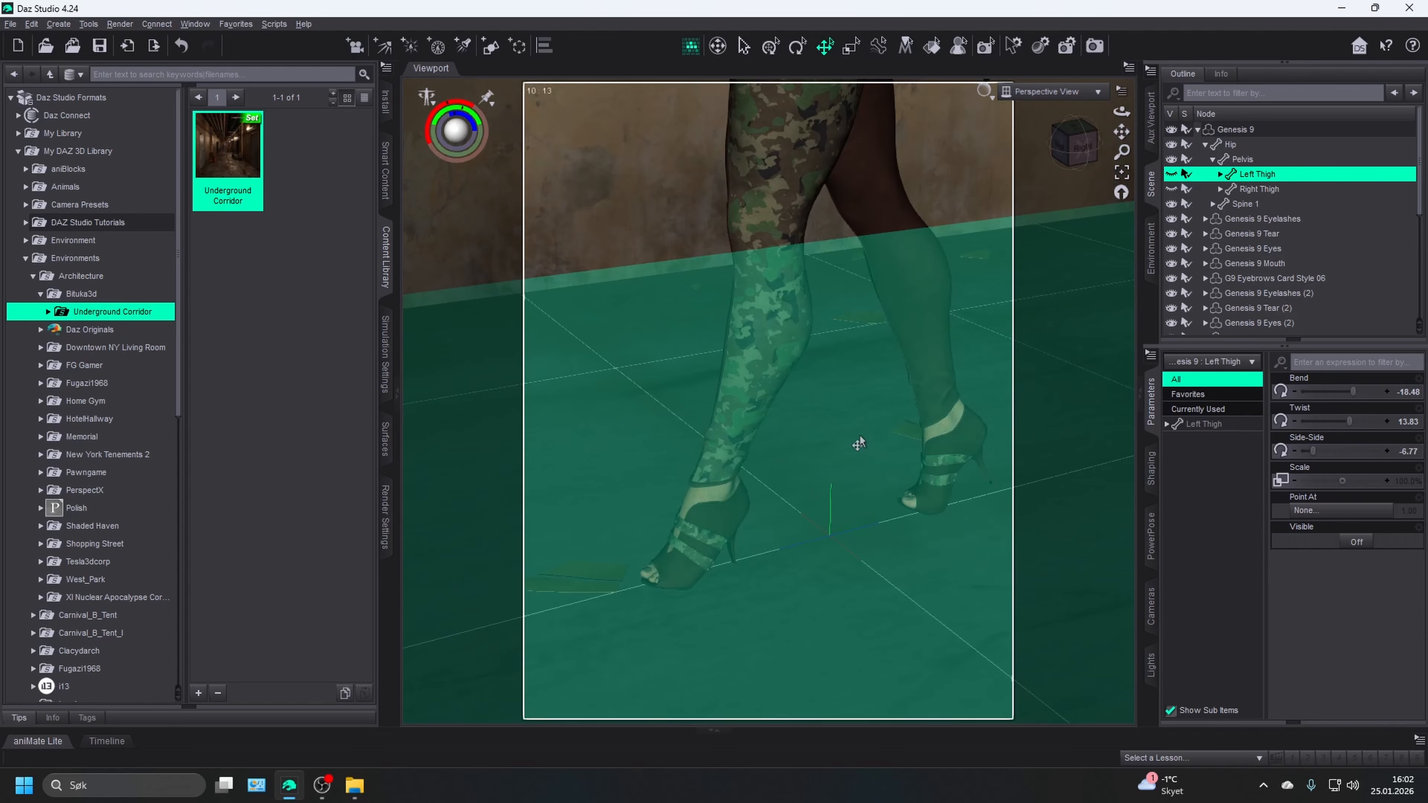
pyautogui.scroll(3, 940, 646)
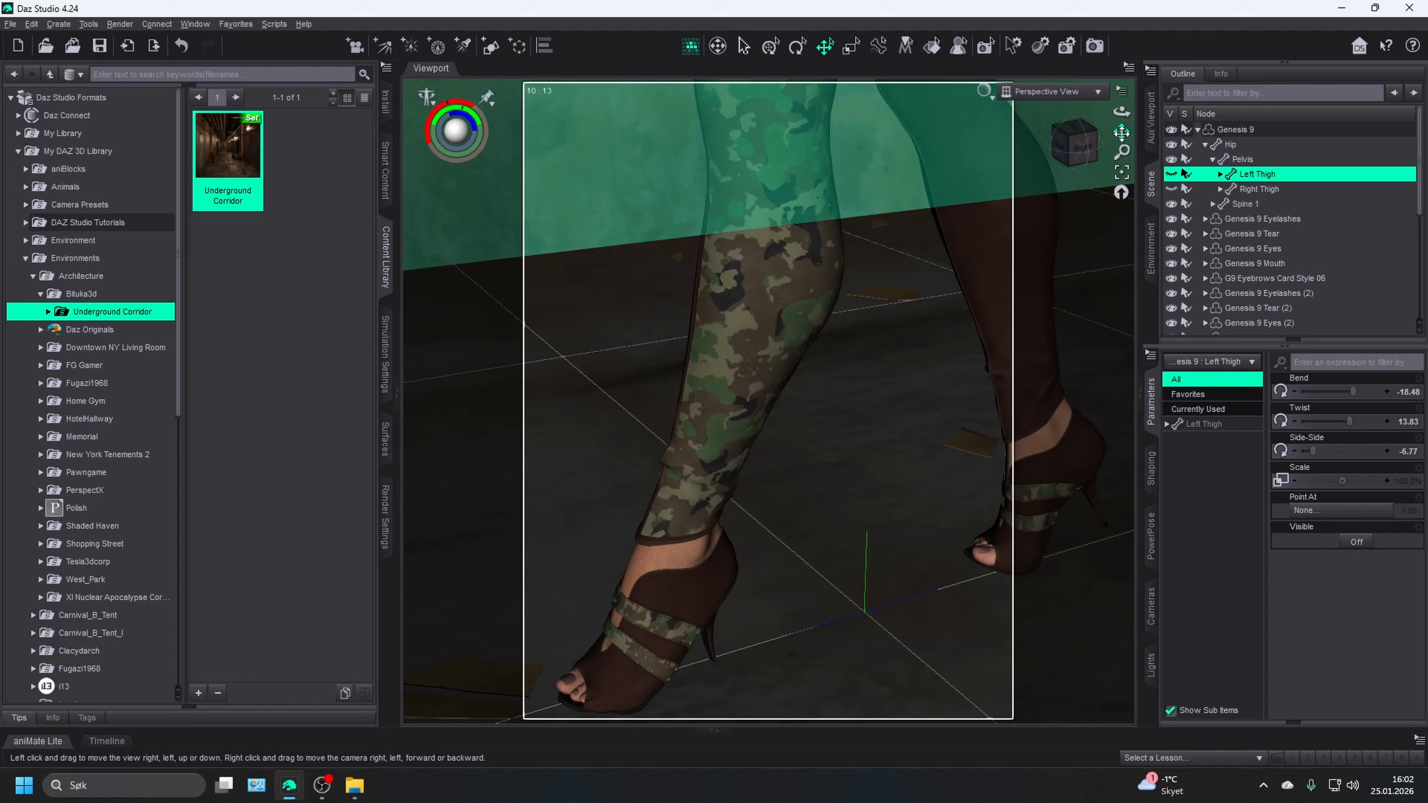
pyautogui.moveTo(1121, 133); pyautogui.dragTo(1084, 223)
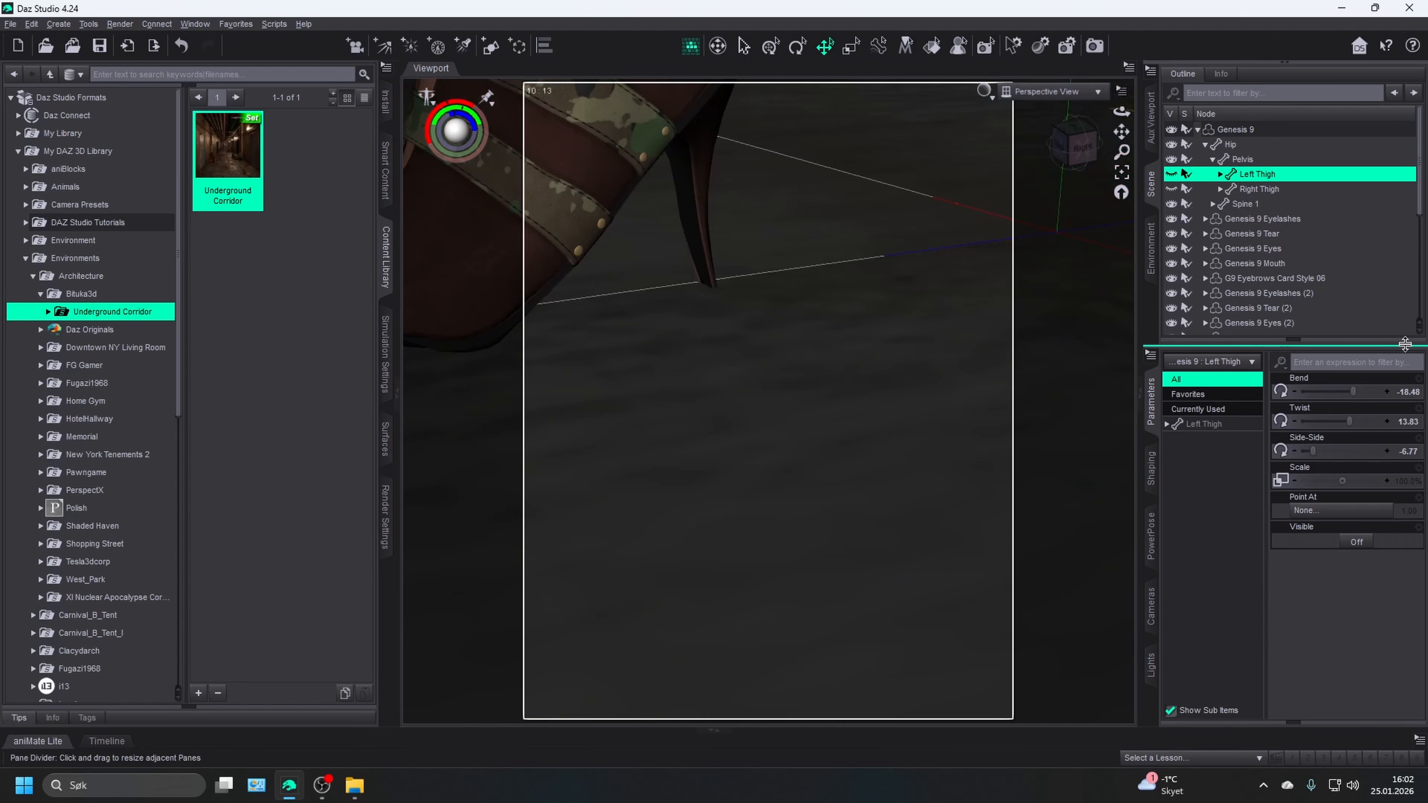
pyautogui.click(1295, 392)
pyautogui.click(1295, 393)
pyautogui.click(1295, 393)
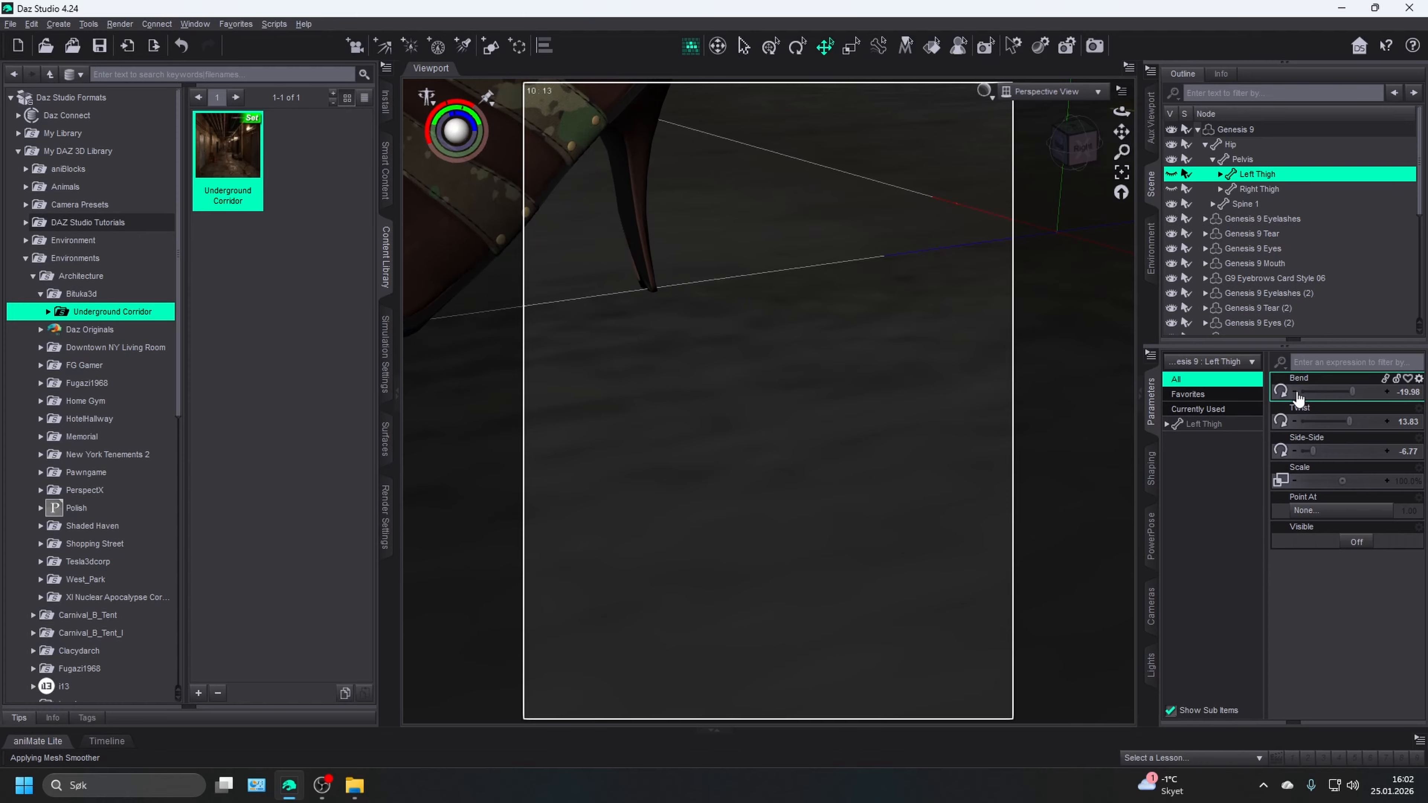
pyautogui.click(1295, 393)
pyautogui.click(1294, 393)
pyautogui.click(1295, 393)
pyautogui.click(1294, 393)
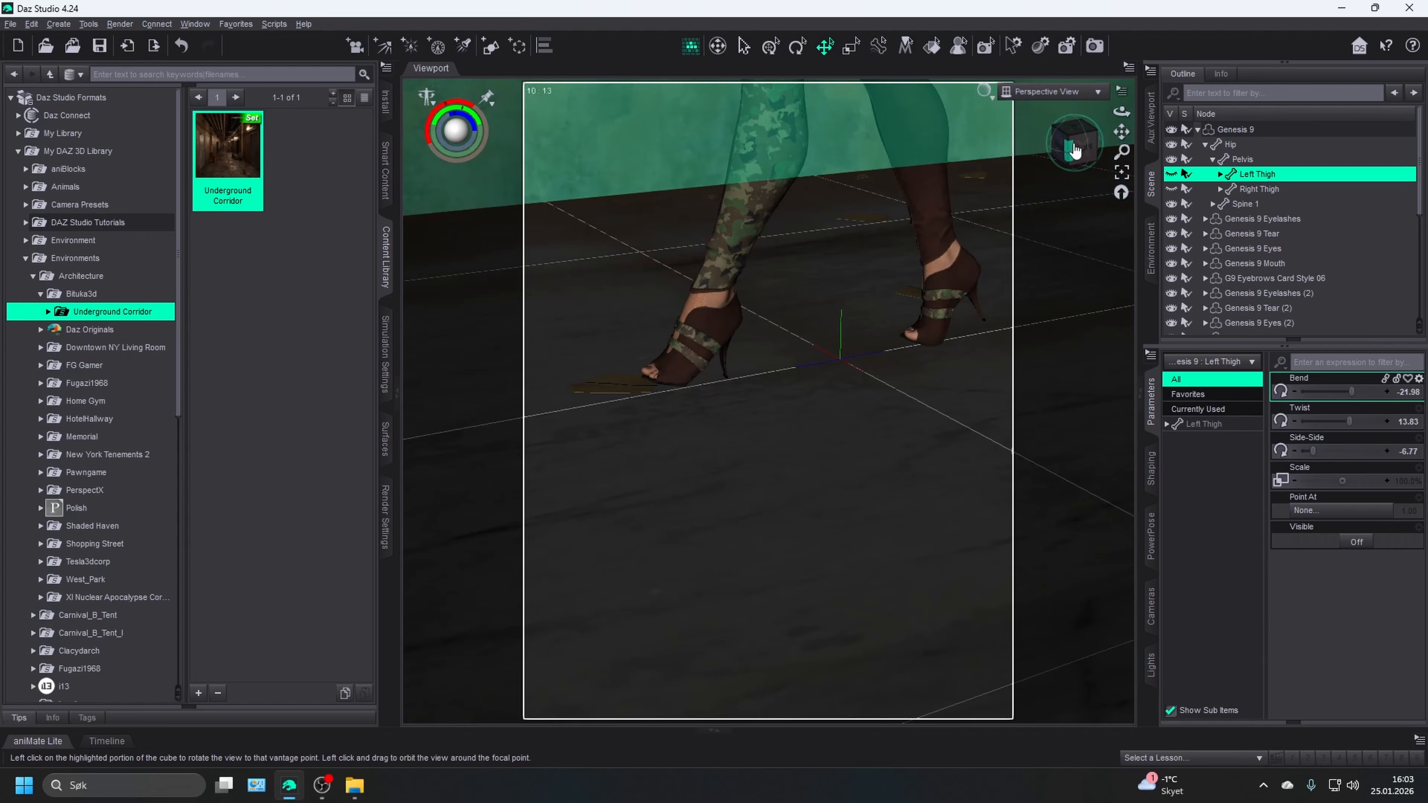
# - View the figure's placement from behind in the corridor and collapse all items in the scene hierarchy
pyautogui.click(1074, 151)
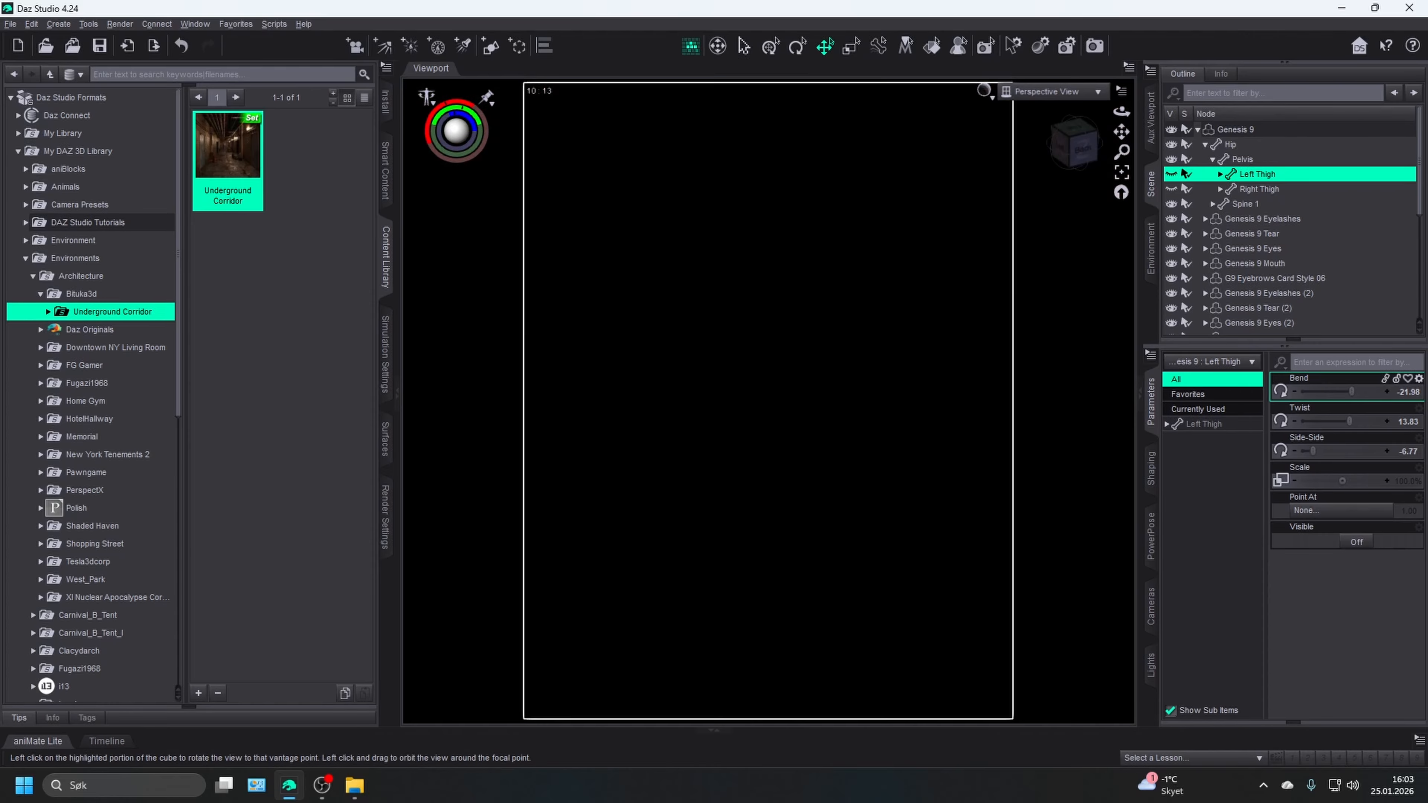
pyautogui.scroll(-5, 933, 323)
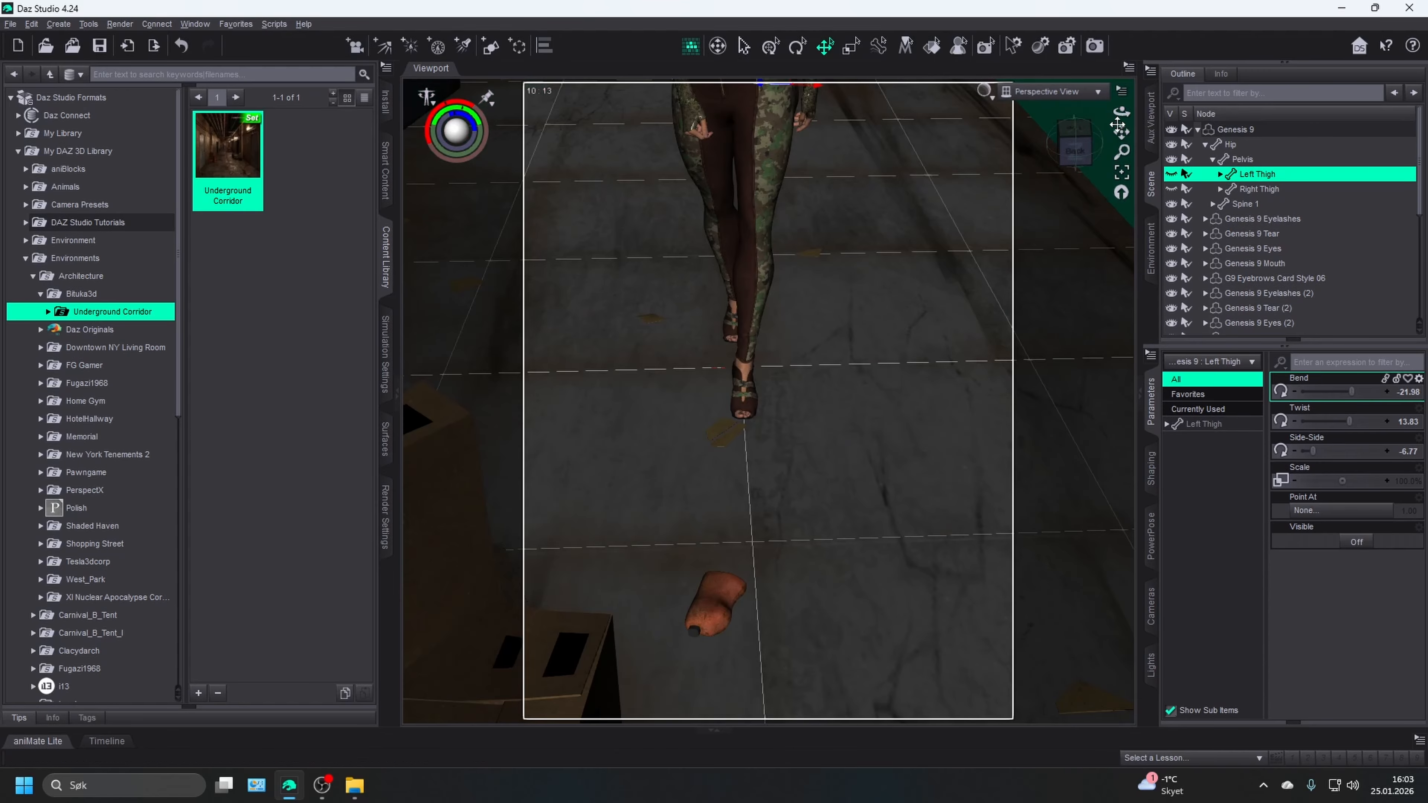
pyautogui.moveTo(1119, 126); pyautogui.dragTo(1121, 94)
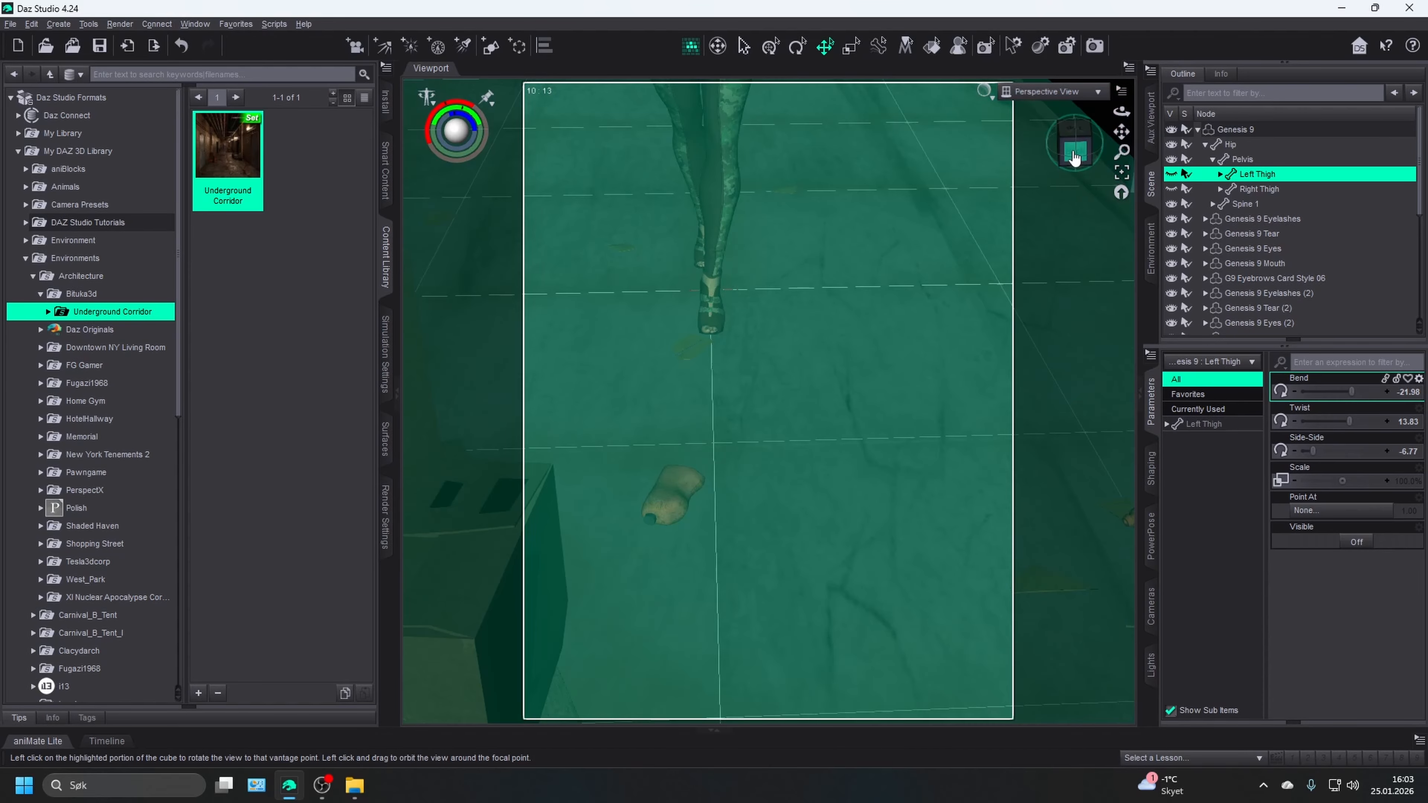
pyautogui.moveTo(1074, 152); pyautogui.dragTo(968, 142)
pyautogui.scroll(-3, 724, 361)
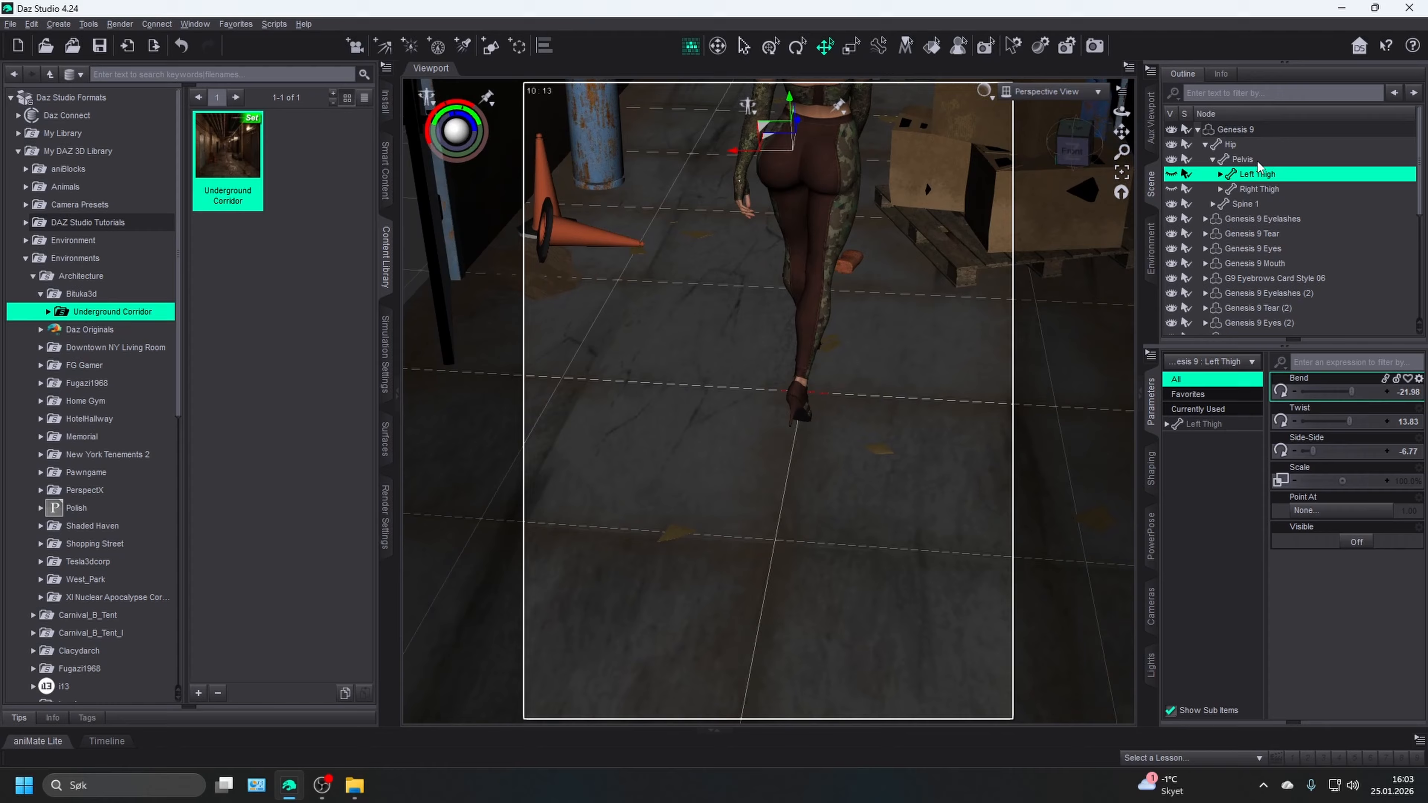
pyautogui.rightClick(1257, 167)
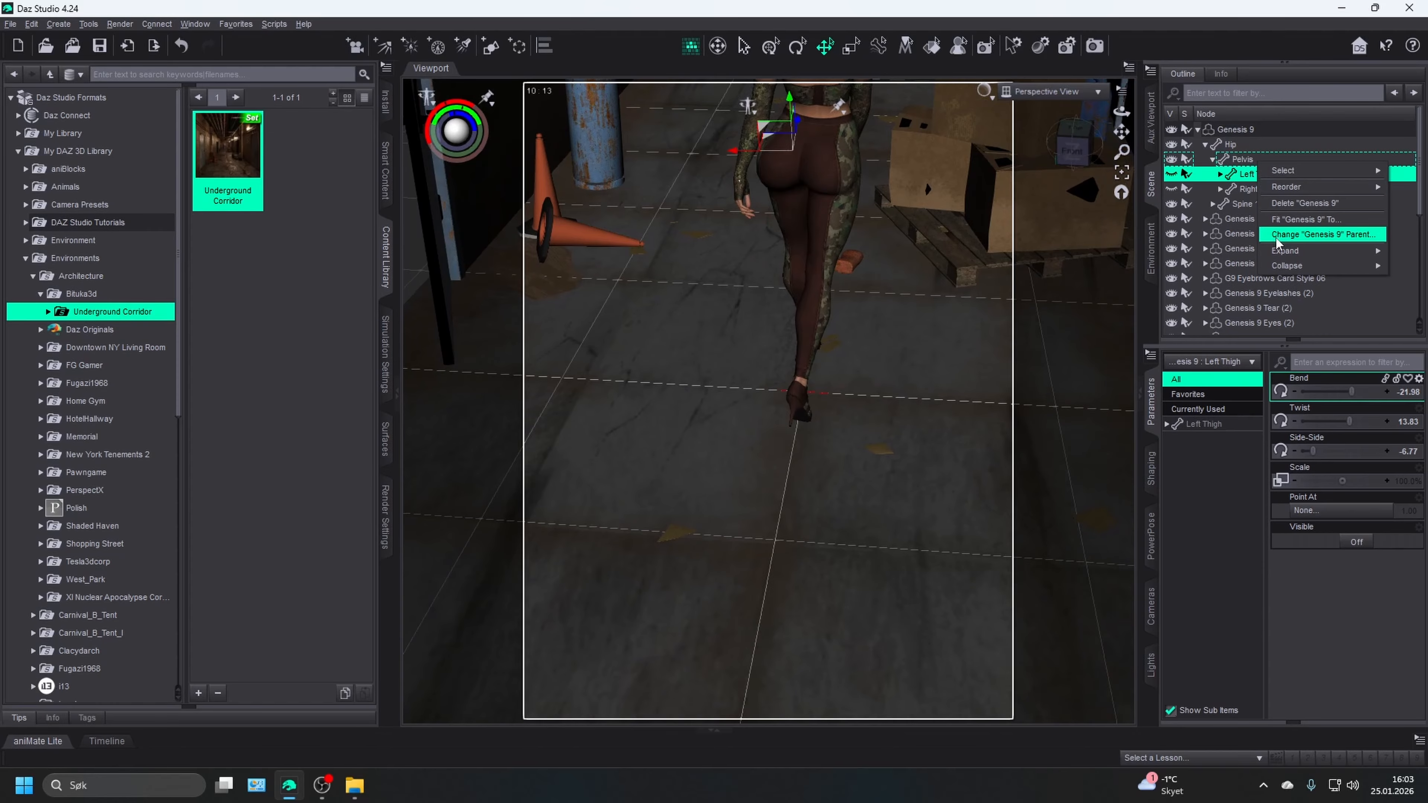
pyautogui.click(1203, 269)
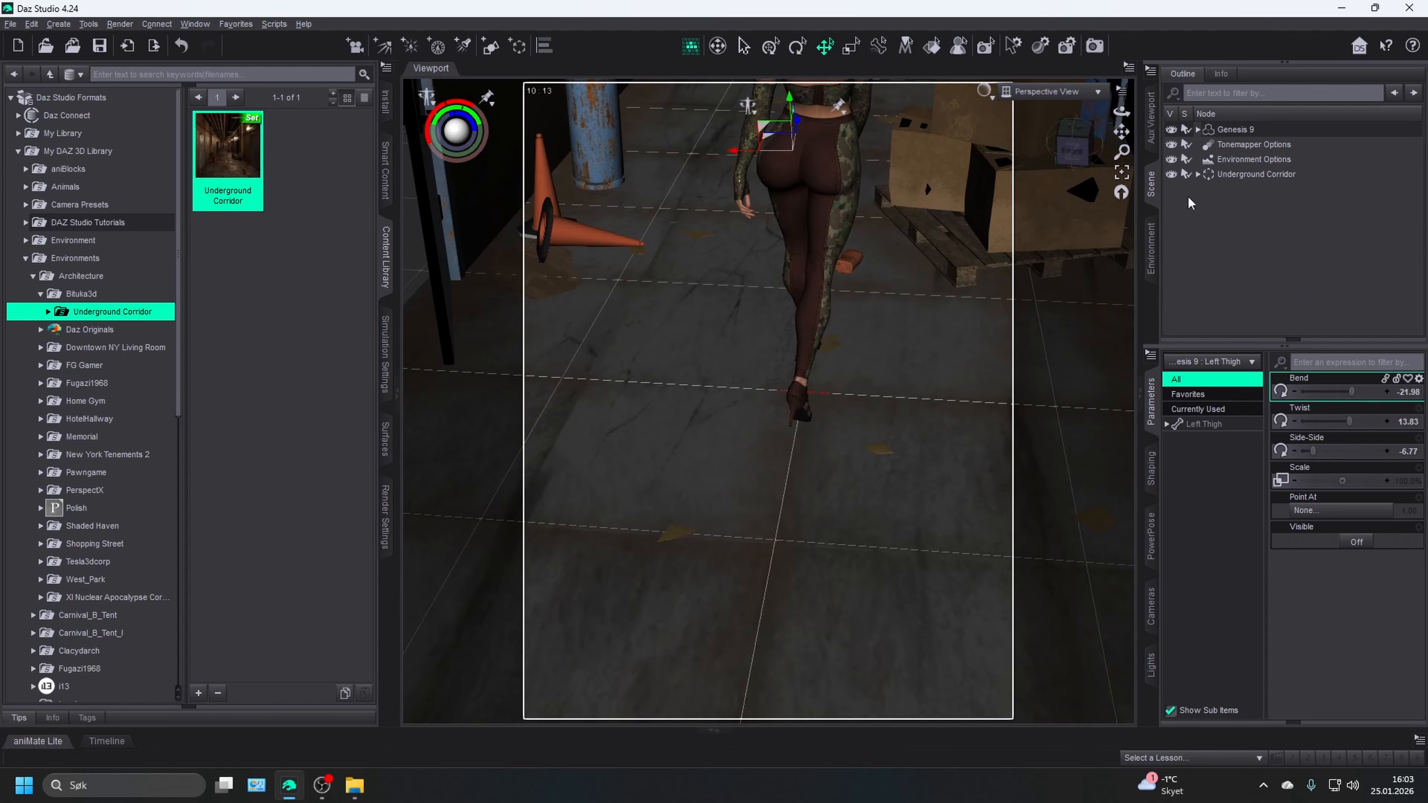
# - Move the Genesis 9 figure along the corridor to X Translate about -24 and Z Translate about -283, and frame it from the front
pyautogui.click(1248, 130)
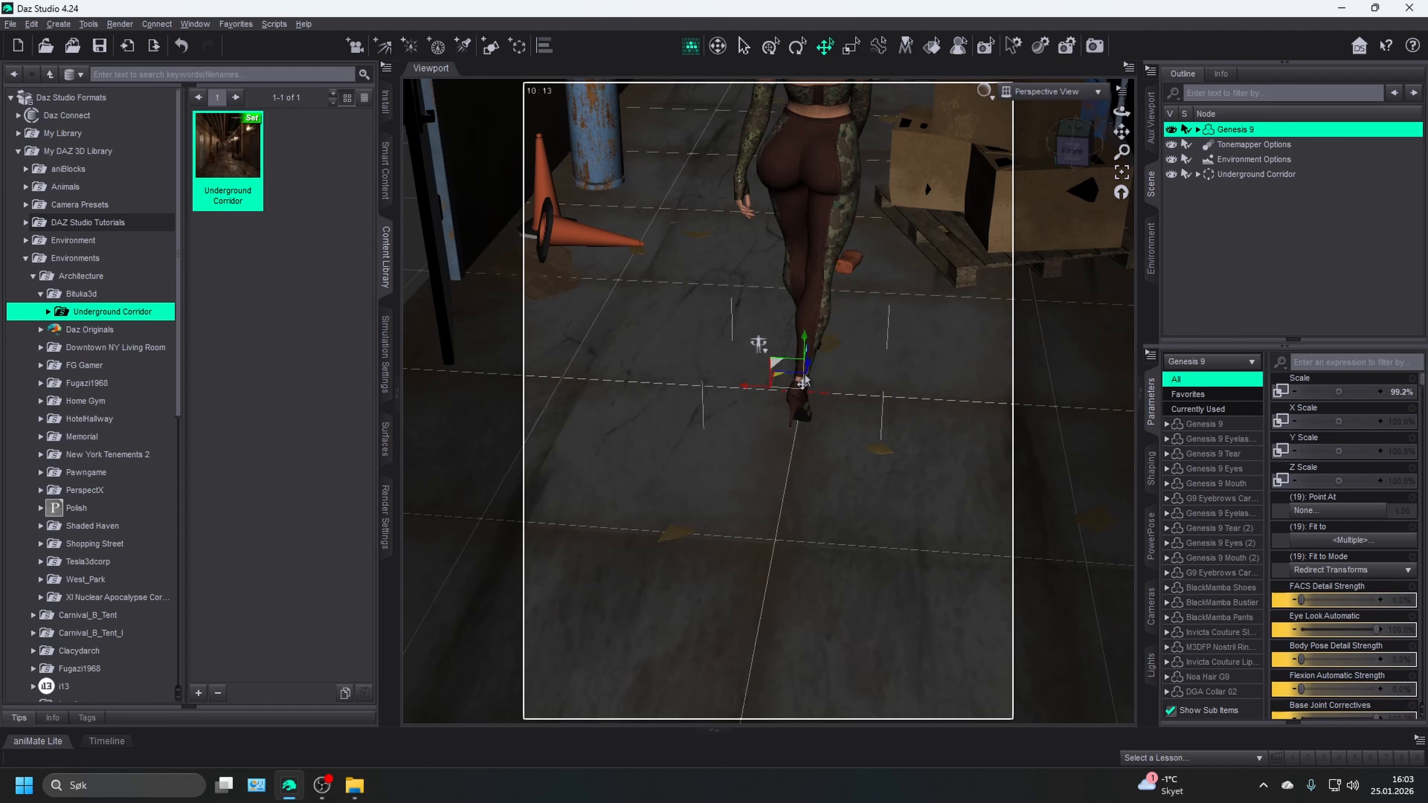
pyautogui.moveTo(776, 382); pyautogui.dragTo(789, 155)
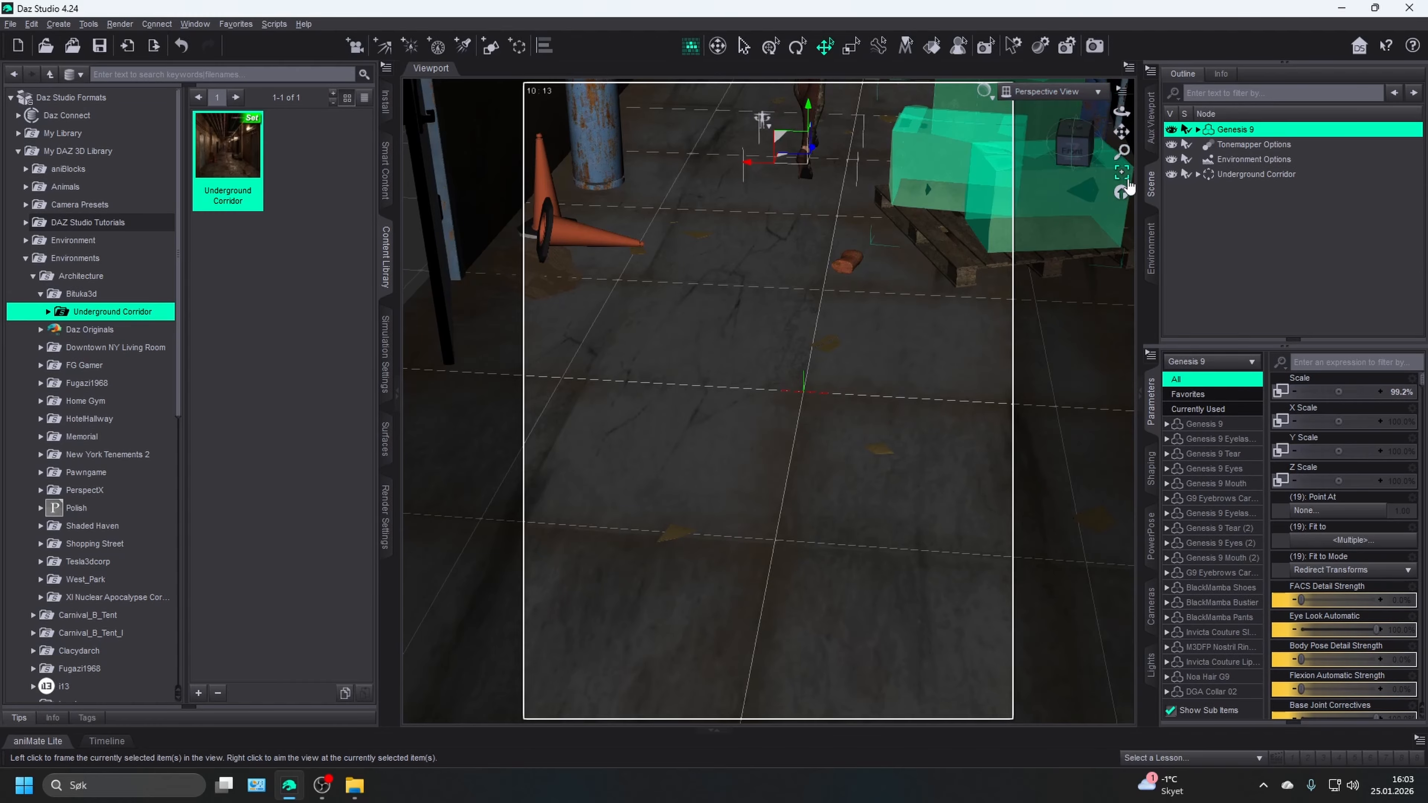
pyautogui.click(1128, 187)
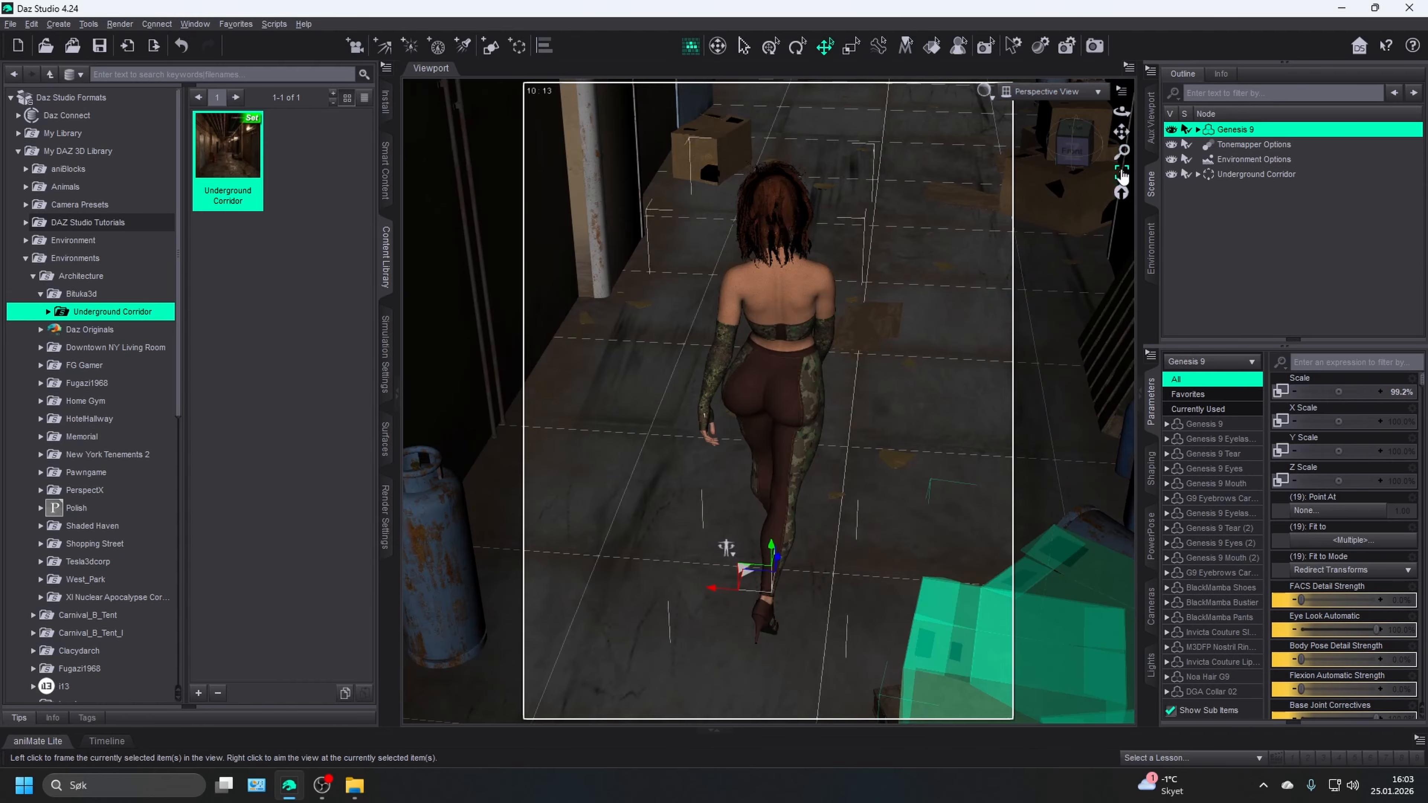
pyautogui.click(1075, 147)
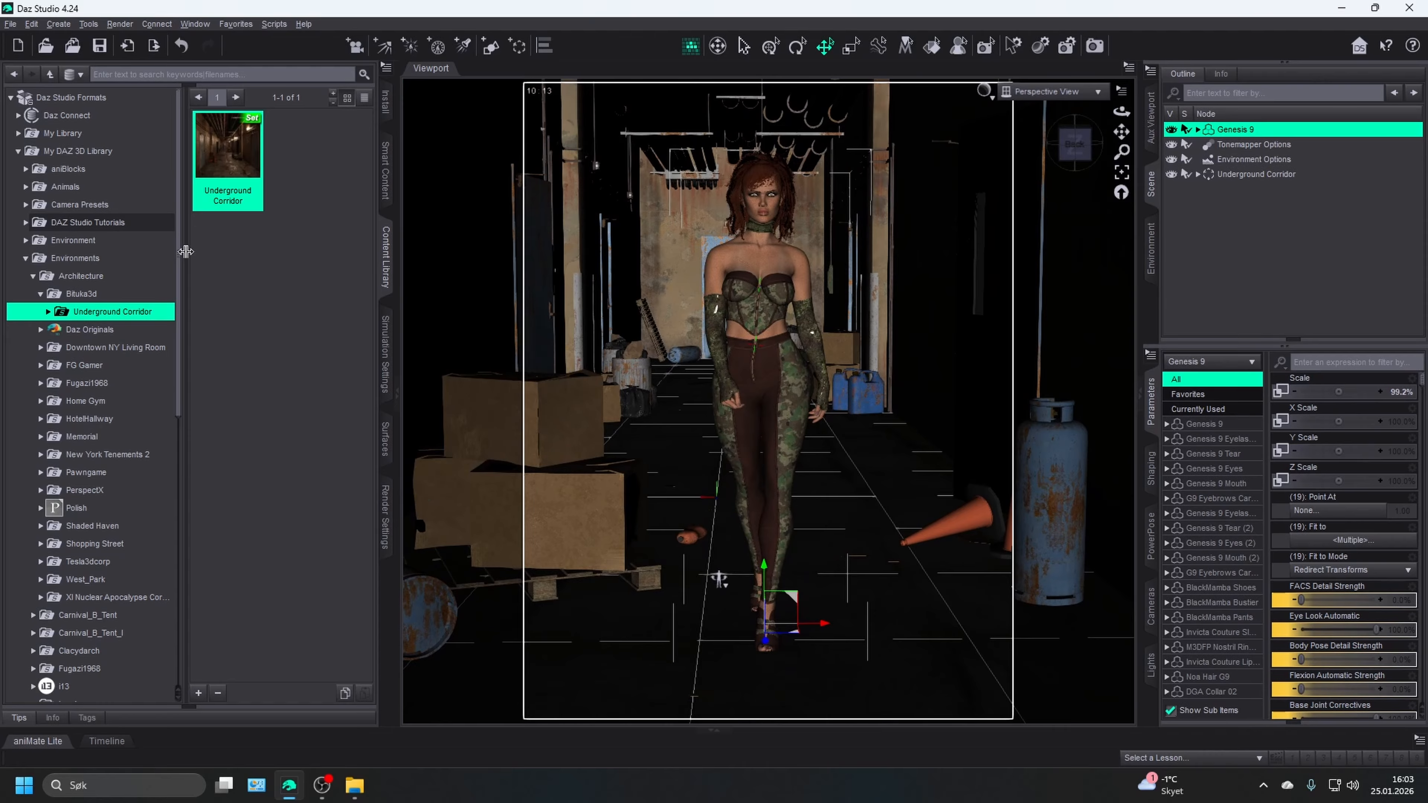
# - Load the base photoshoot setup scene subset, hide the Content Library, and look through the added Camera
pyautogui.click(90, 295)
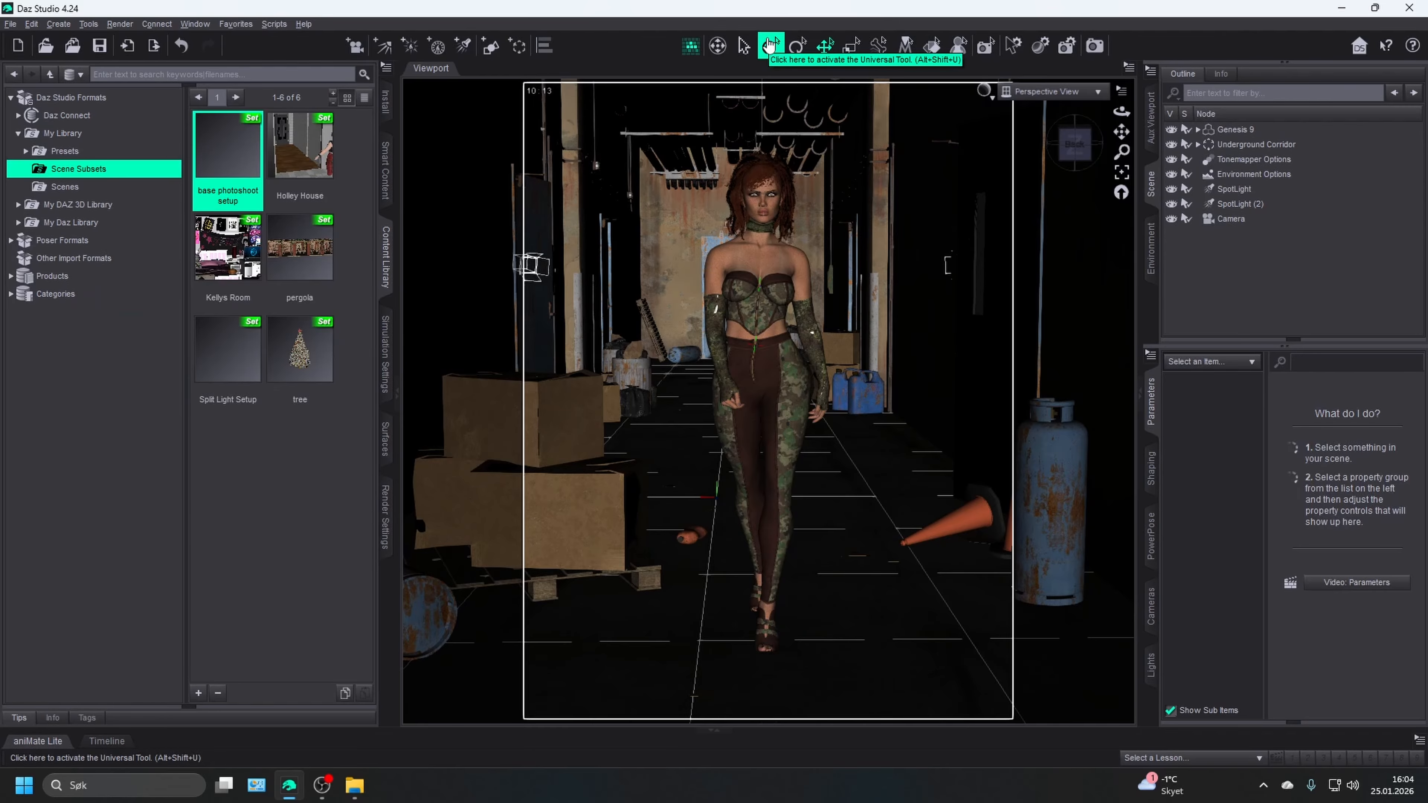
pyautogui.click(385, 256)
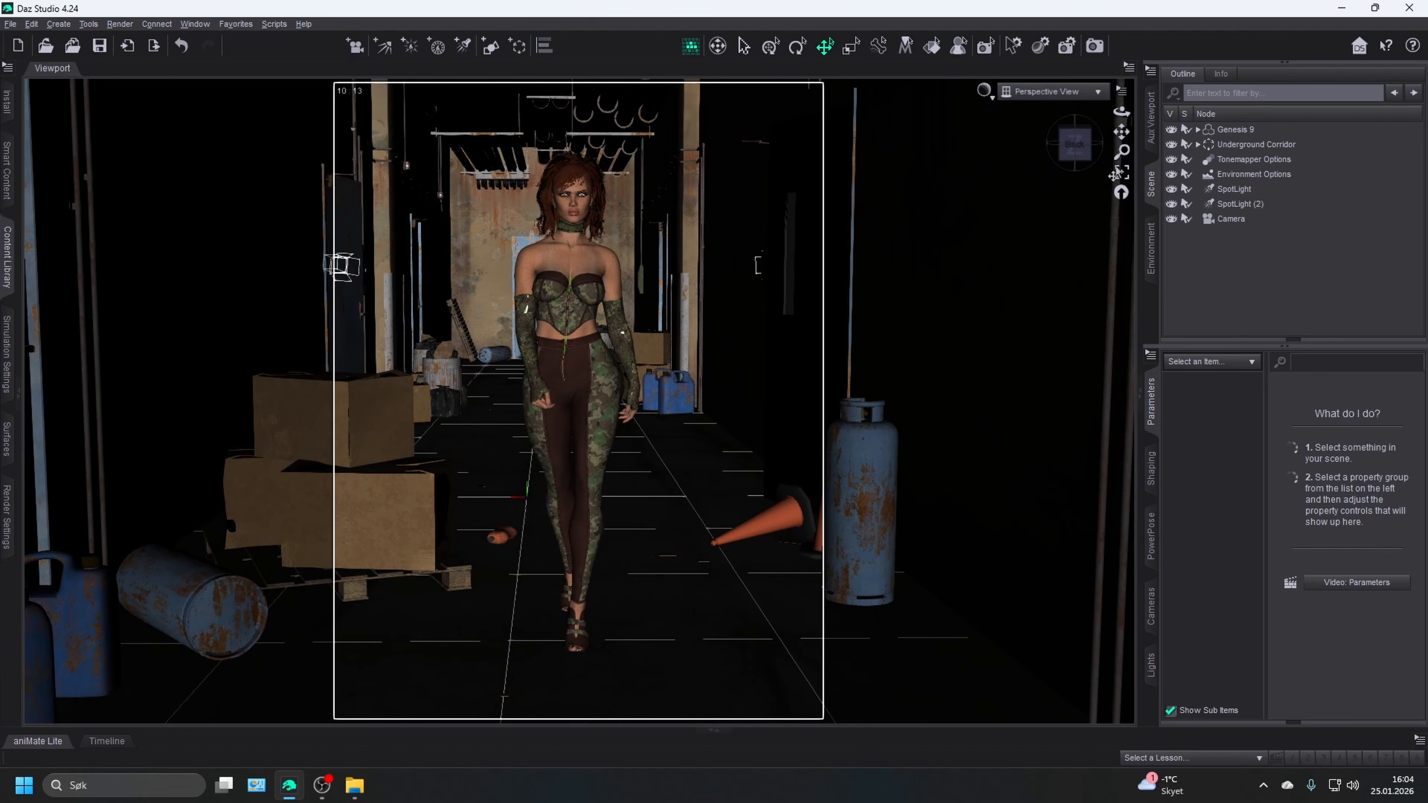
pyautogui.click(1048, 91)
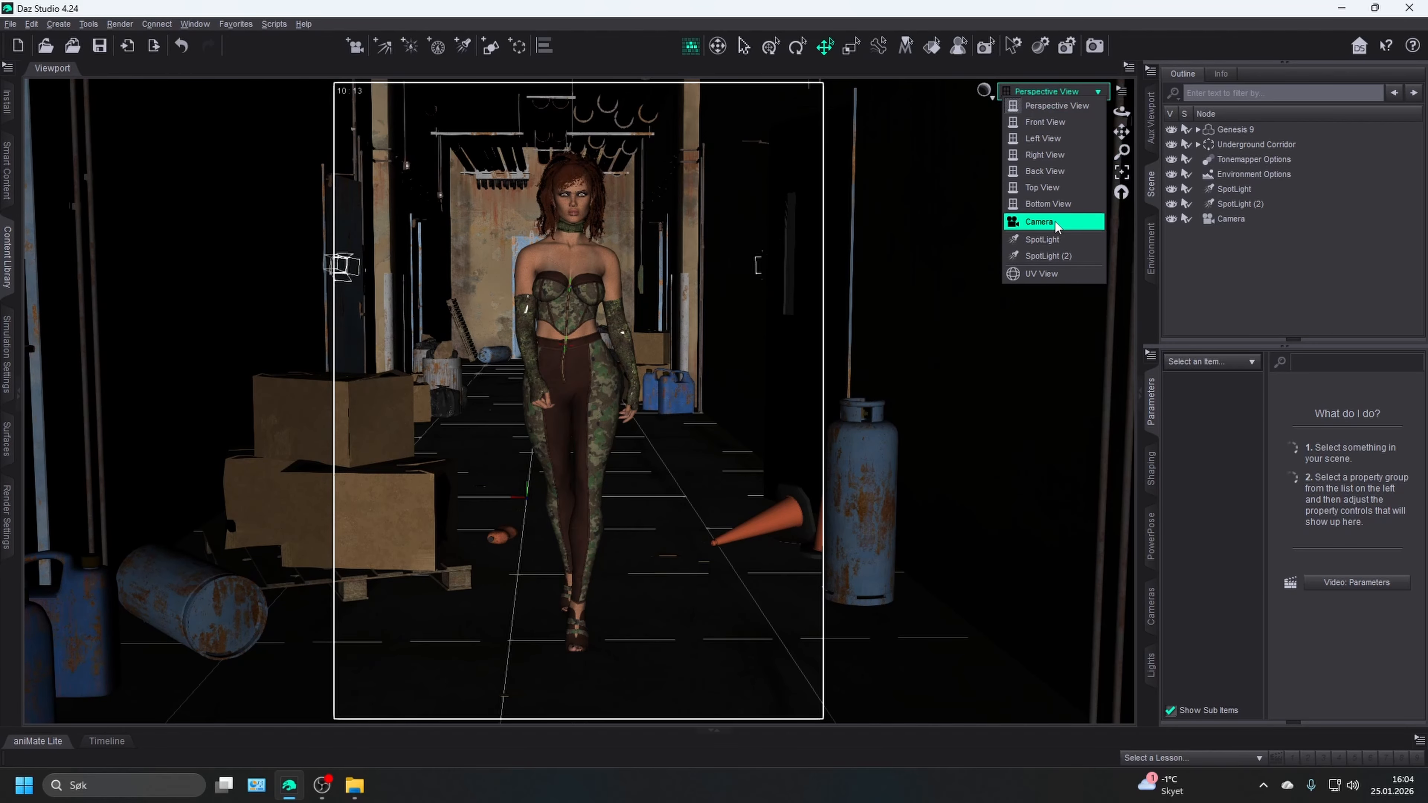
pyautogui.click(1038, 222)
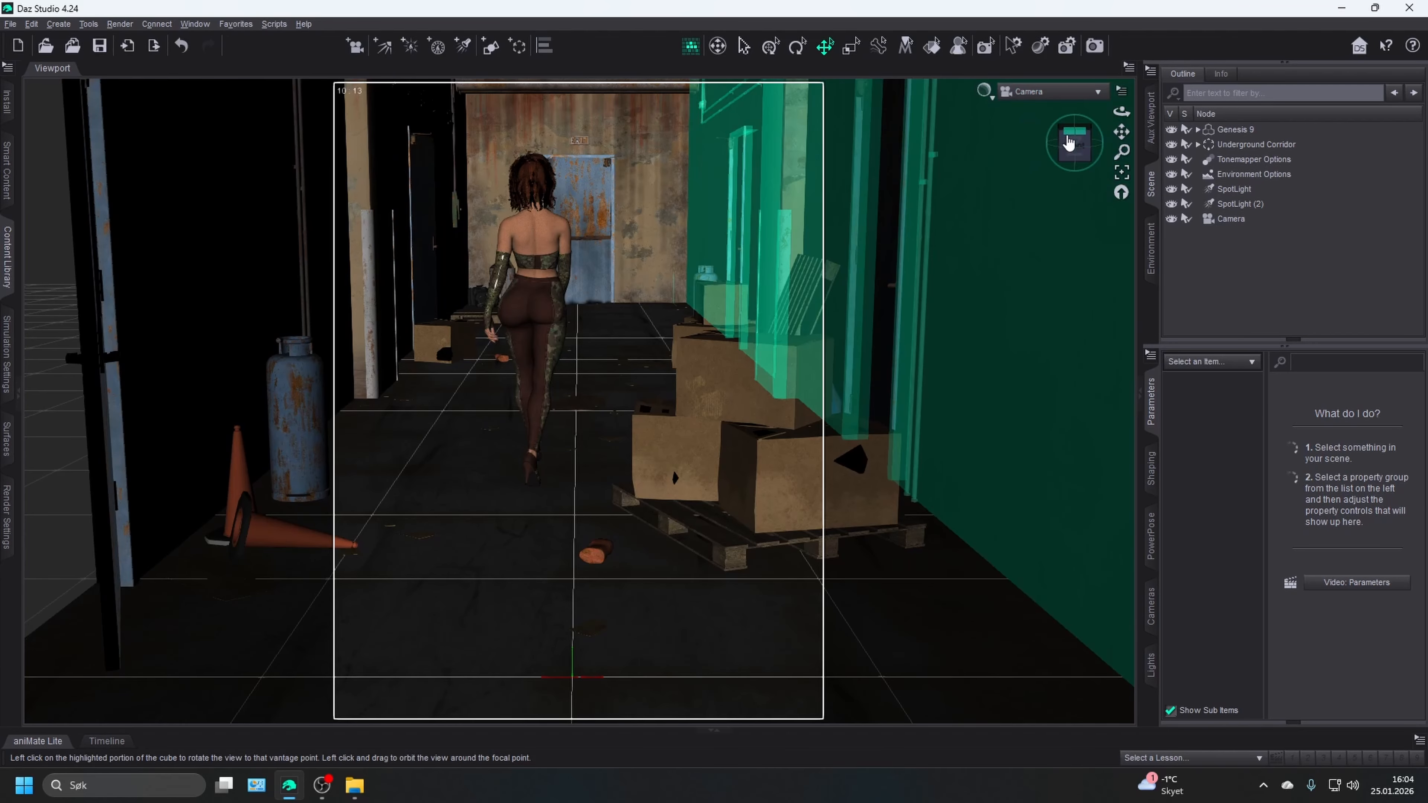
# - Reframe the Camera on the Genesis 9 figure so it shows her full body from the front at a slight angle
pyautogui.click(1237, 130)
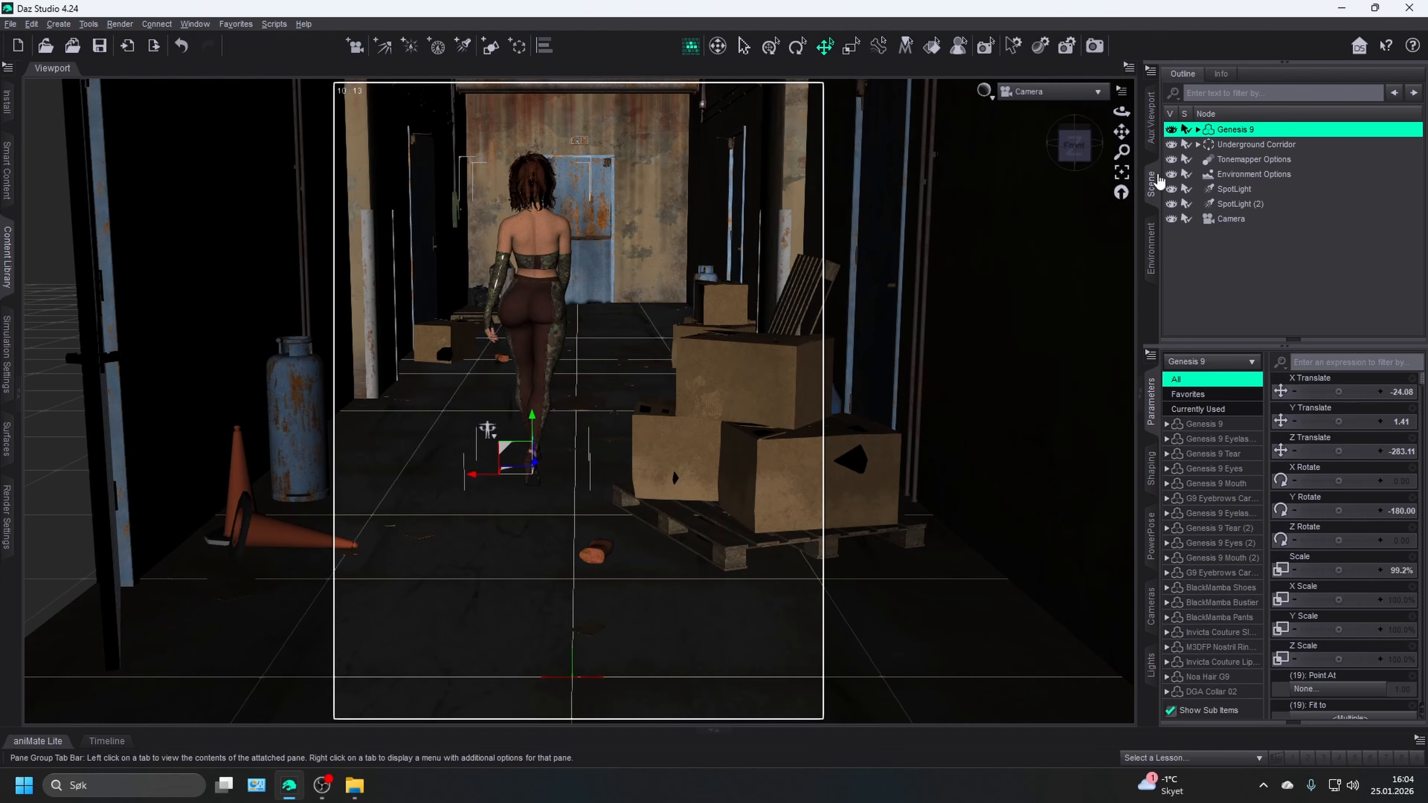
pyautogui.click(1084, 157)
pyautogui.click(1087, 162)
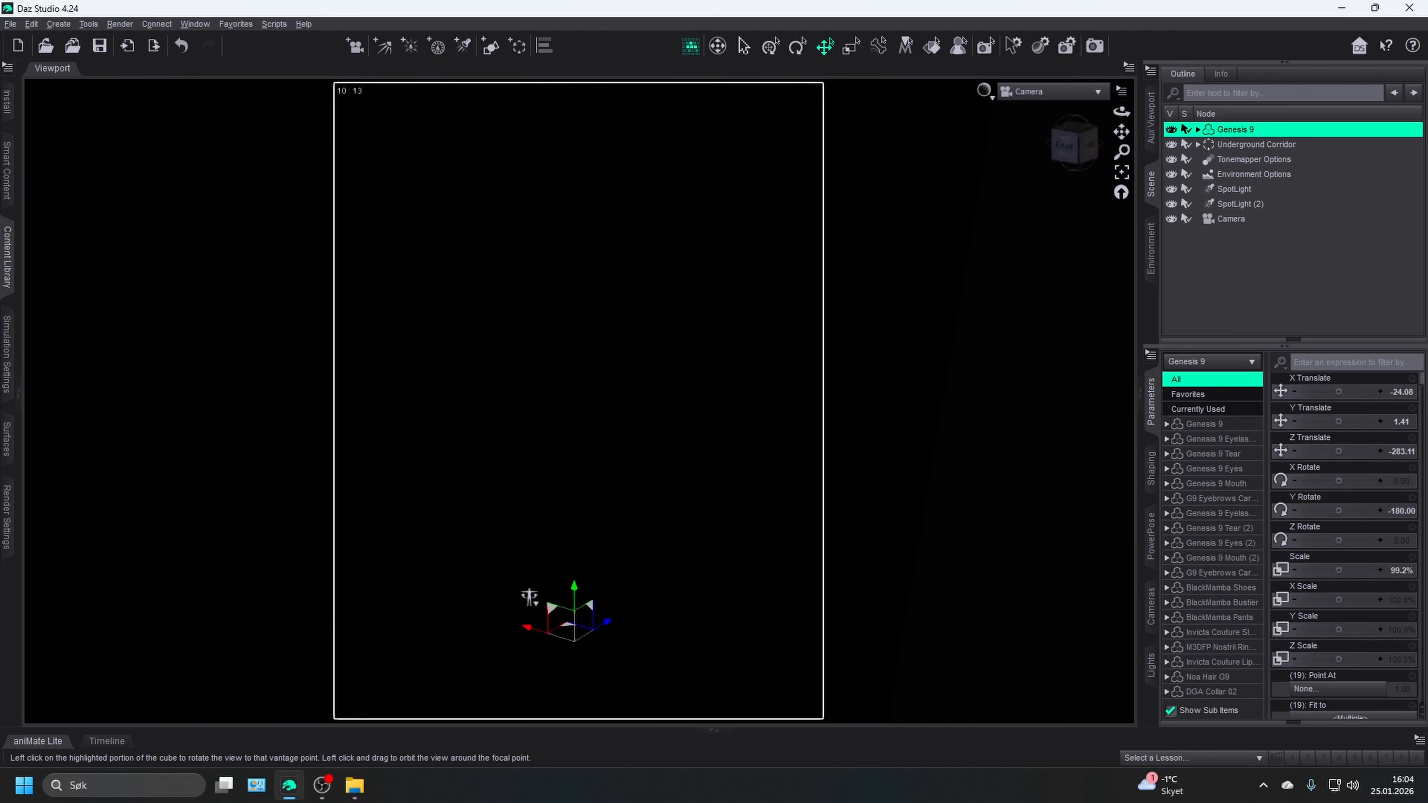
pyautogui.moveTo(1087, 162); pyautogui.dragTo(1127, 131)
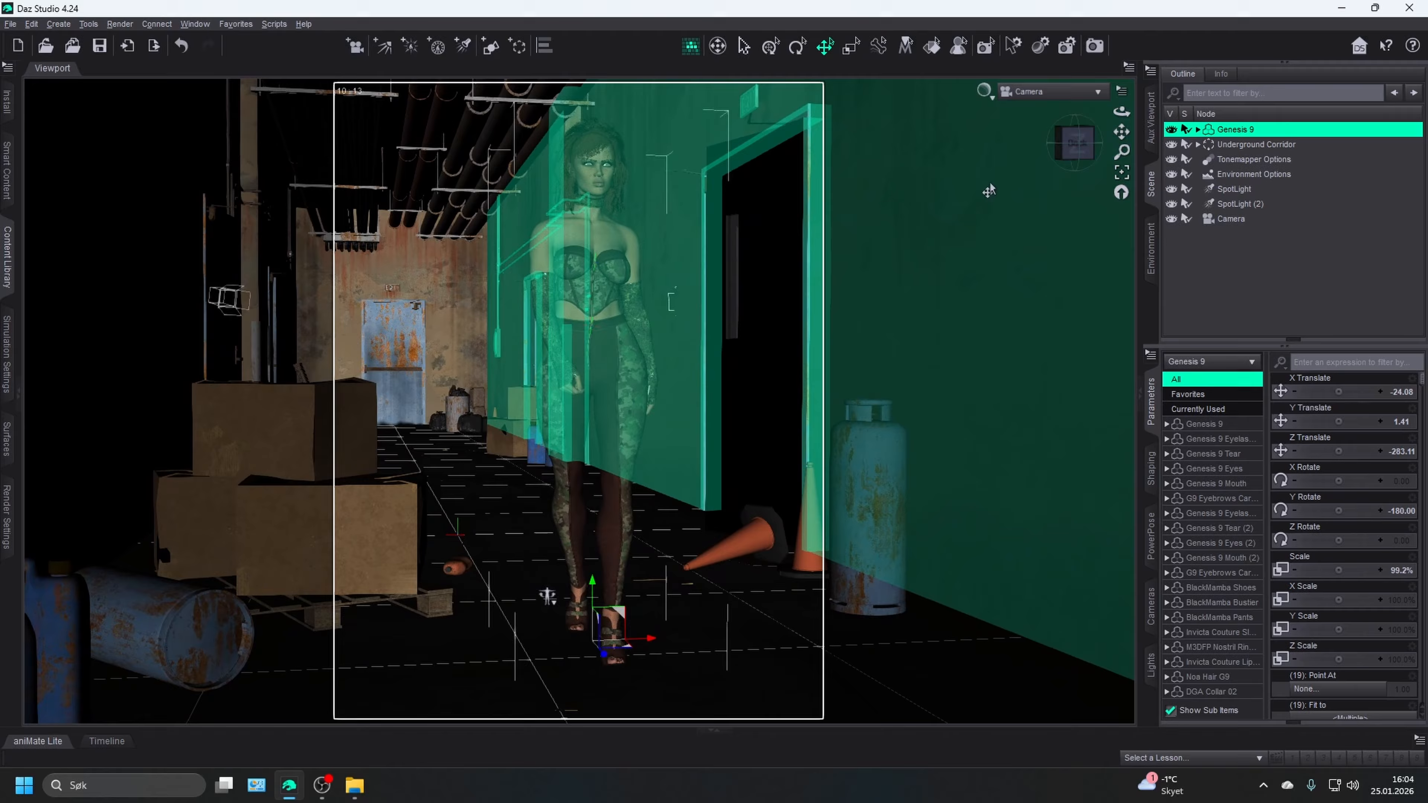
pyautogui.scroll(1, 987, 194)
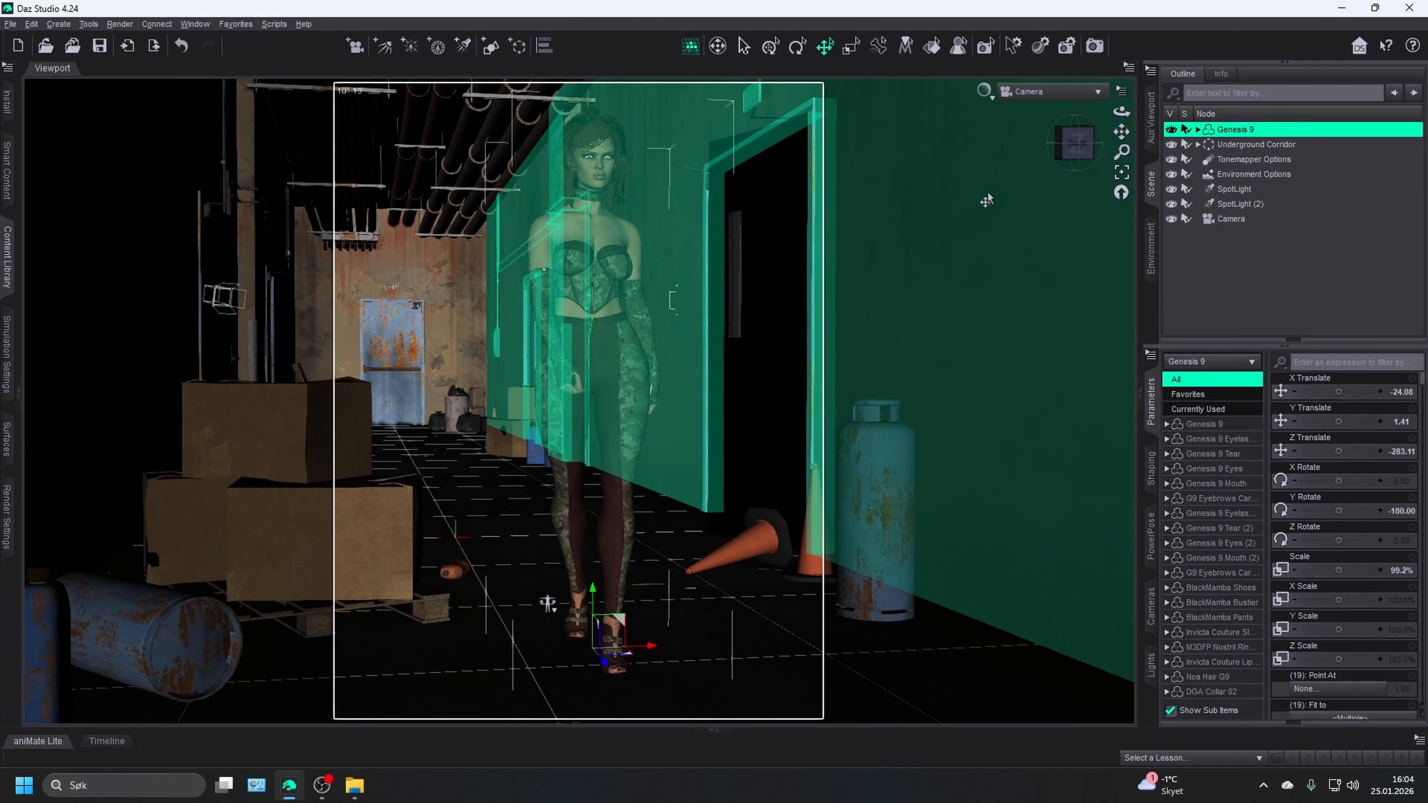
pyautogui.scroll(2, 979, 216)
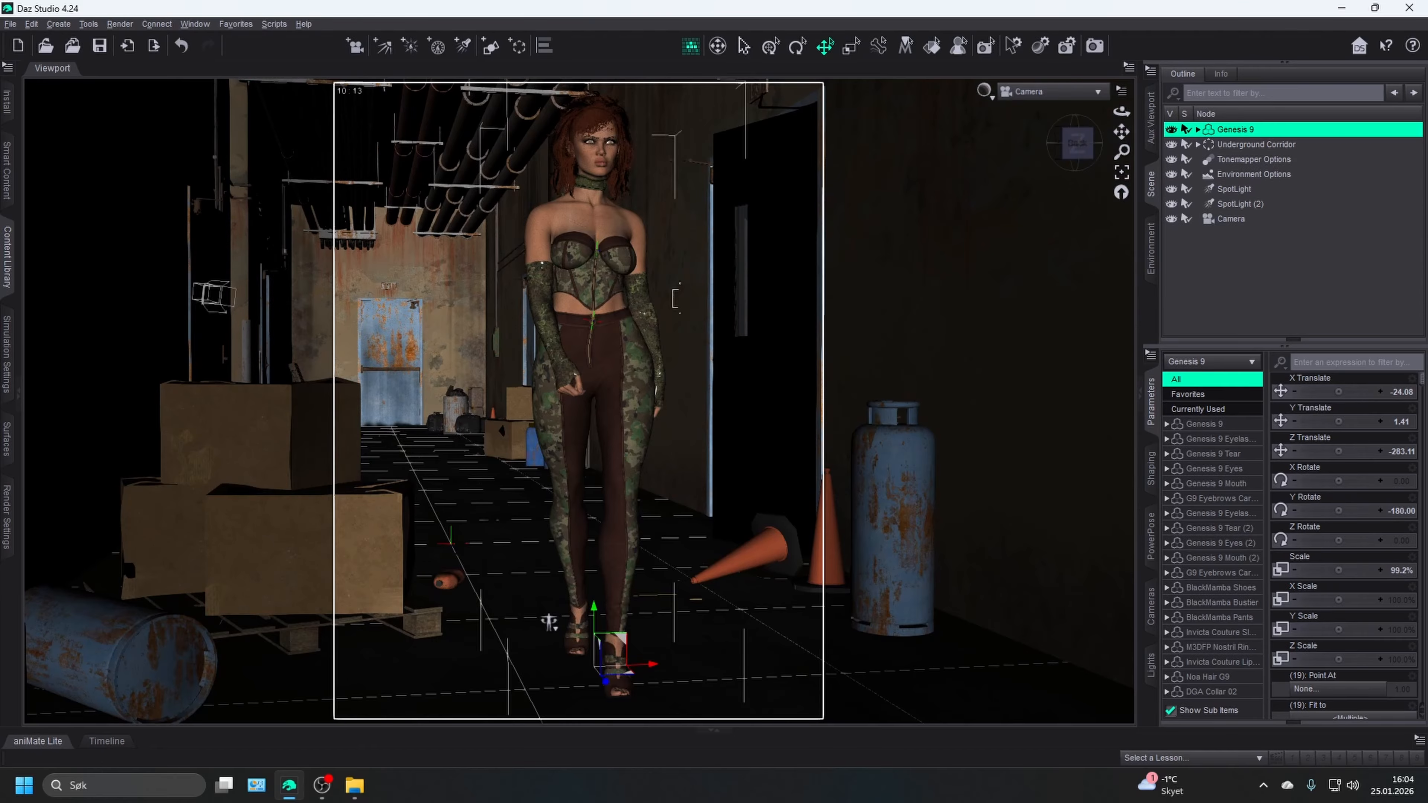
# - Show the general render settings and apply the Ultra HD [UHD] / 4K (16:9, 3840 x 2160) dimension preset
pyautogui.click(7, 509)
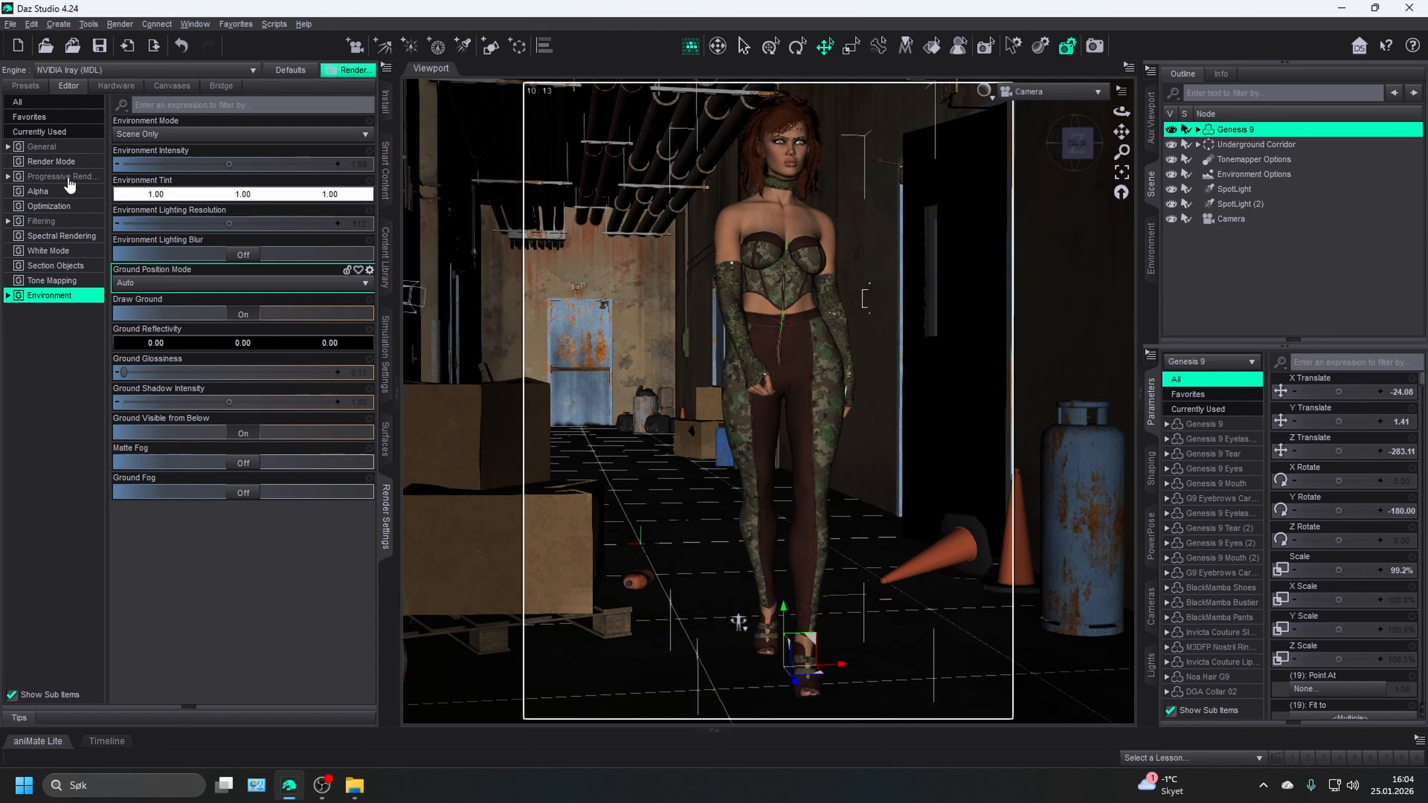
pyautogui.click(59, 147)
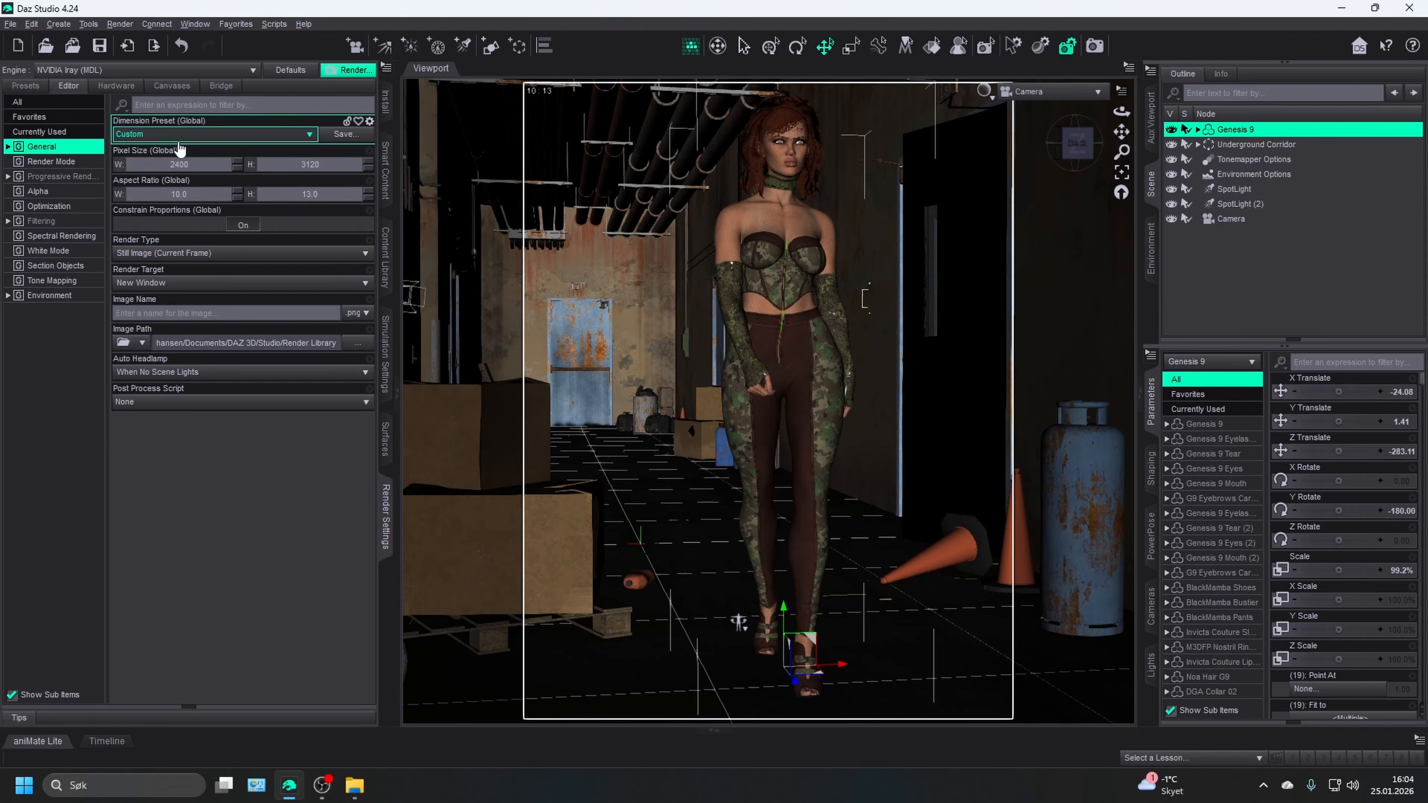
pyautogui.click(178, 138)
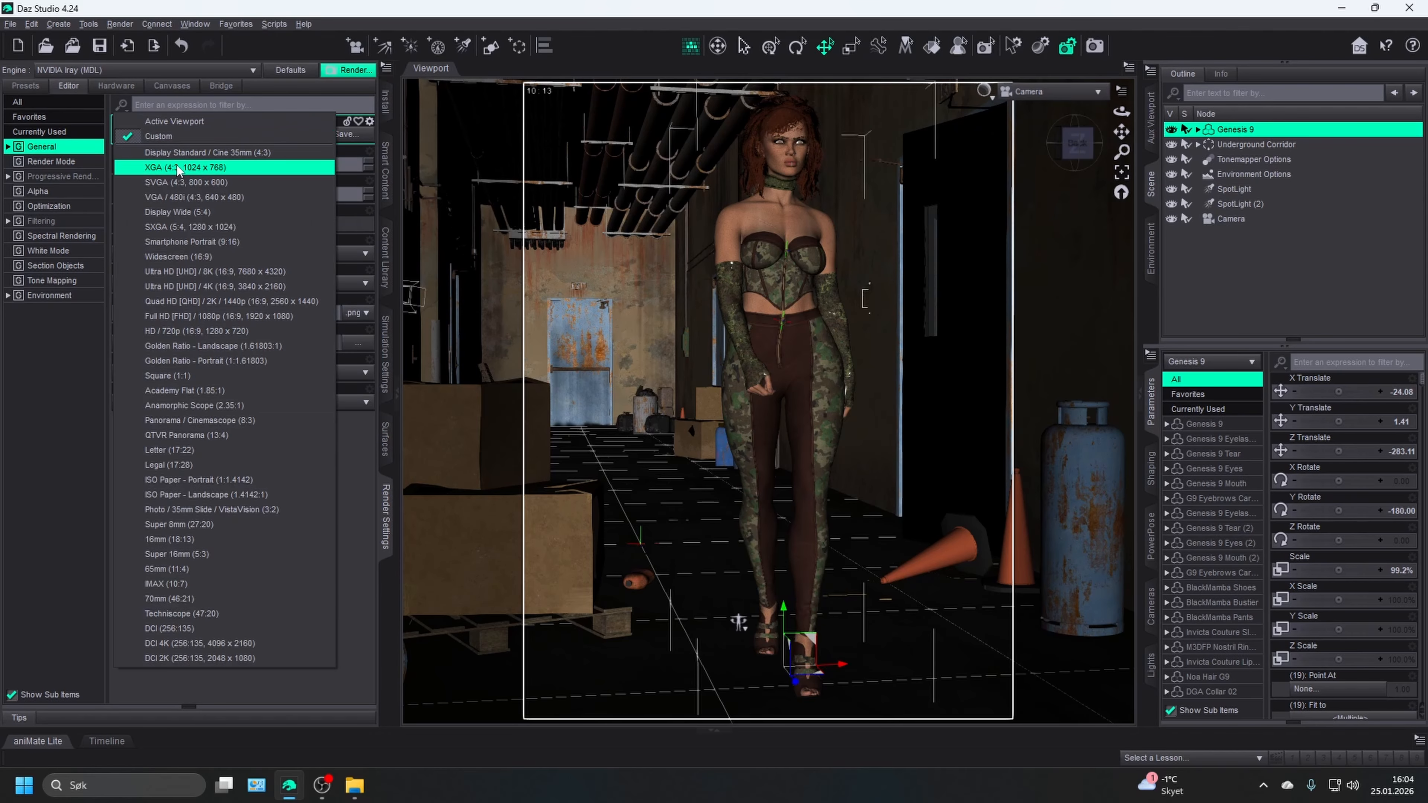
pyautogui.click(189, 286)
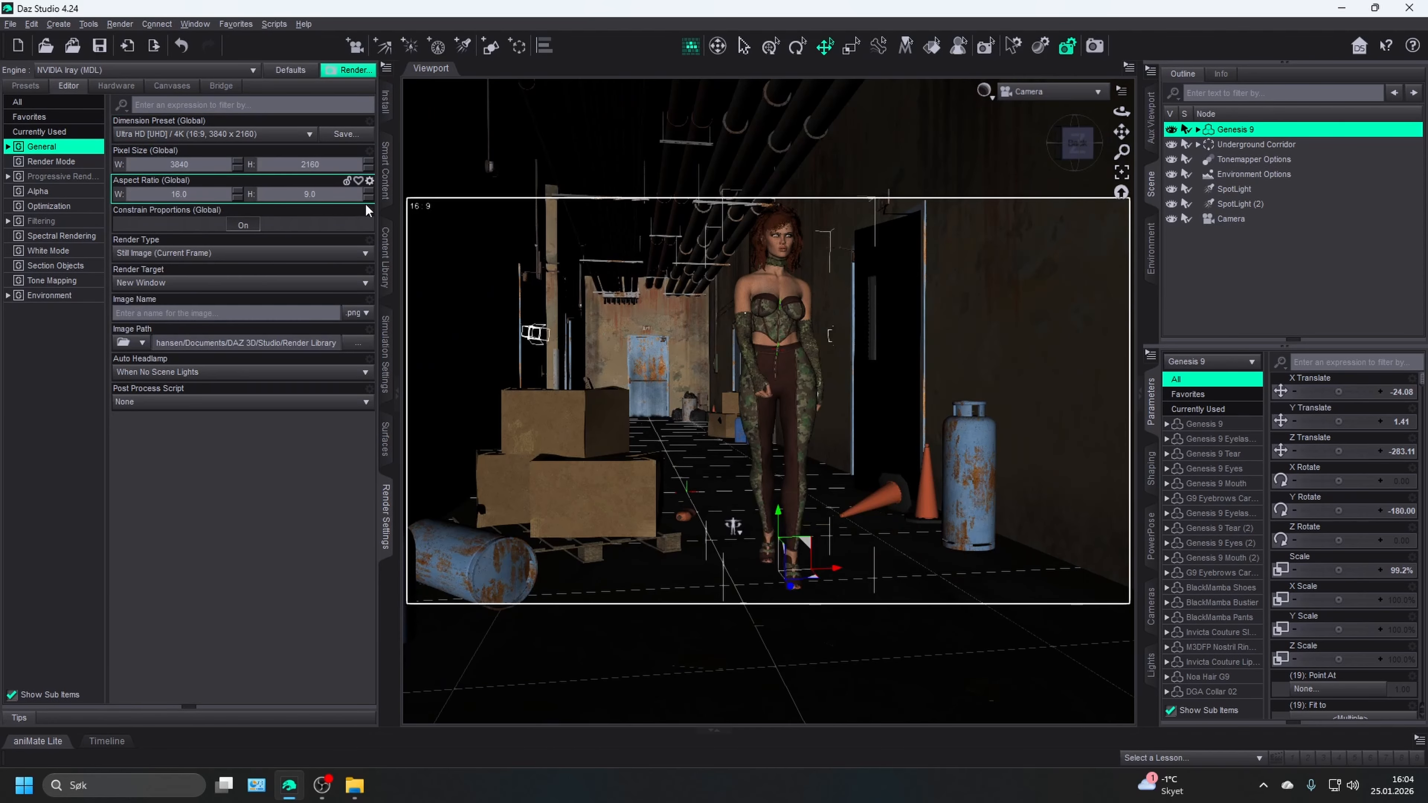
# - Change the render aspect ratio to 16:16, making the output square at 3840 x 3840 pixels
pyautogui.click(368, 191)
pyautogui.click(368, 191)
pyautogui.click(368, 191)
pyautogui.click(367, 191)
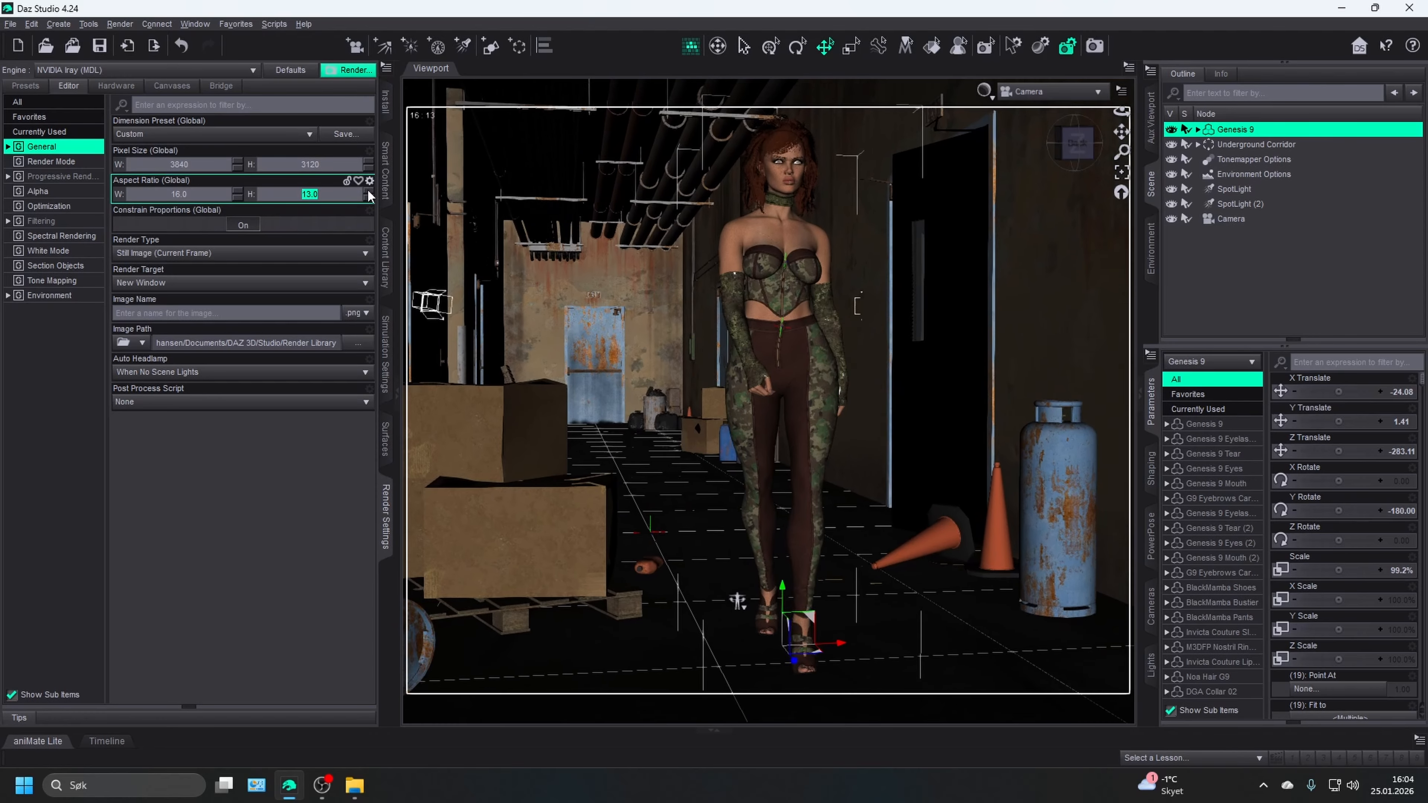
pyautogui.click(368, 191)
pyautogui.click(368, 191)
pyautogui.click(368, 191)
pyautogui.click(368, 191)
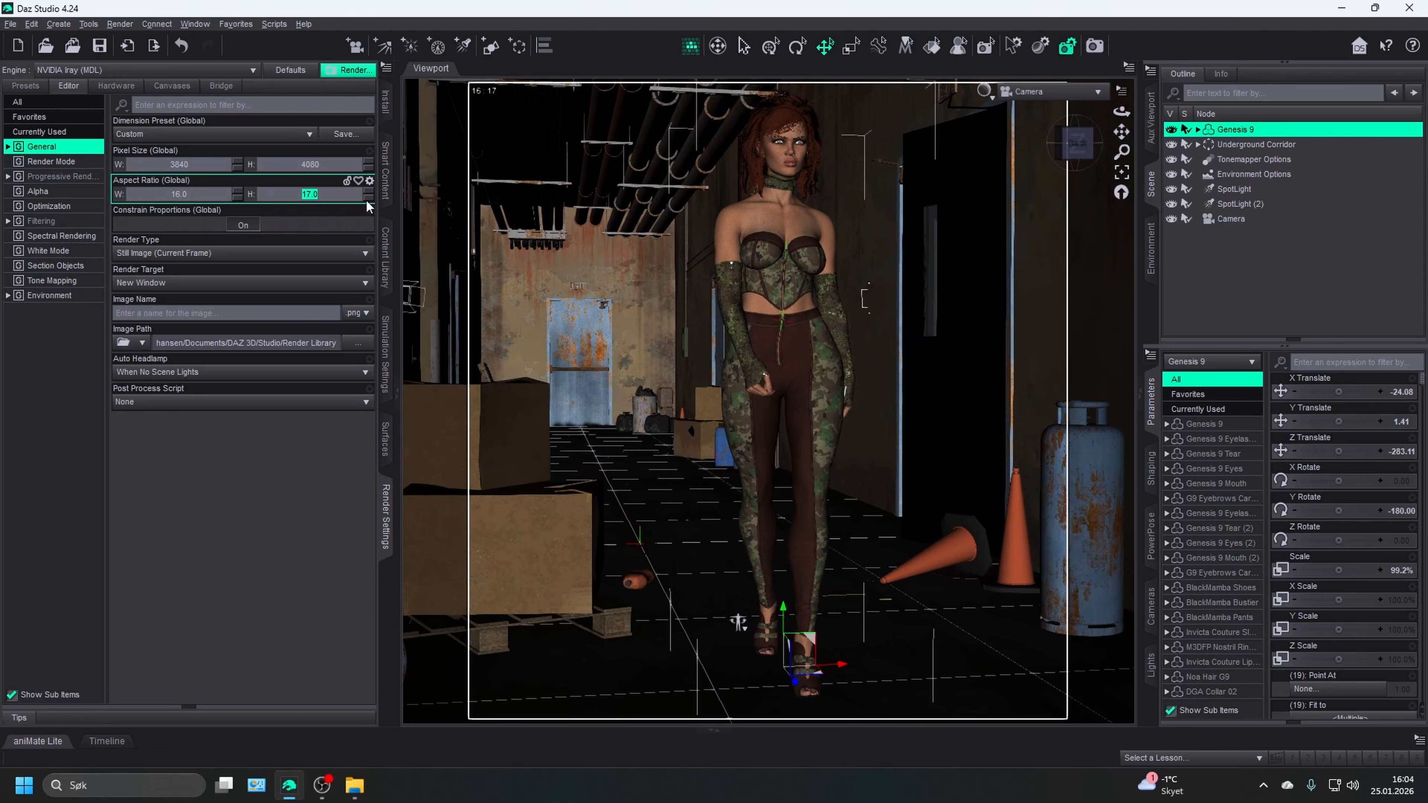
pyautogui.click(368, 198)
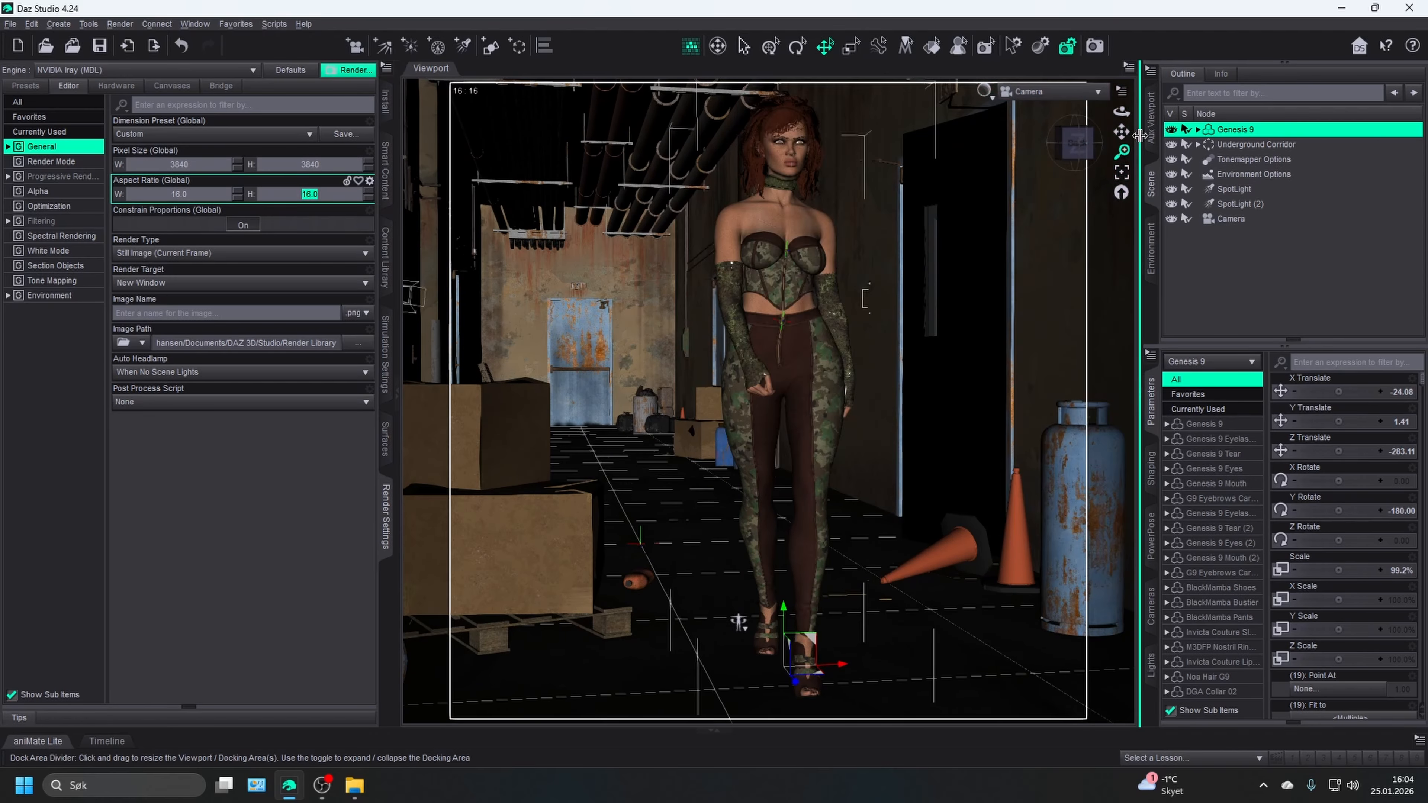
# - Fine-tune the Camera's angle and framing on the full-body figure, and bring back the Content Library
pyautogui.moveTo(1139, 135)
pyautogui.mouseDown()
pyautogui.moveTo(1105, 113)
pyautogui.moveTo(1115, 137)
pyautogui.mouseUp()
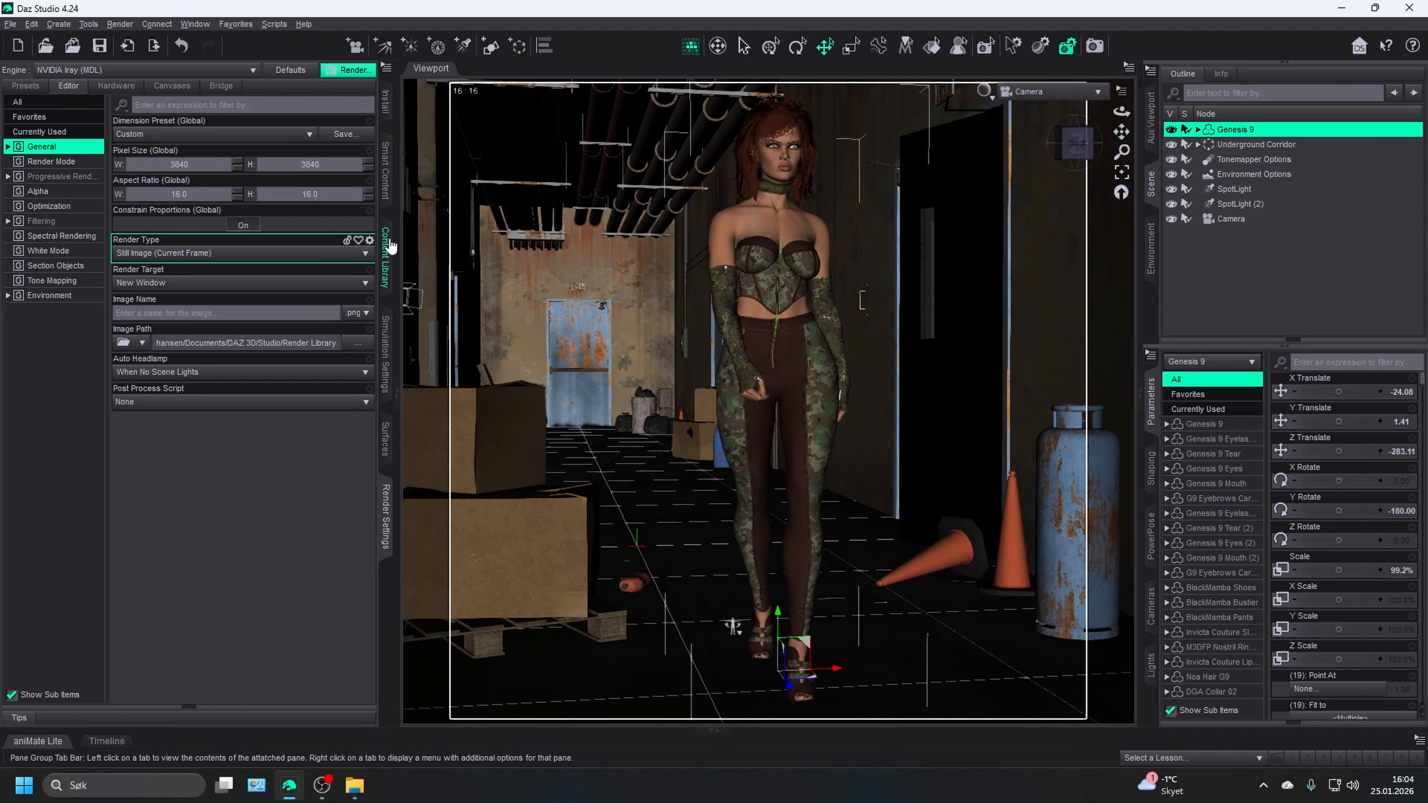
pyautogui.click(385, 257)
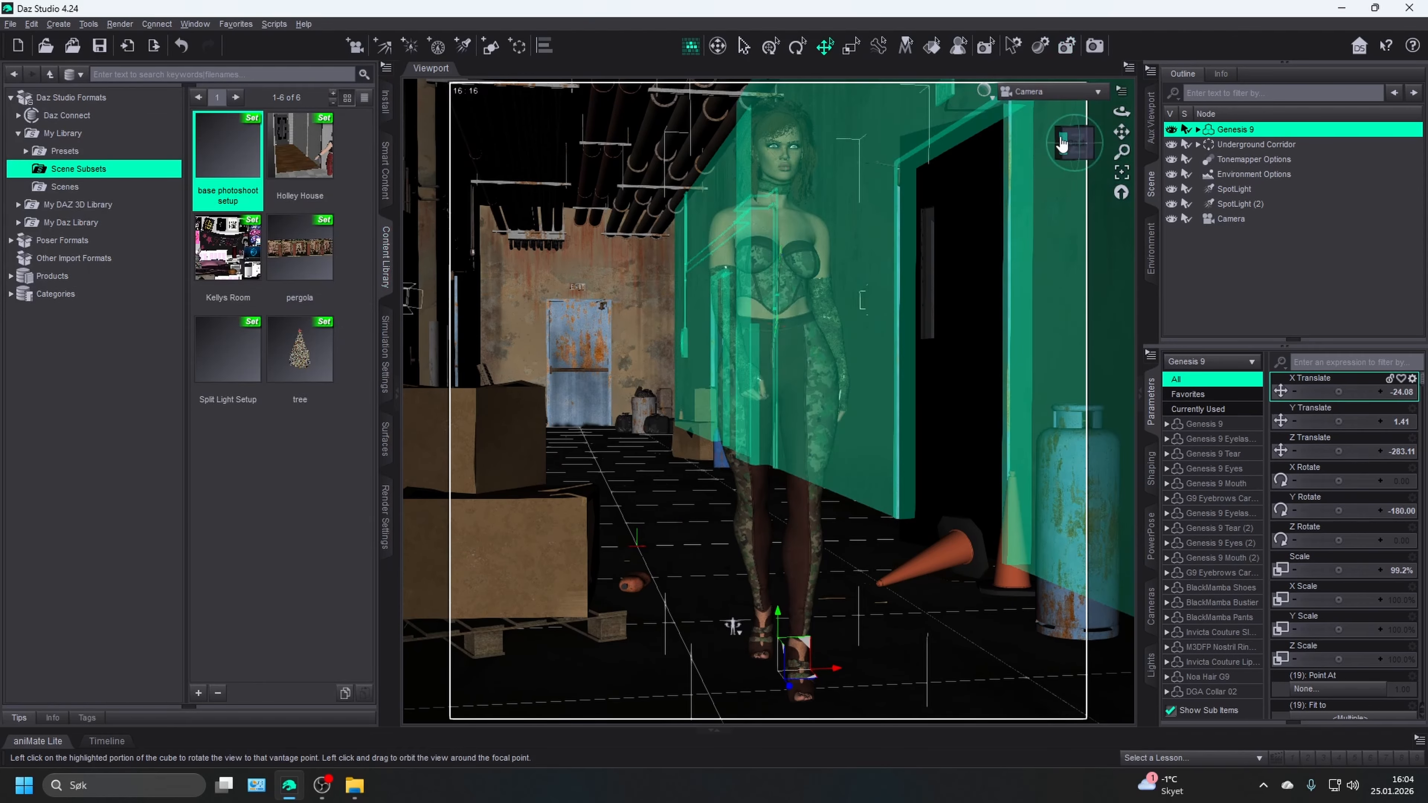
pyautogui.moveTo(1078, 142); pyautogui.dragTo(1067, 145)
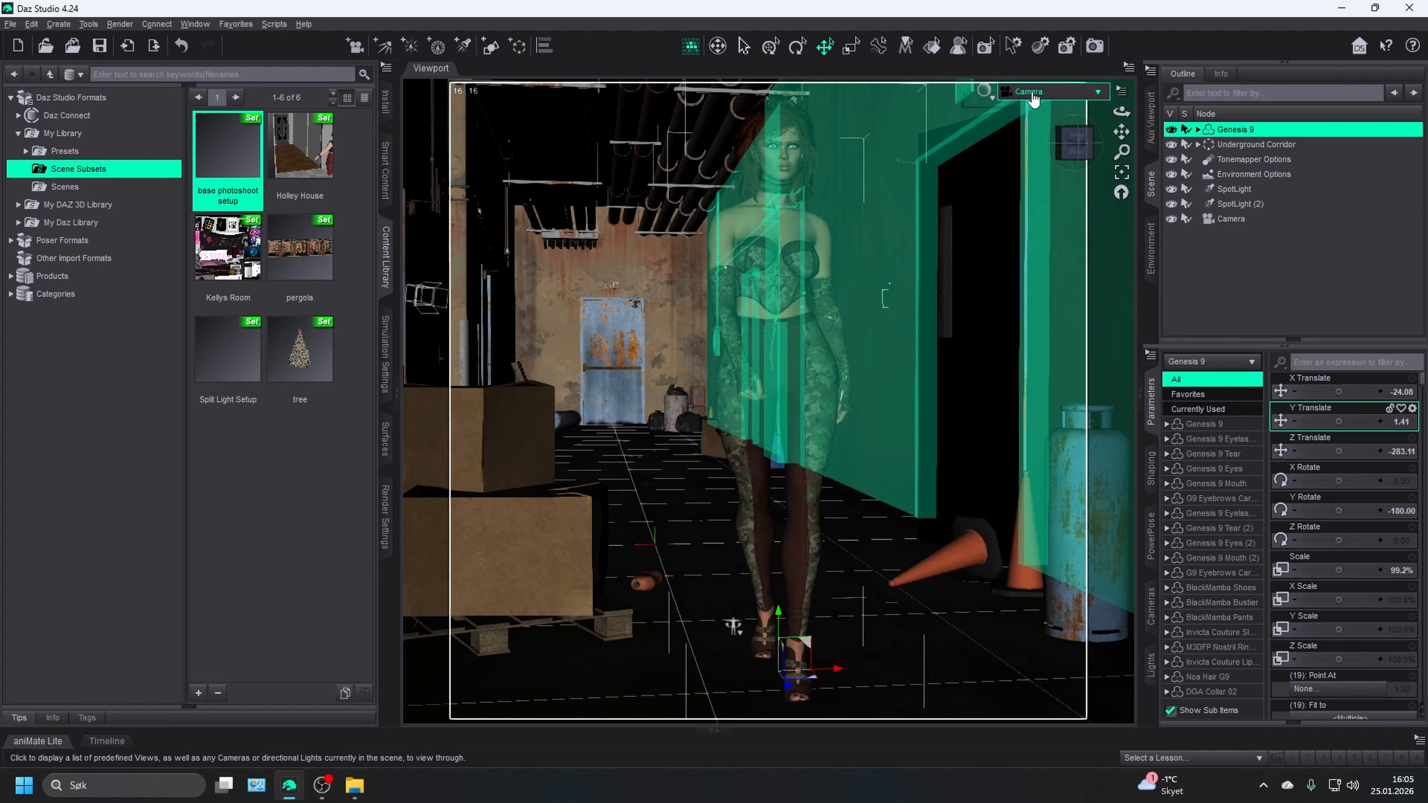
# - Hide the Underground Corridor, switch to Perspective View and orbit around to the figure's side
pyautogui.click(1231, 145)
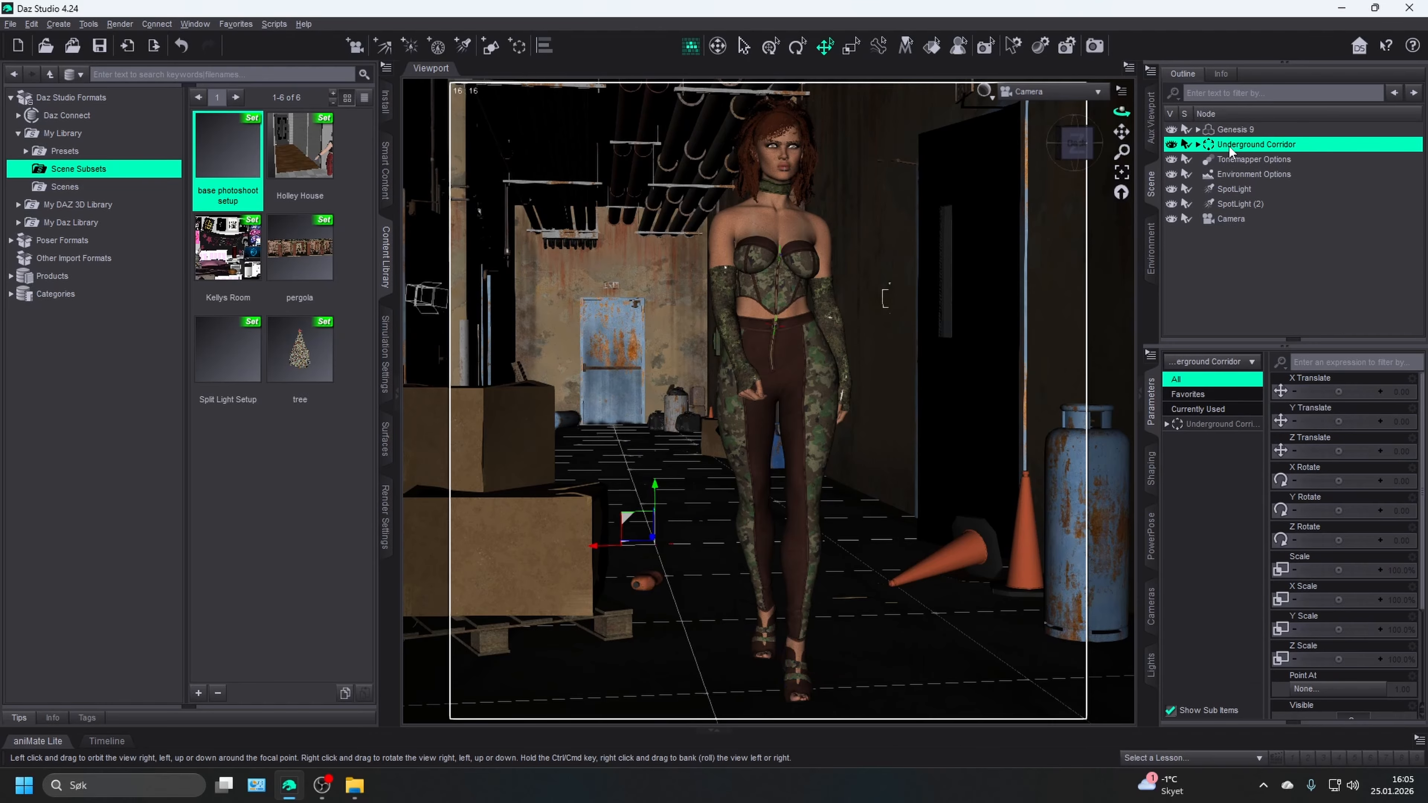
pyautogui.click(1172, 144)
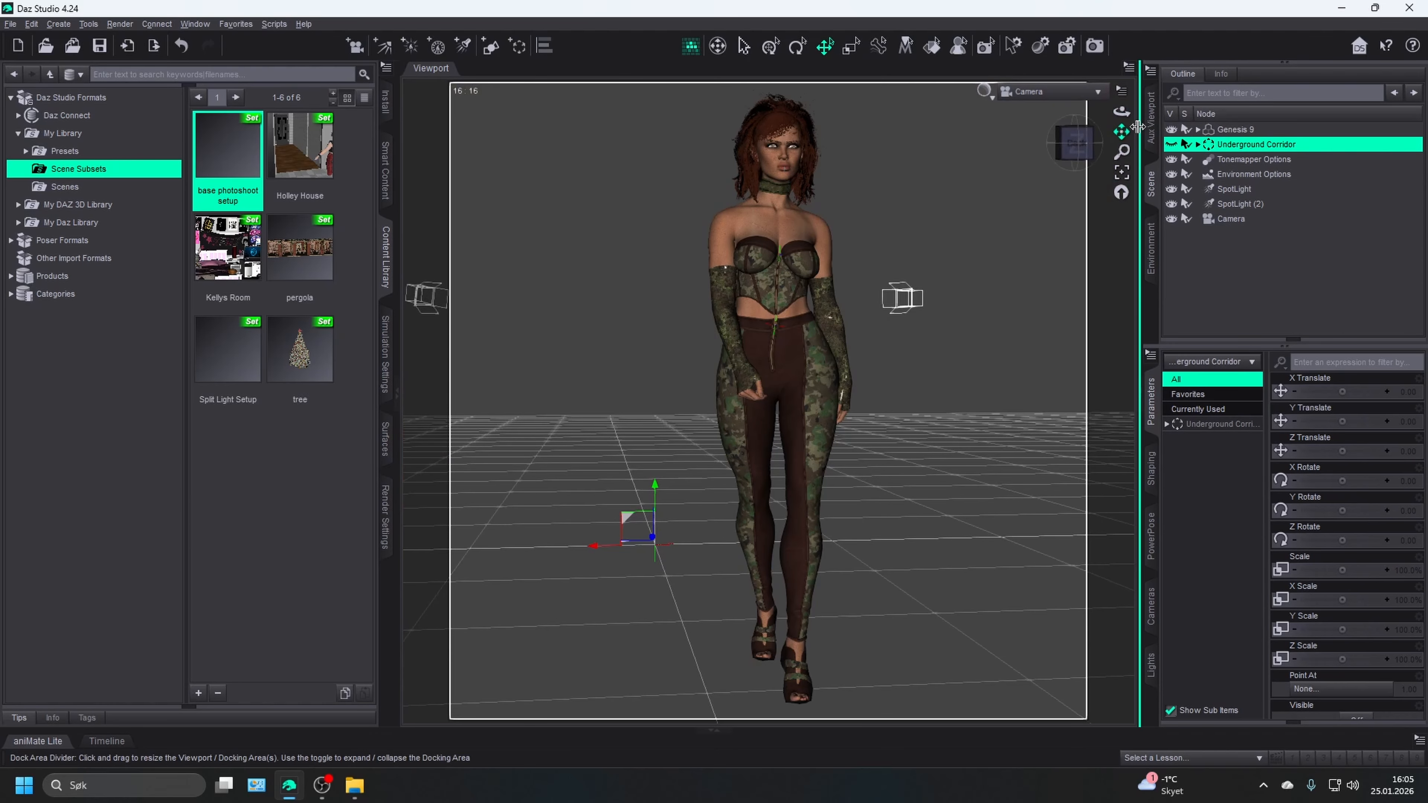
pyautogui.click(1037, 92)
pyautogui.click(1035, 100)
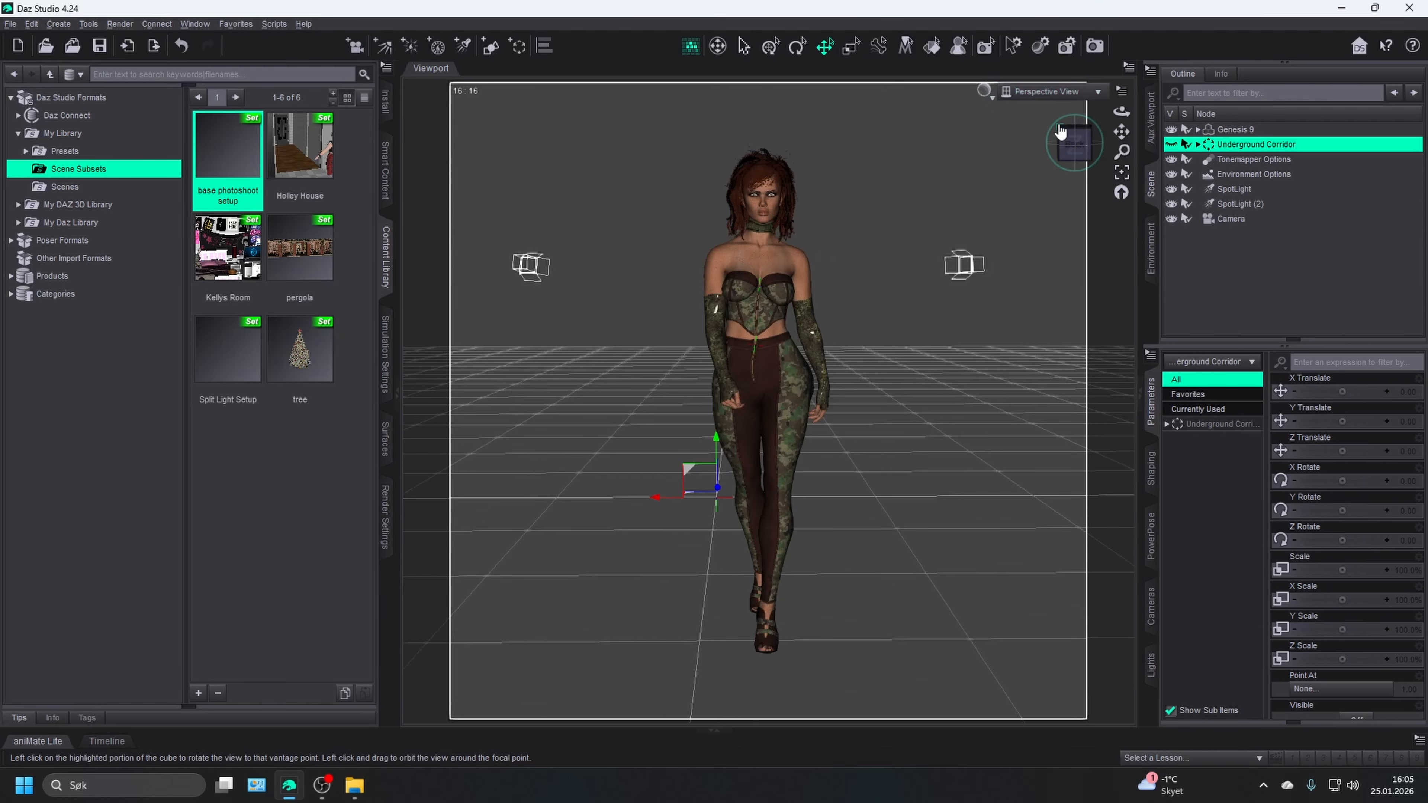
pyautogui.moveTo(1074, 143); pyautogui.dragTo(1160, 150)
# - Select the Camera, view its focal planes from the side, and set its depth-of-field Focal Distance to 353.28
pyautogui.click(1219, 226)
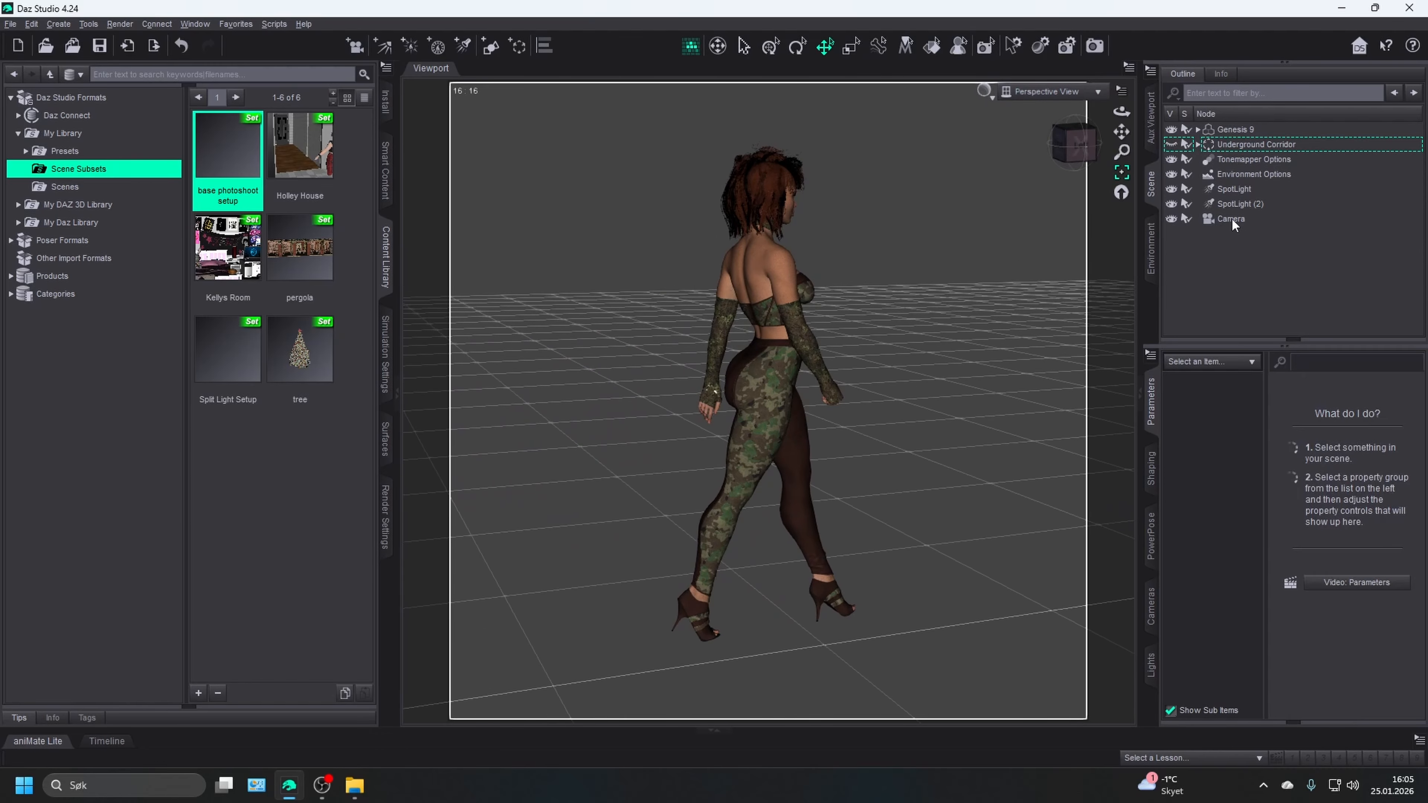
pyautogui.click(1232, 218)
pyautogui.click(1203, 424)
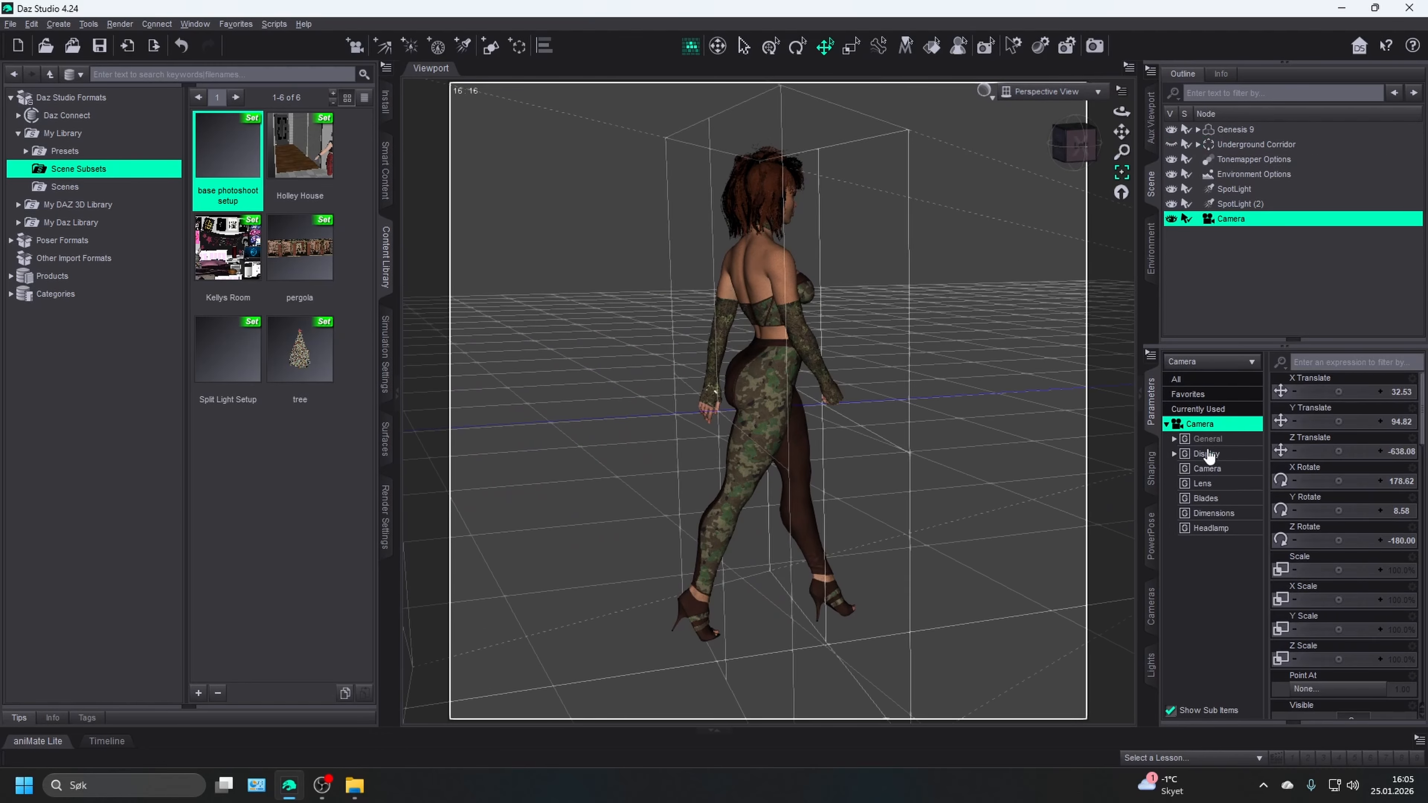
pyautogui.click(1211, 528)
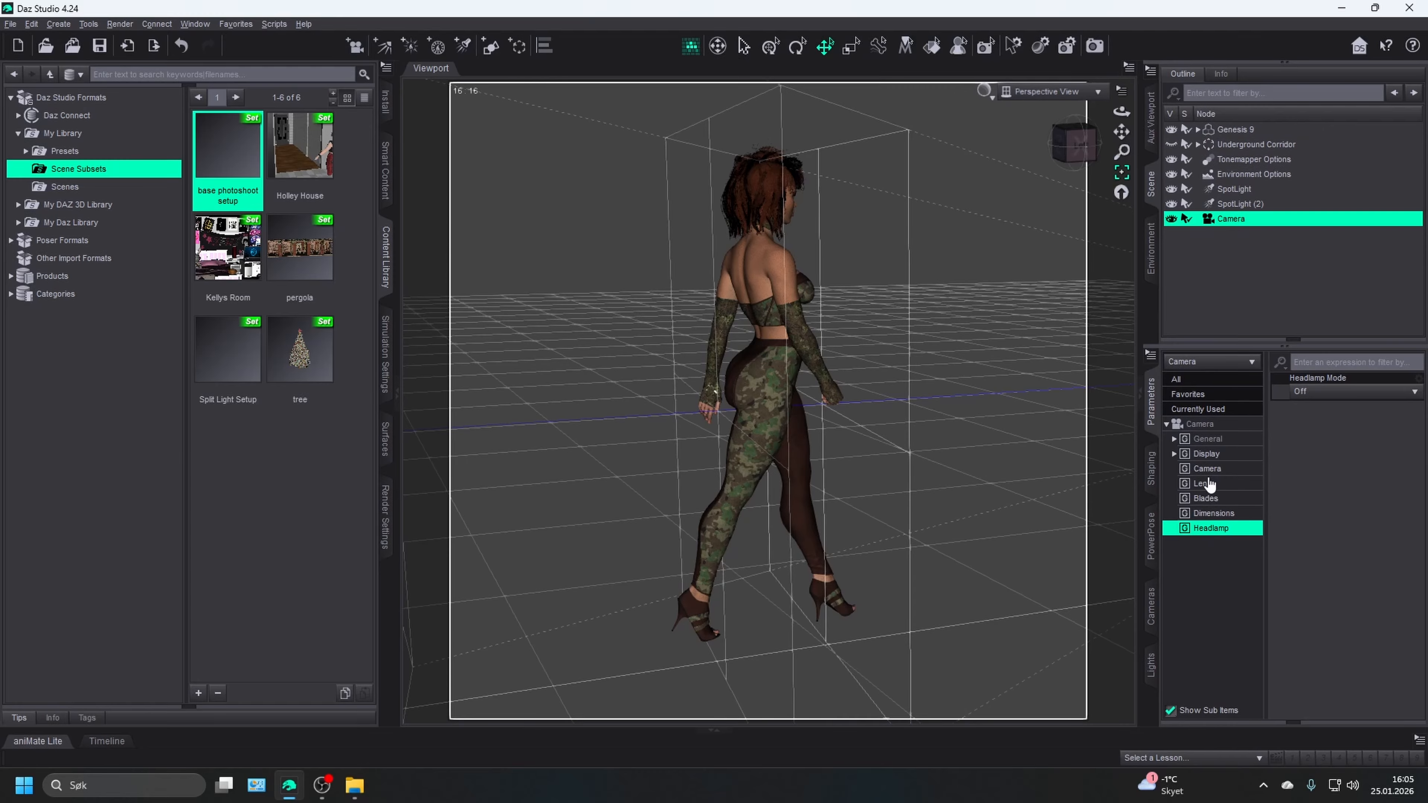
pyautogui.click(1207, 483)
pyautogui.click(1208, 469)
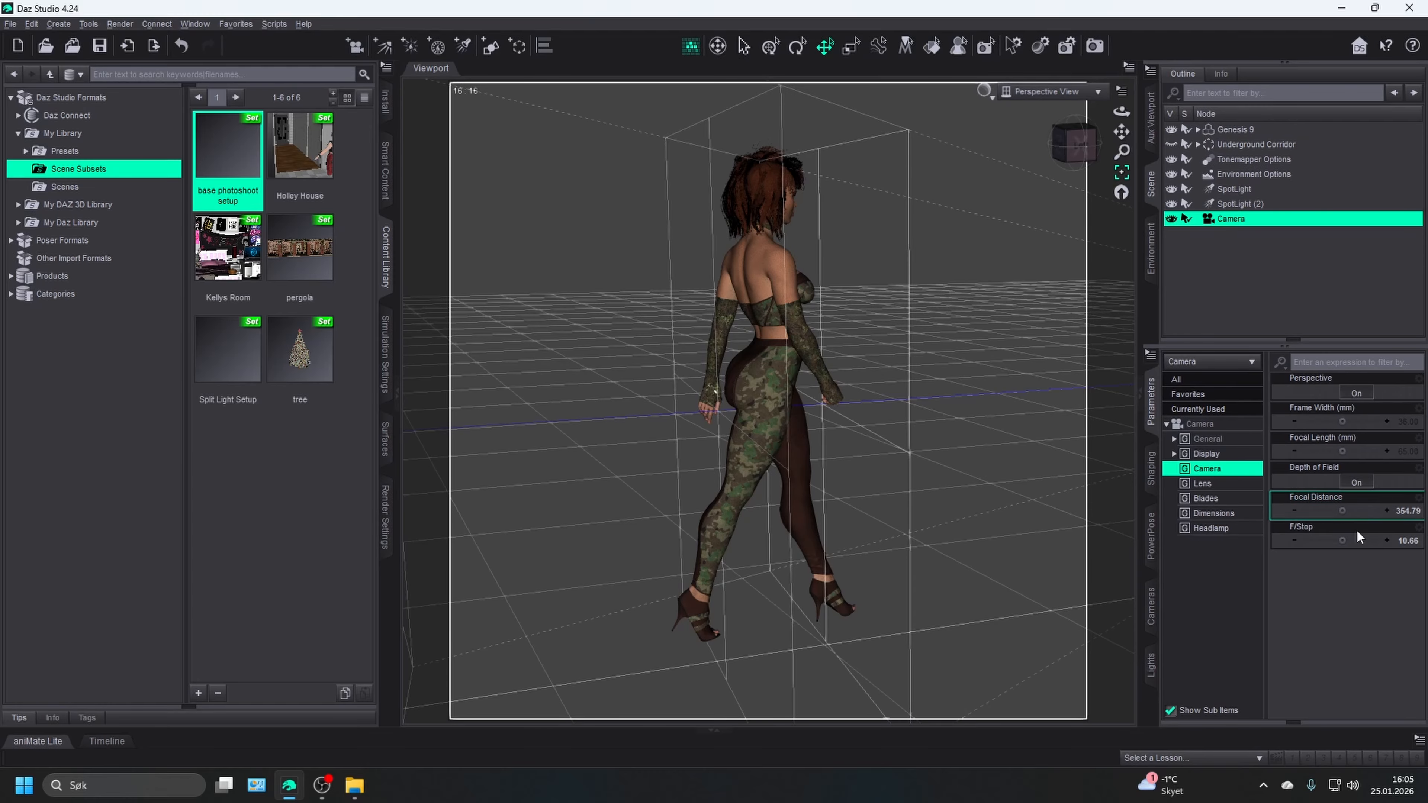
pyautogui.moveTo(1073, 145); pyautogui.dragTo(1055, 131)
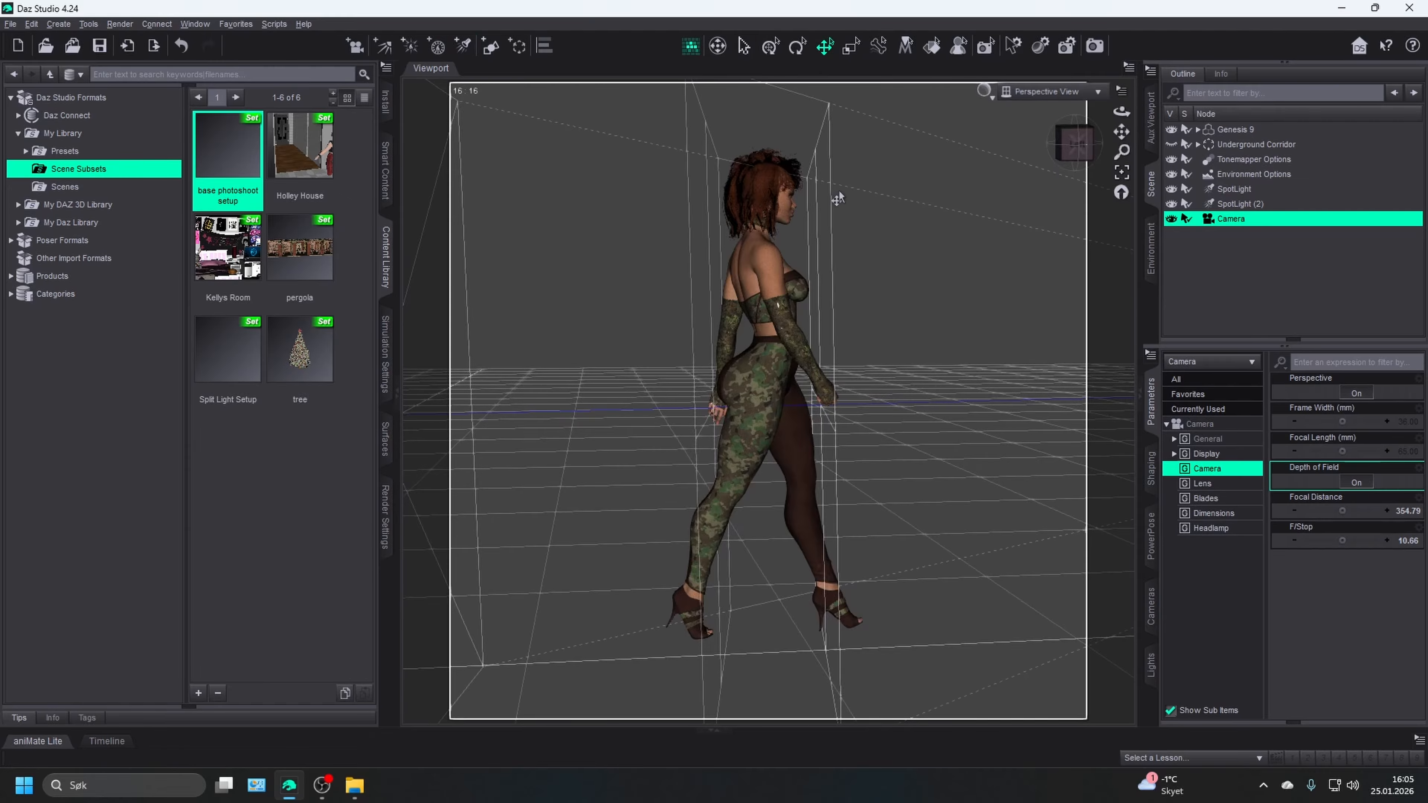
pyautogui.scroll(-1, 841, 266)
pyautogui.moveTo(1066, 137); pyautogui.dragTo(1027, 164)
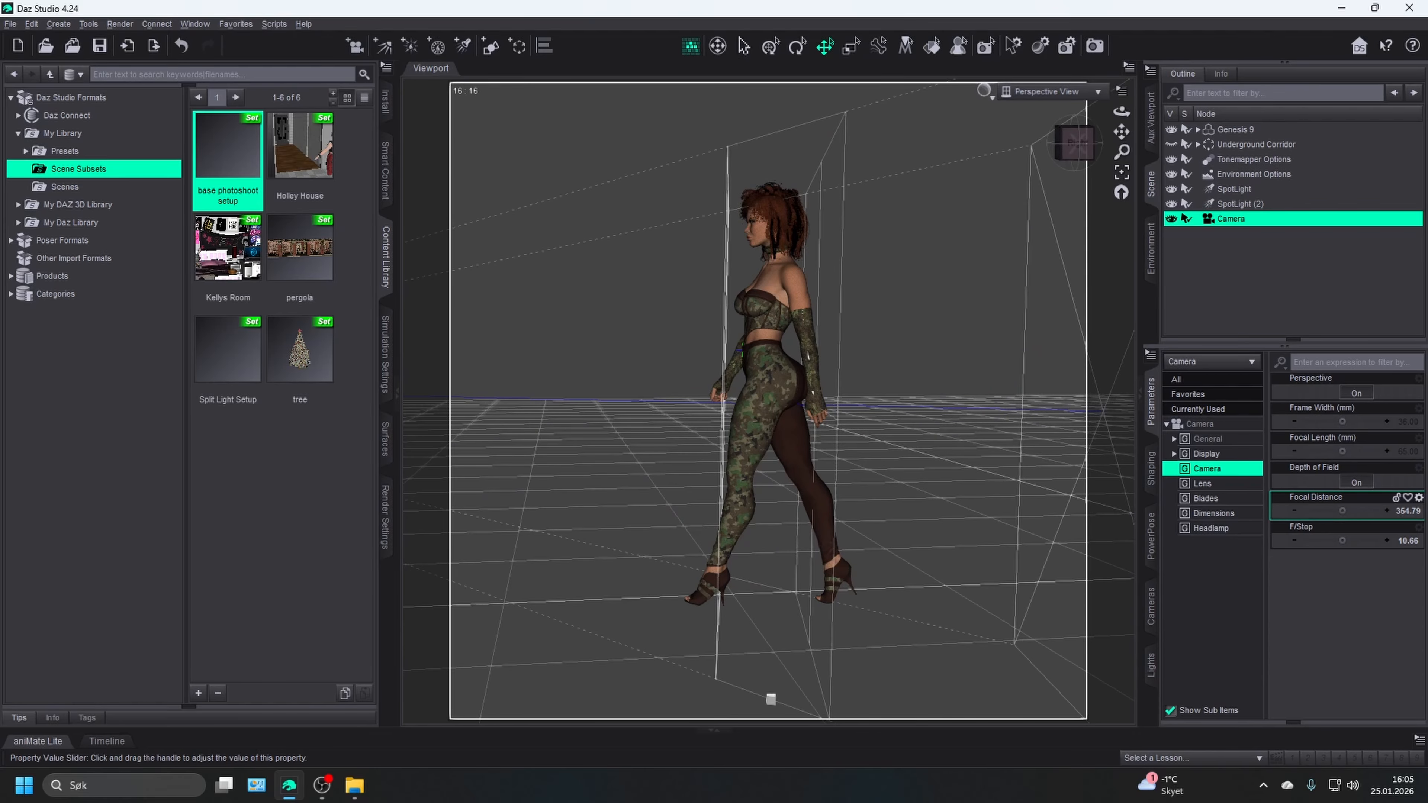
pyautogui.moveTo(1341, 511); pyautogui.dragTo(1334, 510)
# - Make the Underground Corridor visible again and look through the Camera
pyautogui.moveTo(1067, 149)
pyautogui.mouseDown()
pyautogui.moveTo(1067, 127)
pyautogui.moveTo(1061, 144)
pyautogui.mouseUp()
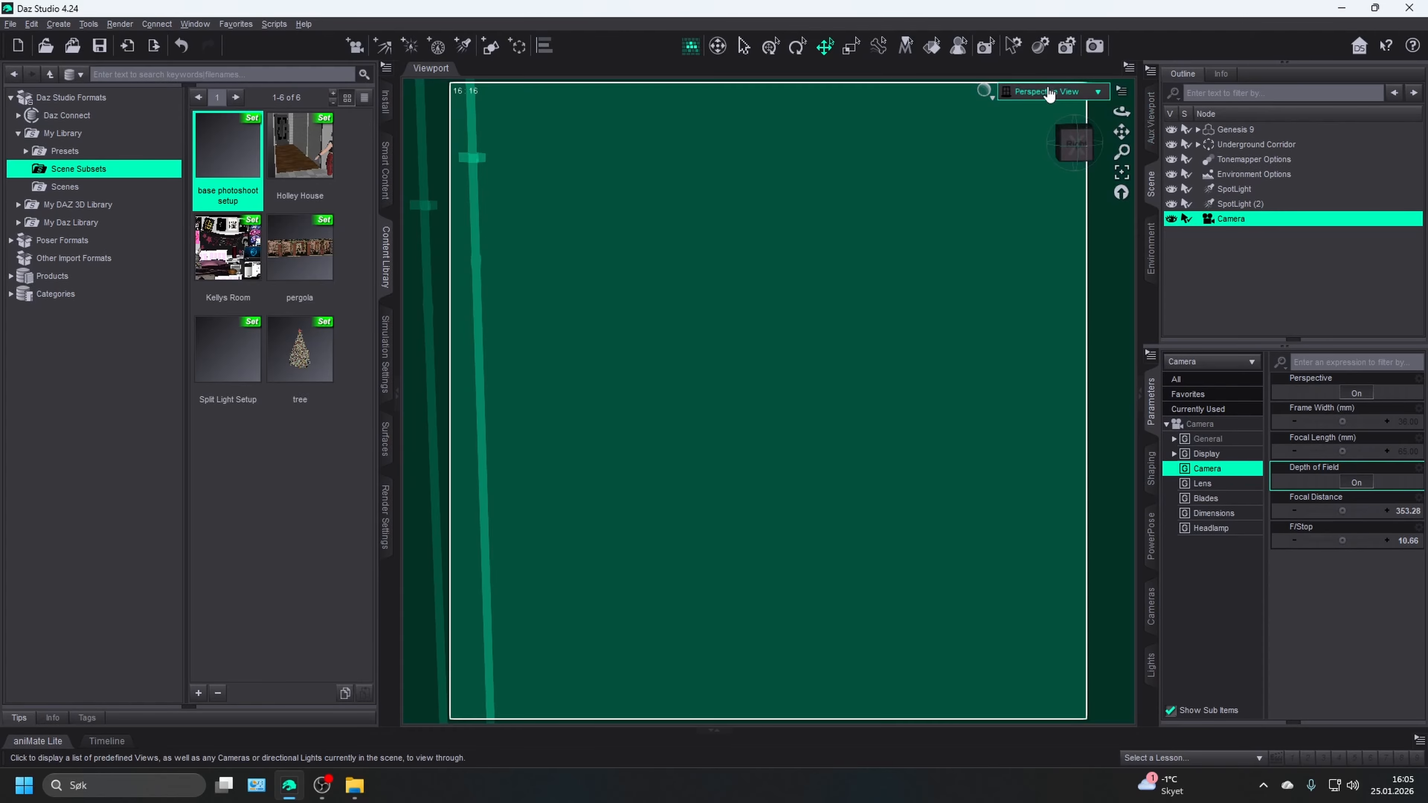
pyautogui.click(1051, 91)
pyautogui.click(1026, 212)
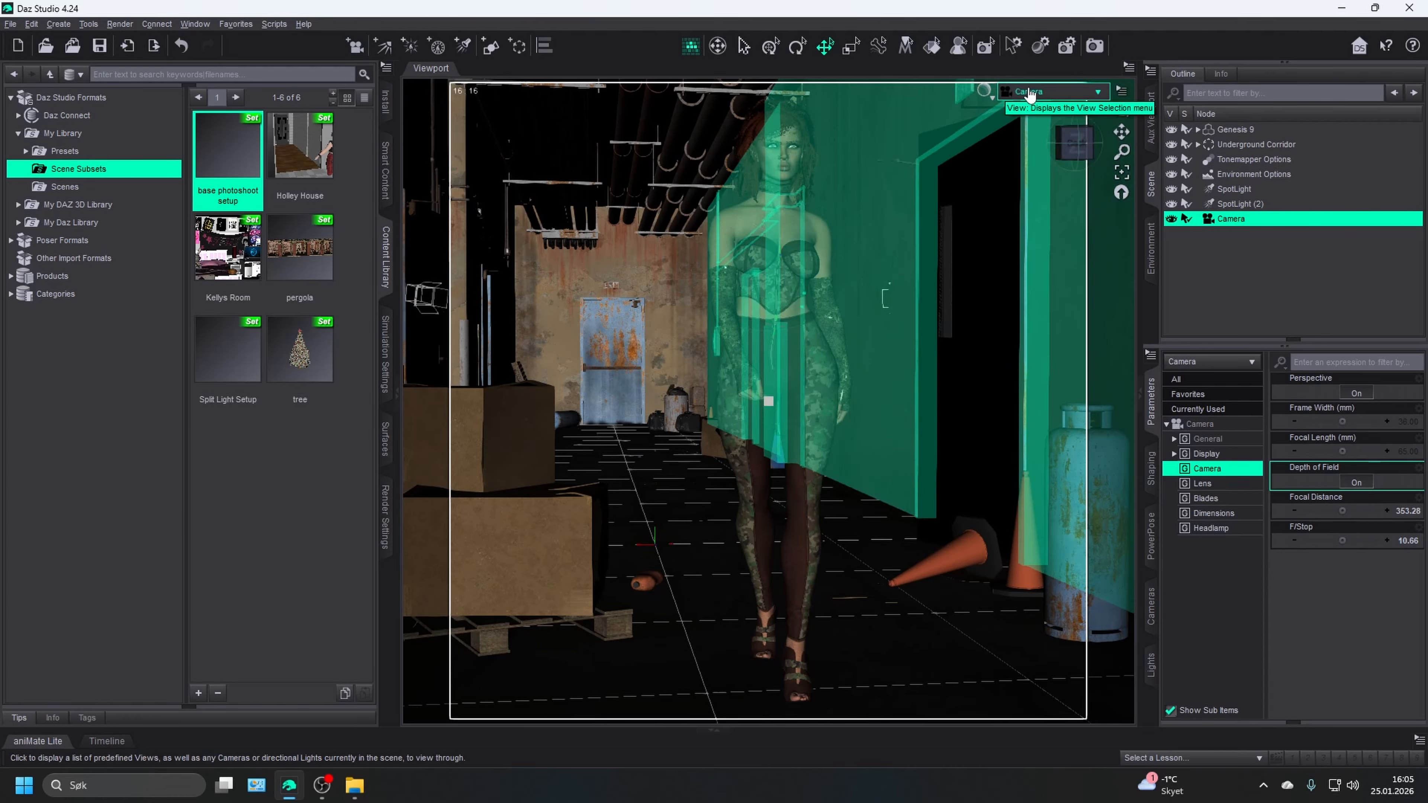
# - Look through the SpotLight, frame it on the Genesis 9 figure, and orbit it to shine from the front at an angle
pyautogui.click(1029, 96)
pyautogui.click(1026, 227)
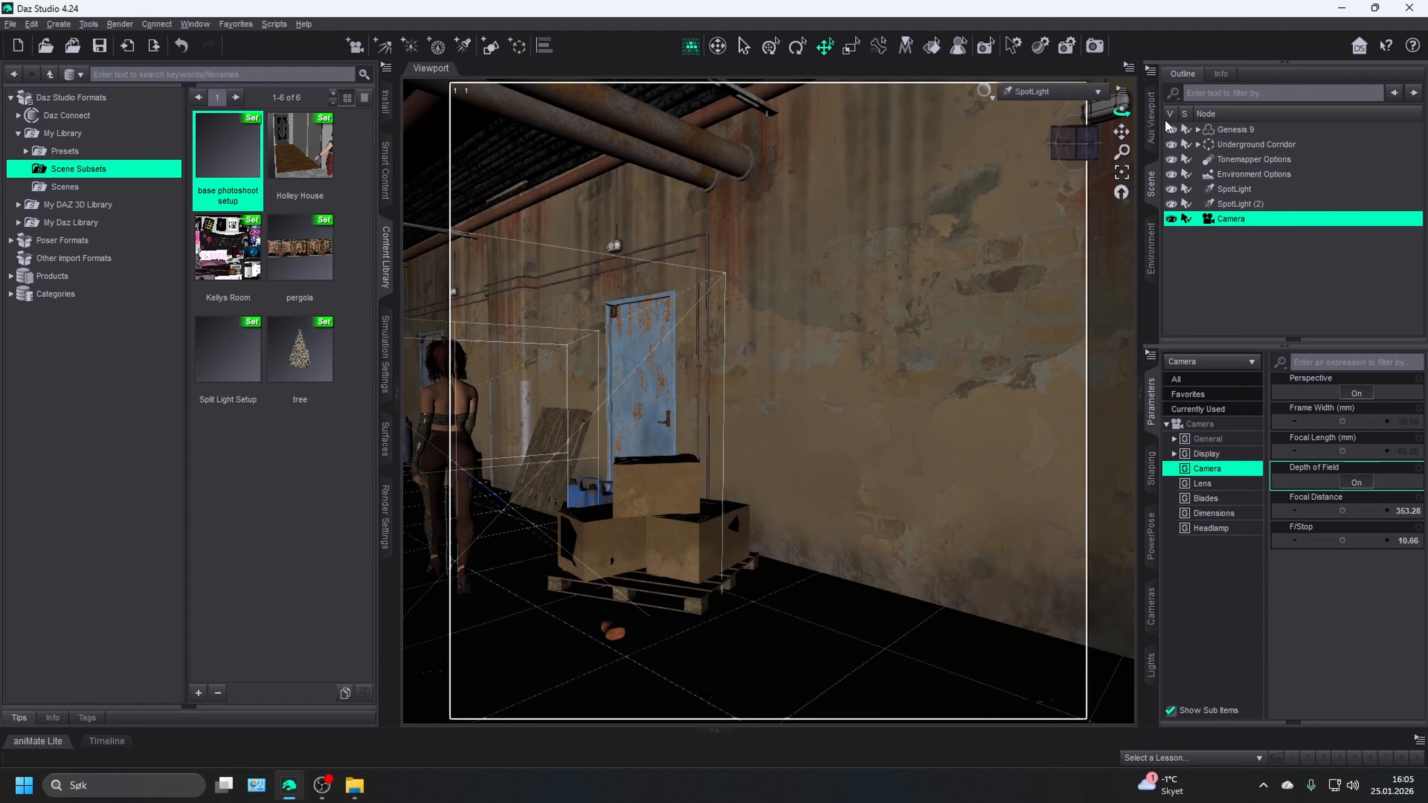
pyautogui.click(1233, 132)
pyautogui.click(1122, 174)
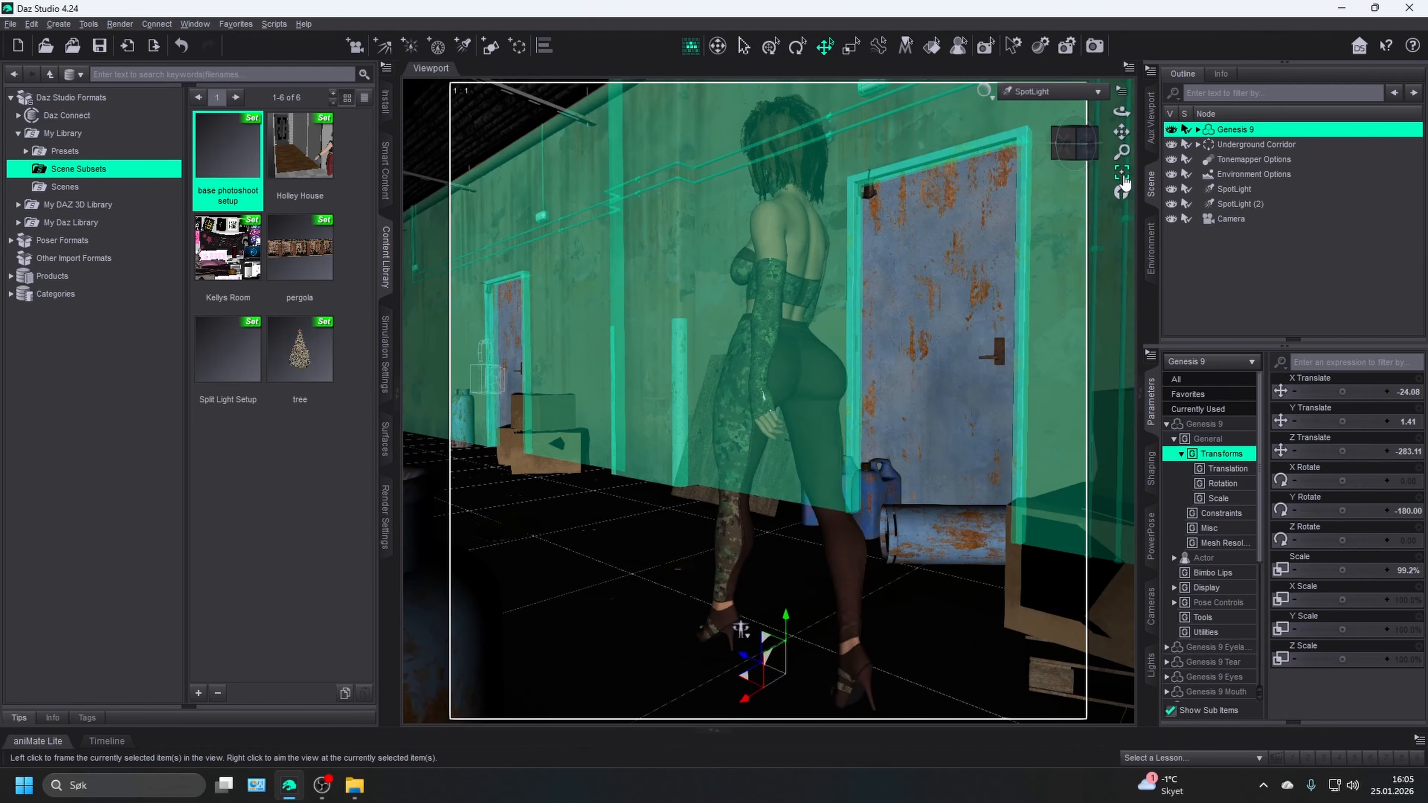
pyautogui.click(1085, 163)
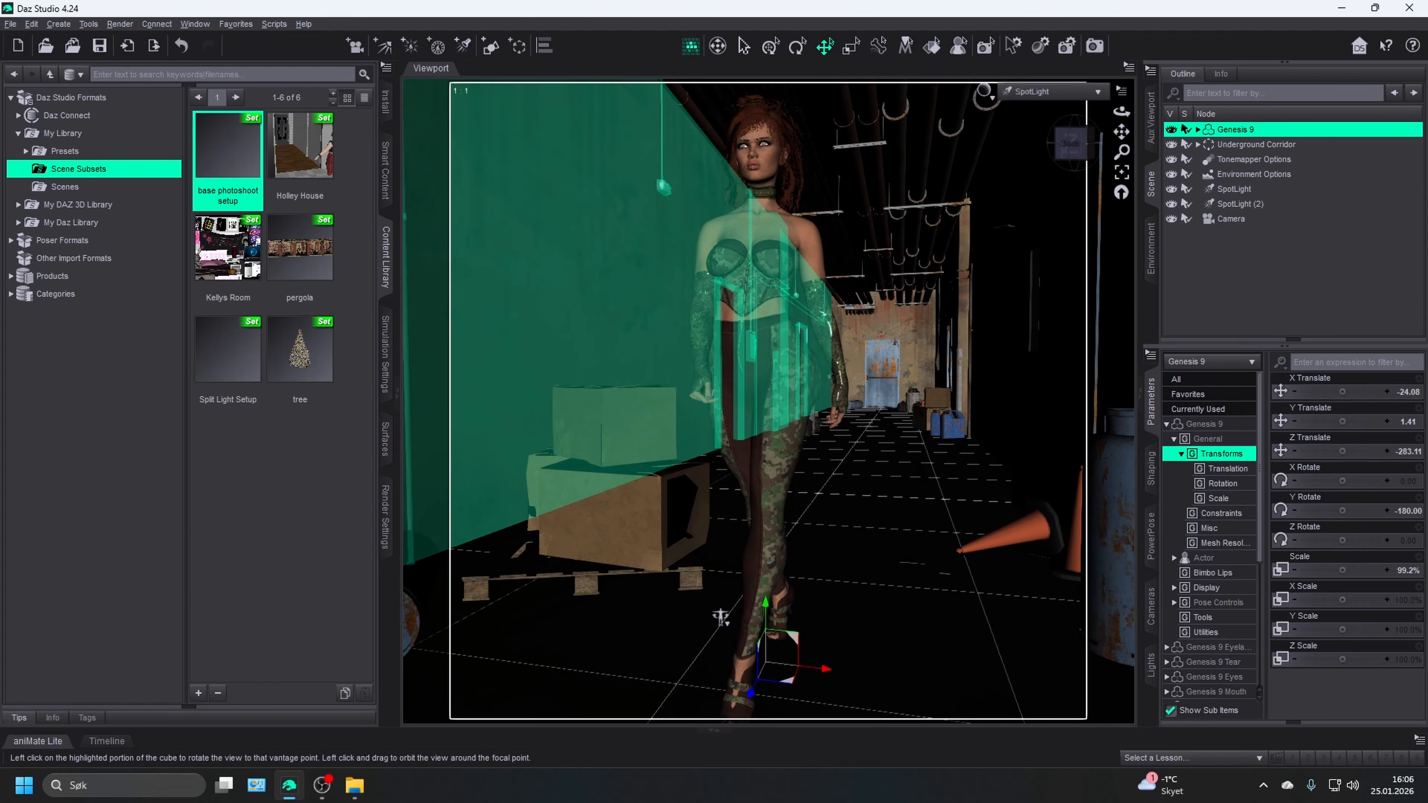
pyautogui.moveTo(1075, 147)
pyautogui.mouseDown()
pyautogui.moveTo(1034, 144)
pyautogui.moveTo(1052, 146)
pyautogui.mouseUp()
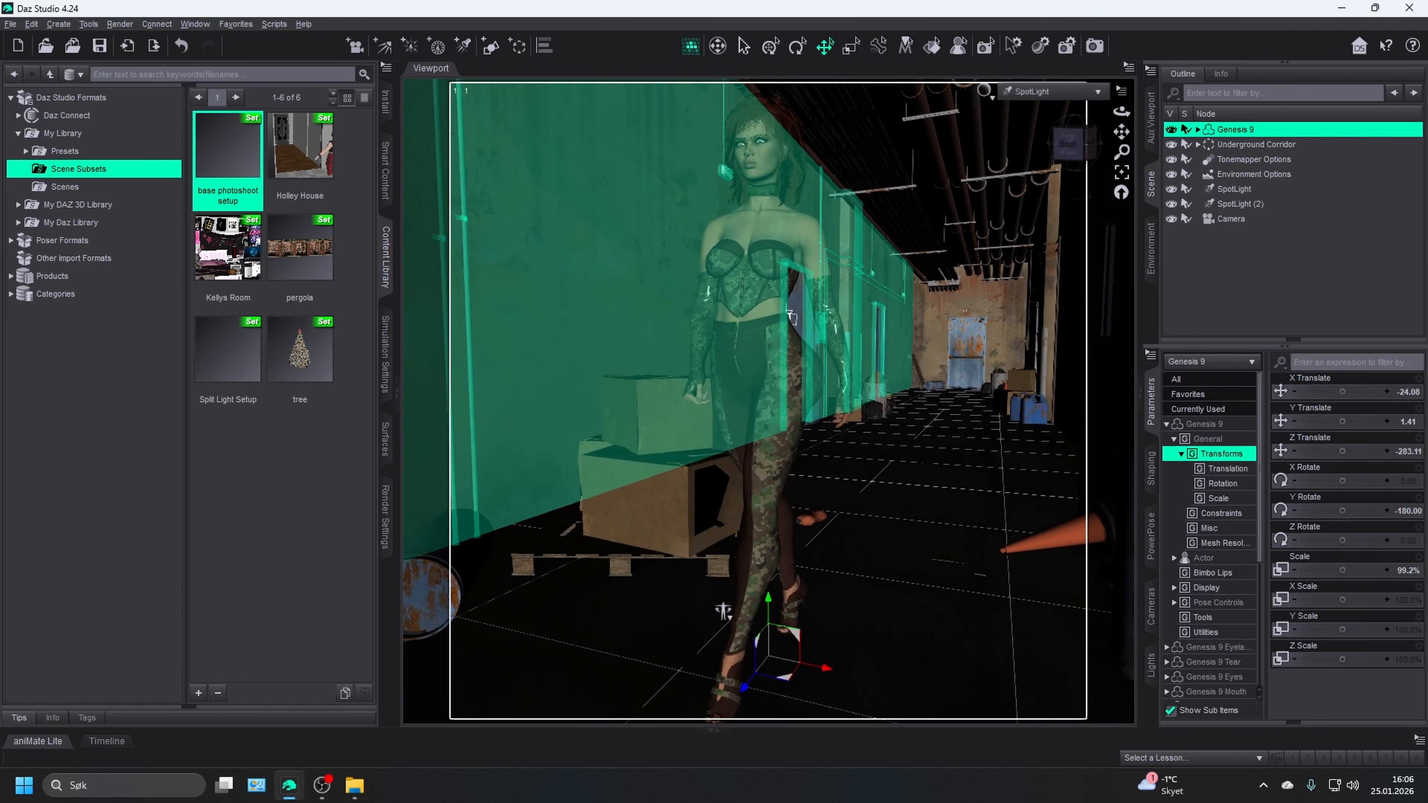
# - Delete SpotLight (2), then select the remaining SpotLight and keep looking through it
pyautogui.click(1236, 204)
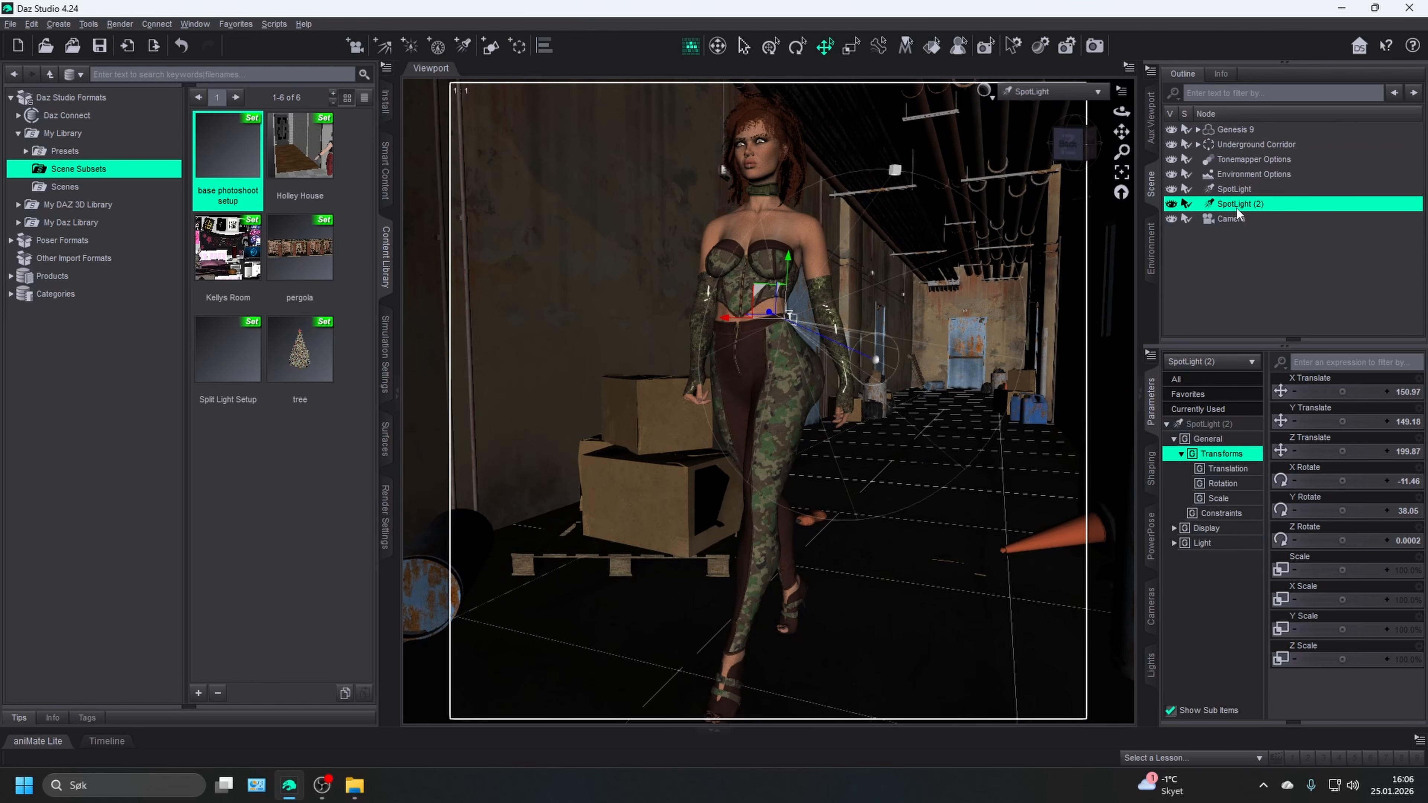
pyautogui.press('Delete')
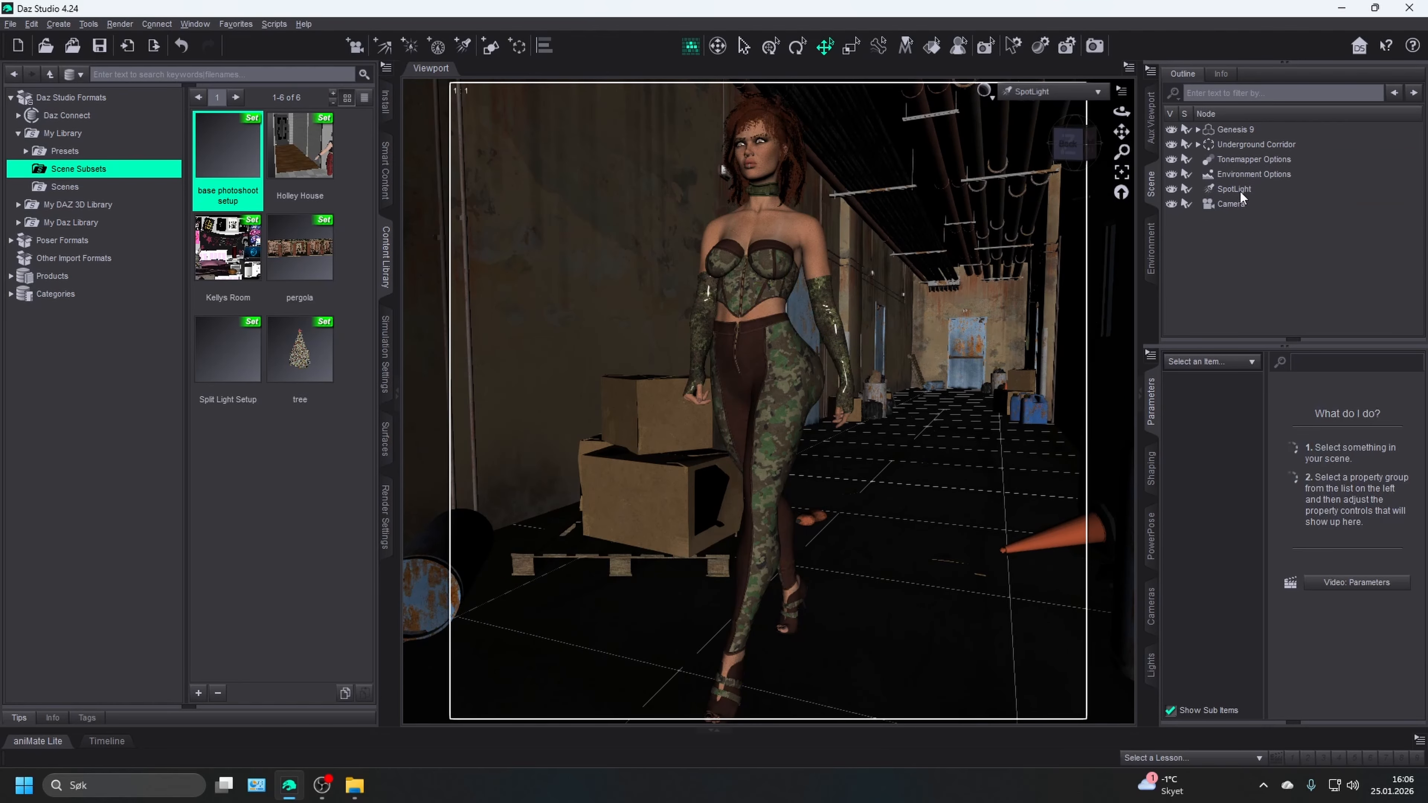
pyautogui.click(1239, 192)
pyautogui.click(1037, 91)
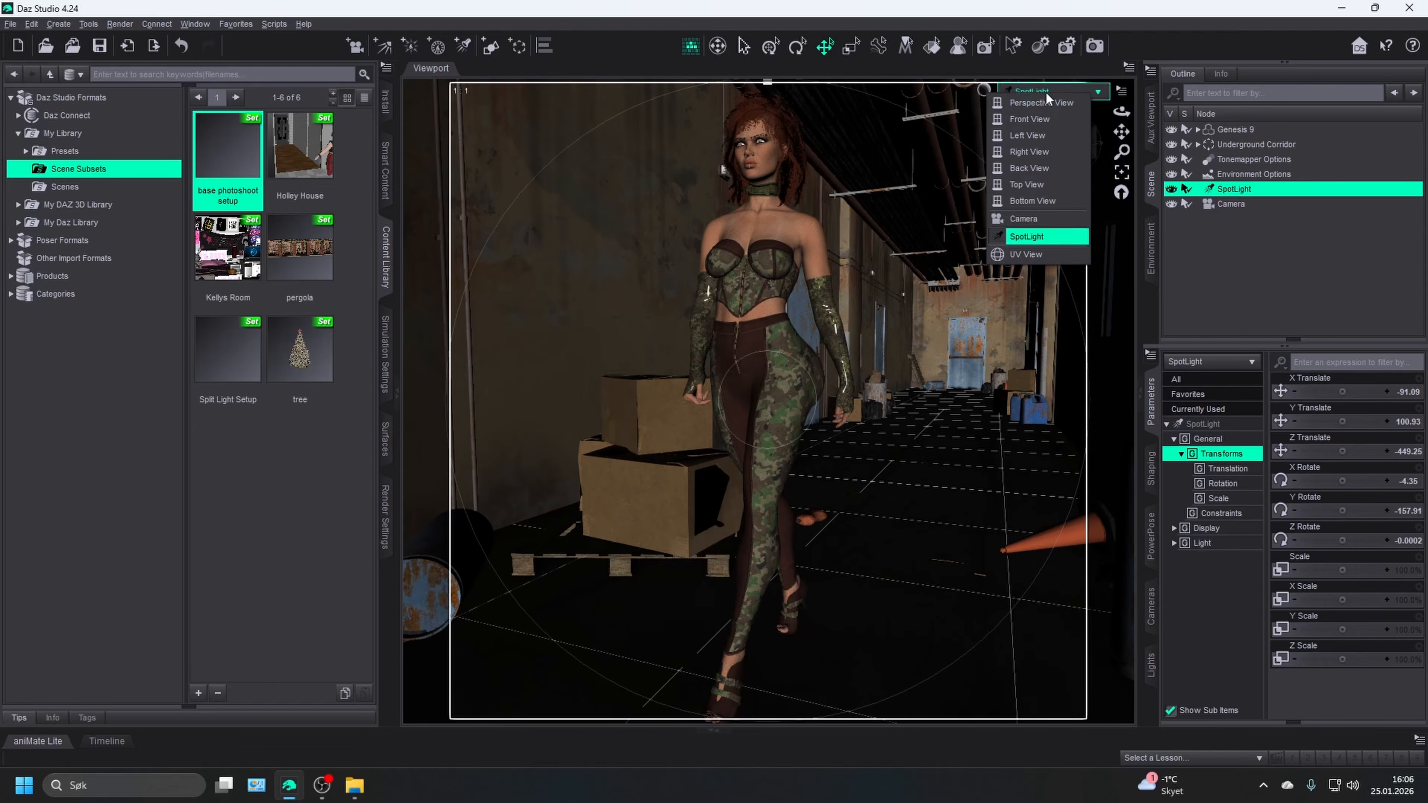
pyautogui.click(1041, 237)
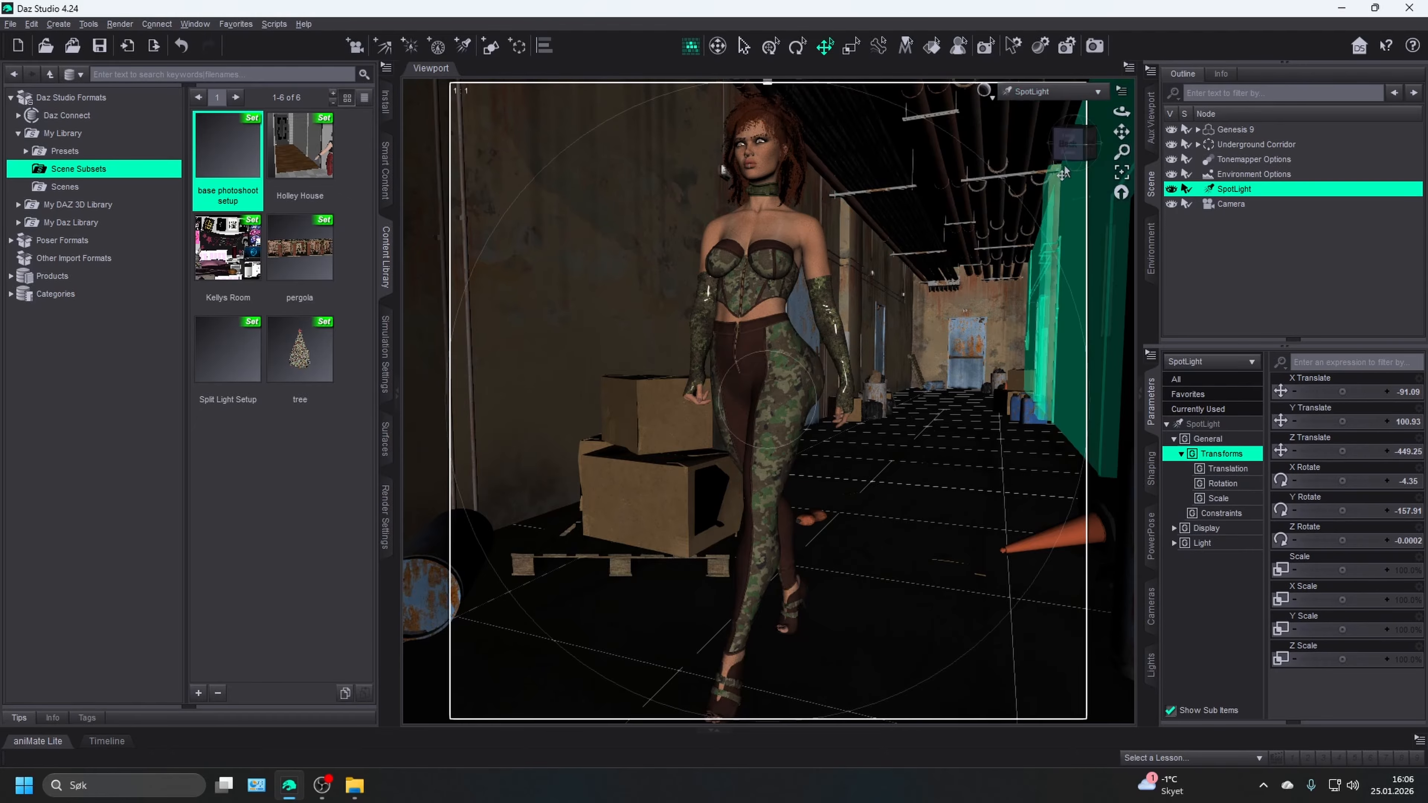
# - Pull the SpotLight back and orbit it in front of the figure, to X Translate about -66, Y about 126 and Z about -599
pyautogui.scroll(-3, 1014, 228)
pyautogui.scroll(-2, 1015, 228)
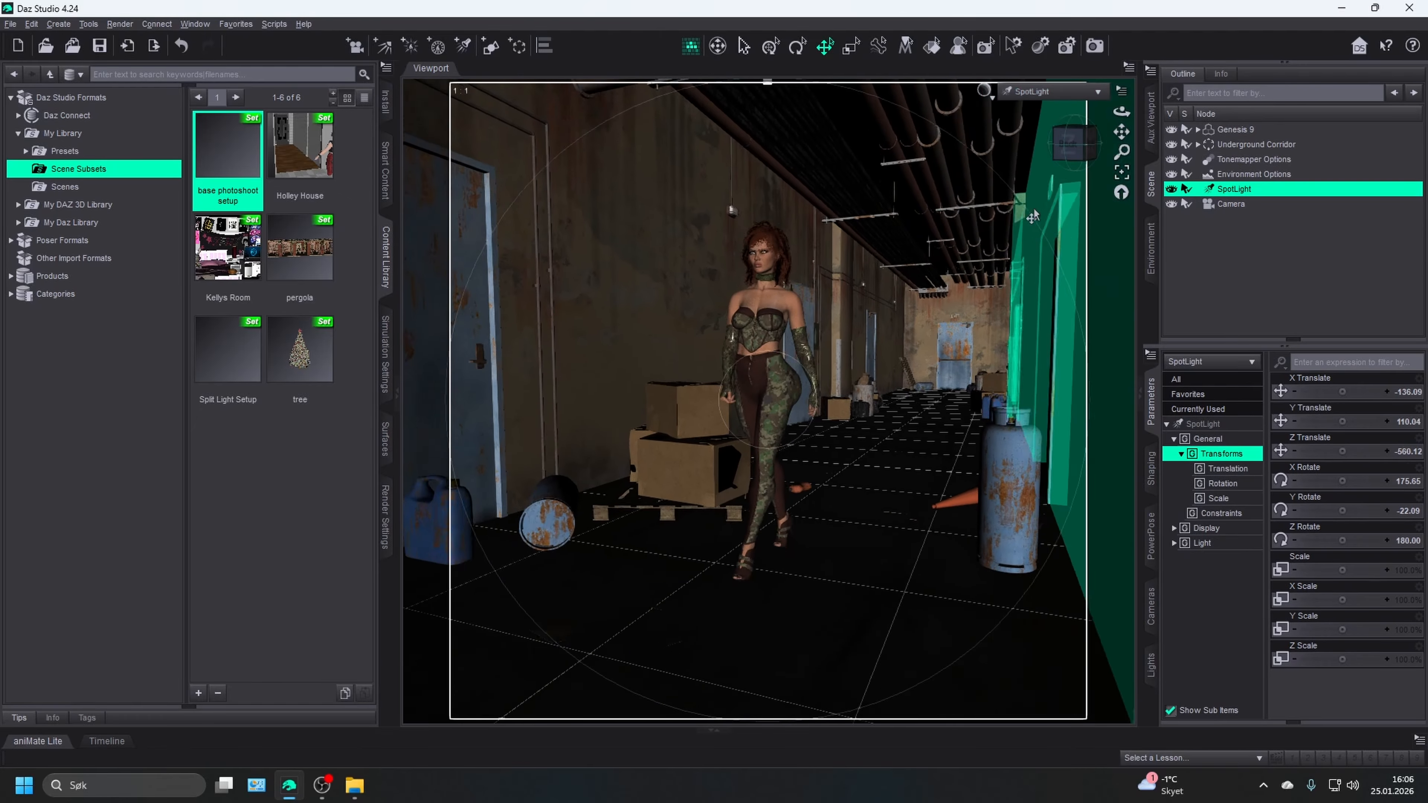
pyautogui.moveTo(1072, 145); pyautogui.dragTo(1146, 135)
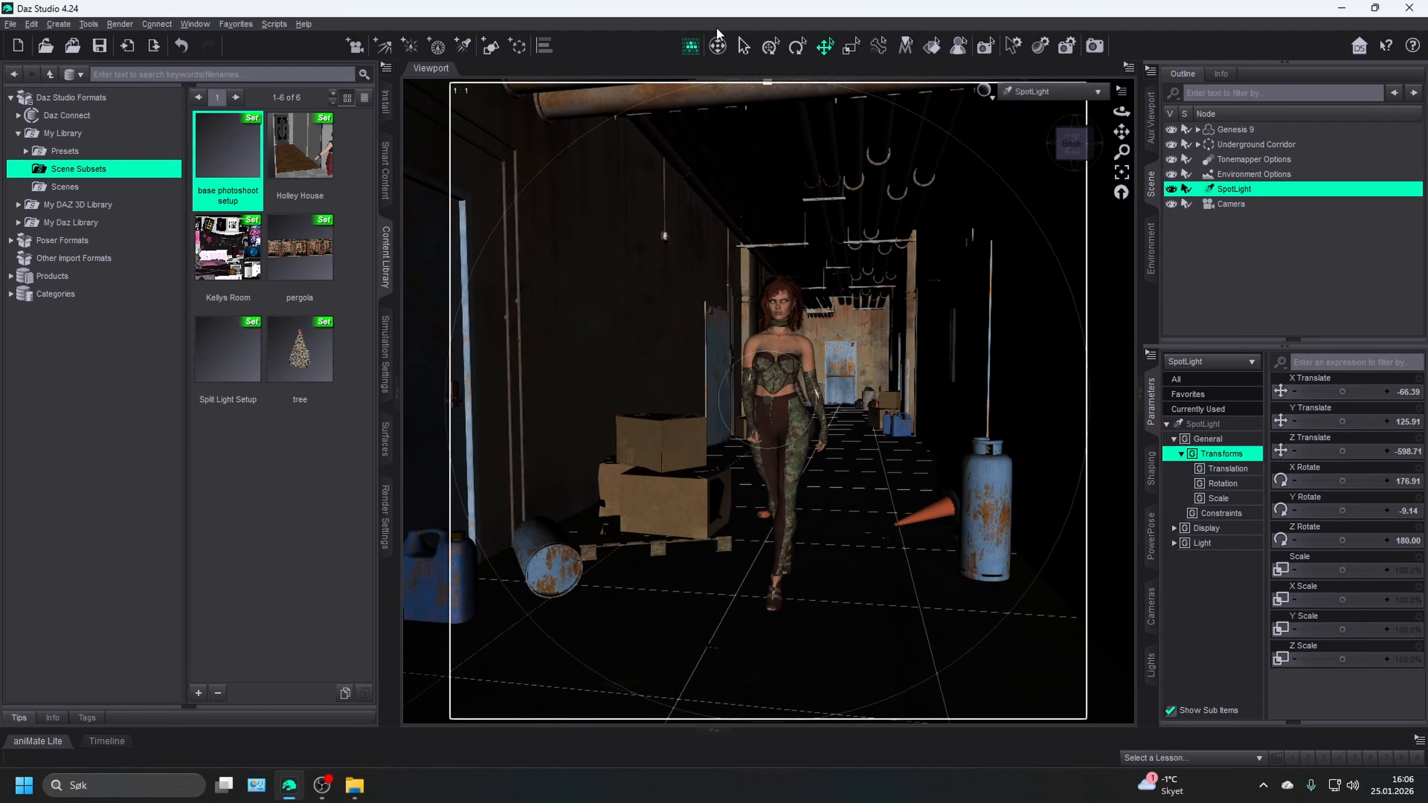
# - Re-aim and raise the SpotLight with the Universal tool and view controls, to X Translate about -70, Y about 150 and Z about -623
pyautogui.click(718, 46)
pyautogui.moveTo(839, 349)
pyautogui.mouseDown()
pyautogui.moveTo(837, 387)
pyautogui.moveTo(820, 371)
pyautogui.mouseUp()
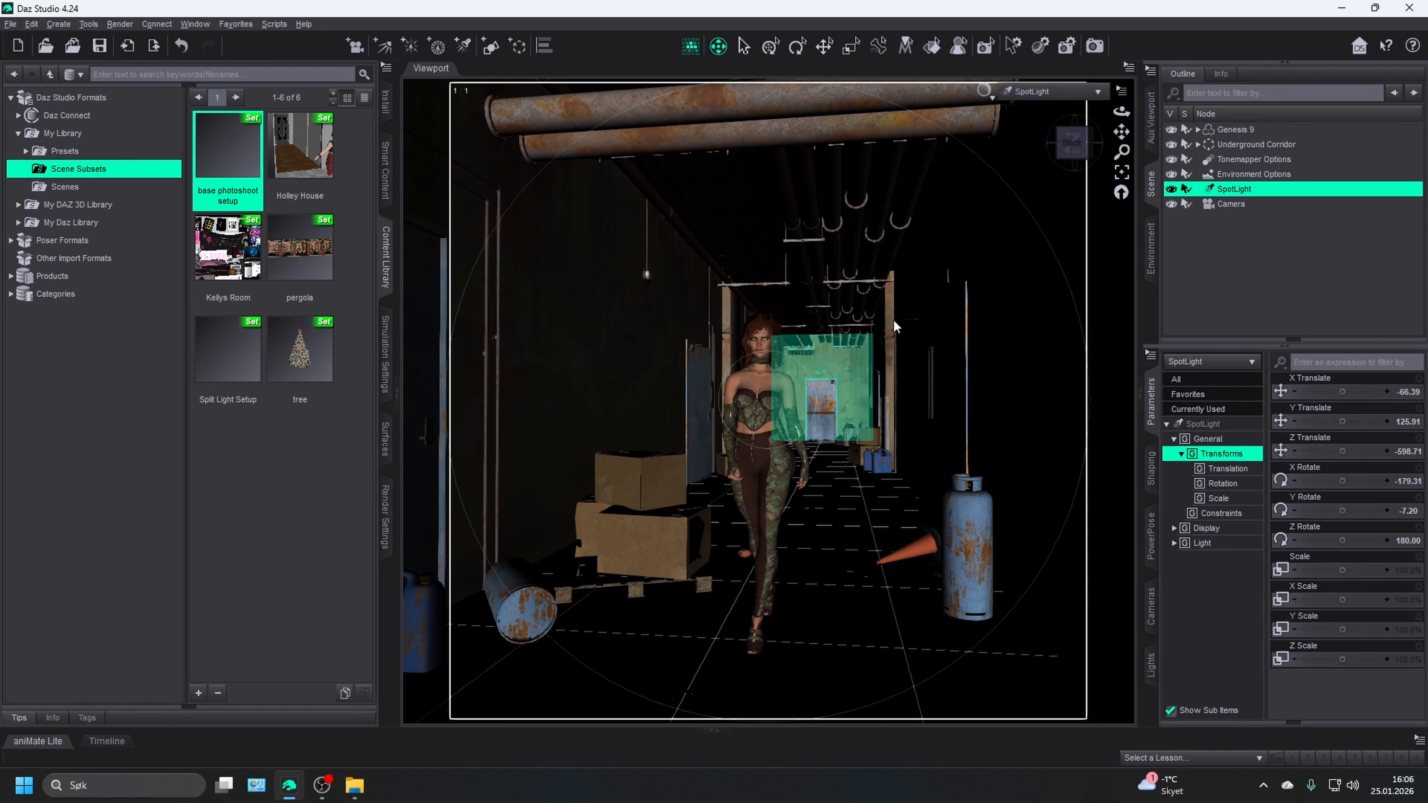
pyautogui.moveTo(1121, 132); pyautogui.dragTo(1121, 162)
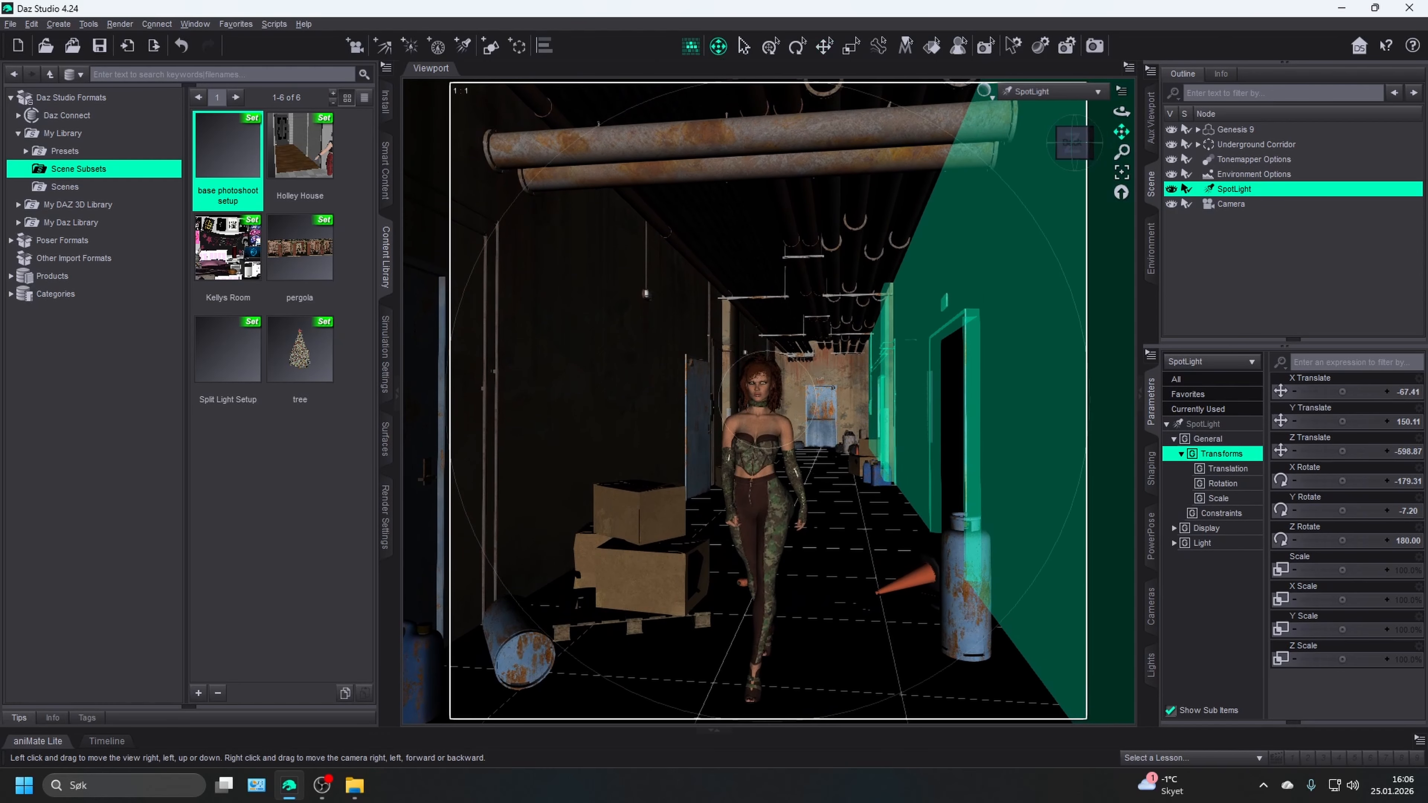
pyautogui.scroll(-2, 1043, 217)
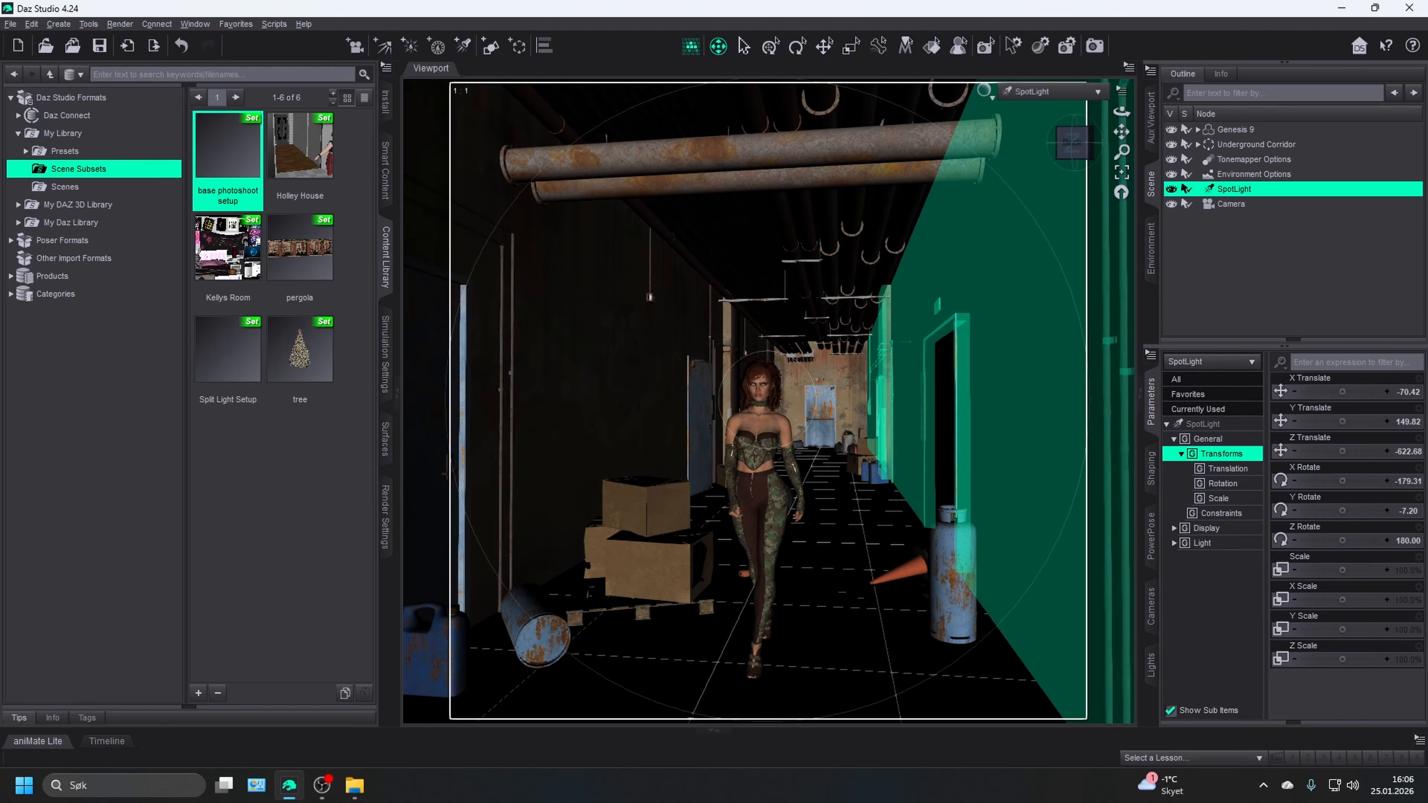
pyautogui.moveTo(978, 174); pyautogui.dragTo(983, 172)
pyautogui.click(1044, 93)
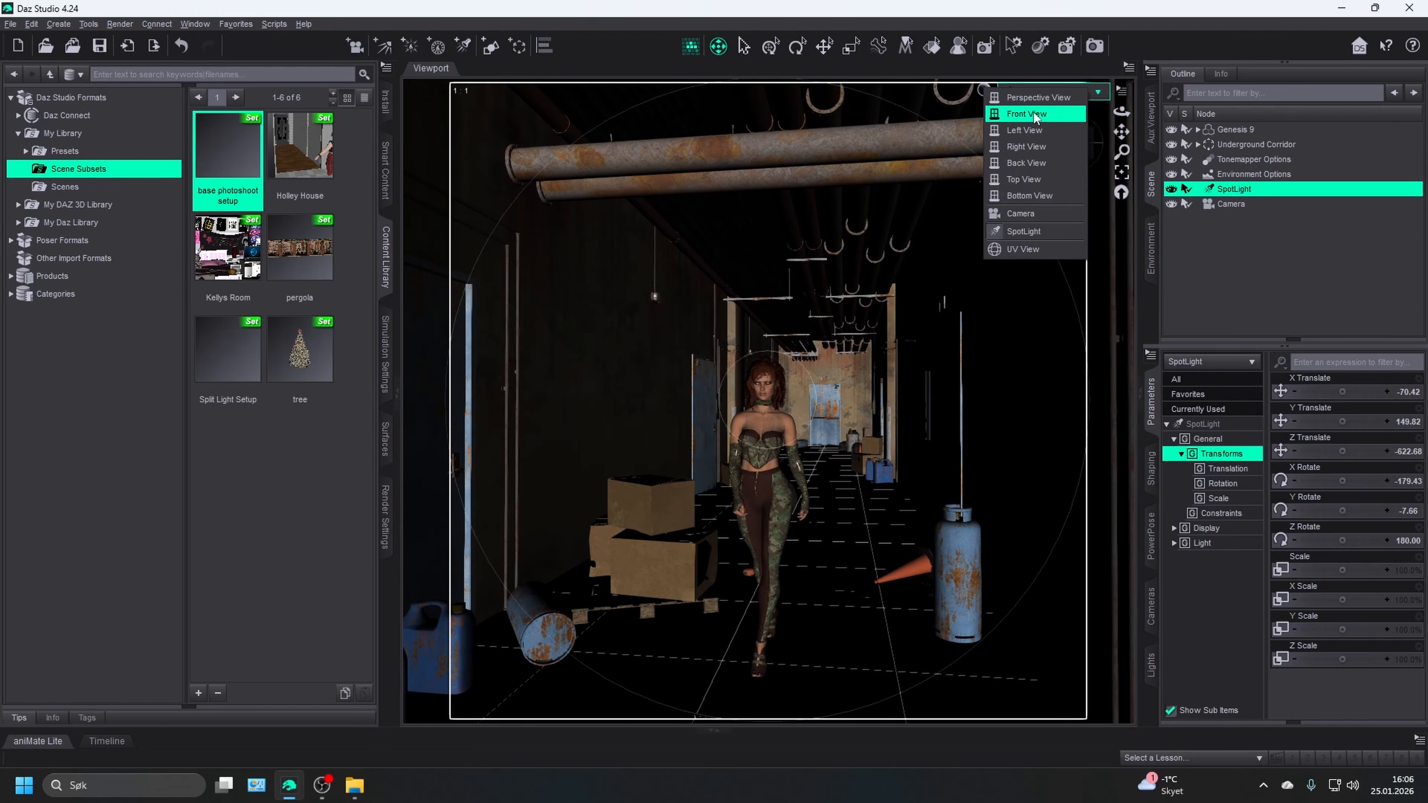
# - Switch to the Perspective View, hide the Underground Corridor and frame the figure together with the SpotLight from the side
pyautogui.click(1052, 115)
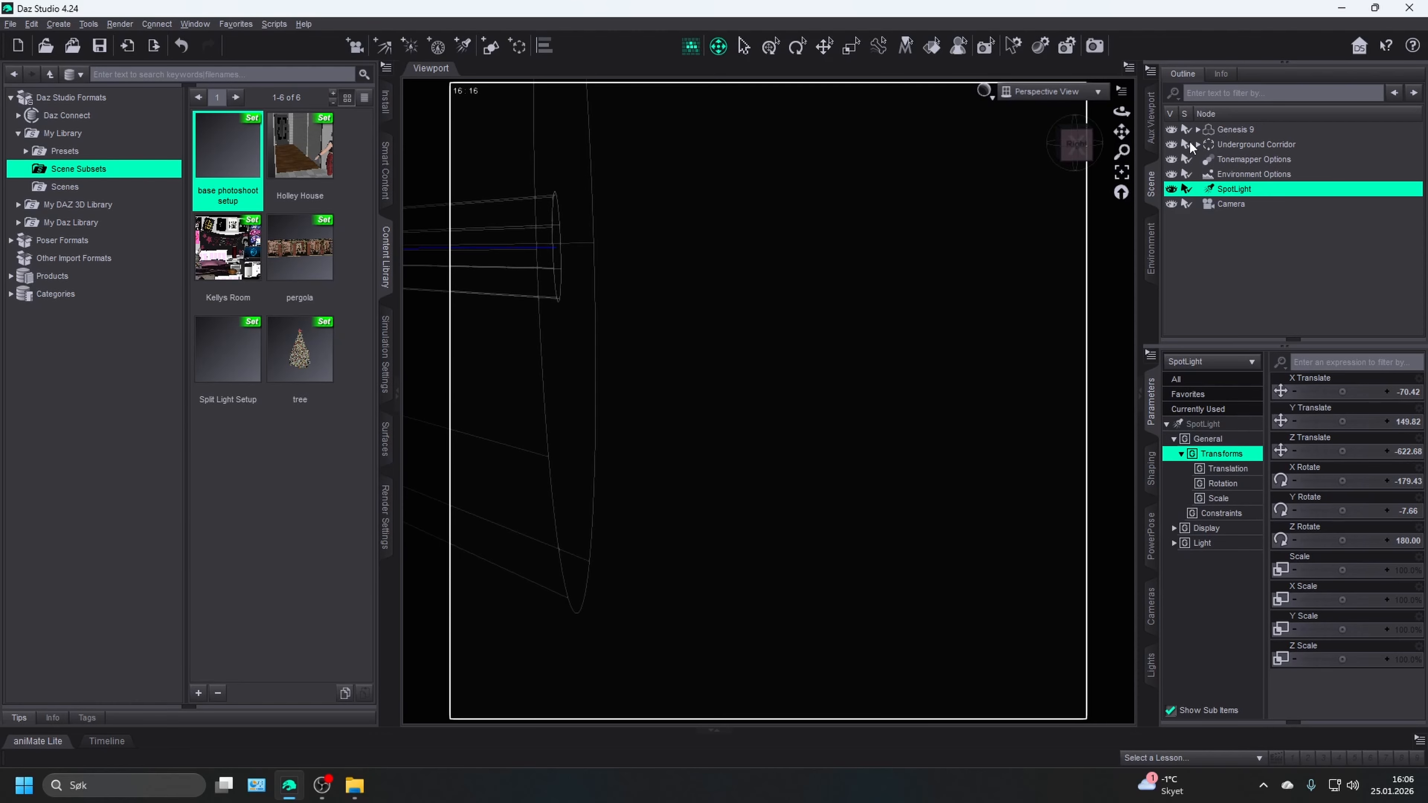
pyautogui.click(1170, 145)
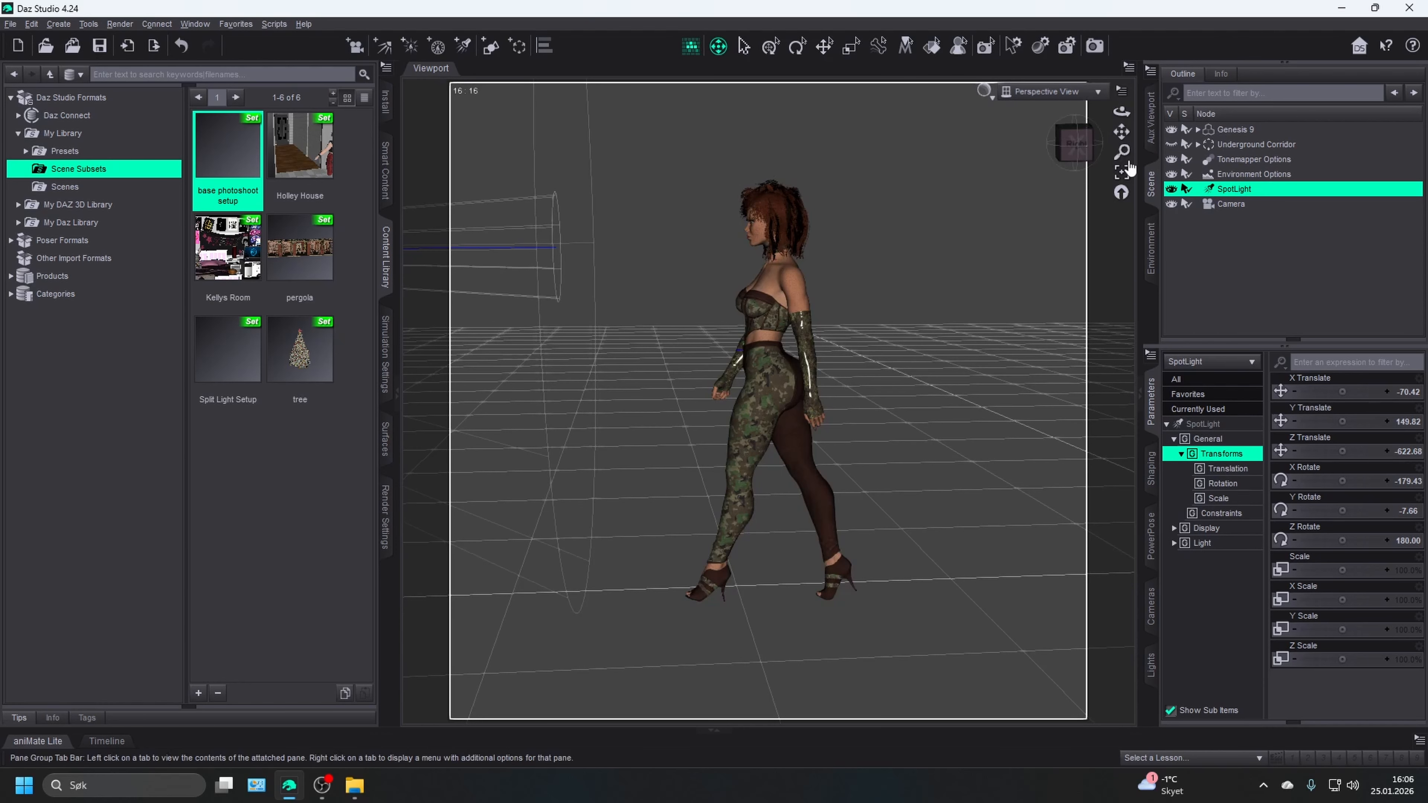
pyautogui.scroll(-5, 978, 166)
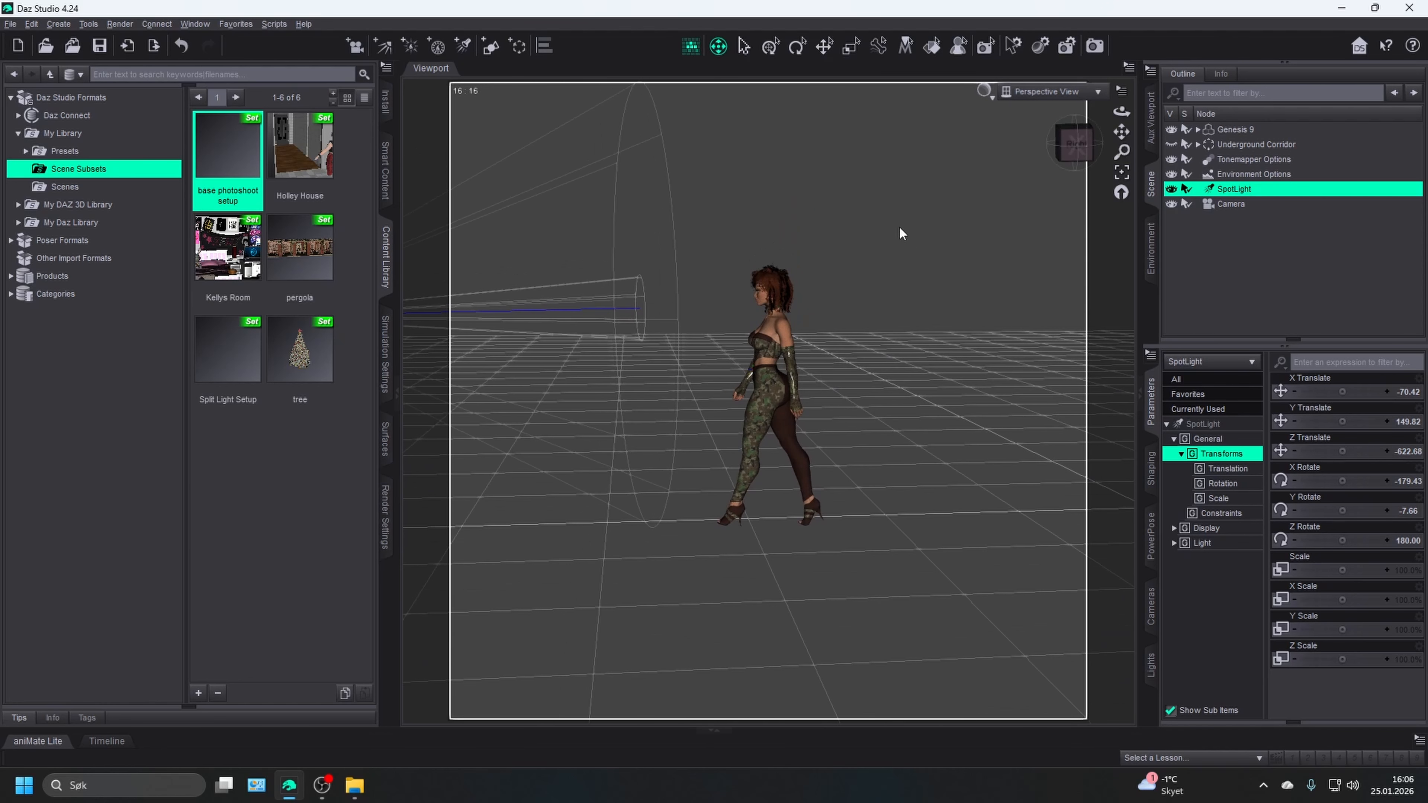
pyautogui.scroll(-6, 813, 335)
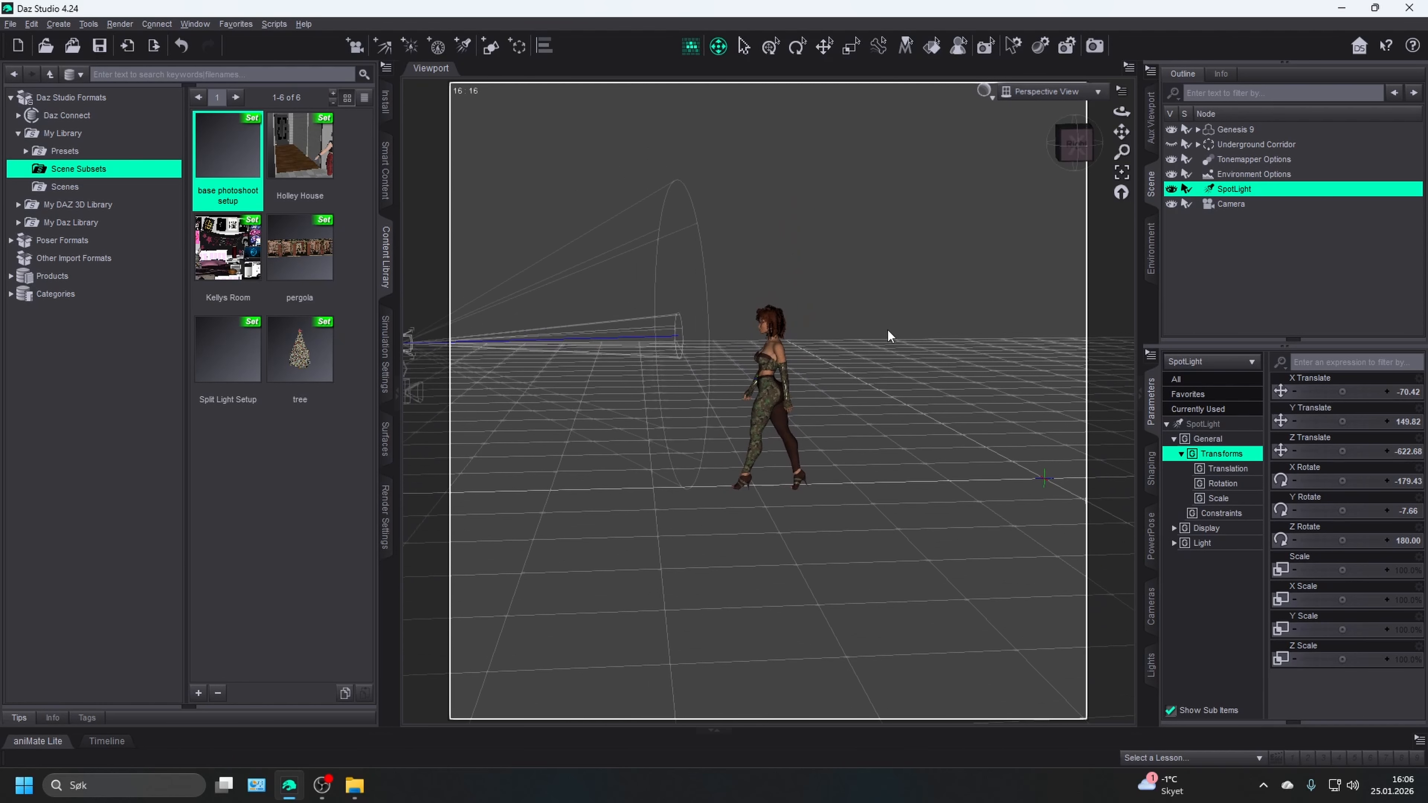
pyautogui.moveTo(1086, 144); pyautogui.dragTo(1064, 154)
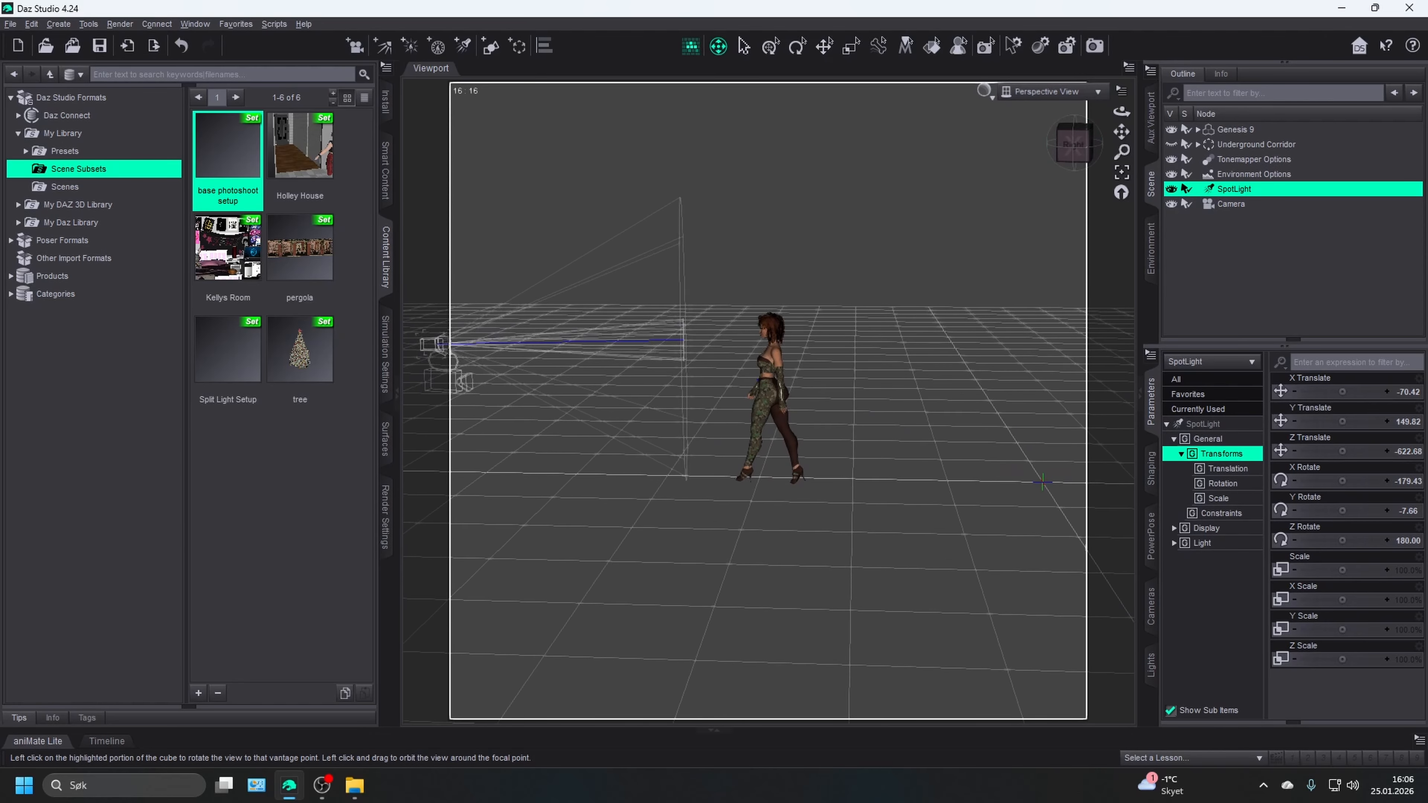
# - Move the SpotLight along its beam toward the figure, to X Translate about -60, Y about 151 and Z about -548
pyautogui.click(824, 45)
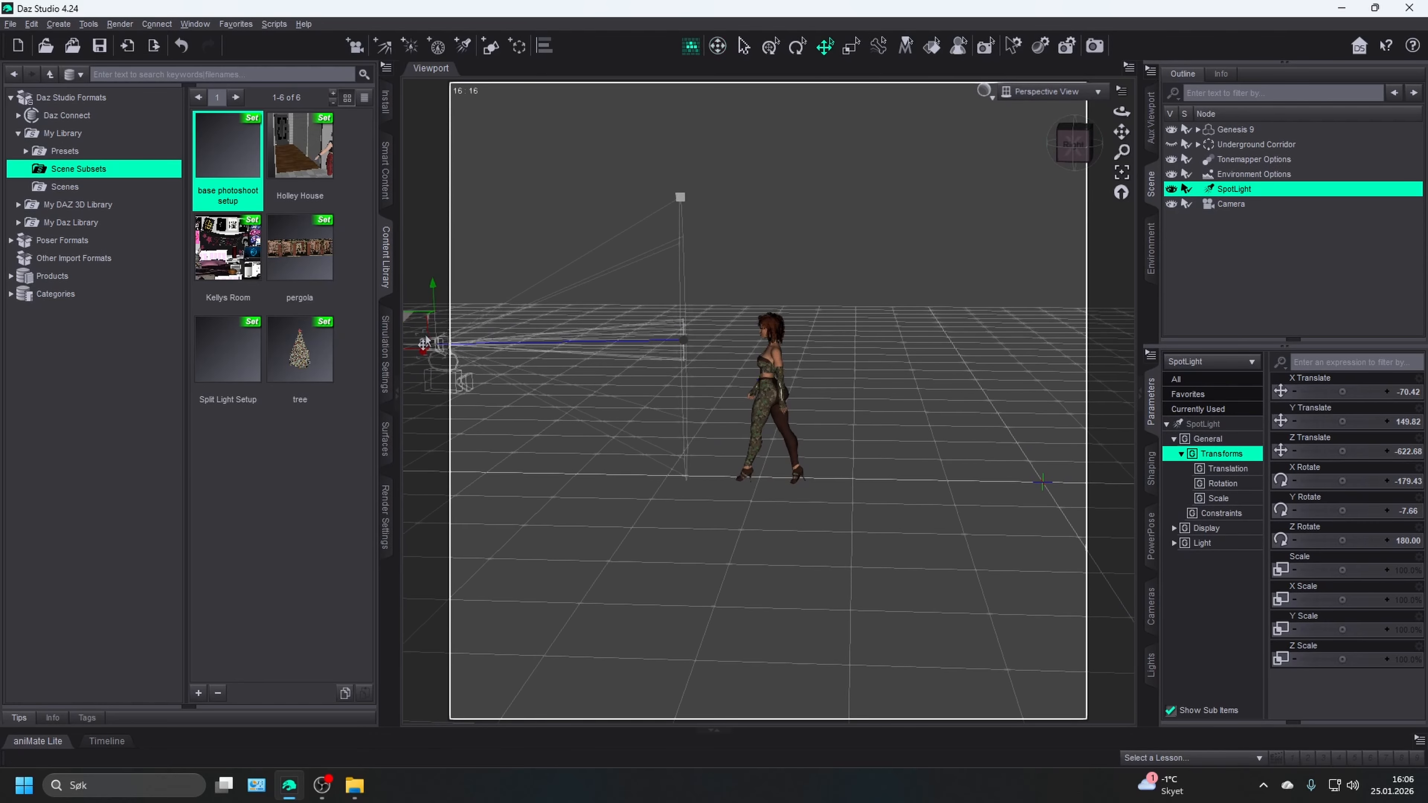
pyautogui.scroll(-1, 544, 412)
pyautogui.scroll(-1, 498, 407)
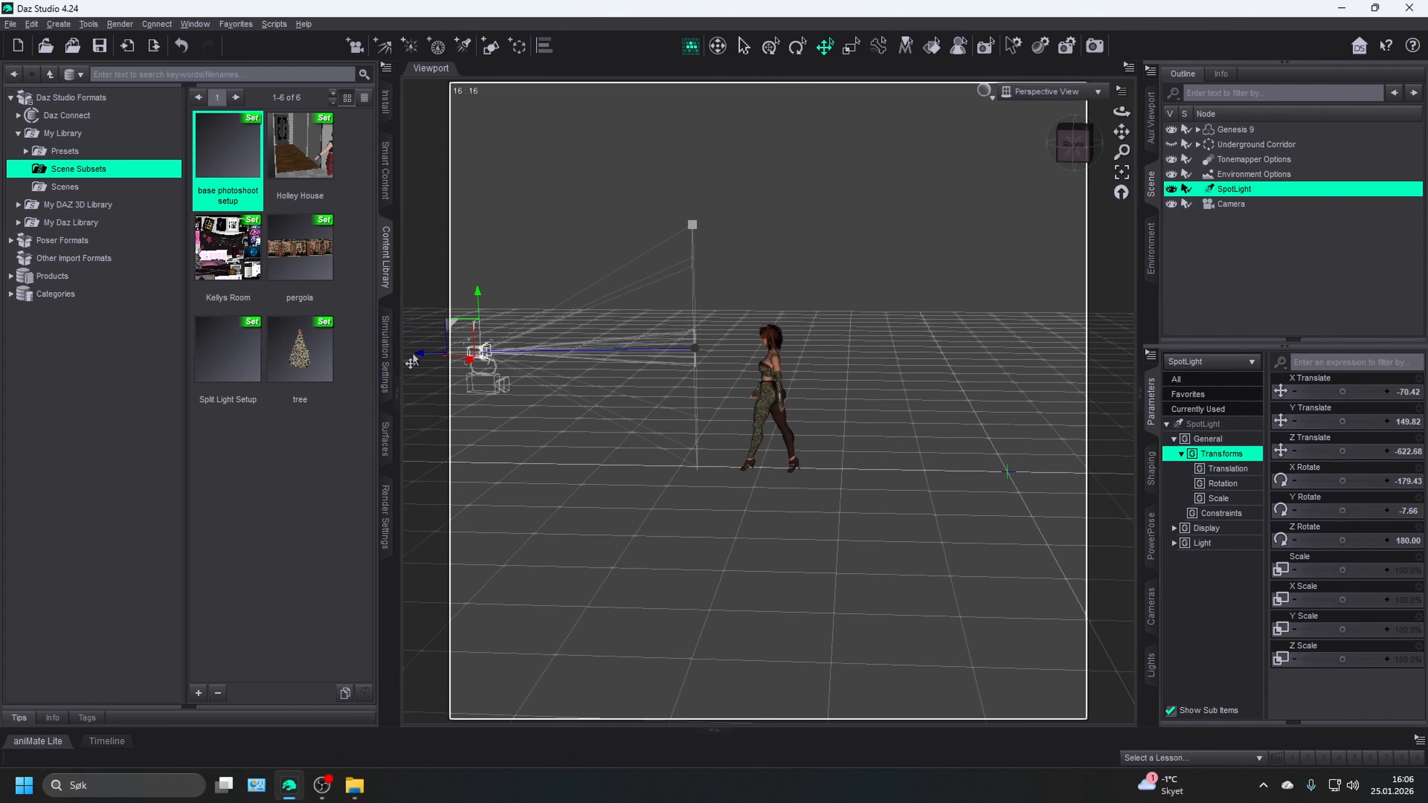
pyautogui.moveTo(412, 361); pyautogui.dragTo(478, 412)
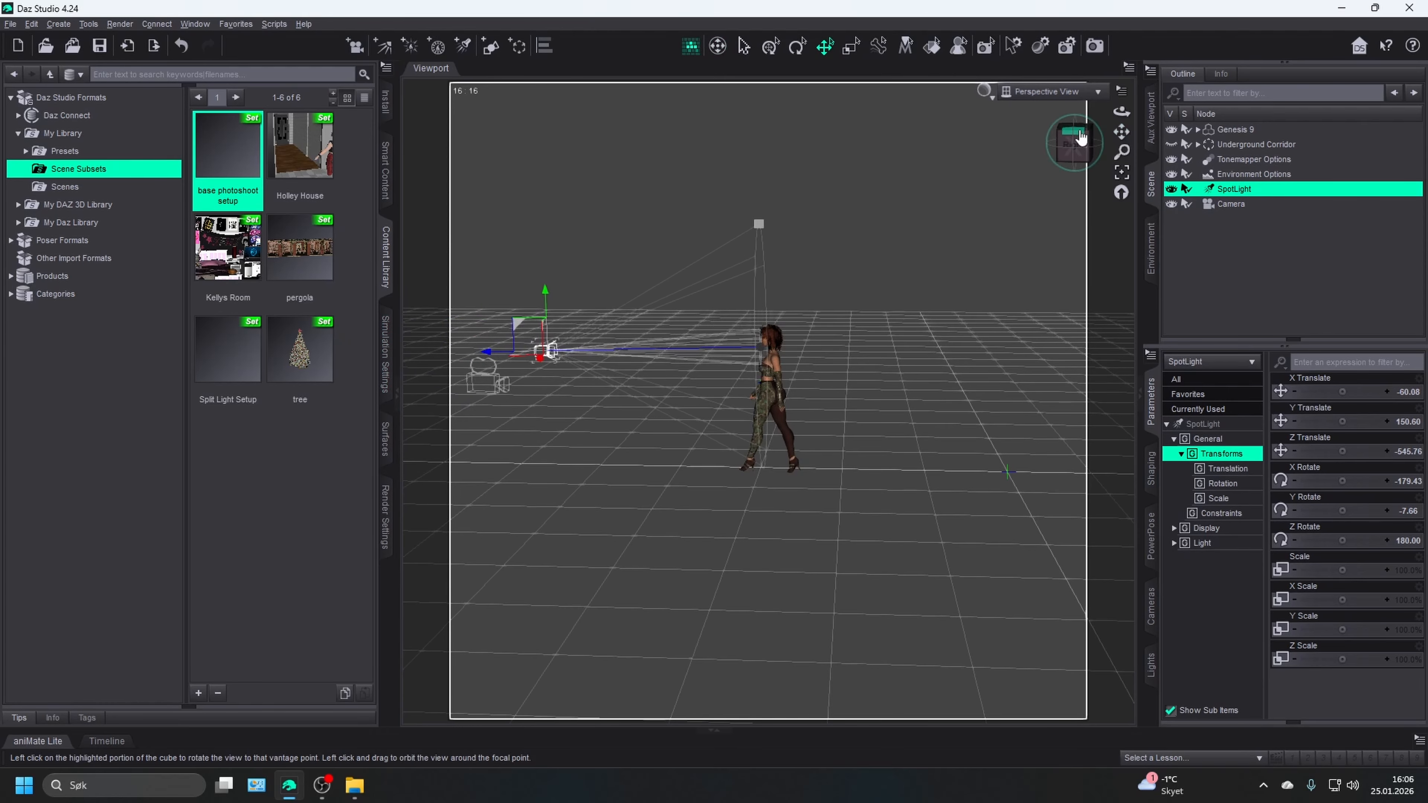
pyautogui.moveTo(1074, 143); pyautogui.dragTo(1064, 143)
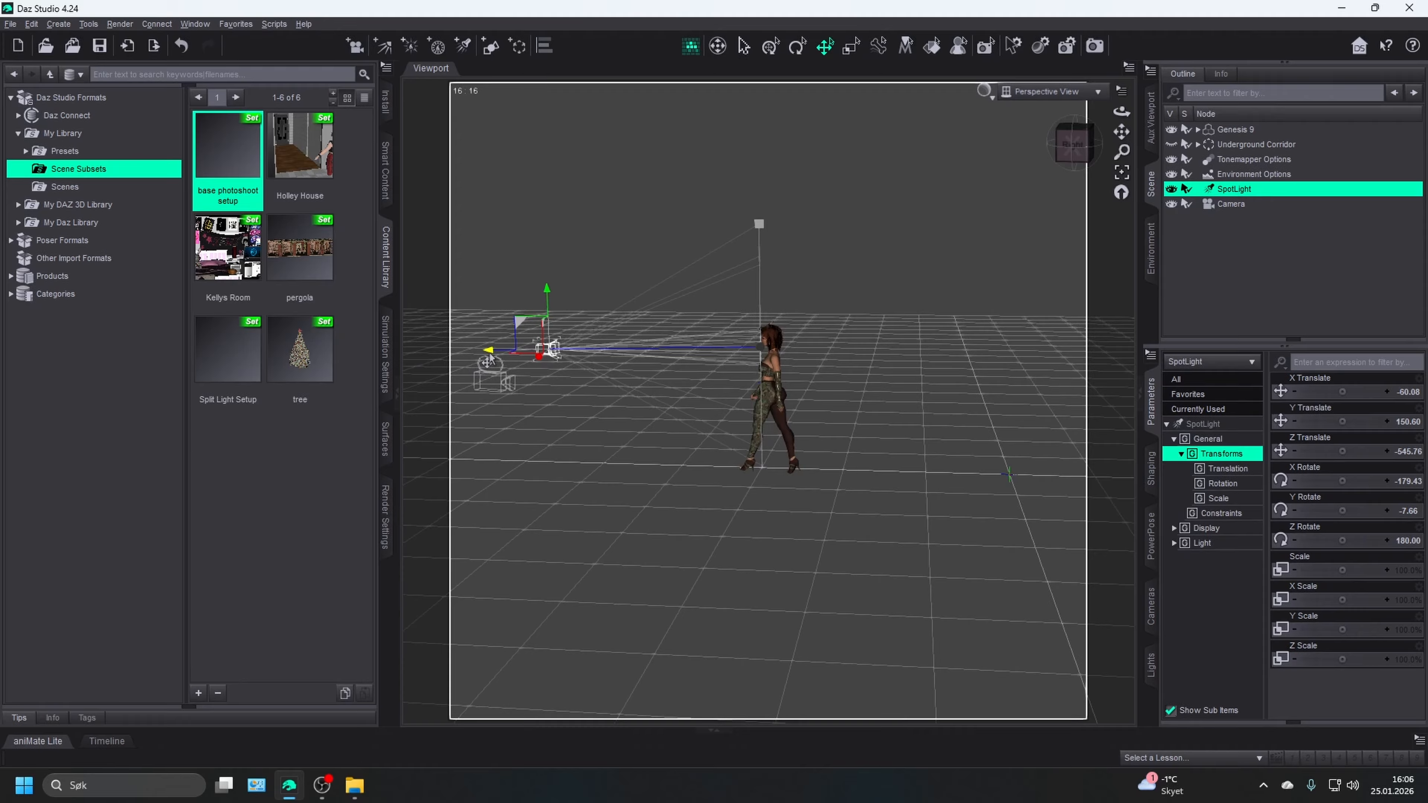
pyautogui.moveTo(489, 360); pyautogui.dragTo(487, 360)
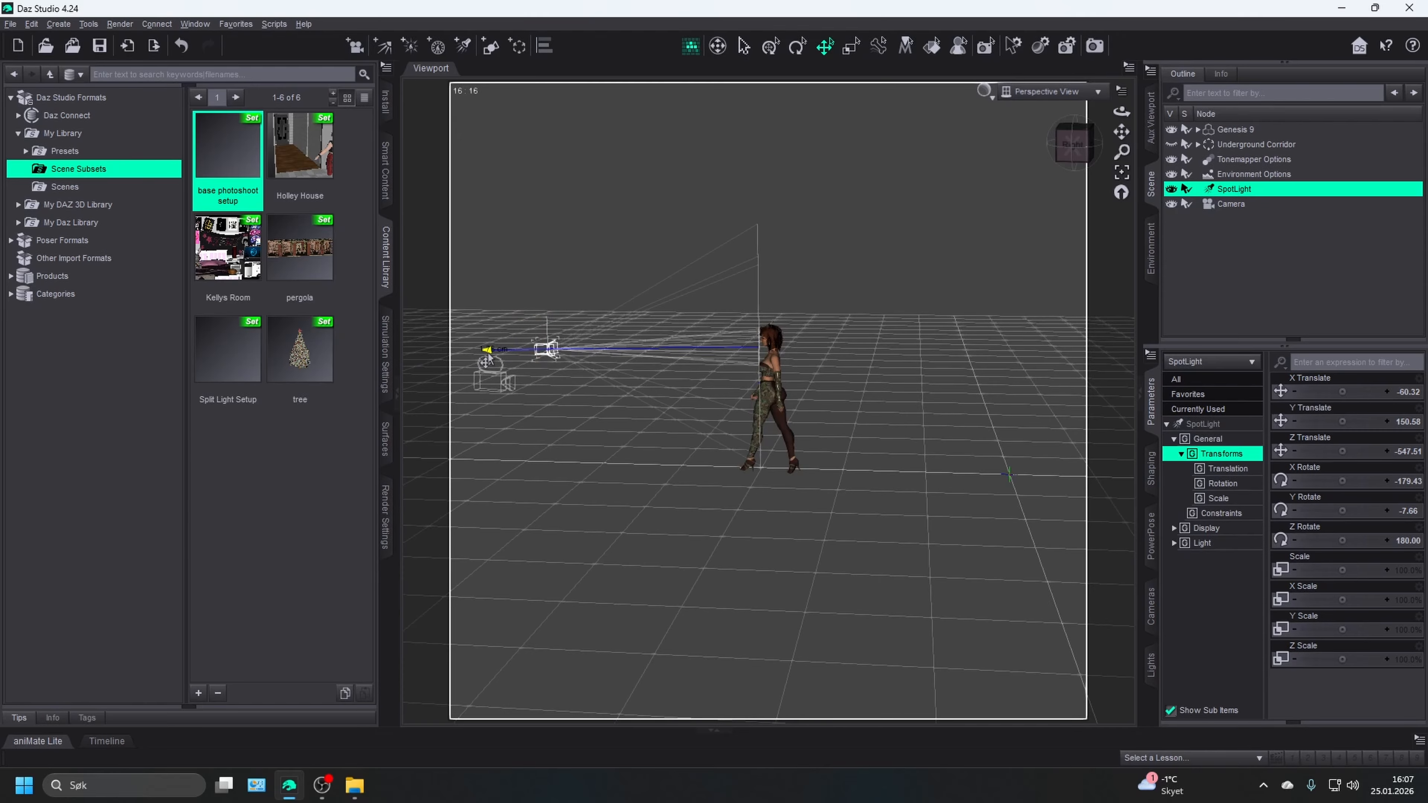
# - Look through the SpotLight and show the Underground Corridor again
pyautogui.click(1033, 99)
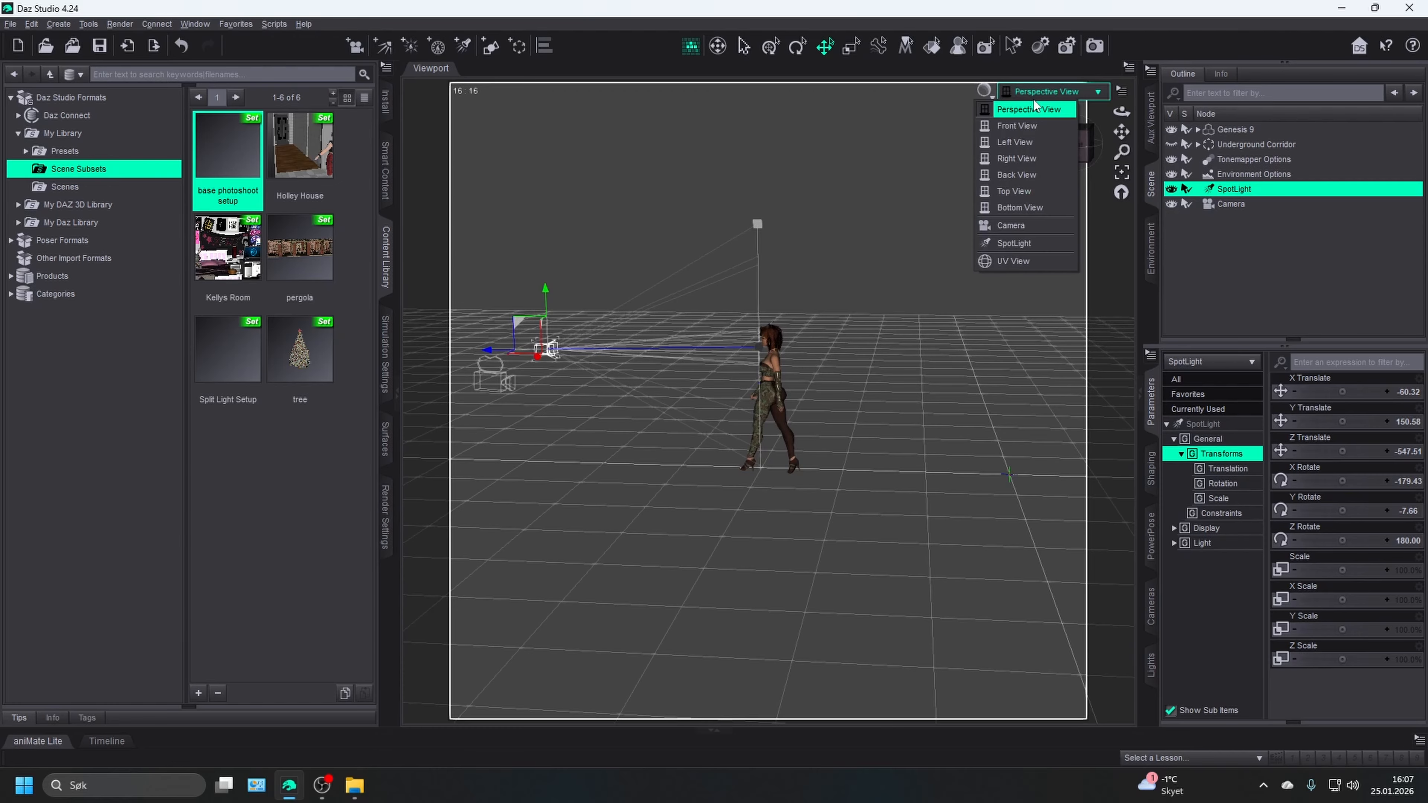
pyautogui.click(1041, 245)
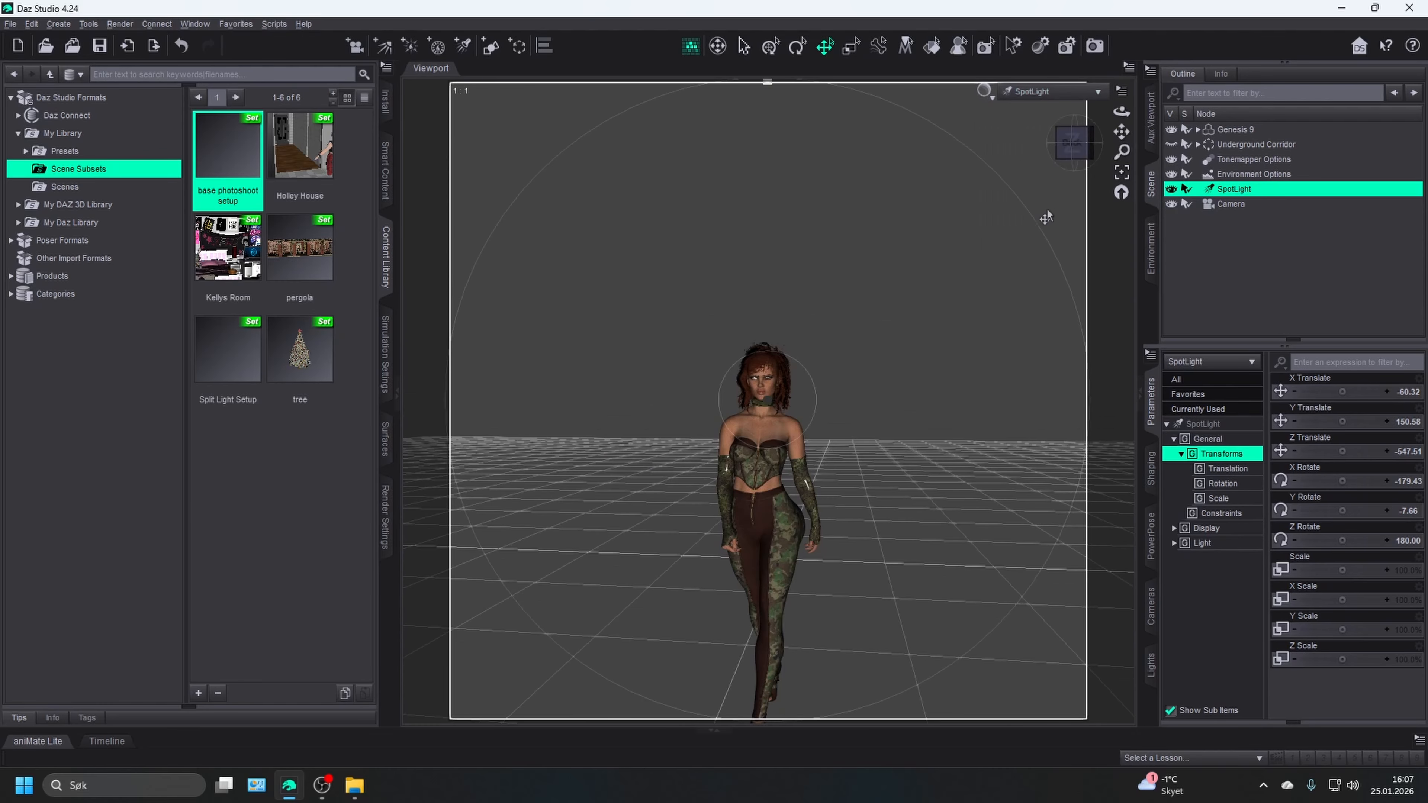
pyautogui.click(1171, 144)
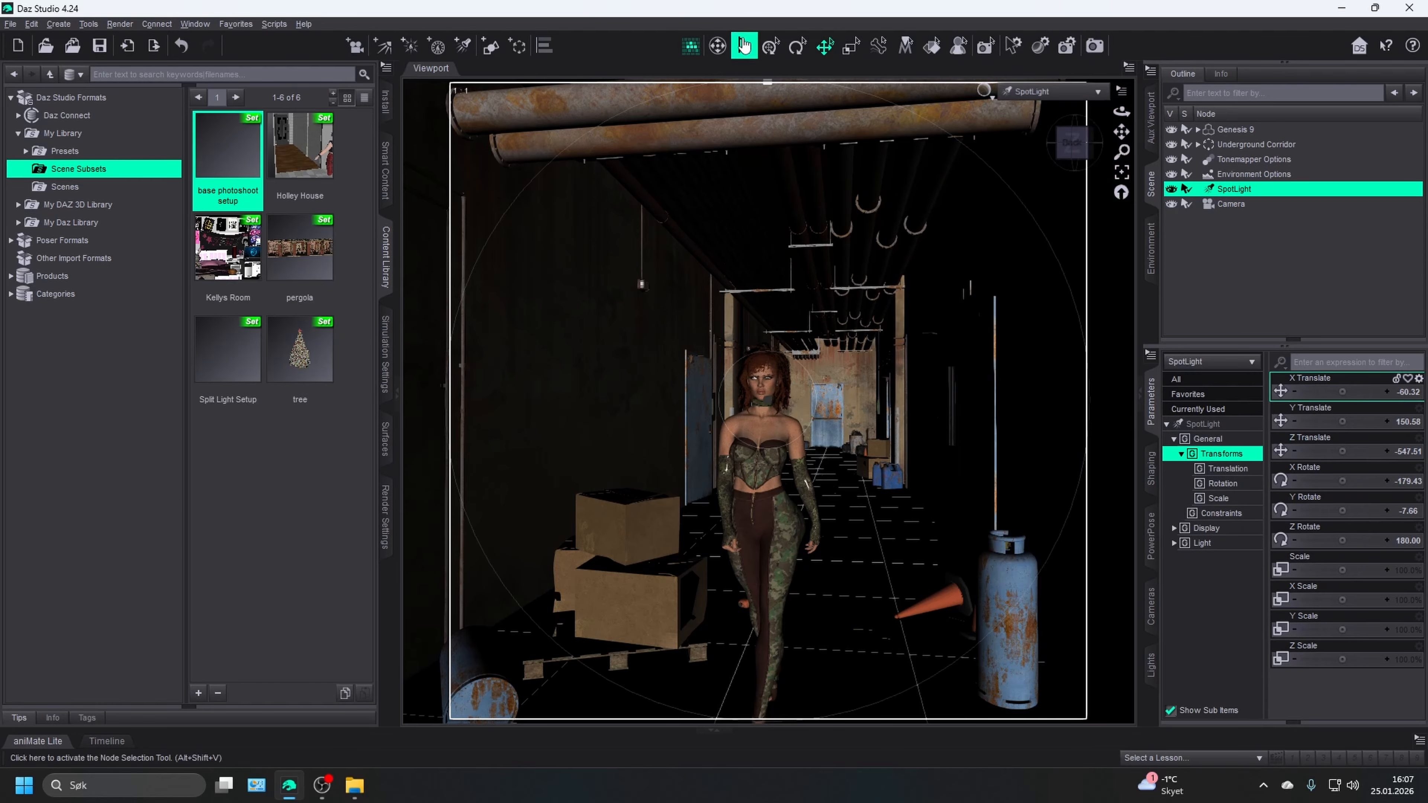
pyautogui.click(1196, 233)
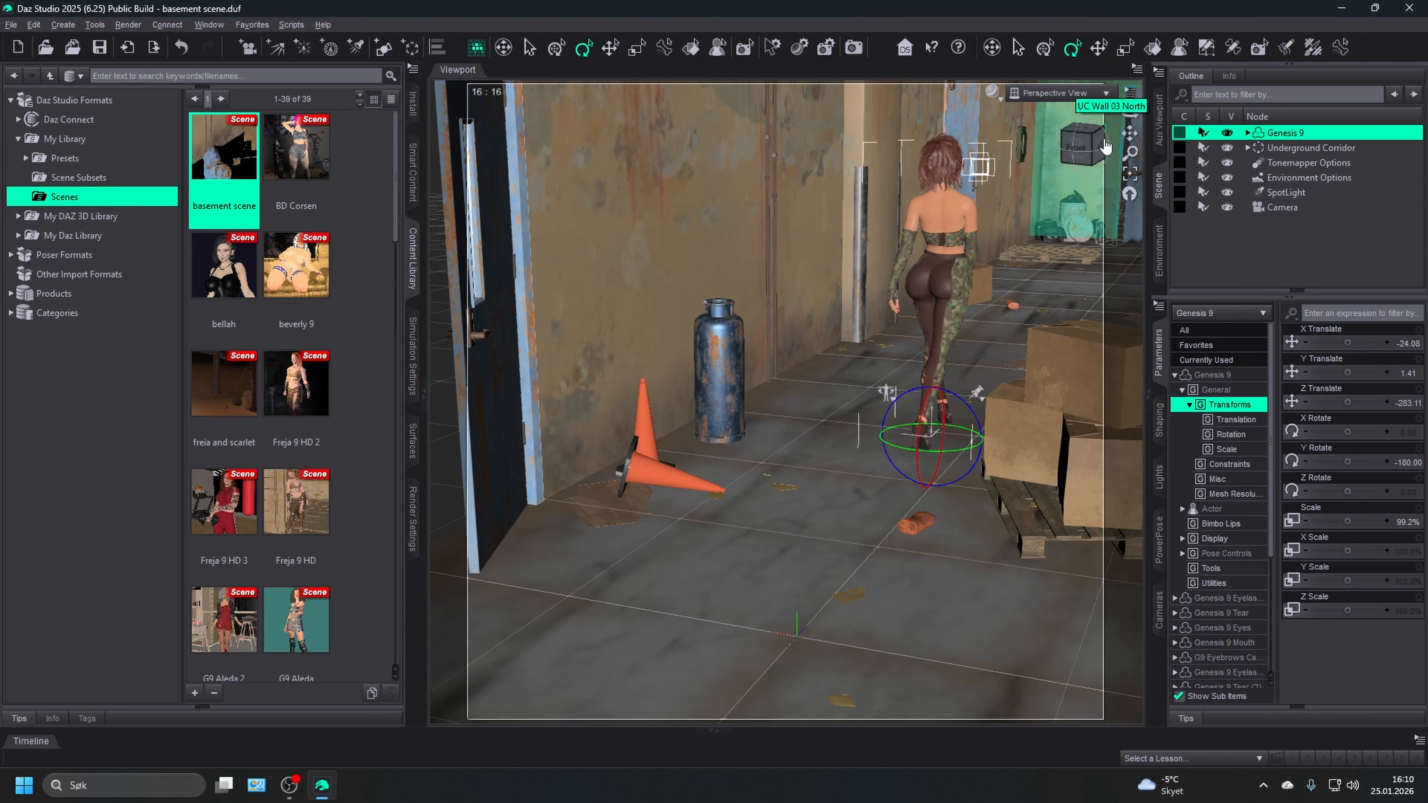
# - In the Daz Studio 2025 basement scene, frame the Genesis 9 figure and orbit the Perspective View around to its front
pyautogui.click(1129, 185)
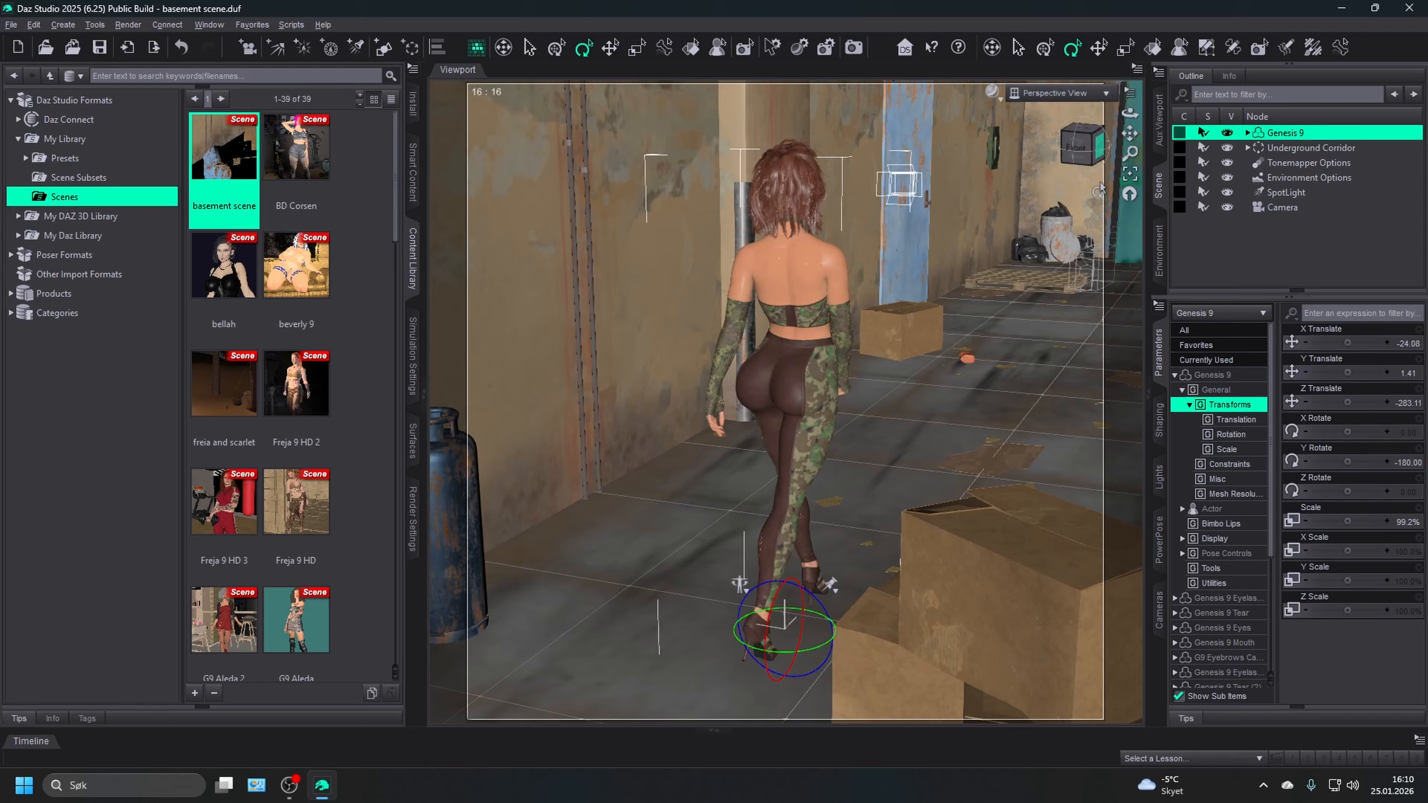
pyautogui.click(1078, 147)
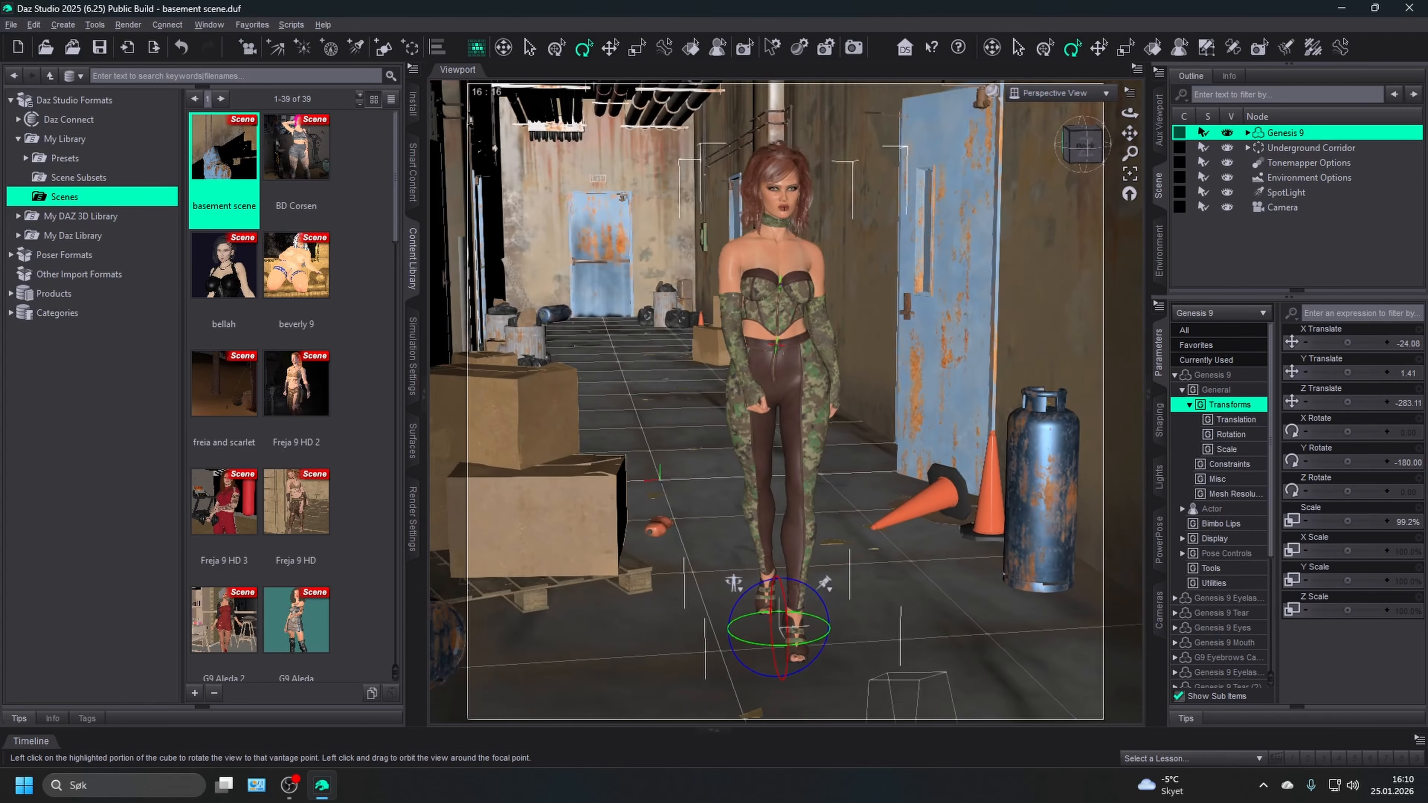
pyautogui.moveTo(1080, 147)
pyautogui.mouseDown()
pyautogui.moveTo(1063, 150)
pyautogui.moveTo(1078, 157)
pyautogui.mouseUp()
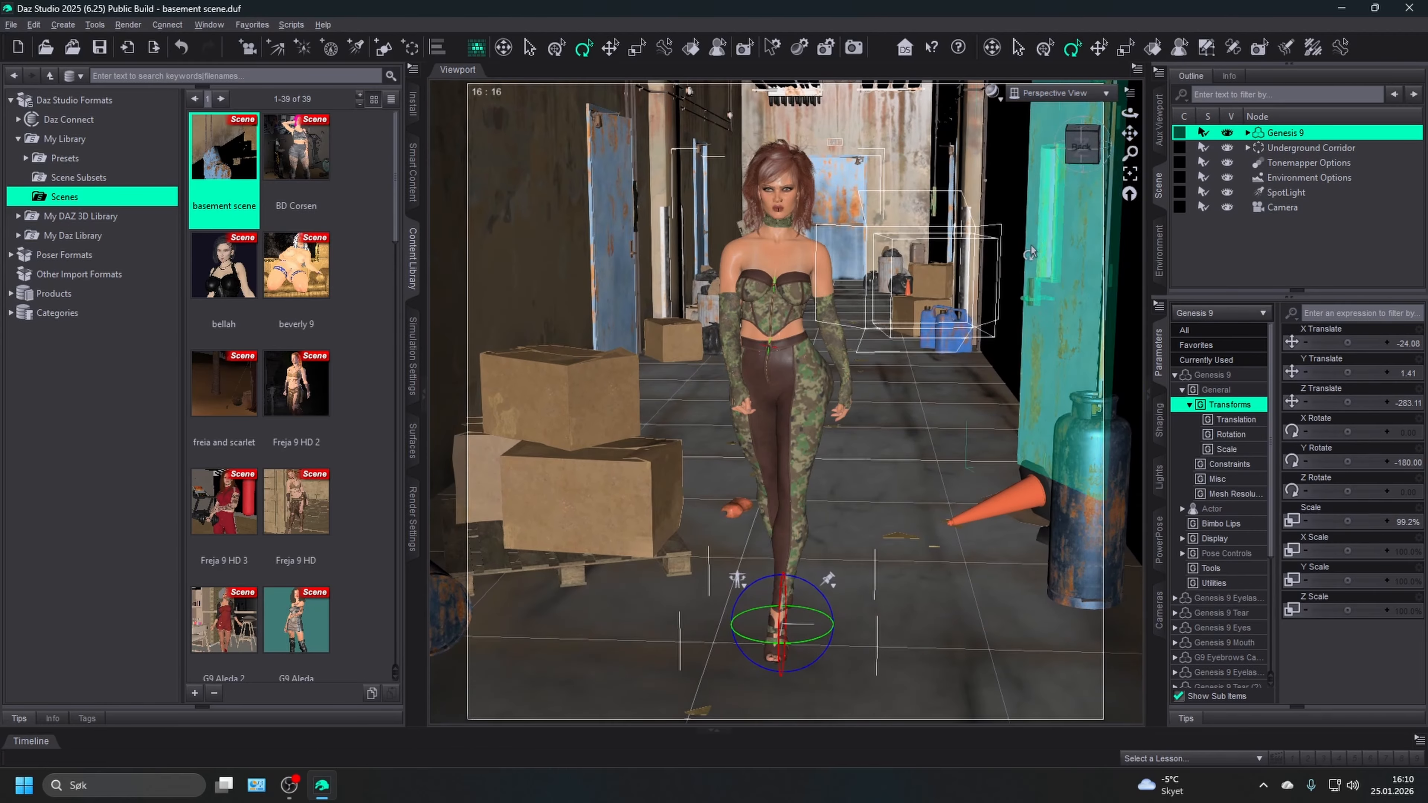
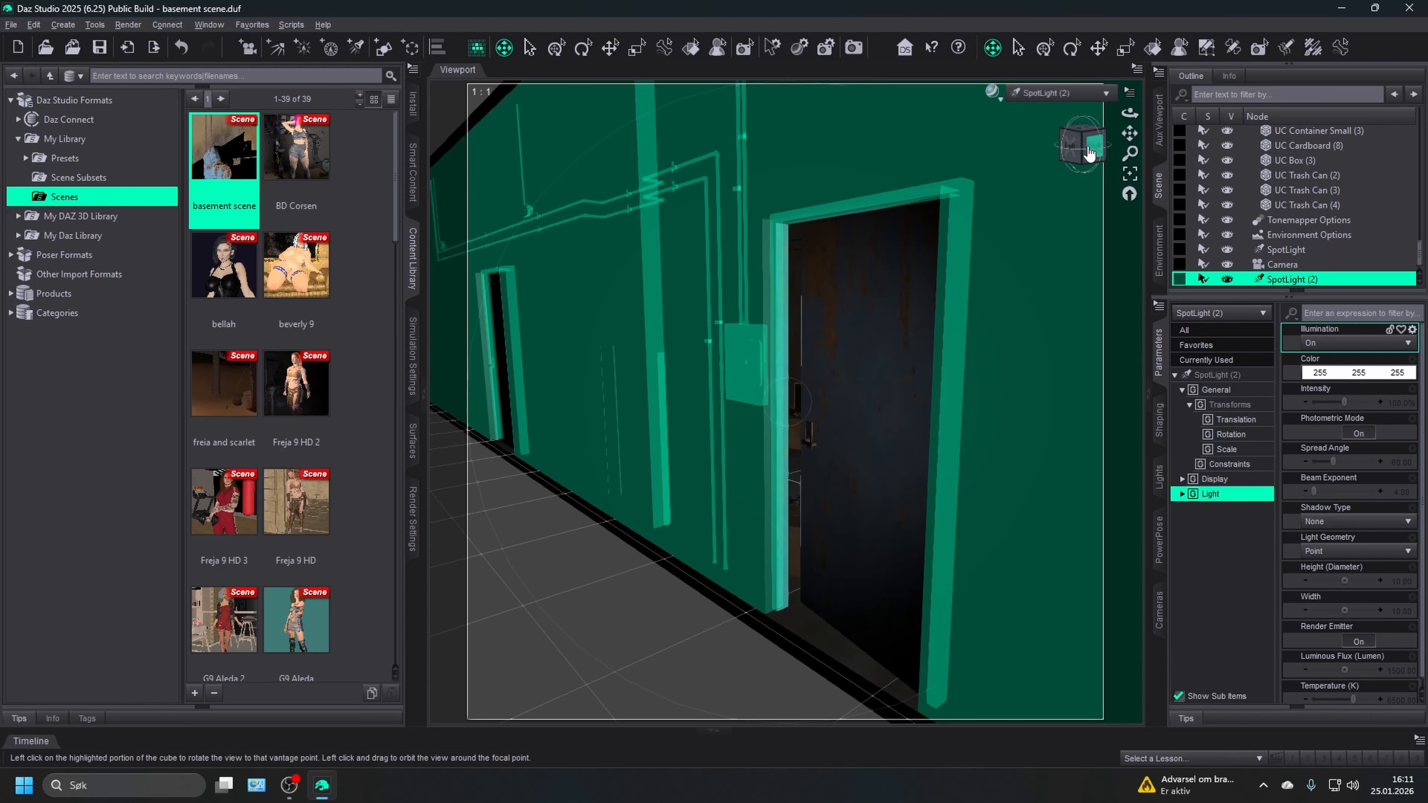
# - Return to the Perspective View, select the open door UC Door Middle (2) and frame it from outside the corridor
pyautogui.click(1079, 92)
pyautogui.click(1086, 106)
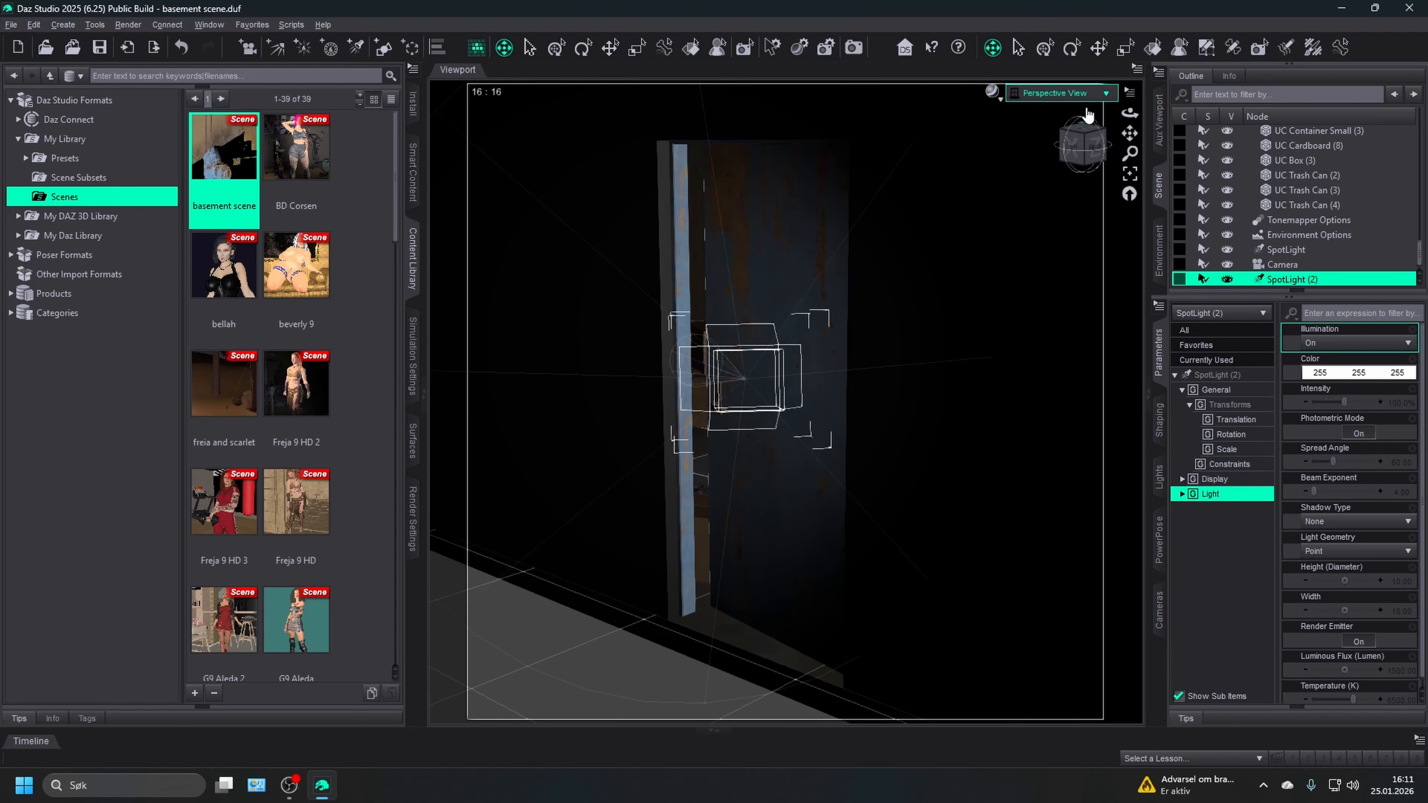
pyautogui.click(1091, 150)
pyautogui.moveTo(1091, 150); pyautogui.dragTo(1214, 153)
pyautogui.keyDown('alt'); pyautogui.moveTo(629, 121); pyautogui.dragTo(723, 256); pyautogui.keyUp('alt')
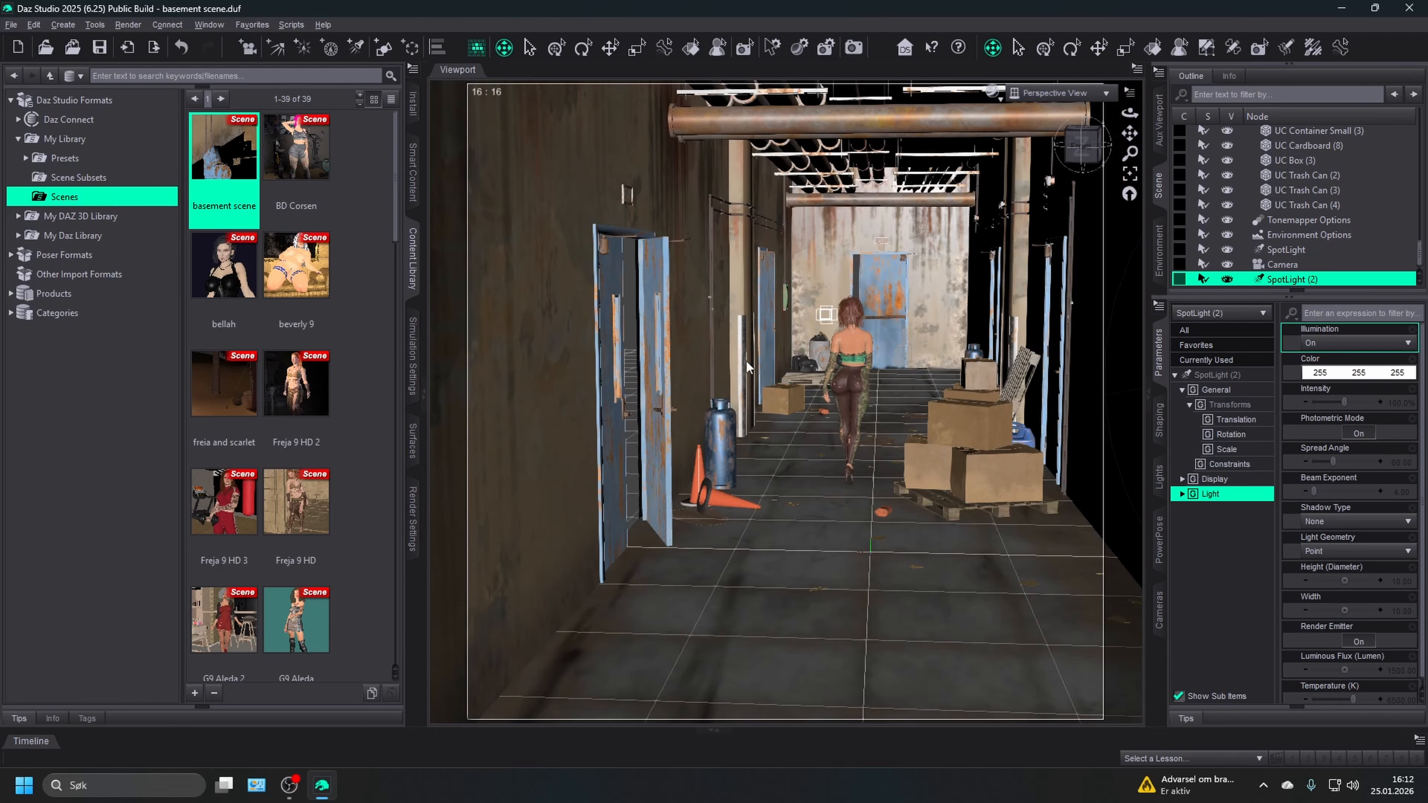
pyautogui.click(653, 367)
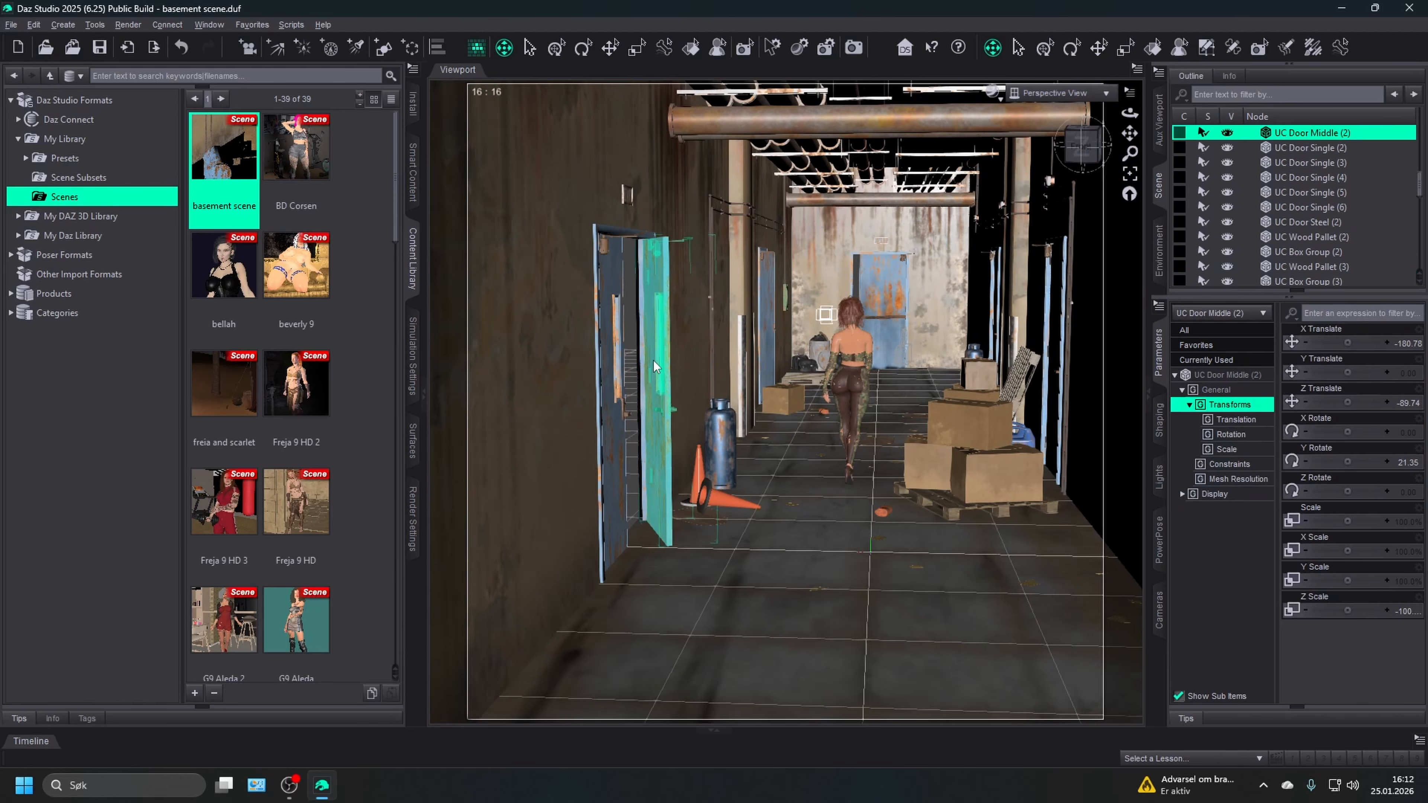
pyautogui.click(1121, 177)
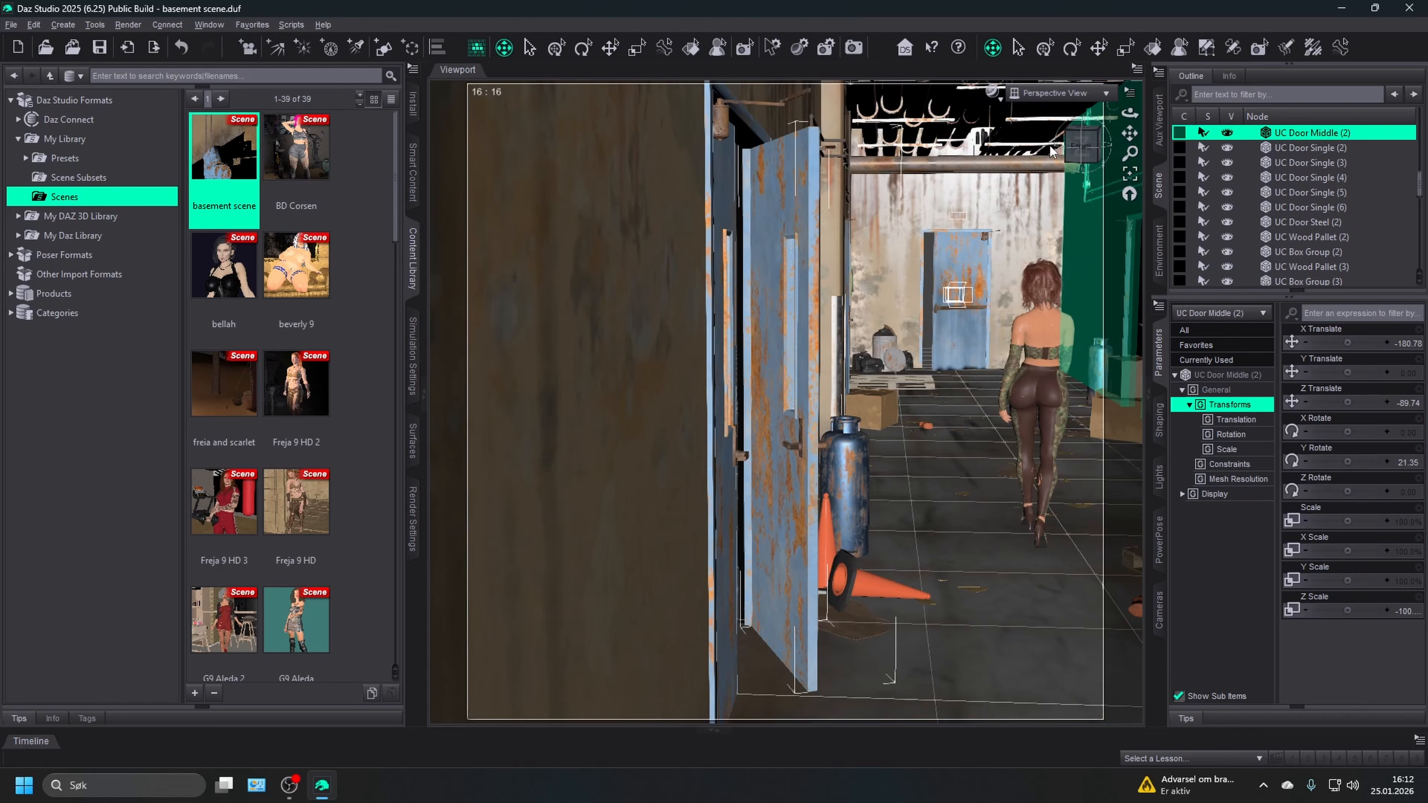
pyautogui.click(1090, 164)
pyautogui.click(1084, 152)
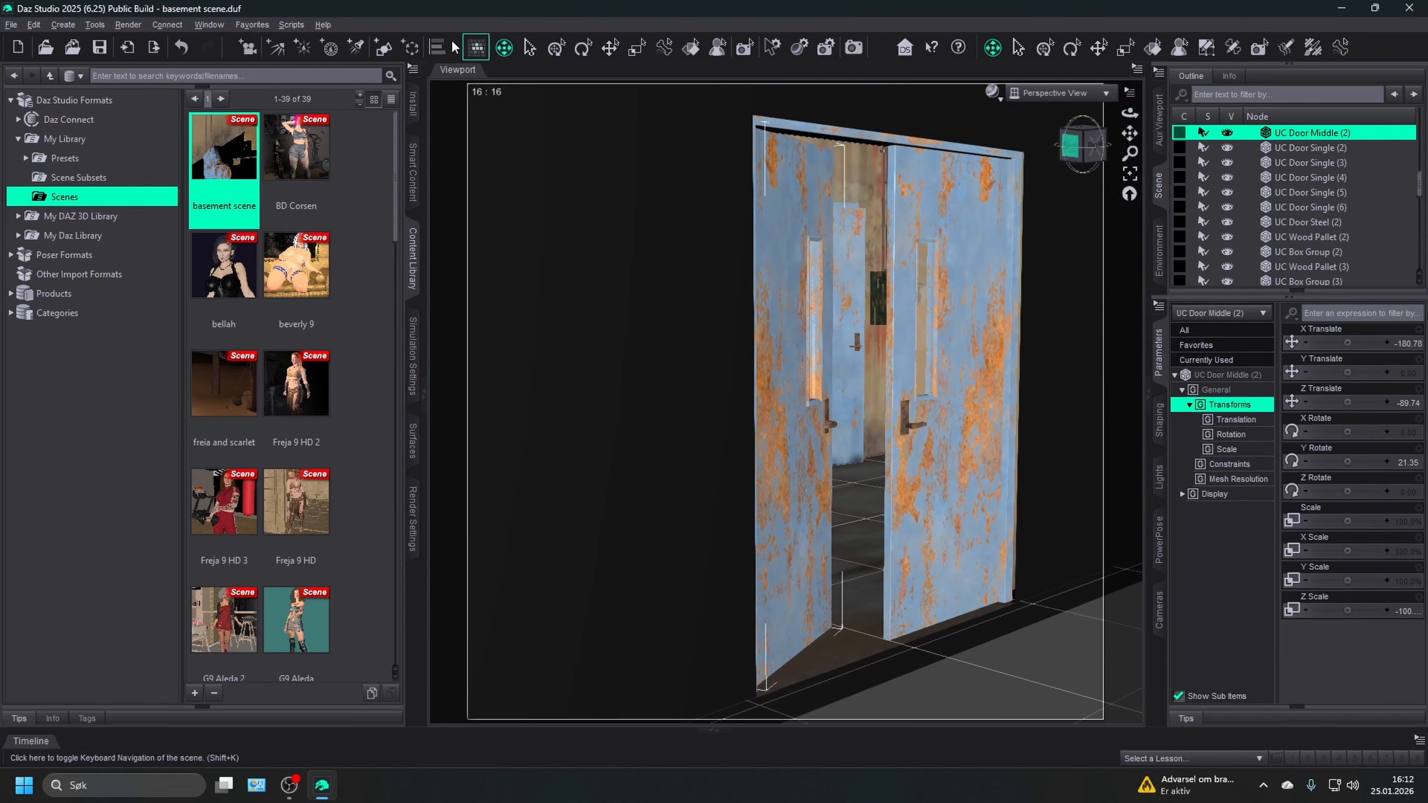
# - Create a new spotlight labelled SpotLight (3), applying the active viewport transforms of the Perspective View
pyautogui.click(356, 49)
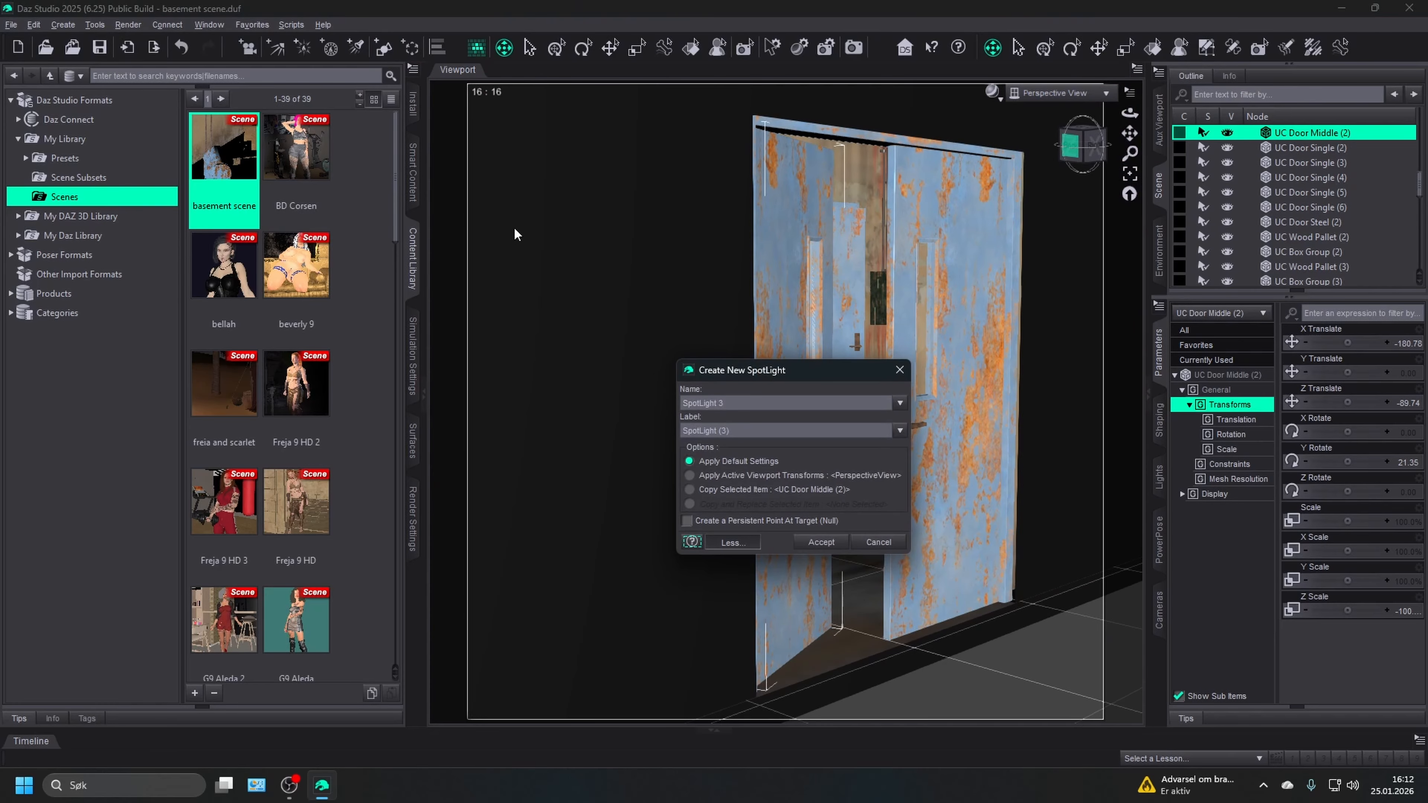
pyautogui.click(848, 476)
pyautogui.click(820, 543)
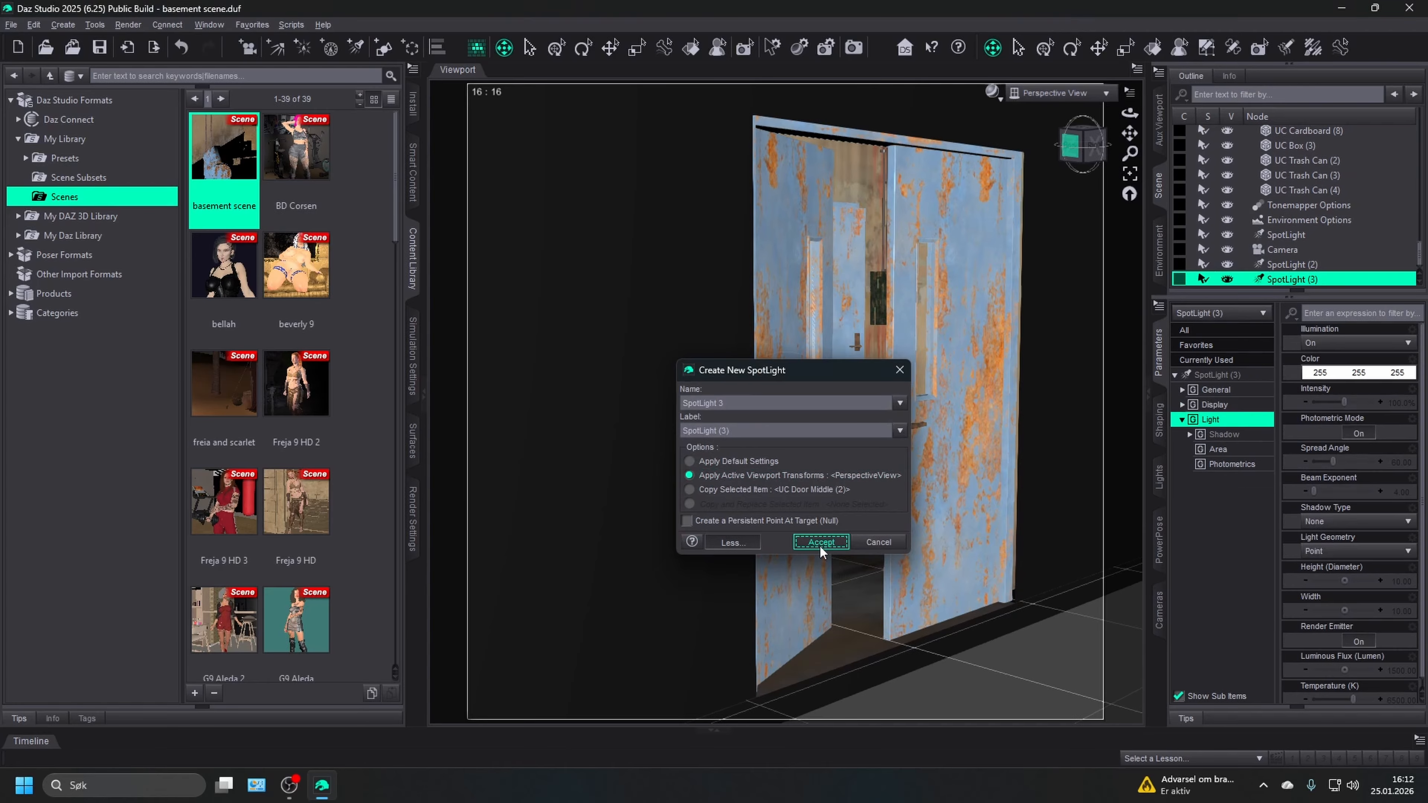
# - Look through SpotLight (3) and shift it outside the corridor so that it shines at the partly open double door
pyautogui.moveTo(942, 392); pyautogui.dragTo(840, 375, button='middle')
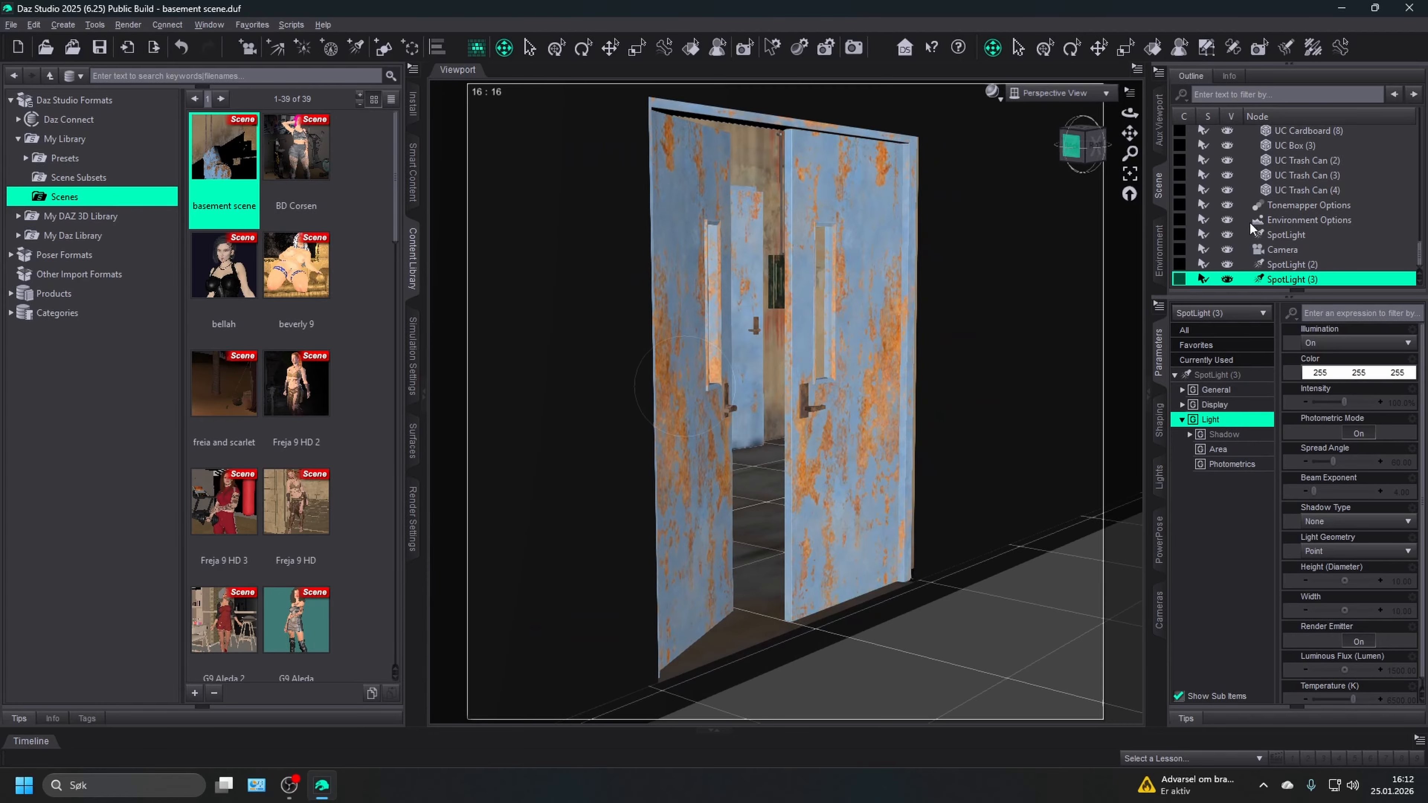
pyautogui.click(1092, 92)
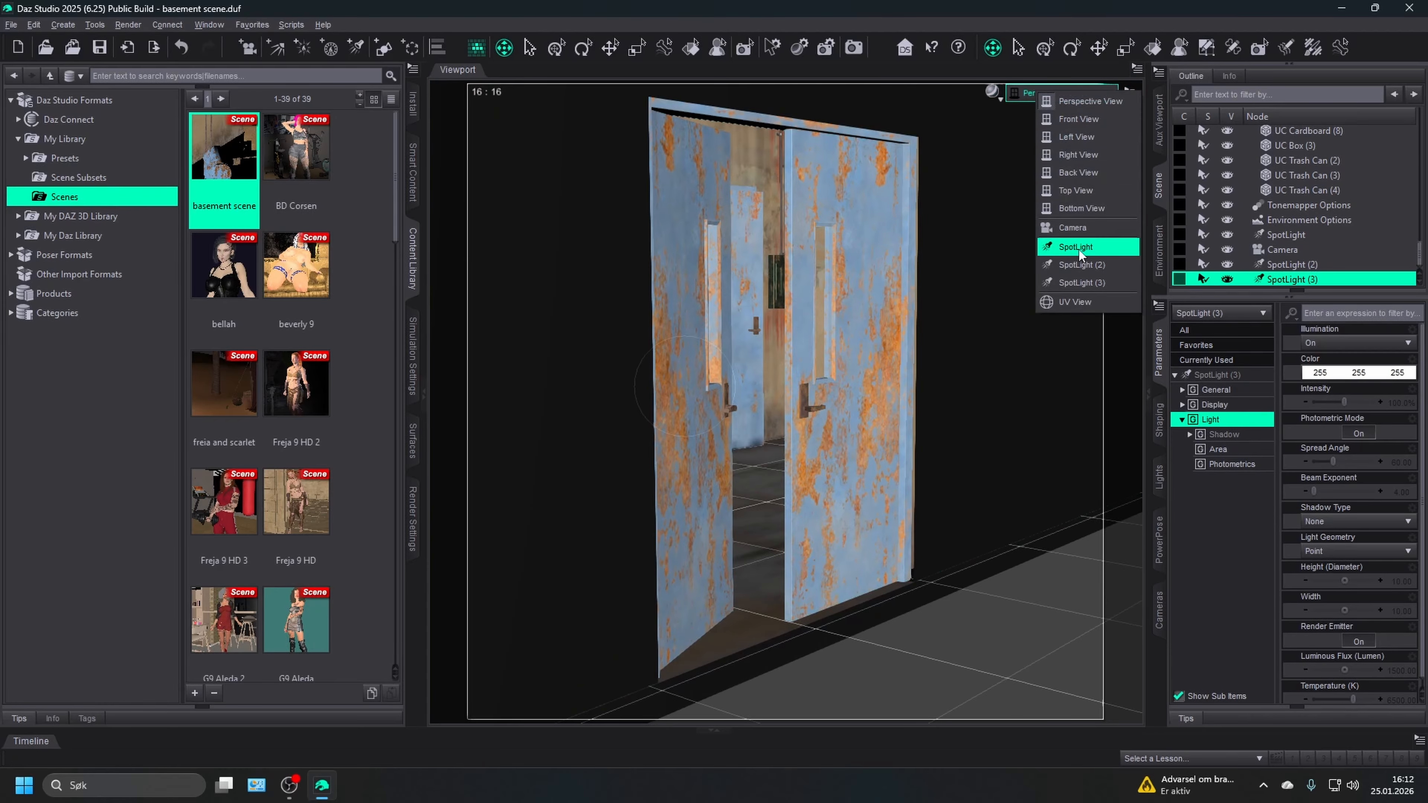
pyautogui.click(1076, 281)
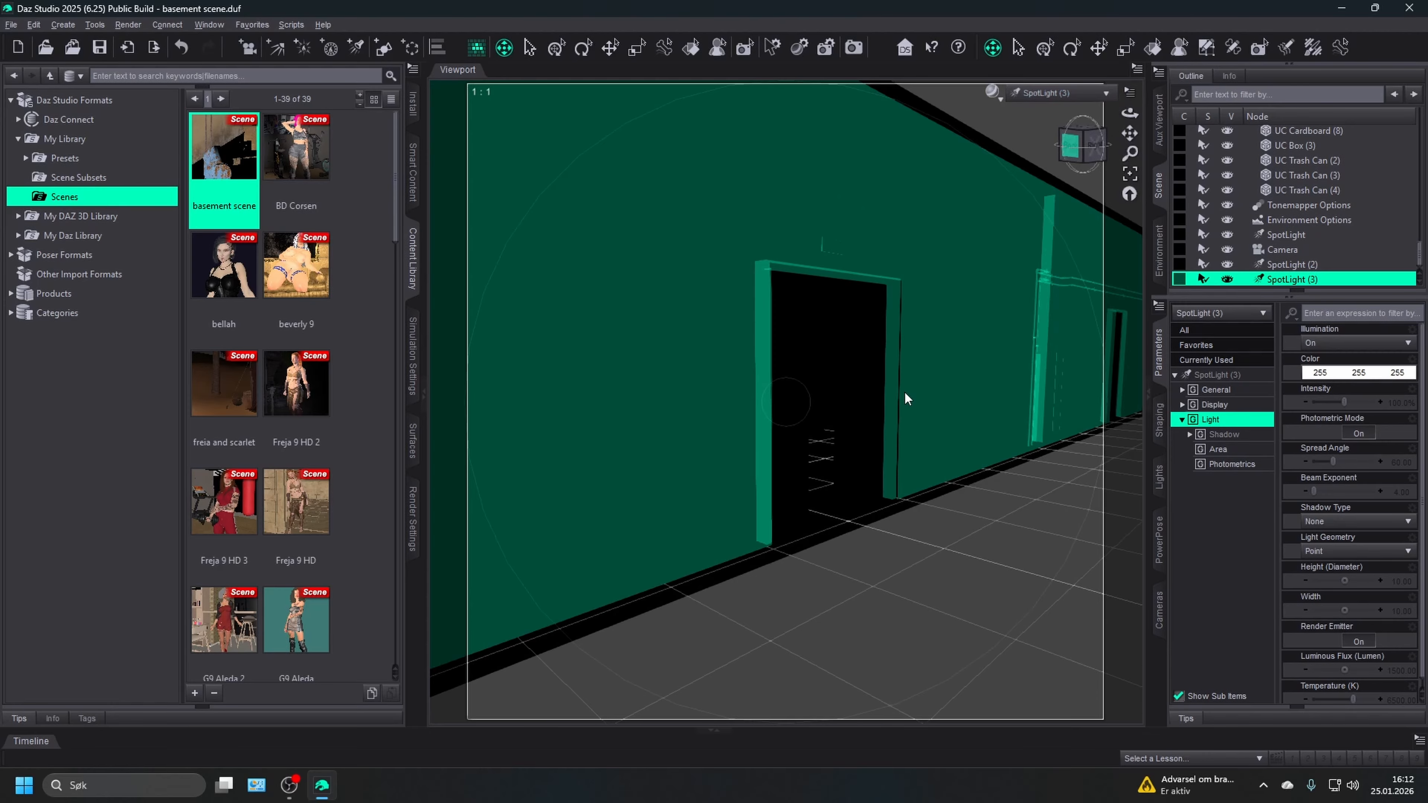
pyautogui.scroll(2, 911, 397)
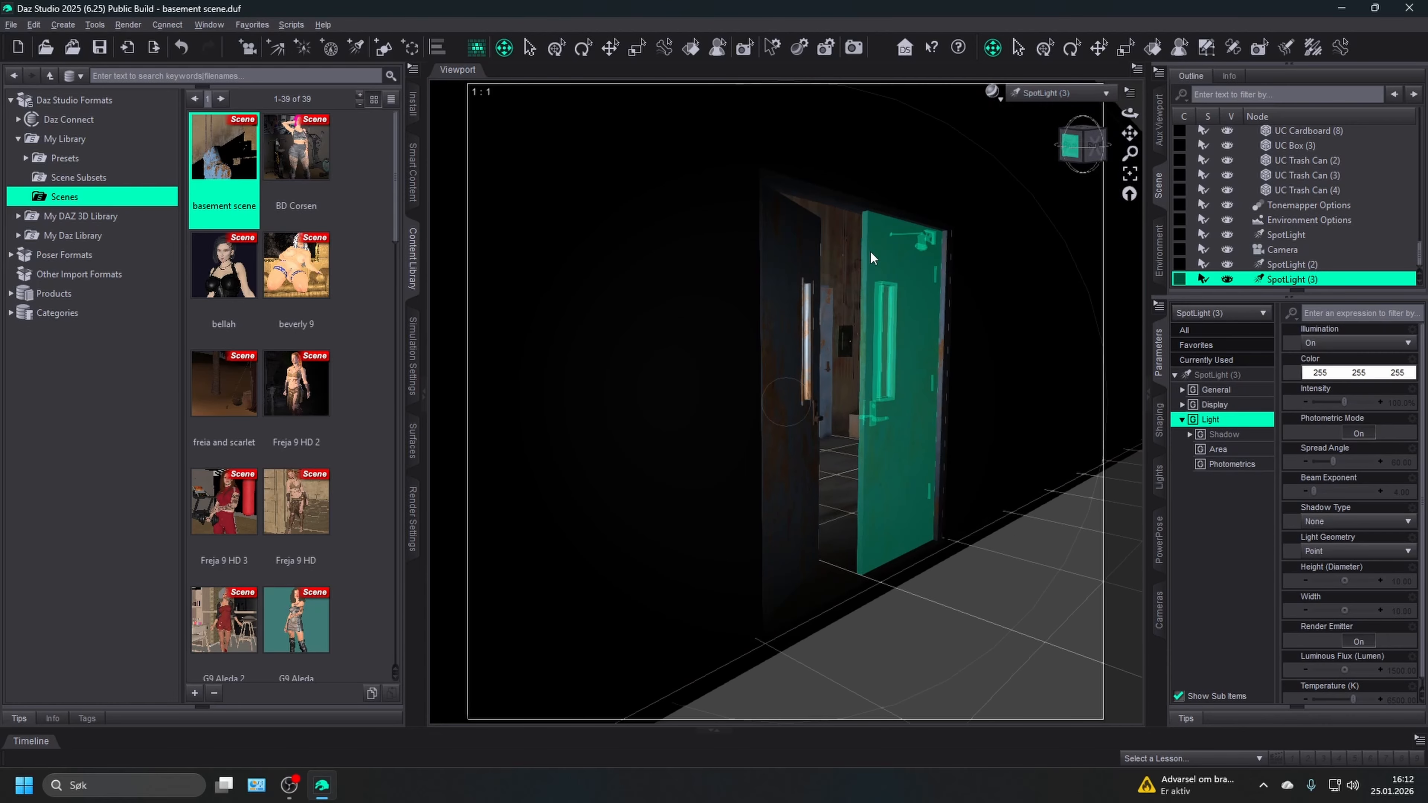
pyautogui.scroll(-5, 857, 344)
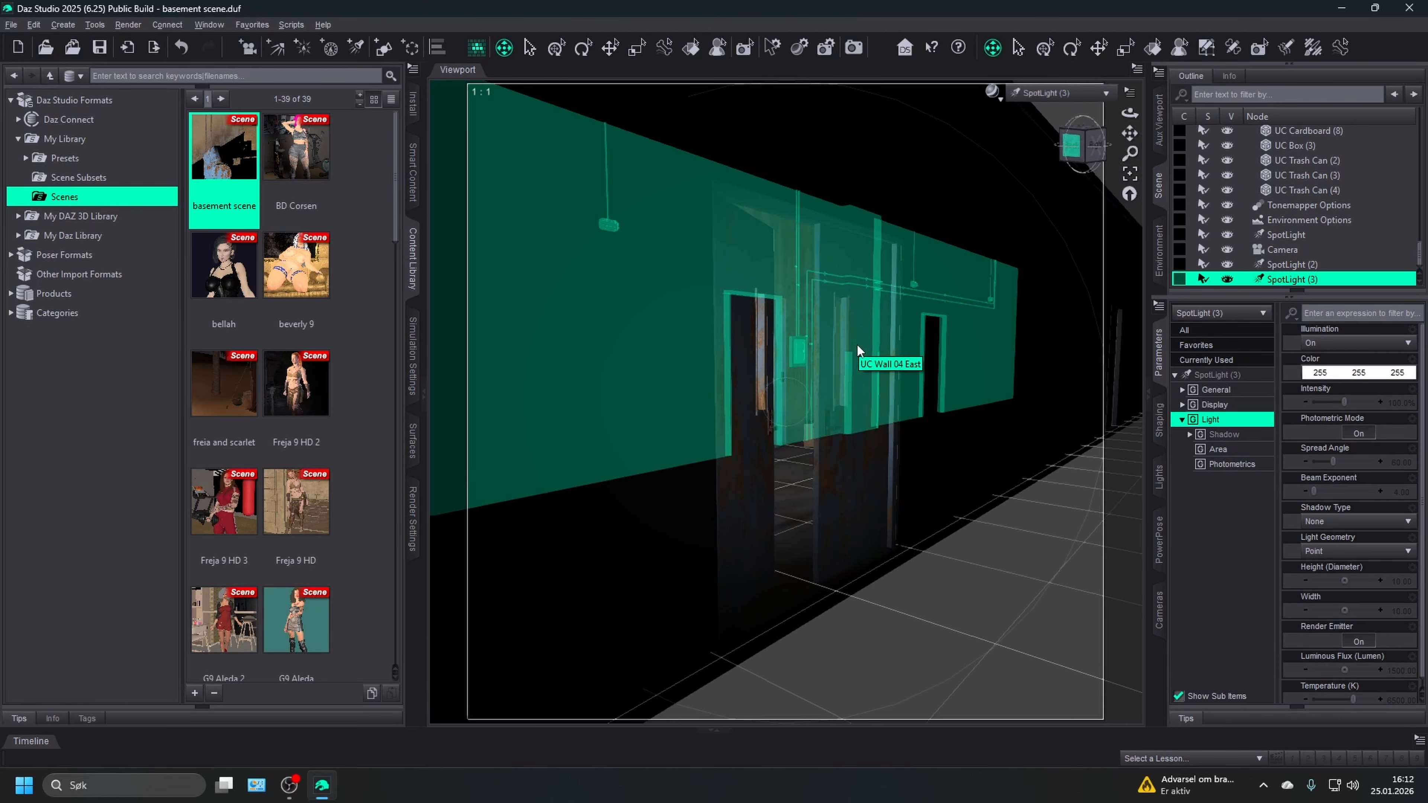
pyautogui.moveTo(857, 344); pyautogui.dragTo(857, 345, button='middle')
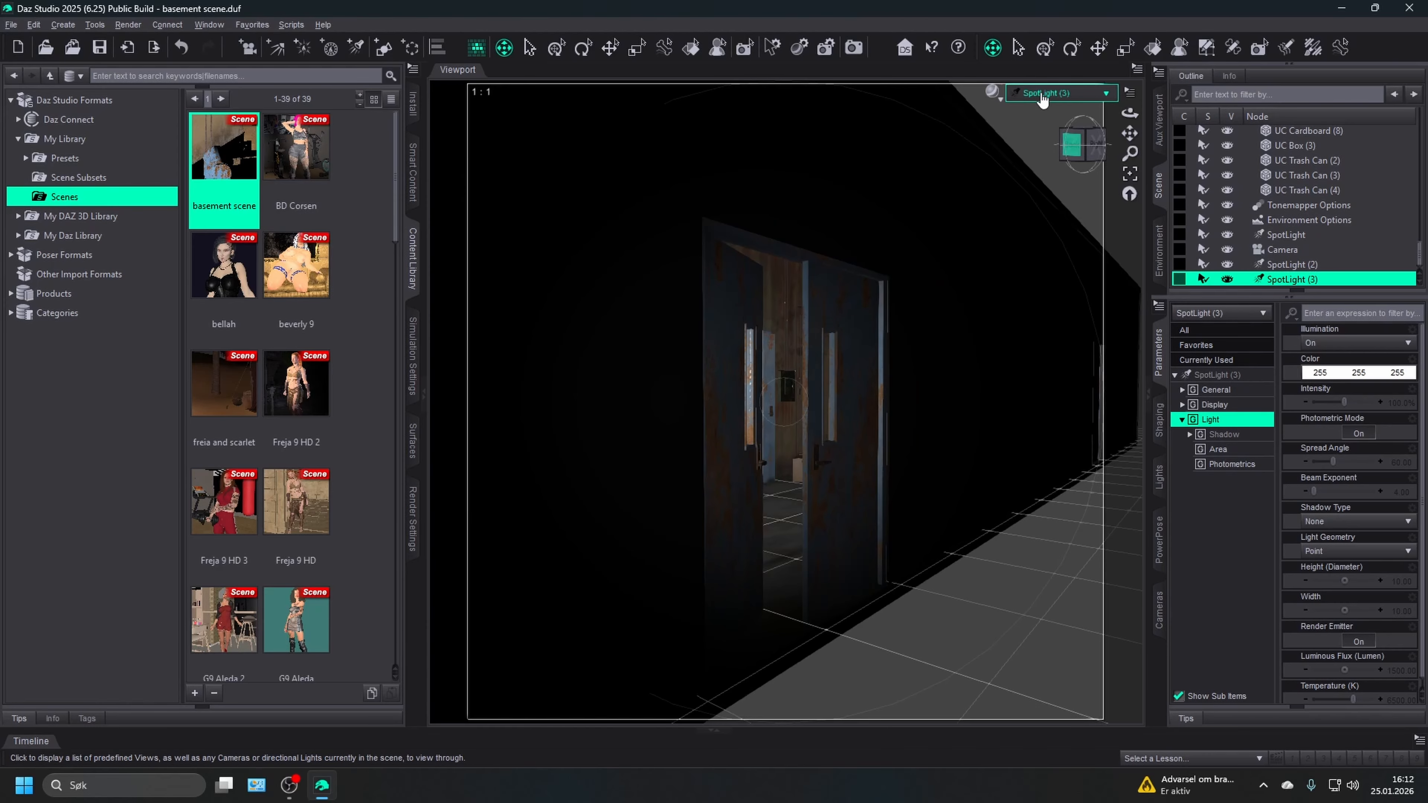
# - Look through the Camera, preview the scene in NVIDIA Iray, and select SpotLight (2)
pyautogui.click(1041, 95)
pyautogui.click(1060, 237)
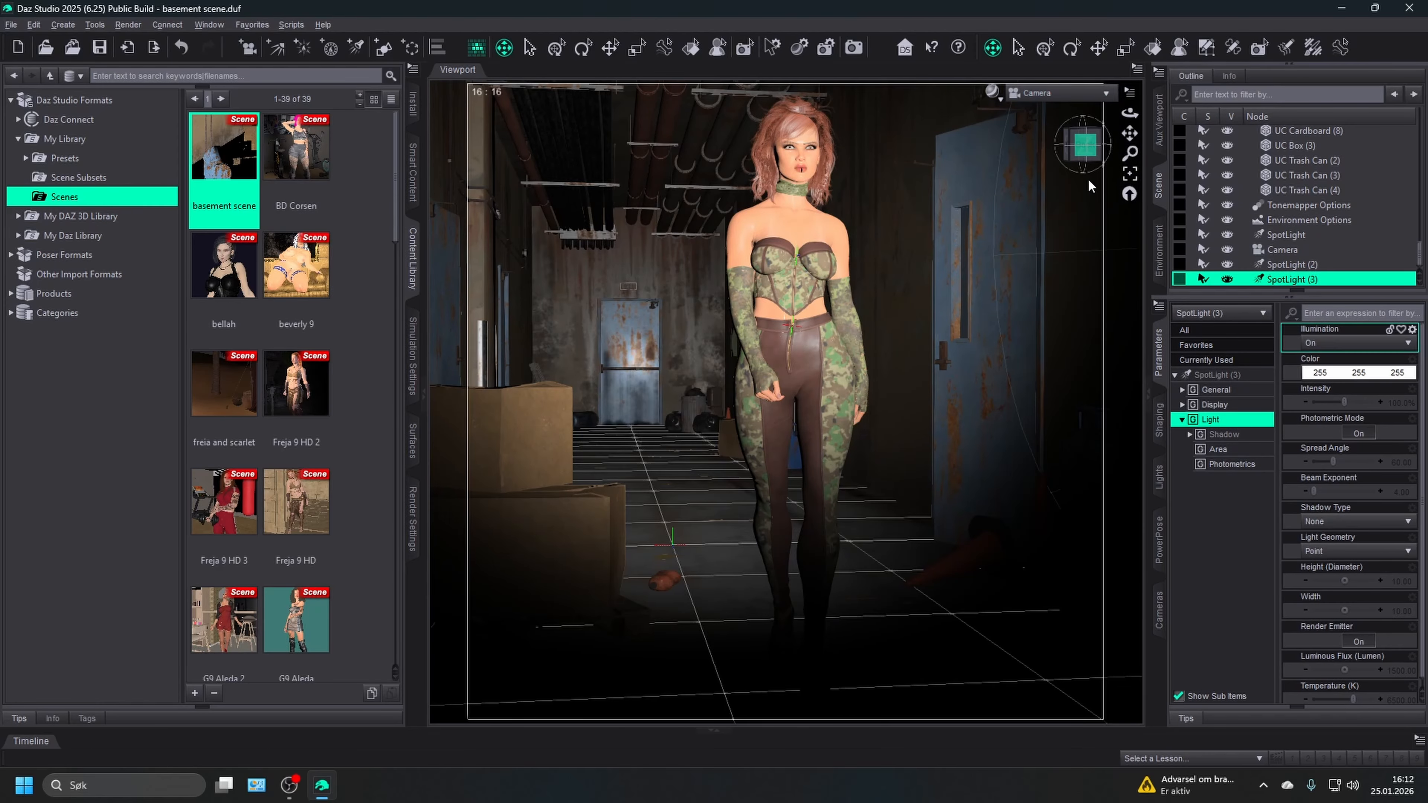
pyautogui.click(993, 93)
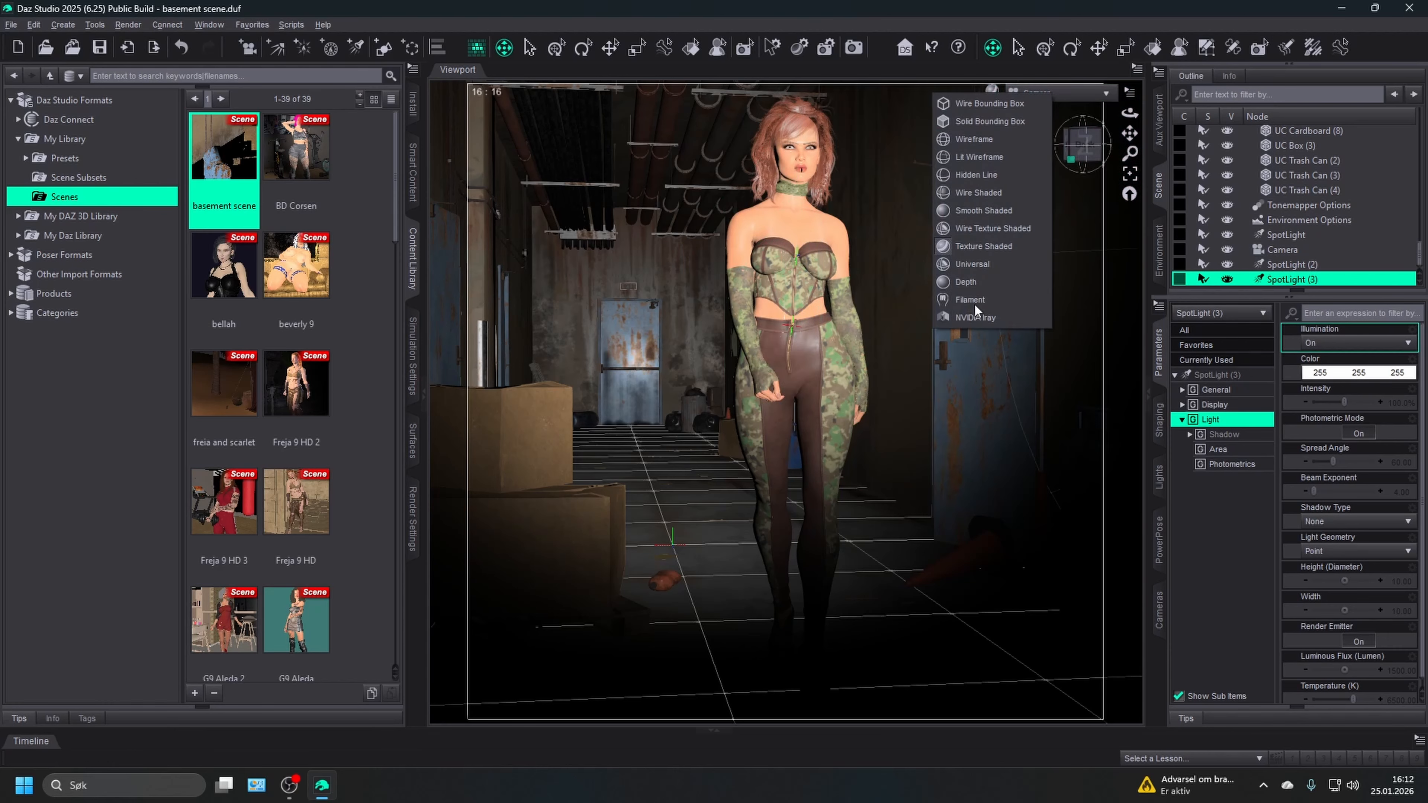
pyautogui.click(975, 317)
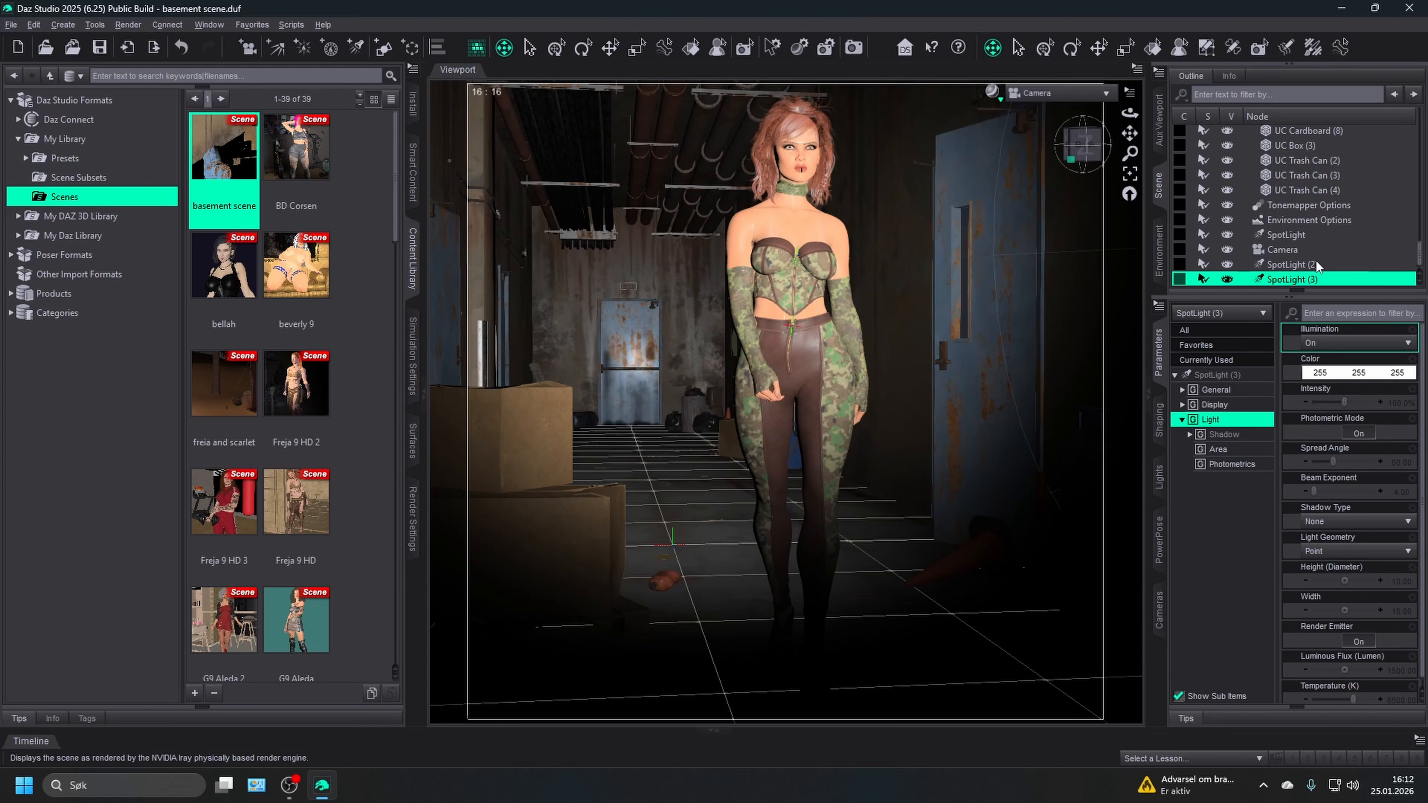
pyautogui.click(1308, 266)
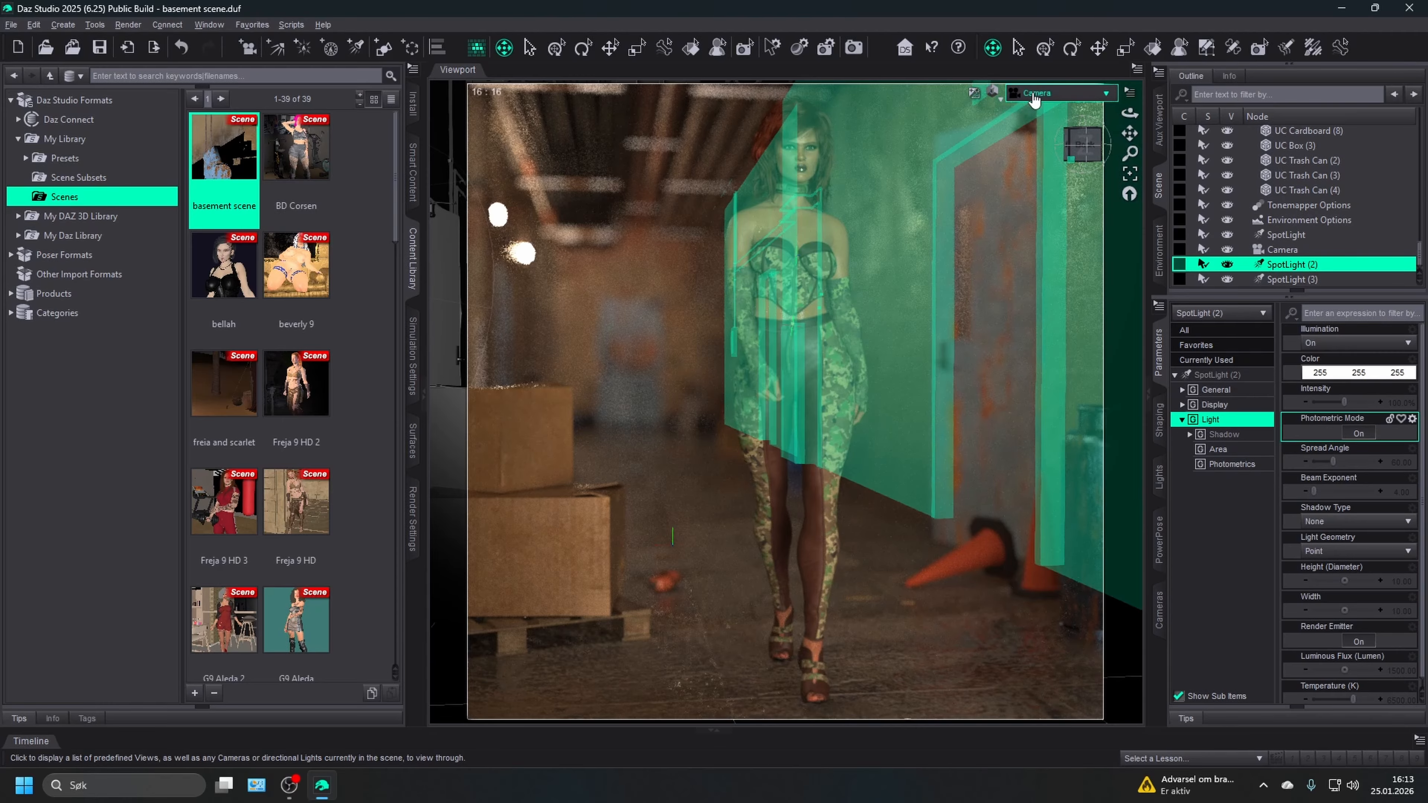
# - Change the viewport draw style from Iray to Texture Shaded and switch to the Perspective View
pyautogui.click(997, 99)
pyautogui.click(1010, 249)
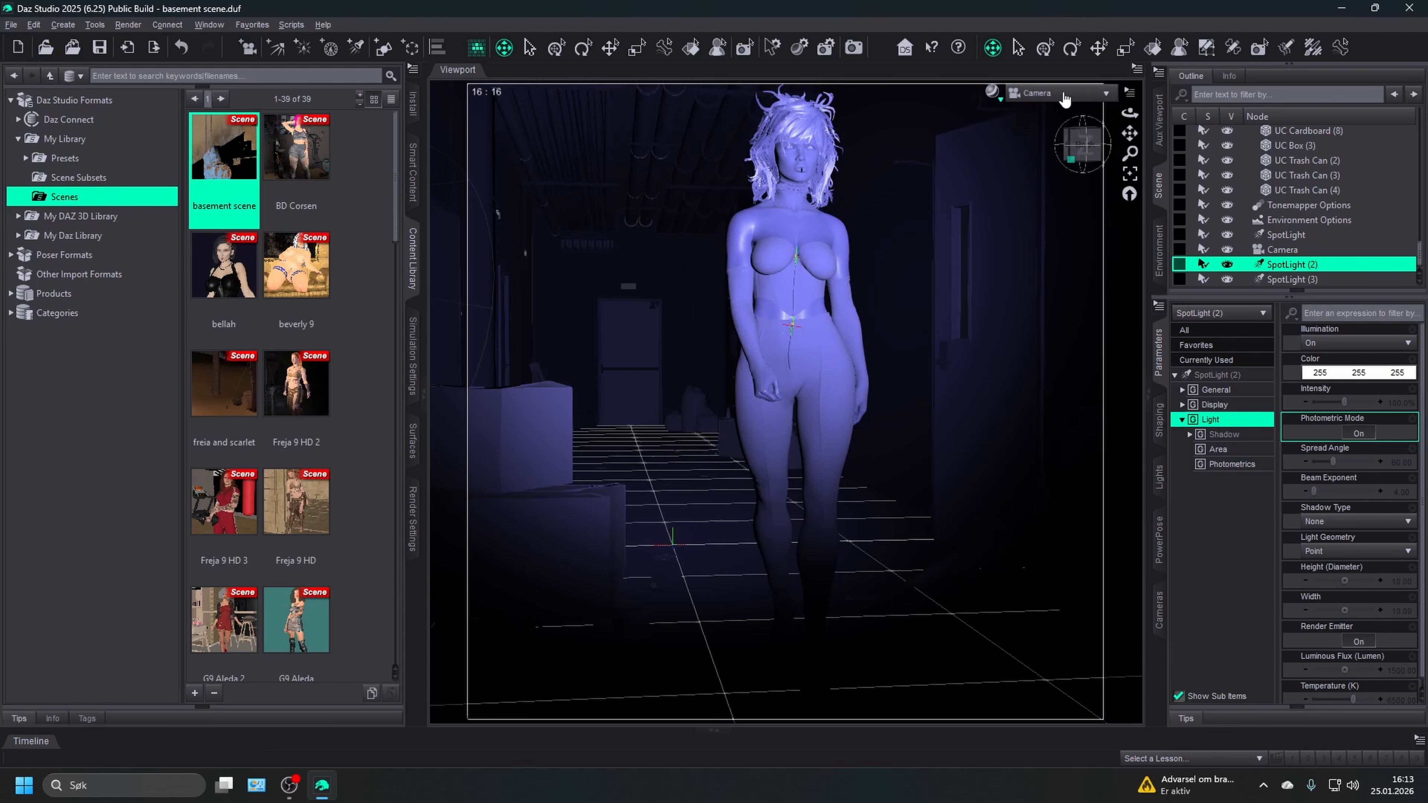
pyautogui.click(1064, 98)
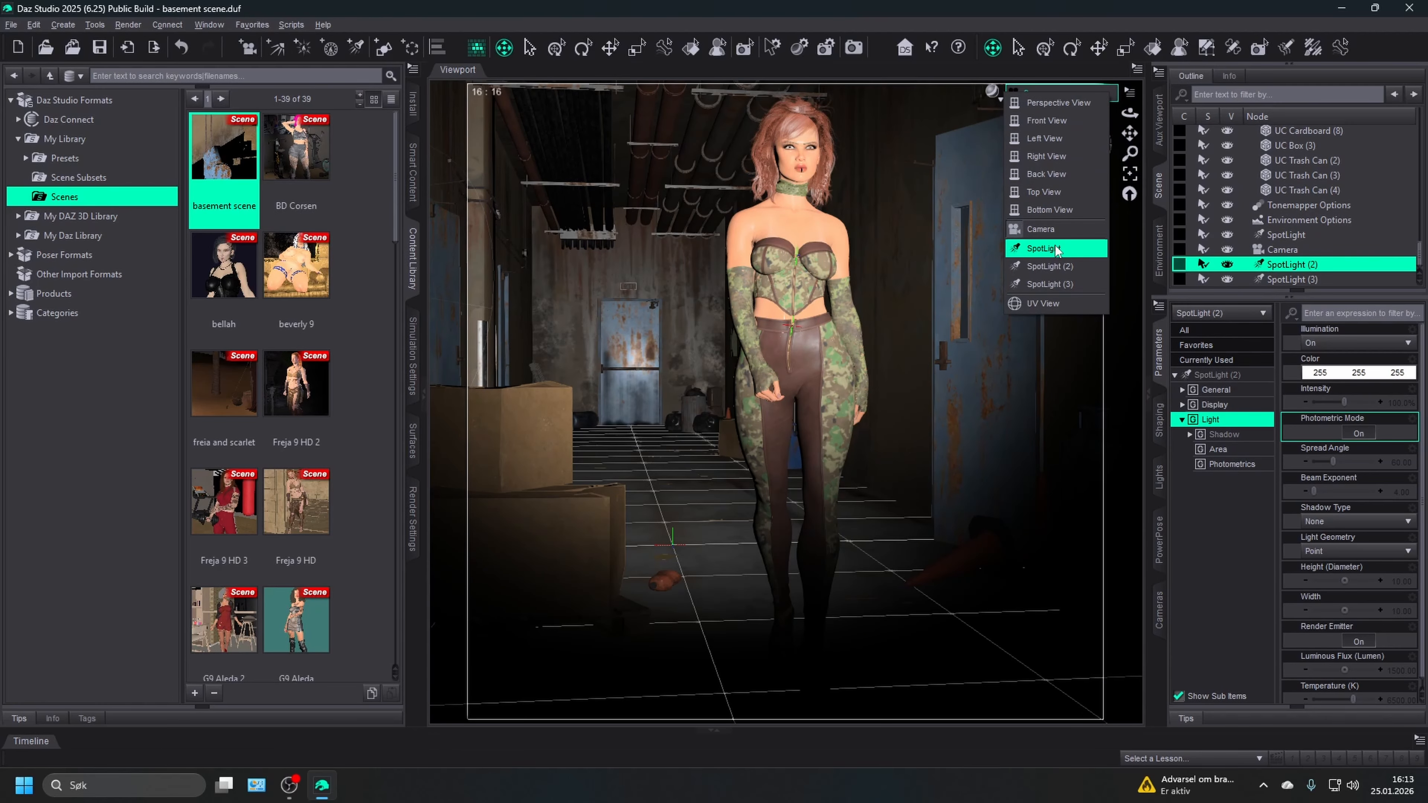
pyautogui.click(1057, 102)
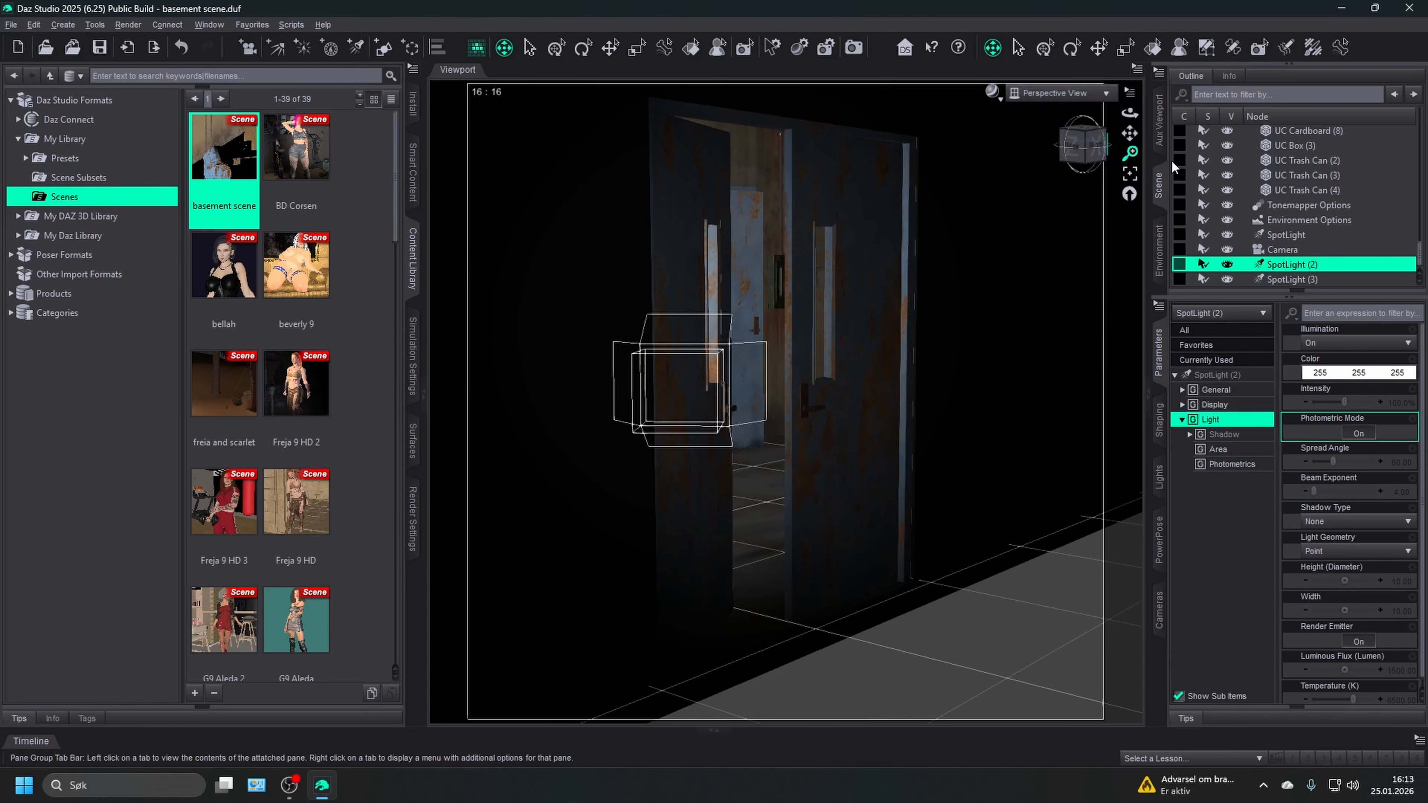
# - Collapse all expanded items in the scene hierarchy
pyautogui.scroll(5, 1329, 146)
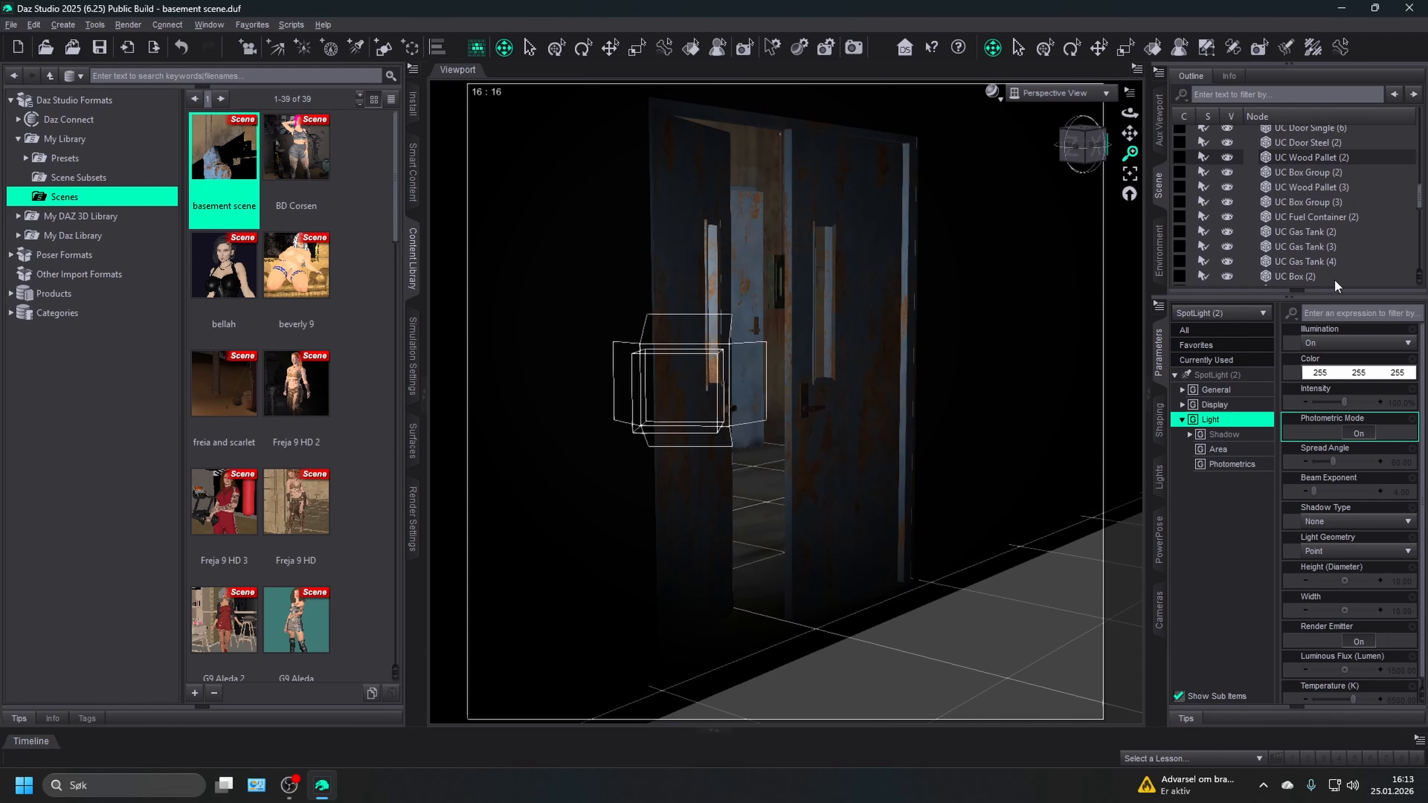
pyautogui.rightClick(1324, 246)
pyautogui.moveTo(1286, 363)
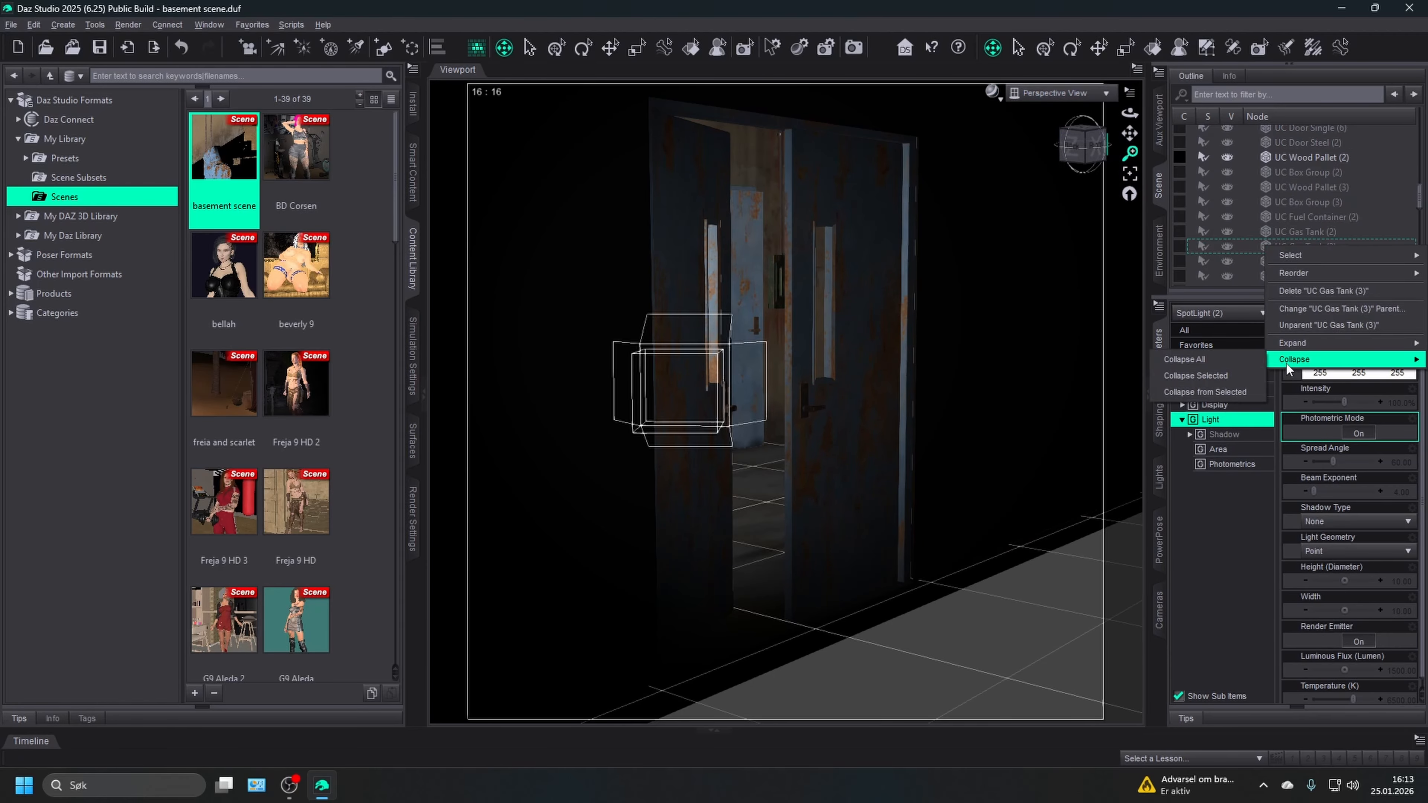
pyautogui.click(1212, 373)
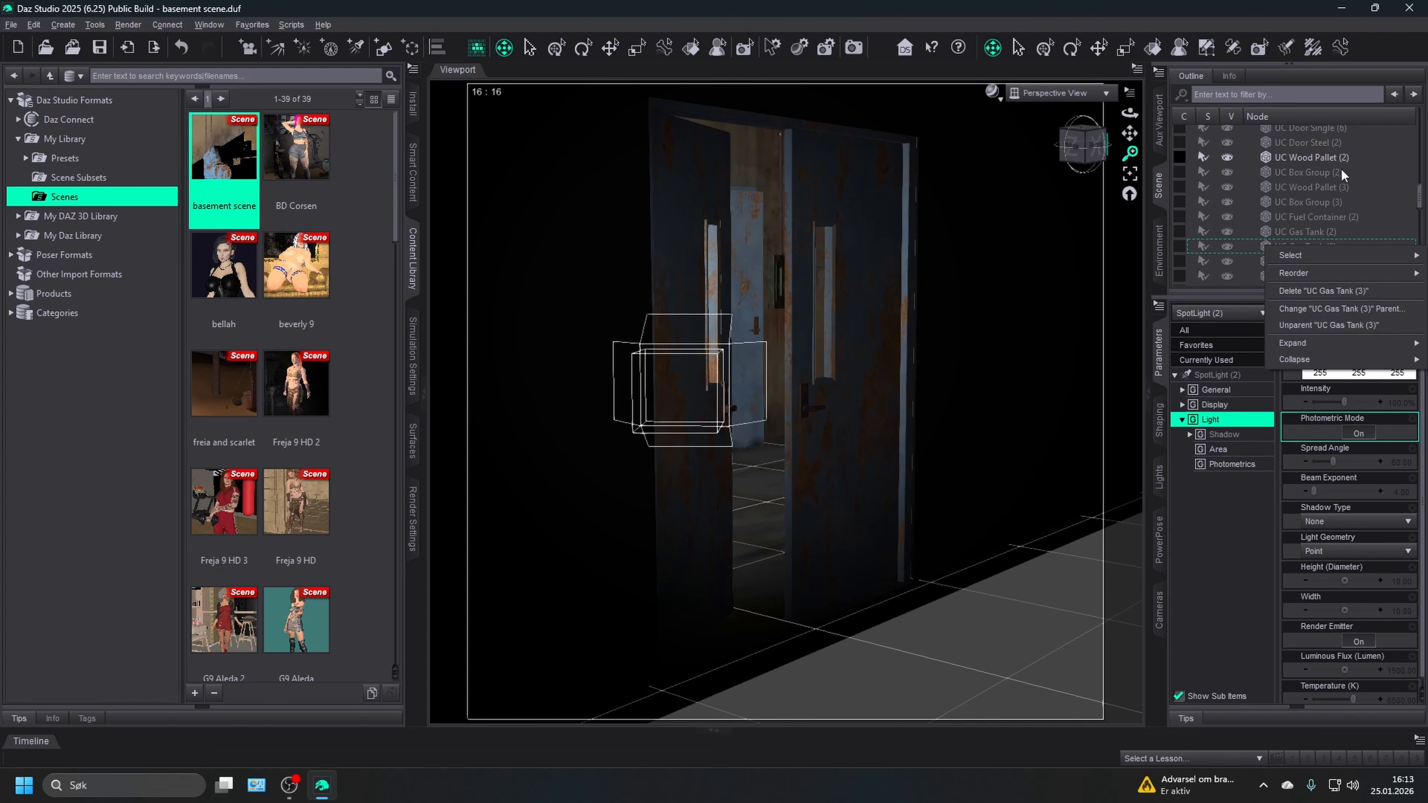
pyautogui.click(1298, 173)
pyautogui.rightClick(1306, 246)
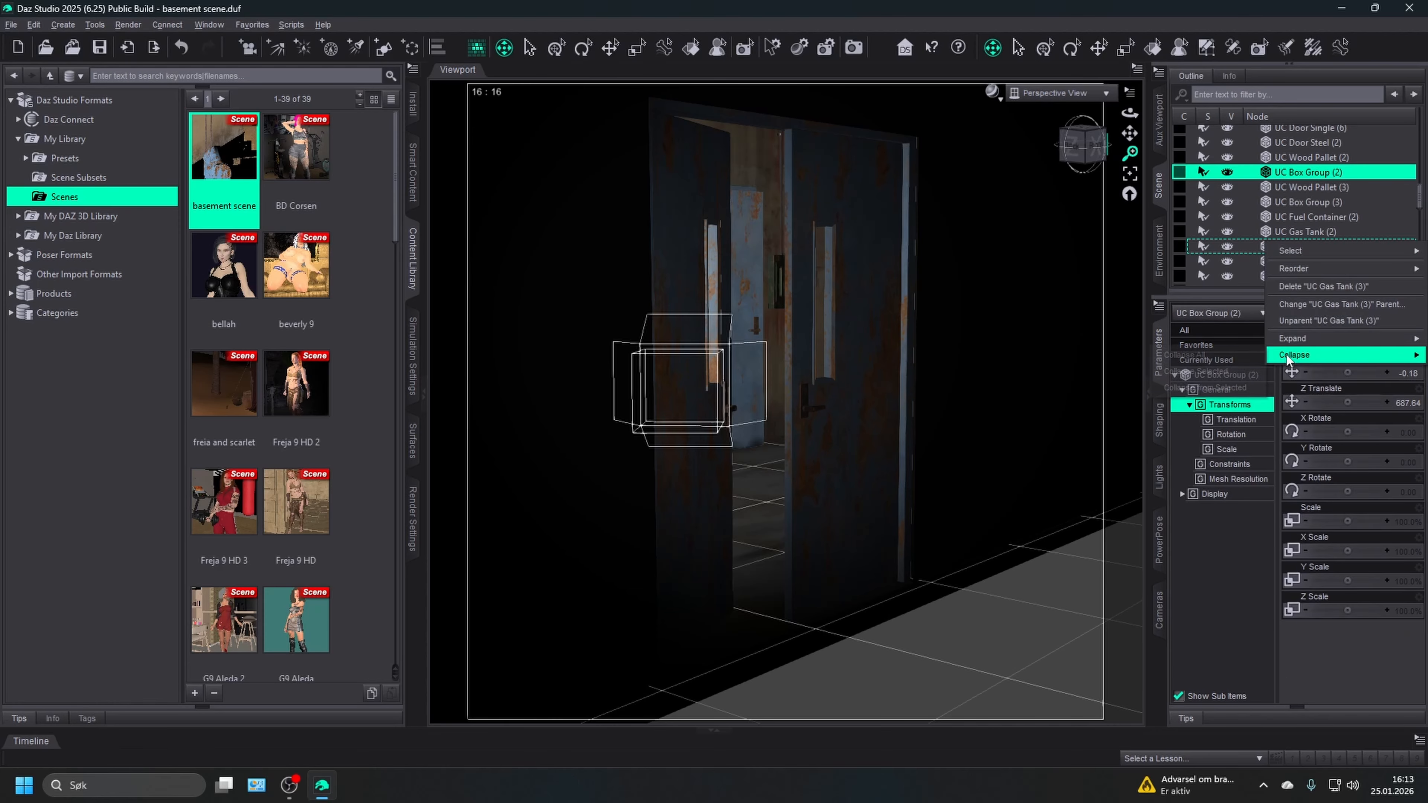
pyautogui.click(1251, 359)
# - Frame the Genesis 9 figure inside the corridor and select UC Wall 04 East, the wall carrying the caged lamps
pyautogui.click(1275, 132)
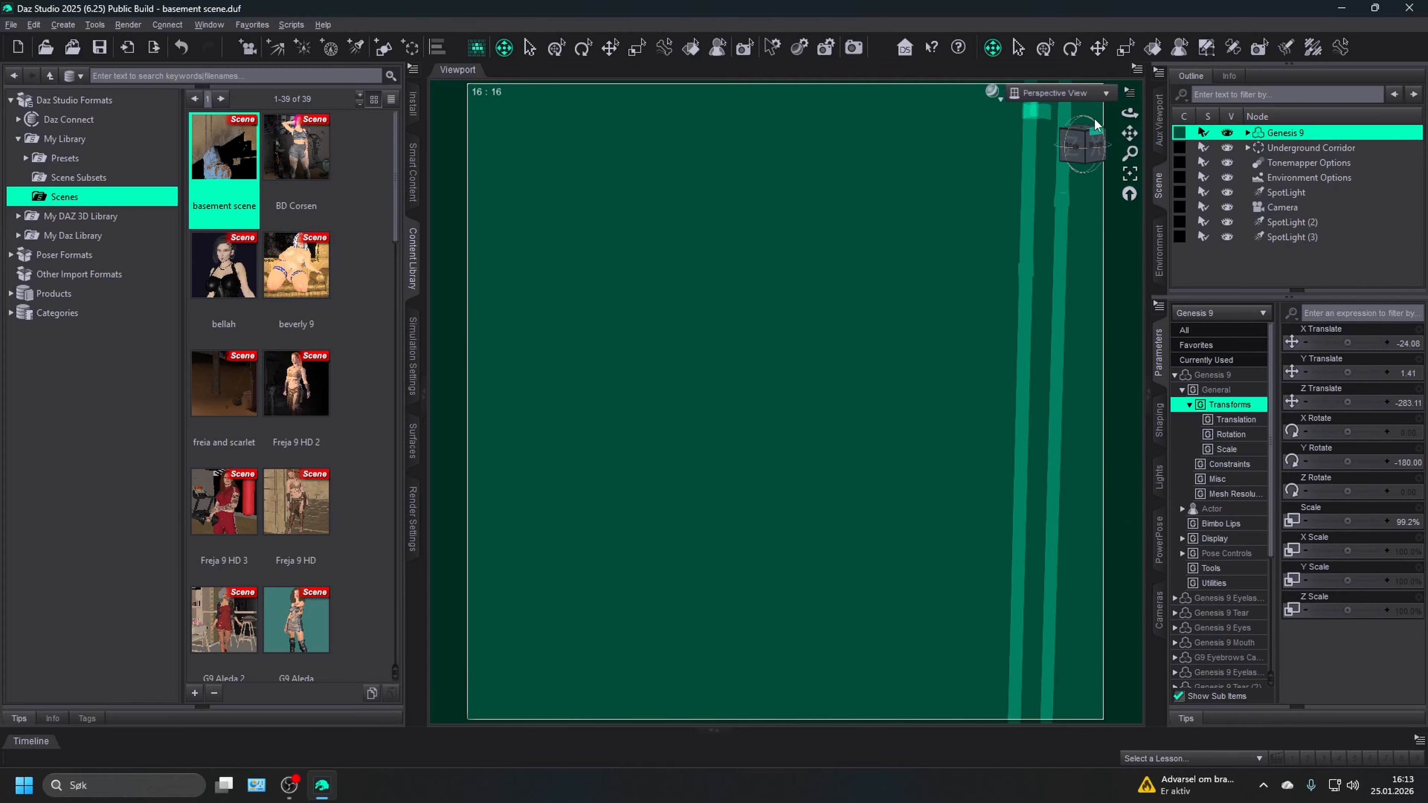
pyautogui.click(1094, 119)
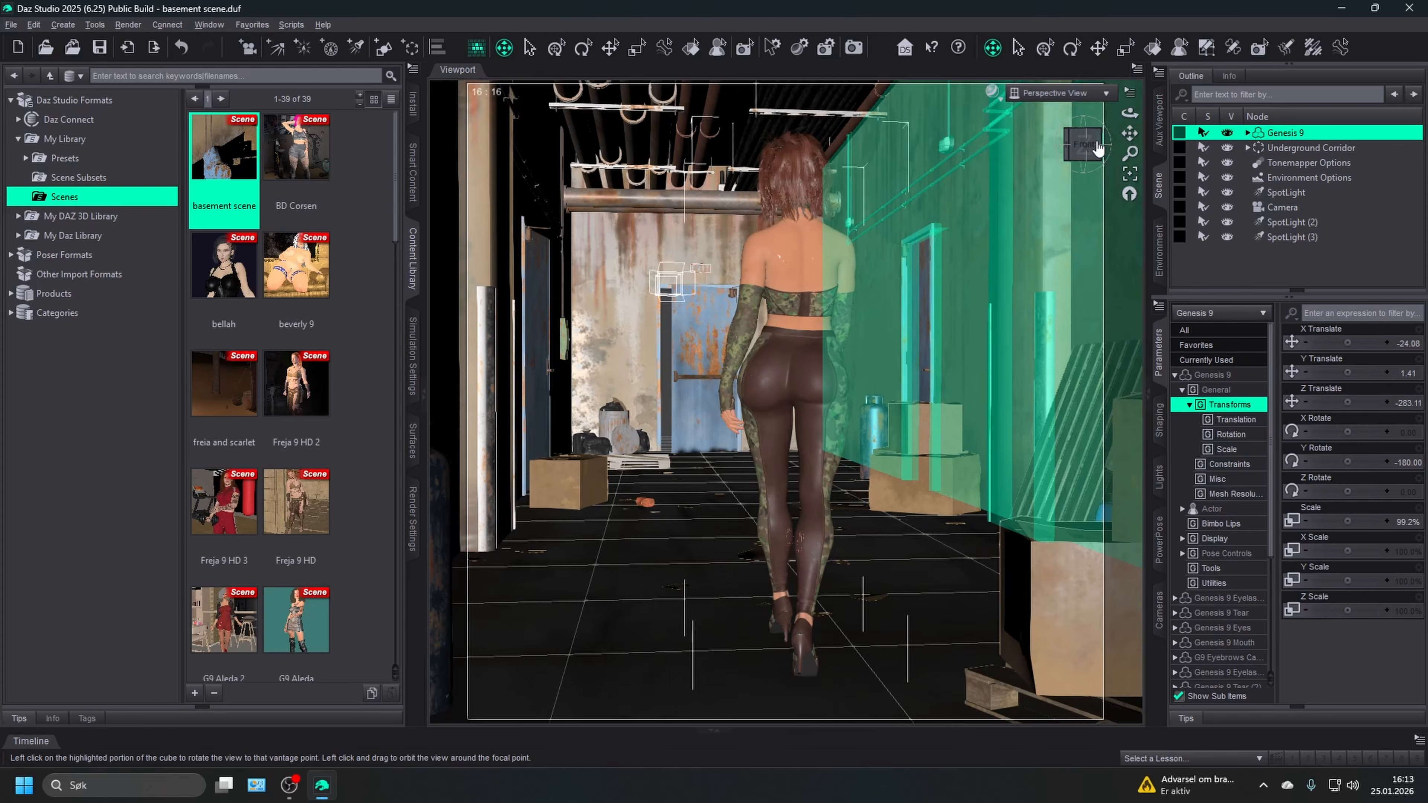
pyautogui.click(1098, 147)
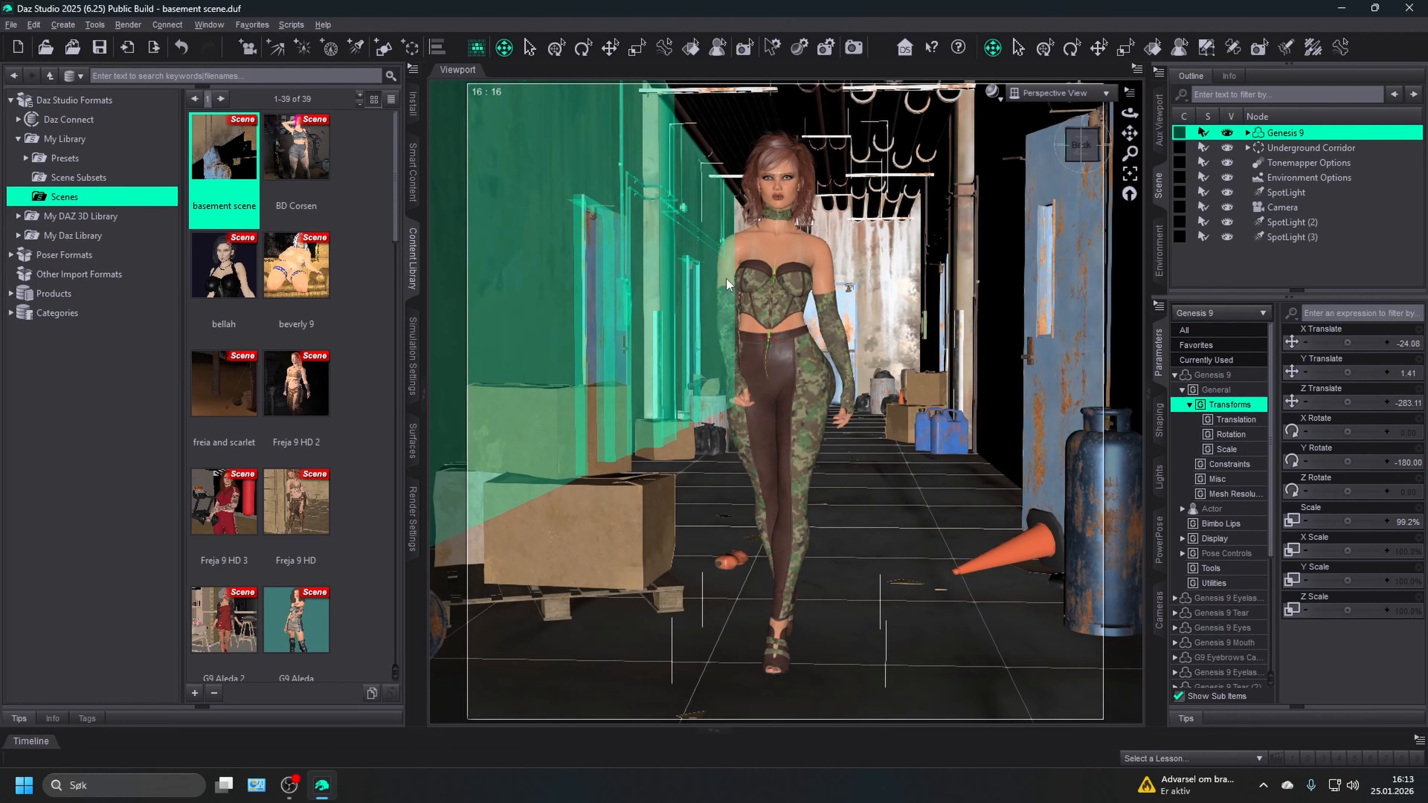
pyautogui.scroll(4, 747, 232)
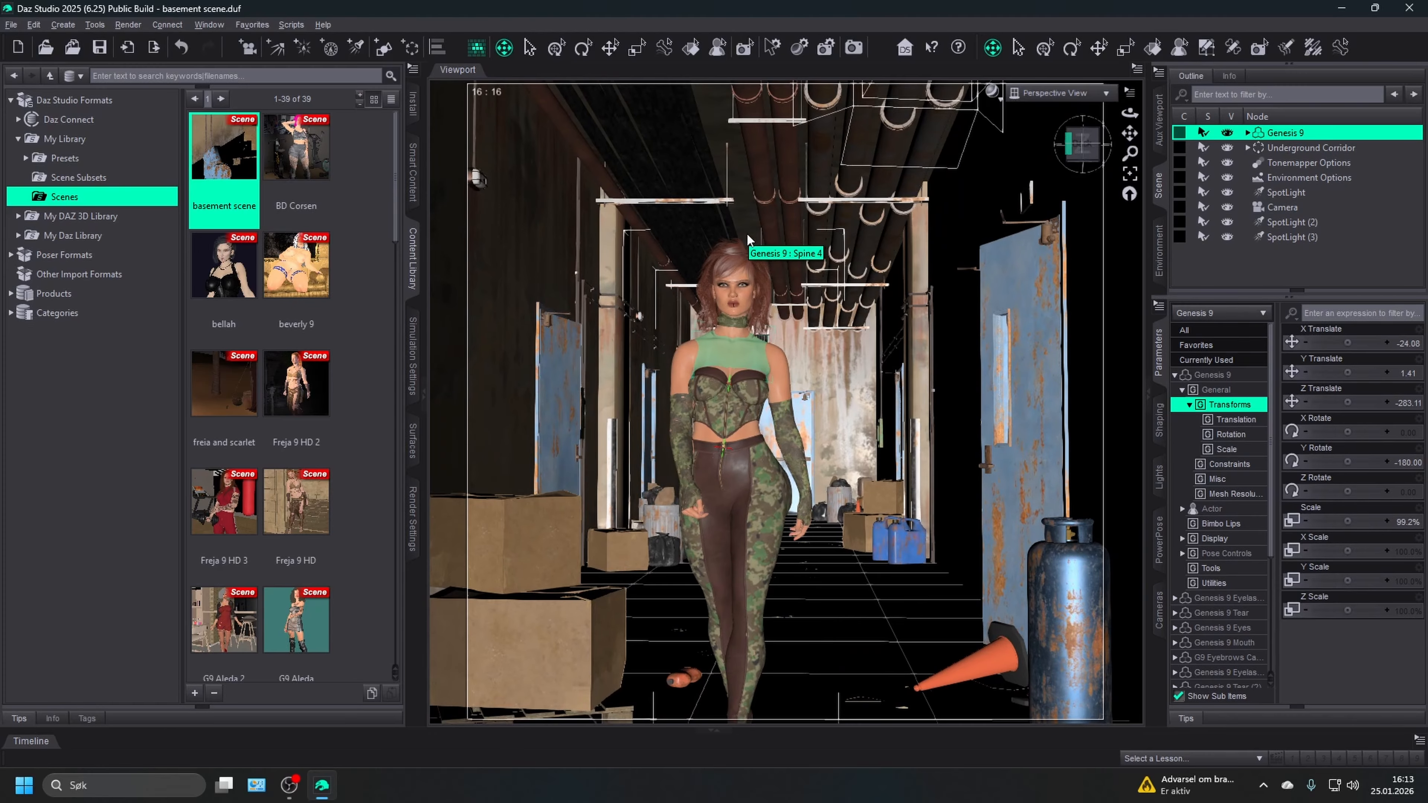
pyautogui.scroll(8, 747, 233)
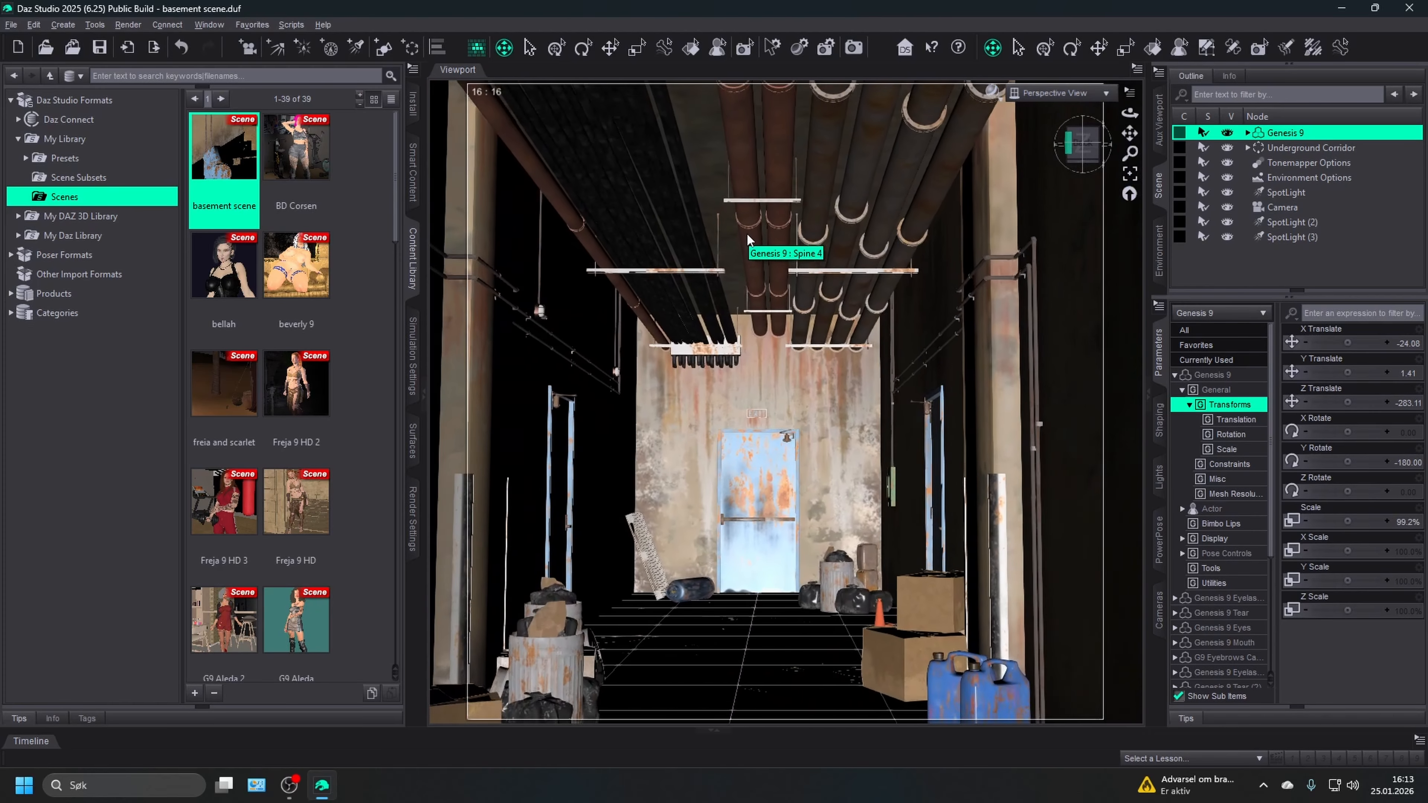
pyautogui.scroll(8, 746, 232)
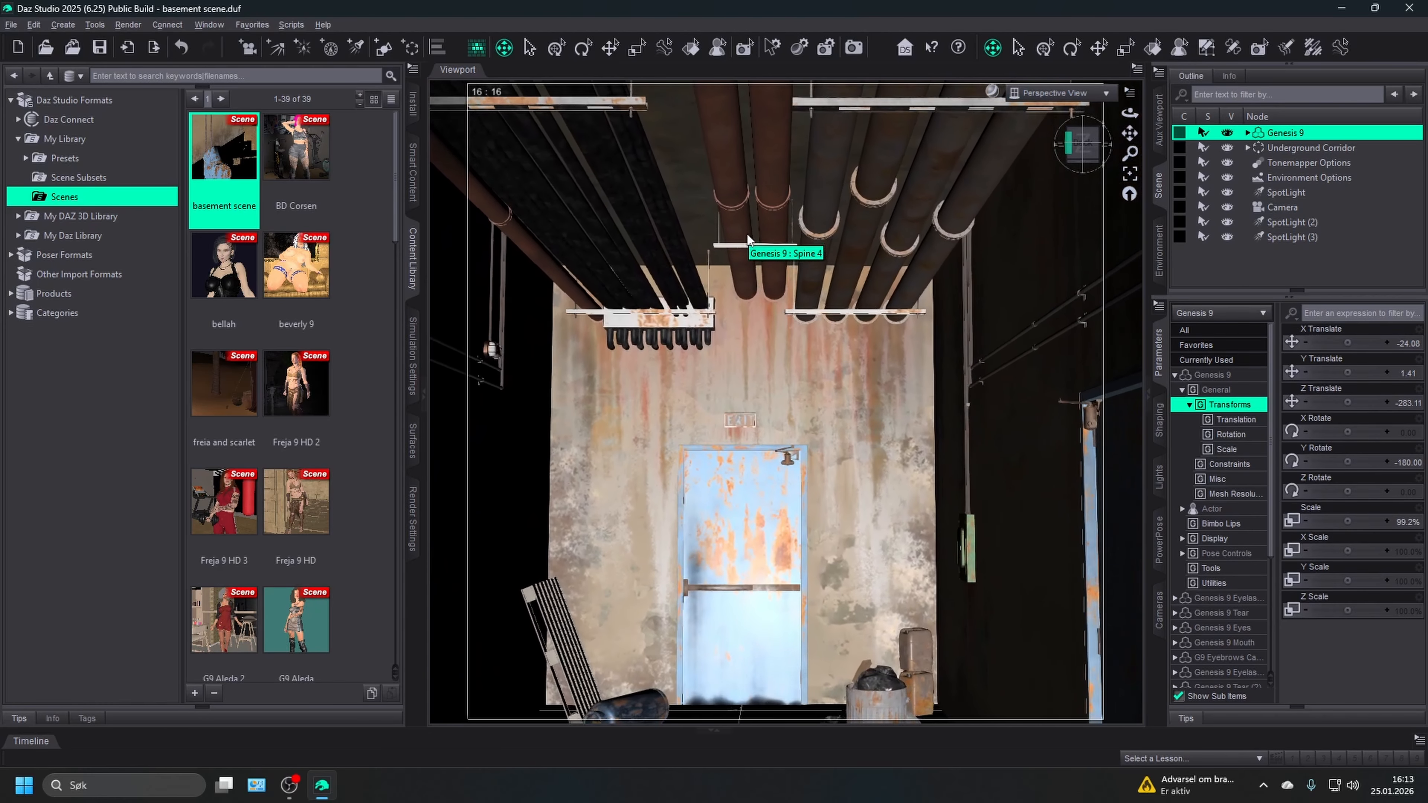
pyautogui.scroll(4, 746, 233)
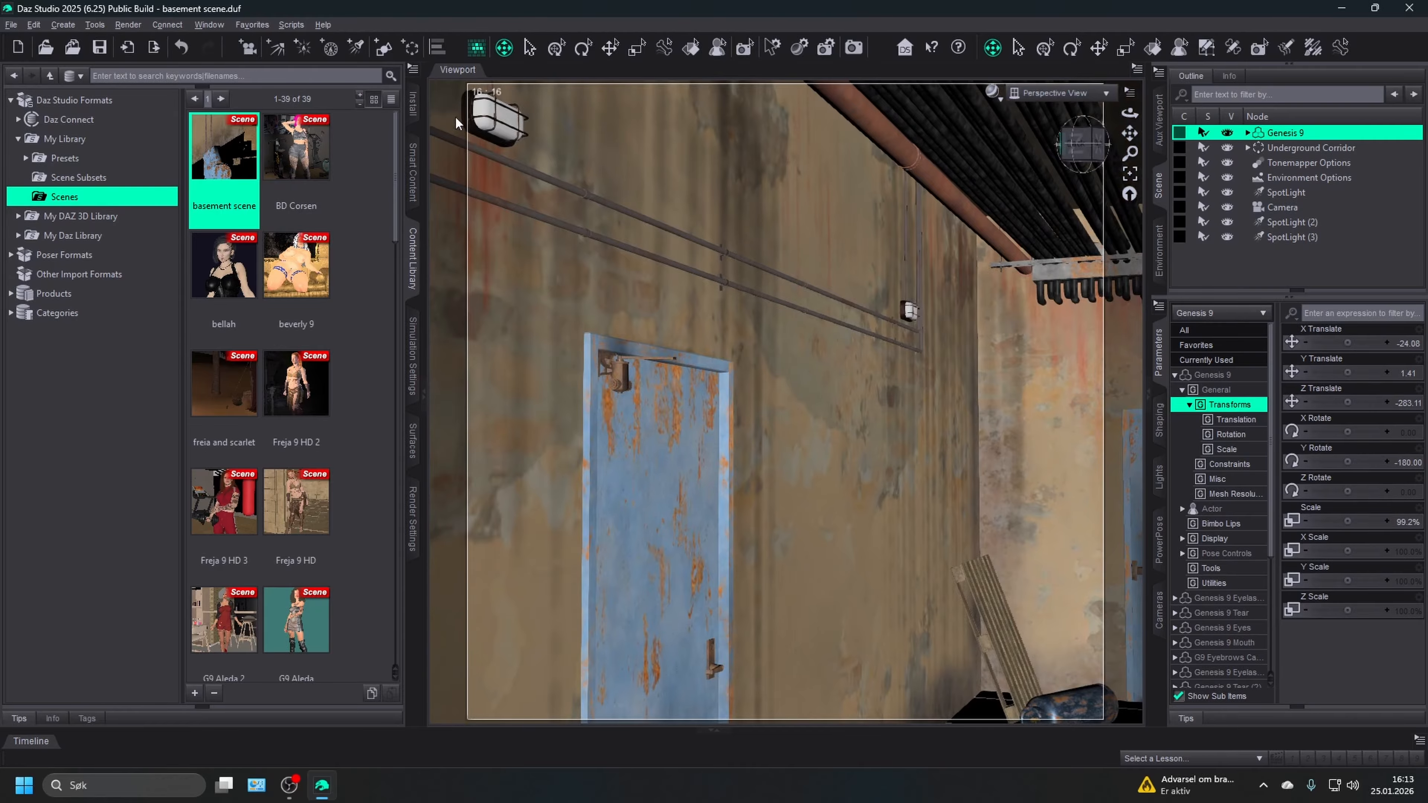
pyautogui.click(502, 120)
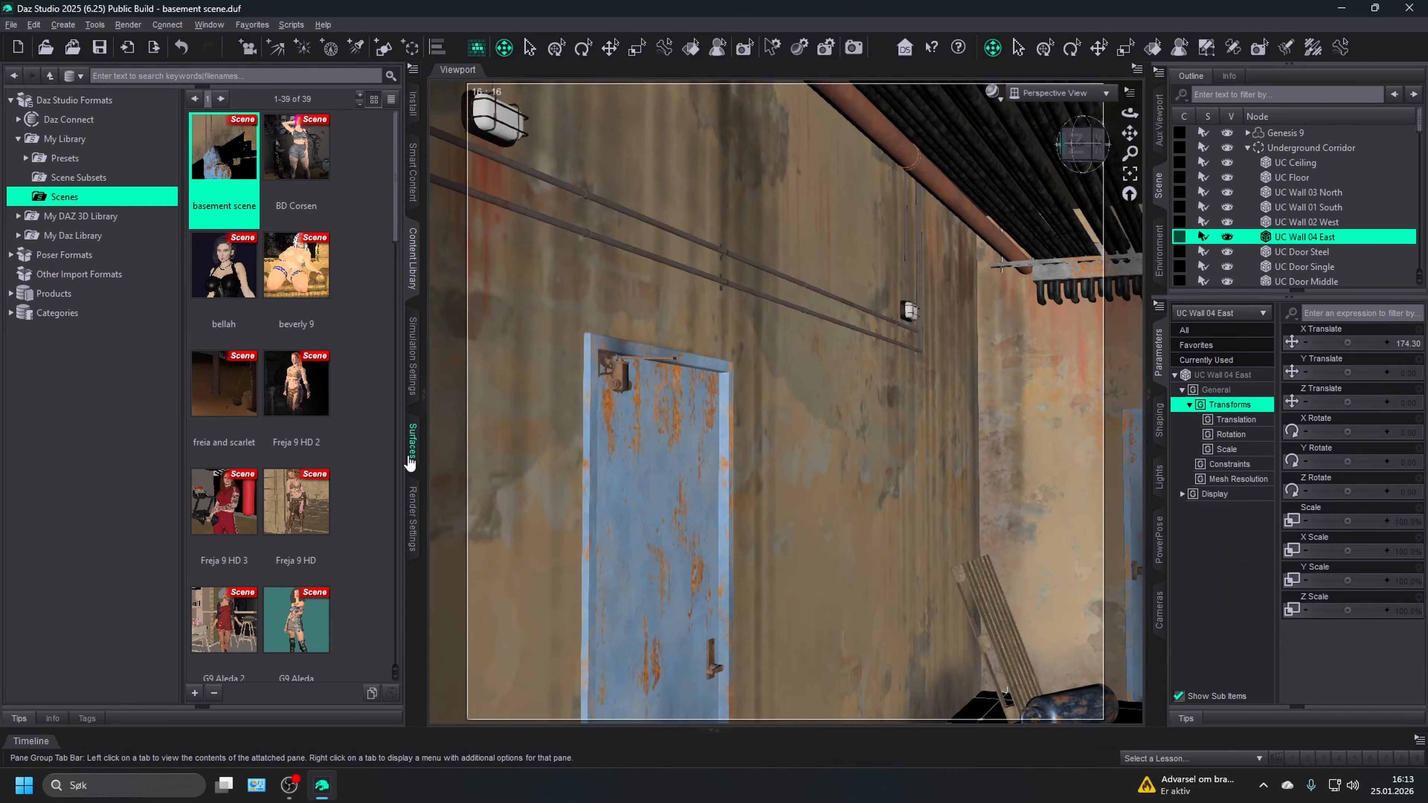
# - Set the emission color of UC Wall 04 East's LED Light surface to black (#000000)
pyautogui.click(412, 441)
pyautogui.doubleClick(58, 151)
pyautogui.click(50, 212)
pyautogui.doubleClick(50, 213)
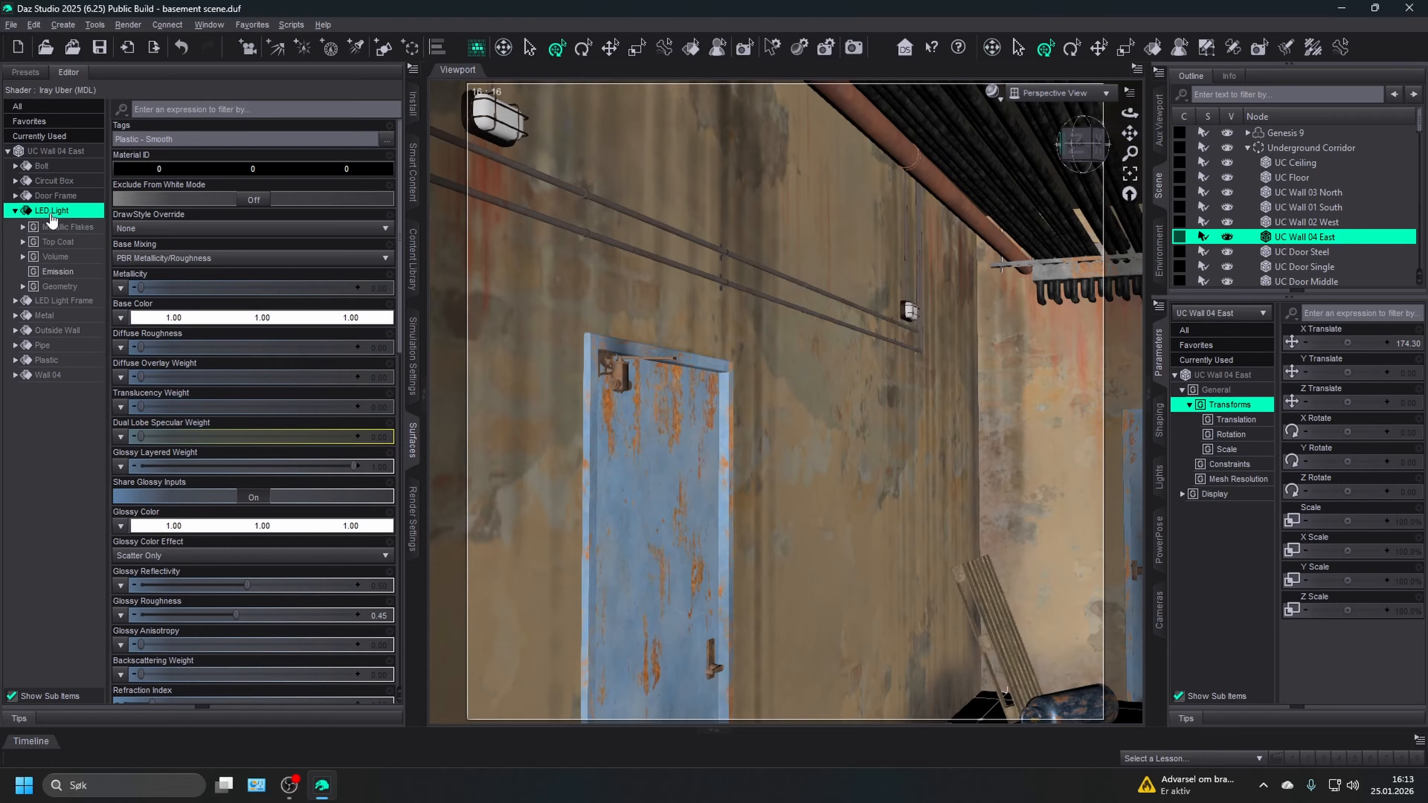
pyautogui.click(55, 313)
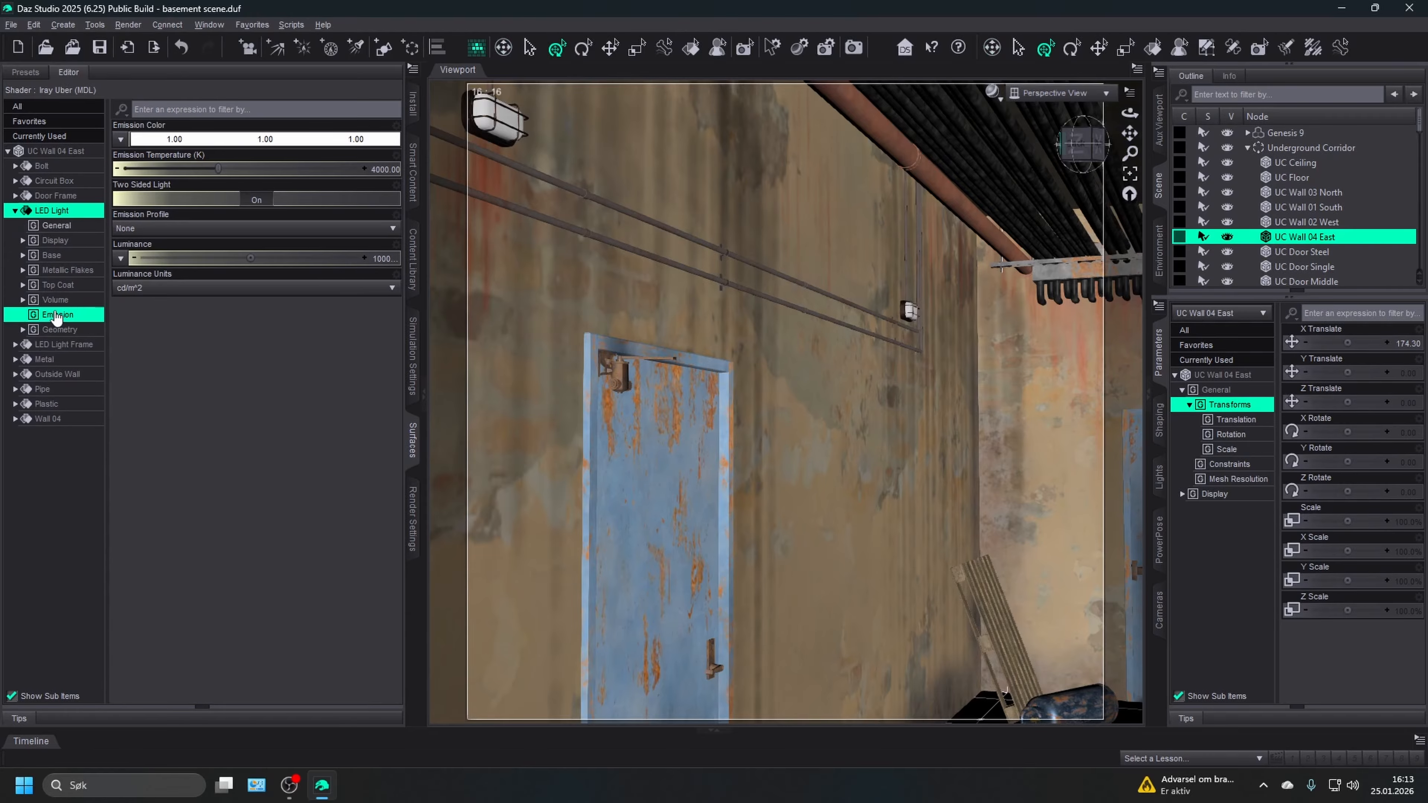
pyautogui.click(310, 140)
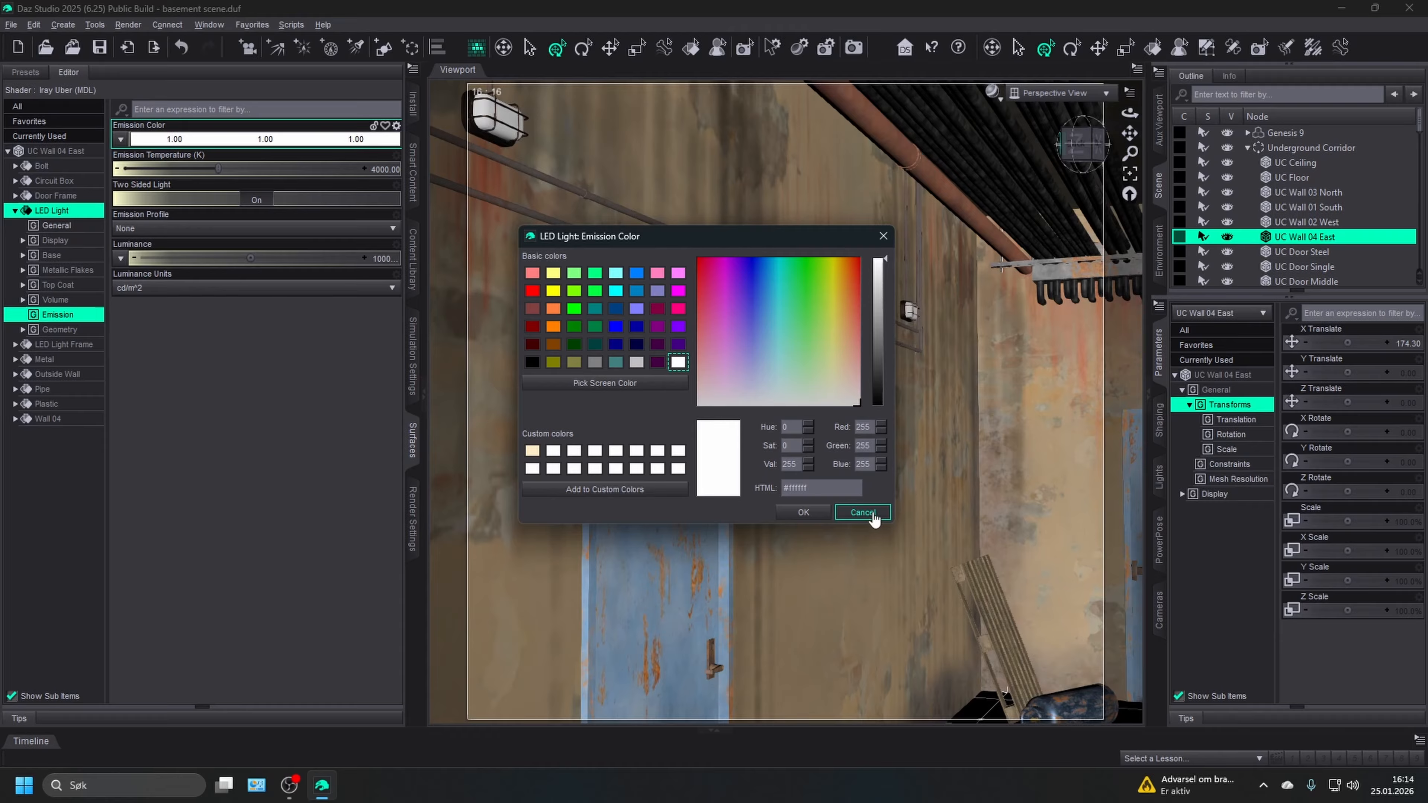
pyautogui.click(814, 508)
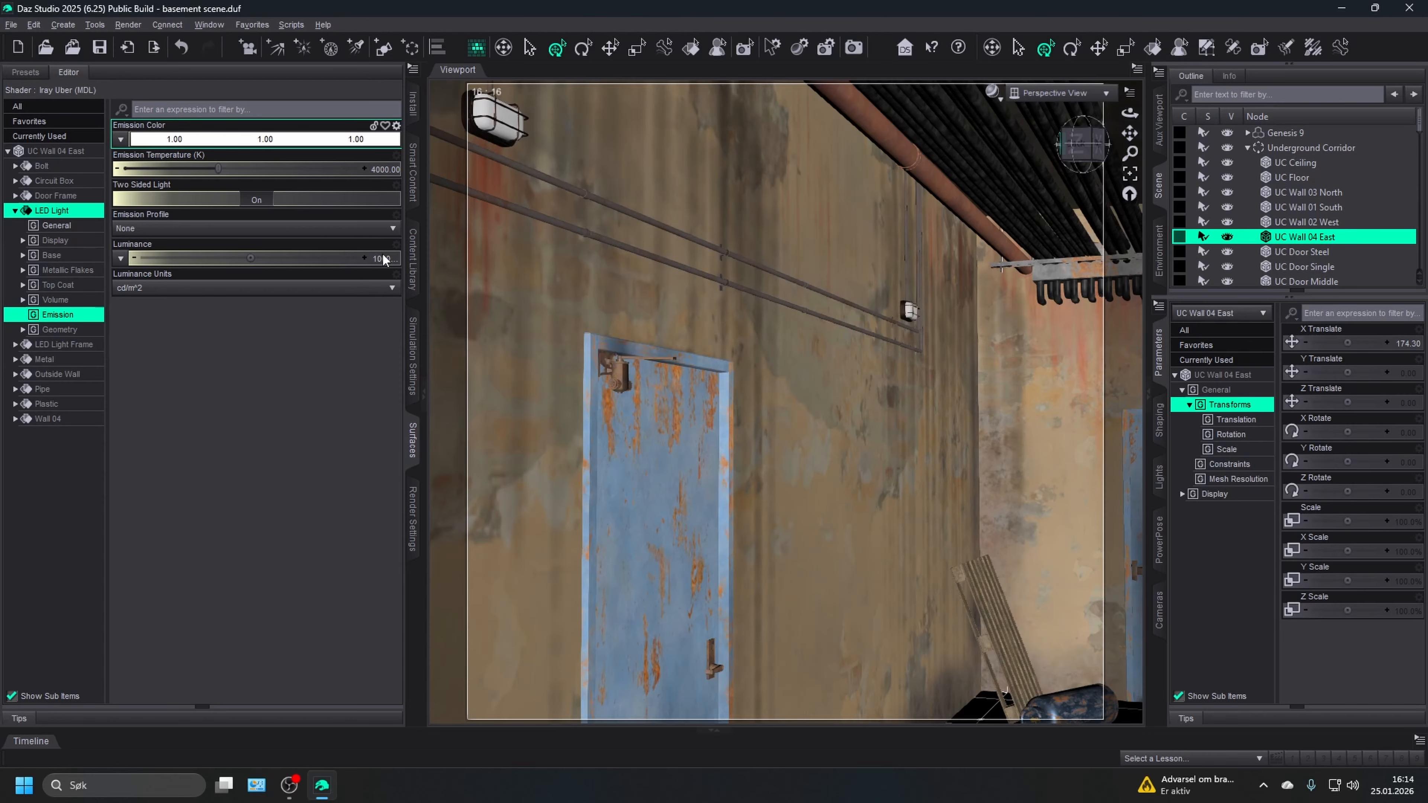
pyautogui.click(386, 142)
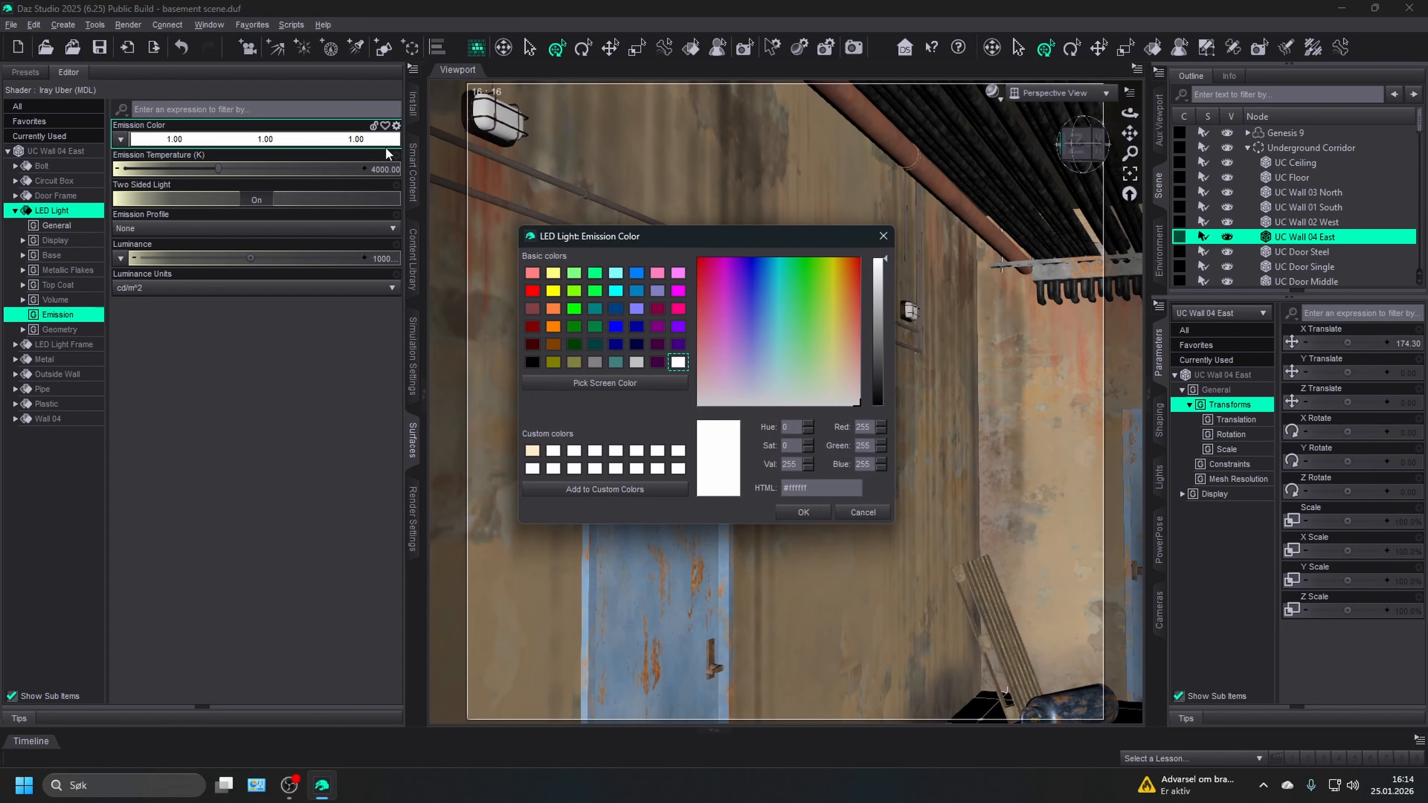
pyautogui.click(538, 362)
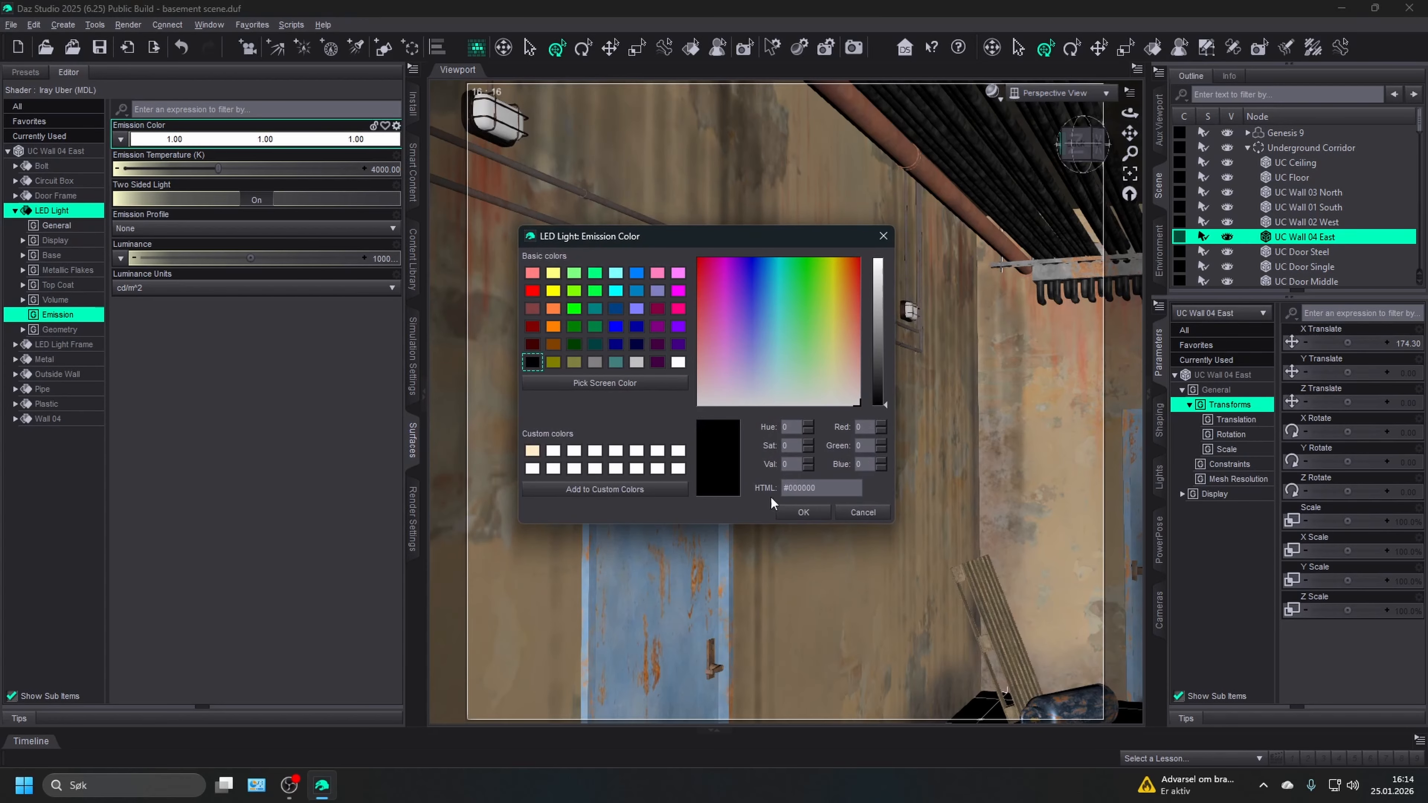
pyautogui.click(802, 512)
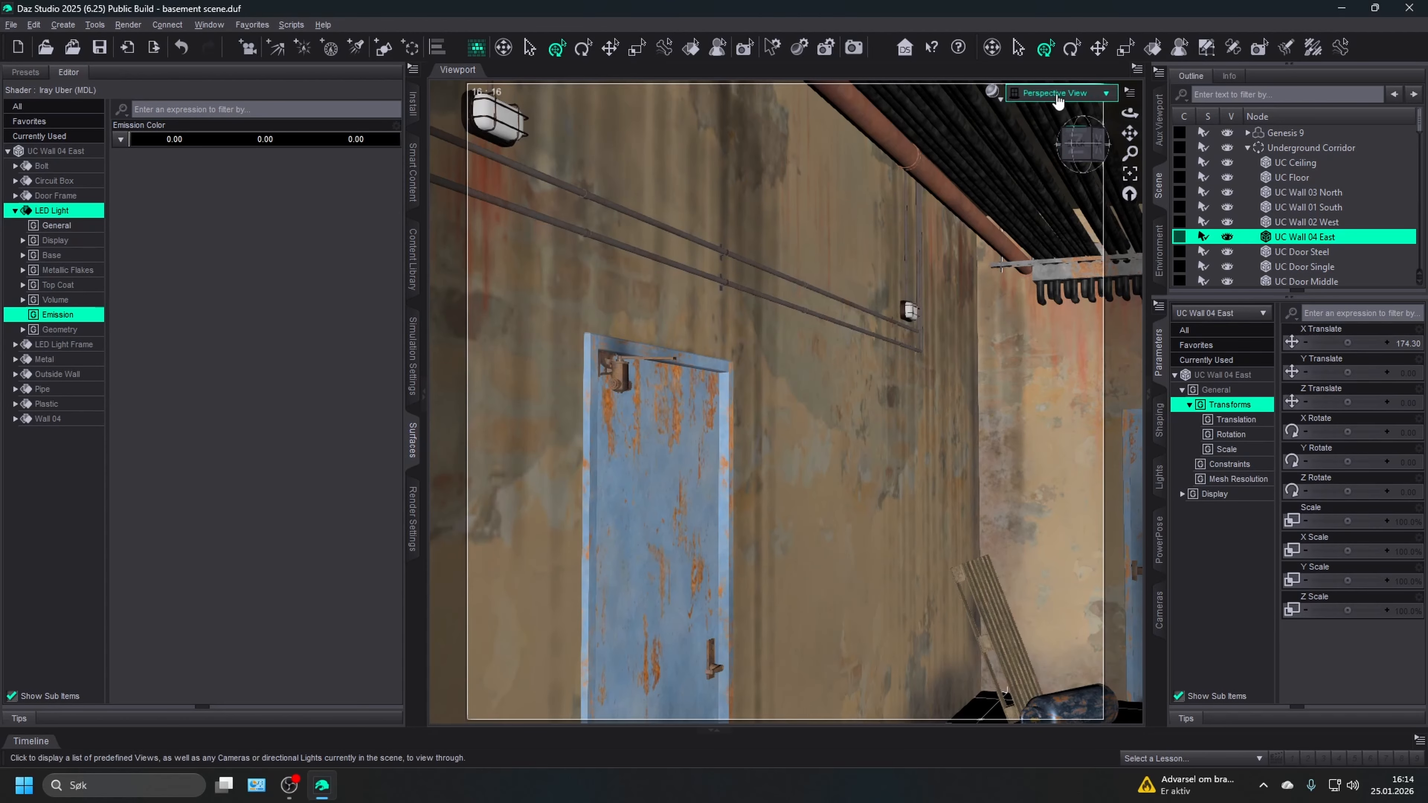
# - Look through the Camera and preview the scene in NVIDIA Iray with the wall lamps off
pyautogui.click(1052, 95)
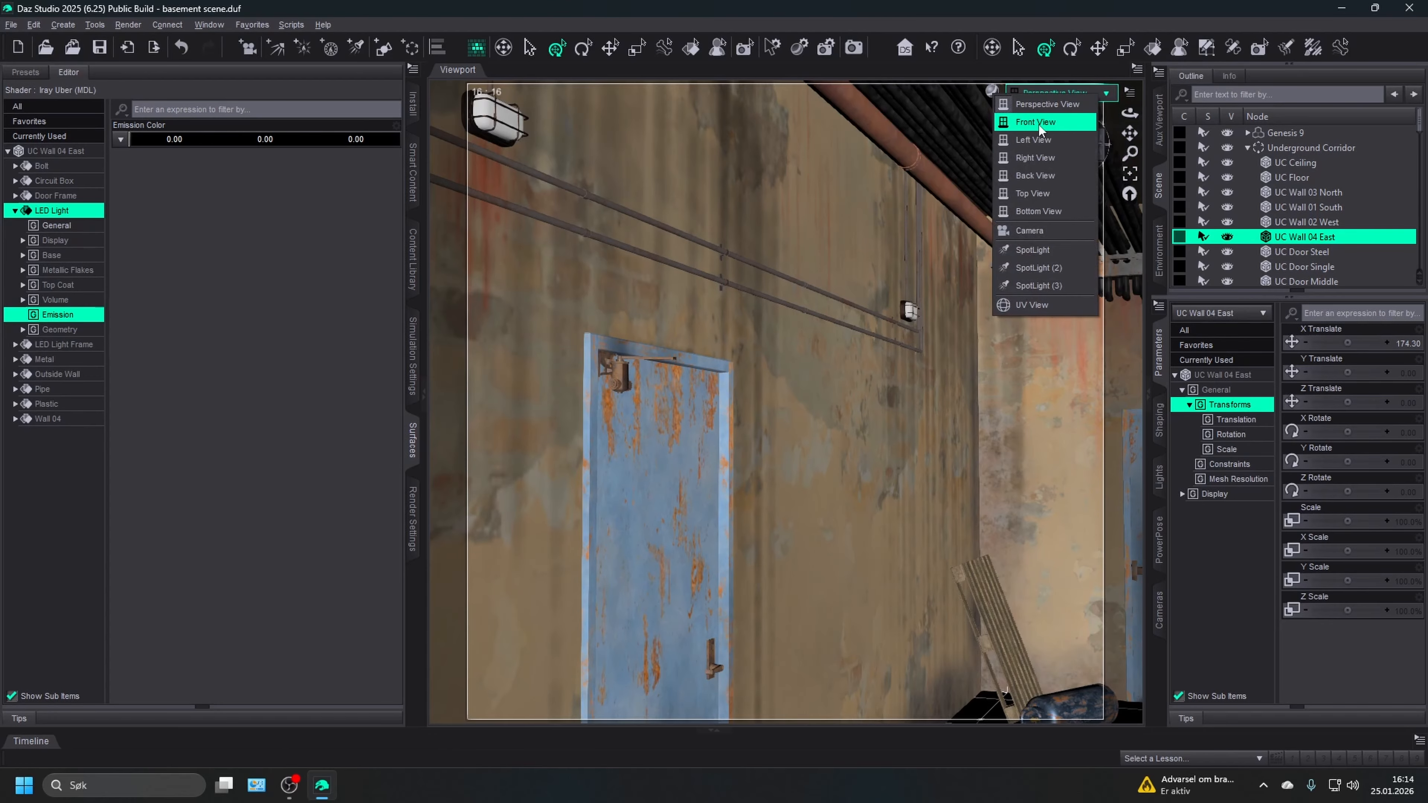
pyautogui.click(1040, 230)
pyautogui.click(992, 92)
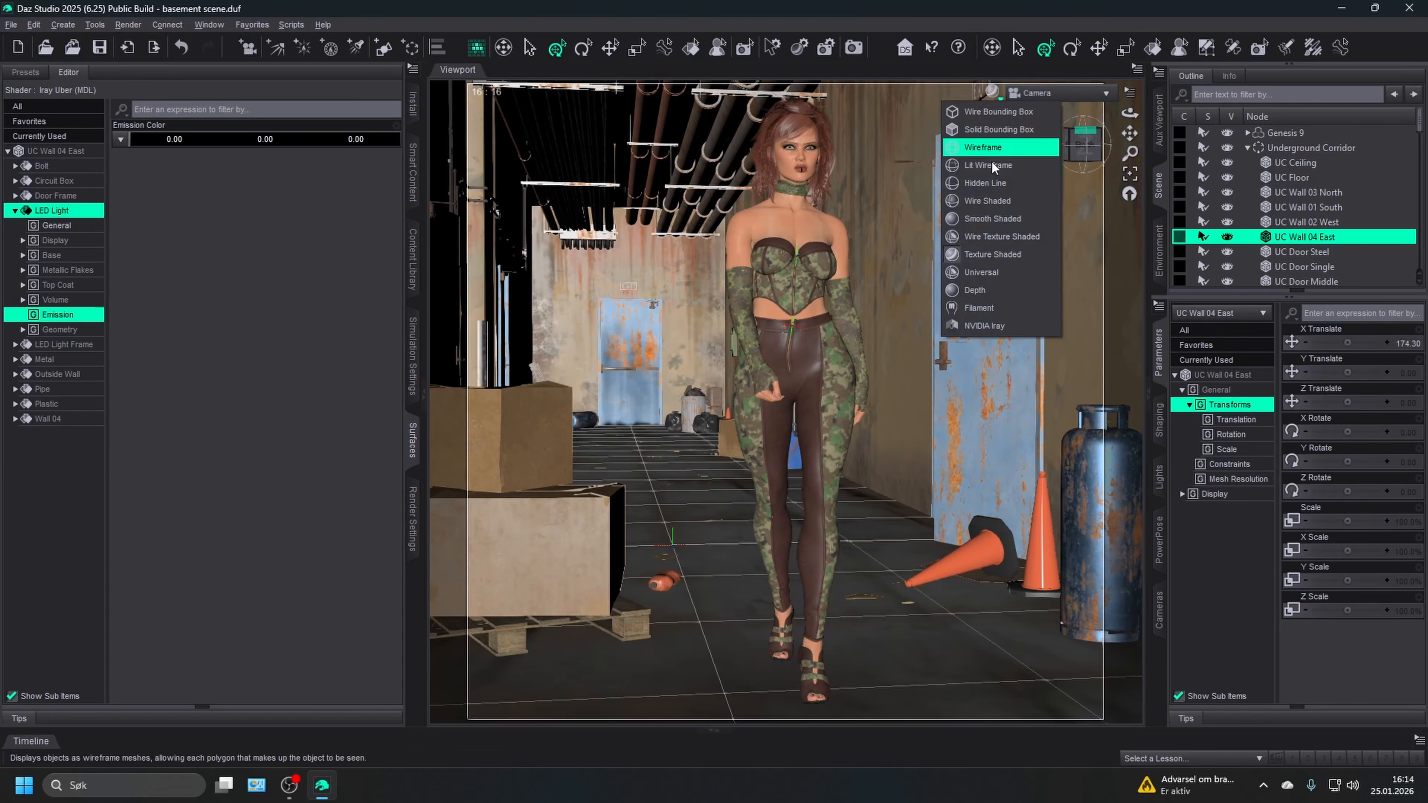
pyautogui.click(981, 326)
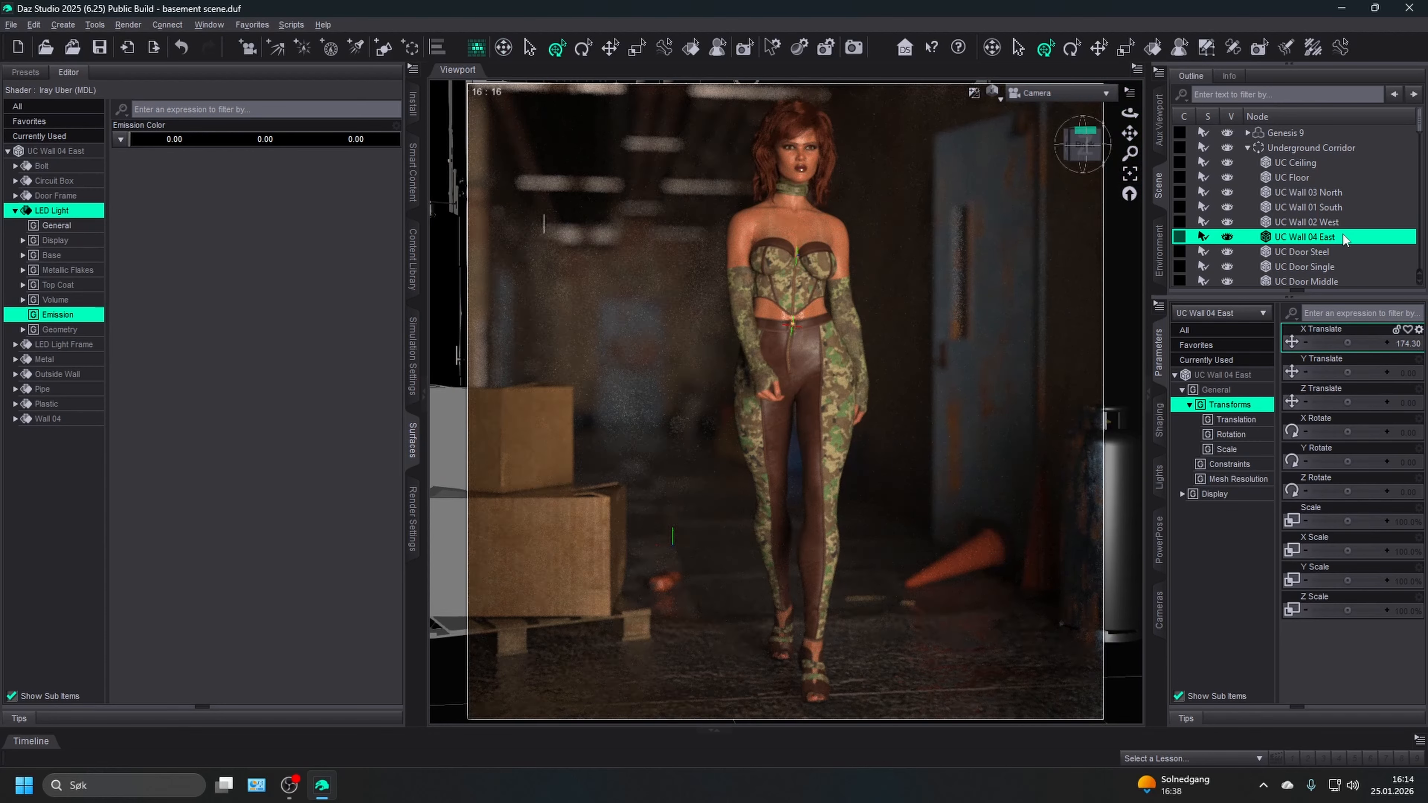
# - Collapse the Underground Corridor group and set the luminous flux of SpotLight (2) to 15000 lumens
pyautogui.click(1247, 147)
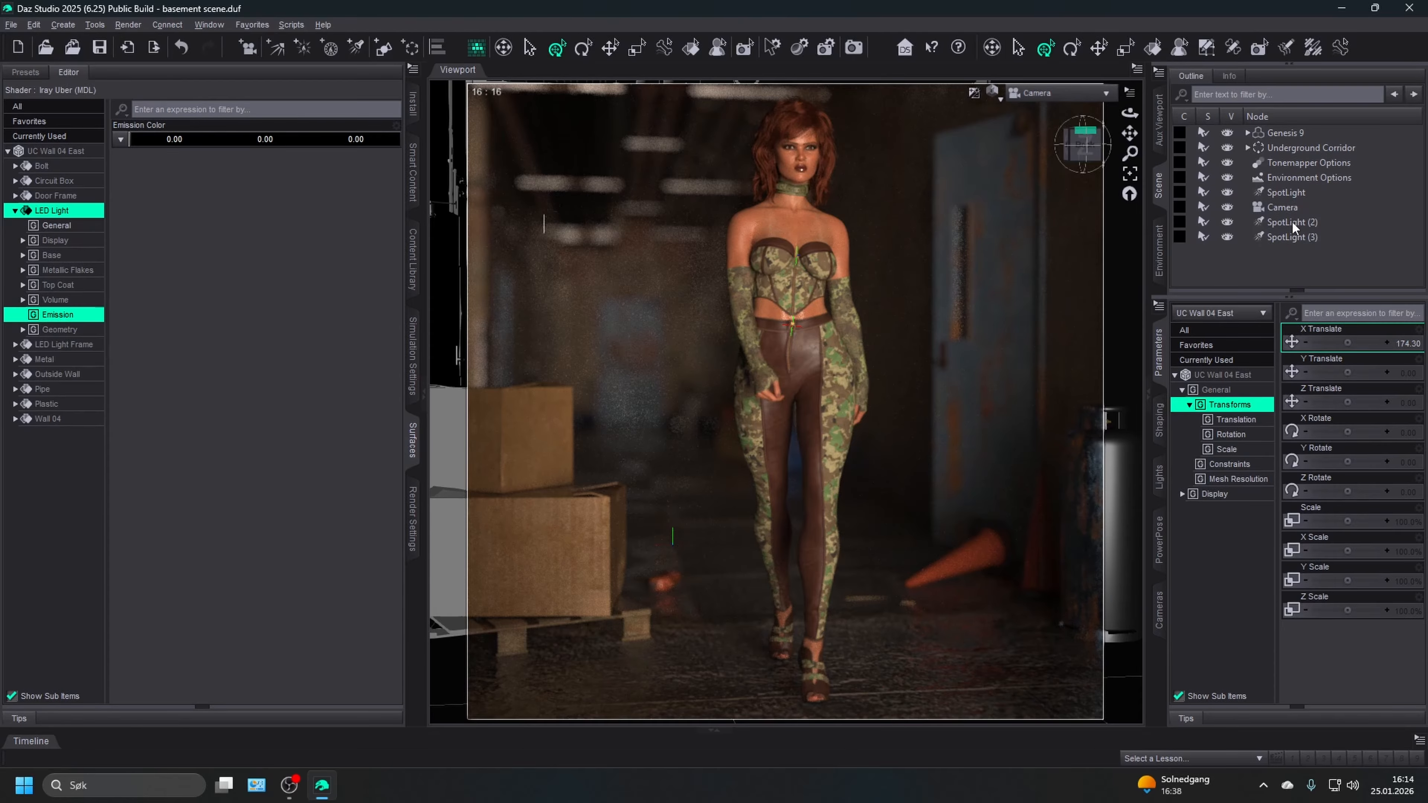
pyautogui.click(1291, 220)
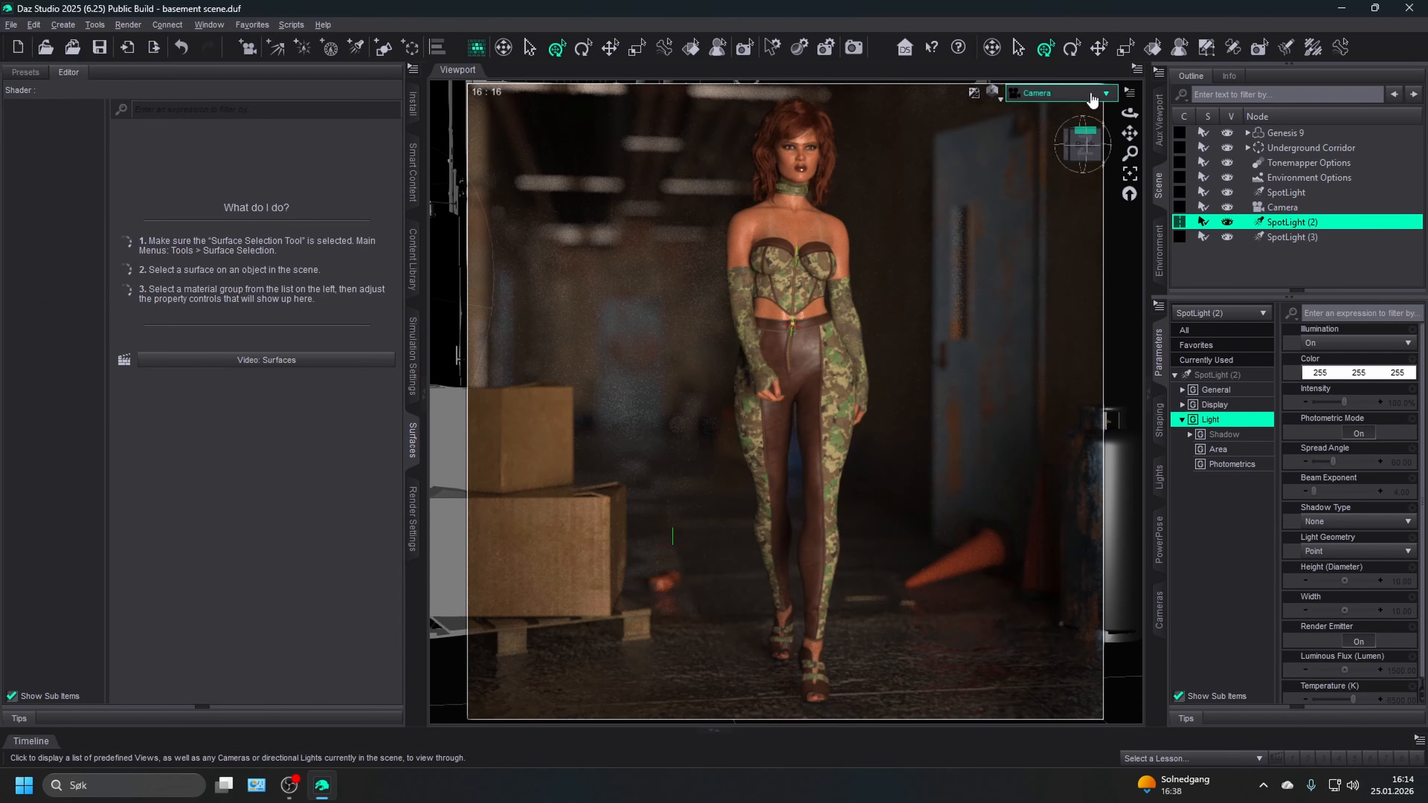
pyautogui.click(1284, 239)
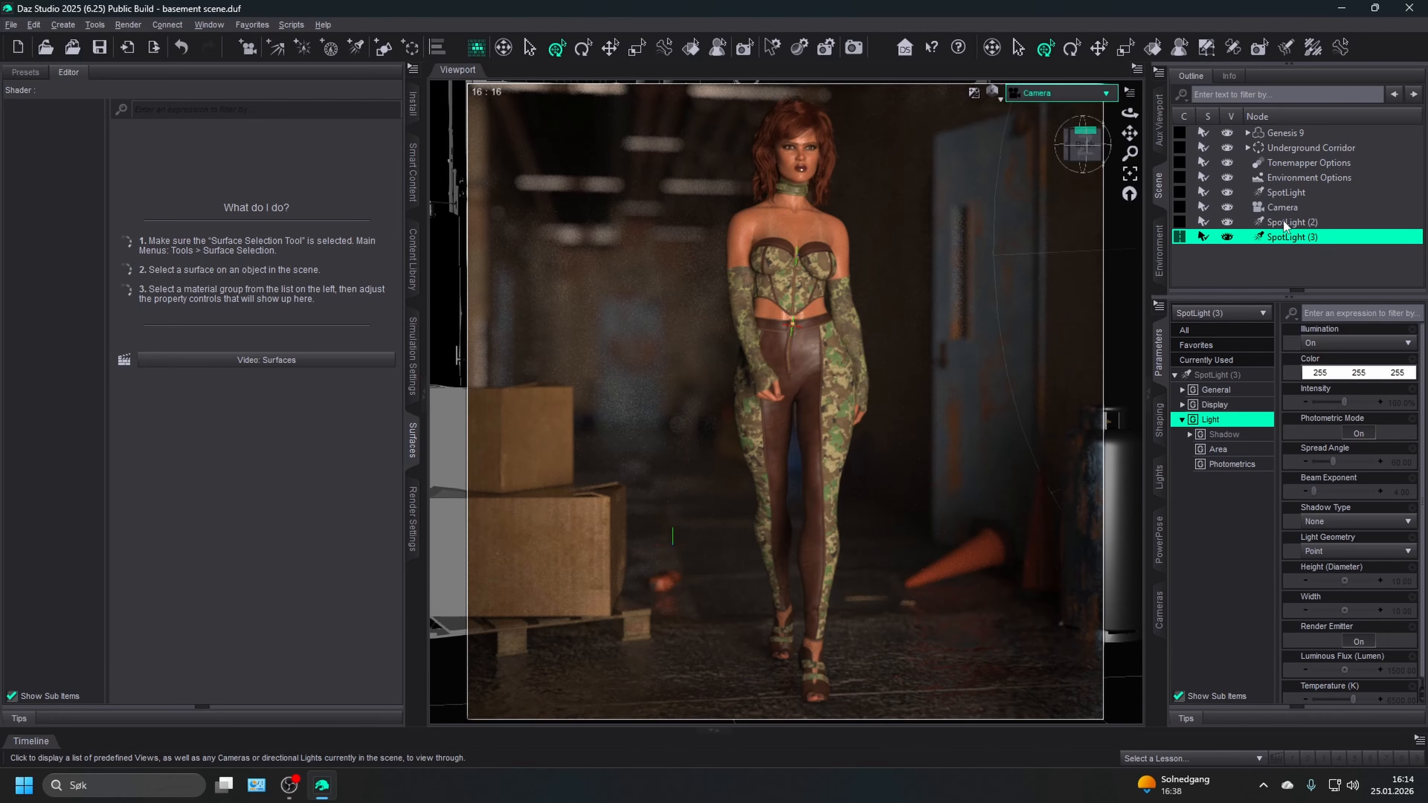
pyautogui.click(1288, 223)
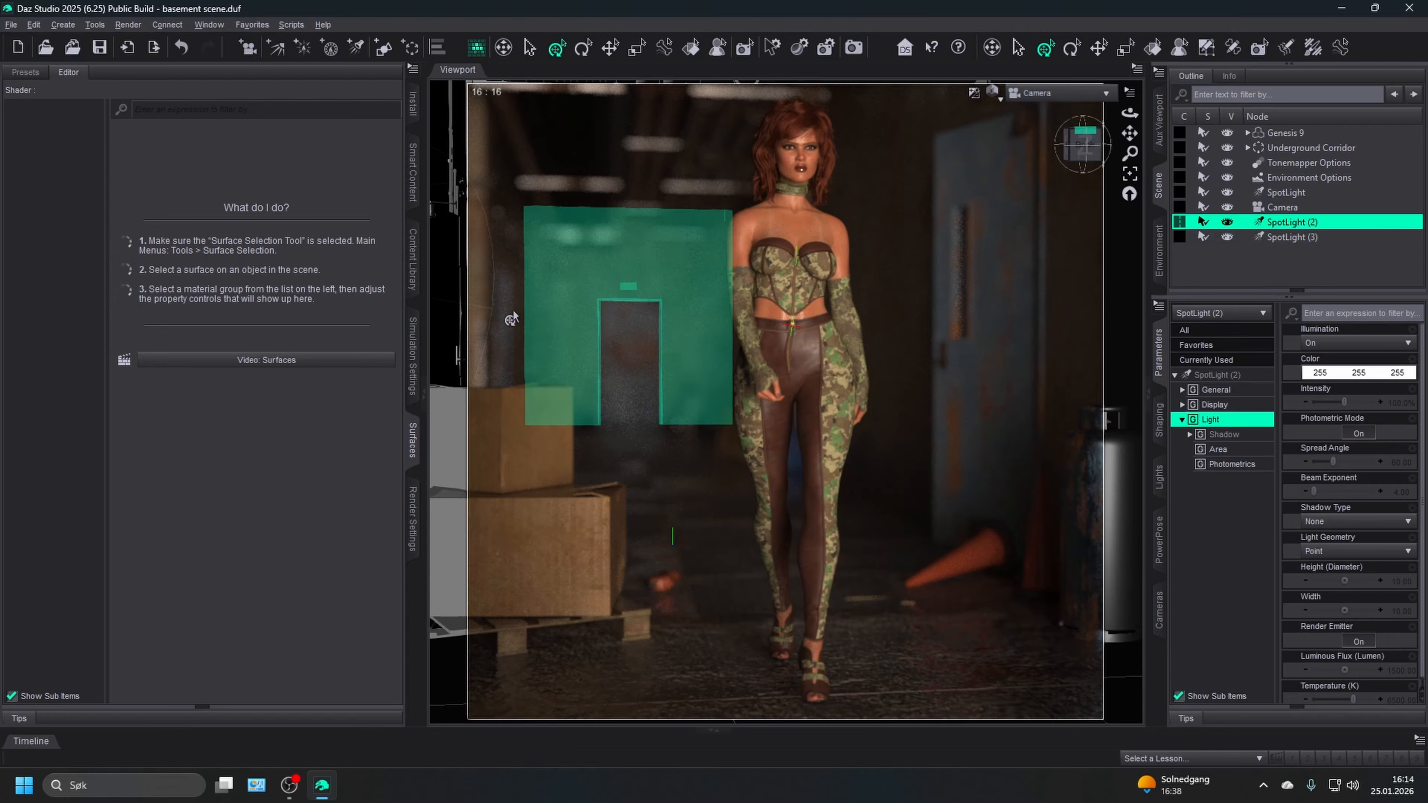
pyautogui.scroll(-1, 1366, 590)
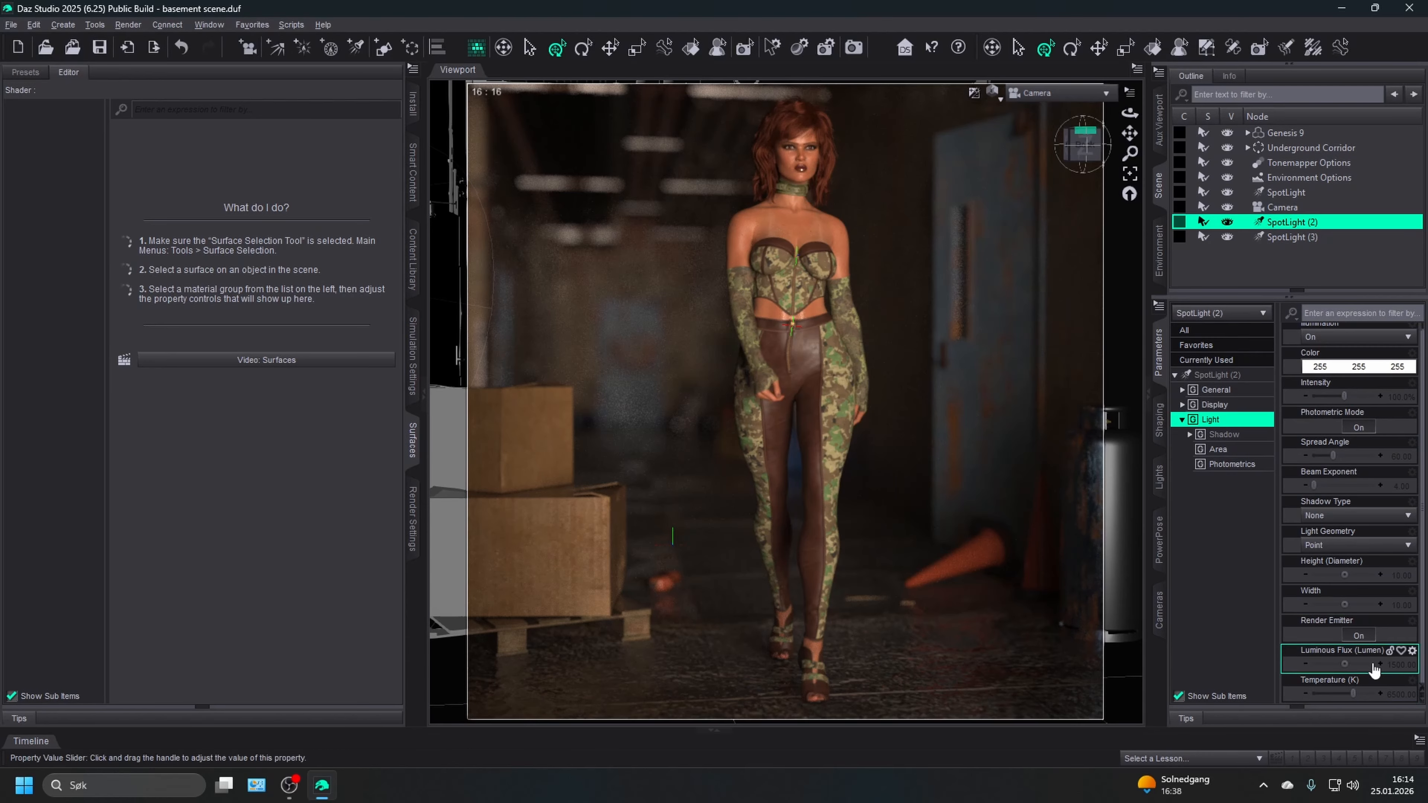
pyautogui.click(1400, 669)
pyautogui.click(1359, 665)
pyautogui.write('0')
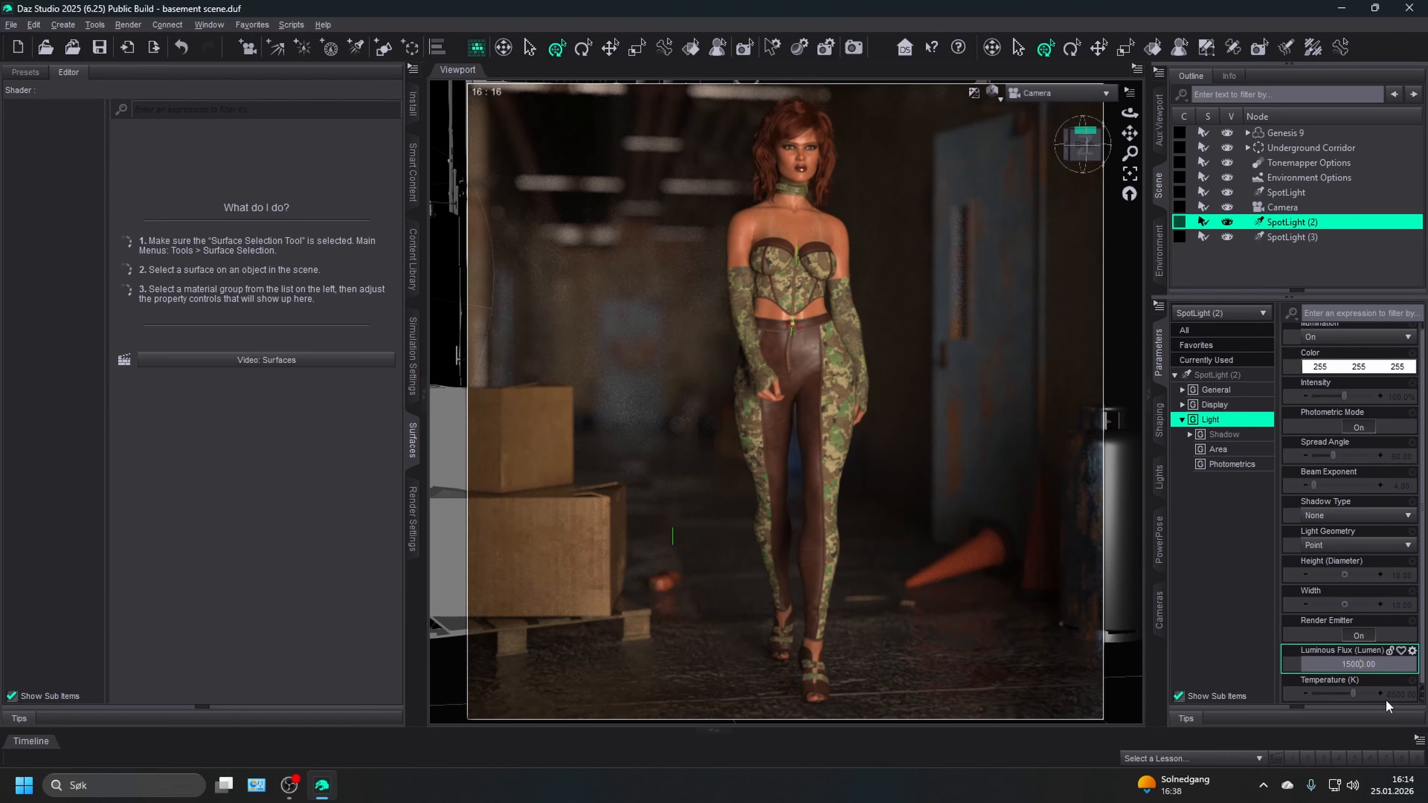
pyautogui.press('Return')
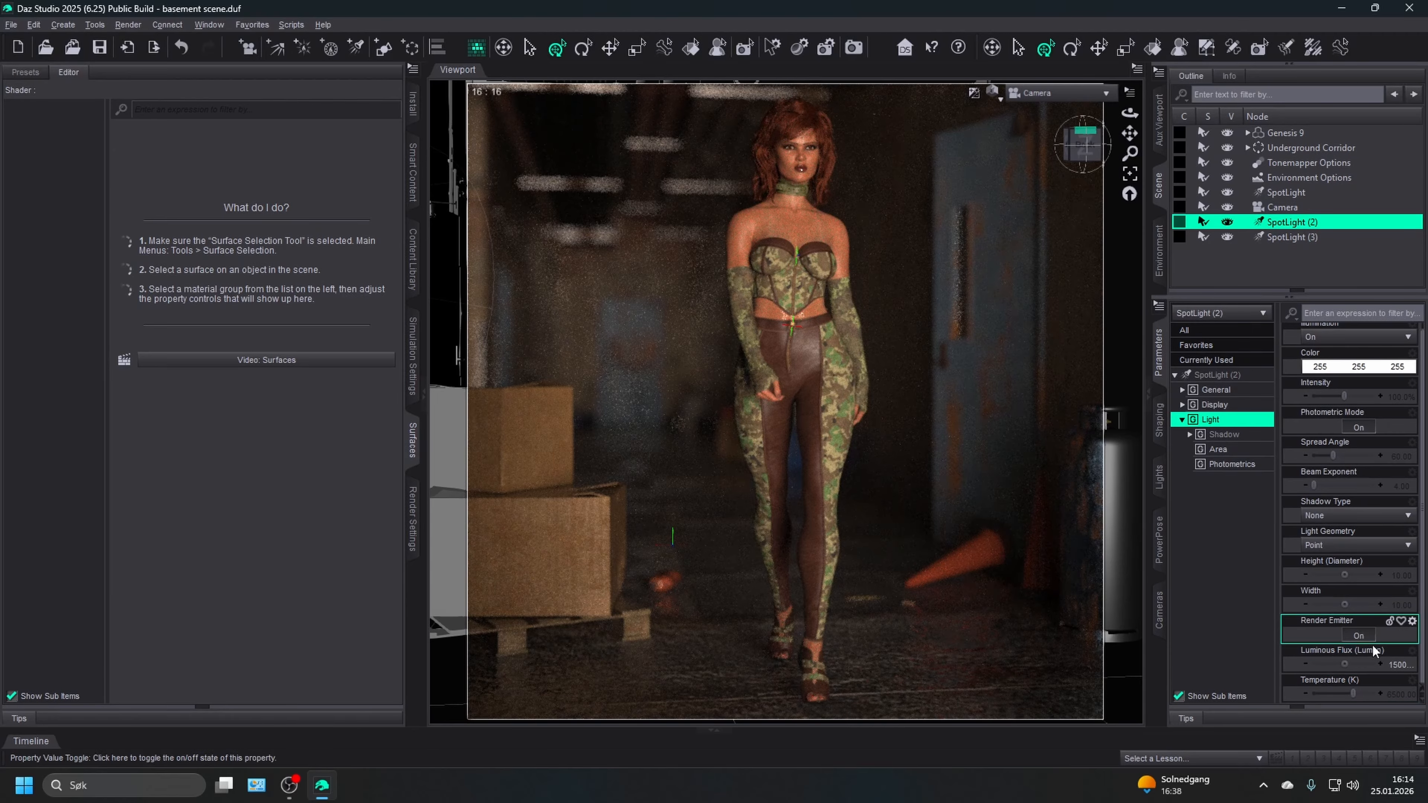
# - Raise the luminous flux of SpotLight (2) to 150000 lumens
pyautogui.click(1385, 661)
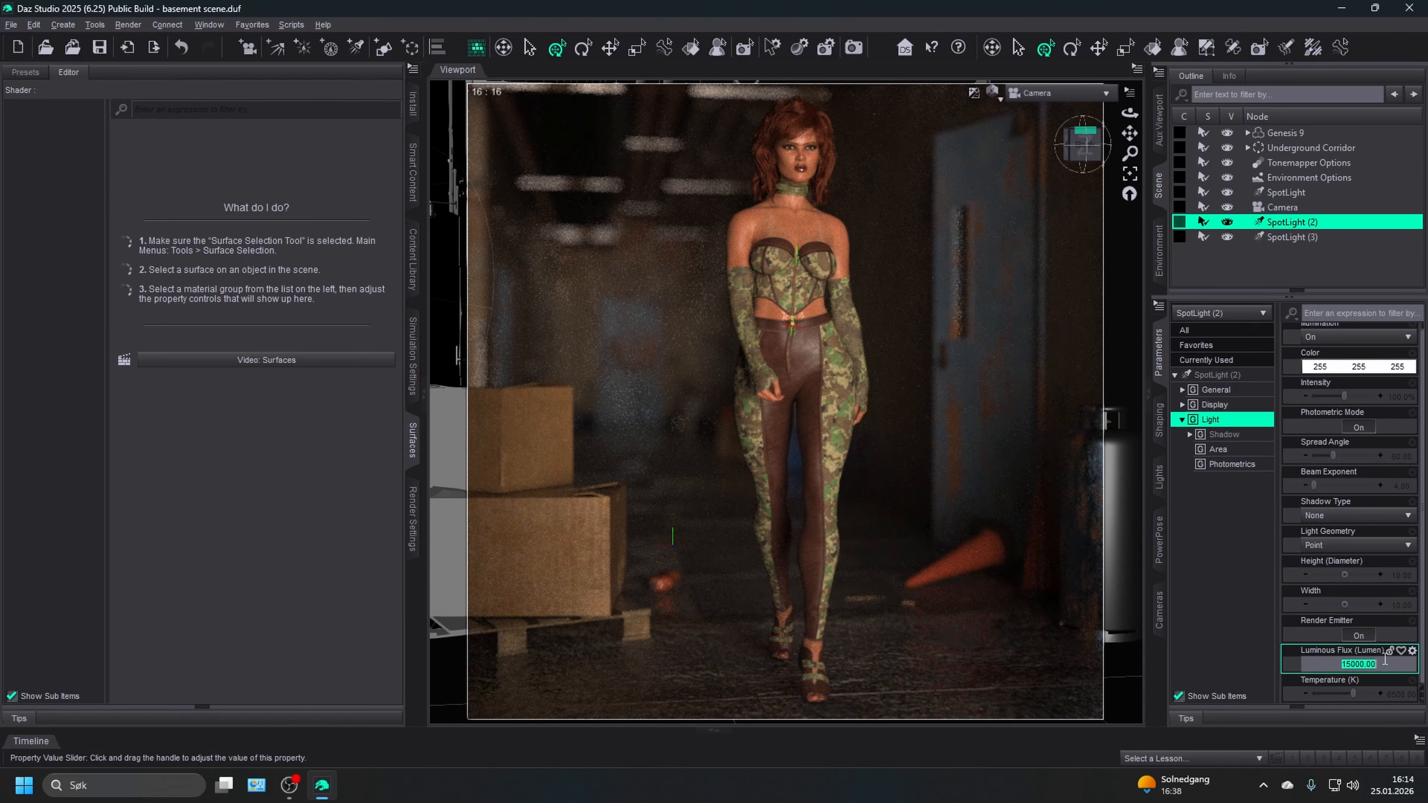
pyautogui.click(1360, 664)
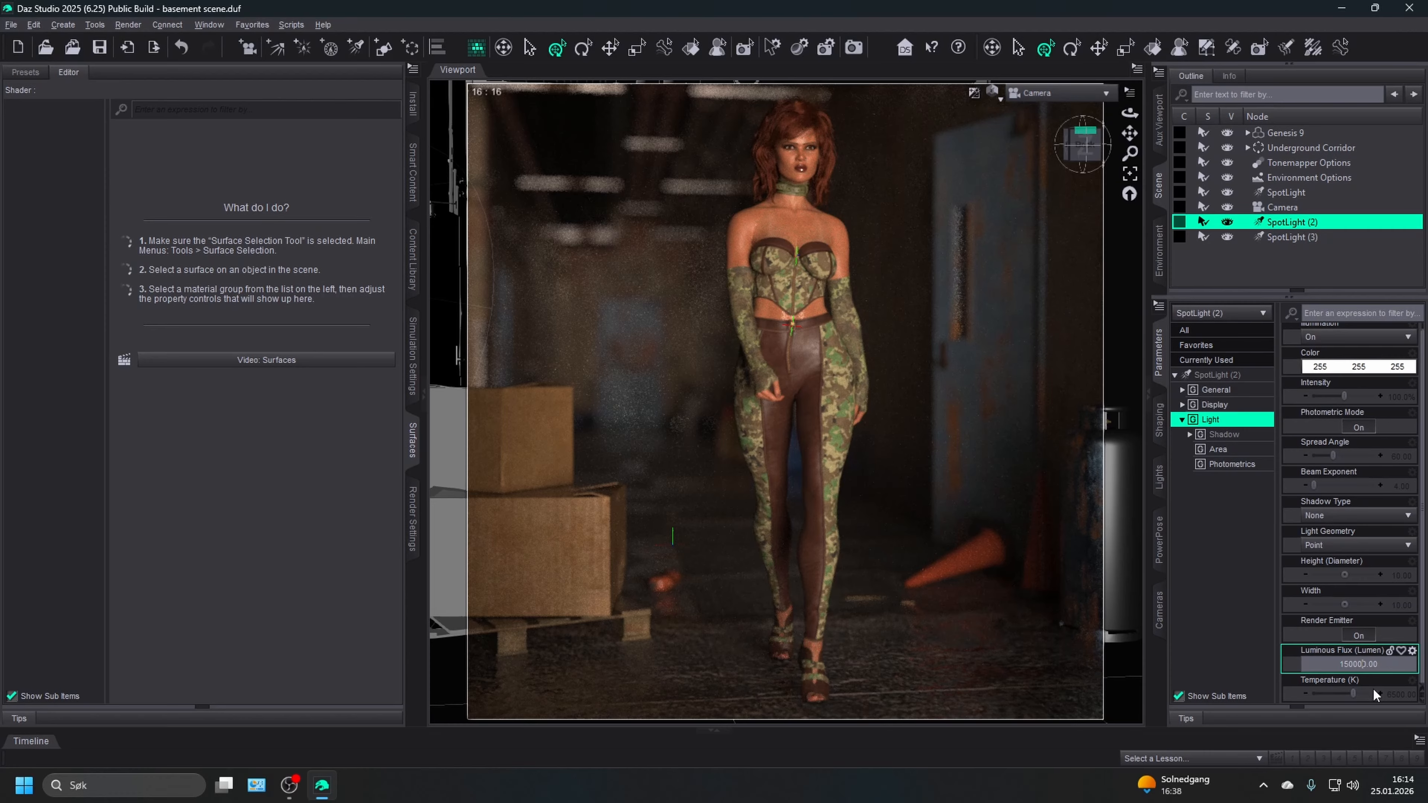
pyautogui.write('0')
pyautogui.press('Return')
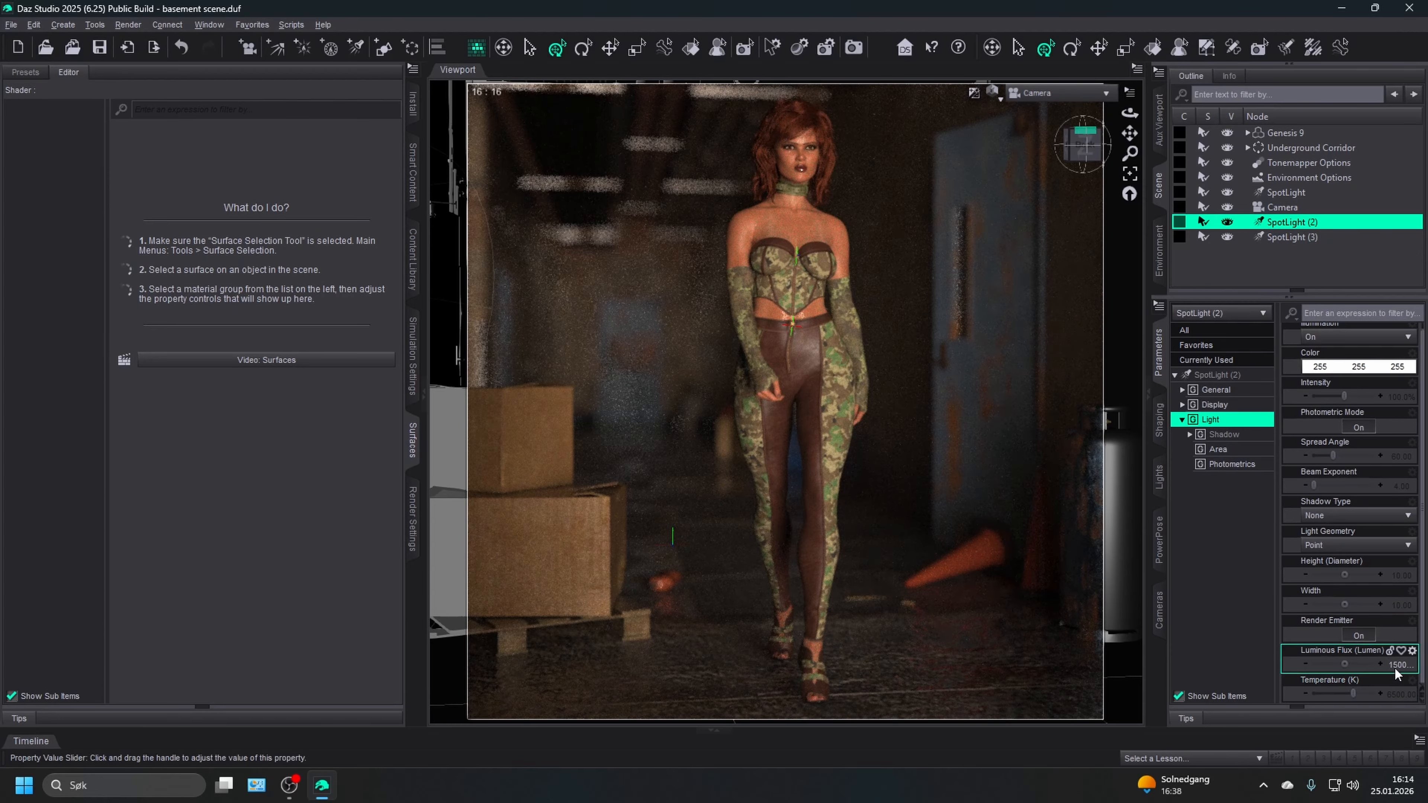
# - Raise the luminous flux of SpotLight (2) to 1500000 lumens
pyautogui.moveTo(1396, 672)
pyautogui.click(1401, 669)
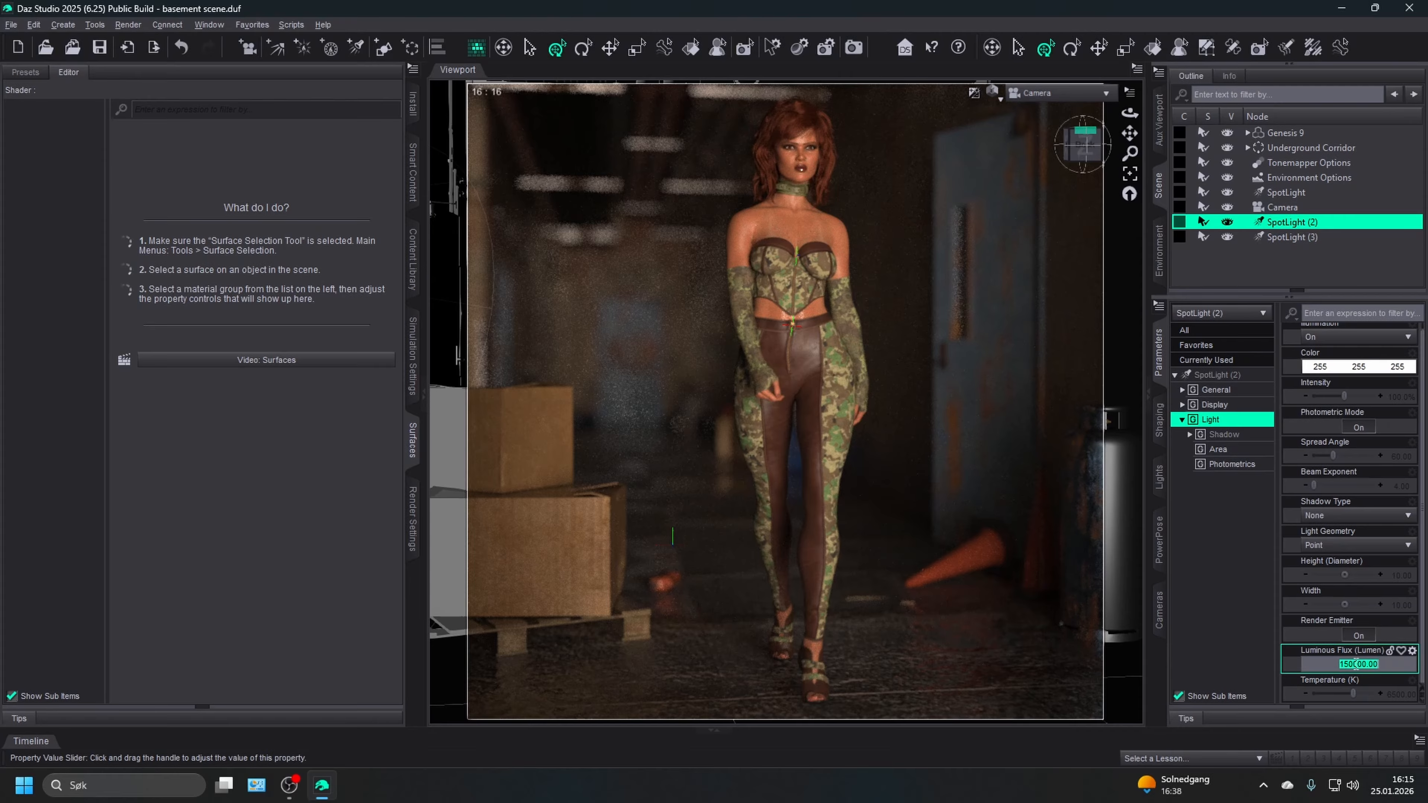
pyautogui.press('Return')
pyautogui.press('Return')
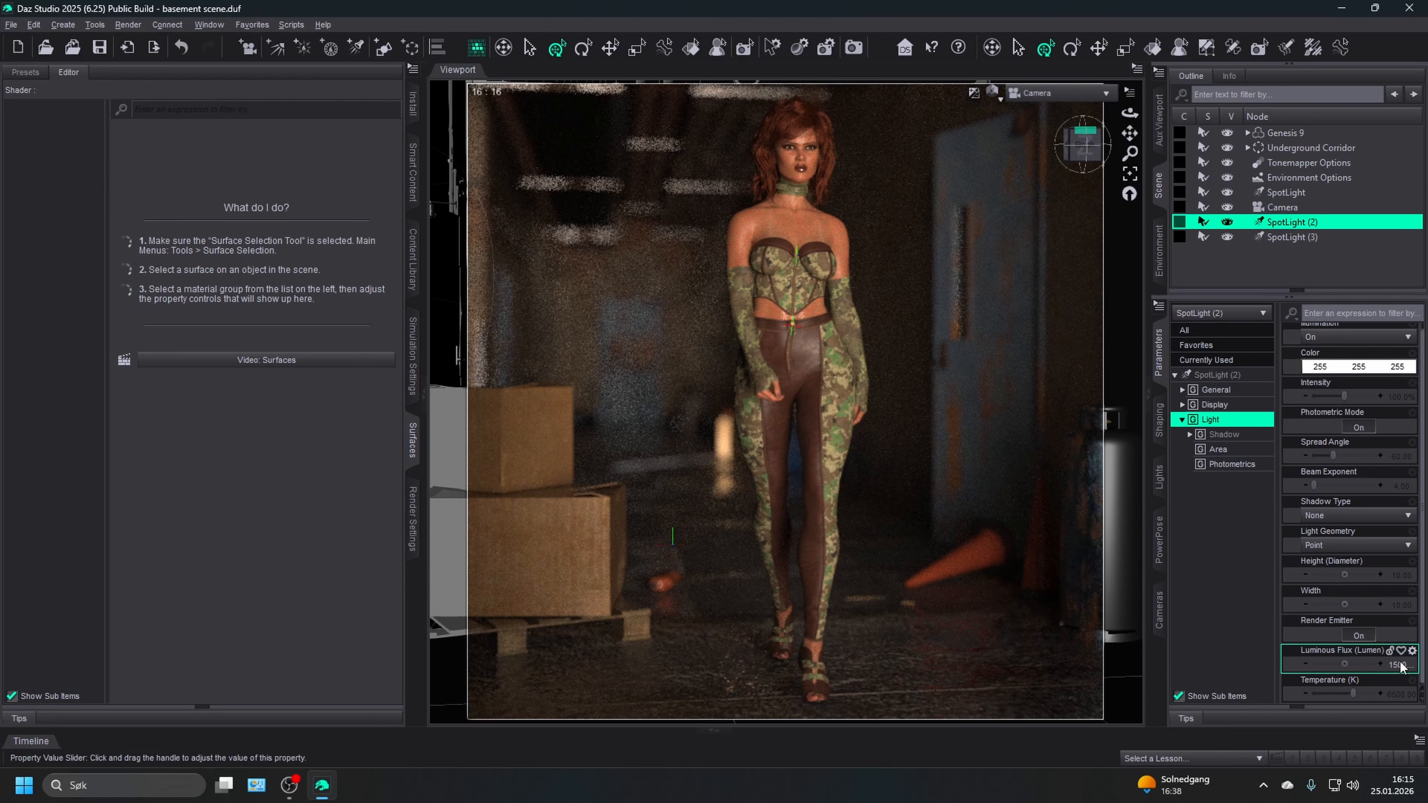
# - Increase the luminous flux of SpotLight (2) to 15000000 lumens and check the effect in the Iray preview
pyautogui.click(1373, 661)
pyautogui.click(1365, 661)
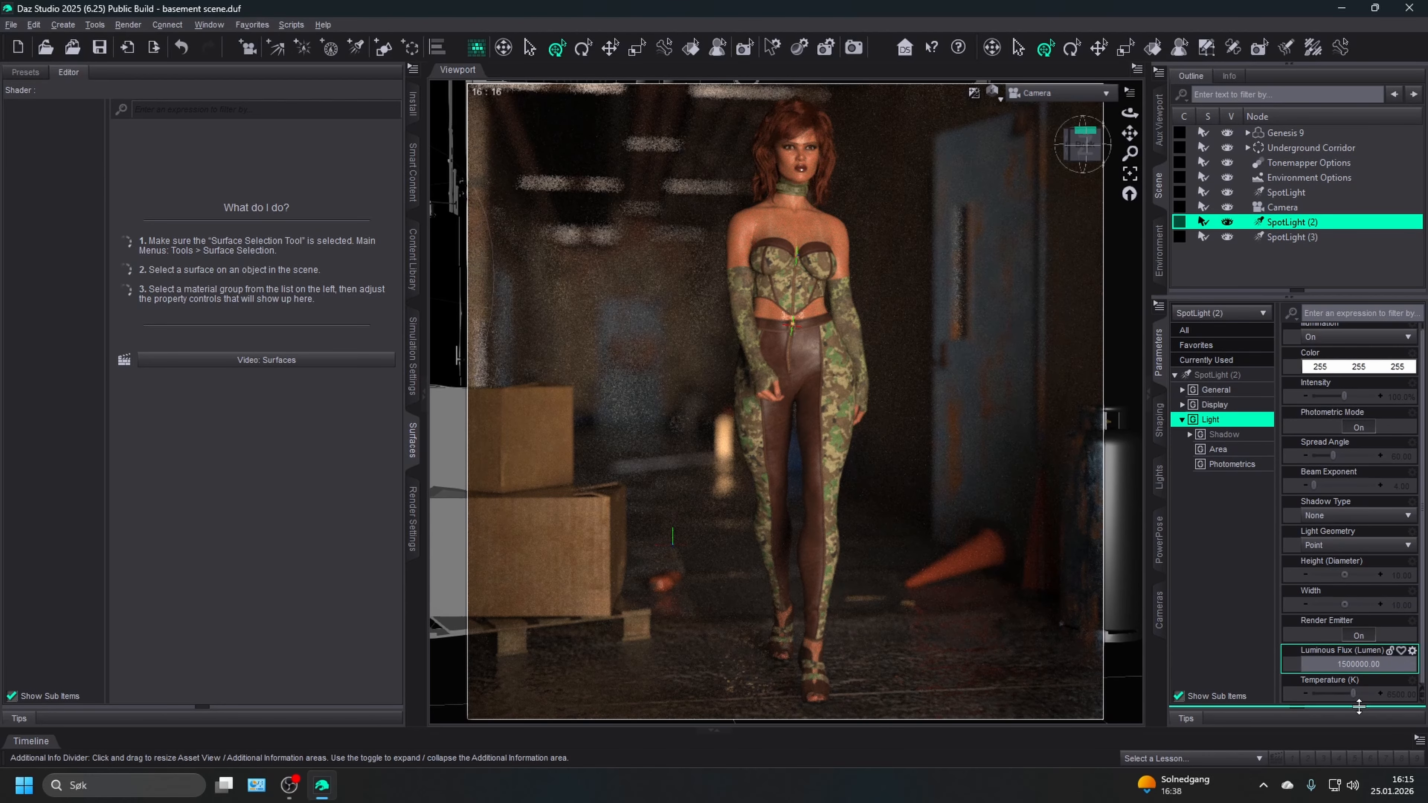
pyautogui.press('Return')
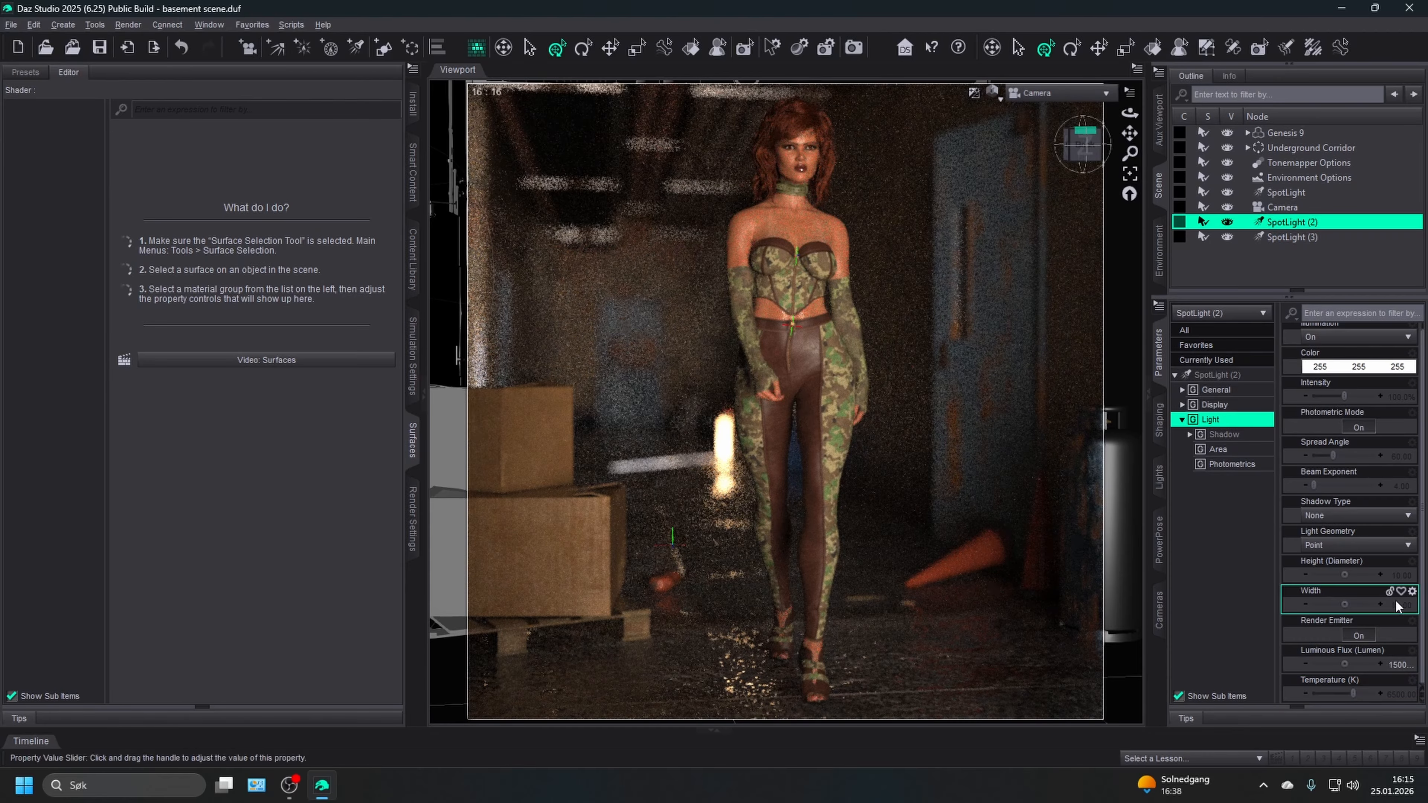
pyautogui.moveTo(1396, 604)
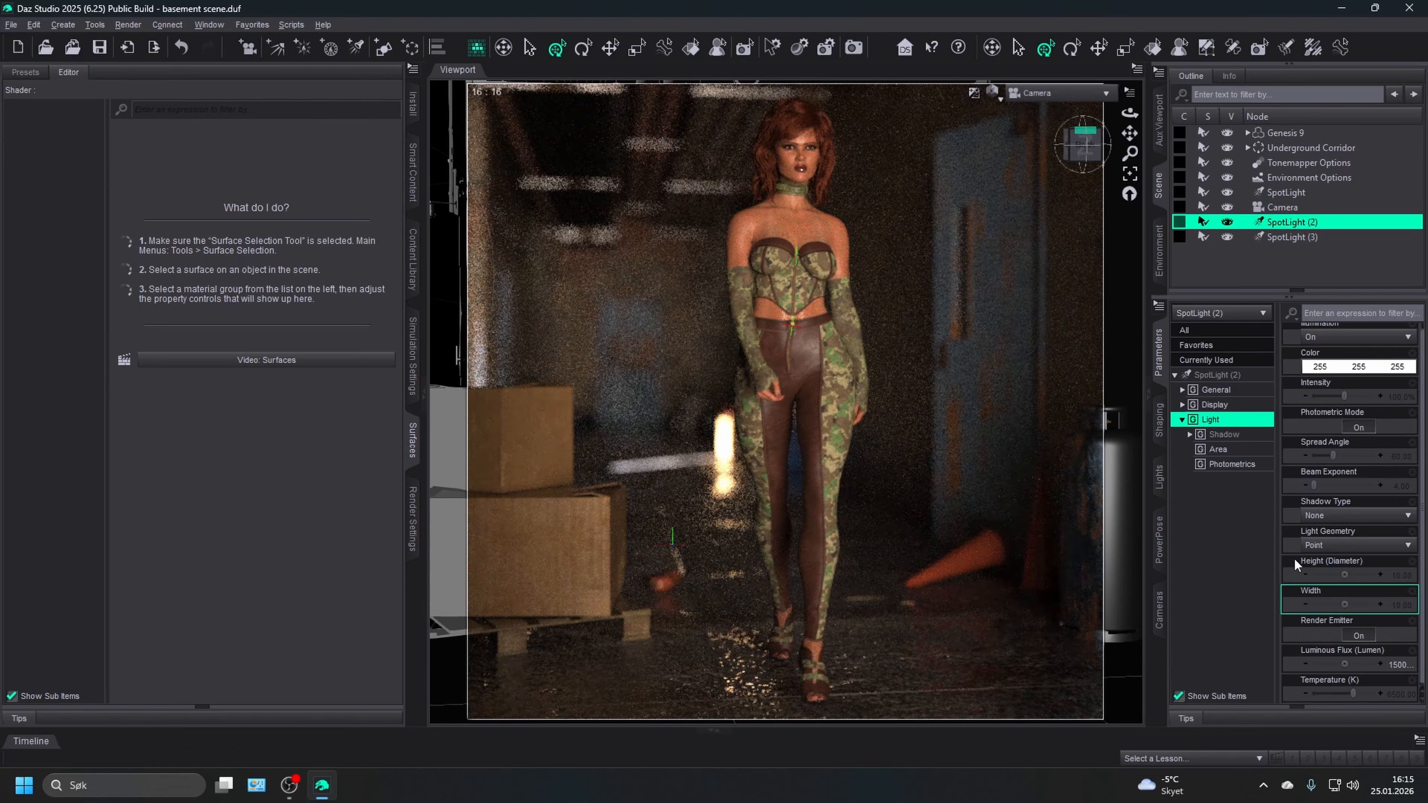
# - Look through SpotLight (2) in the viewport and move the light slightly closer to the open door
pyautogui.click(1037, 93)
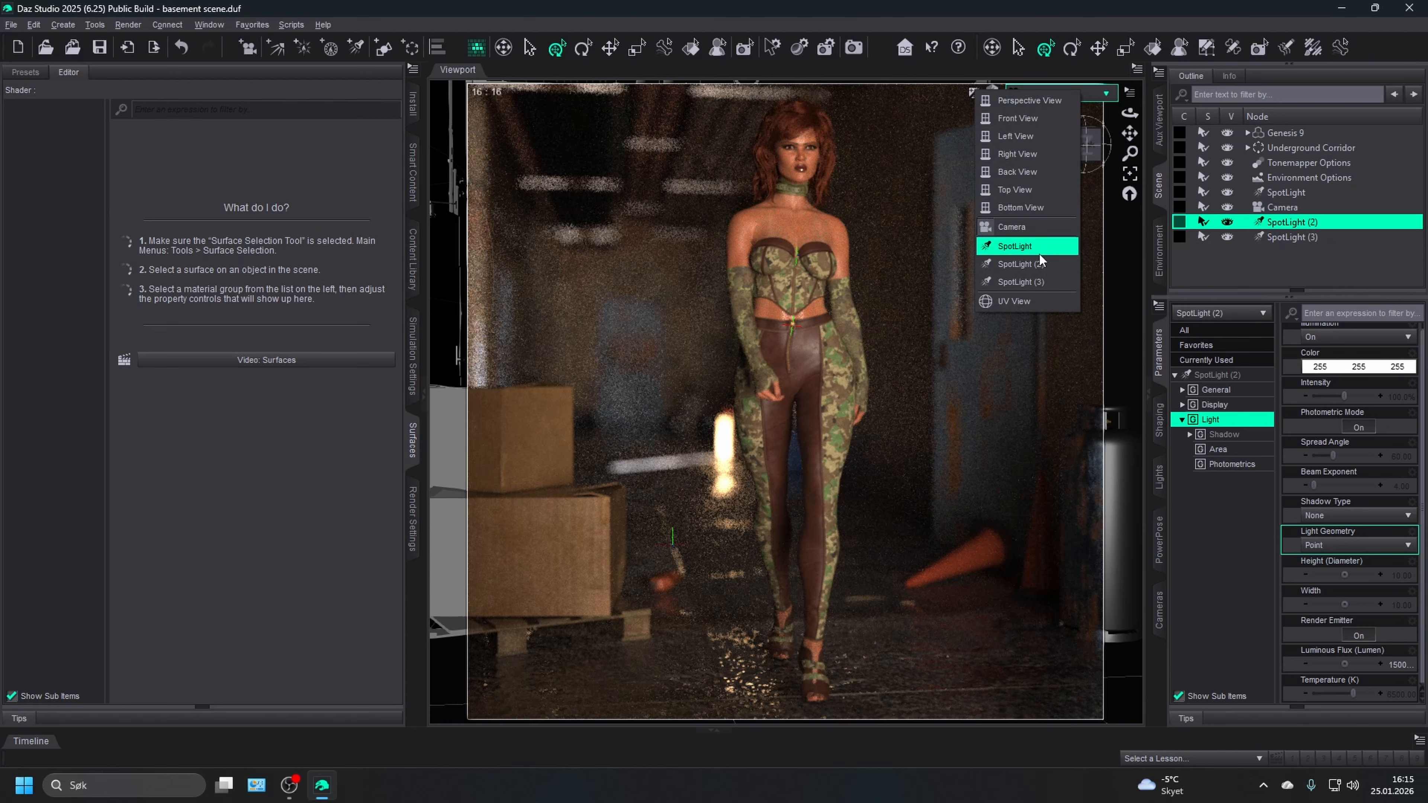
pyautogui.click(1034, 281)
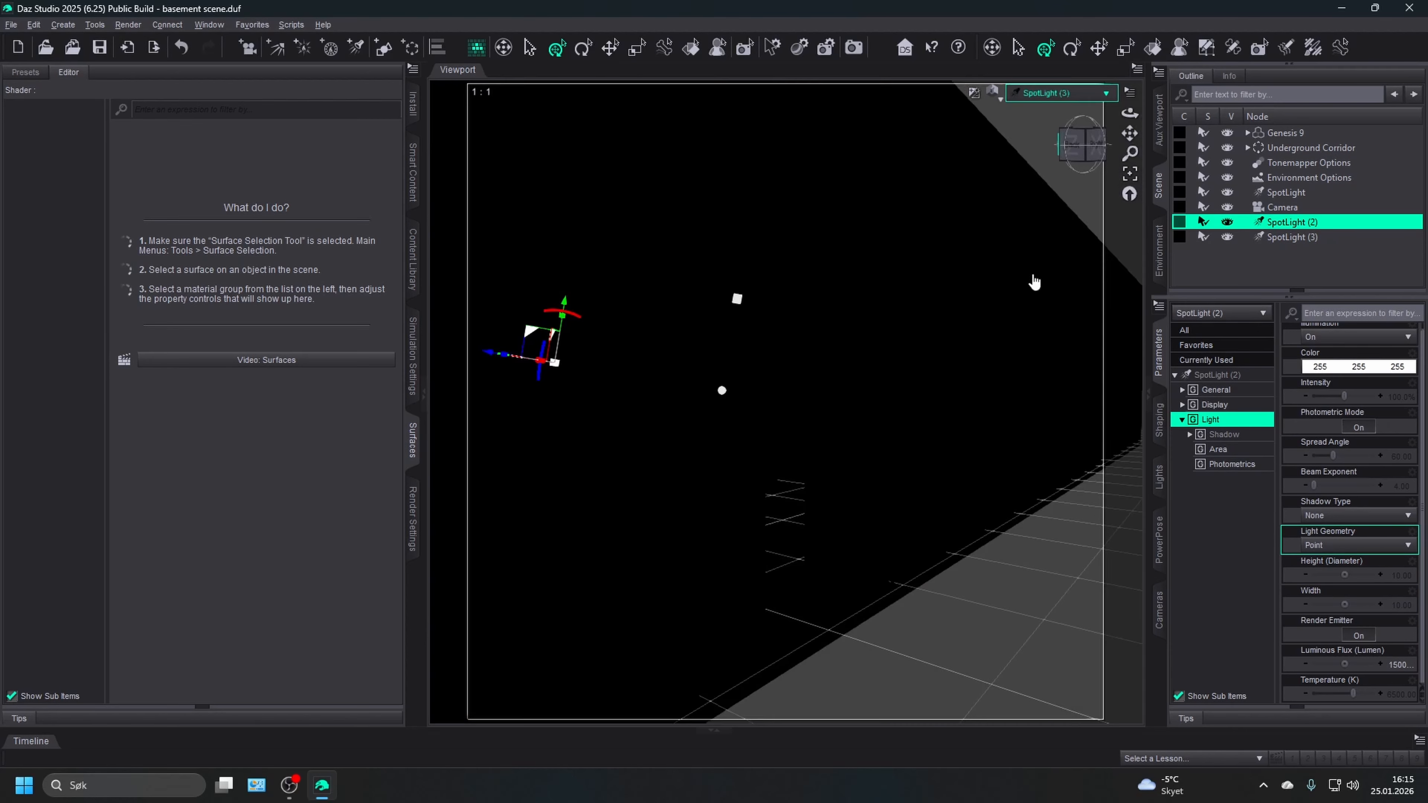
pyautogui.click(1059, 94)
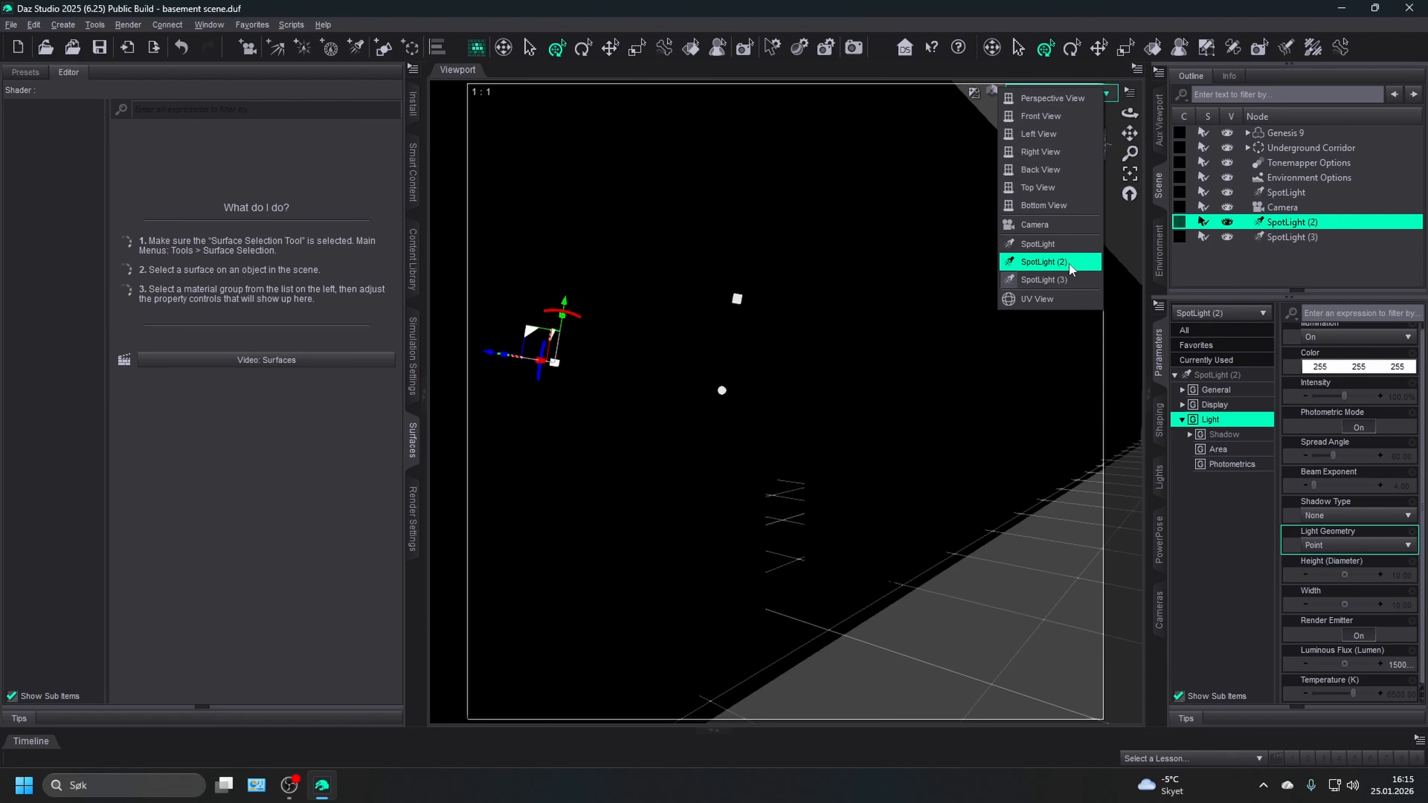
pyautogui.click(1043, 261)
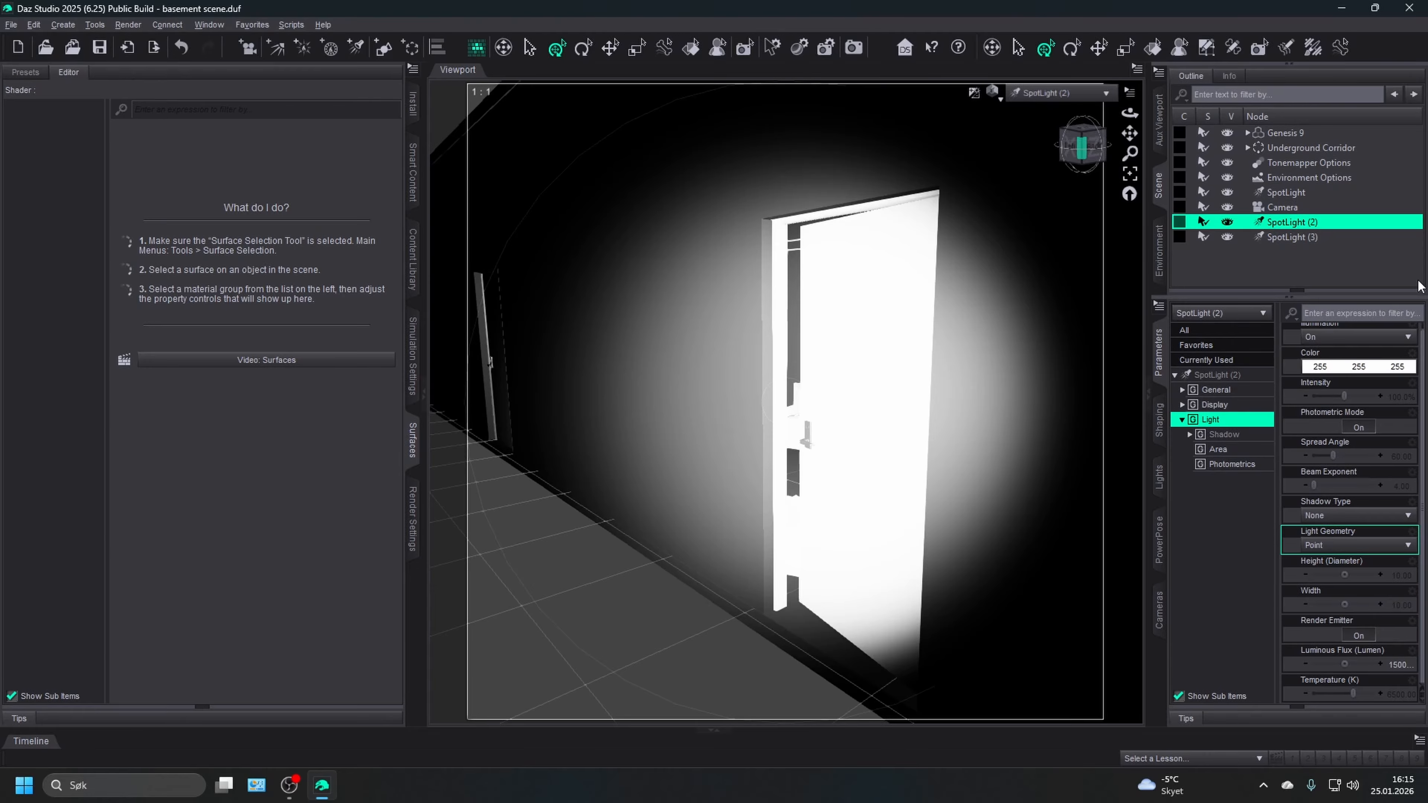
pyautogui.scroll(3, 839, 278)
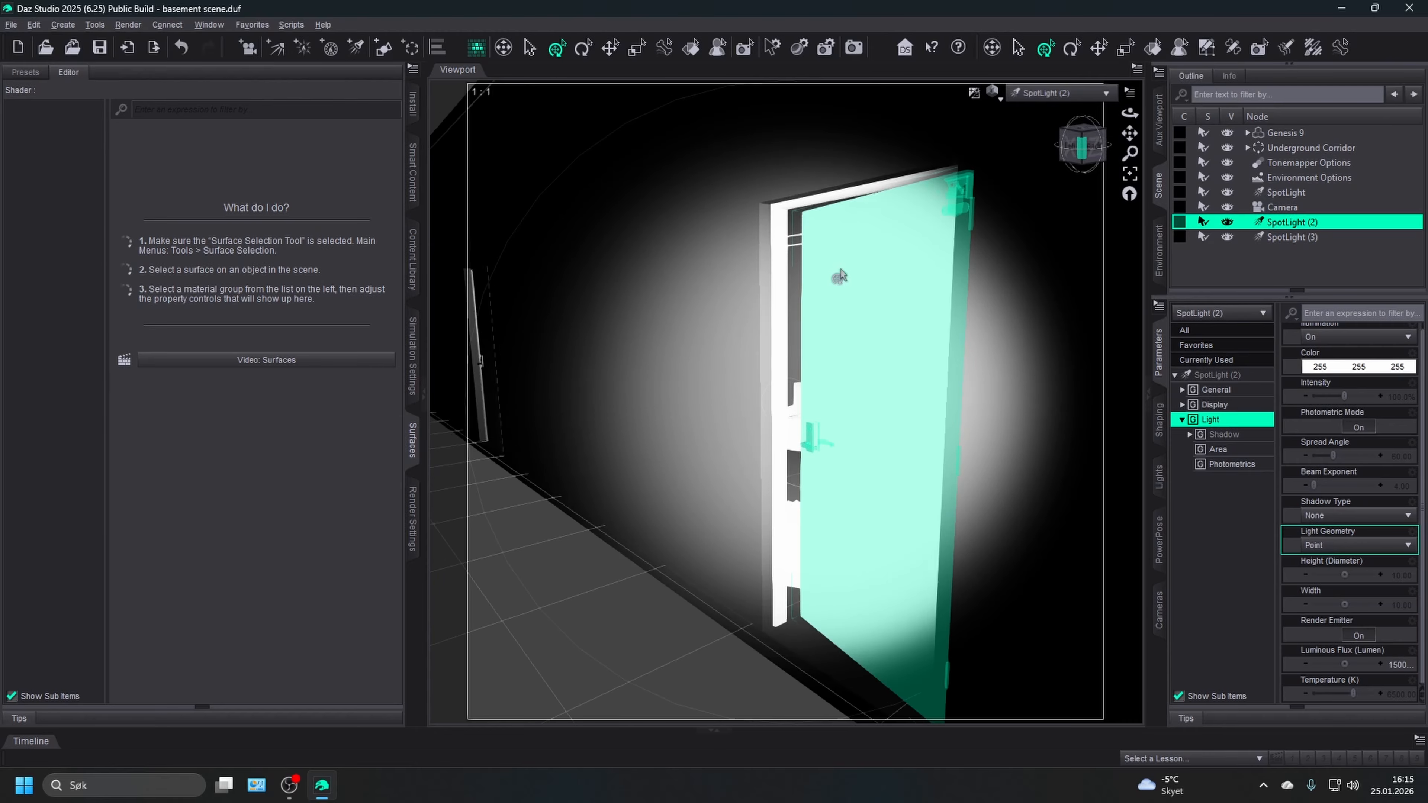
# - Collapse all nodes in the scene hierarchy and reselect SpotLight (2)
pyautogui.click(839, 277)
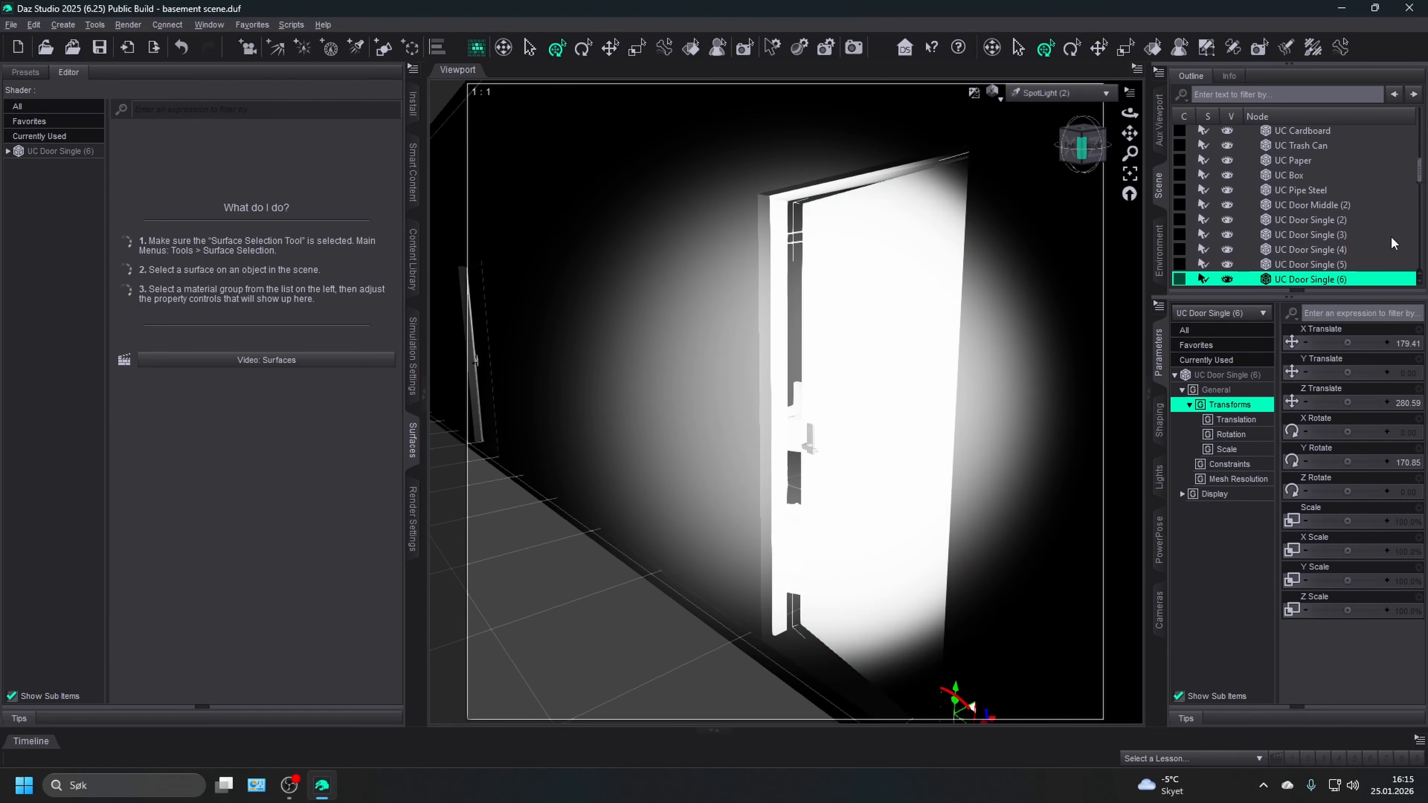
pyautogui.rightClick(1325, 225)
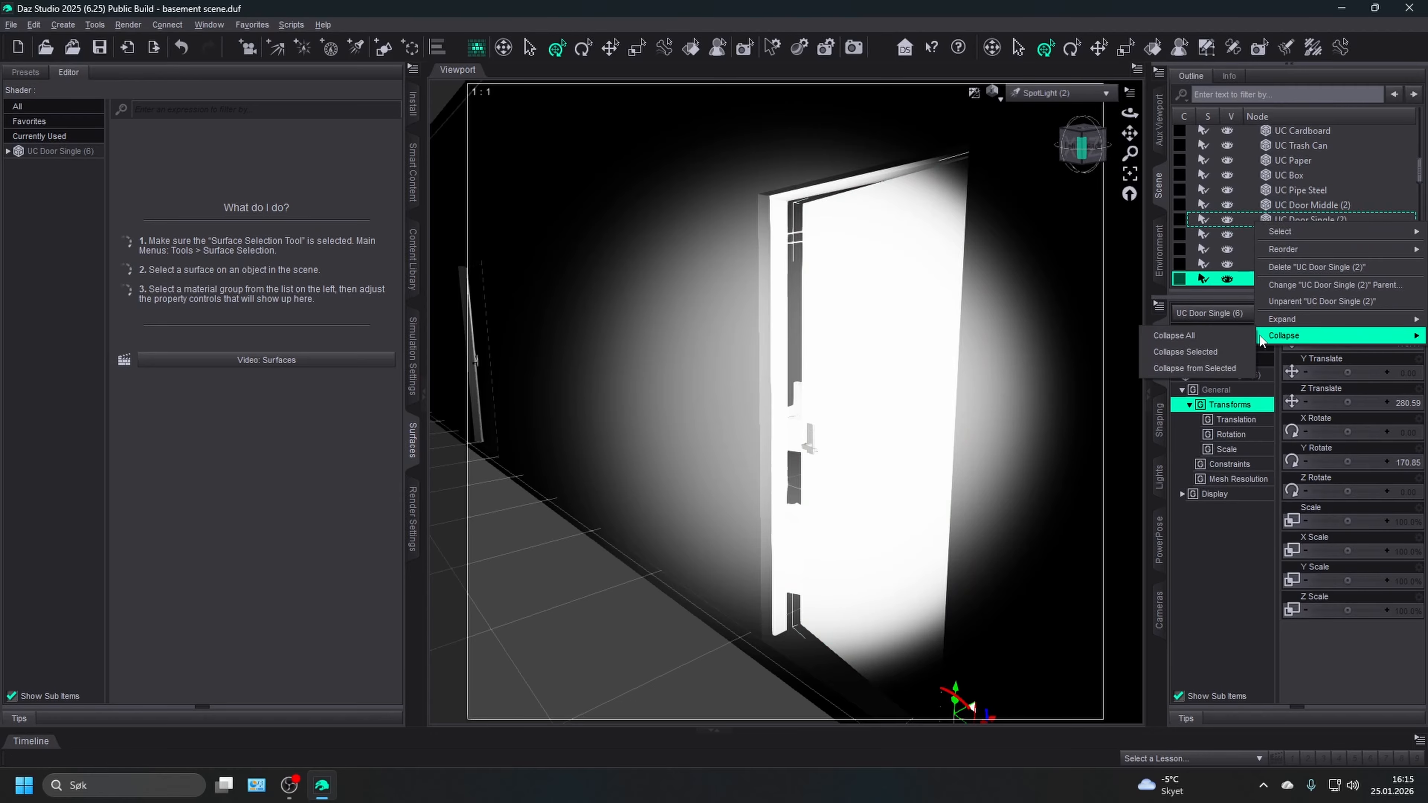
pyautogui.moveTo(1293, 335)
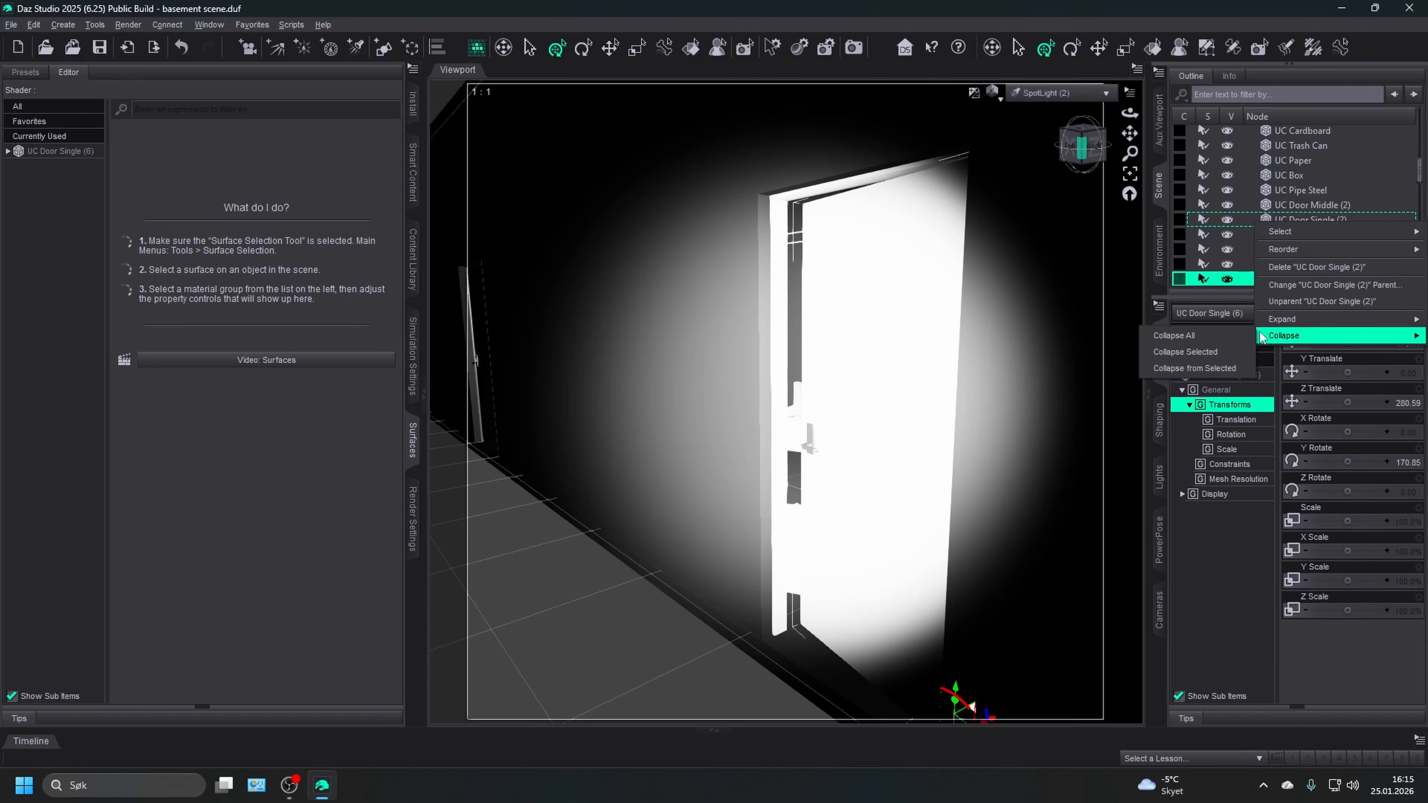
pyautogui.click(1233, 335)
pyautogui.click(1293, 223)
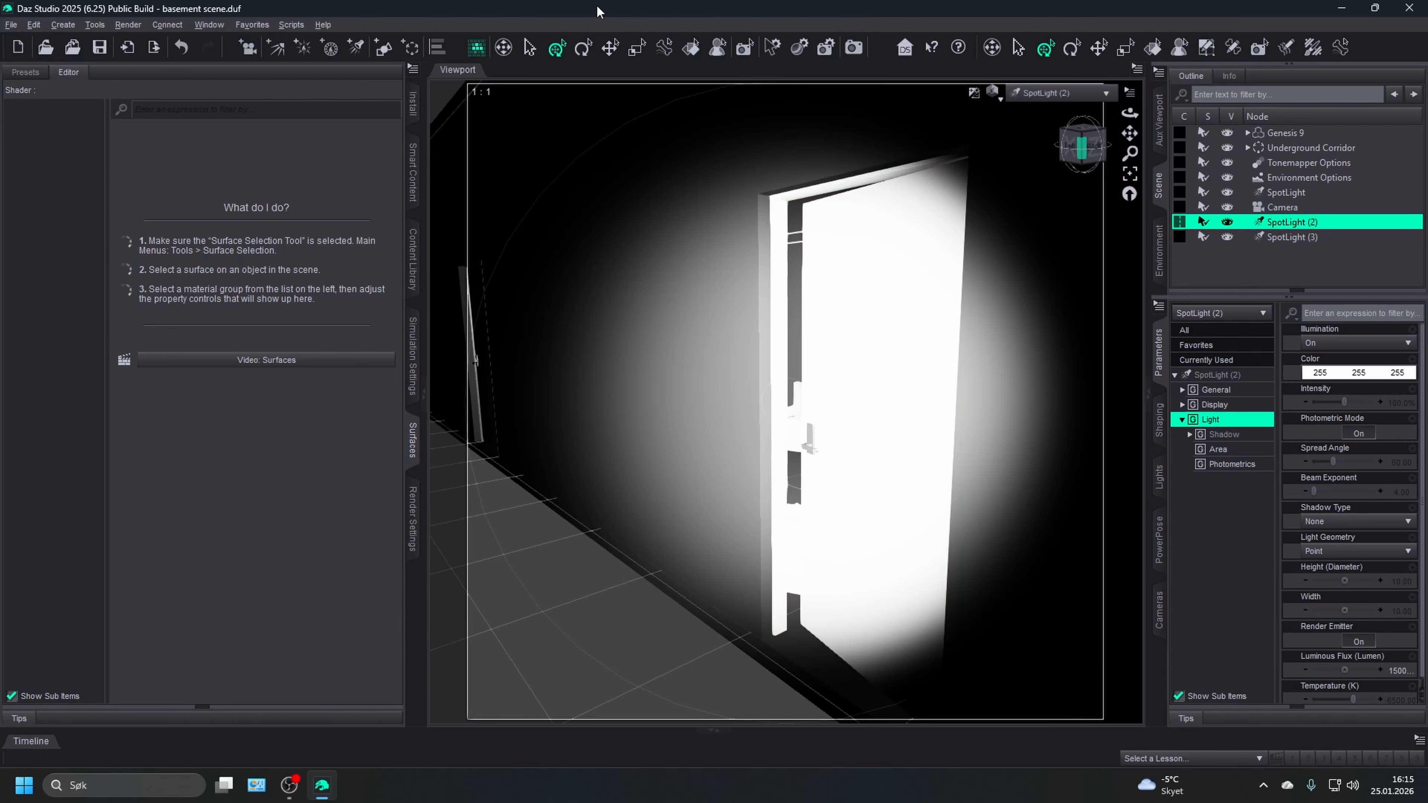
# - Move SpotLight (2) much closer to the door with the Universal tool, and return to the Camera view
pyautogui.click(504, 49)
pyautogui.moveTo(852, 247); pyautogui.dragTo(916, 317, button='middle')
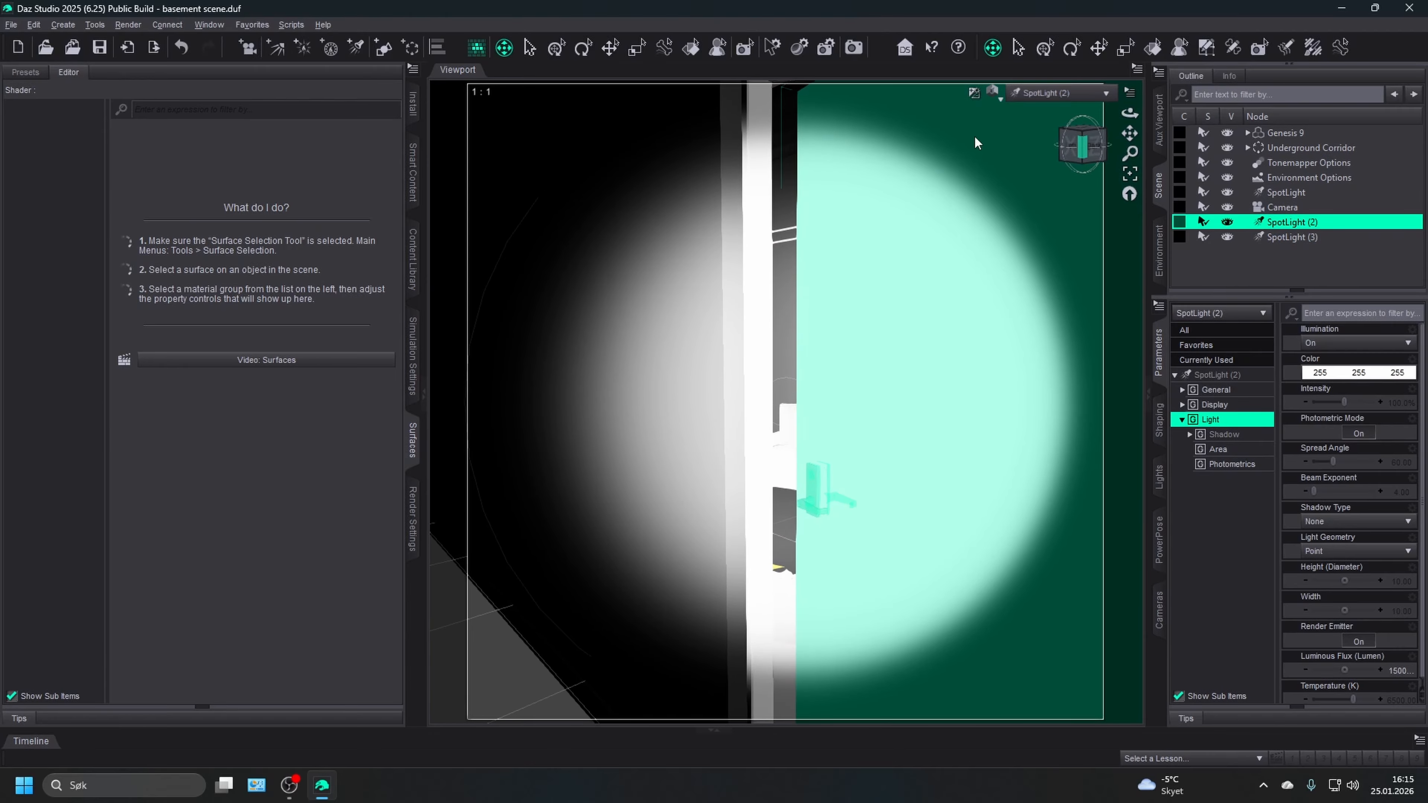
pyautogui.click(1052, 93)
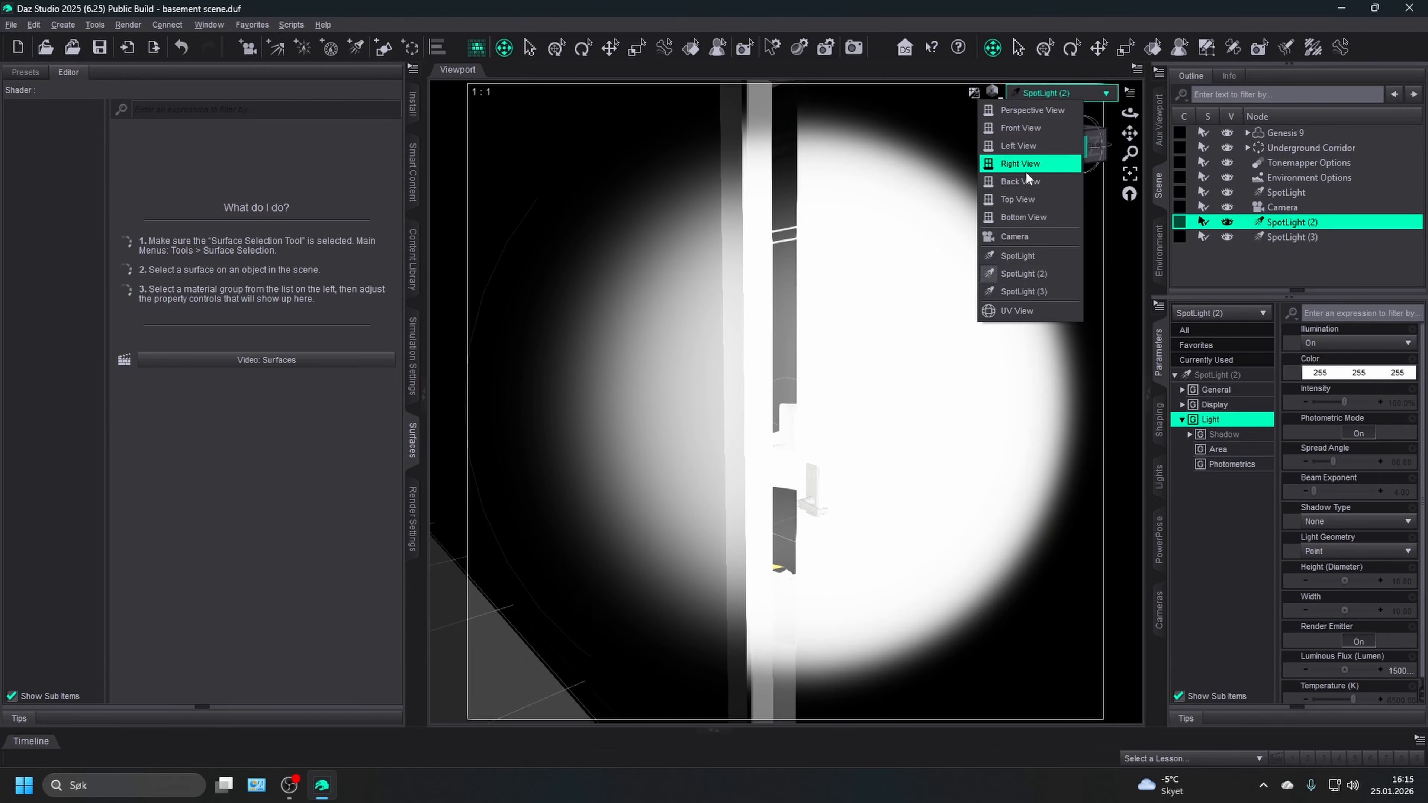
pyautogui.click(1018, 237)
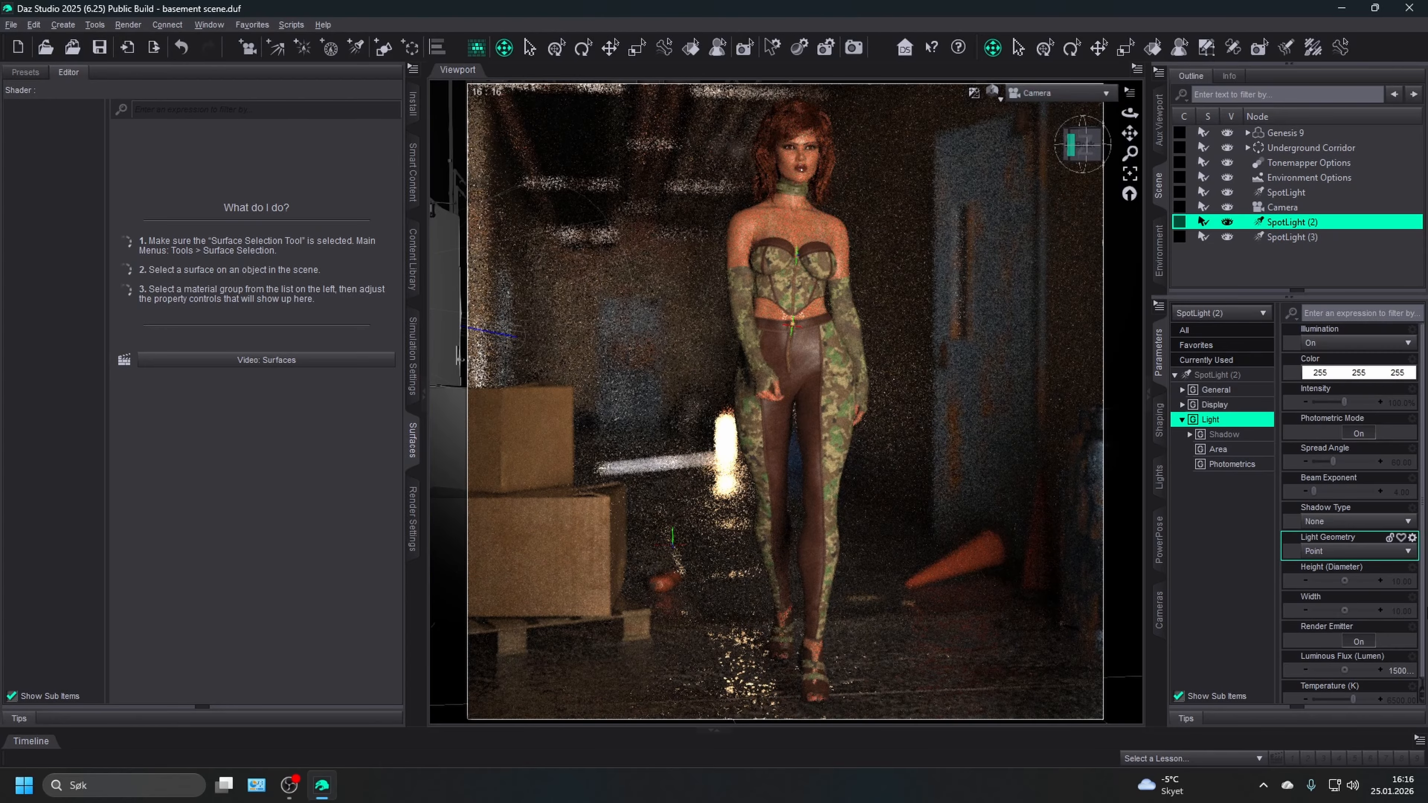
# - Reduce the luminous flux of SpotLight (2) to 1500000 lumens
pyautogui.click(1398, 665)
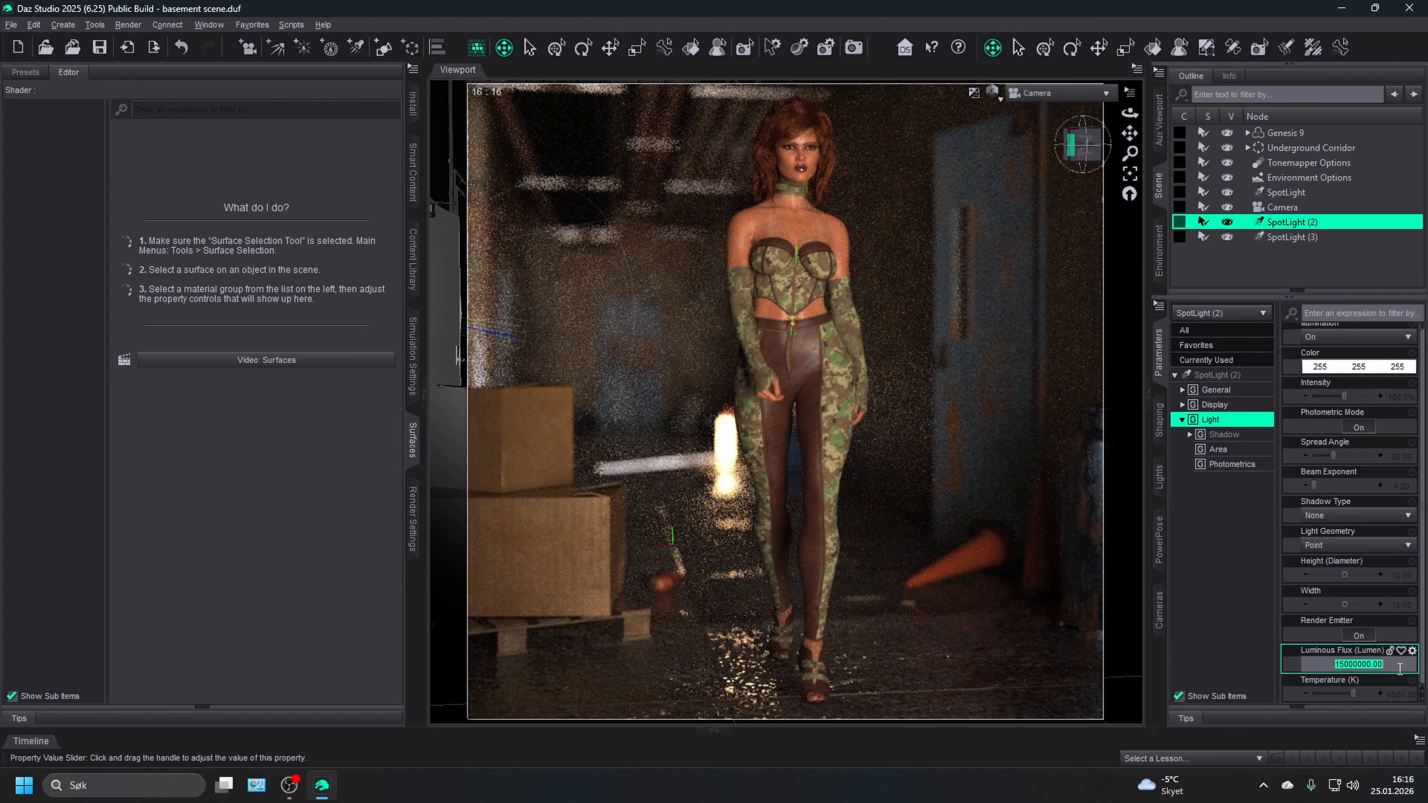
pyautogui.click(1367, 665)
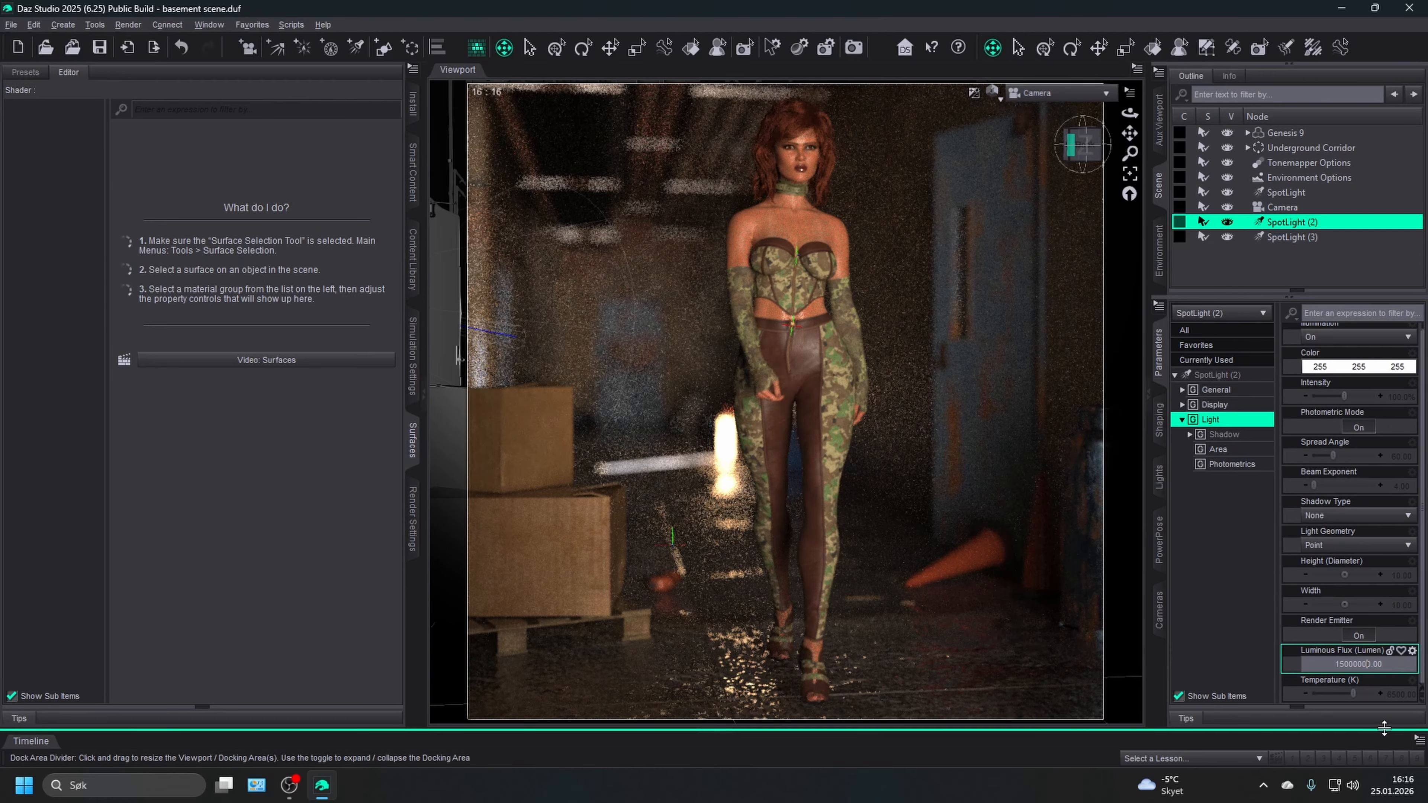
pyautogui.press('BackSpace')
pyautogui.press('Return')
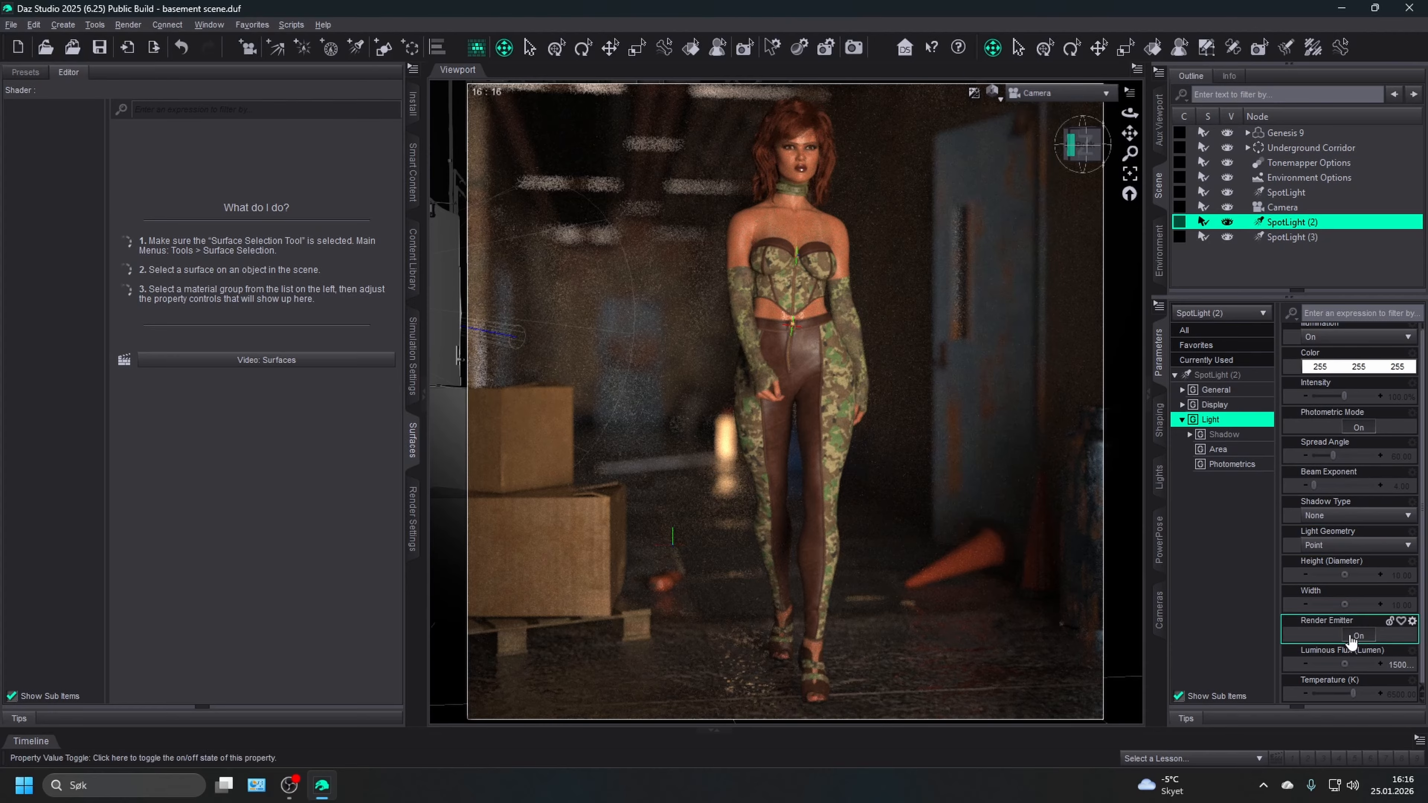
pyautogui.click(1399, 664)
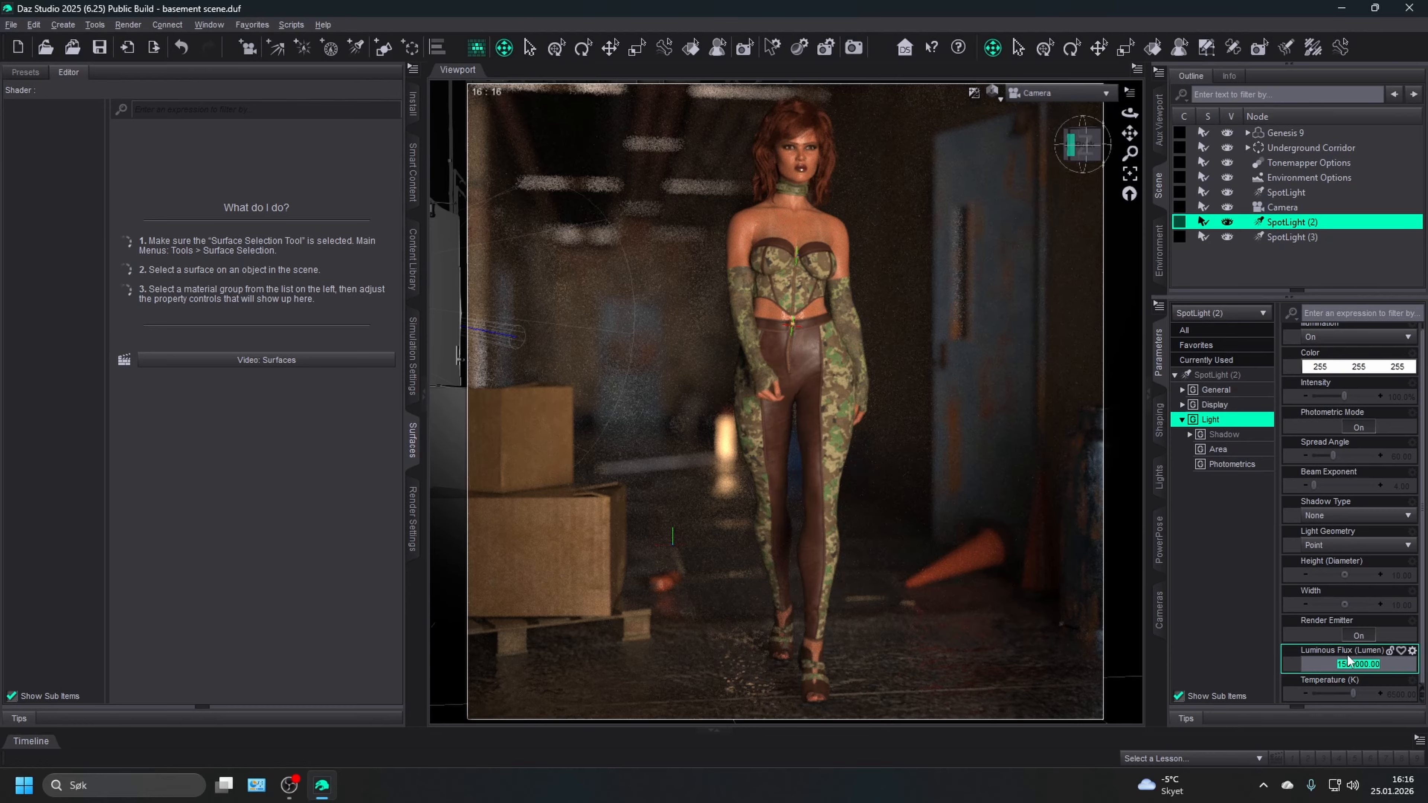
pyautogui.press('Right')
# - Select SpotLight (3) and set its luminous flux to 1500000 lumens
pyautogui.click(1298, 239)
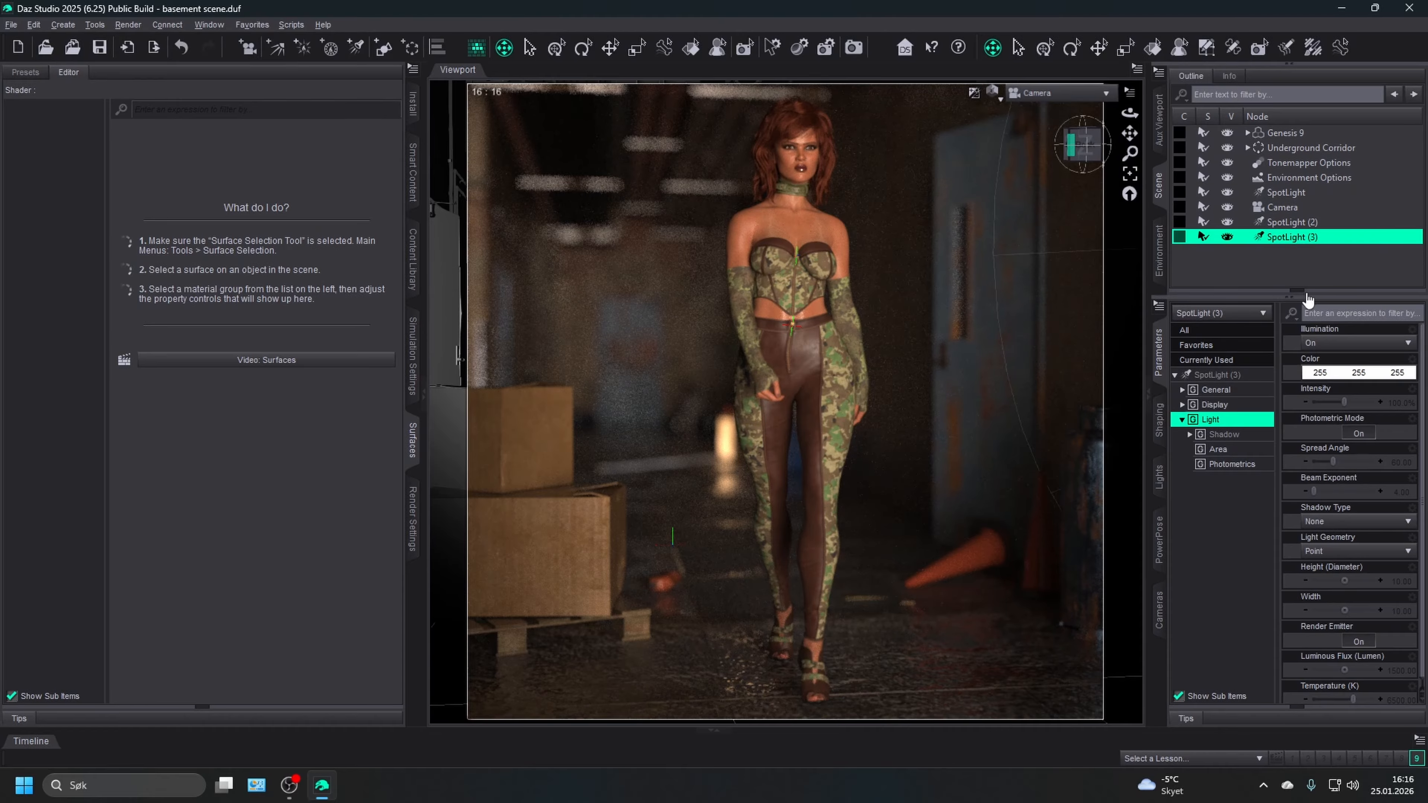
pyautogui.click(1396, 674)
pyautogui.click(1349, 669)
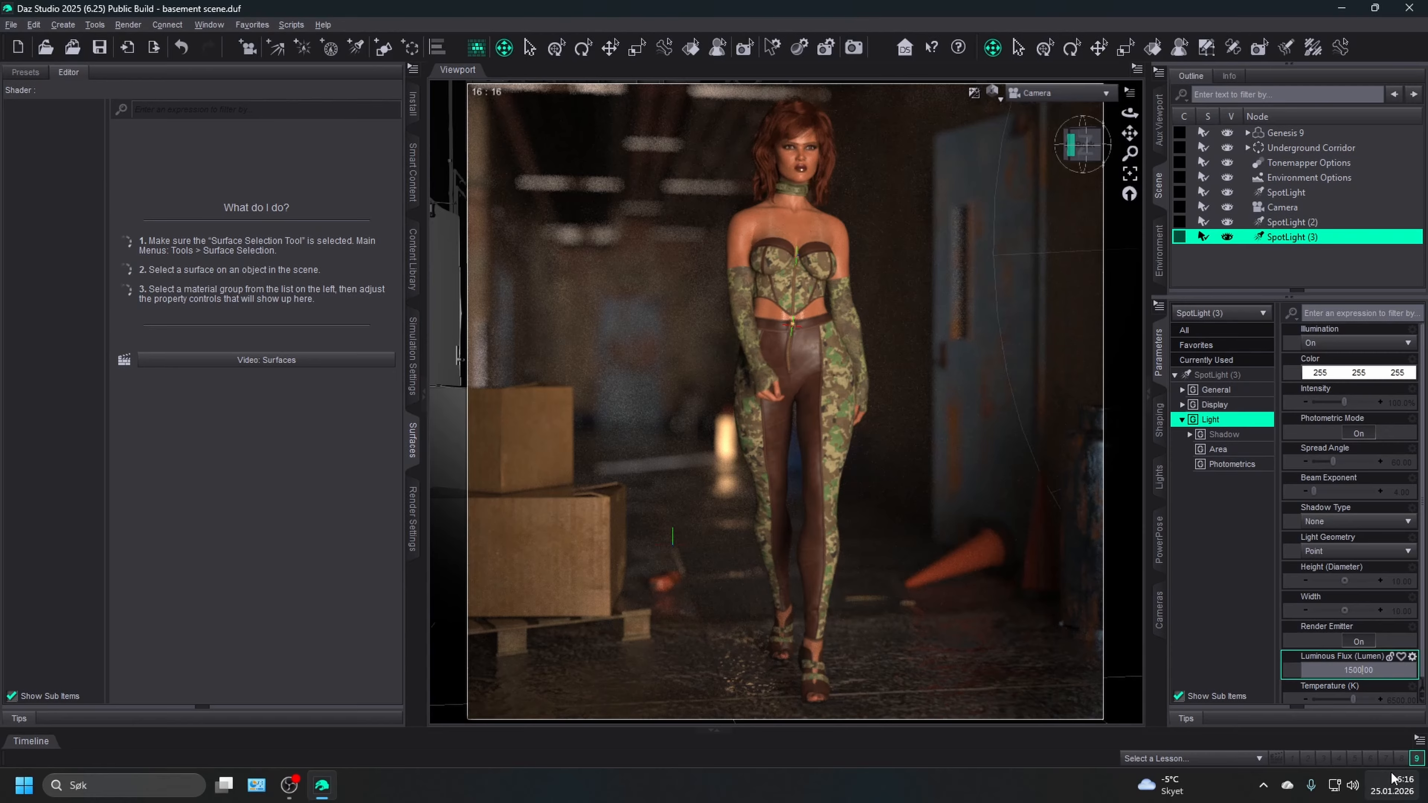
pyautogui.write('000')
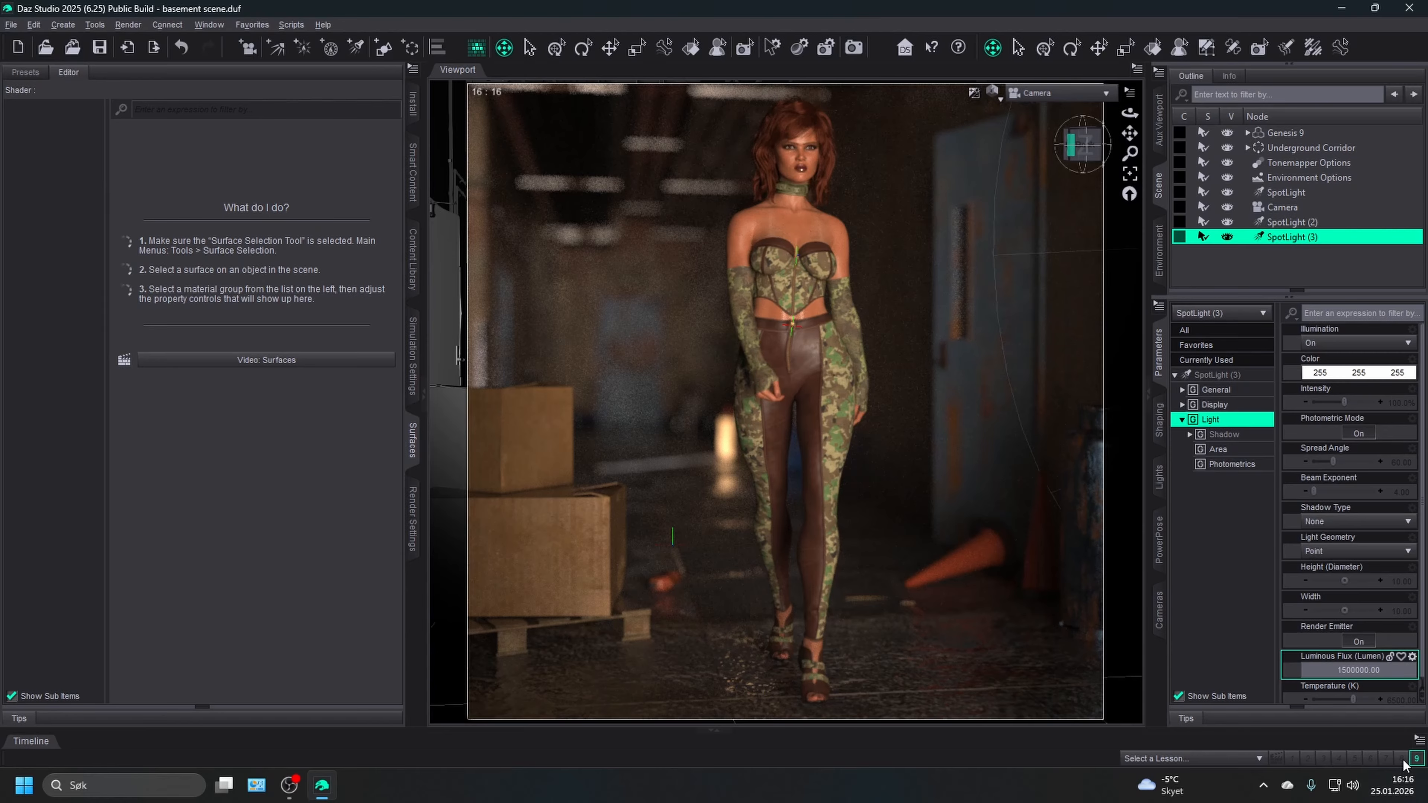
pyautogui.press('Return')
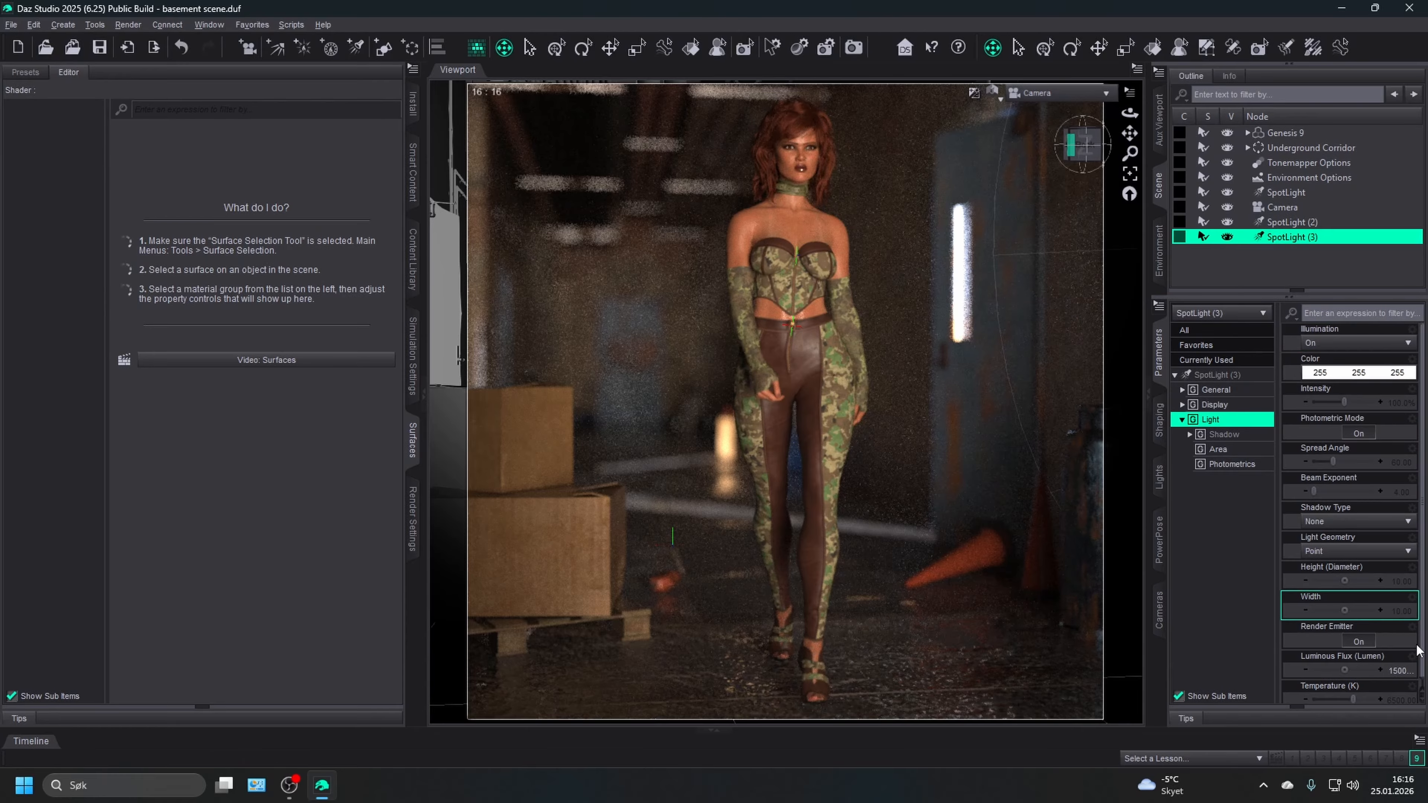
# - Lower the luminous flux of SpotLight (3) to 150000 lumens
pyautogui.click(1367, 670)
pyautogui.click(1360, 671)
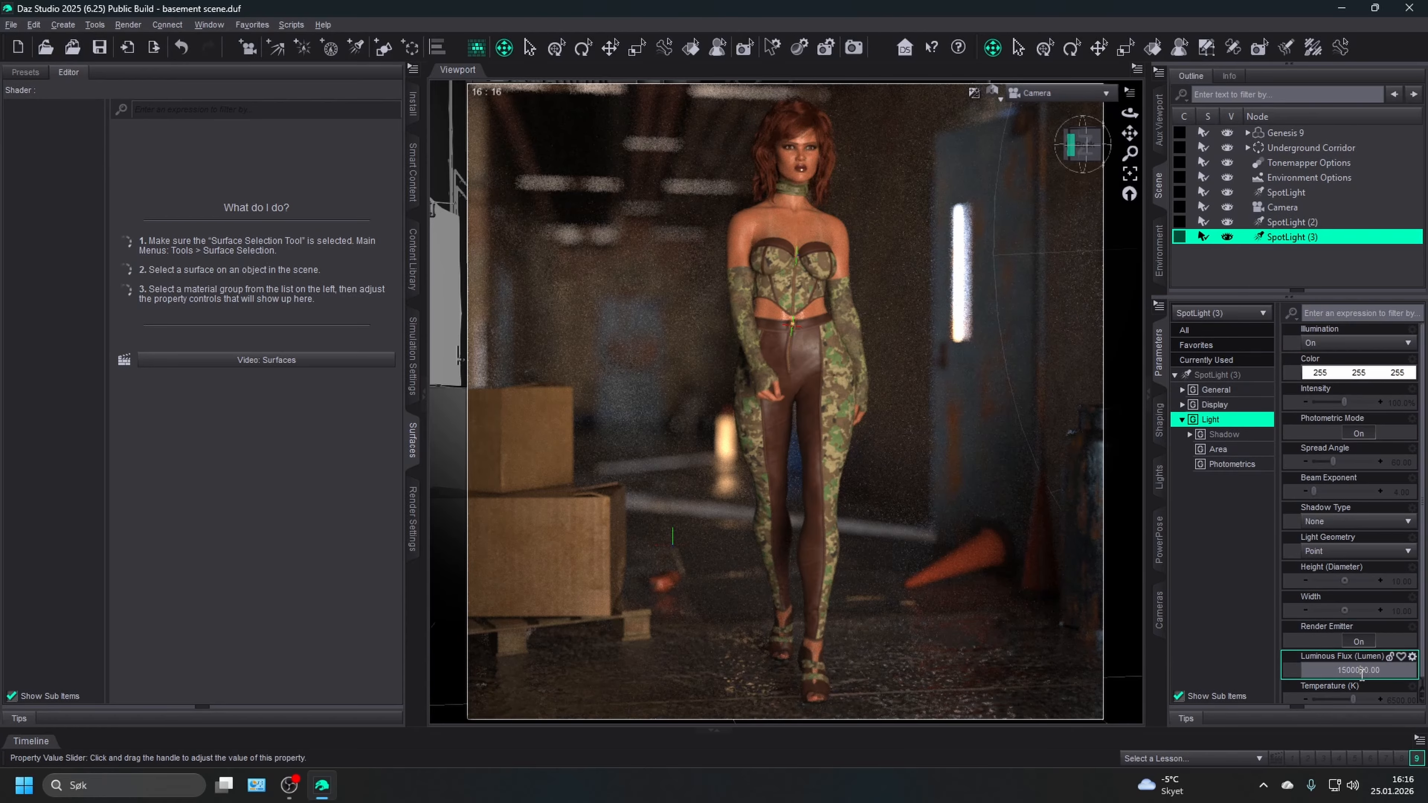
pyautogui.press('BackSpace')
pyautogui.press('Return')
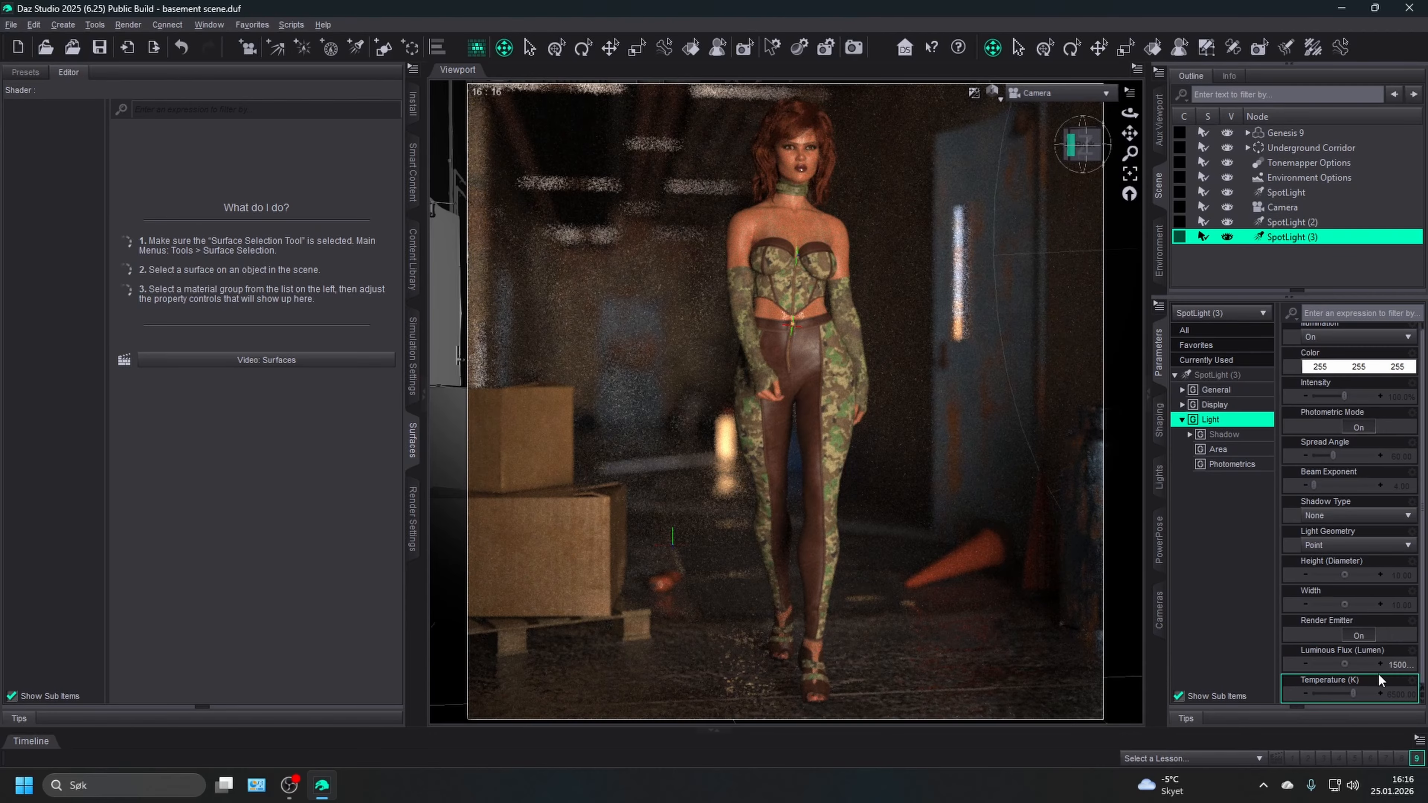
# - Set the luminous flux of SpotLight (3) to 200000 lumens
pyautogui.click(1366, 666)
pyautogui.click(1345, 664)
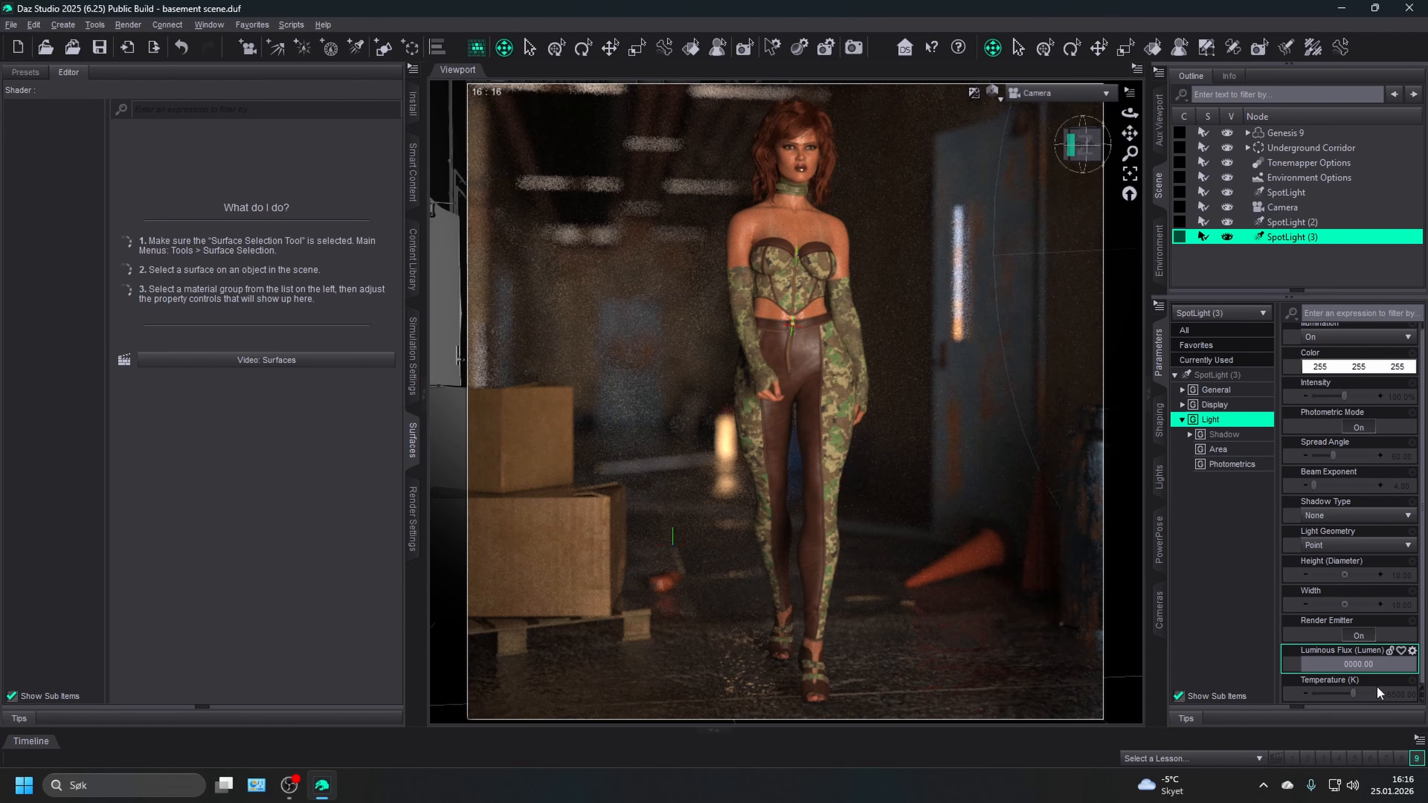
pyautogui.write('20')
pyautogui.press('Return')
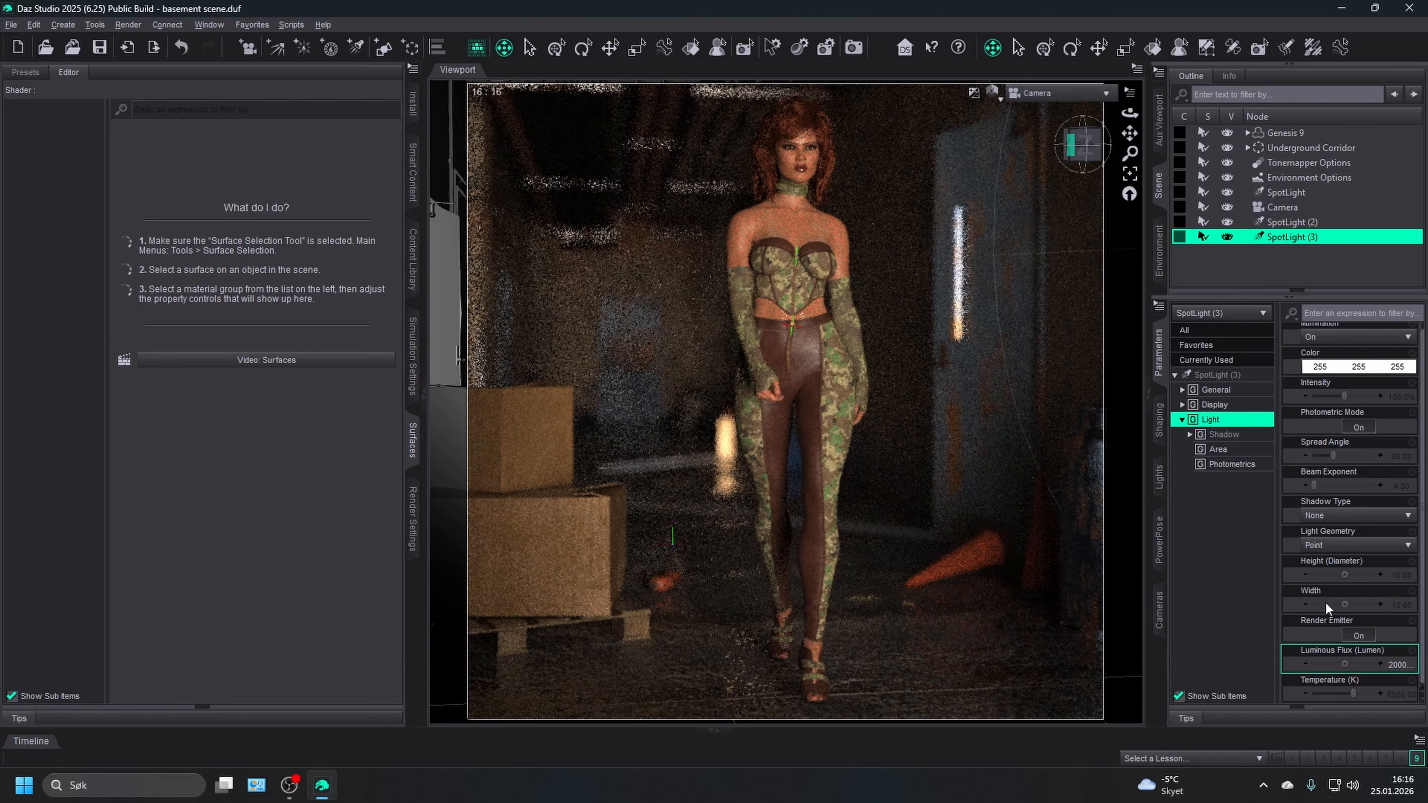
# - Raise the luminous flux of SpotLight (3) to 500000 lumens
pyautogui.click(1393, 668)
pyautogui.click(1343, 663)
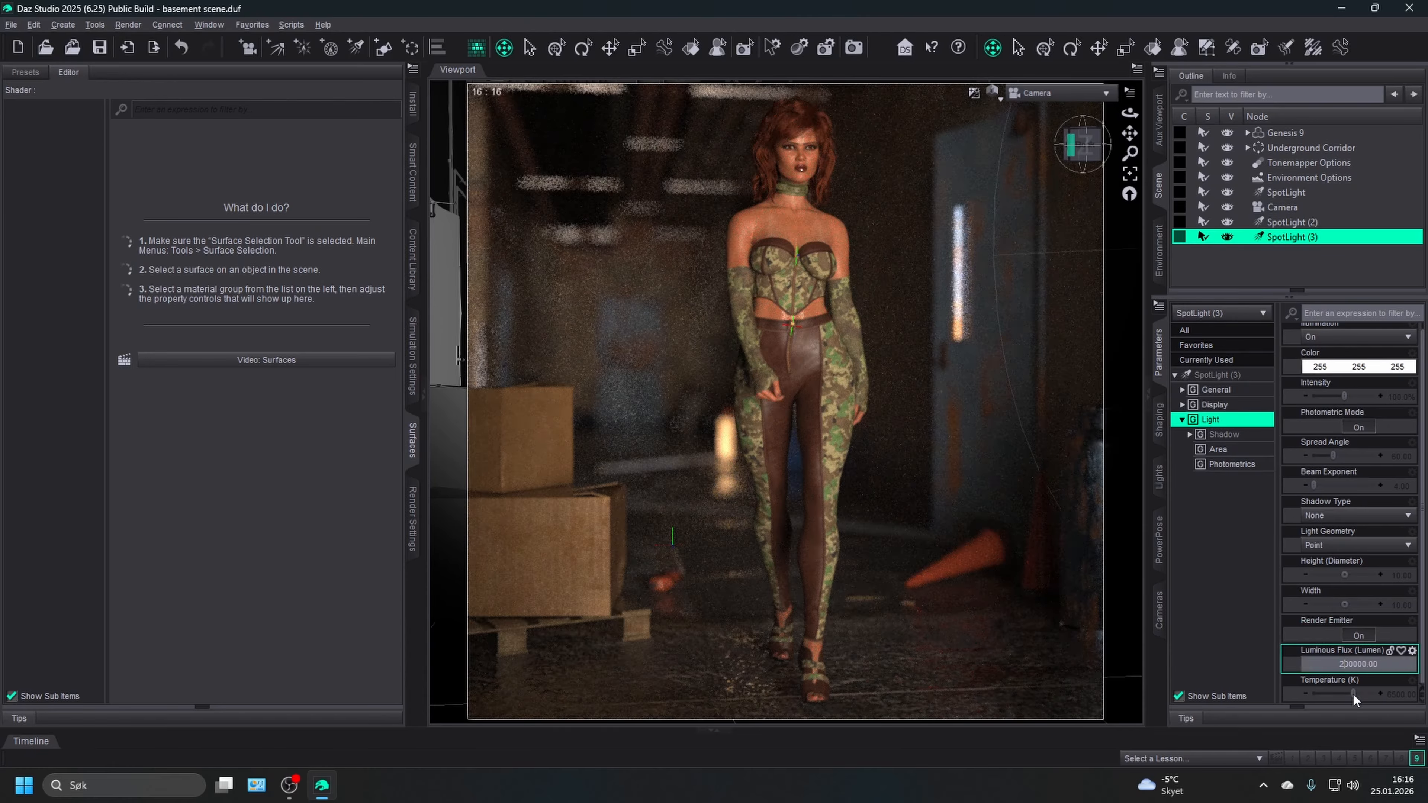
pyautogui.press('BackSpace')
pyautogui.write('5')
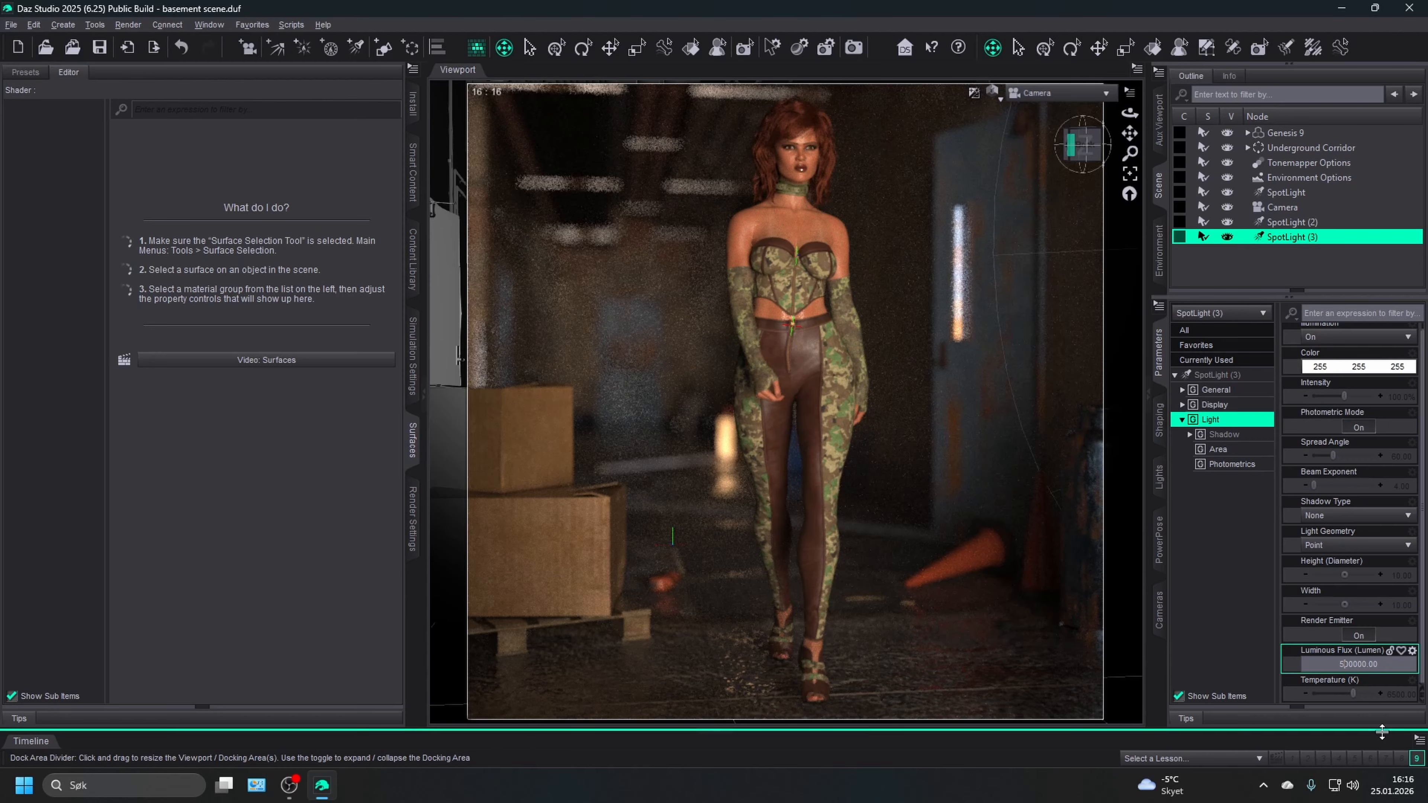
pyautogui.press('Return')
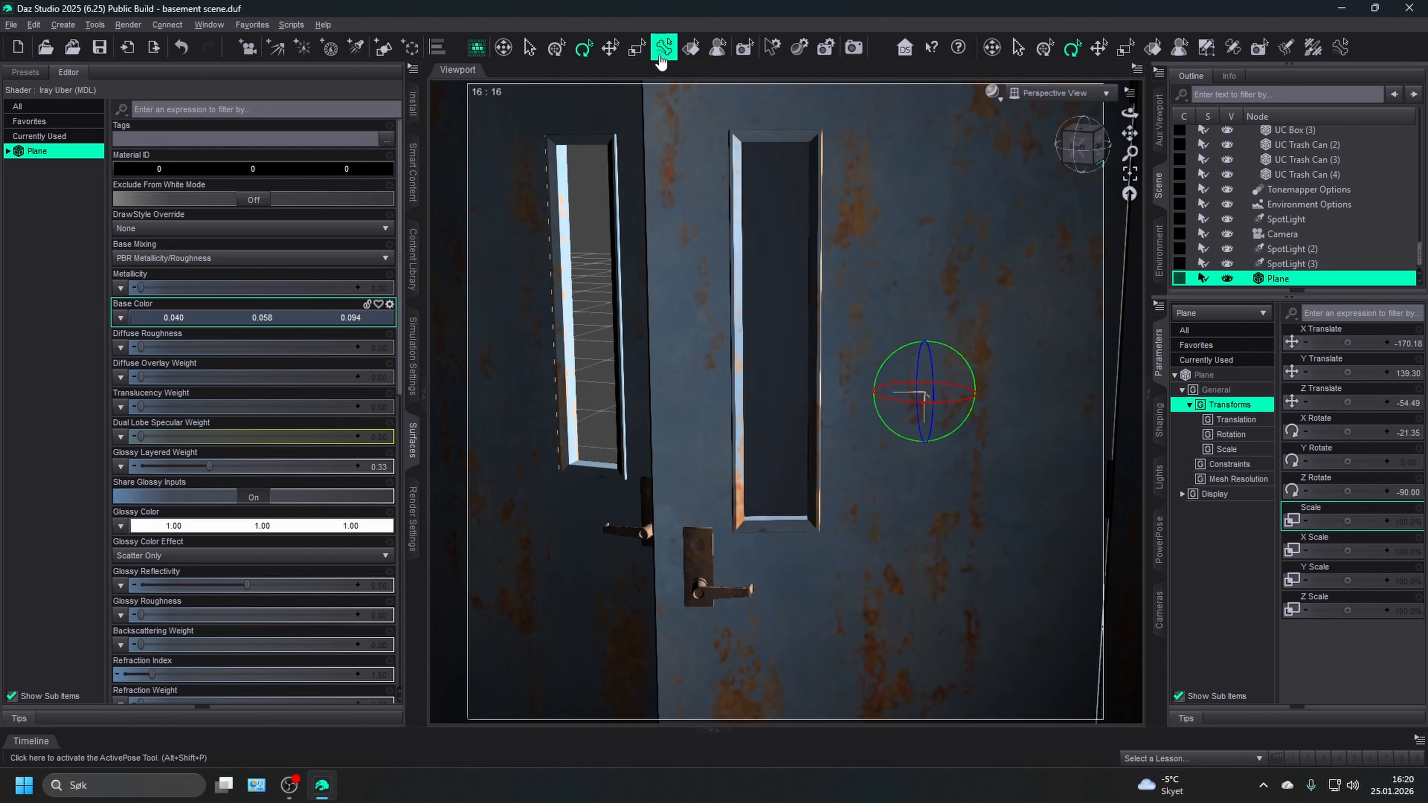
# - Try to move the plane along its Z axis to the other door's window, and undo the move
pyautogui.click(610, 47)
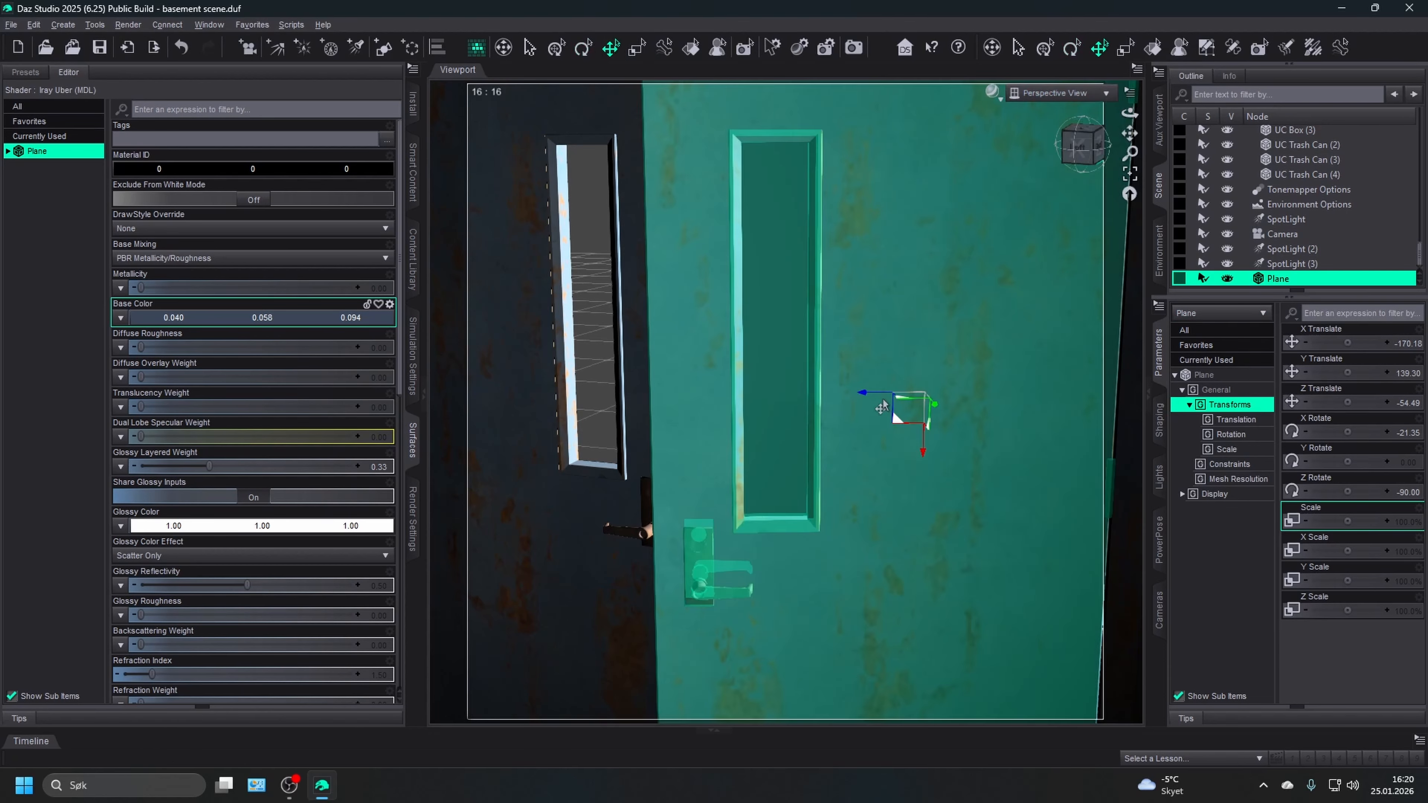
pyautogui.moveTo(863, 404); pyautogui.dragTo(288, 402)
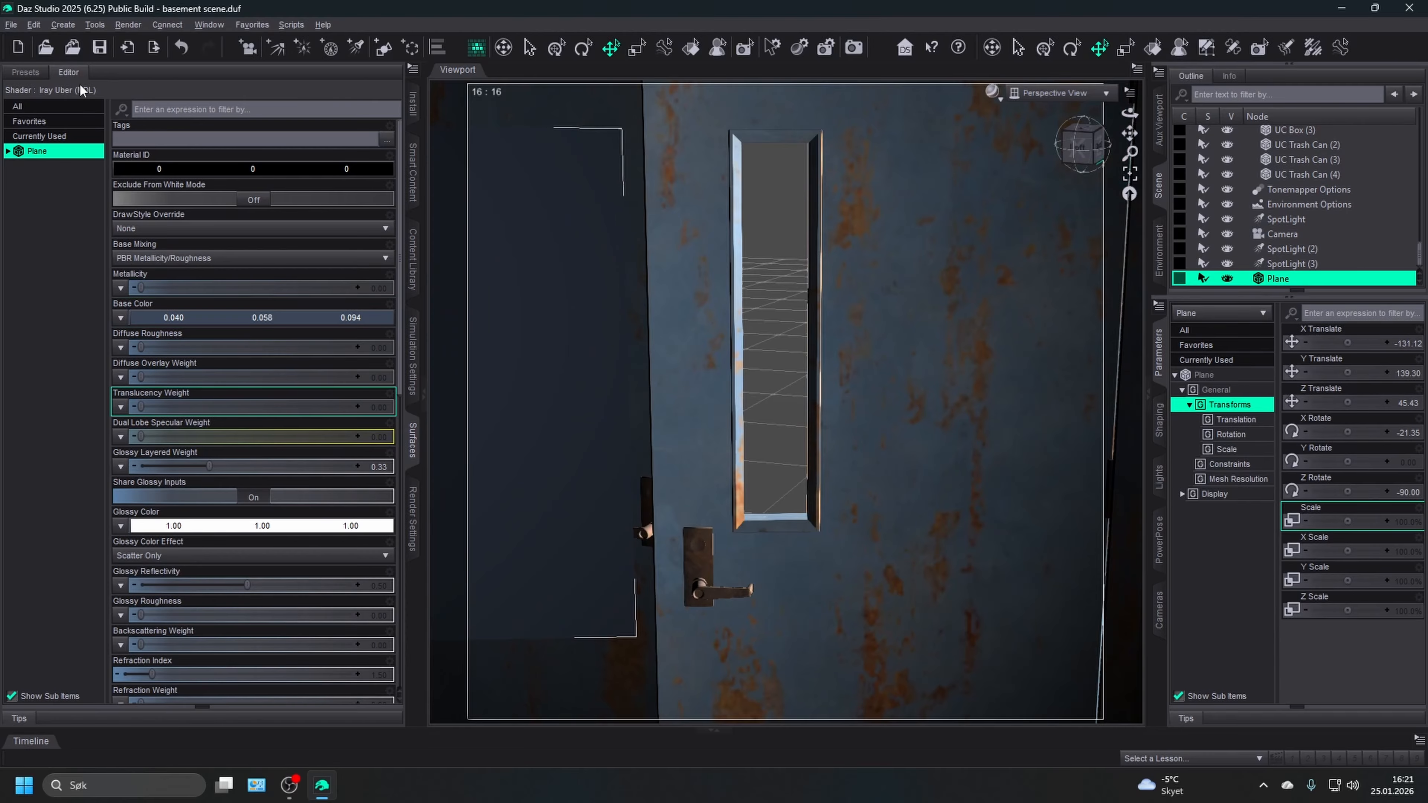
pyautogui.click(184, 48)
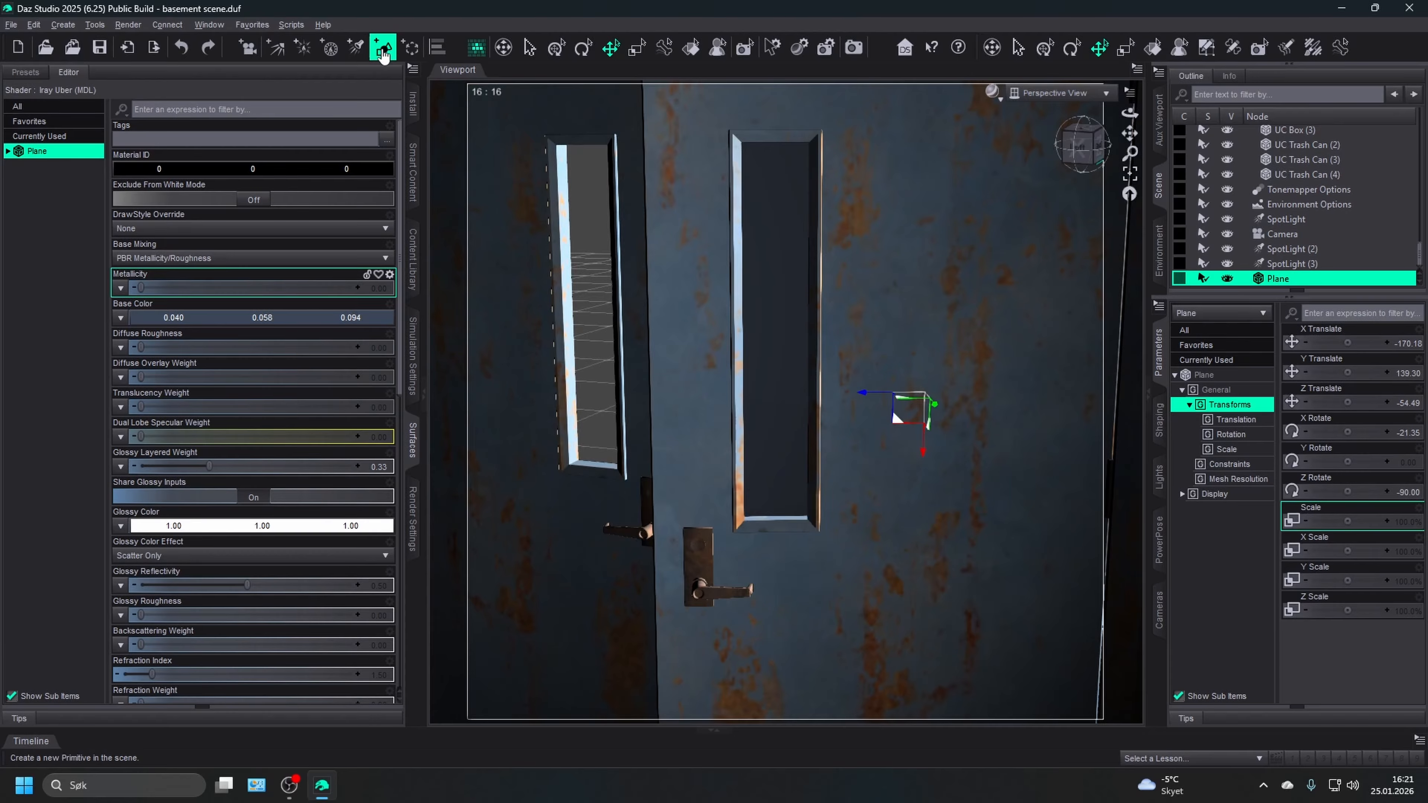
# - Collapse the scene hierarchy so that only its top-level items are listed
pyautogui.click(383, 50)
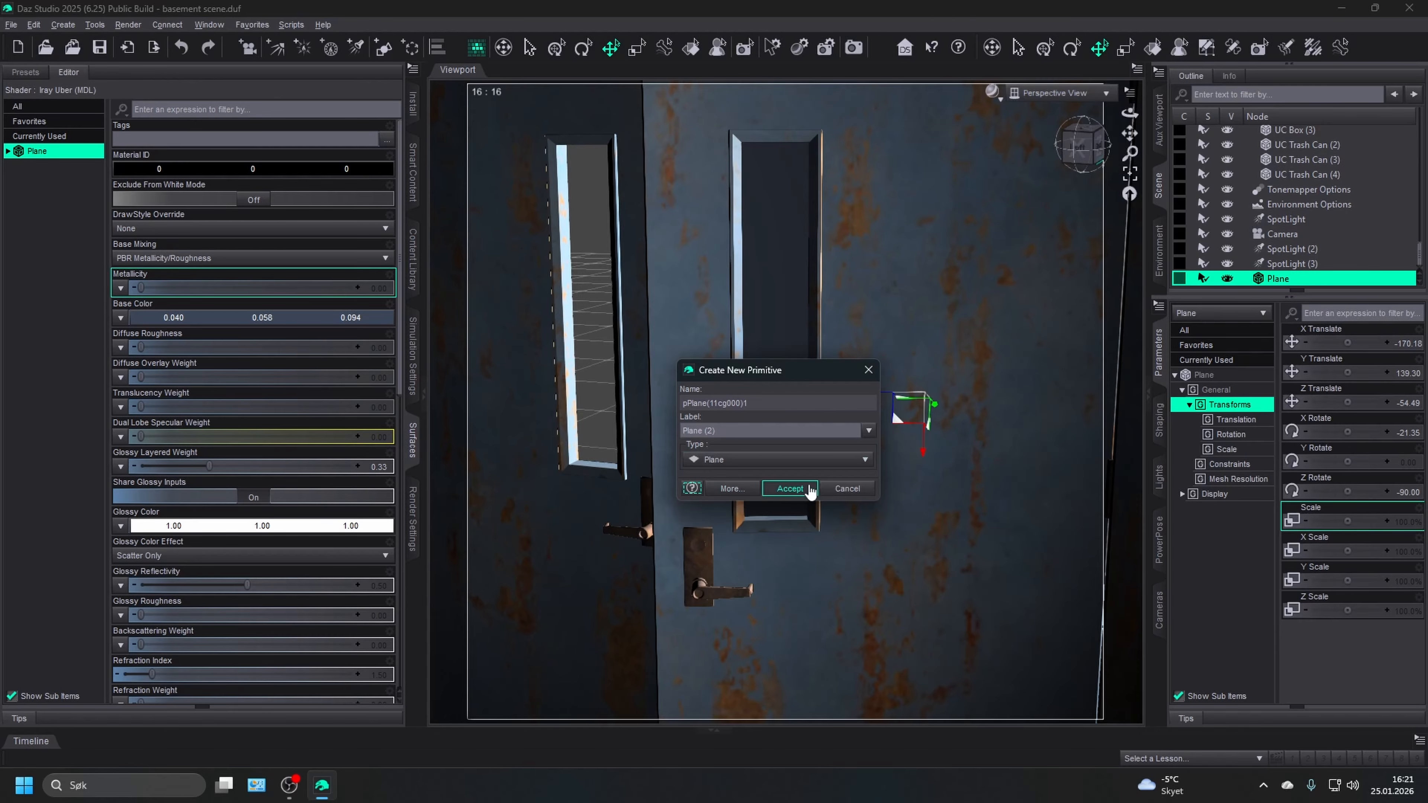
pyautogui.click(856, 497)
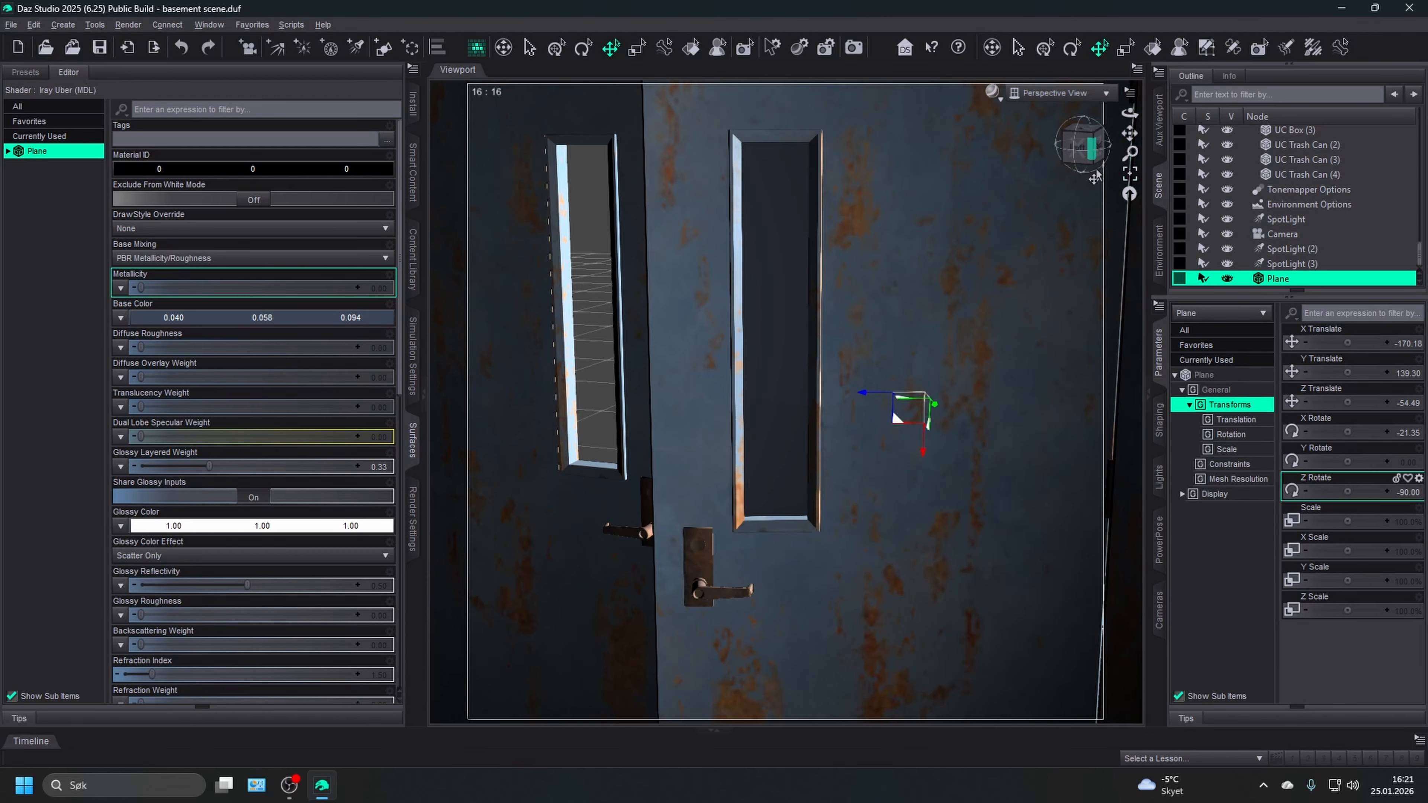
pyautogui.rightClick(1363, 225)
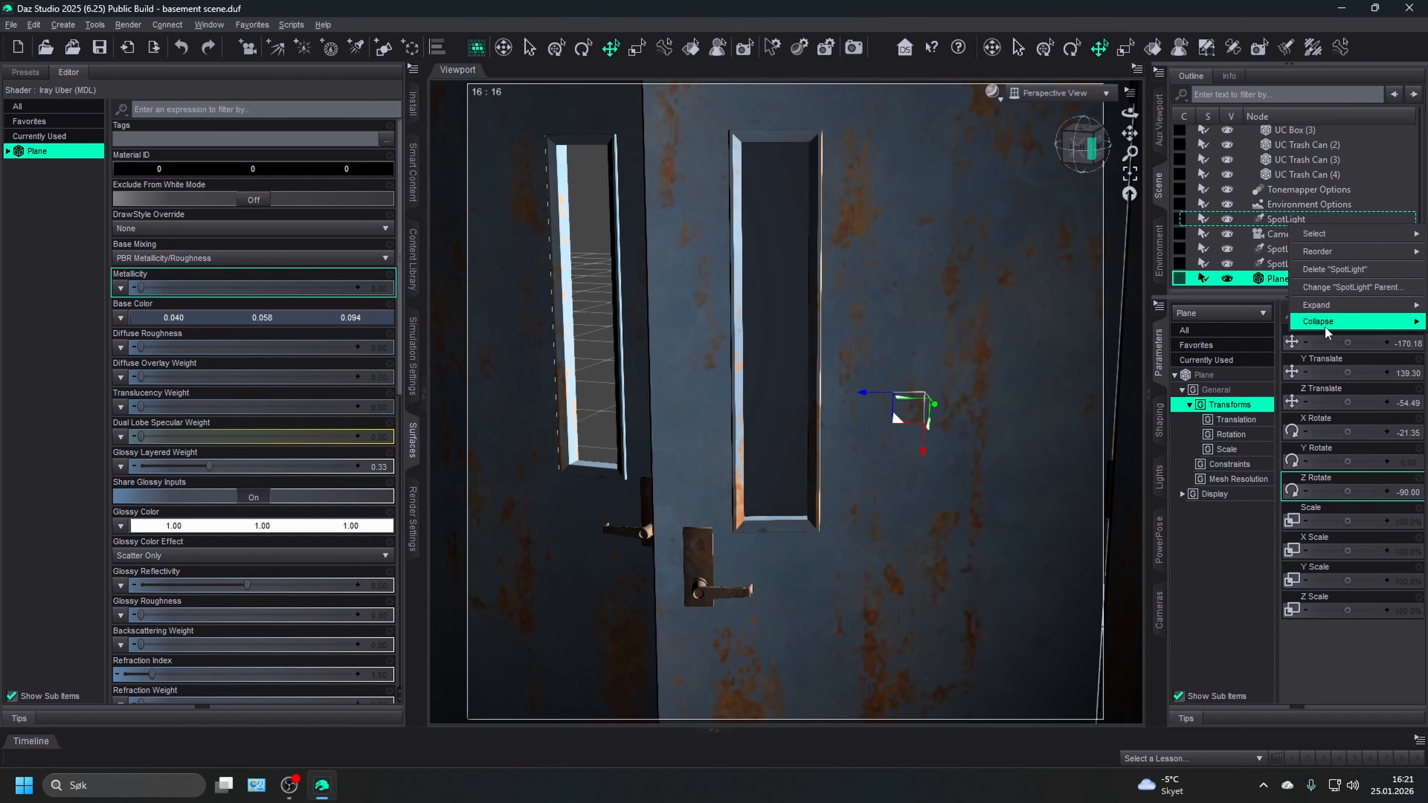
pyautogui.moveTo(1325, 325)
pyautogui.click(1216, 317)
# - Switch the viewport to the Camera view, preview it in NVIDIA Iray and deselect the plane
pyautogui.moveTo(1088, 147); pyautogui.dragTo(1081, 129)
pyautogui.click(1057, 93)
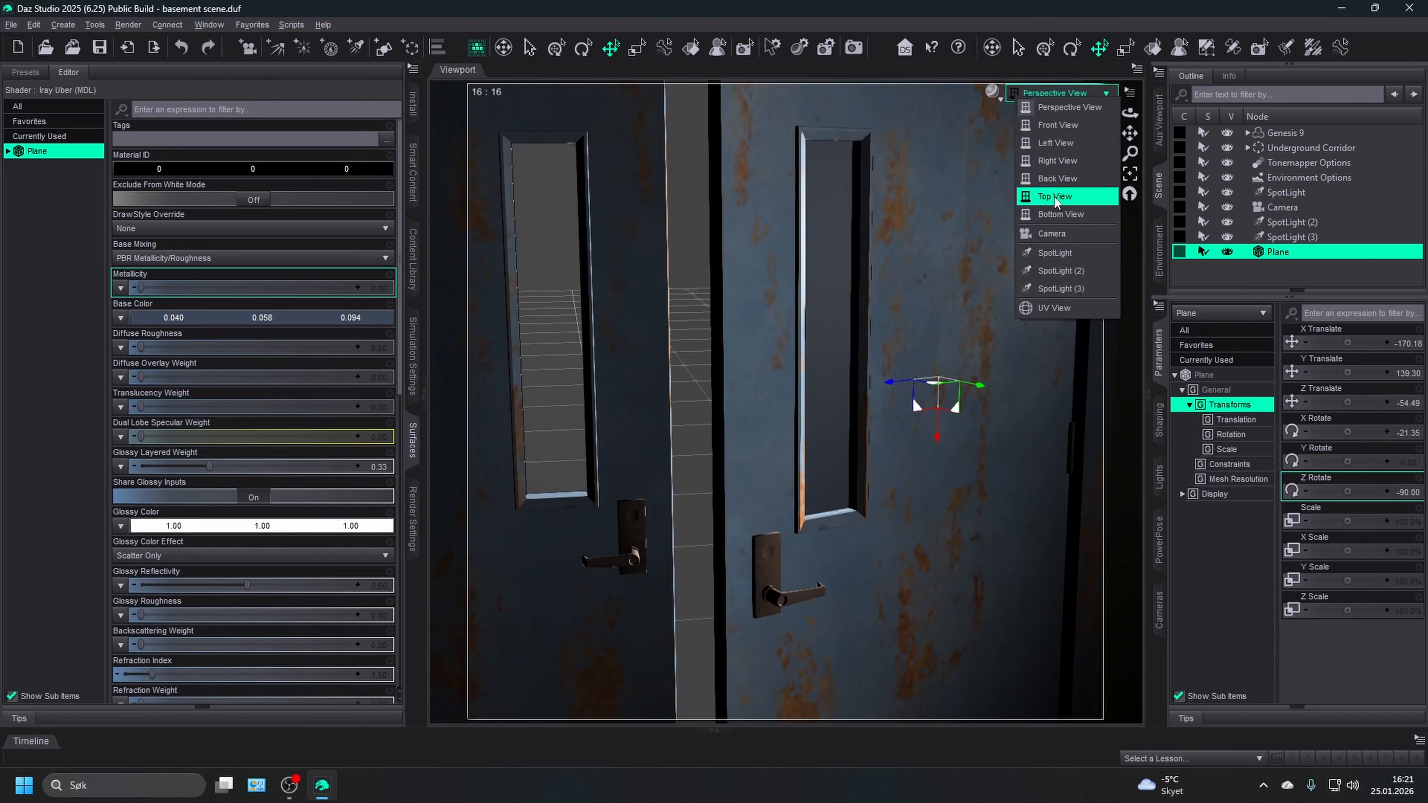
pyautogui.click(1040, 233)
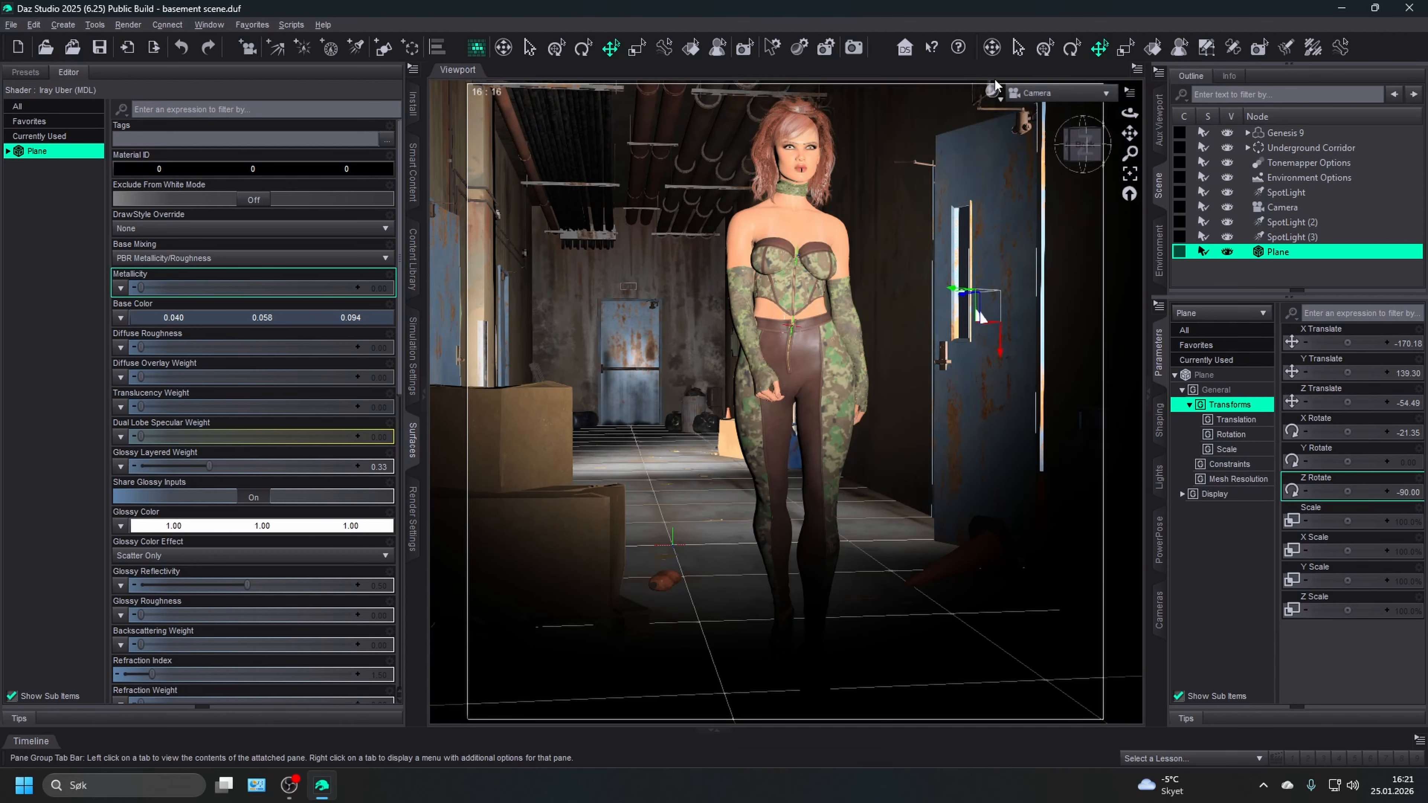
pyautogui.click(992, 100)
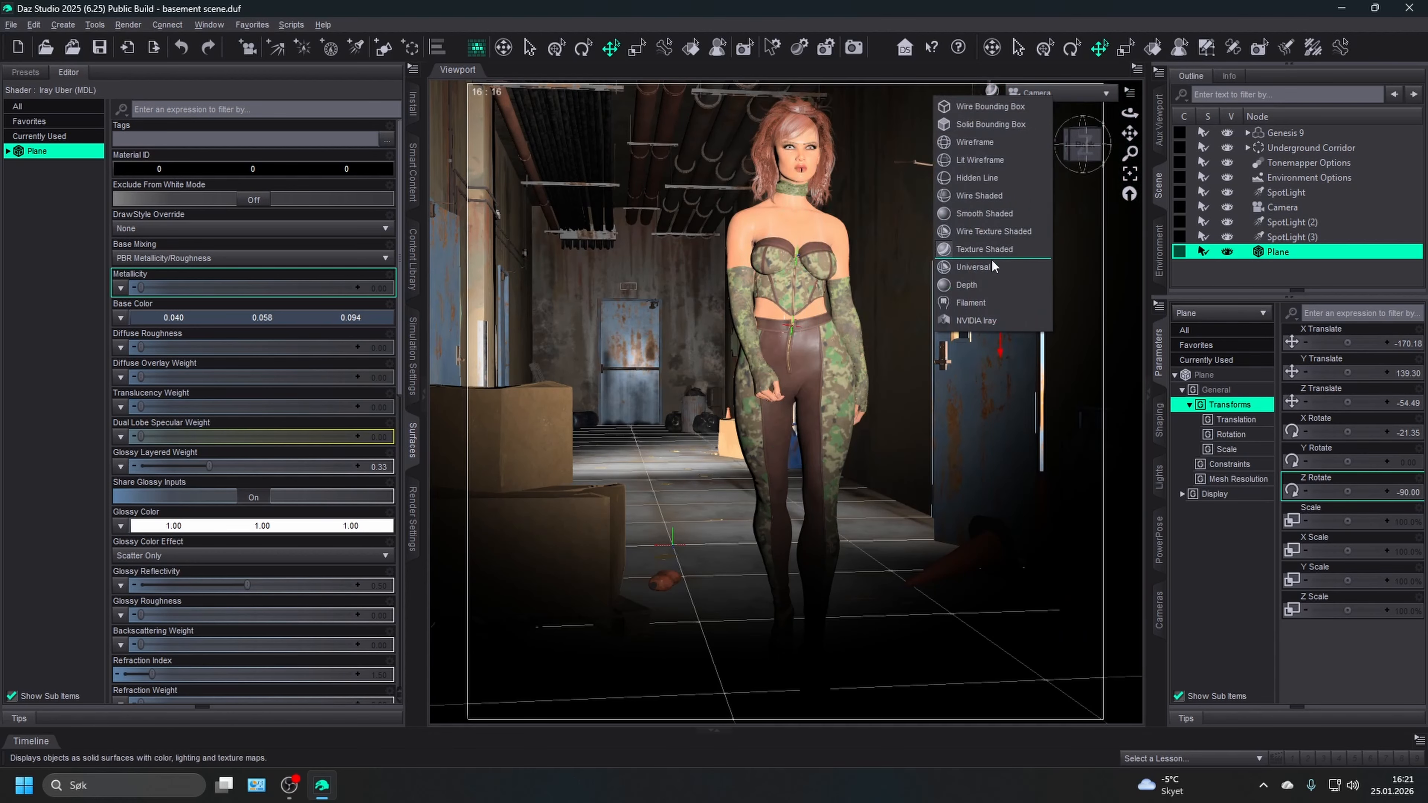
pyautogui.click(984, 322)
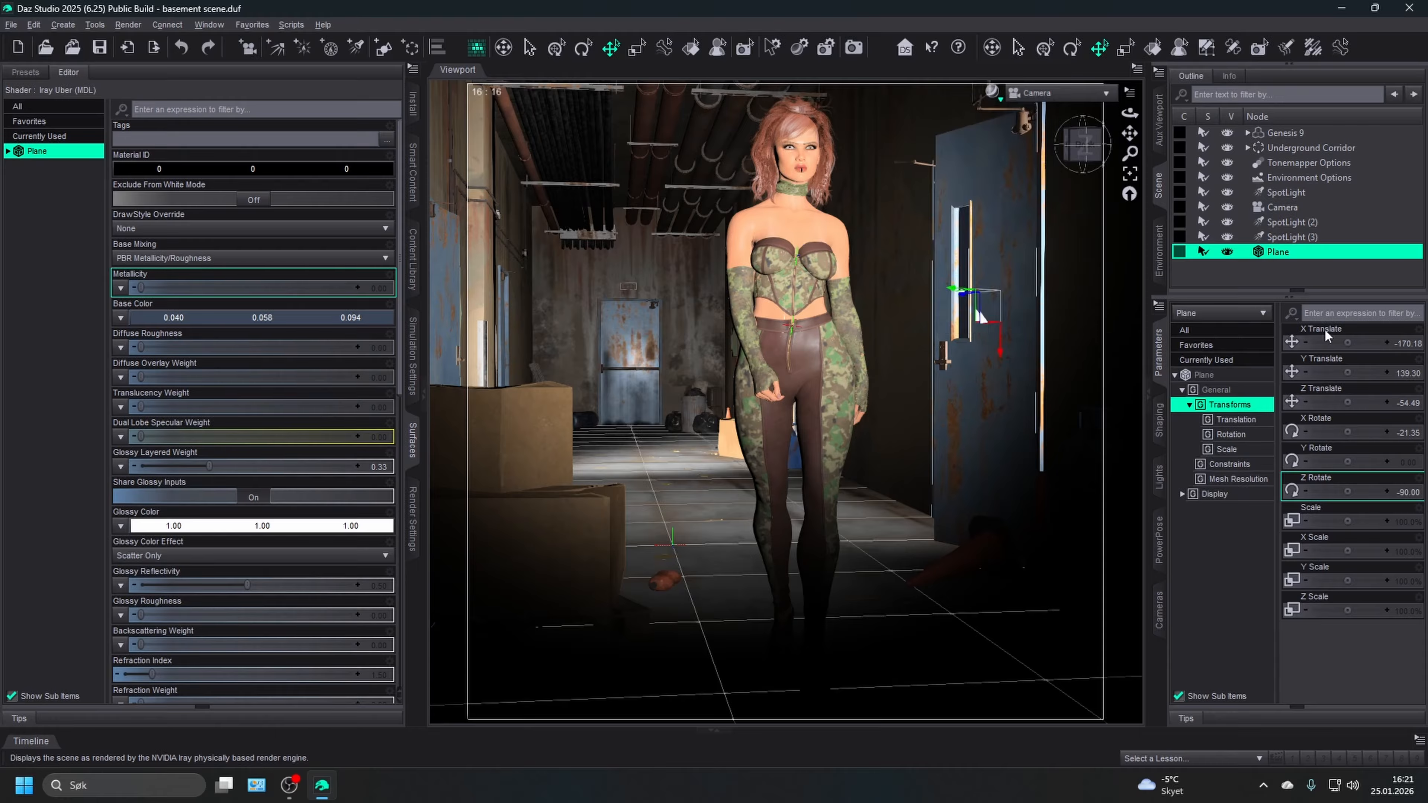
pyautogui.click(1290, 271)
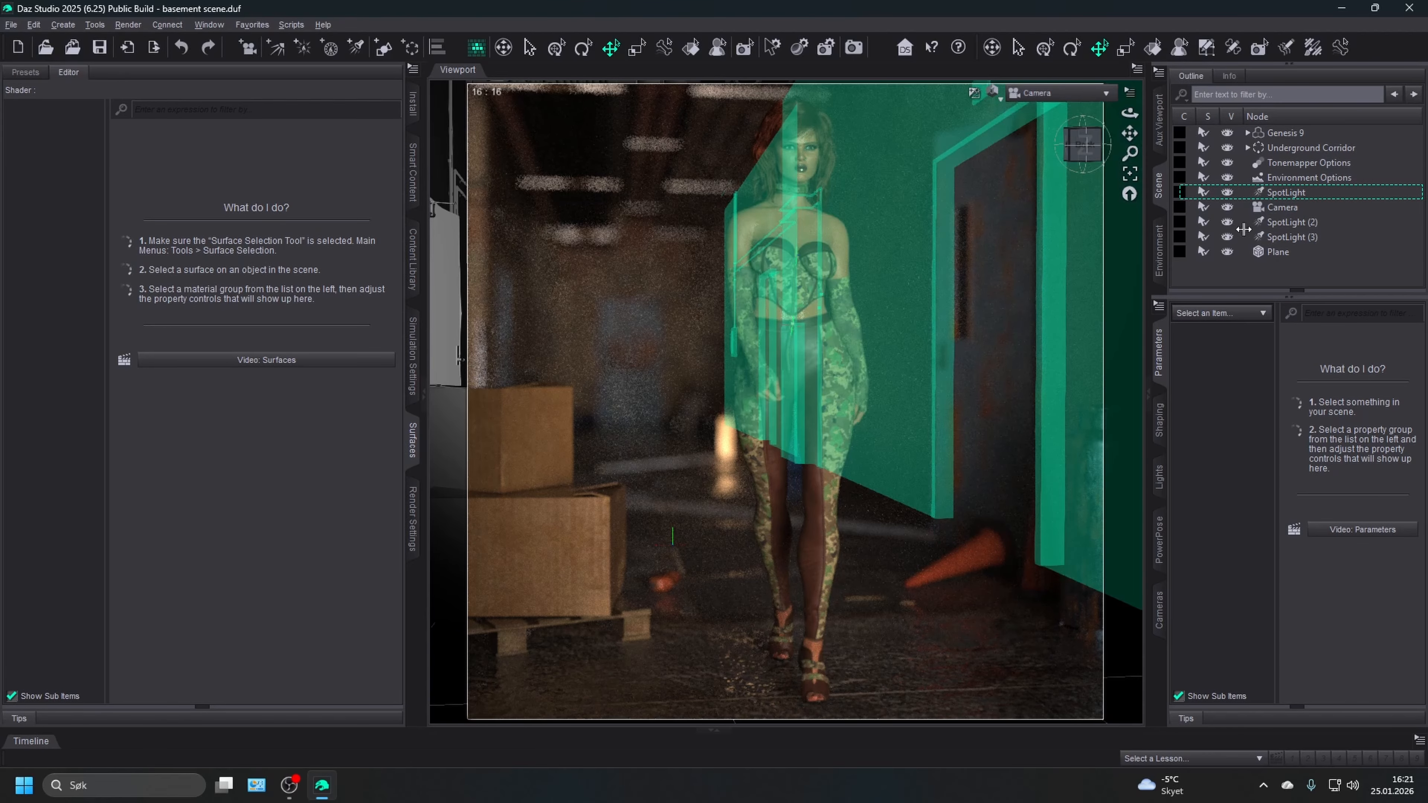
# - Hide the plane and show it again to compare its effect in the Iray preview
pyautogui.click(1267, 253)
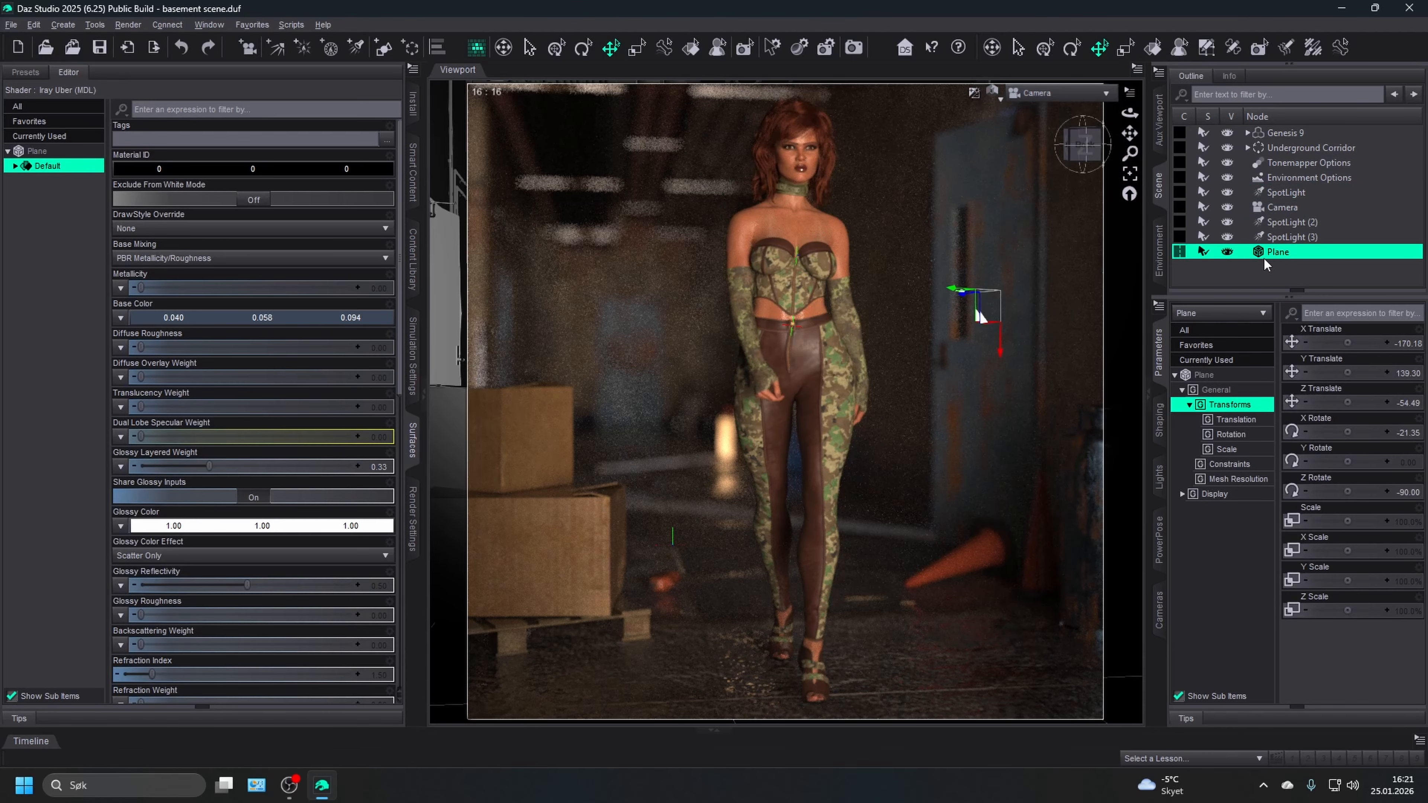
pyautogui.click(1227, 253)
pyautogui.click(1226, 253)
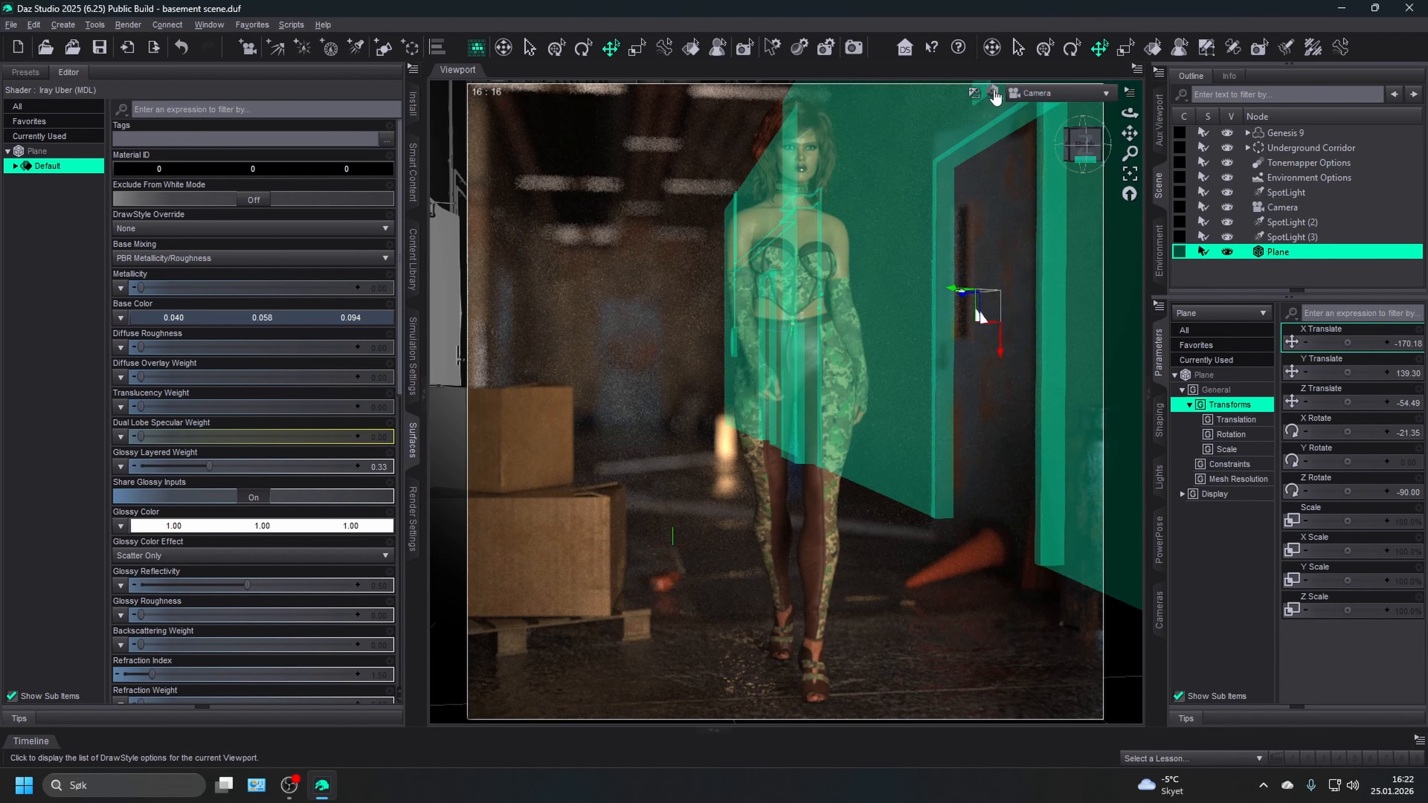
# - Return the viewport from Iray to a shaded display, shift the camera framing slightly sideways and deselect the plane
pyautogui.click(991, 92)
pyautogui.click(963, 261)
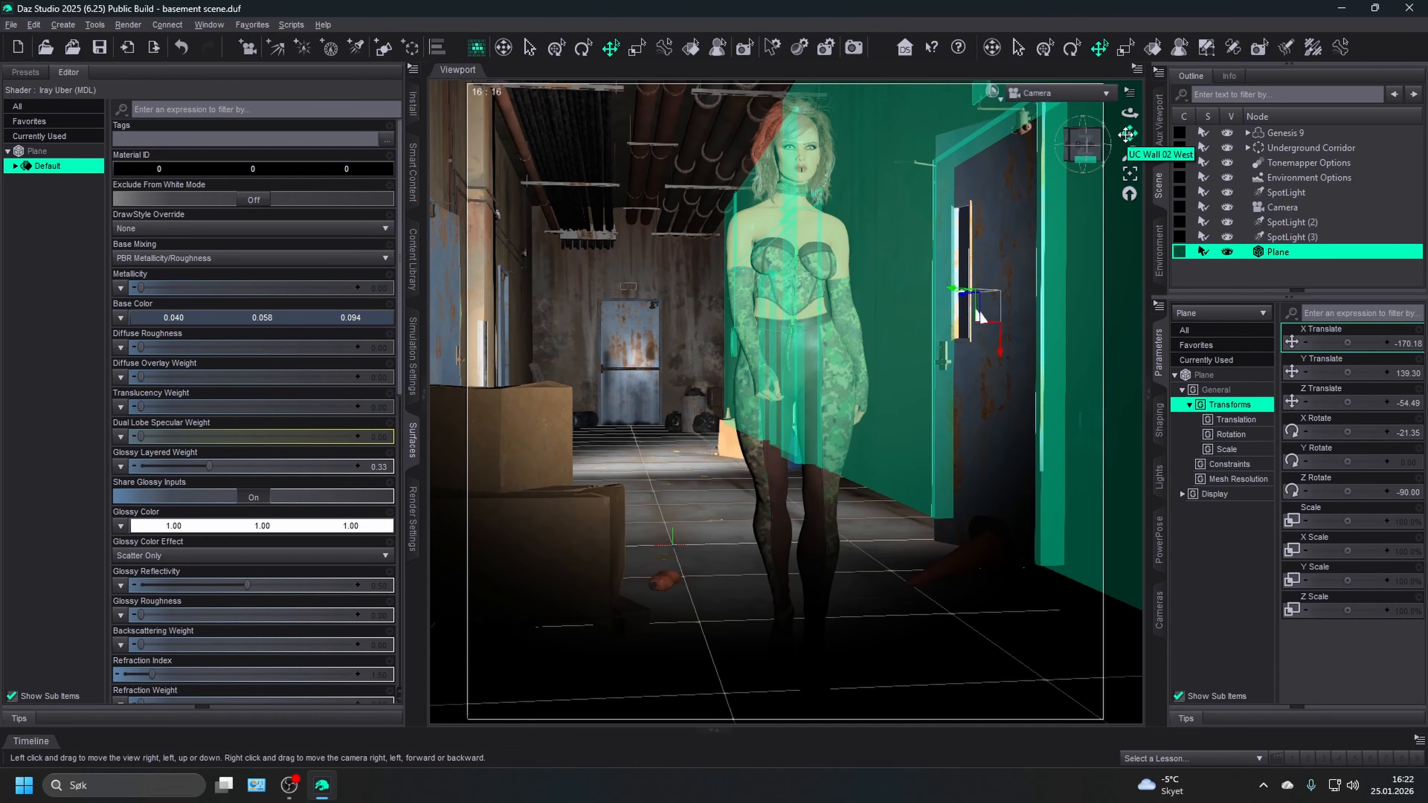
pyautogui.moveTo(1129, 132); pyautogui.dragTo(1124, 133)
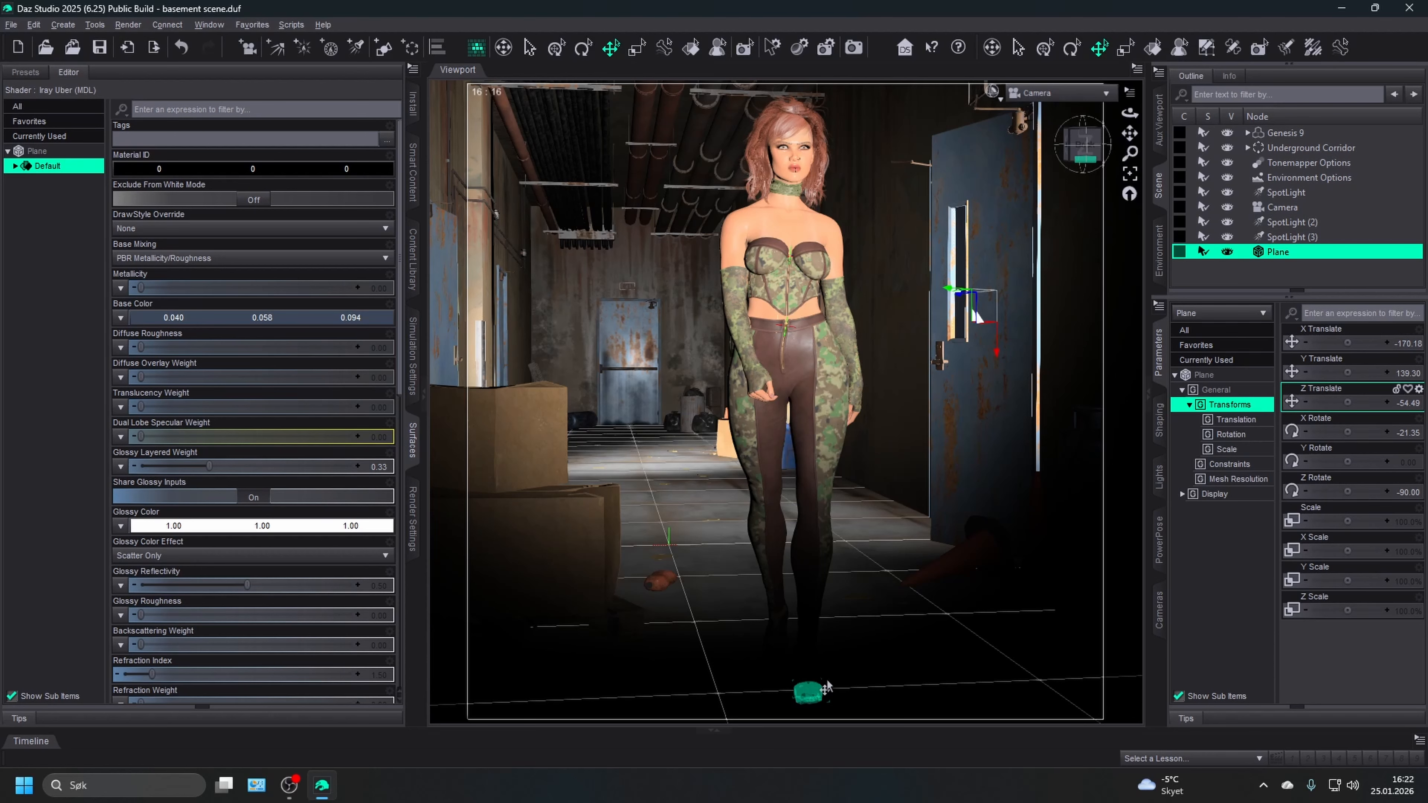
pyautogui.click(1205, 280)
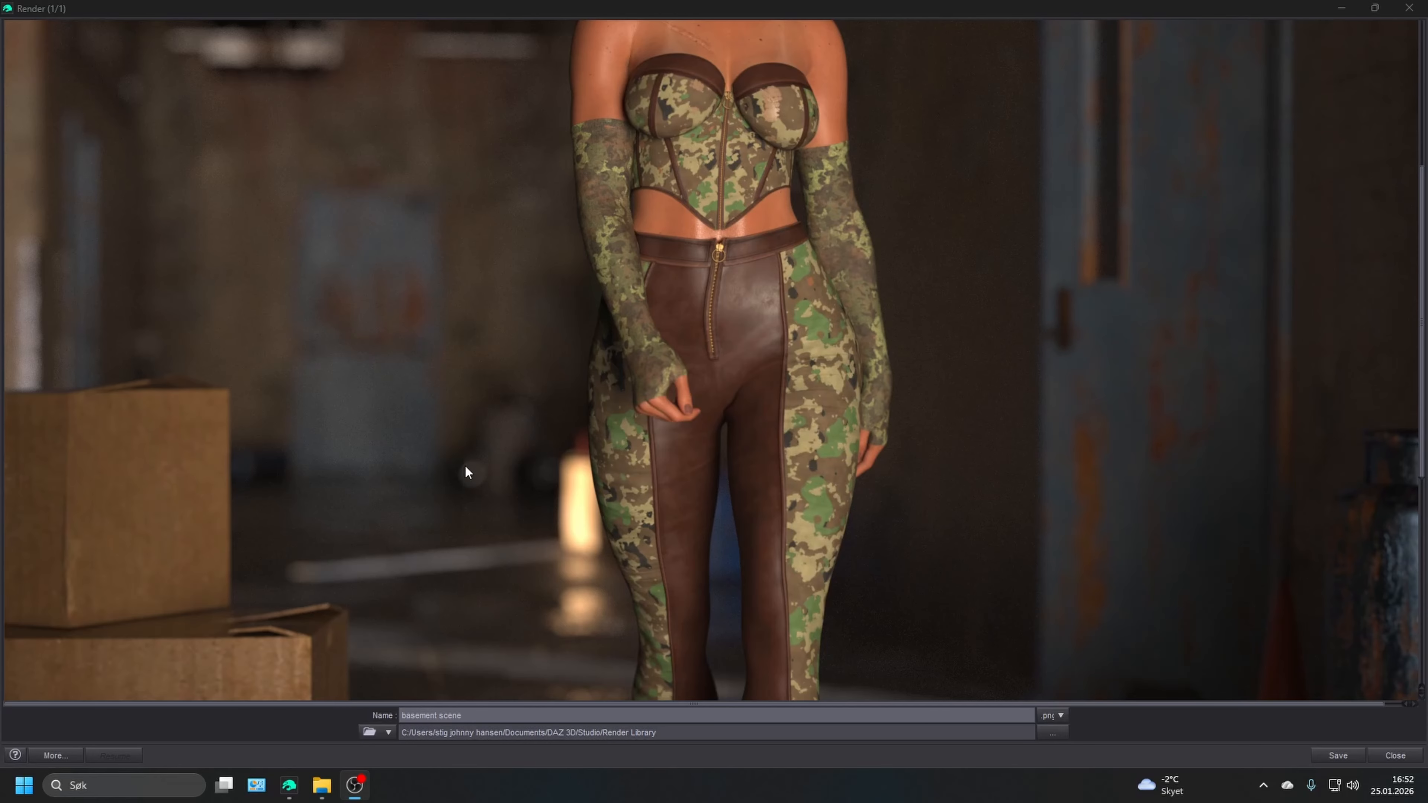
# - Examine the finished render from the character's face to the shoes, including the boxes, floor, traffic cones and door
pyautogui.scroll(5, 519, 358)
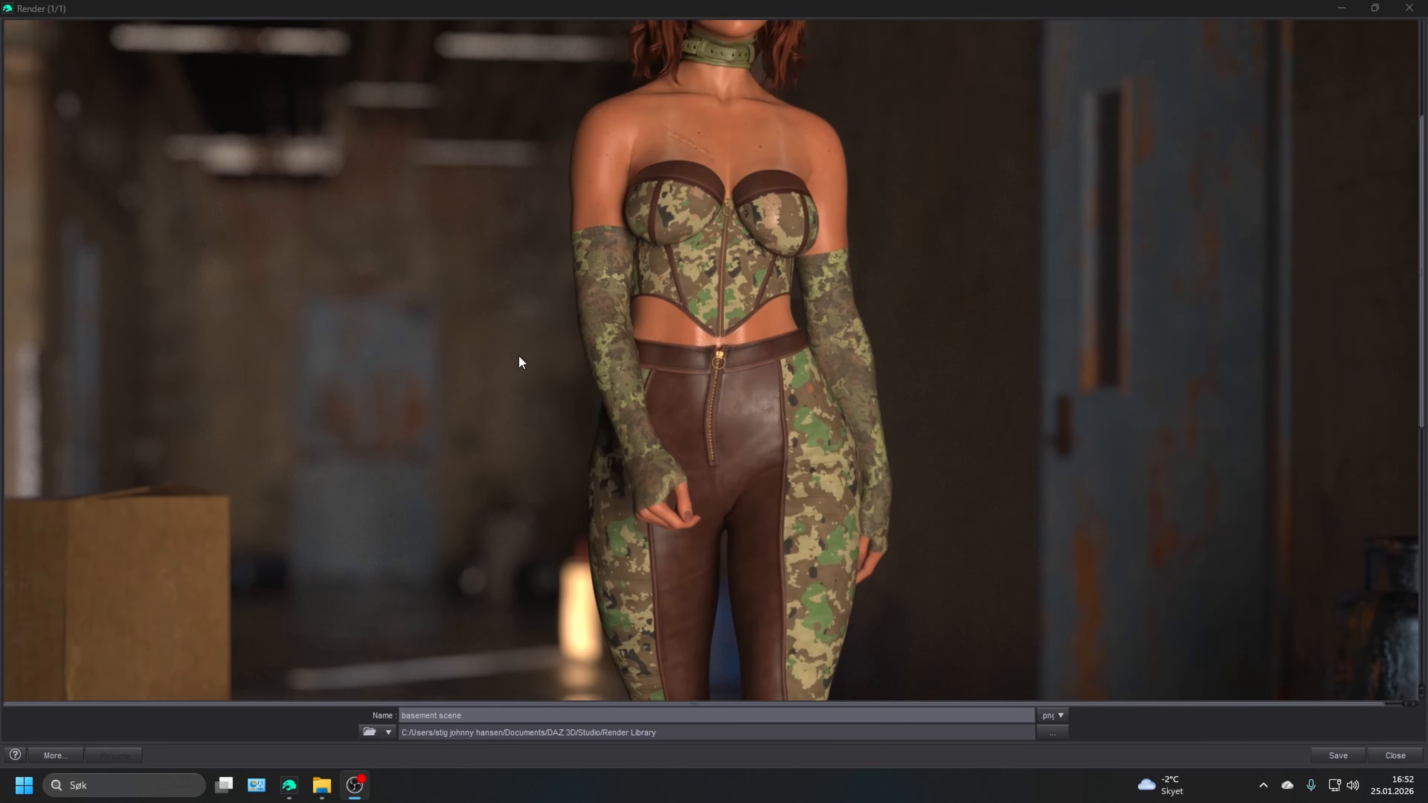
pyautogui.scroll(-8, 520, 359)
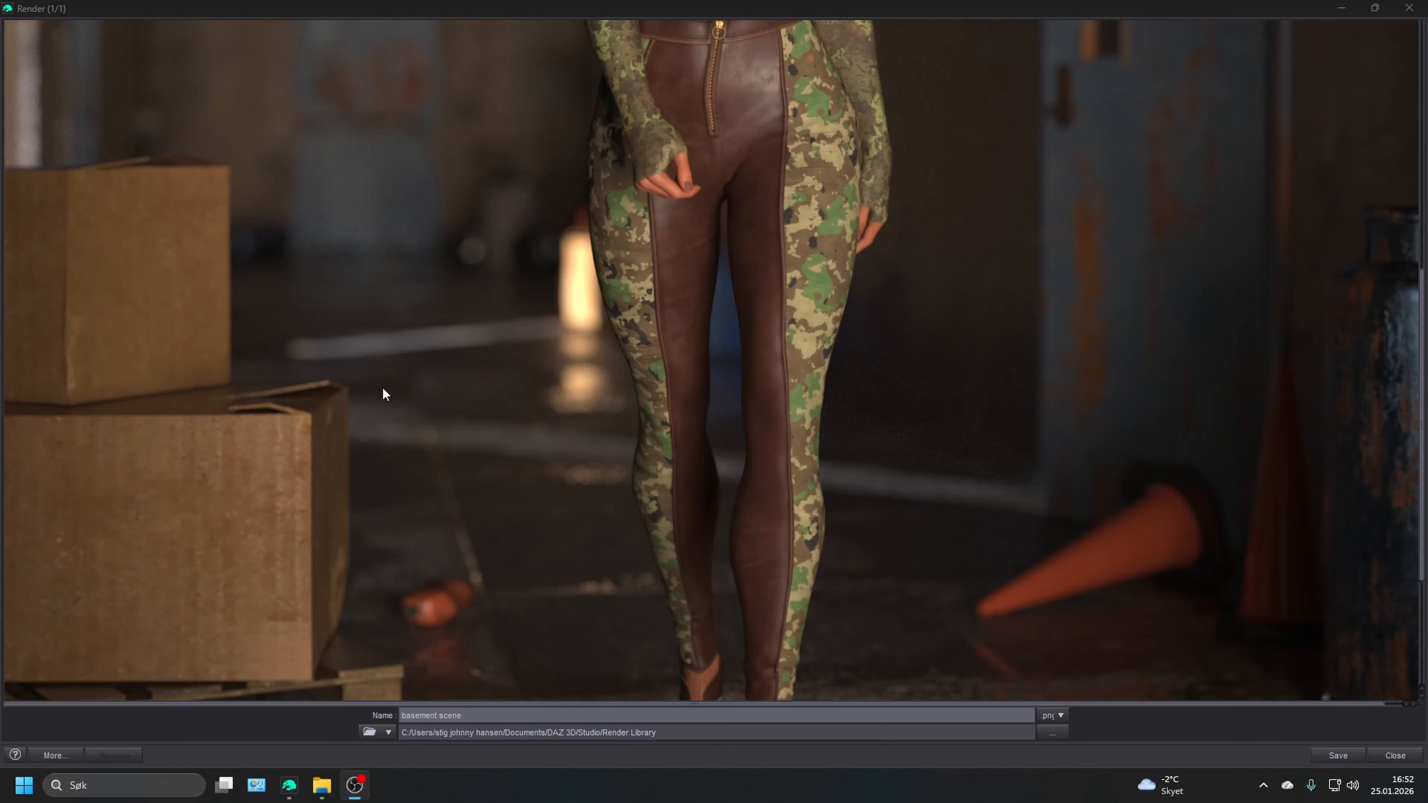
pyautogui.scroll(-3, 629, 348)
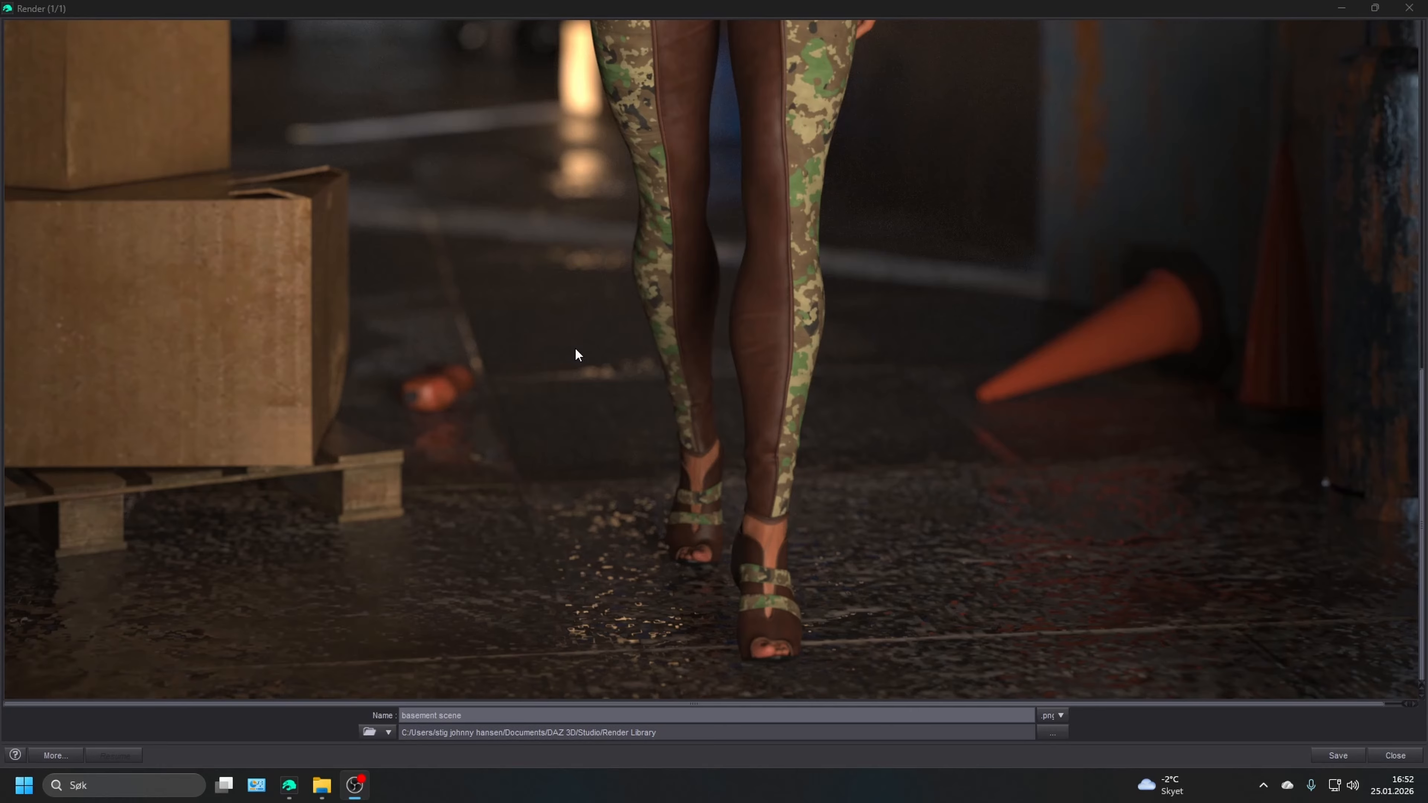
pyautogui.scroll(1, 454, 343)
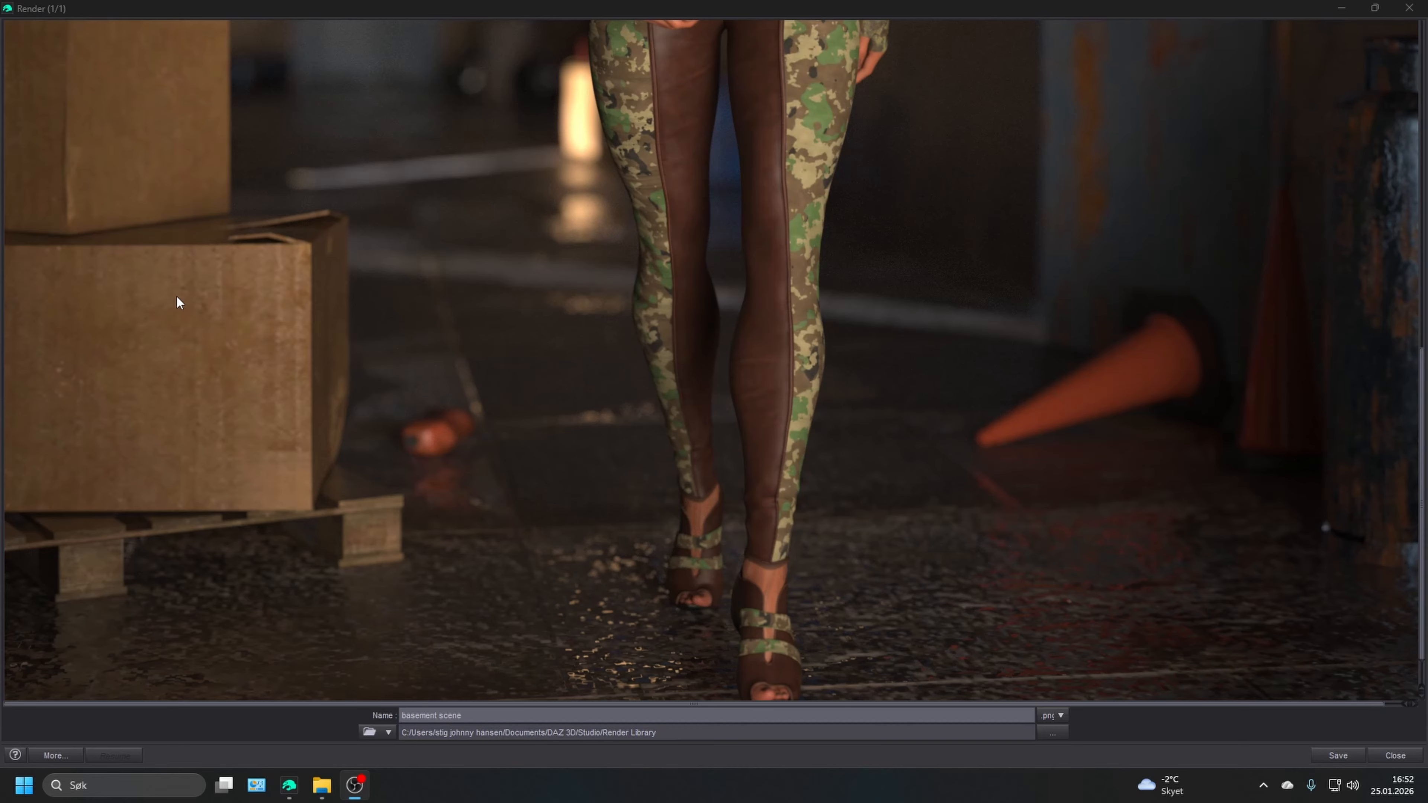
pyautogui.scroll(5, 1050, 265)
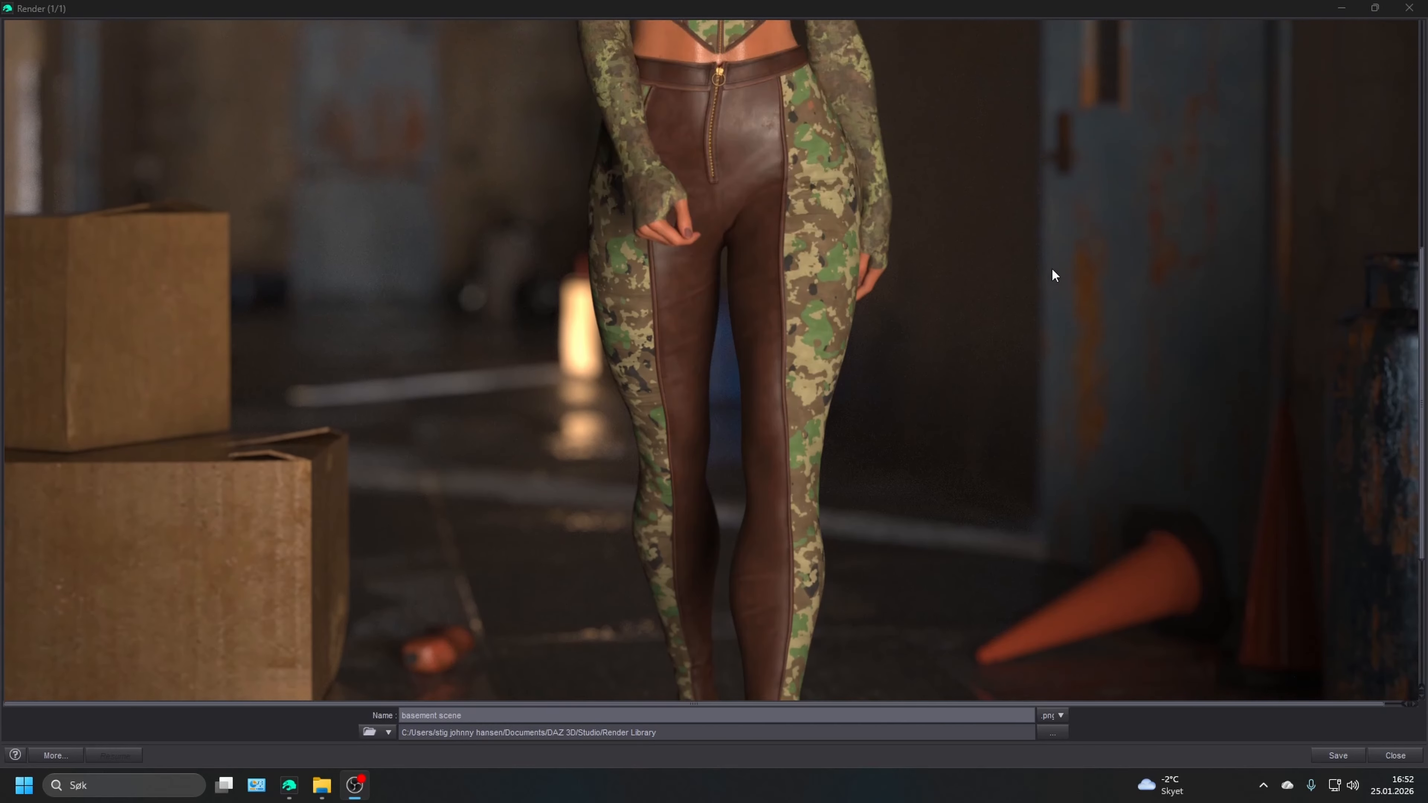
pyautogui.scroll(8, 1052, 274)
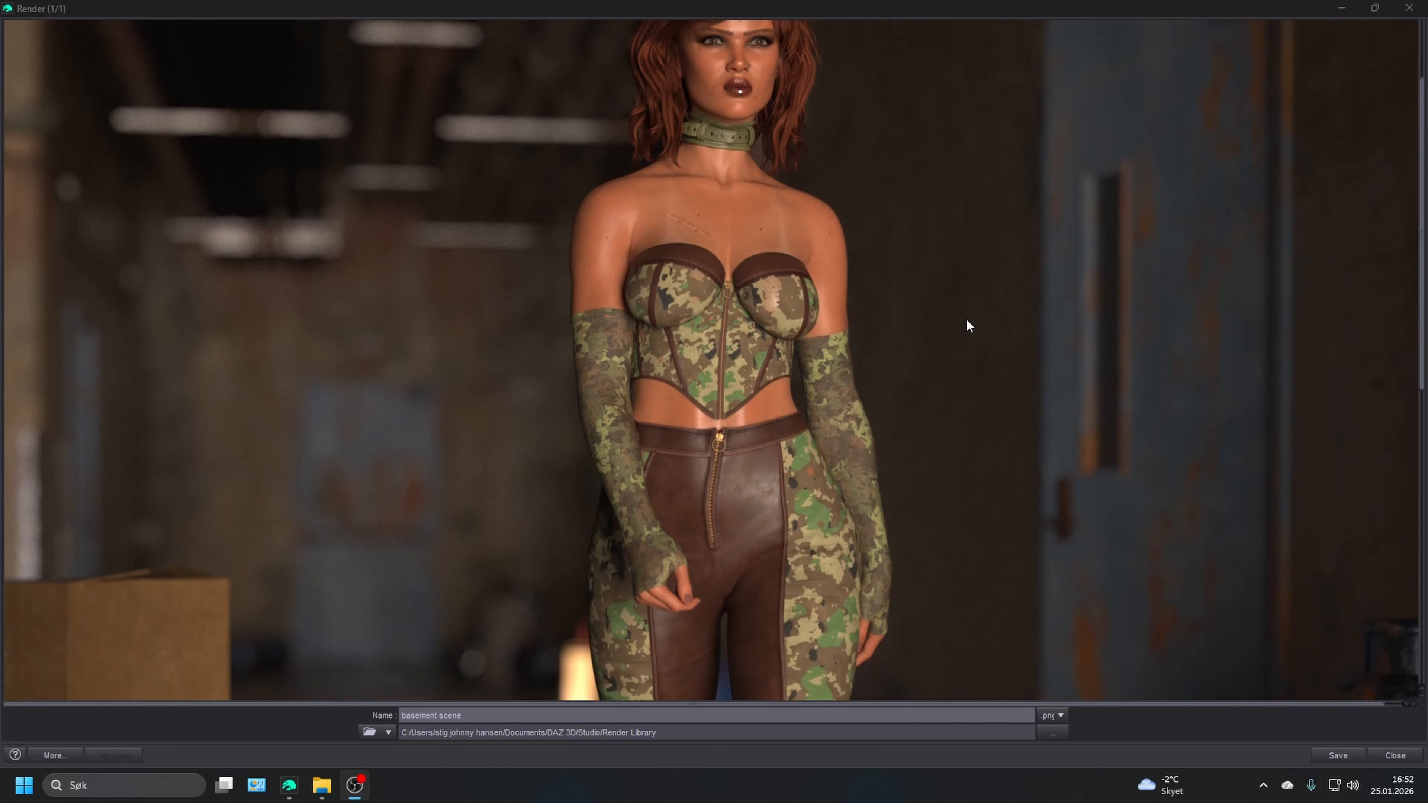
pyautogui.scroll(1, 967, 321)
pyautogui.scroll(-11, 967, 323)
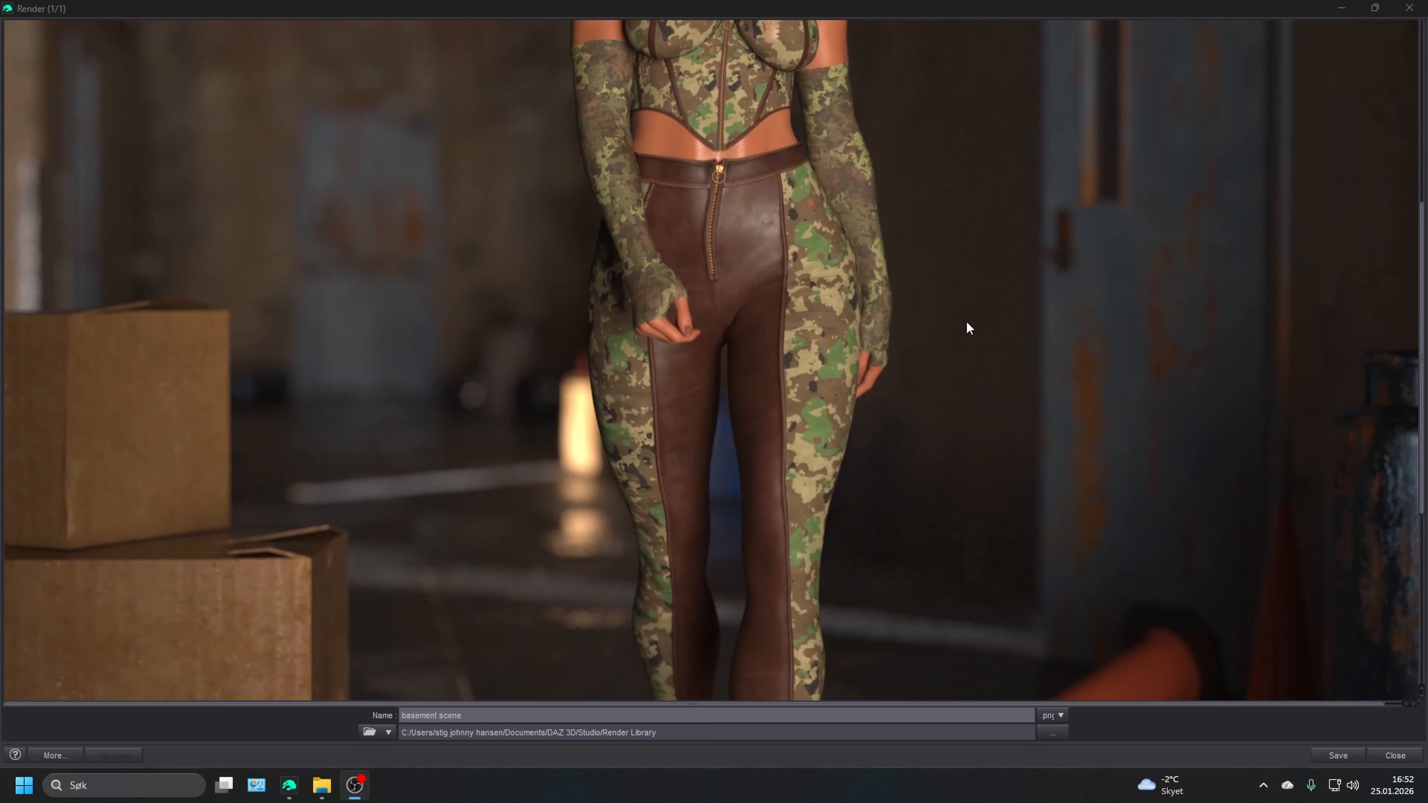